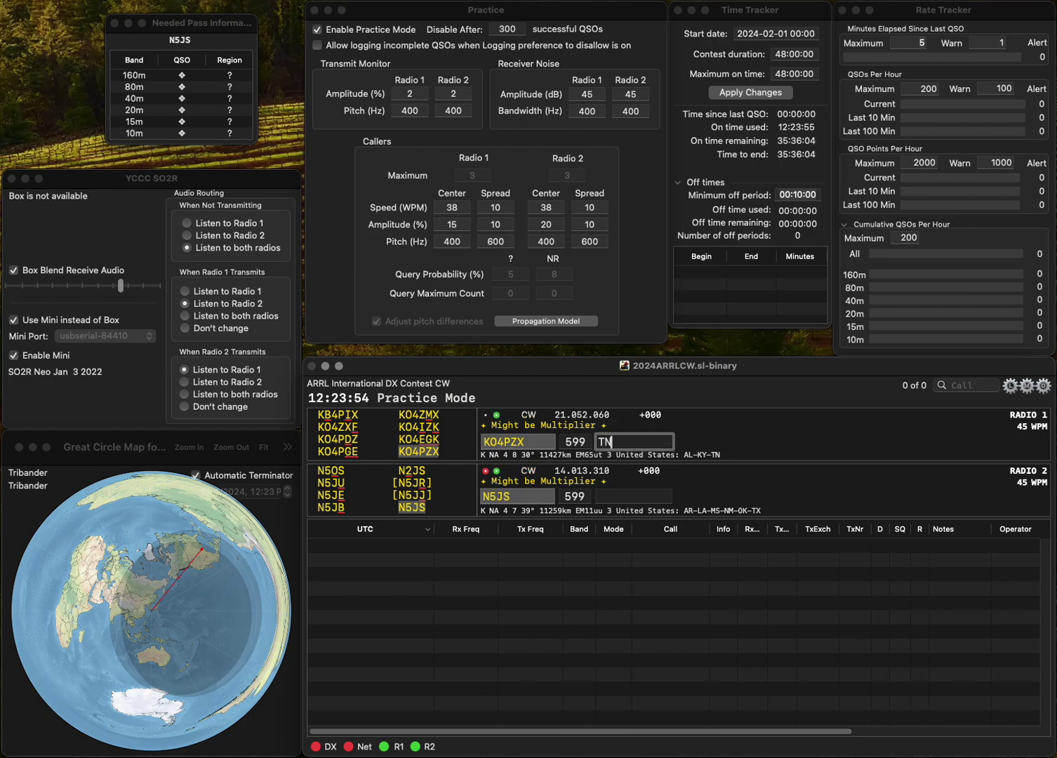
key(Return)
text(MS)
key(Return)
text(K4YDE)
key(Return)
text(VE2TA)
key(Return)
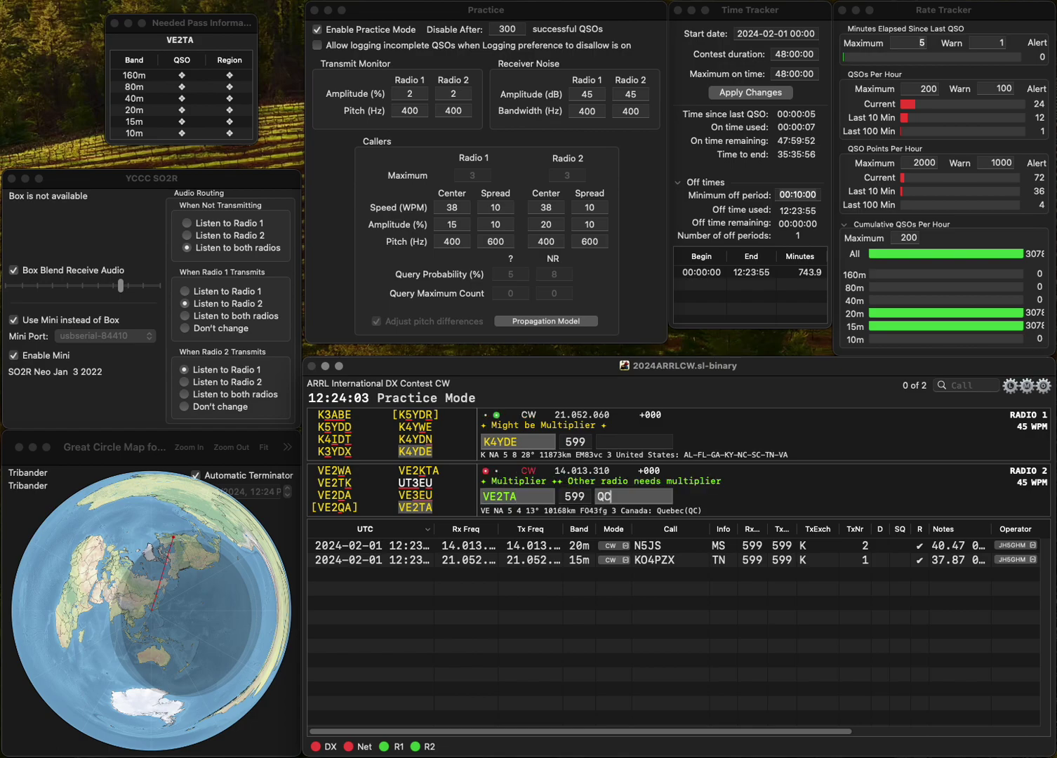
text(N)
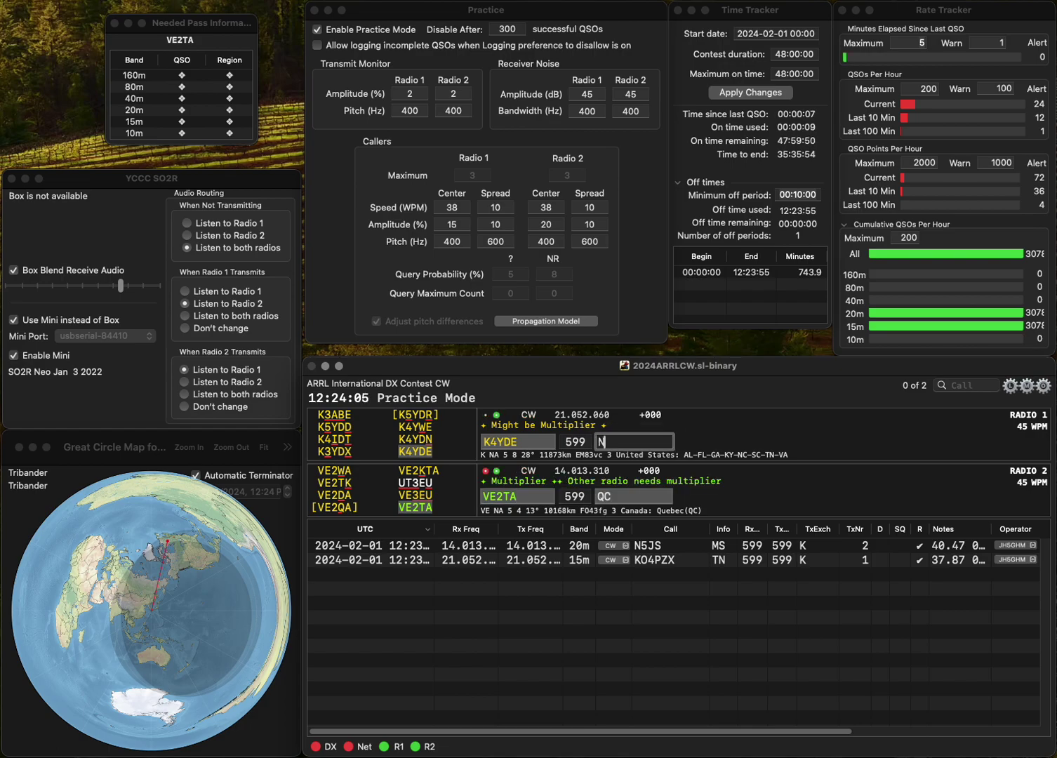
text(C)
key(Return)
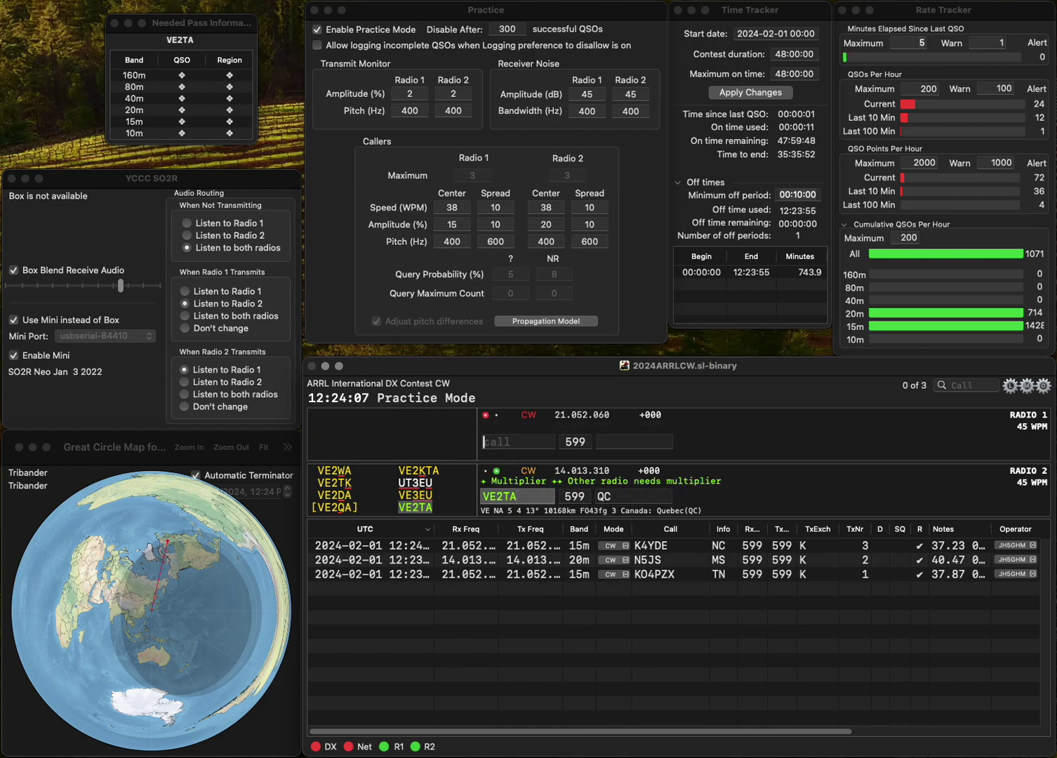
key(Return)
text(ND8DX)
key(Return)
text(KN6Y)
key(Return)
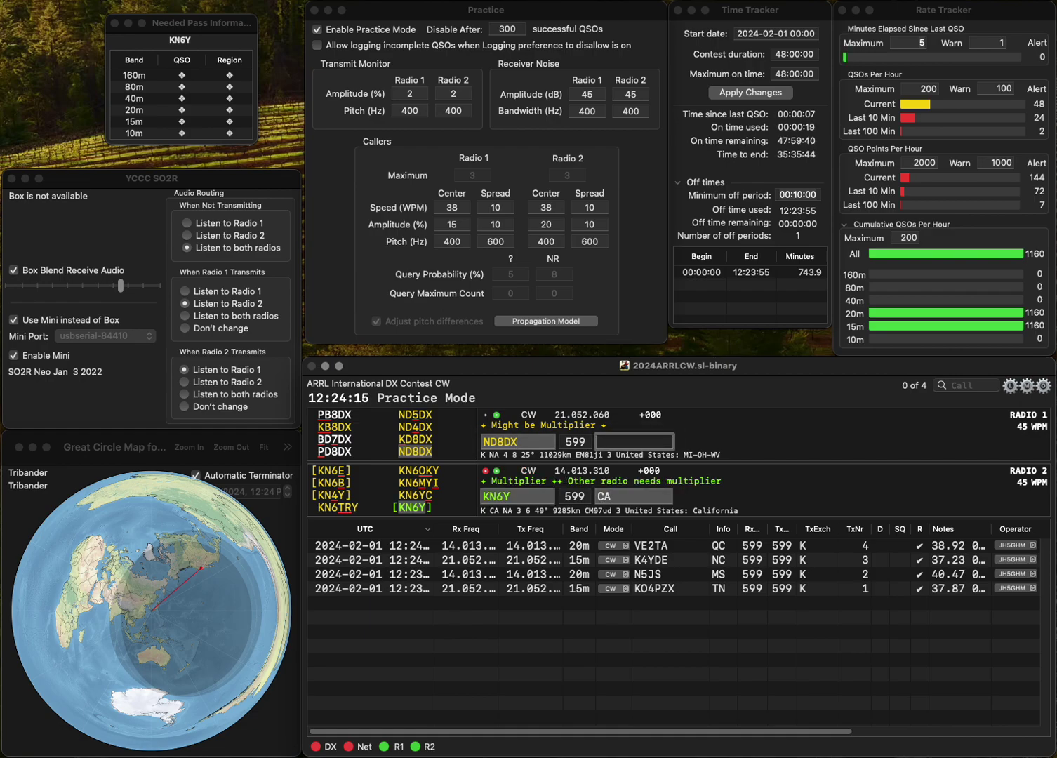
key(Return)
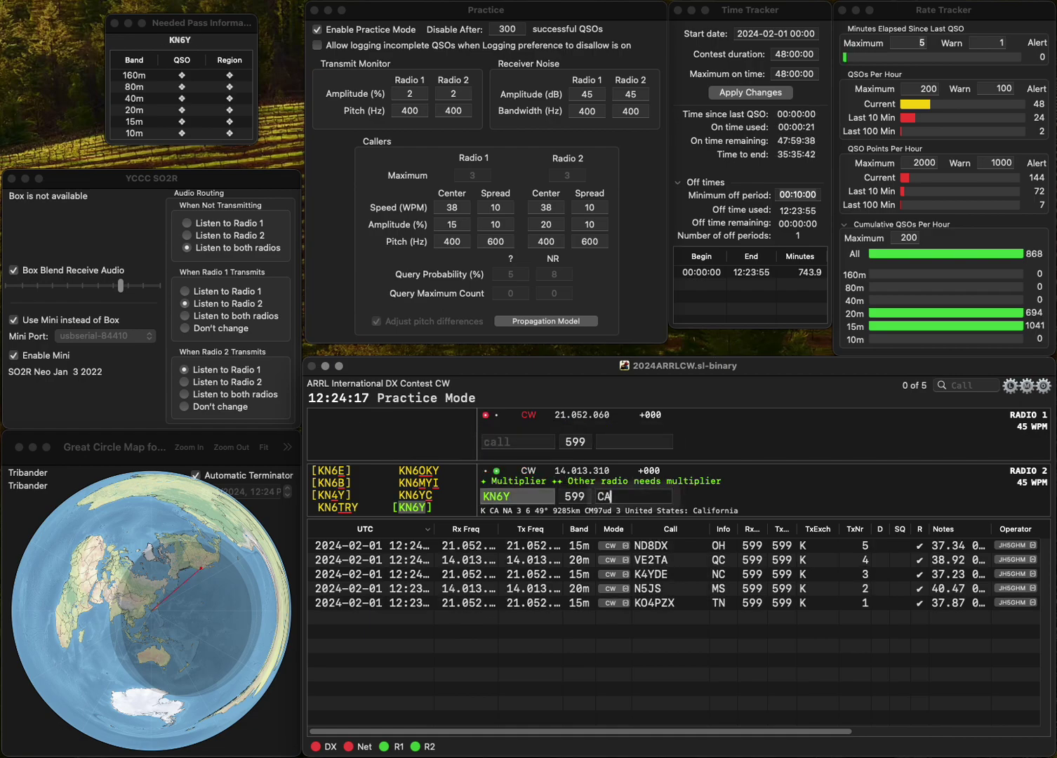
key(Return)
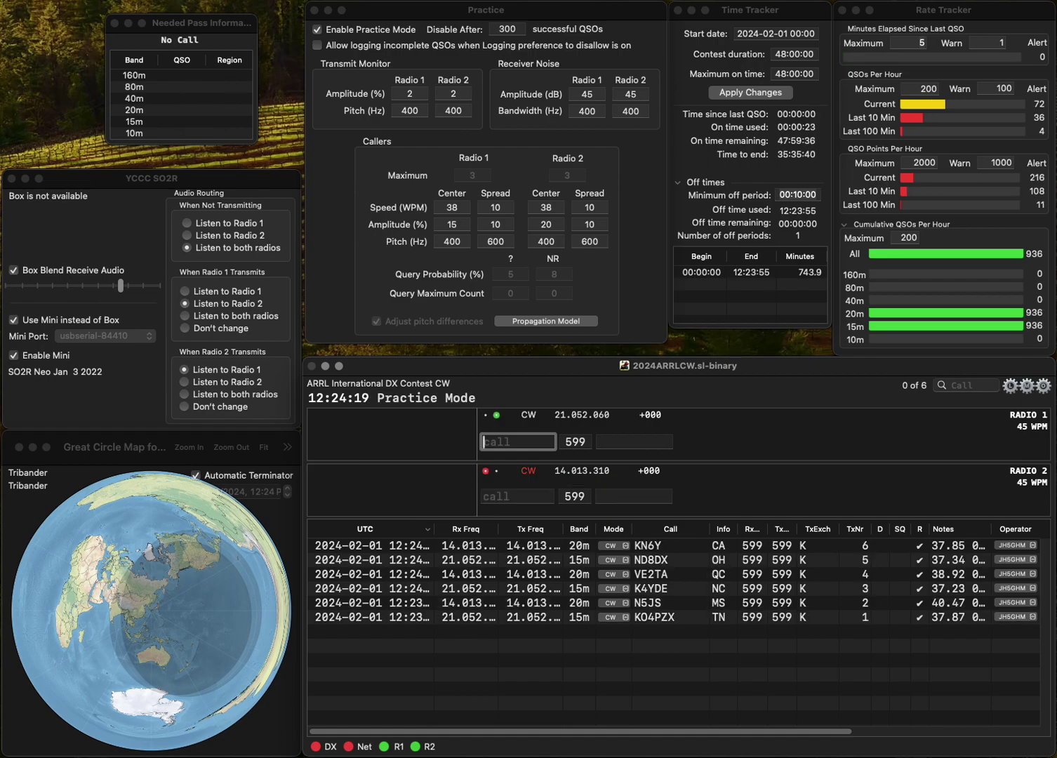
text(KG5HHB)
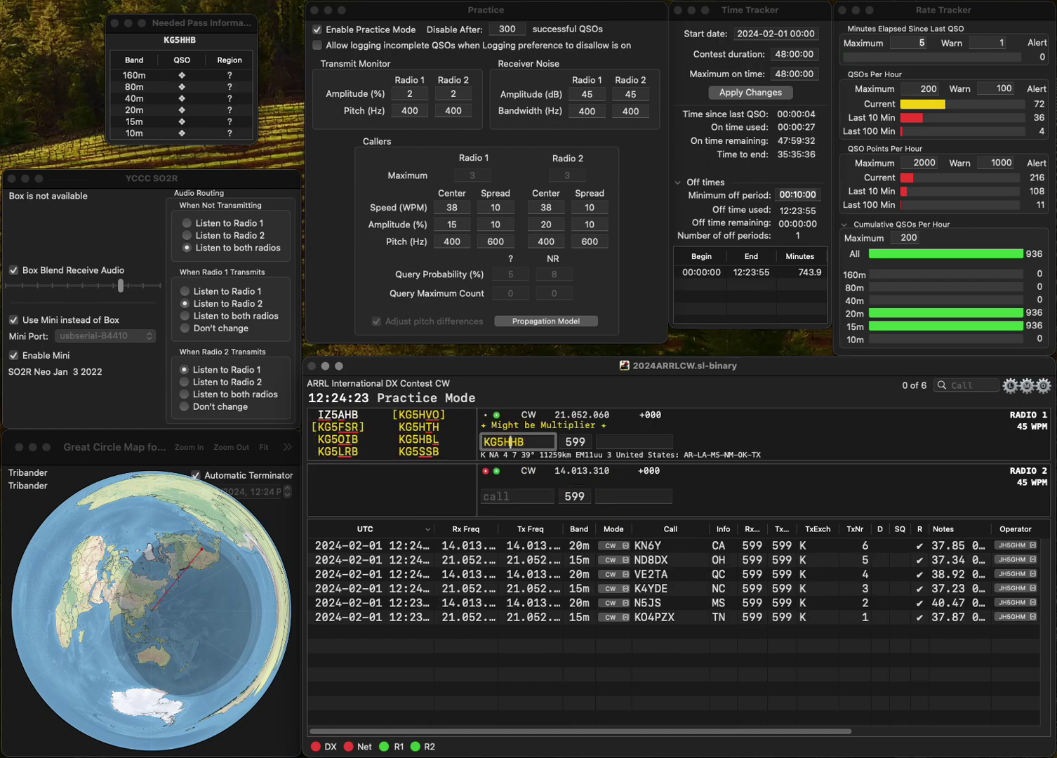
key(Delete)
key(BackSpace)
text(SSB)
key(Return)
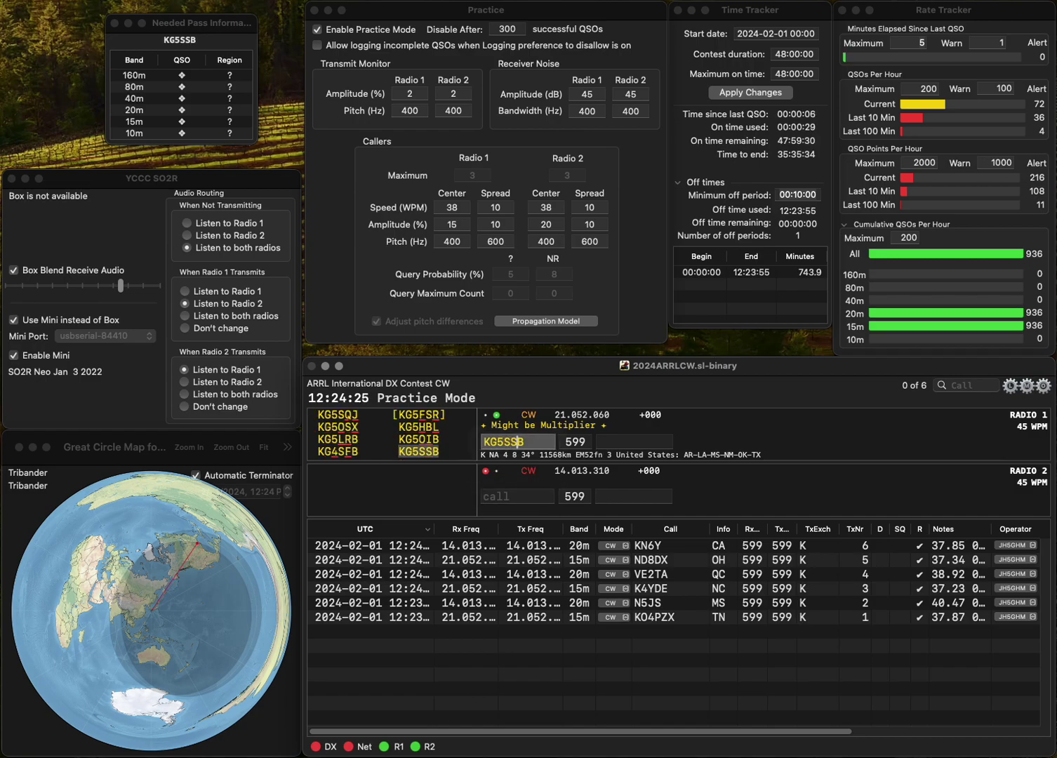
text(KT7G)
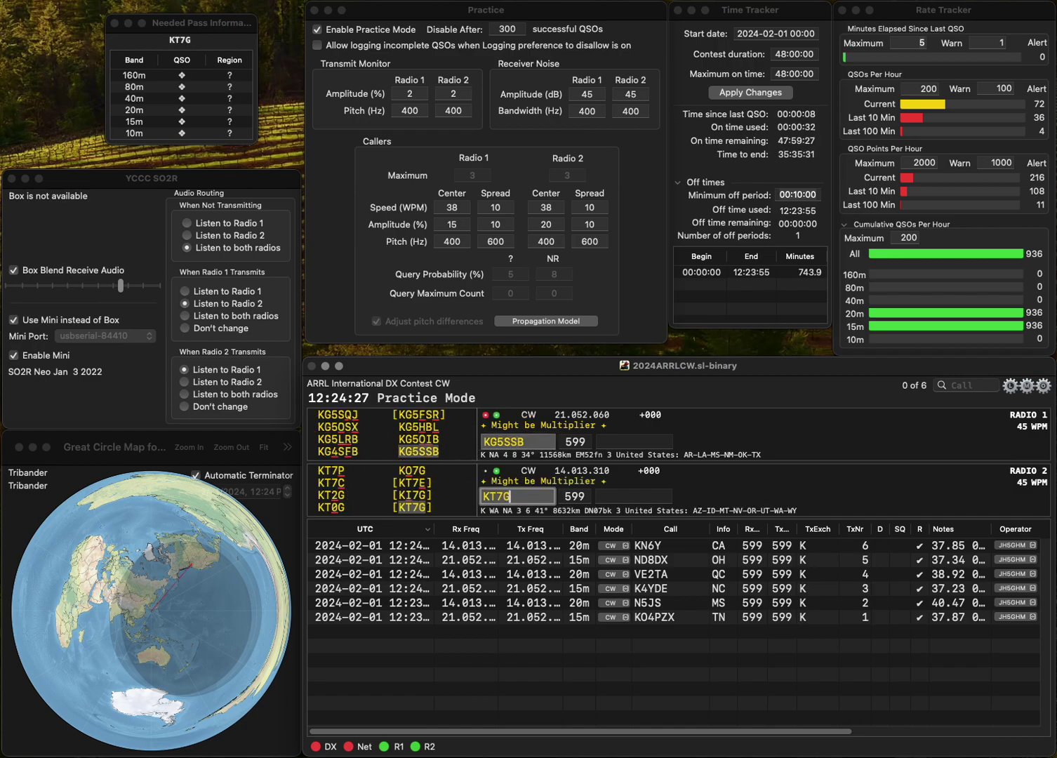
key(Return)
key(space)
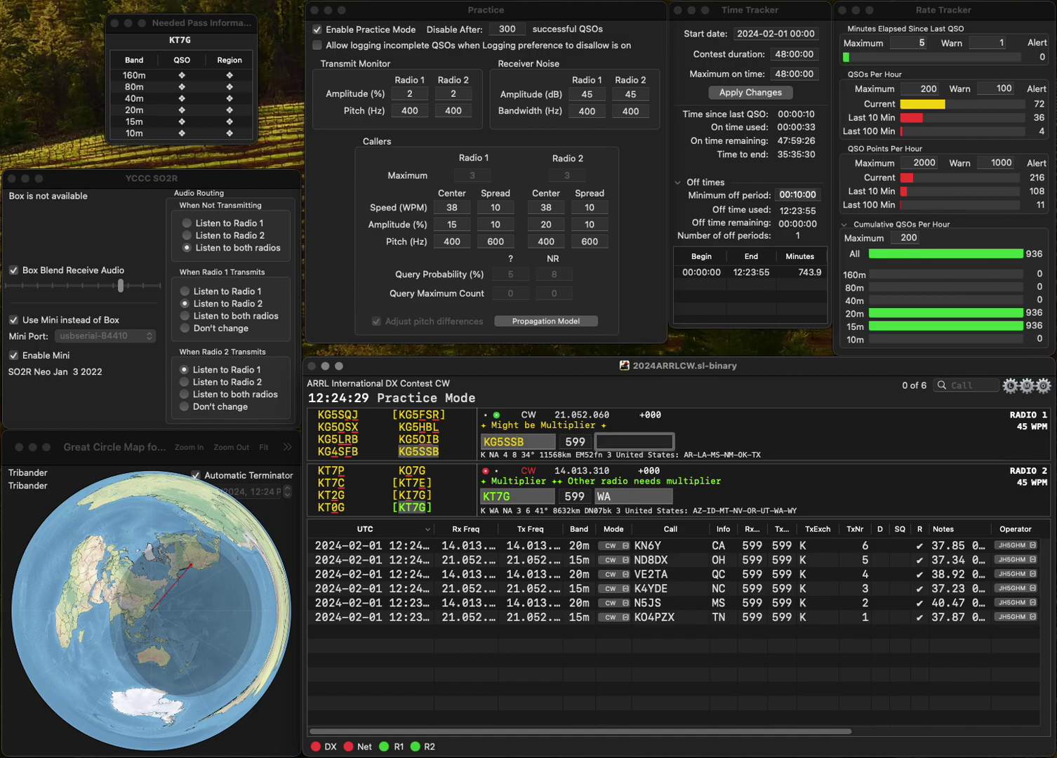
key(Return)
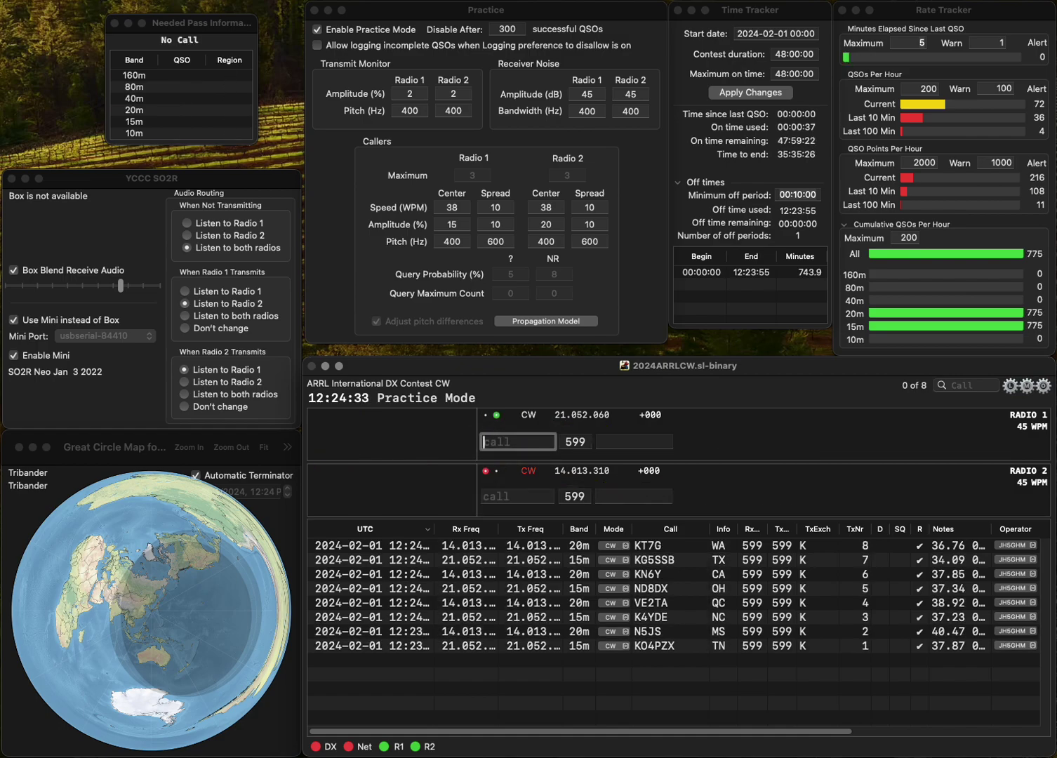
text(K6B)
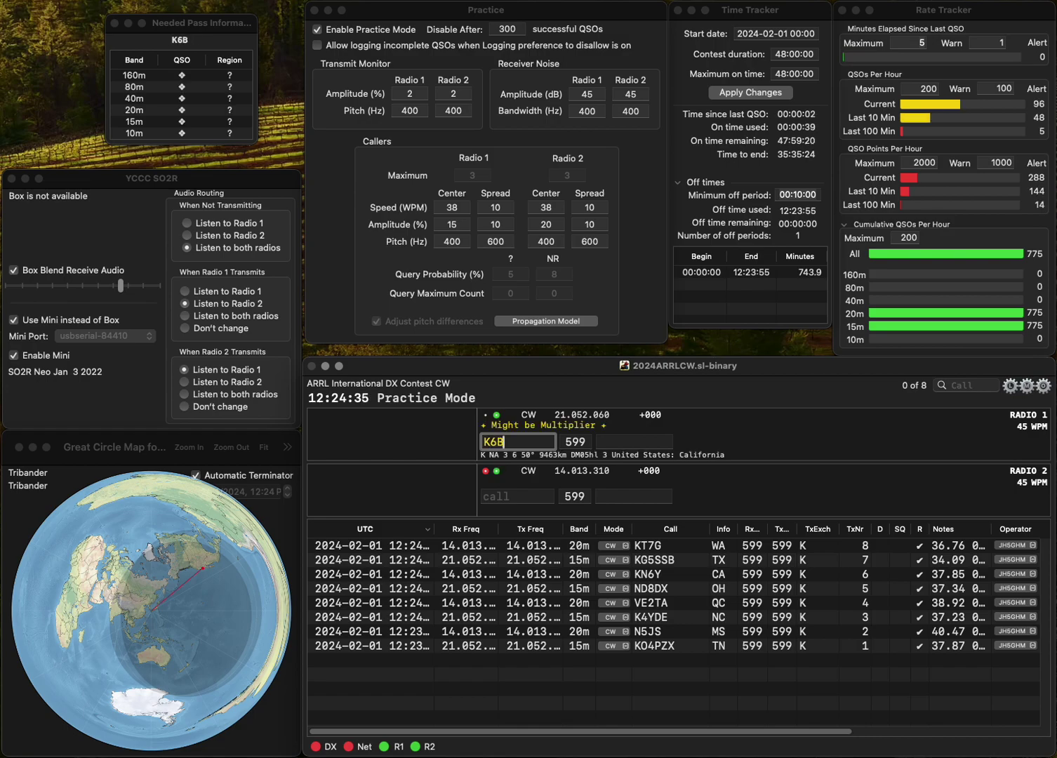
key(Return)
text(KB)
key(Return)
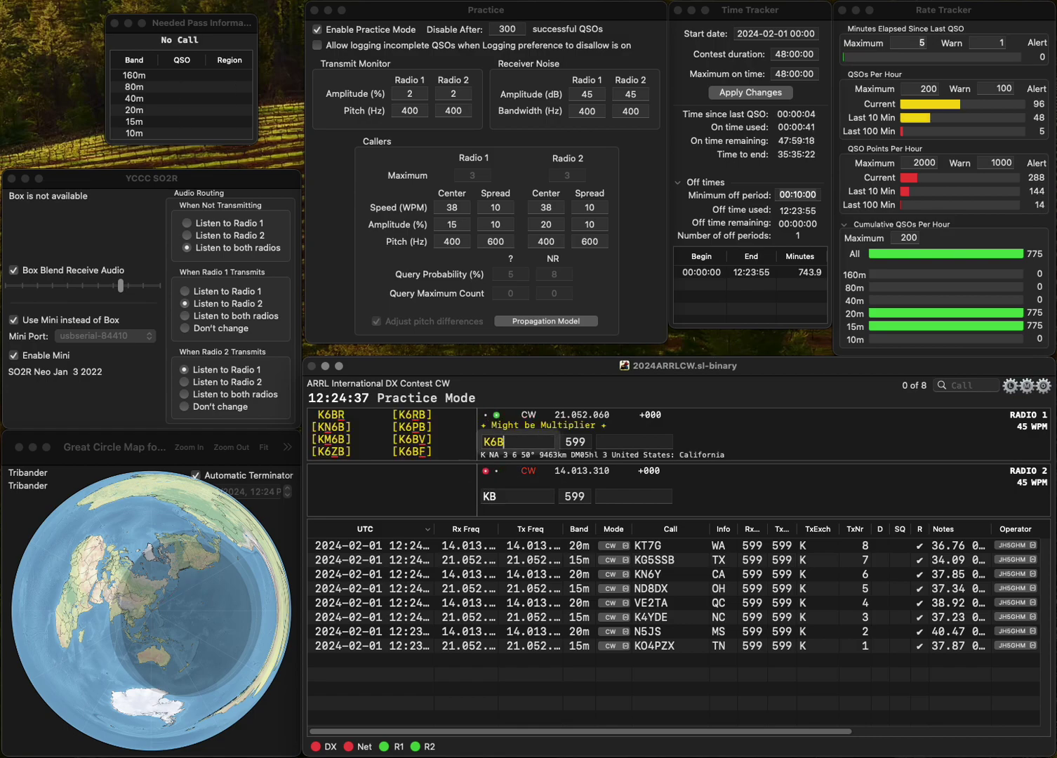
key(BackSpace)
text(PB)
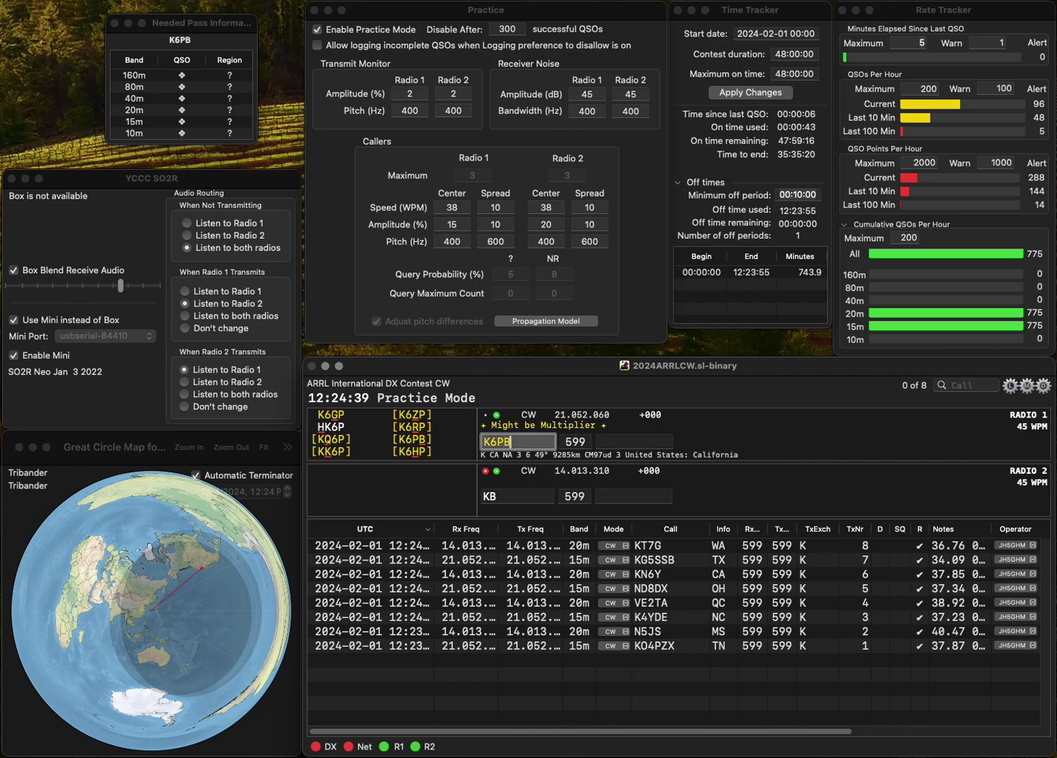
key(Return)
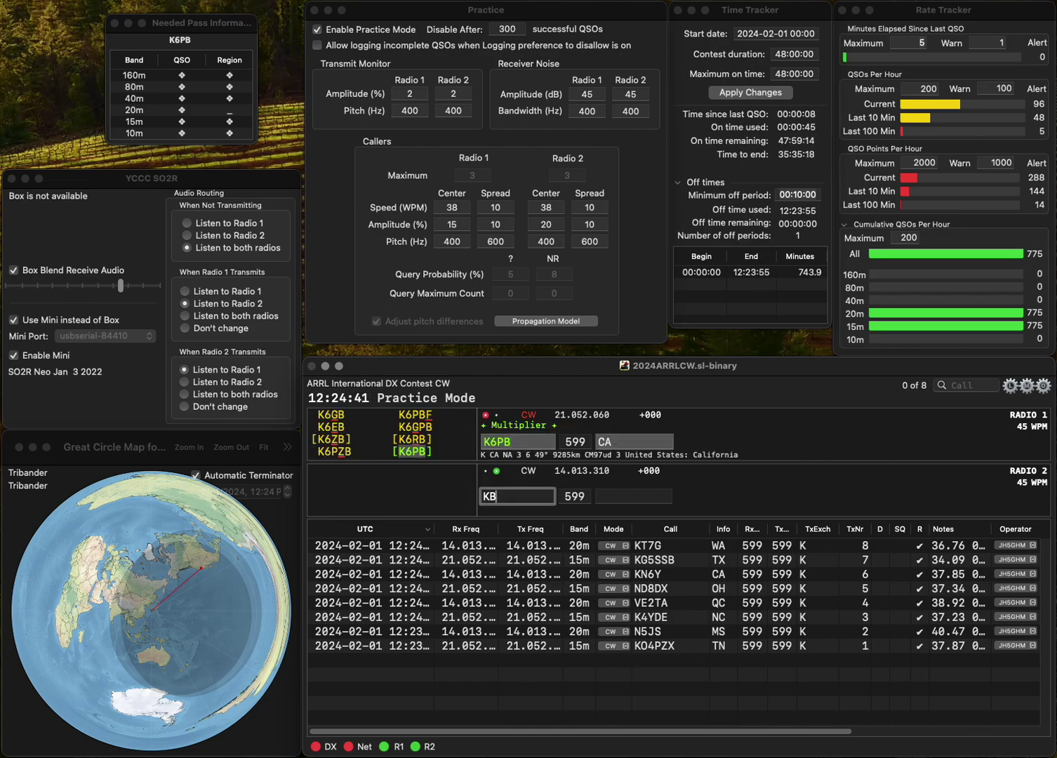
text(6B)
key(Return)
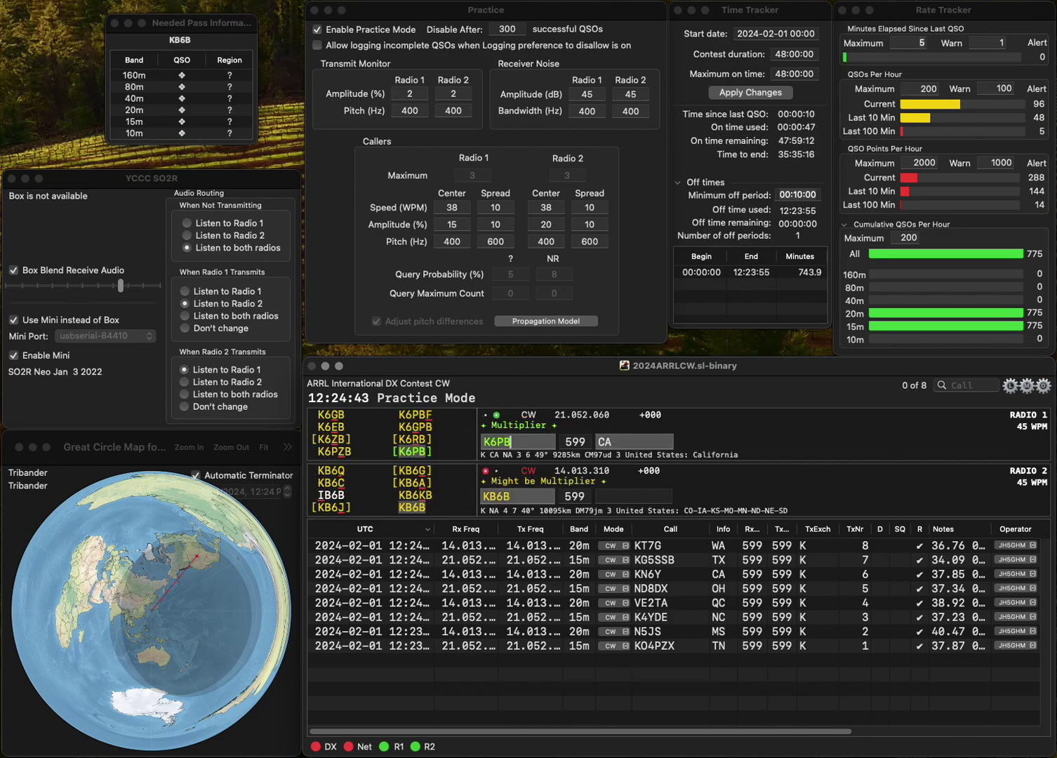
key(Return)
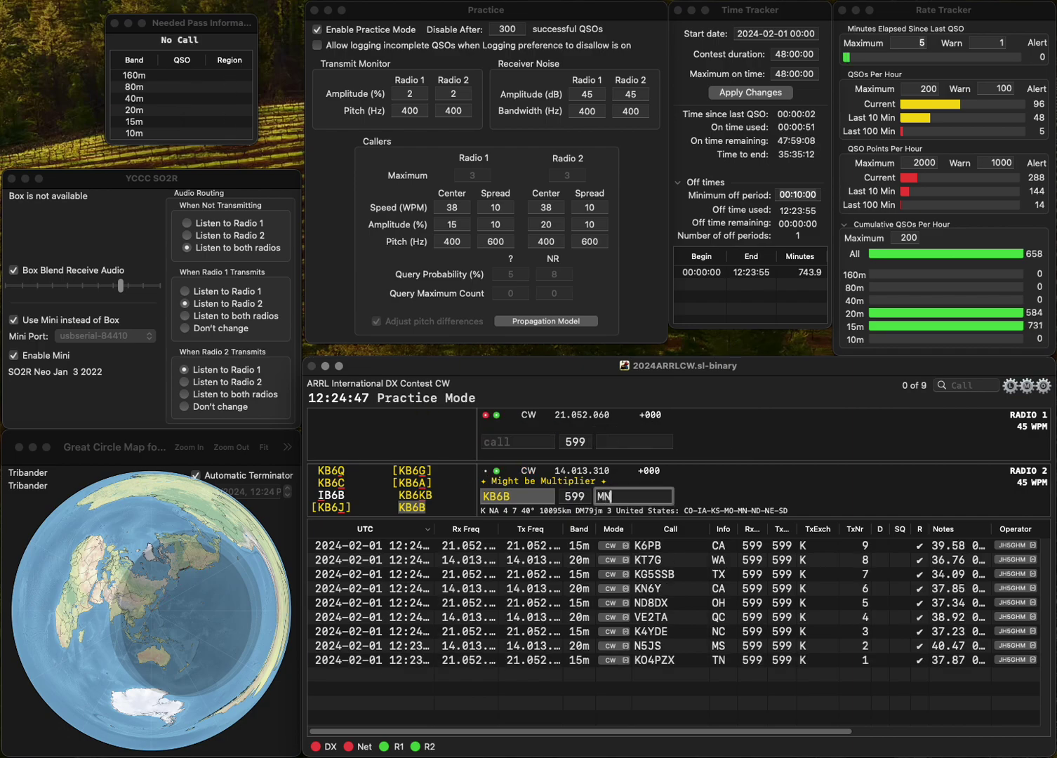
text(MN)
key(Return)
Work K6RO and KG5MD on the two radios, logging them with CA and NM.
text(K6RO)
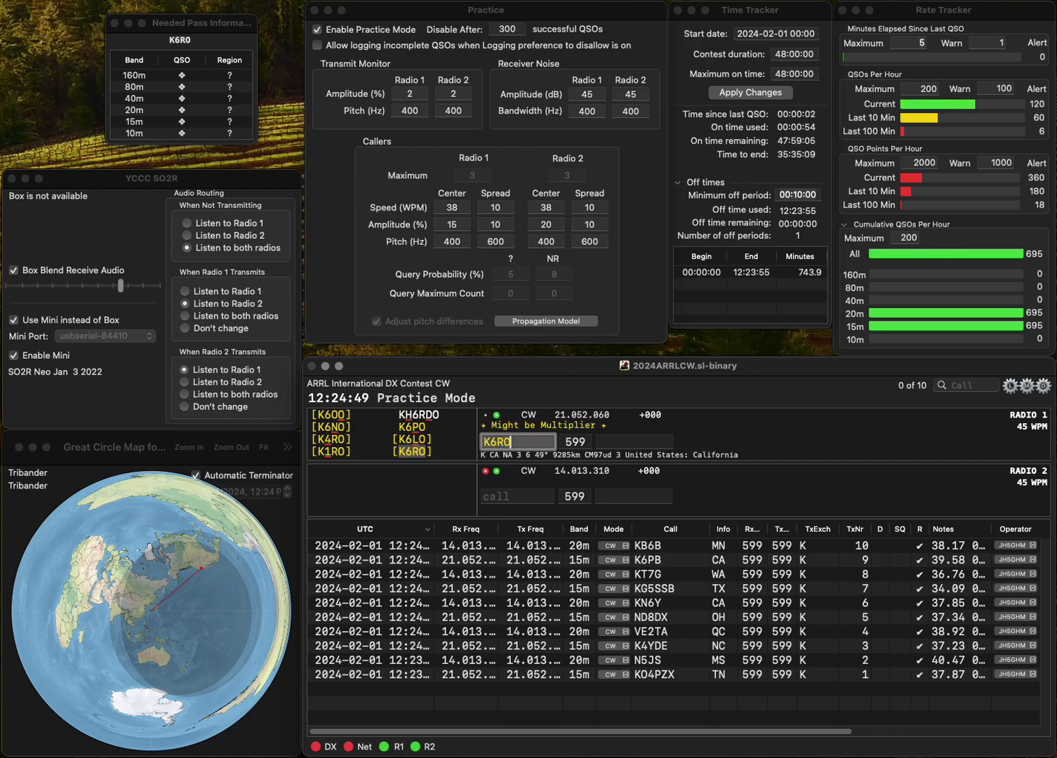
key(Return)
text(KG5MD)
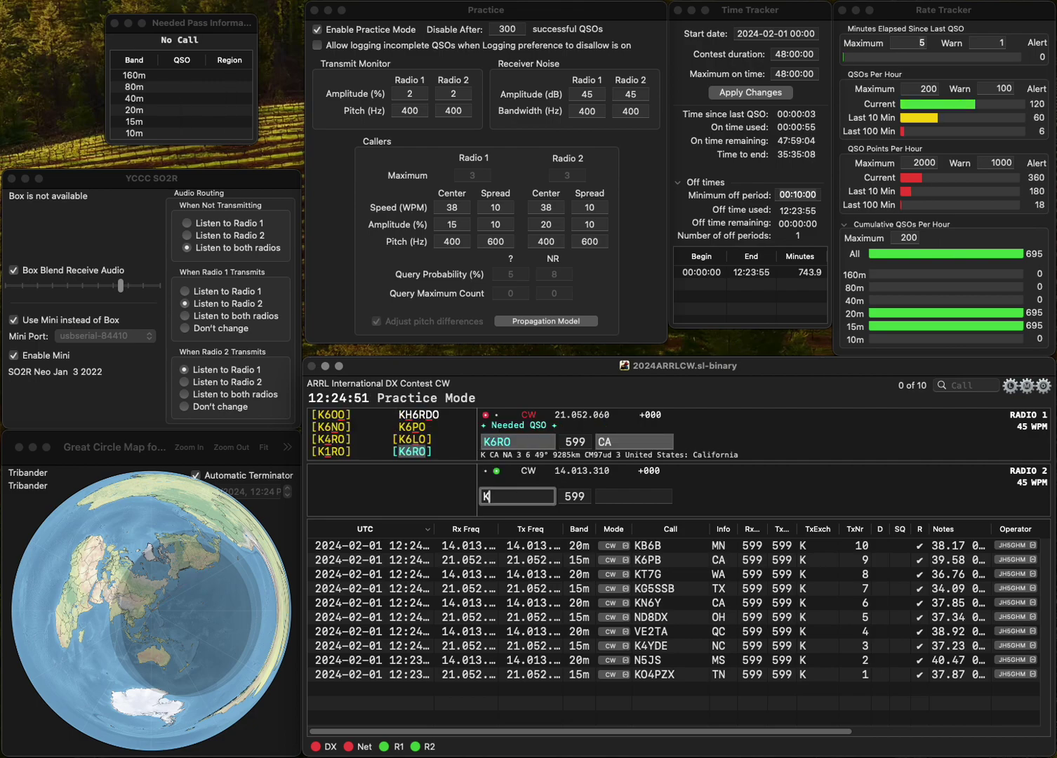
key(Return)
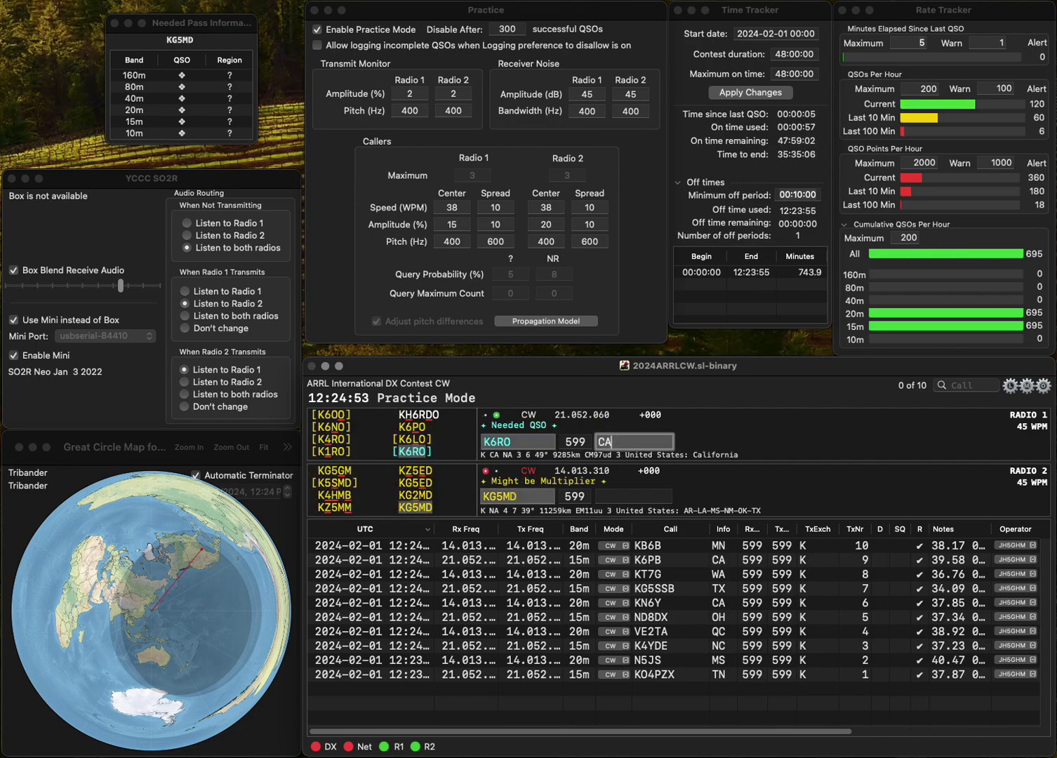
key(Return)
key(space)
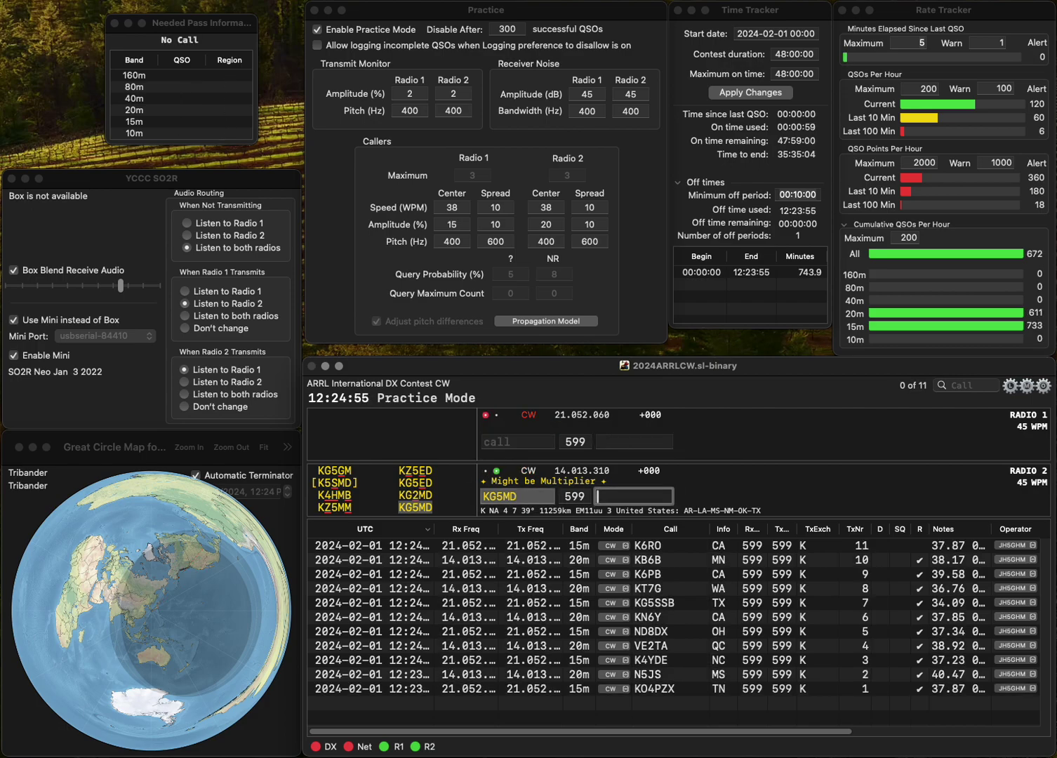
text(NM)
key(Return)
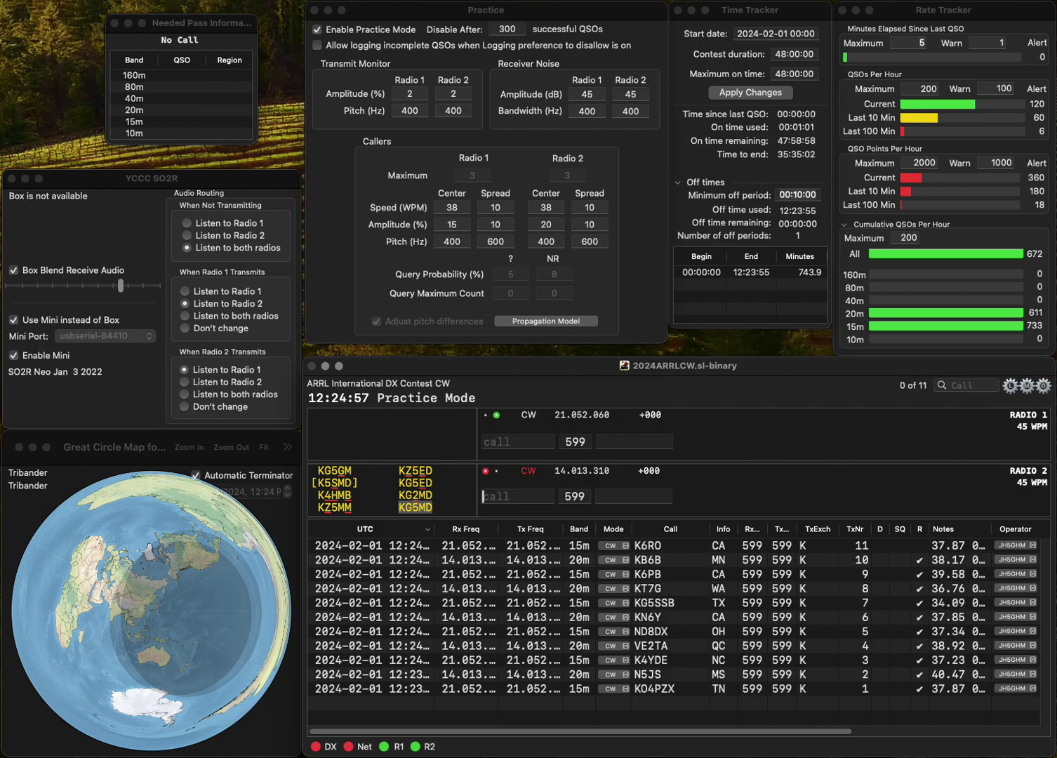
text(K8OM)
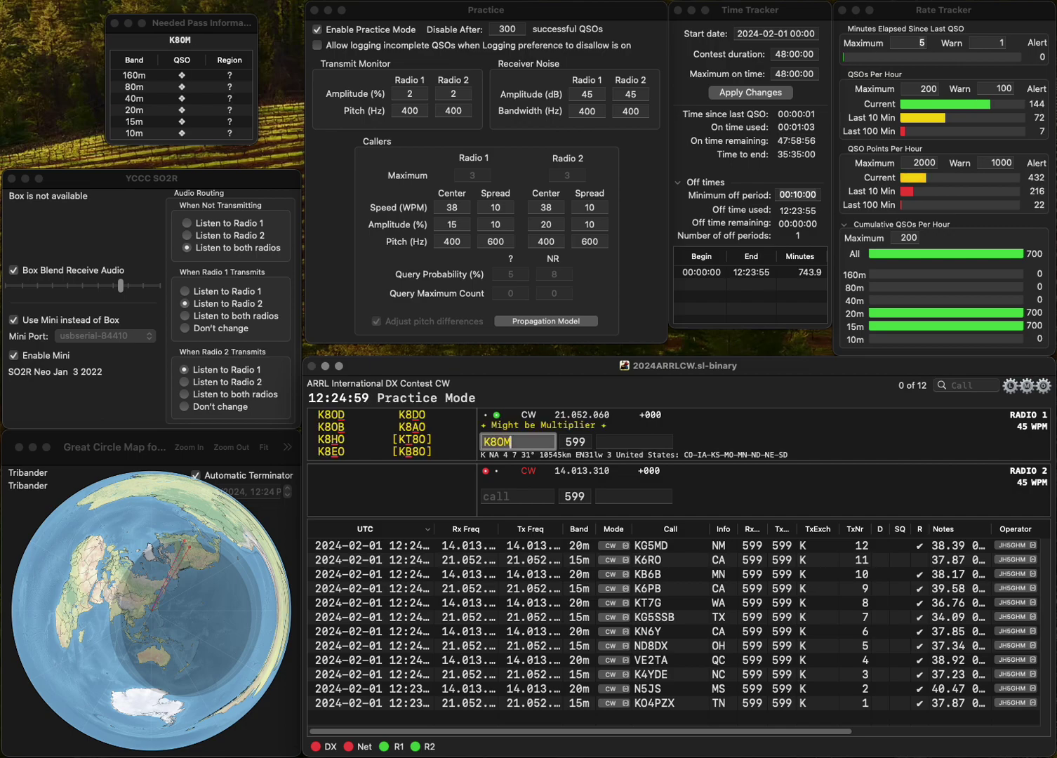
key(Return)
text(K5KPE)
key(Return)
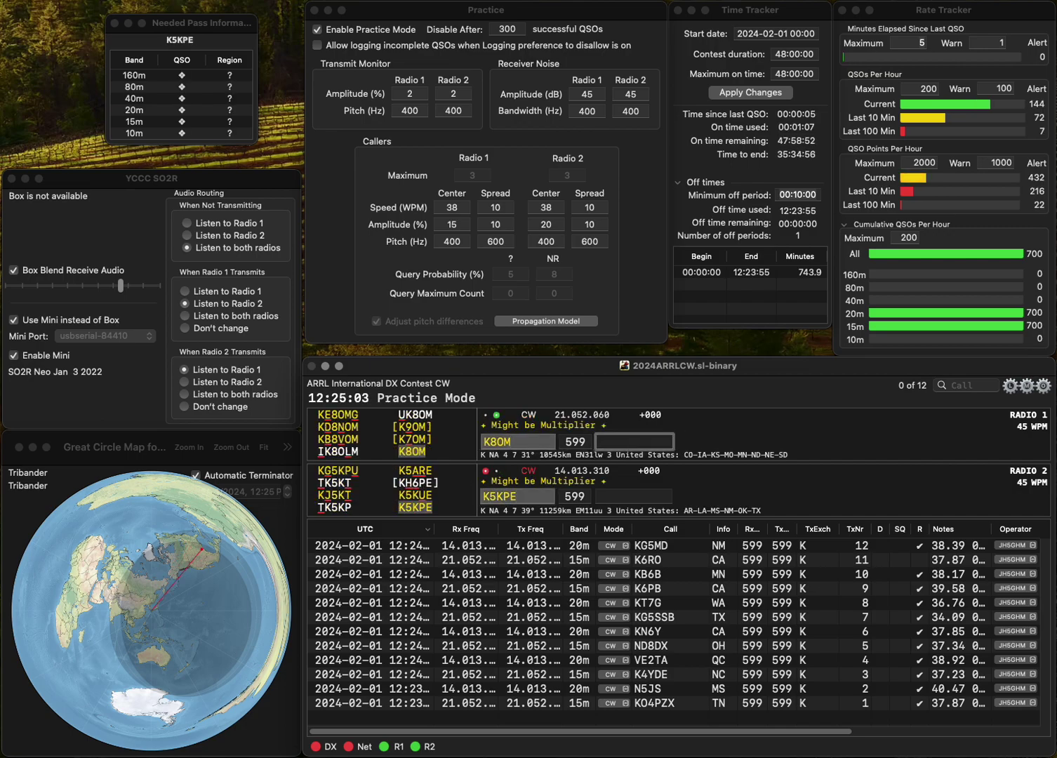
text(MN)
key(Return)
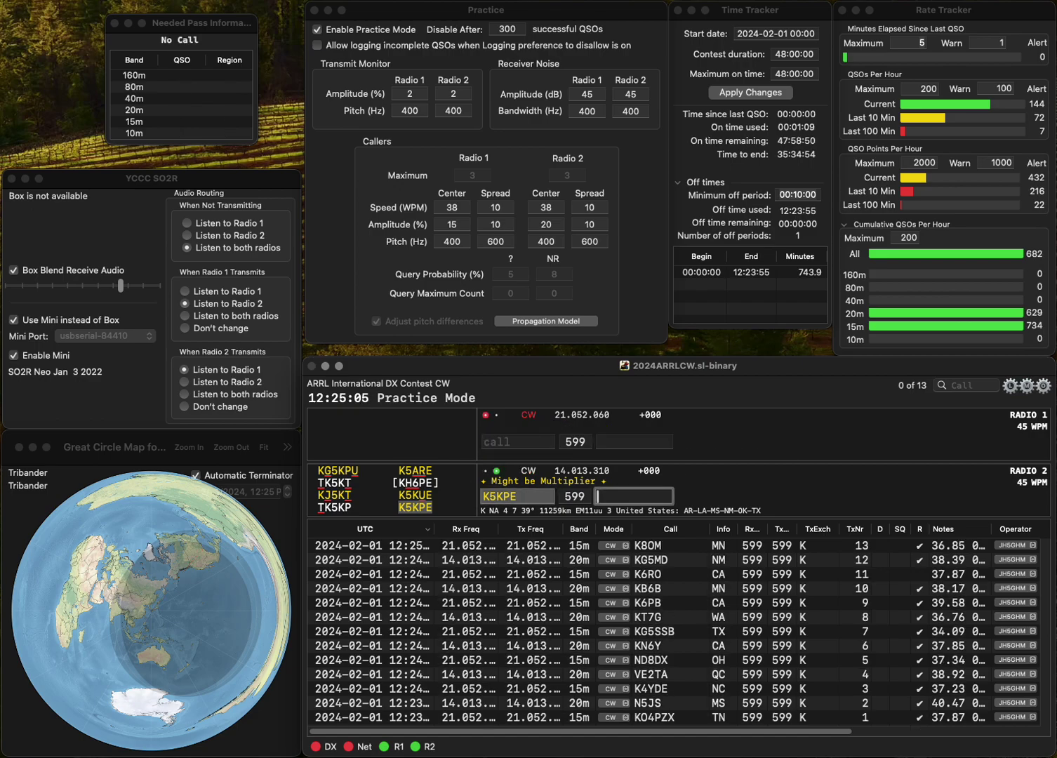
Log K5KPE with NM, then work WM0G (NH) and K2WW (NY).
text(NM)
key(Return)
text(W)
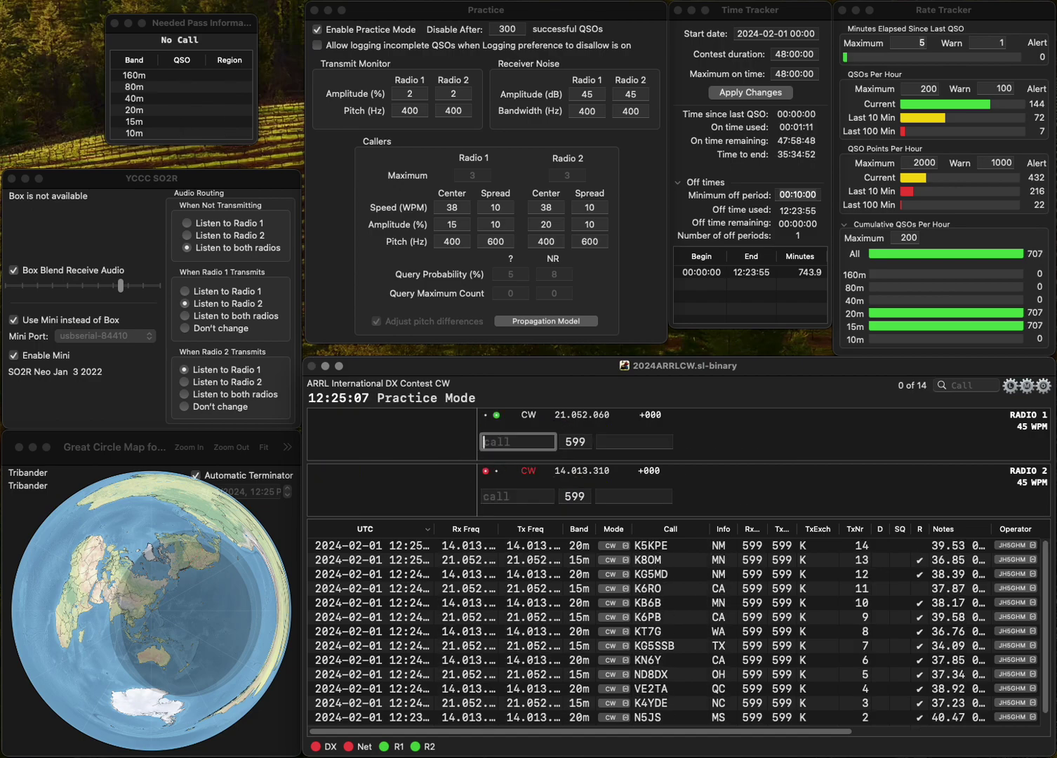
text(M0G)
key(Return)
text(K2)
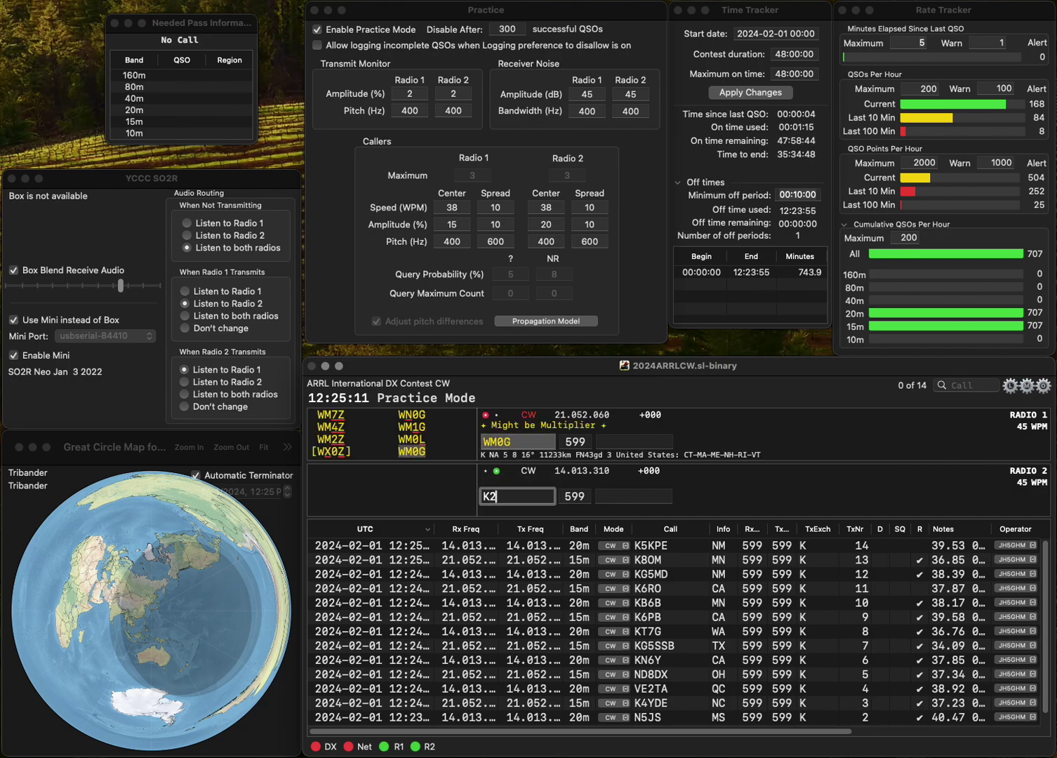
text(WW)
key(Return)
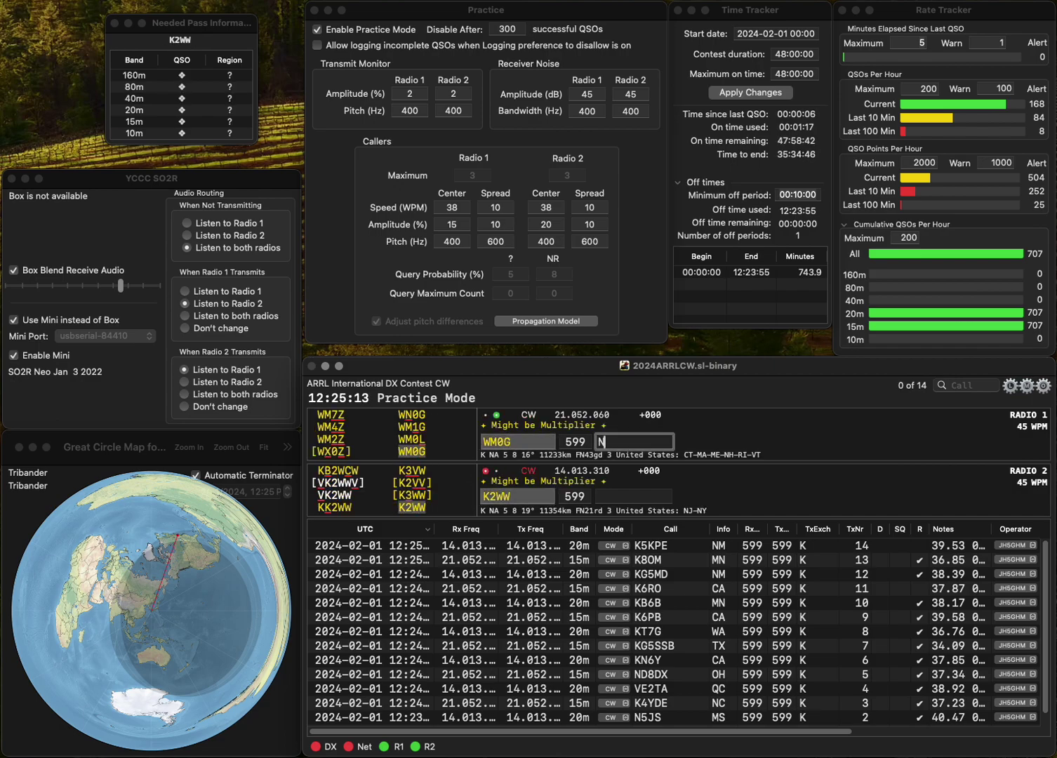
key(Return)
text(NY)
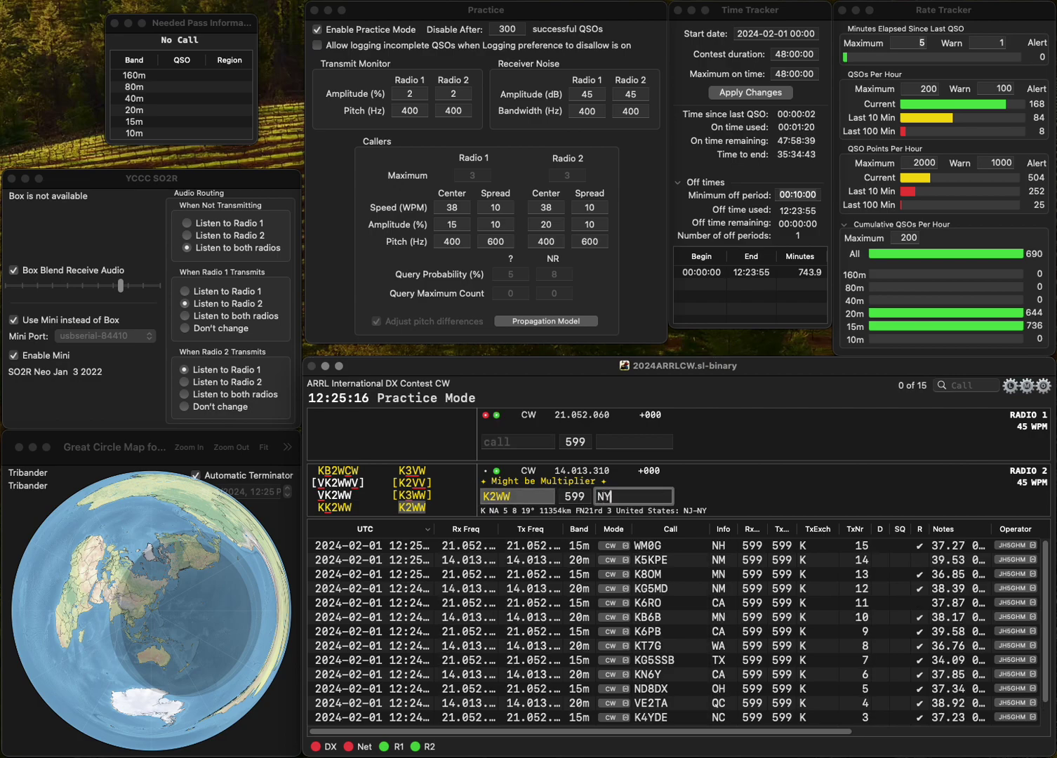
key(Return)
text(K)
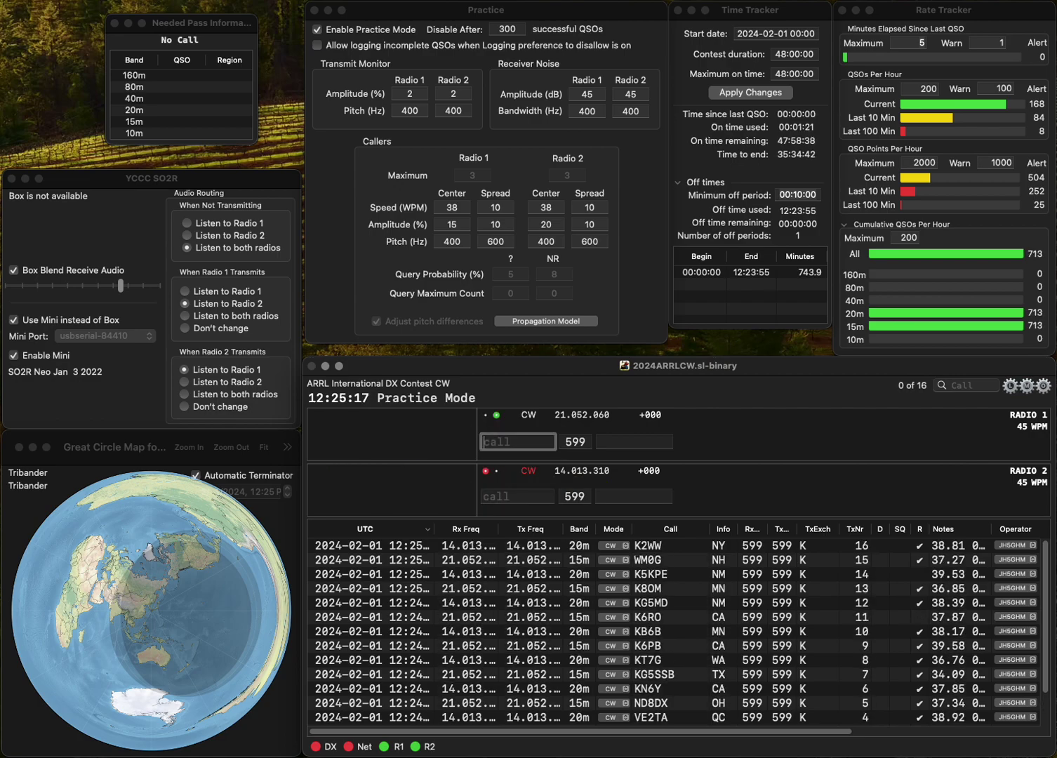
text(O4EFS)
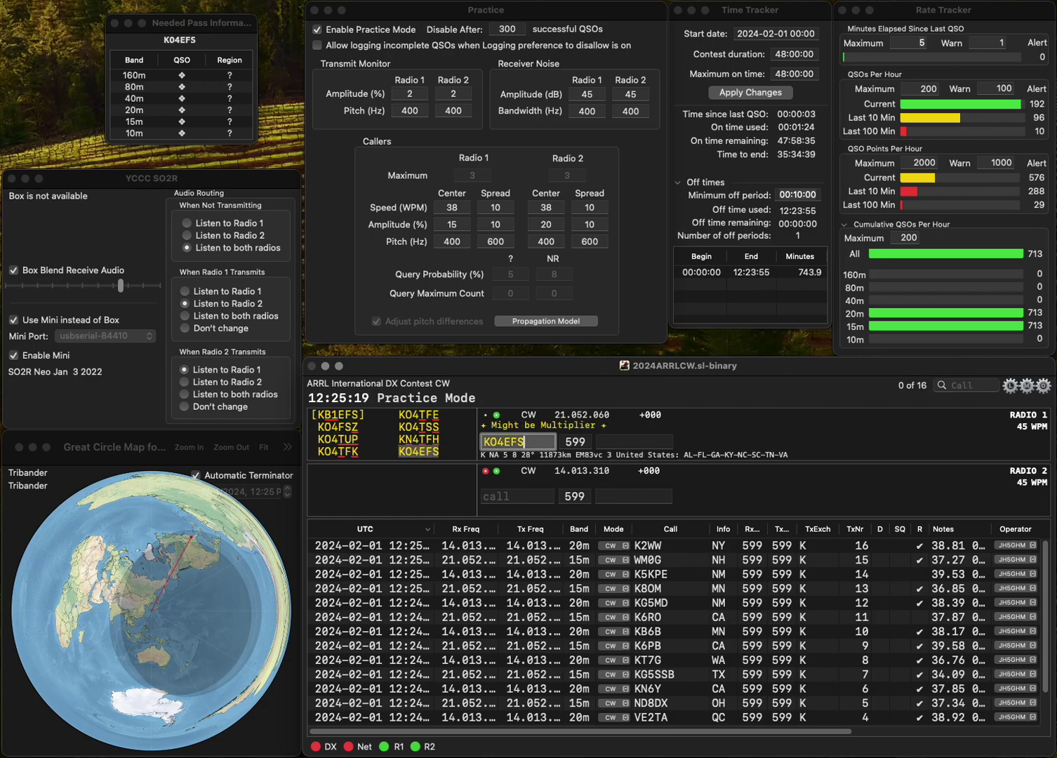
key(Return)
text(KI8DP)
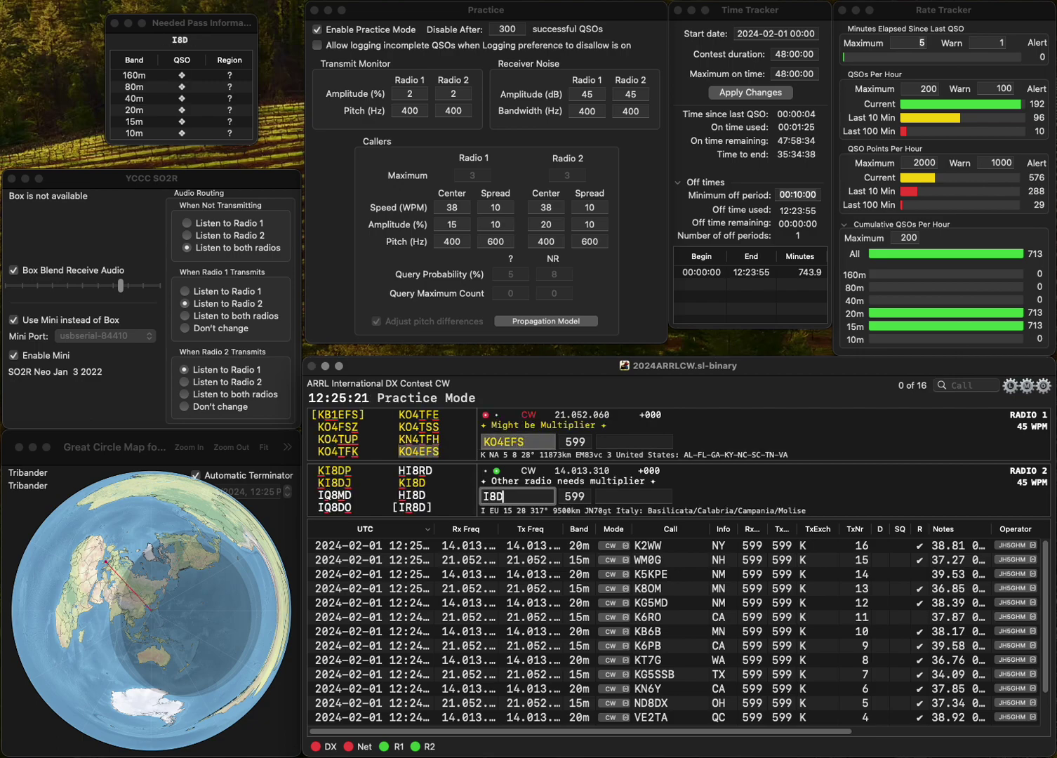
key(Return)
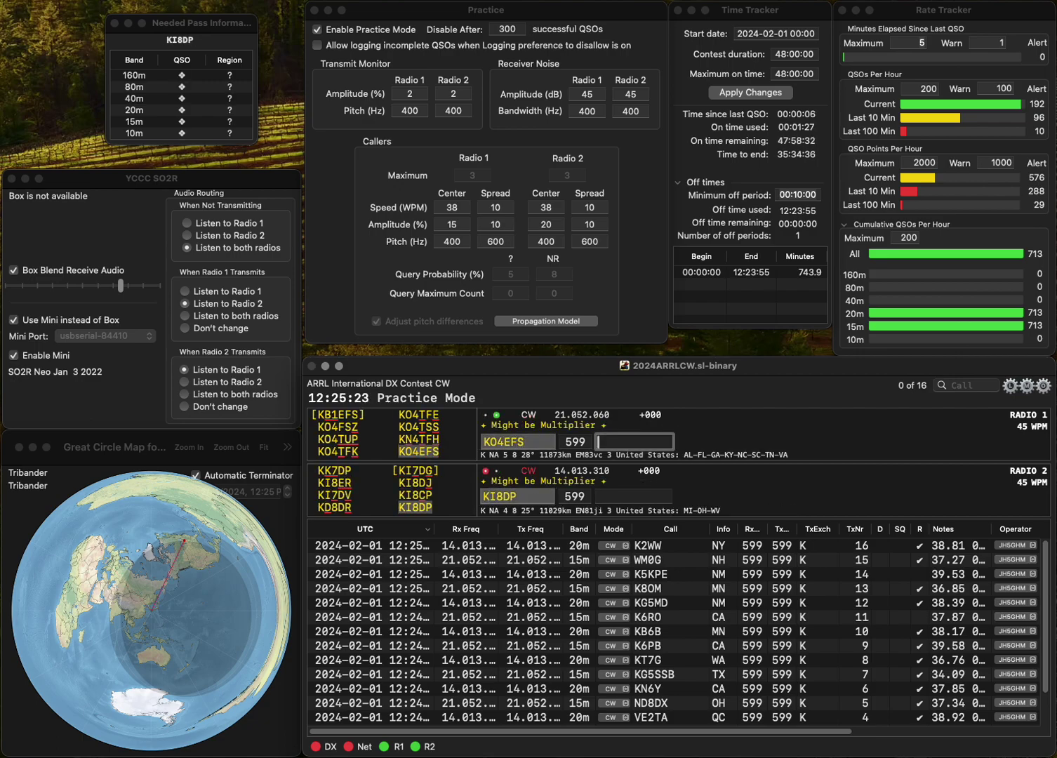
text(VA)
key(Return)
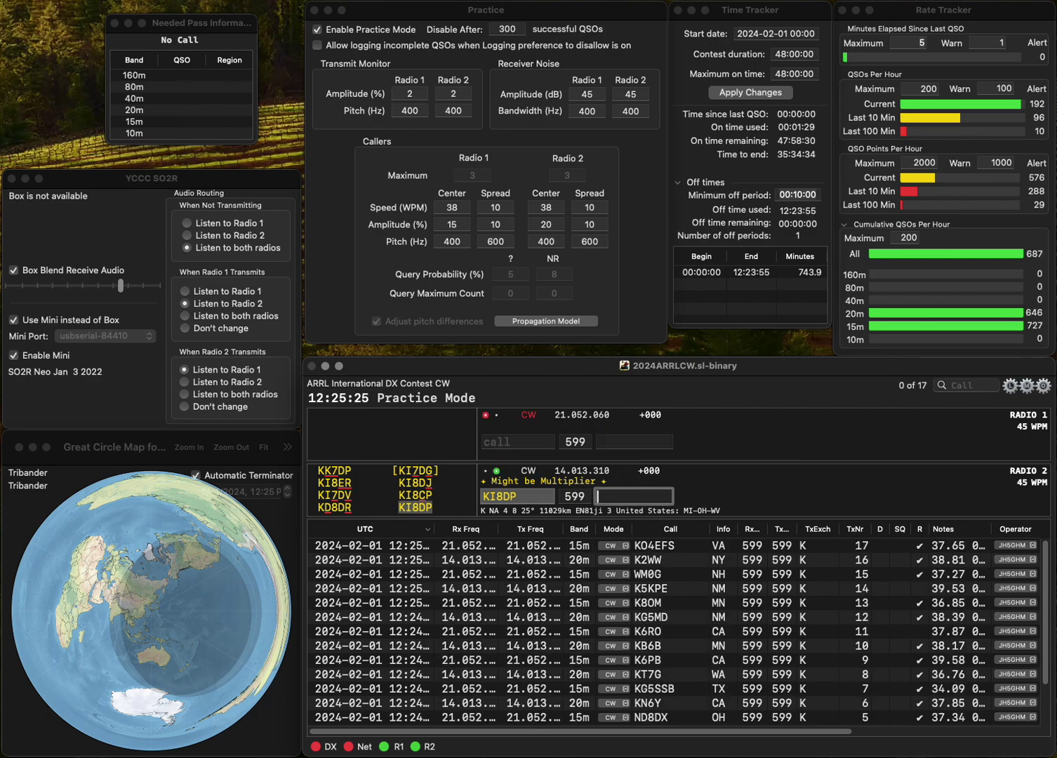
text(MI)
key(Return)
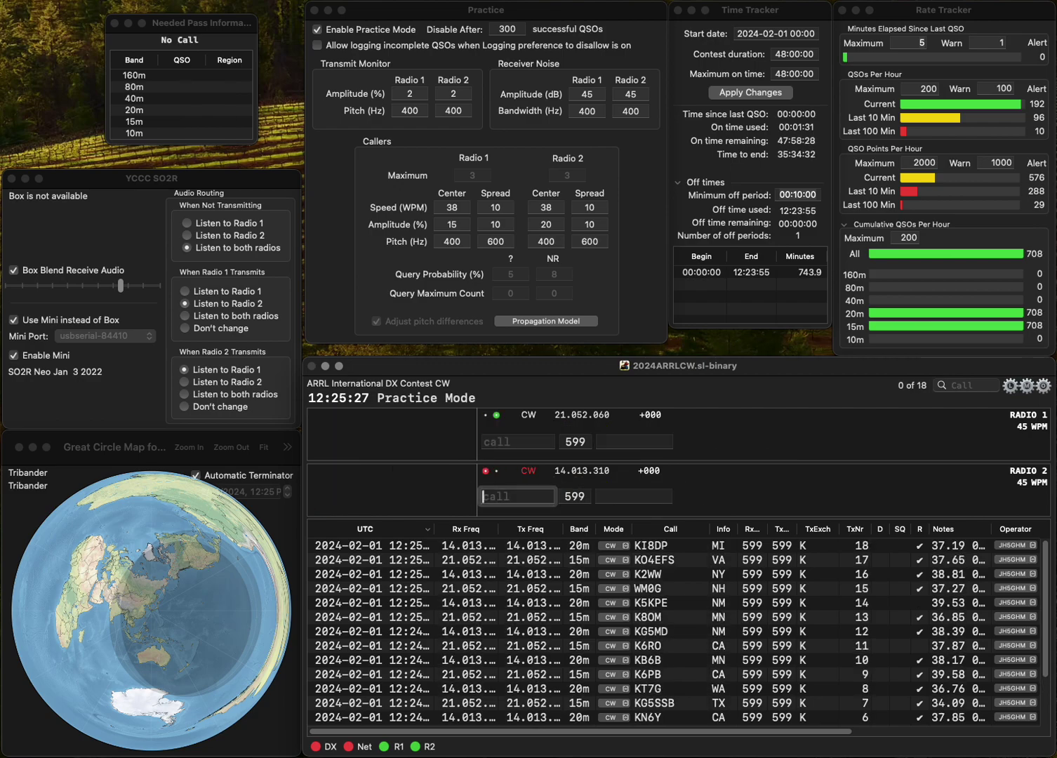
text(K7II)
key(Return)
text(N1FFR)
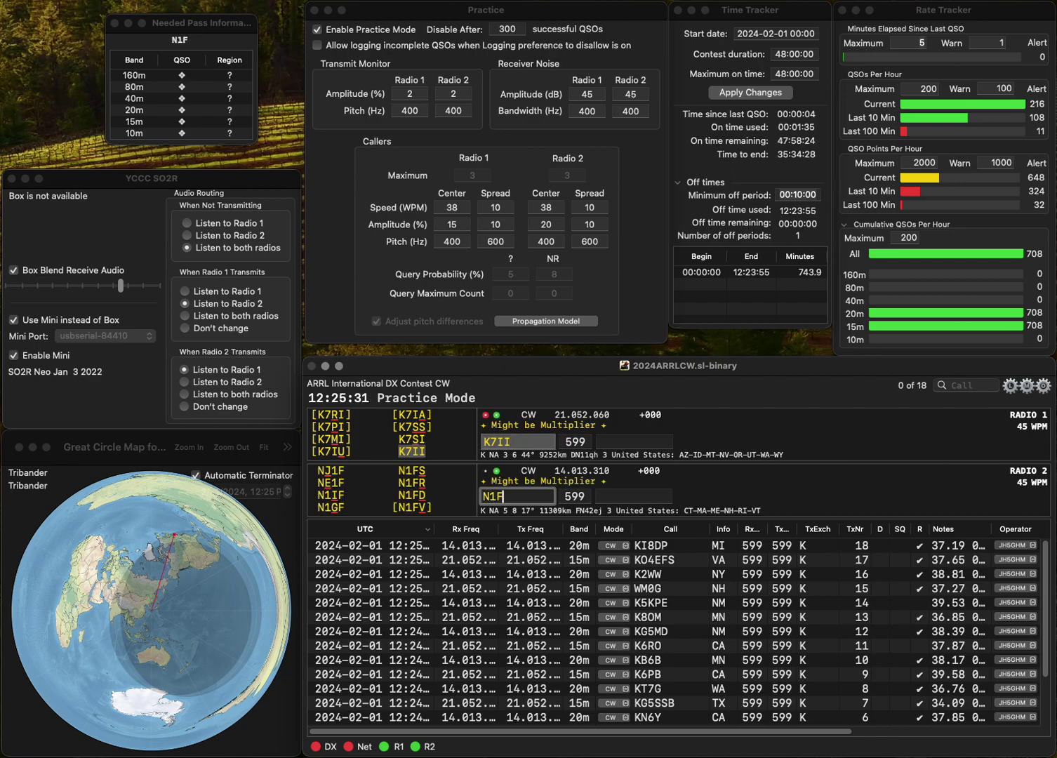
key(Return)
key(space)
key(Left)
key(BackSpace)
text(S)
key(Return)
key(Return)
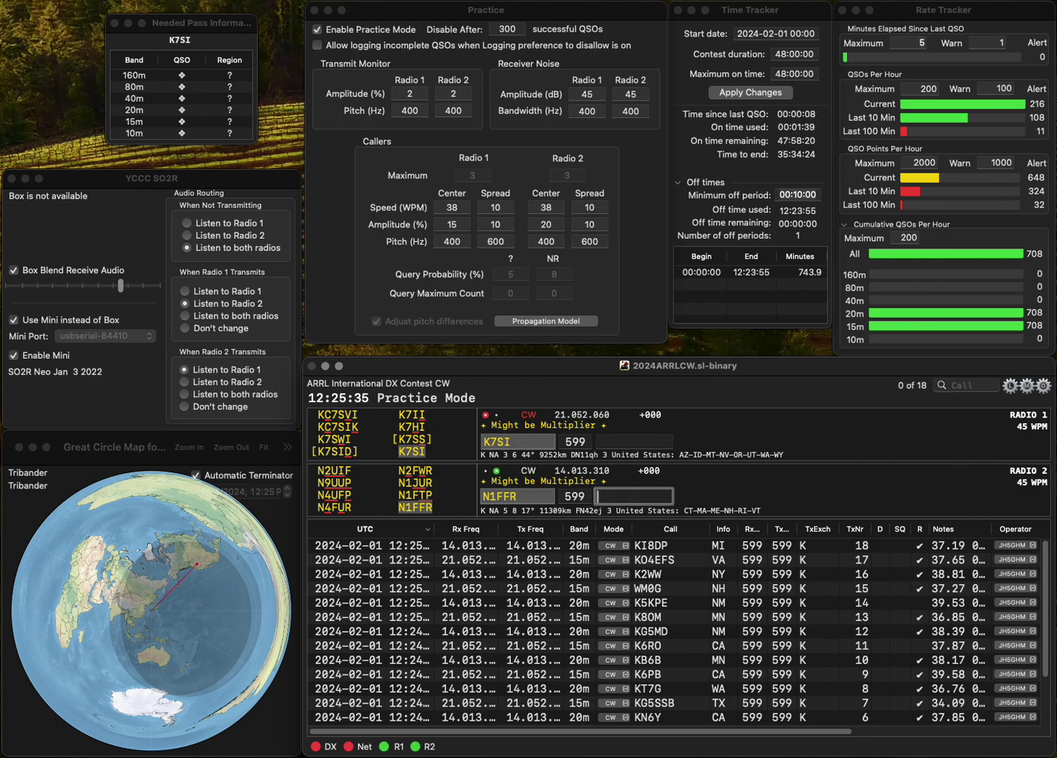
text(MA)
key(Return)
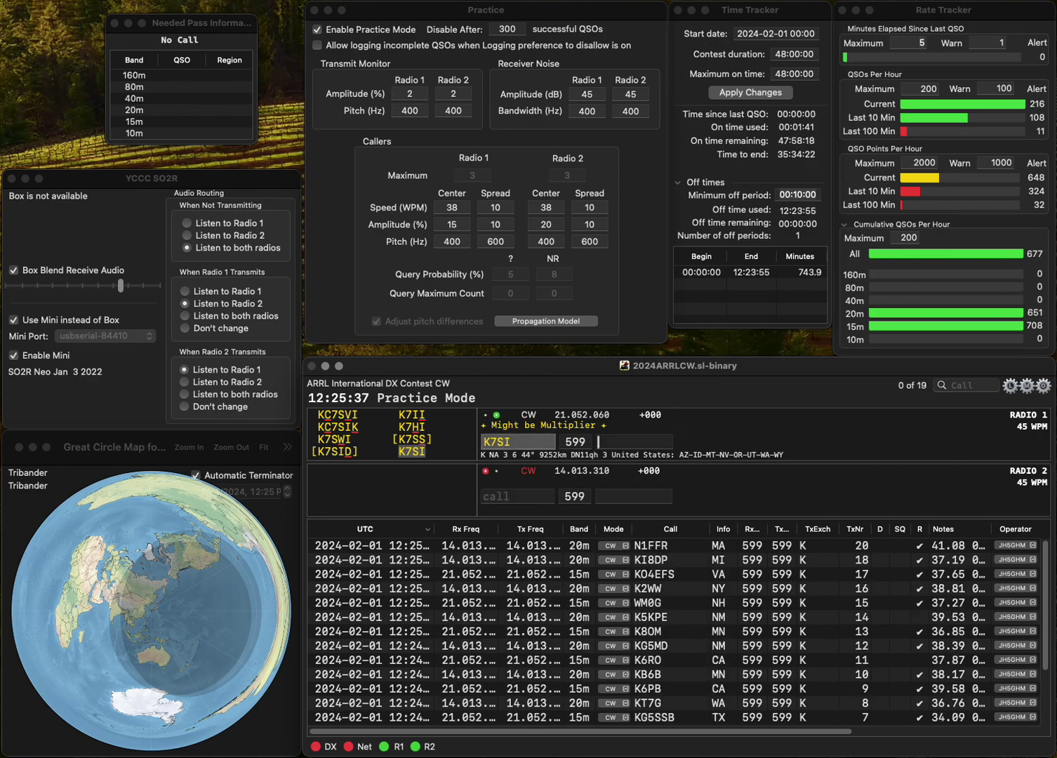
text(NV)
key(Return)
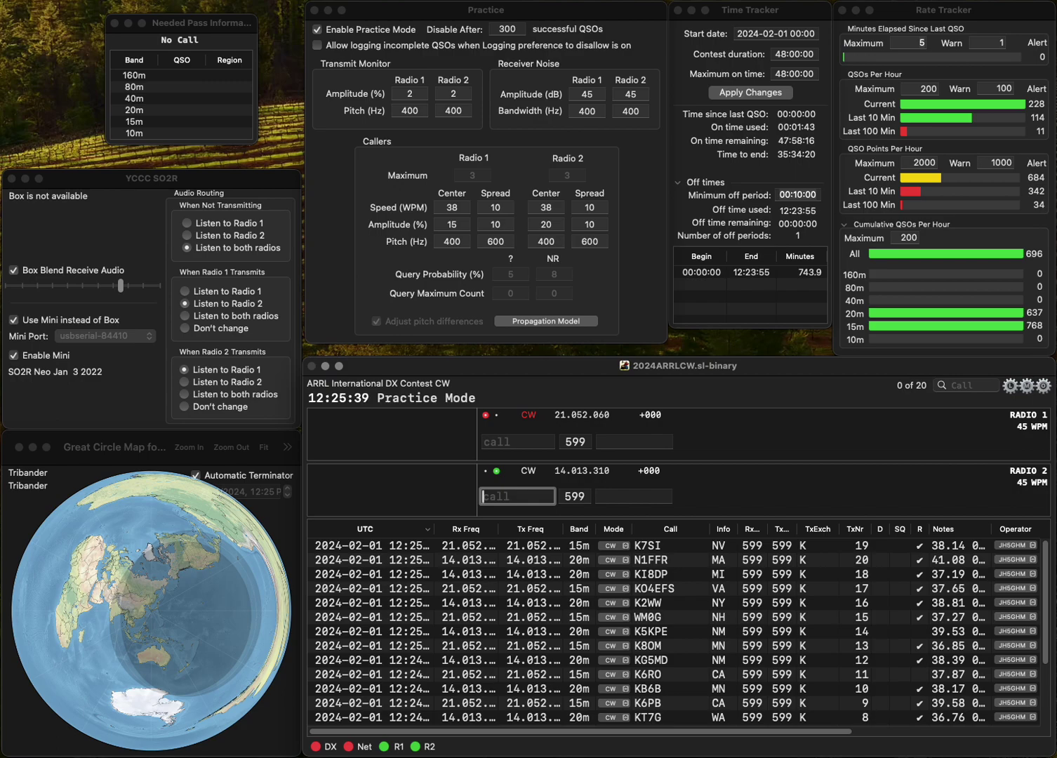
text(W3AV)
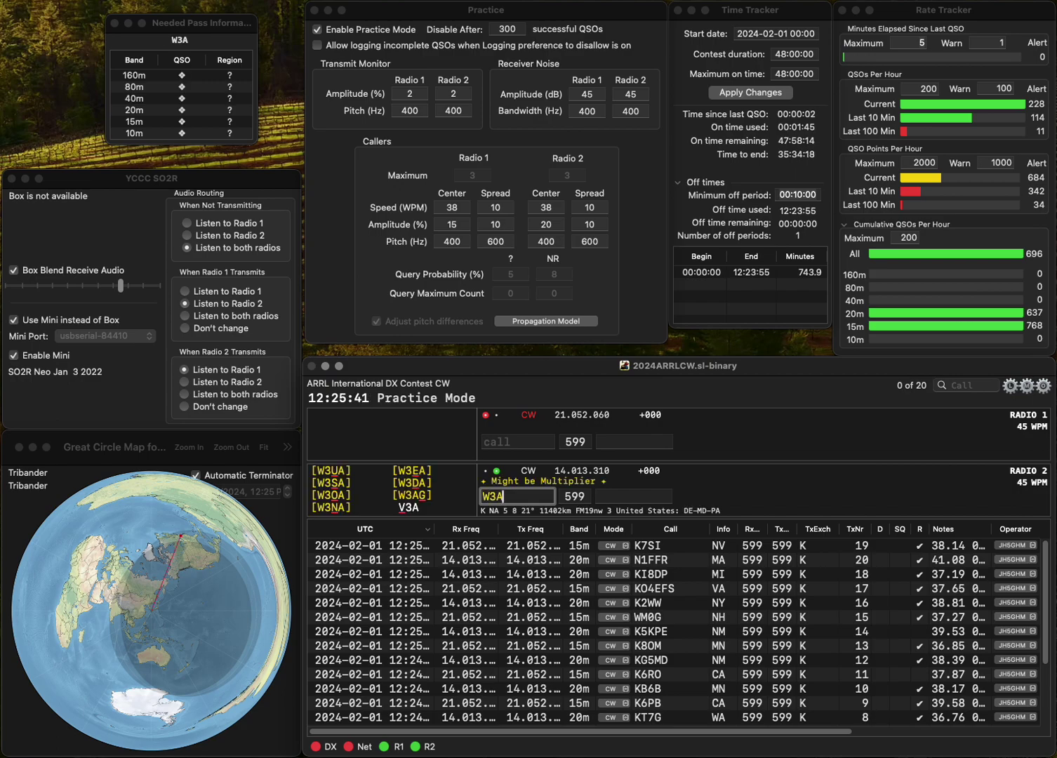
key(Return)
text(KI0S)
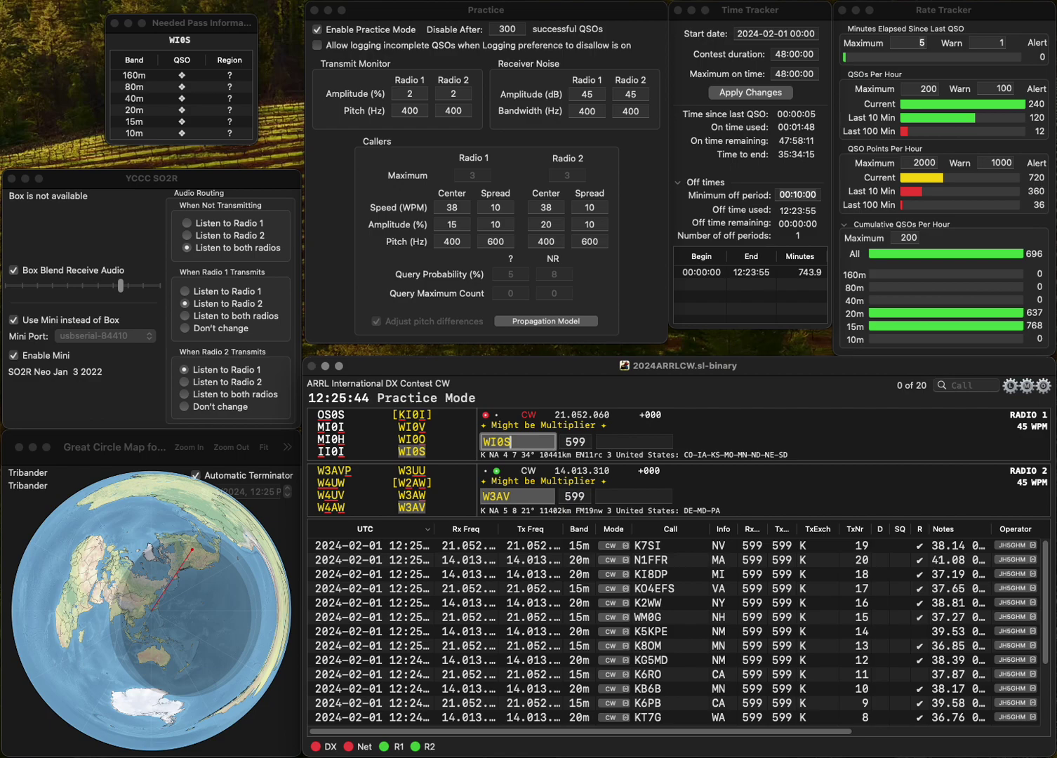
key(Return)
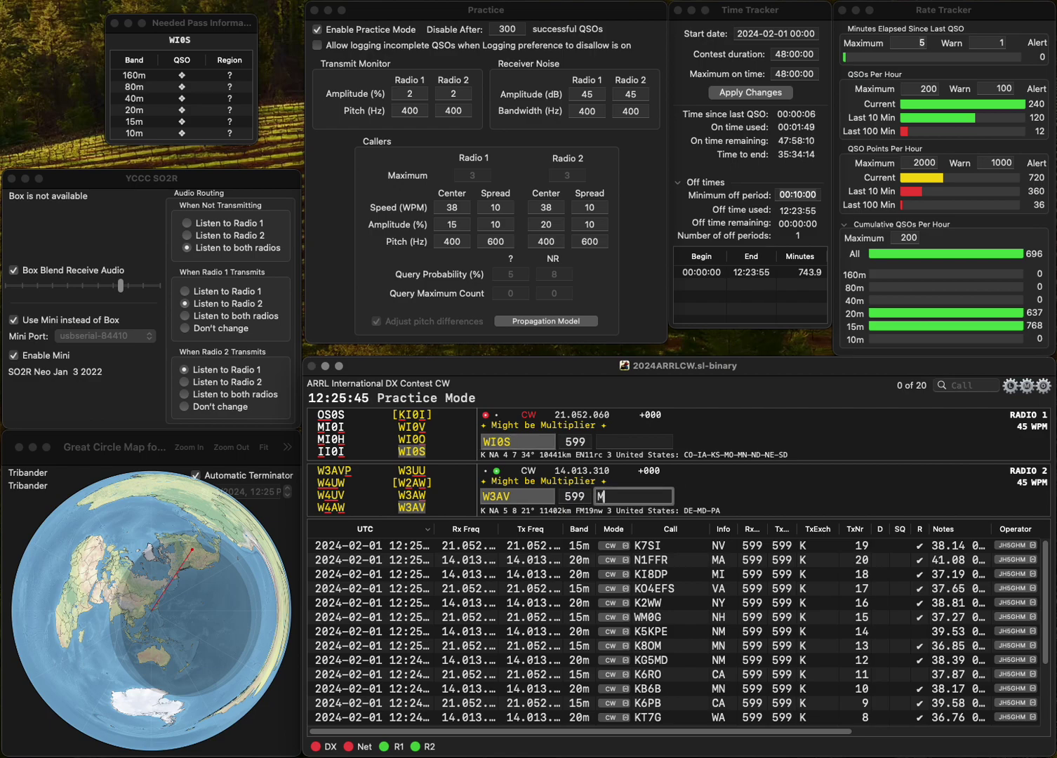
key(Return)
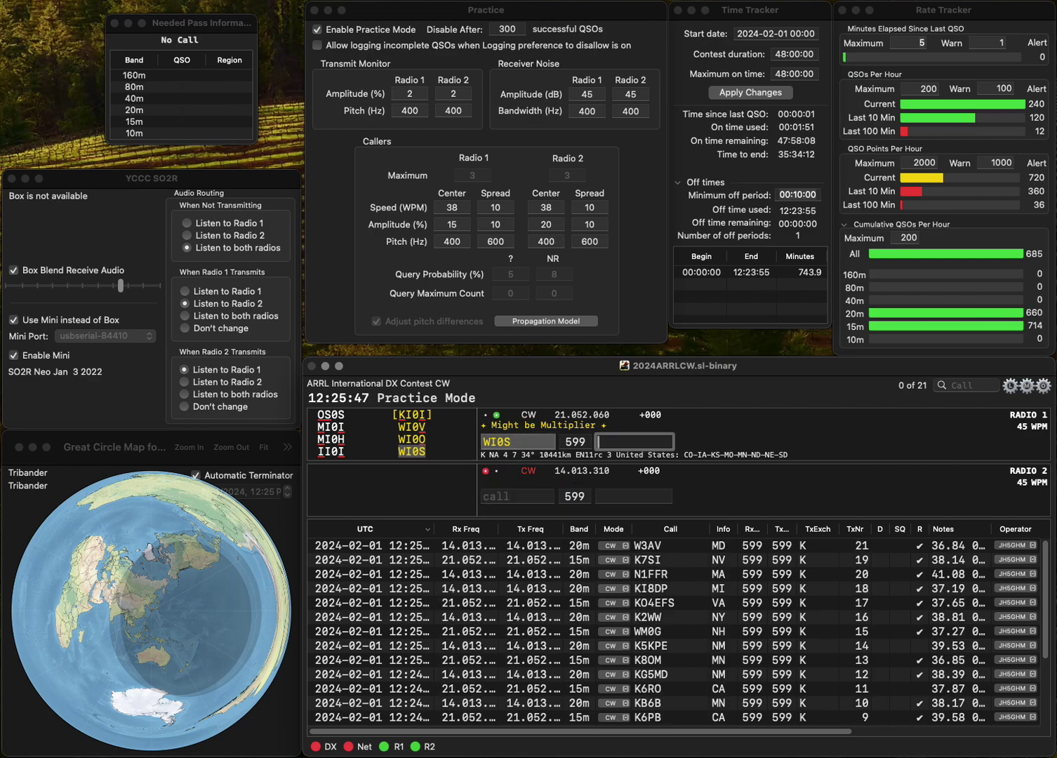
key(Return)
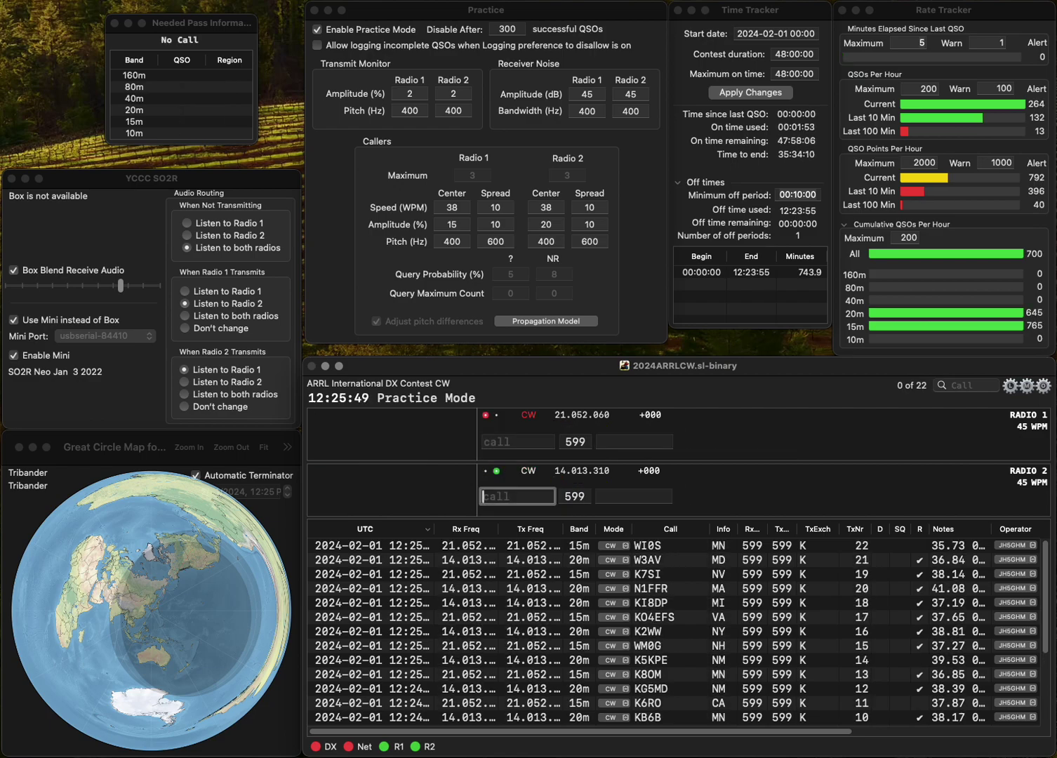
Log K6CES as QSO 23 and correct KA4HQN to KA4SQN on Radio 1.
text(K6CES)
key(Return)
text(KA4HQN)
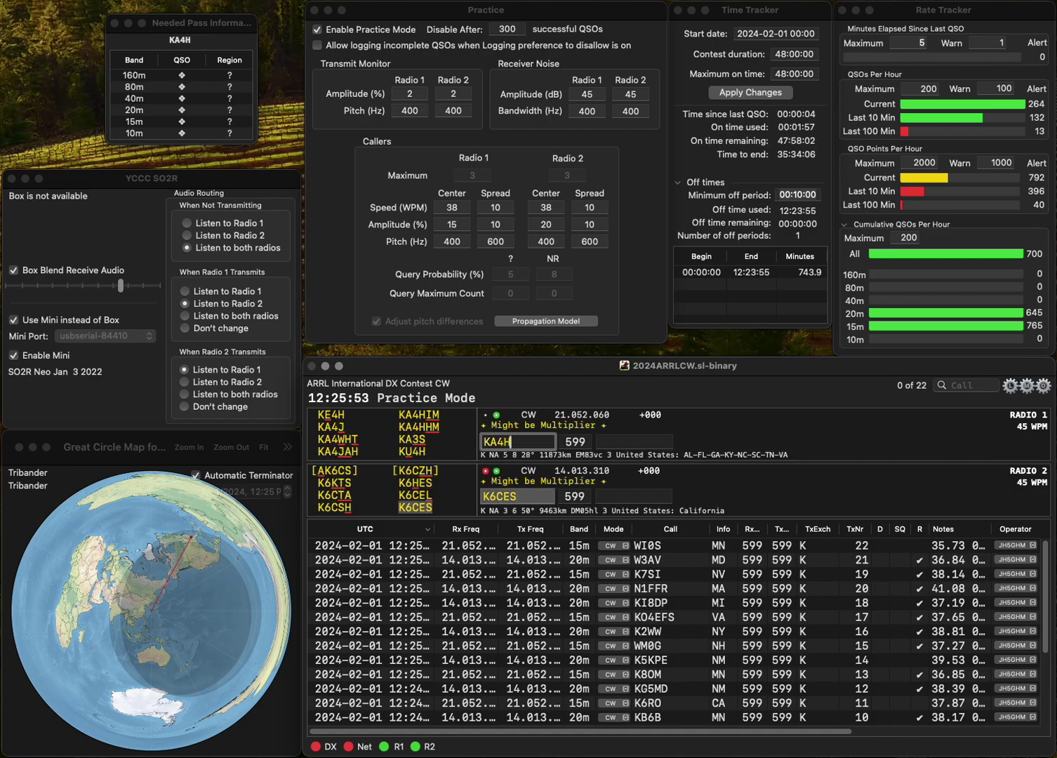
key(Return)
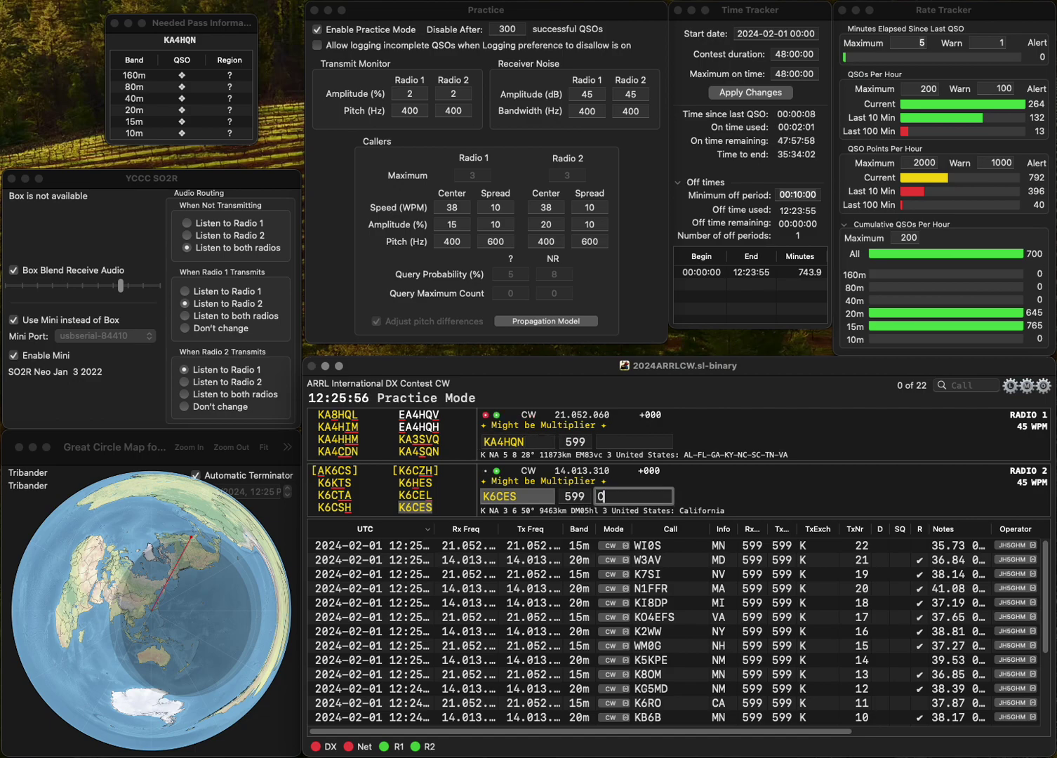
key(Return)
key(Left)
key(Left)
key(BackSpace)
text(S)
key(Return)
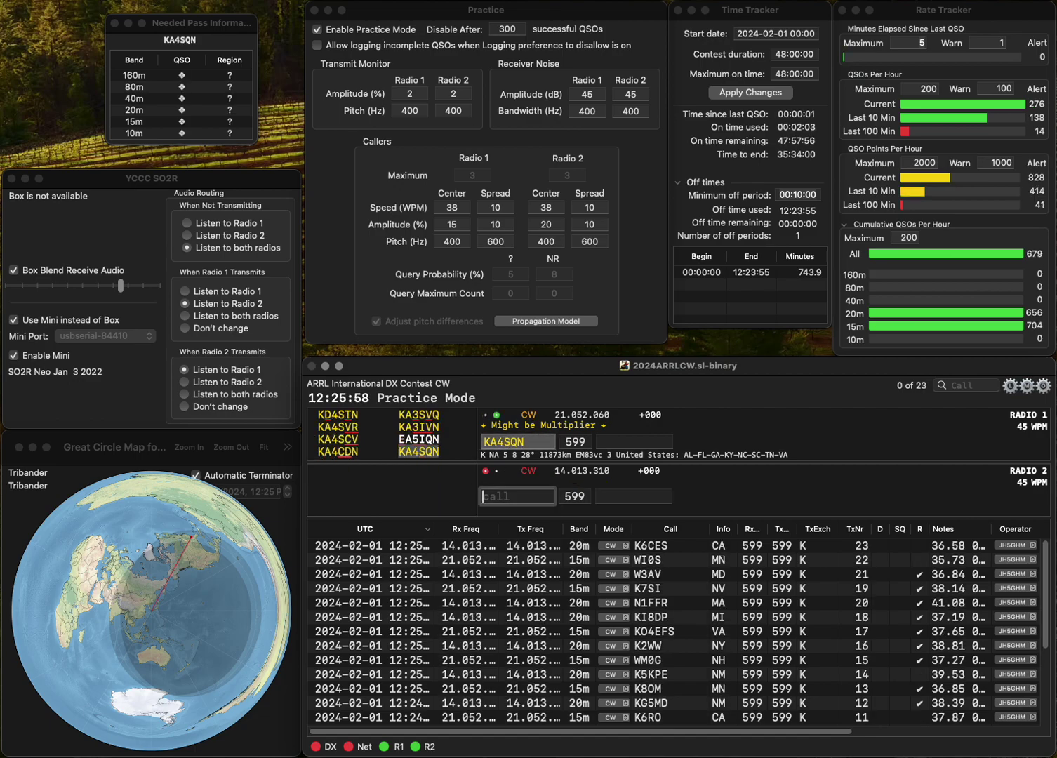
text(KA2IRQ)
key(Return)
text(FL)
key(Return)
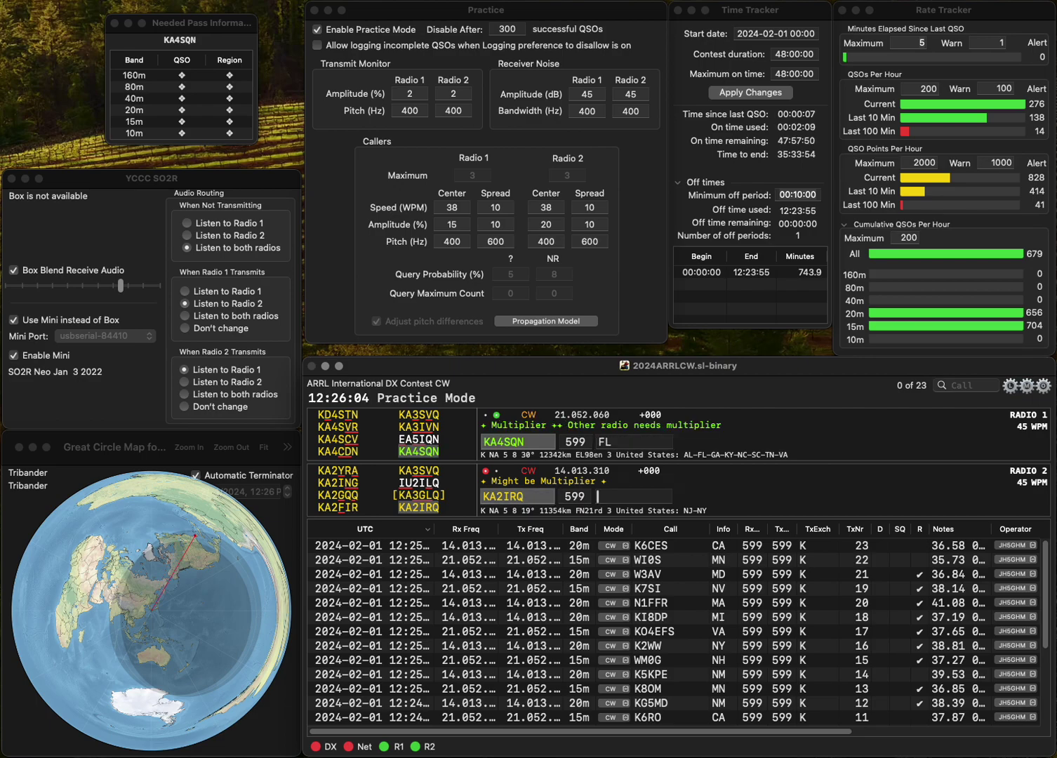
text(N)
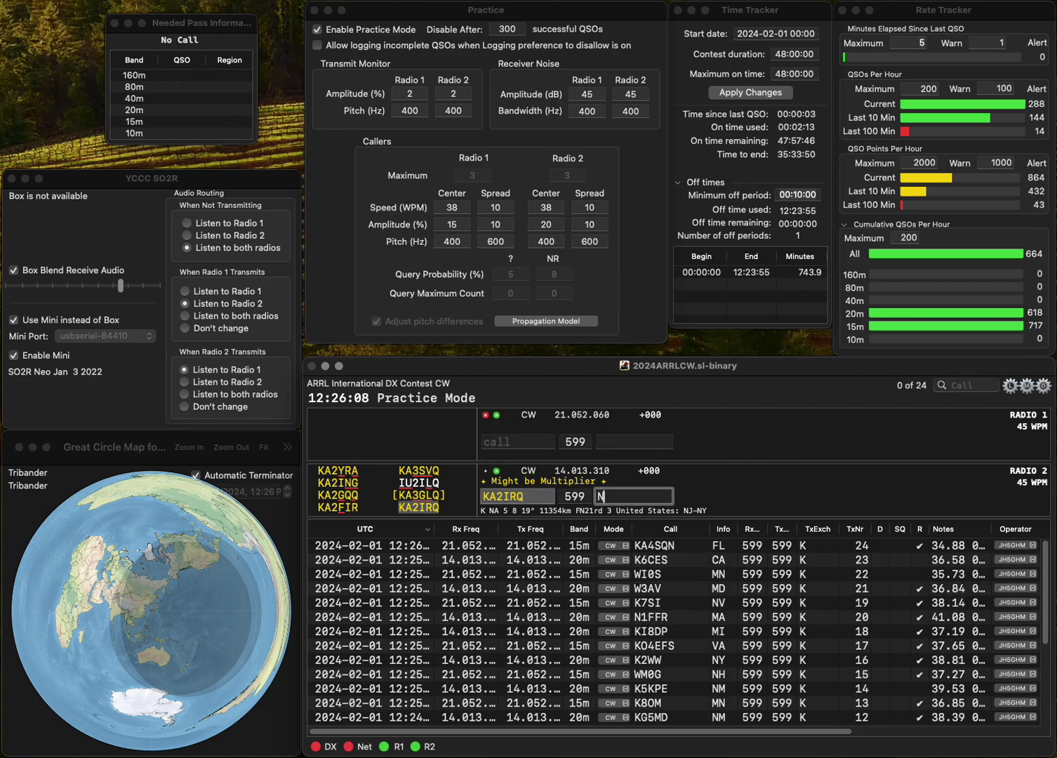
text(Y)
key(Return)
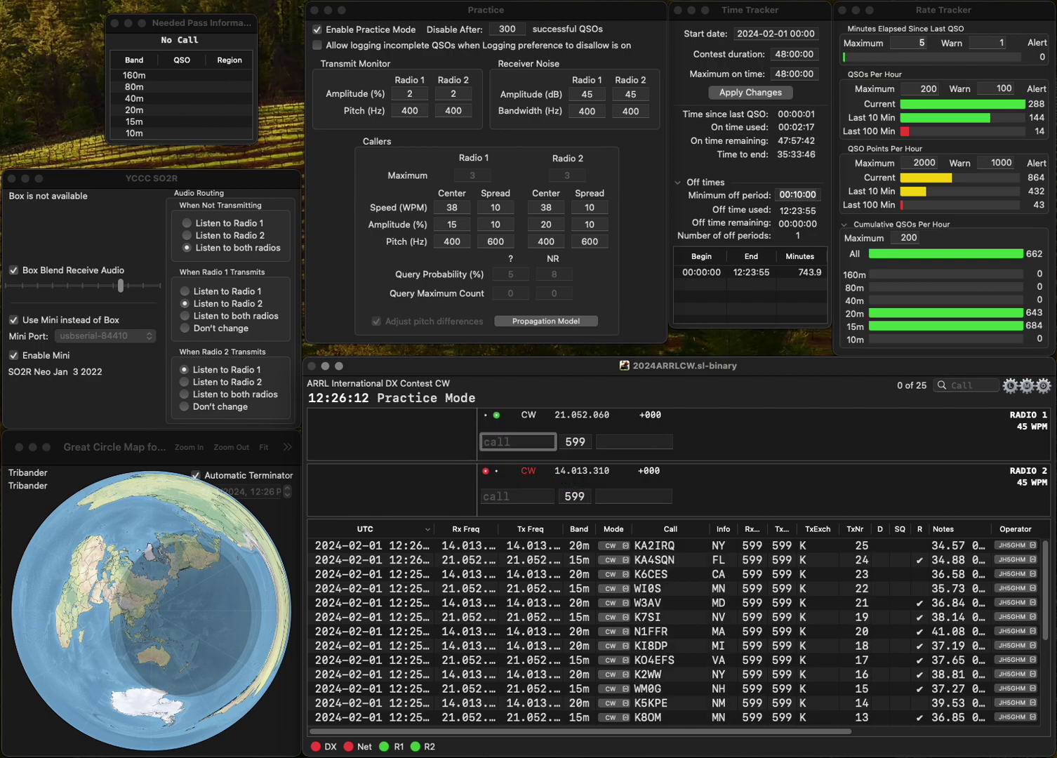
Work W0LEN and correct NU2 to NV10, logging them with KS and MA.
text(LET)
key(Return)
text(NU2)
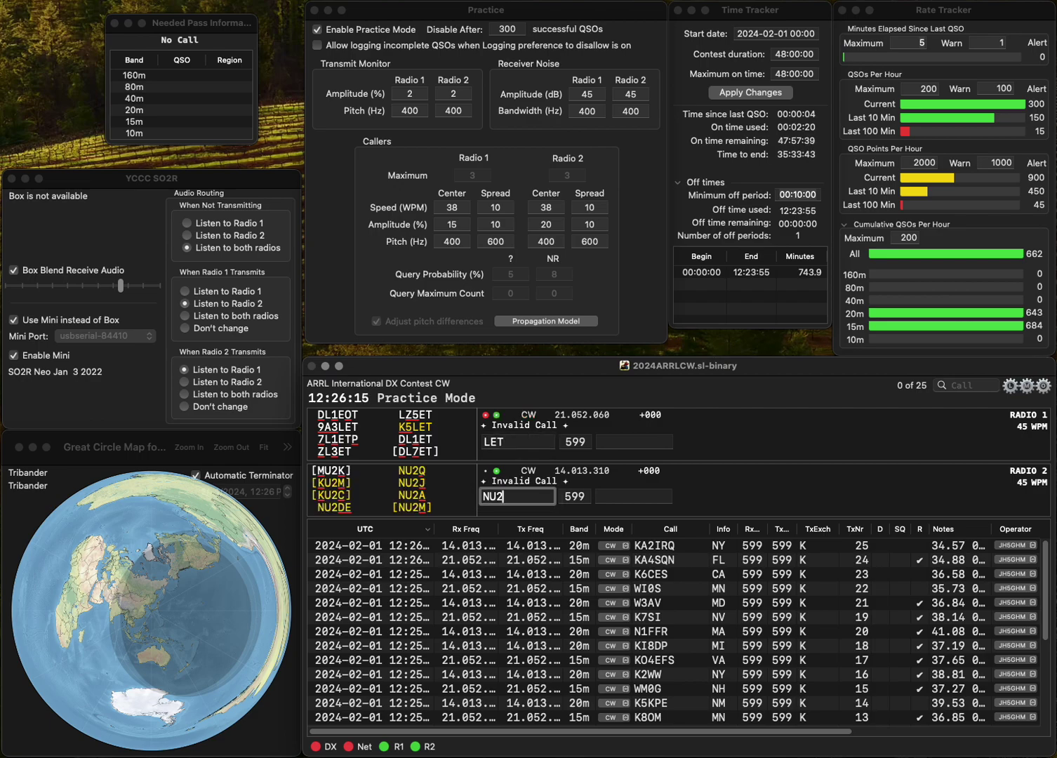
key(Return)
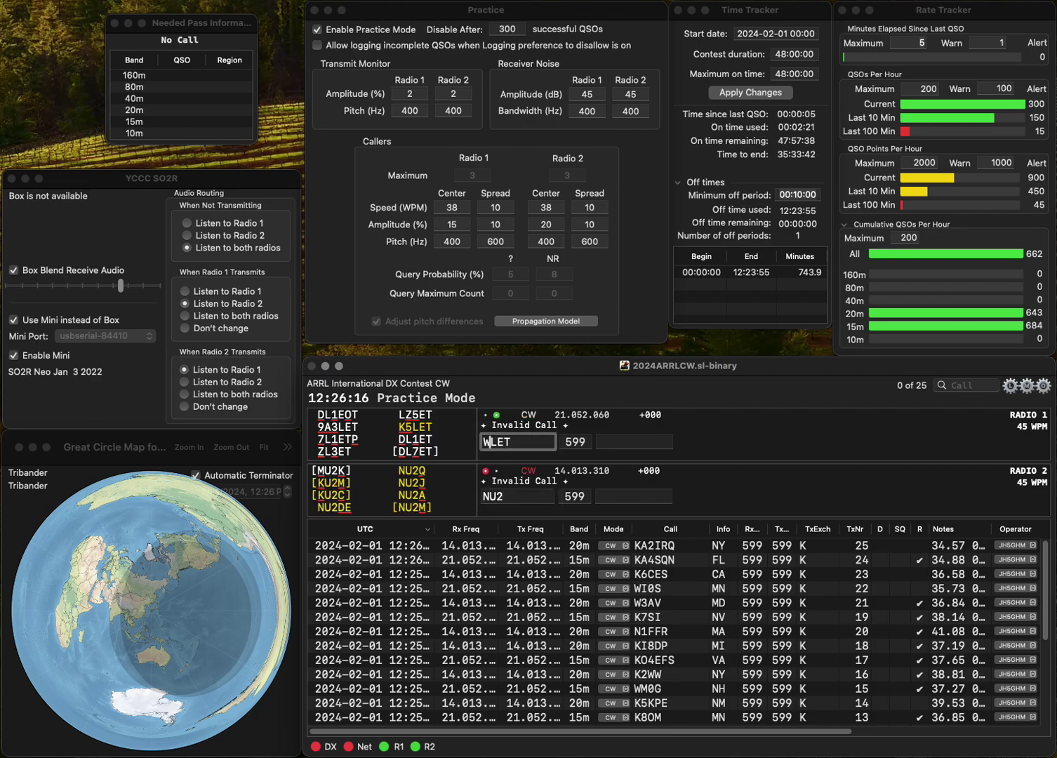
text(W0LEN)
key(Return)
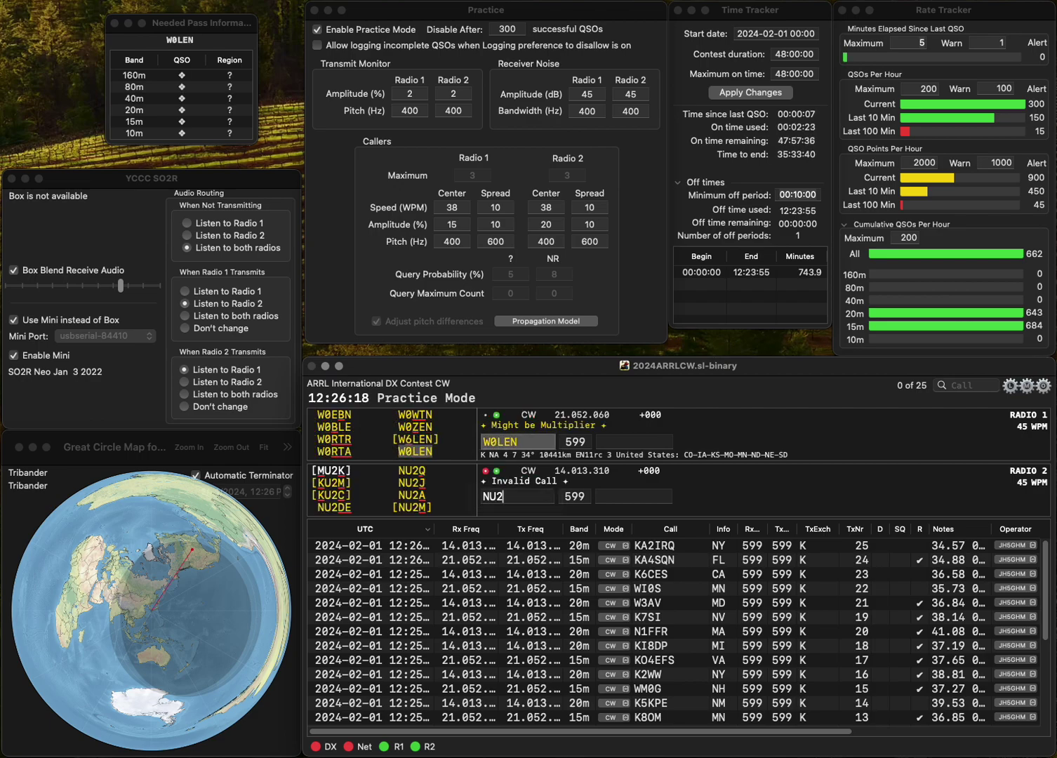
key(BackSpace)
key(BackSpace)
text(V10)
key(Return)
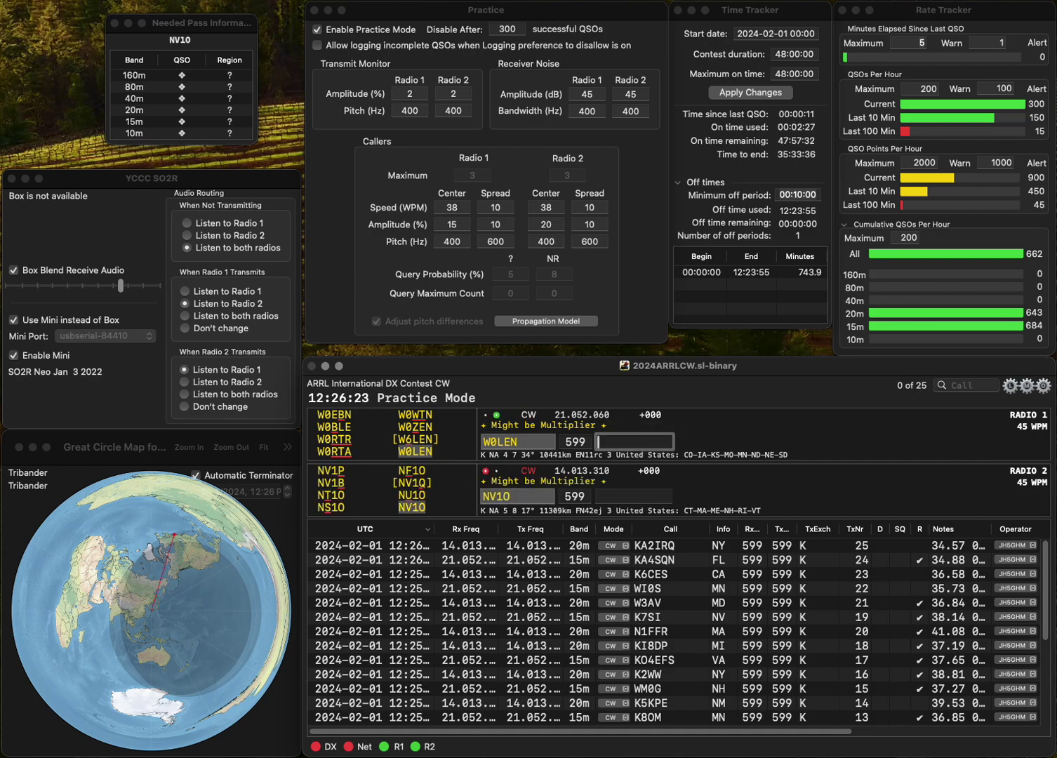
text(KY)
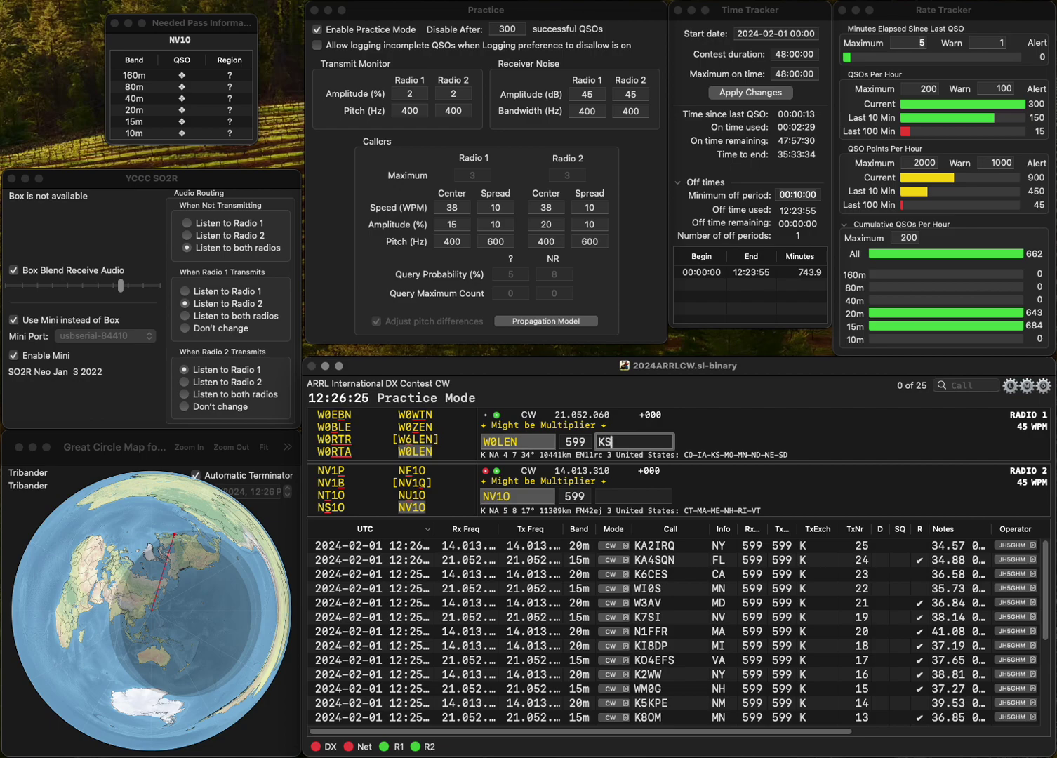
key(Return)
text(MA)
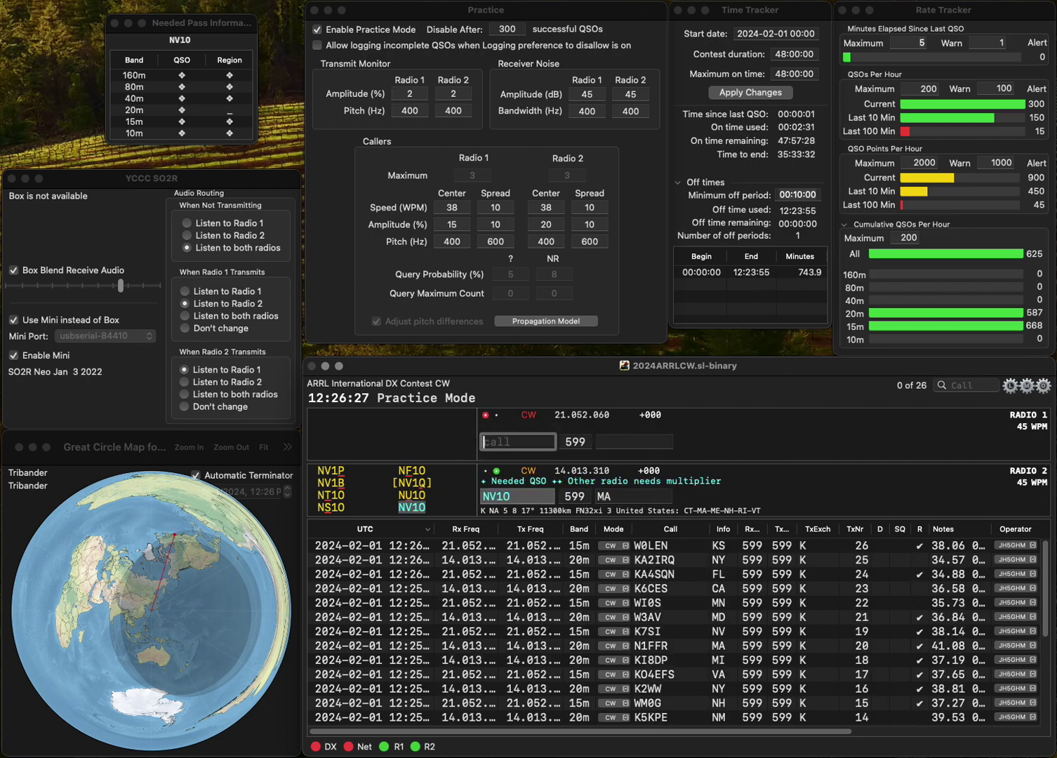
key(Return)
text(Y2DP)
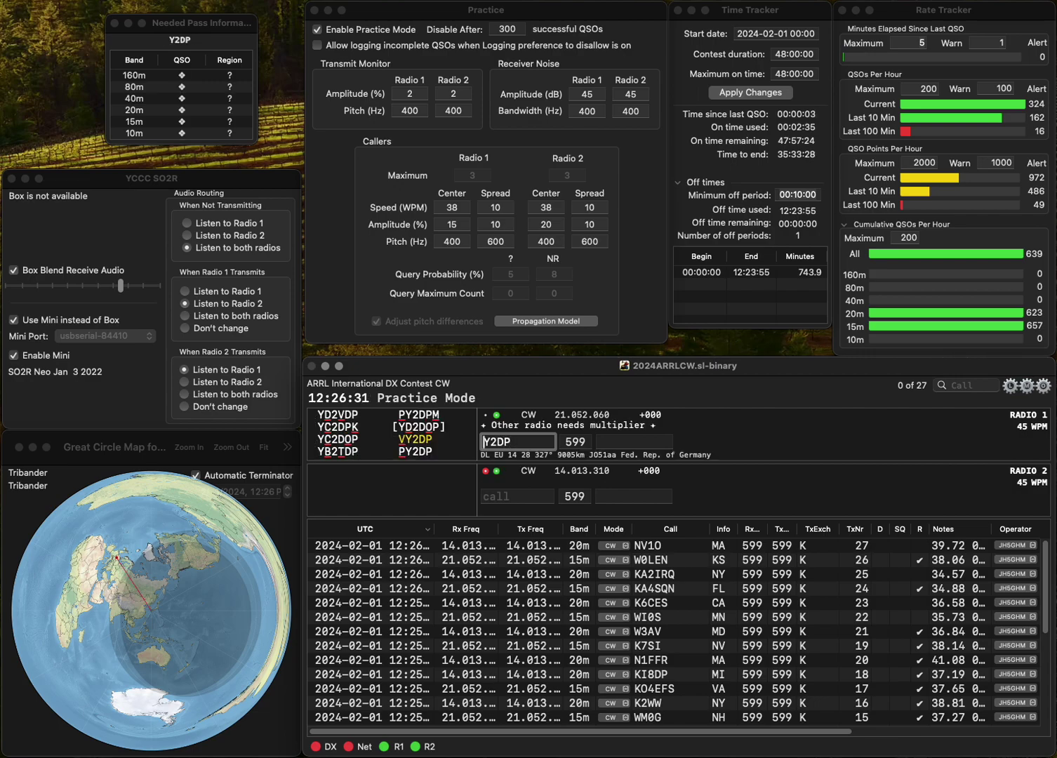
key(Return)
text(9FB)
key(Home)
text(KB)
key(BackSpace)
key(Return)
key(space)
text(I)
key(Return)
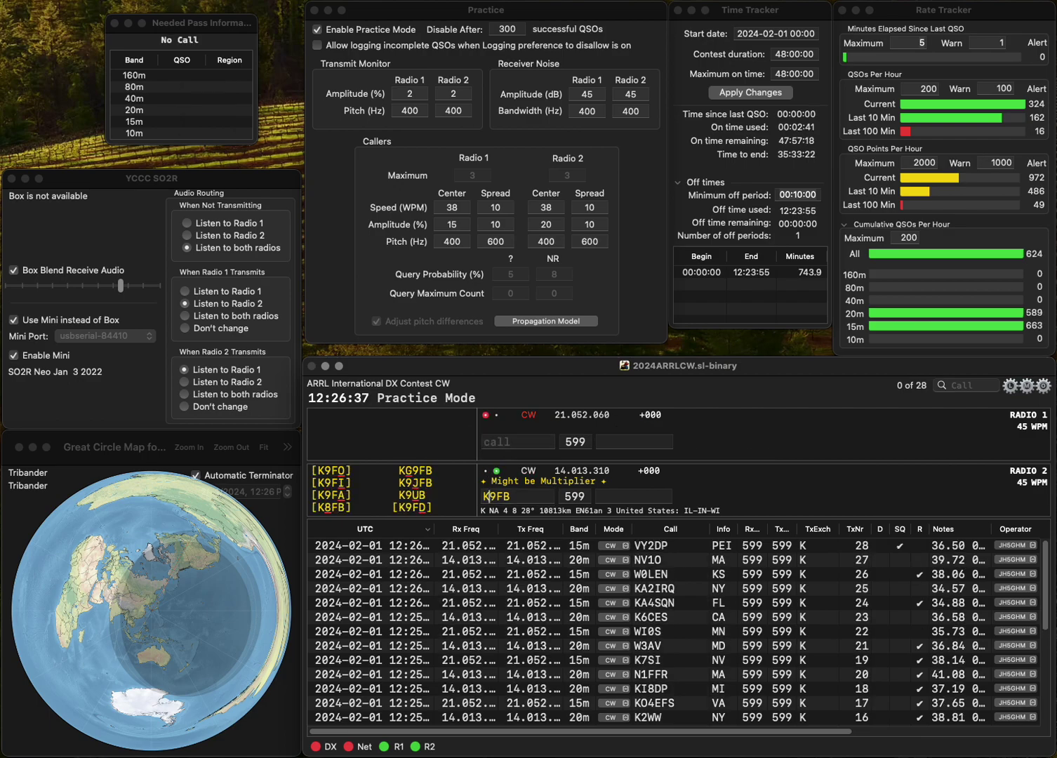
text(G)
key(Return)
text(VE7)
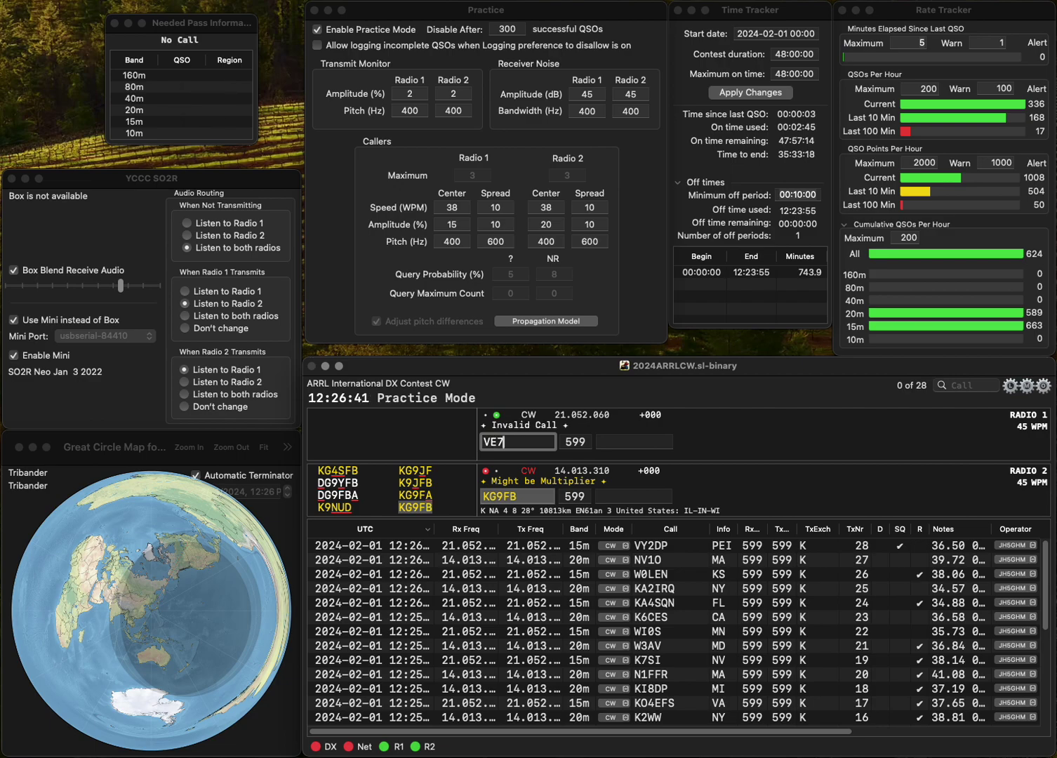
text(LRV)
key(Return)
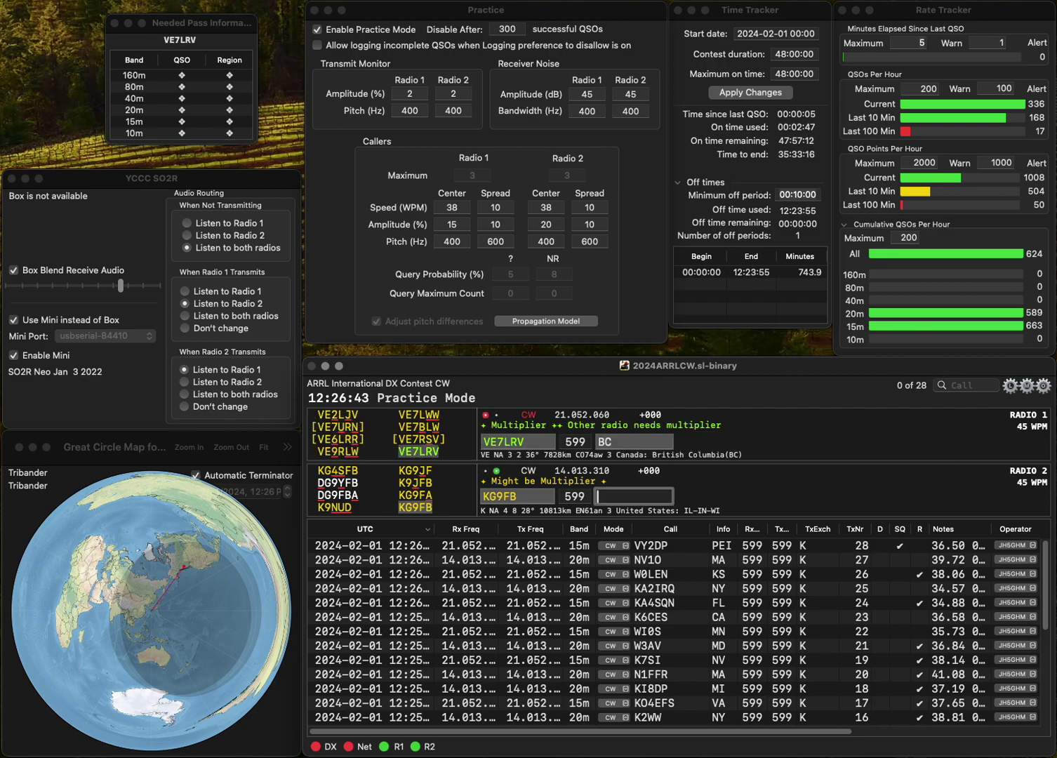
key(Return)
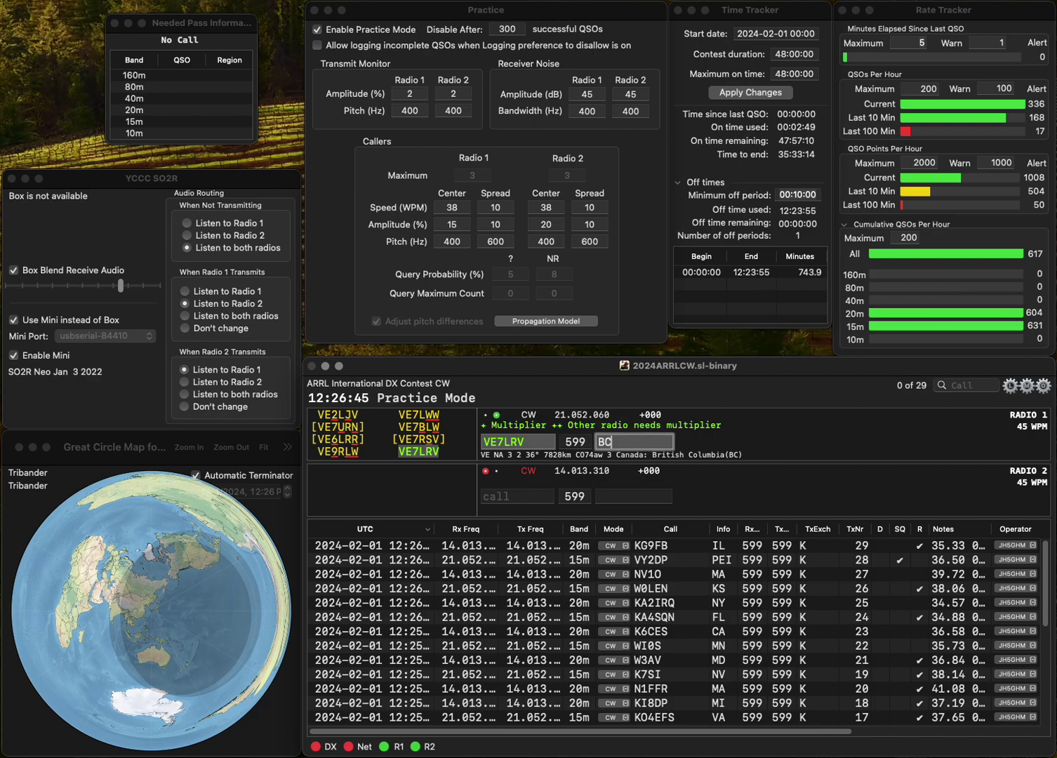
key(Return)
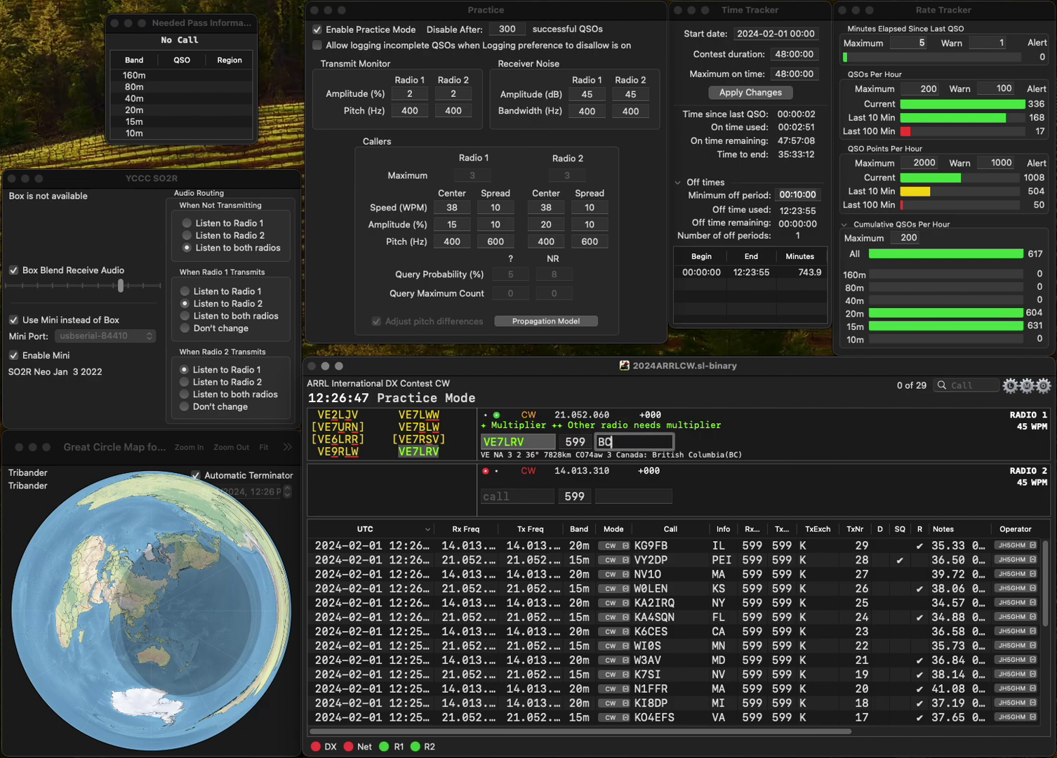
text(WA2)
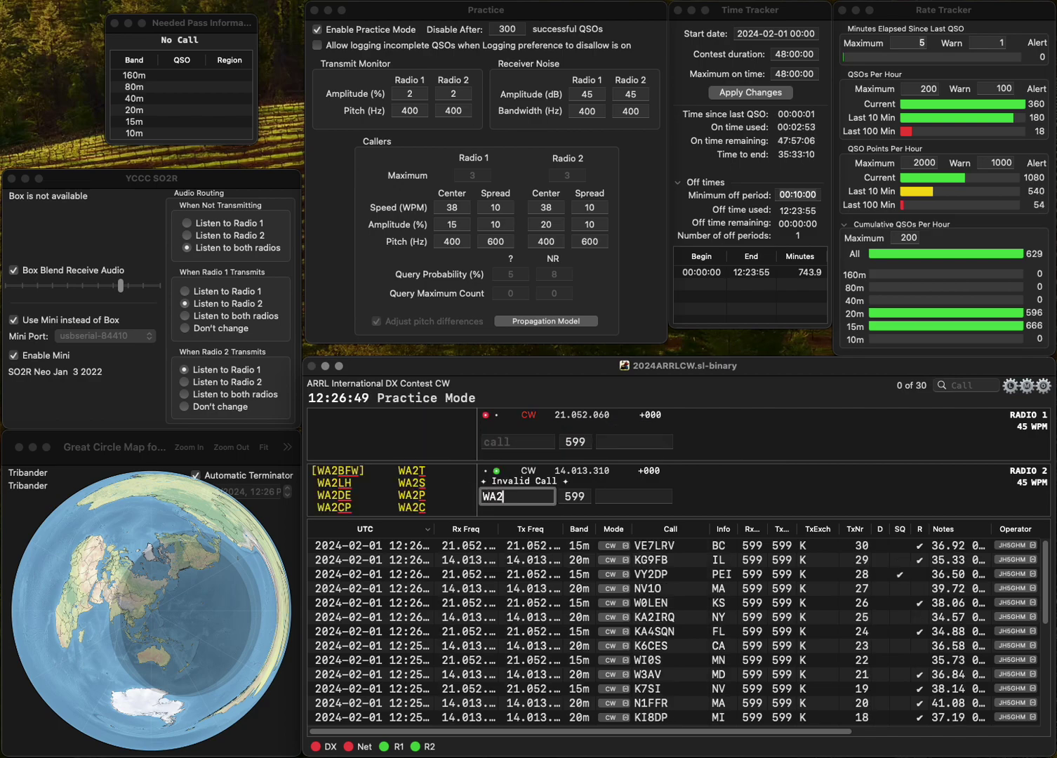
text(BJN)
key(Return)
text(RD)
key(Return)
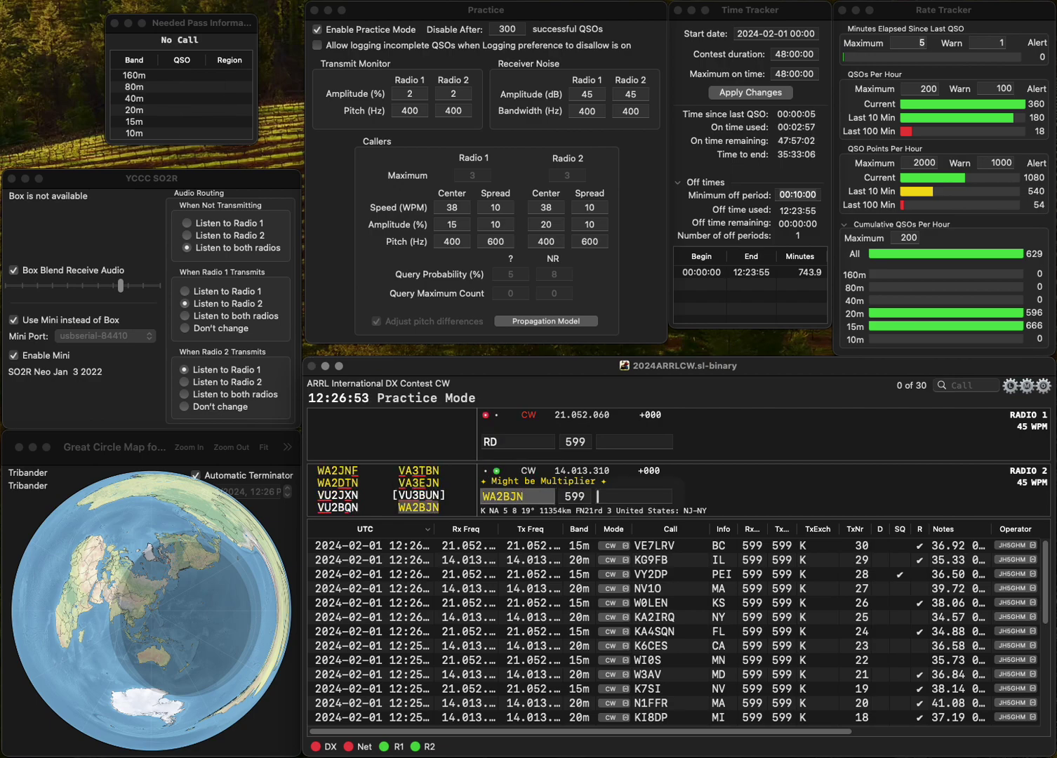
text(N)
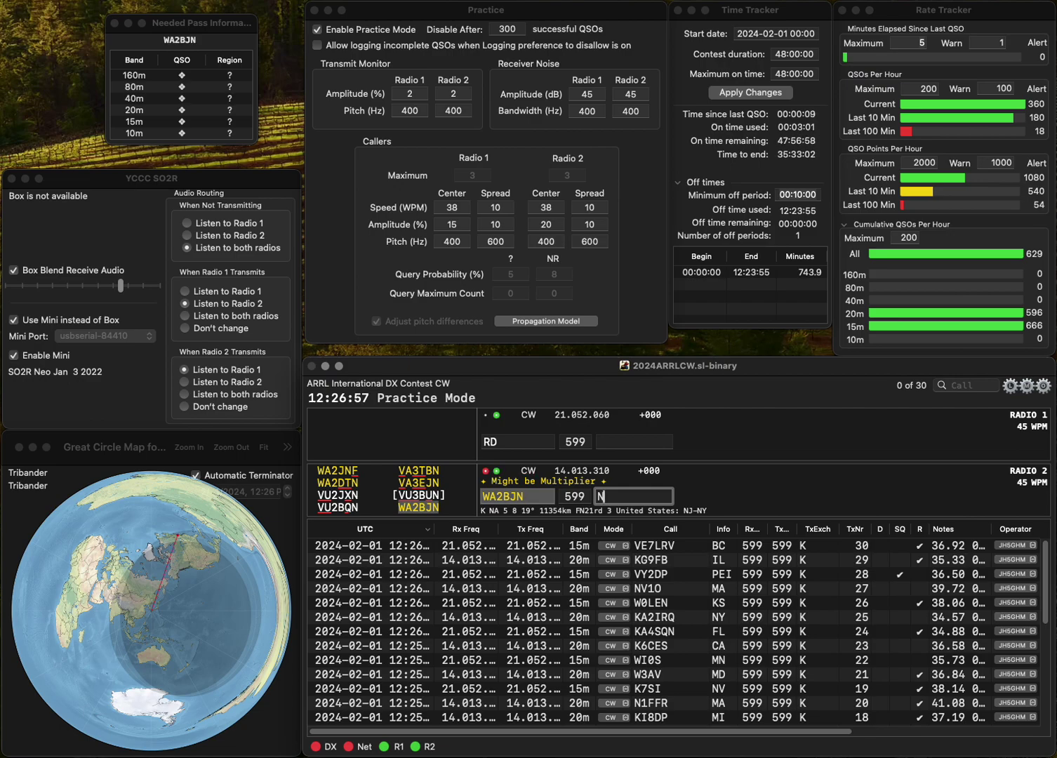
text(J)
key(Return)
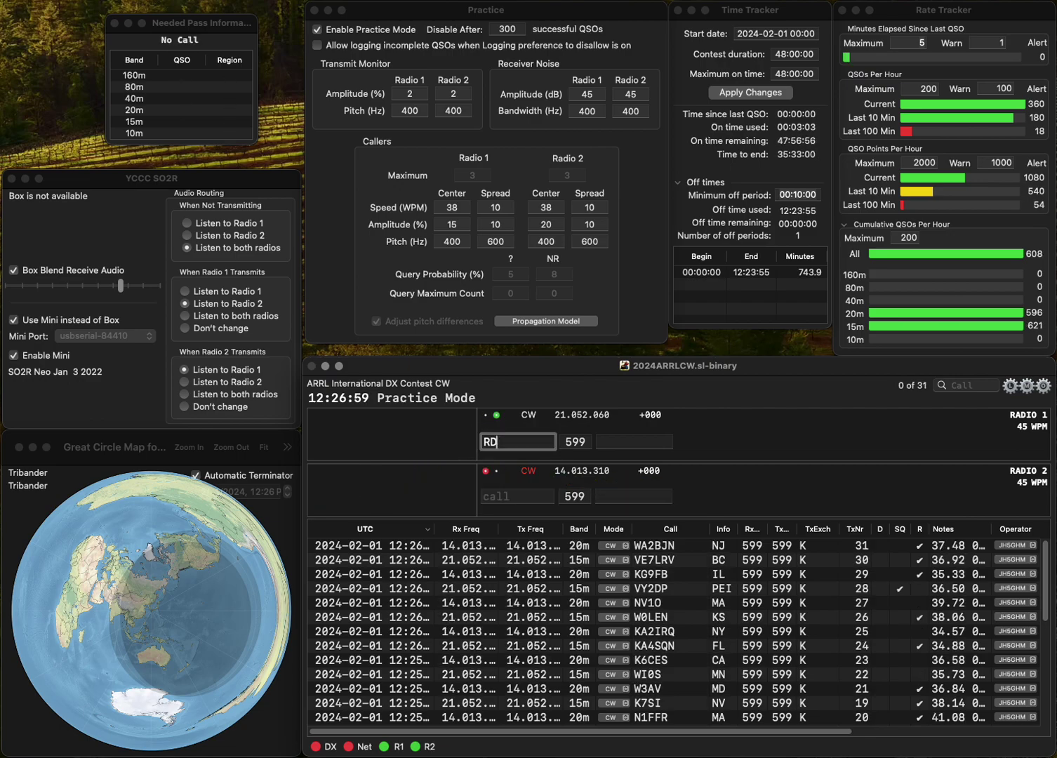
text(N2AD)
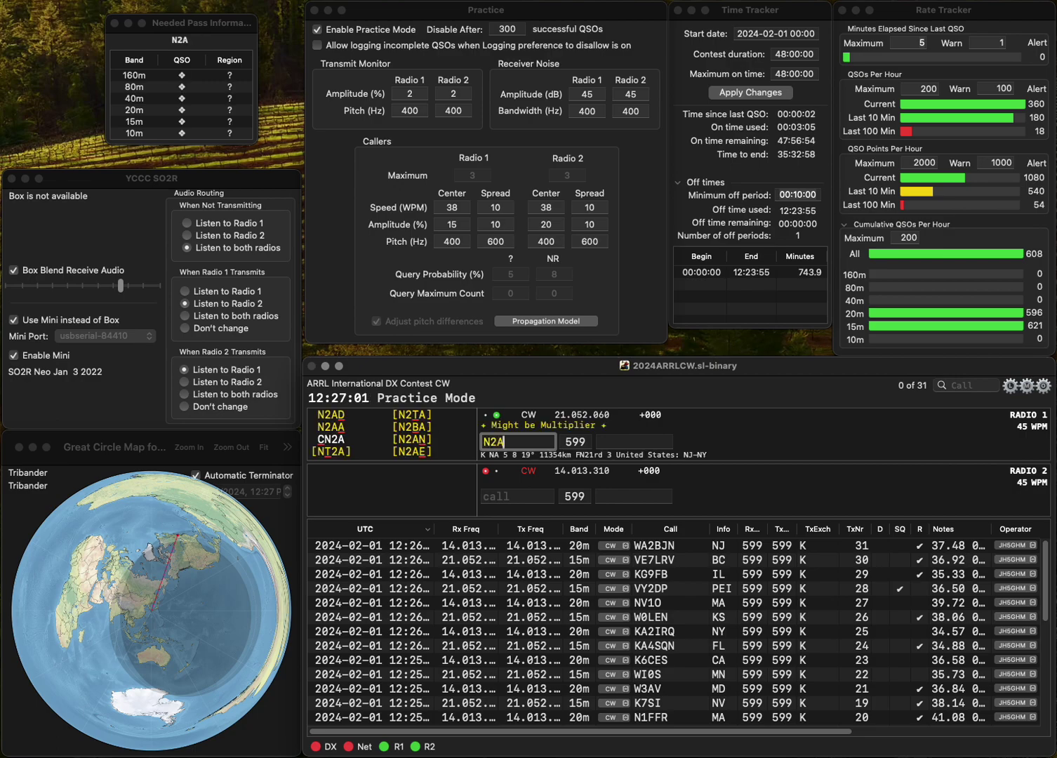
key(Return)
text(KN)
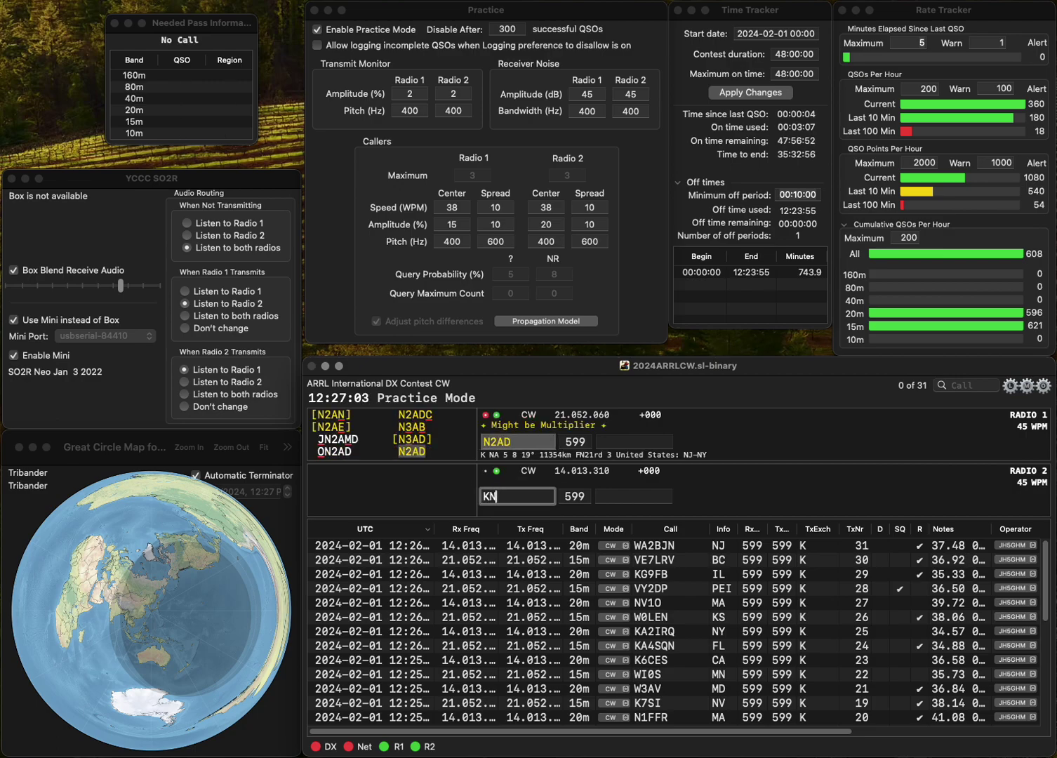
text(6N)
key(Return)
text(N)
key(Return)
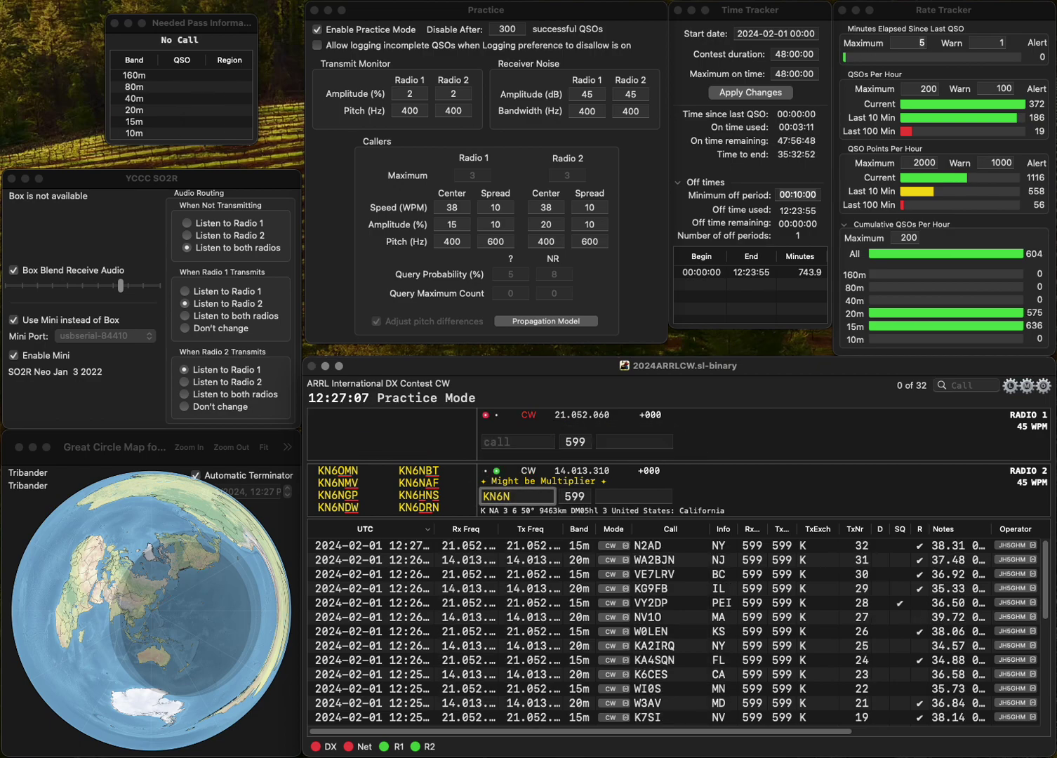
key(BackSpace)
text(TZ)
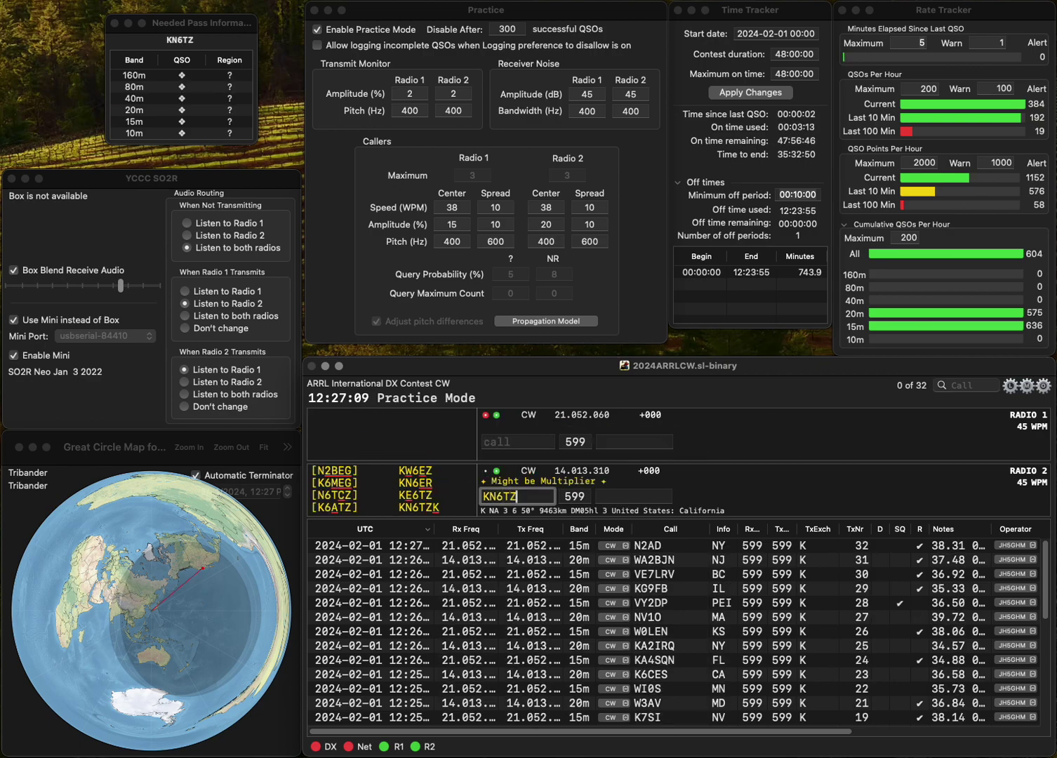
text(K)
key(Return)
text(W8DZK)
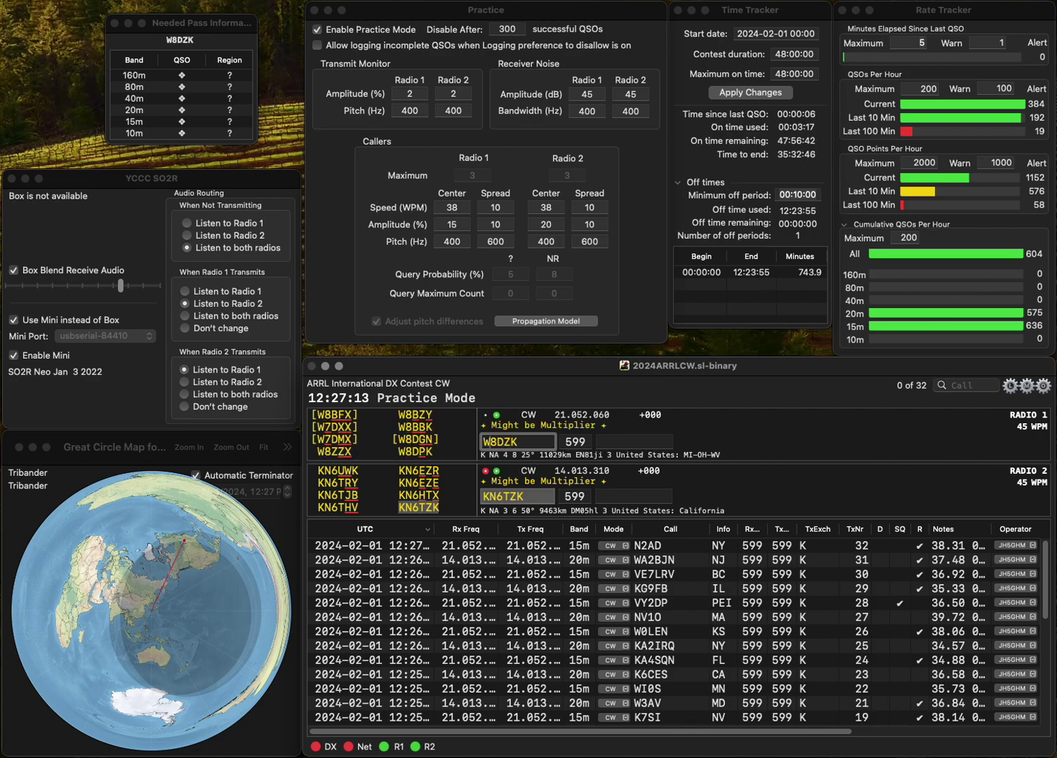
key(Return)
text(CA)
key(Return)
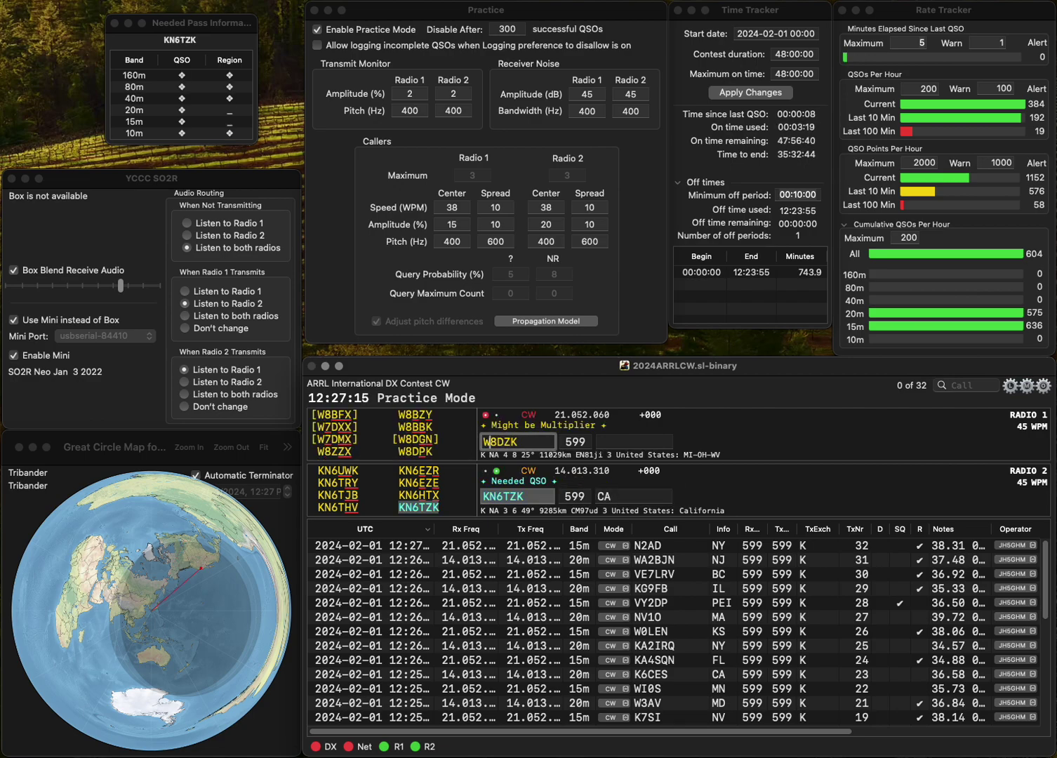
Fix radio 1's call to WB8BZK, send WY0Q on radio 2, and log WB8BZK with MI.
text(B)
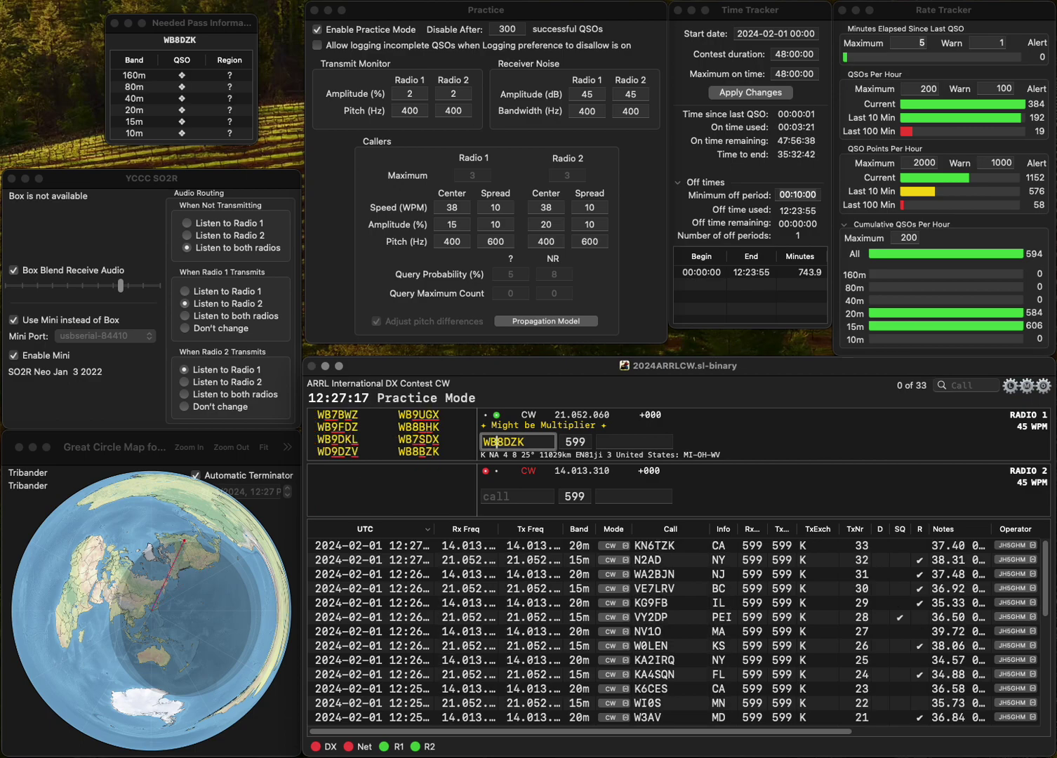
key(Delete)
key(Delete)
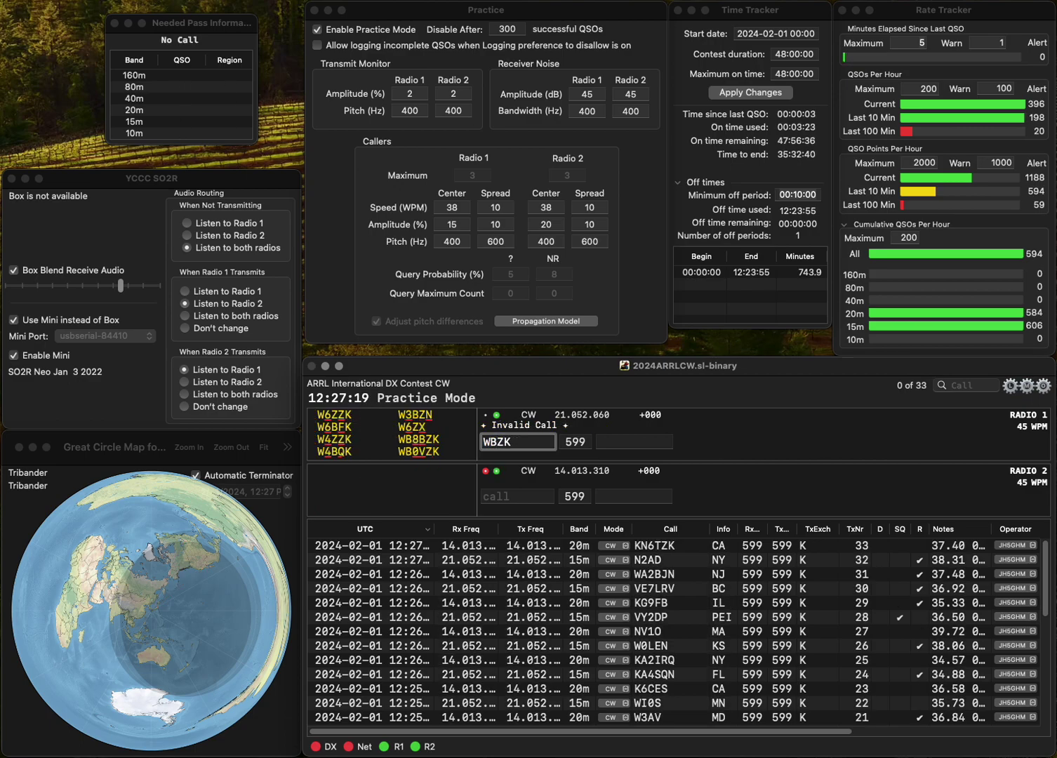
text(8B)
key(Return)
text(WY0Q)
key(Return)
text(MI)
key(Return)
Log WY0Q with exchange KS, then correct KNT7GP to N7GP and send it on radio 1.
text(KS)
key(Return)
text(K)
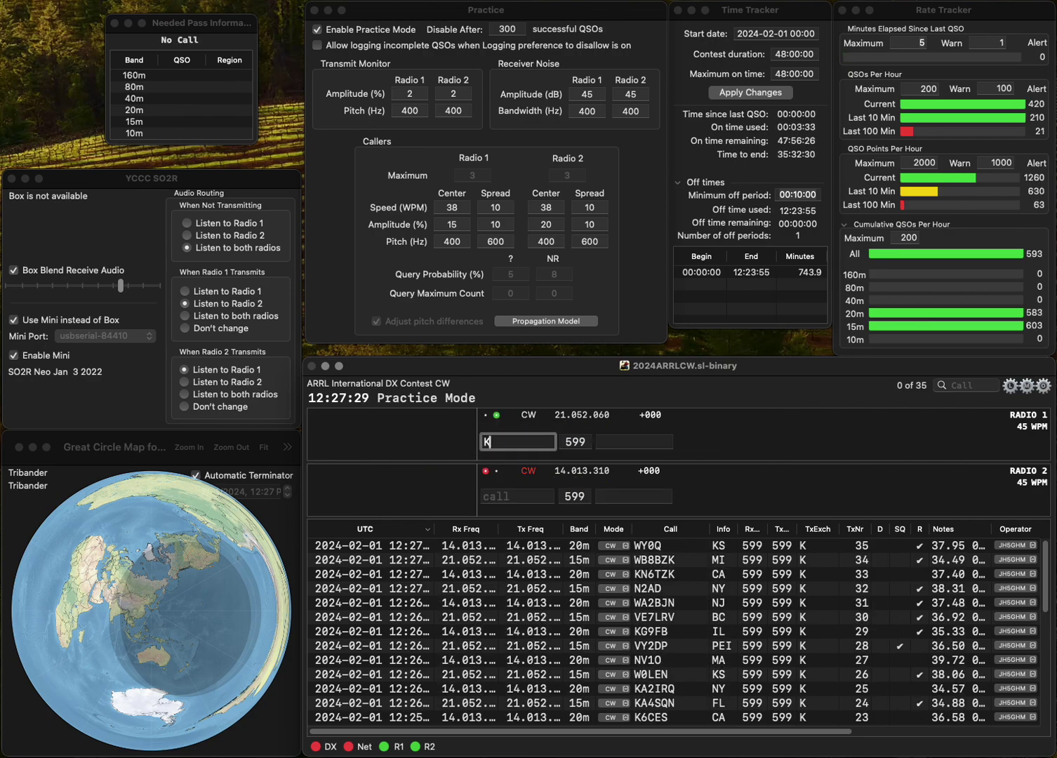
text(NT7GP)
key(Left)
key(Left)
key(Left)
key(Left)
key(Left)
key(BackSpace)
key(Right)
key(Delete)
key(Return)
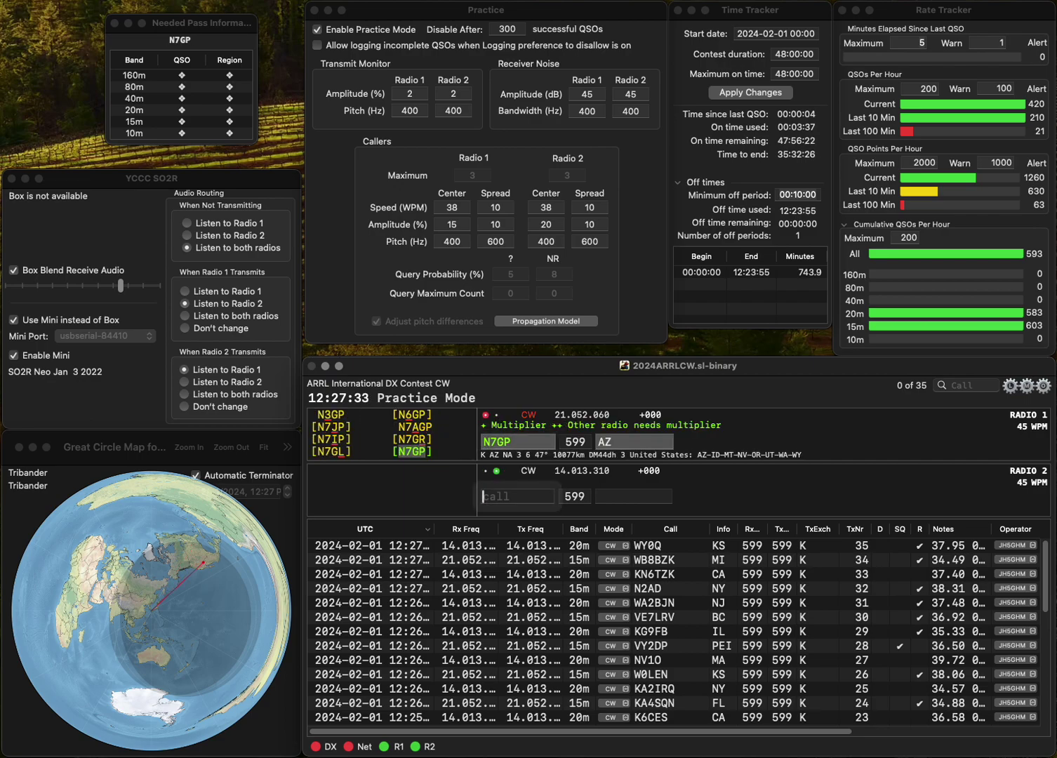
text(K6P)
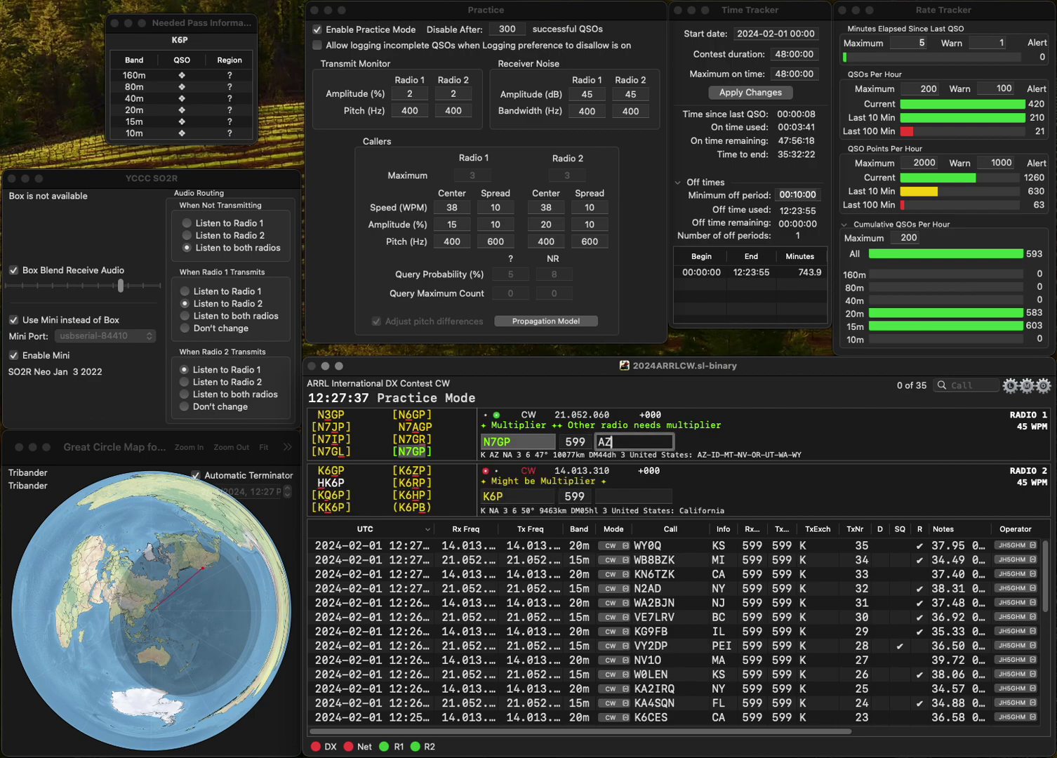
key(BackSpace)
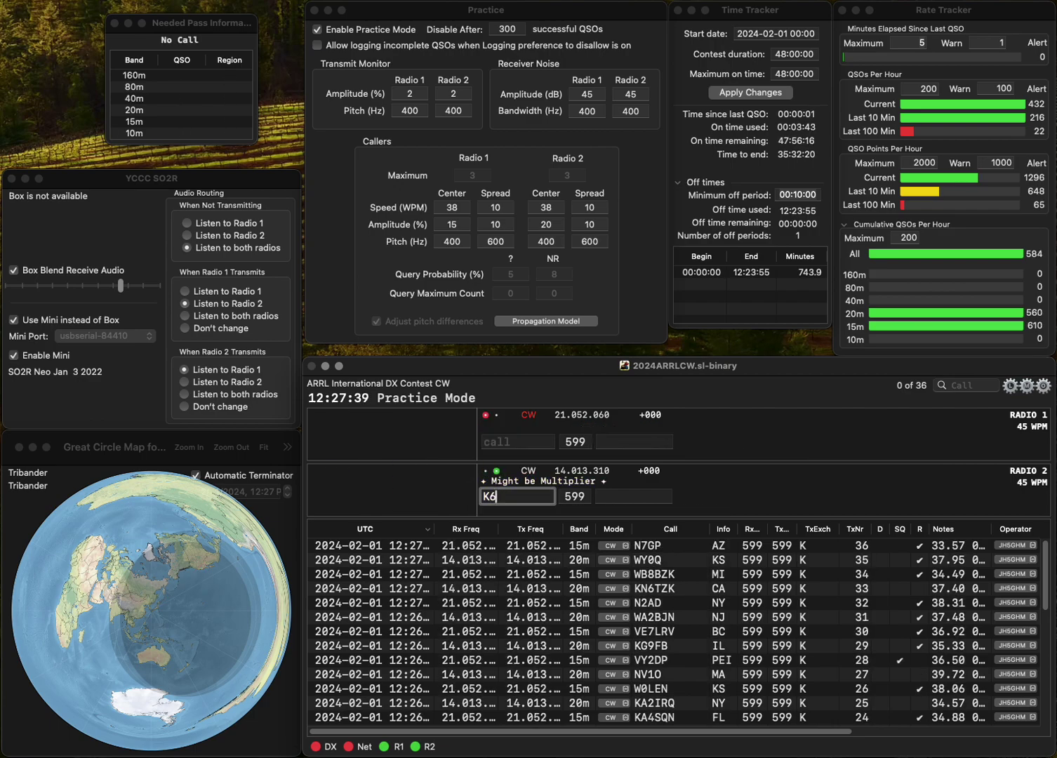
text(CWM)
key(Return)
Send AI2T on radio 1, log K6CWM with CA, and log AI2T with NY.
text(I2T)
key(Home)
text(A)
key(Return)
text(CA)
key(Return)
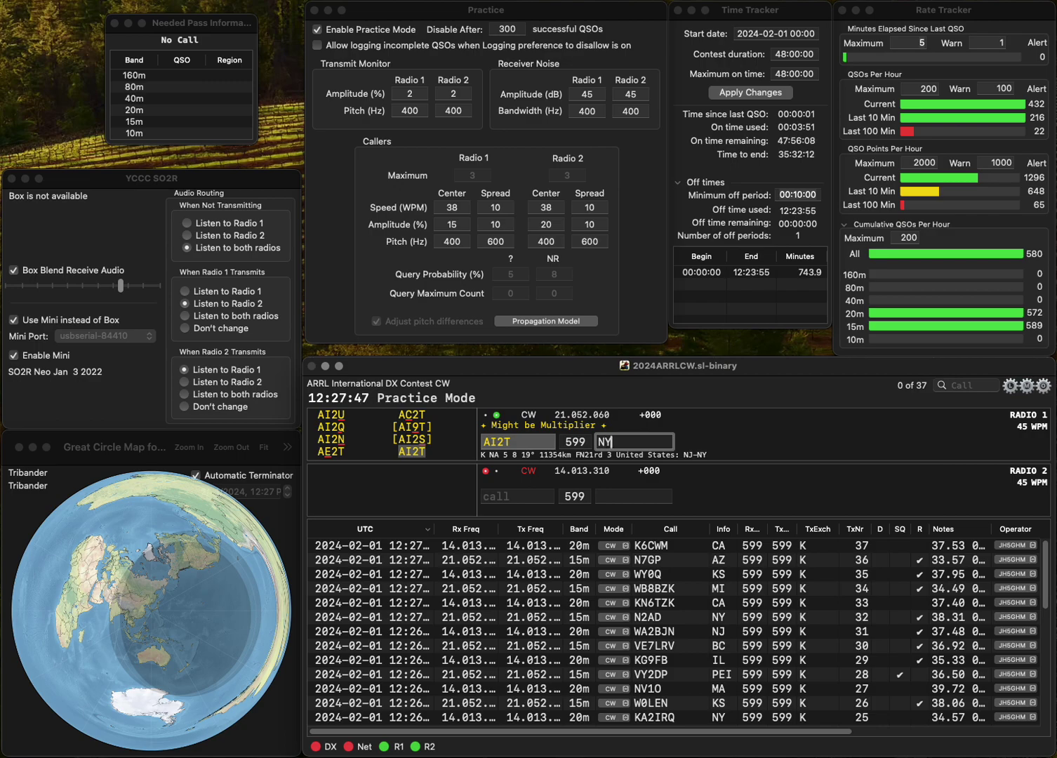
key(Return)
text(K)
text(U)
text(BB)
key(BackSpace)
text(J5)
key(Return)
text(N3RUM)
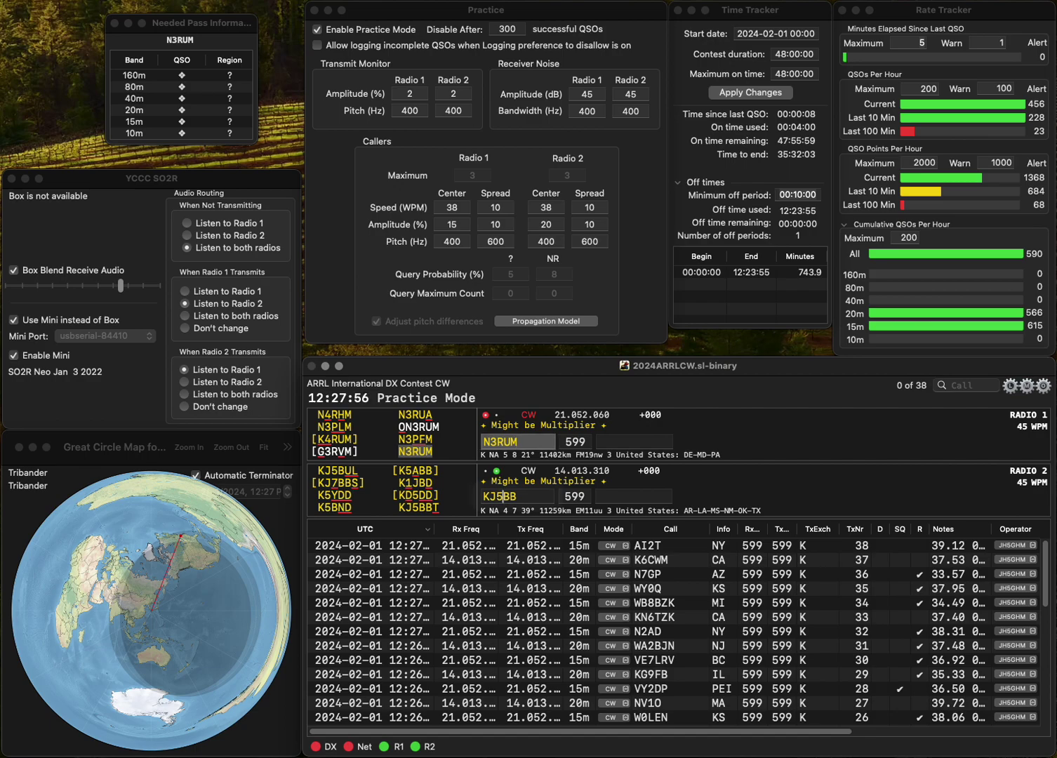
key(End)
text(T)
key(Return)
Log N3RUM with exchange DE and KJ5BBT with exchange MS.
key(space)
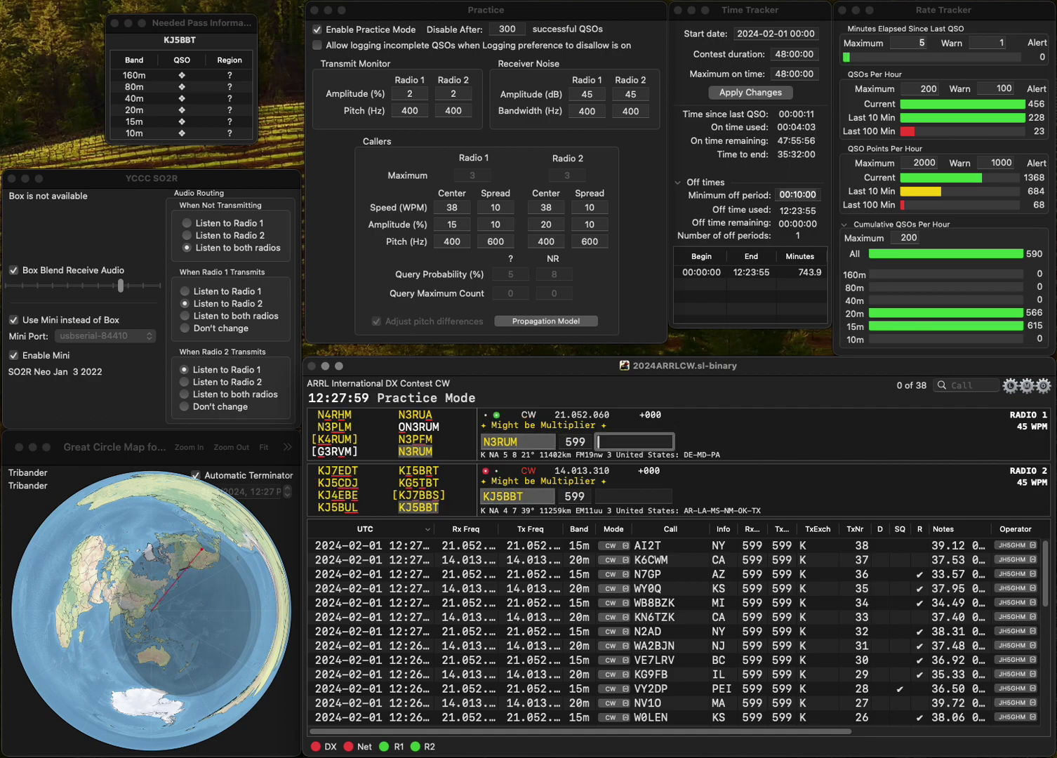
text(DE)
key(Return)
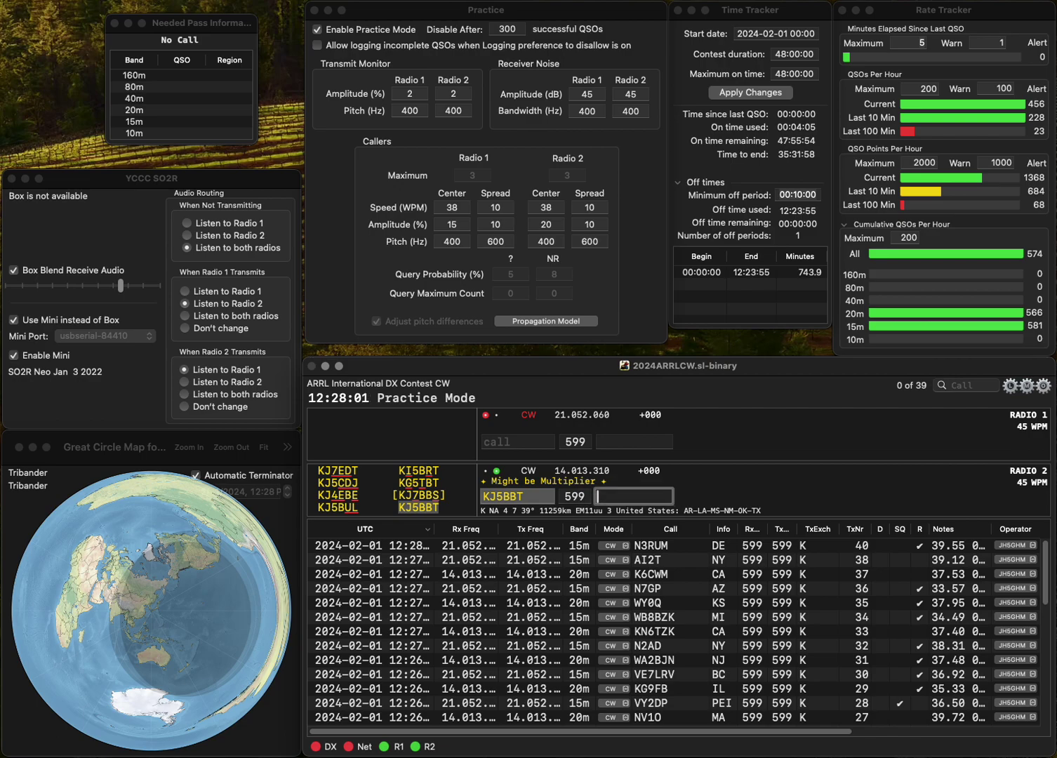
text(MS)
key(Return)
Send NI0G on radio 1, send KM9DX on radio 2, and log KM9DX with WI.
text(NI0G)
key(Return)
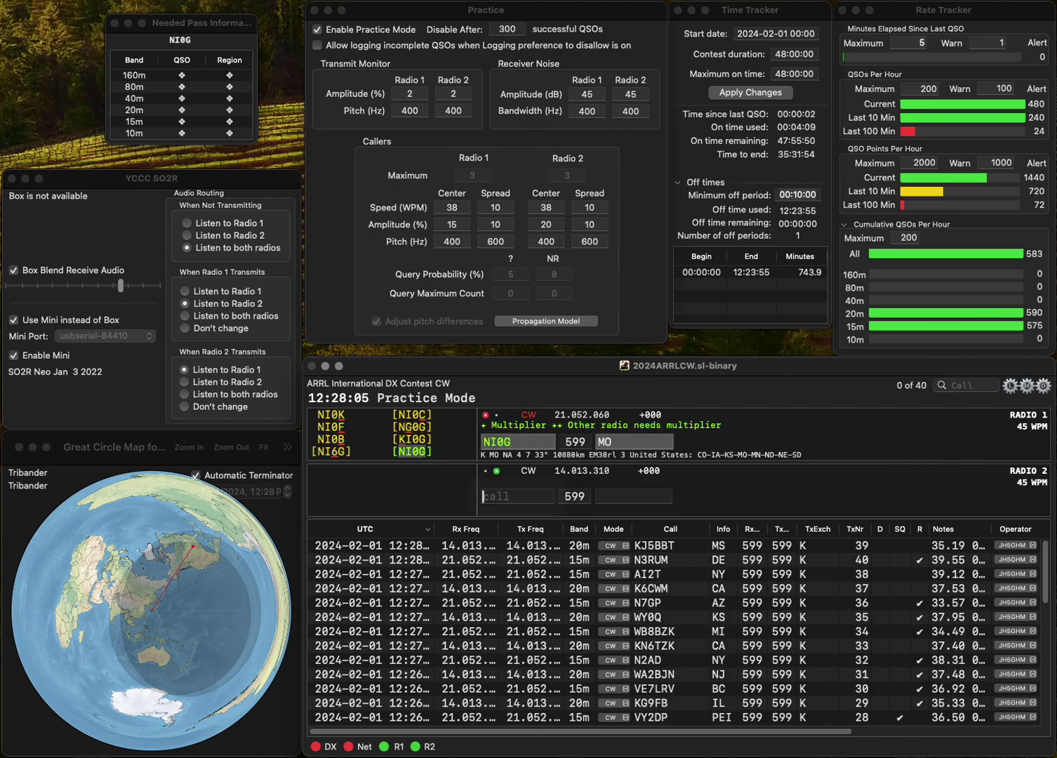
text(KM9DX)
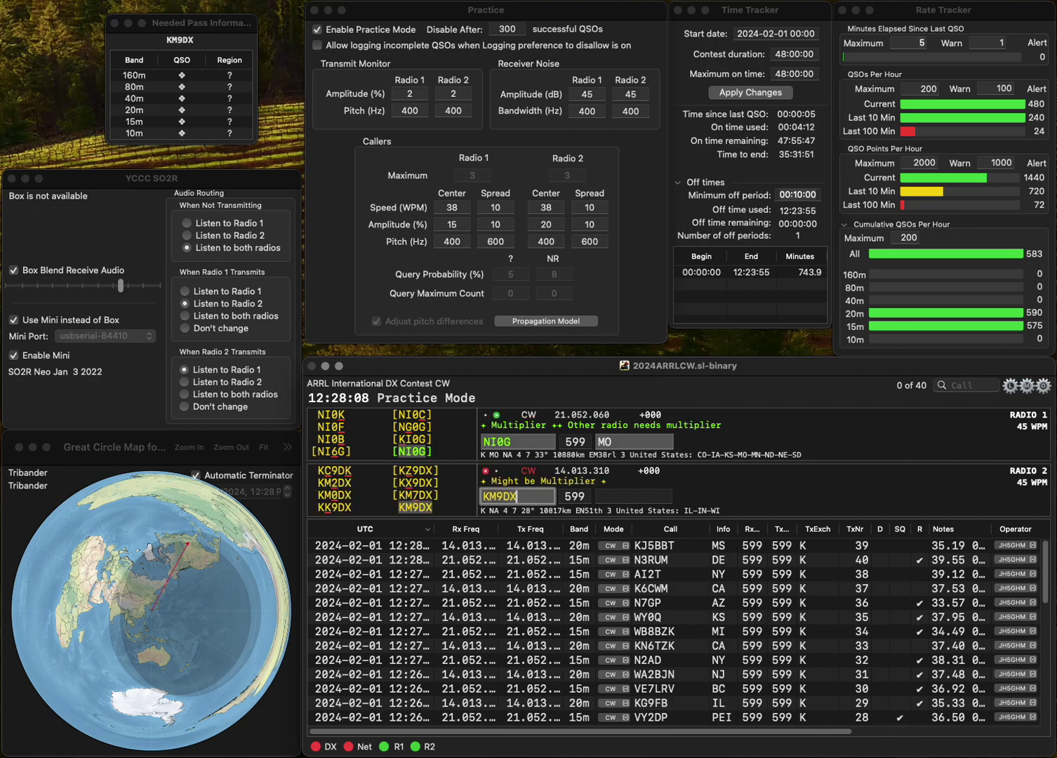
key(Return)
key(Return)
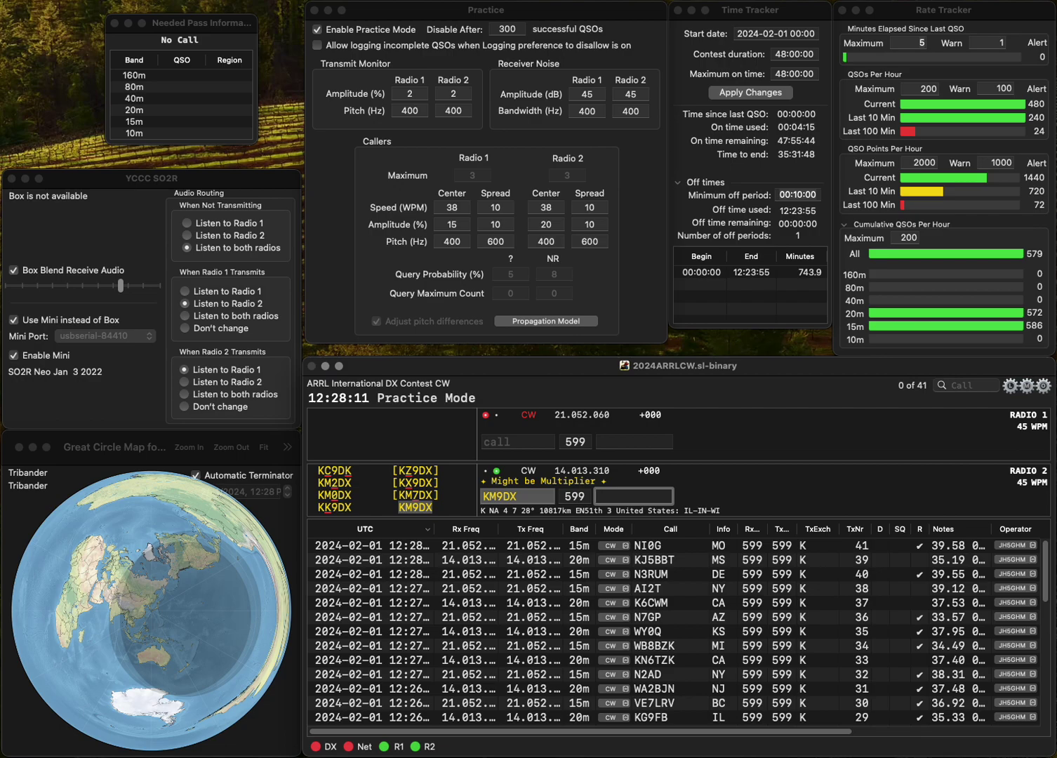
text(WI)
key(Return)
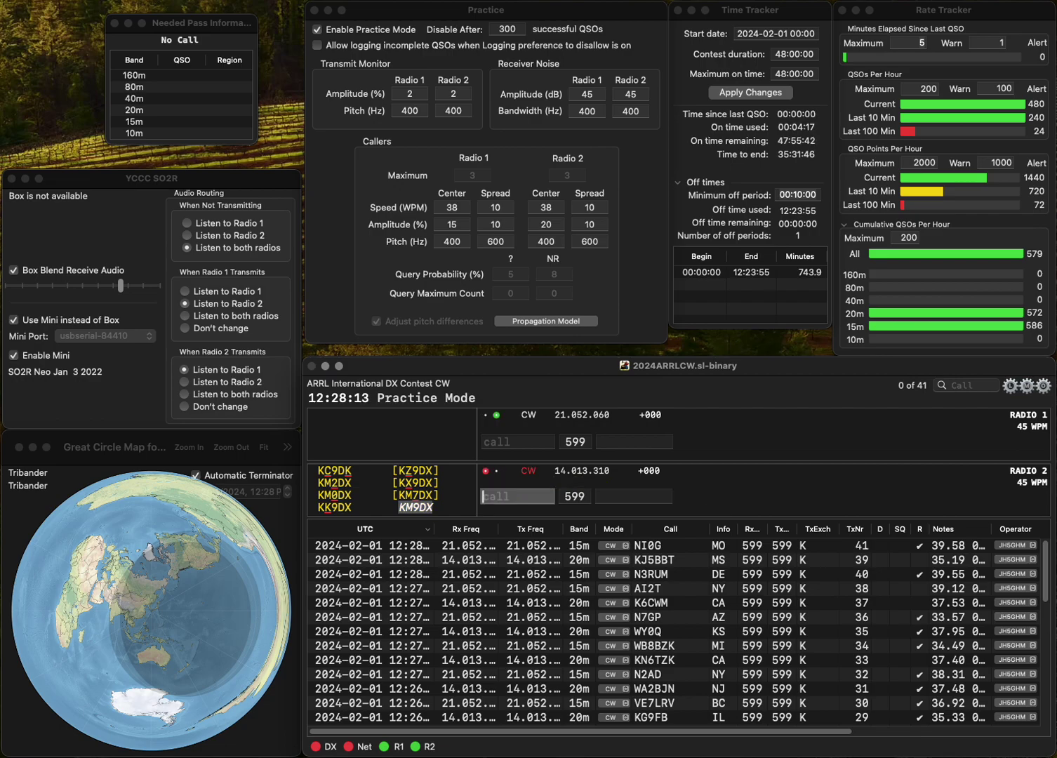
text(KB3MHB)
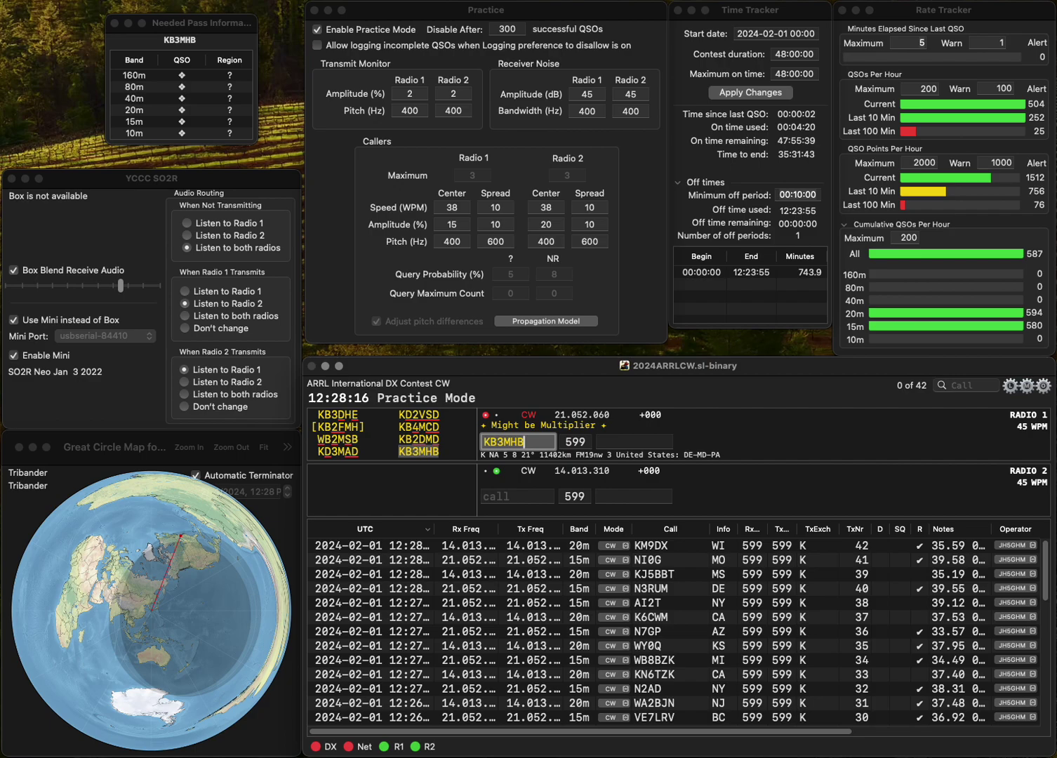
key(Return)
text(KJ)
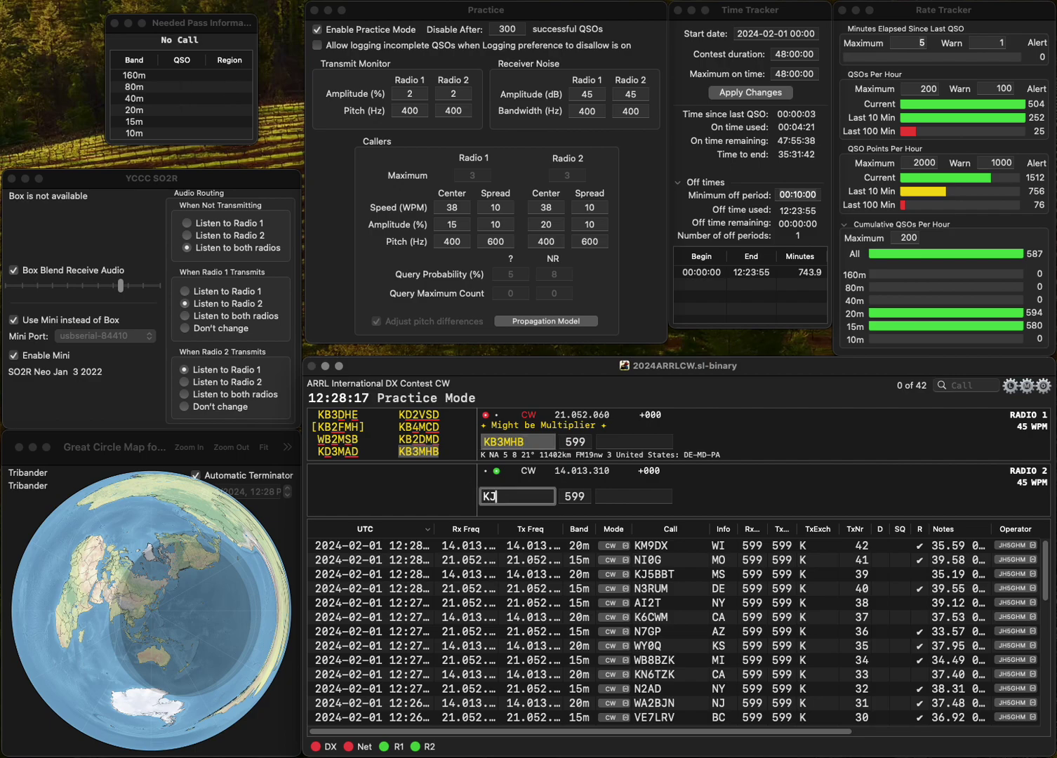
text(7YLS)
key(Return)
text(PA)
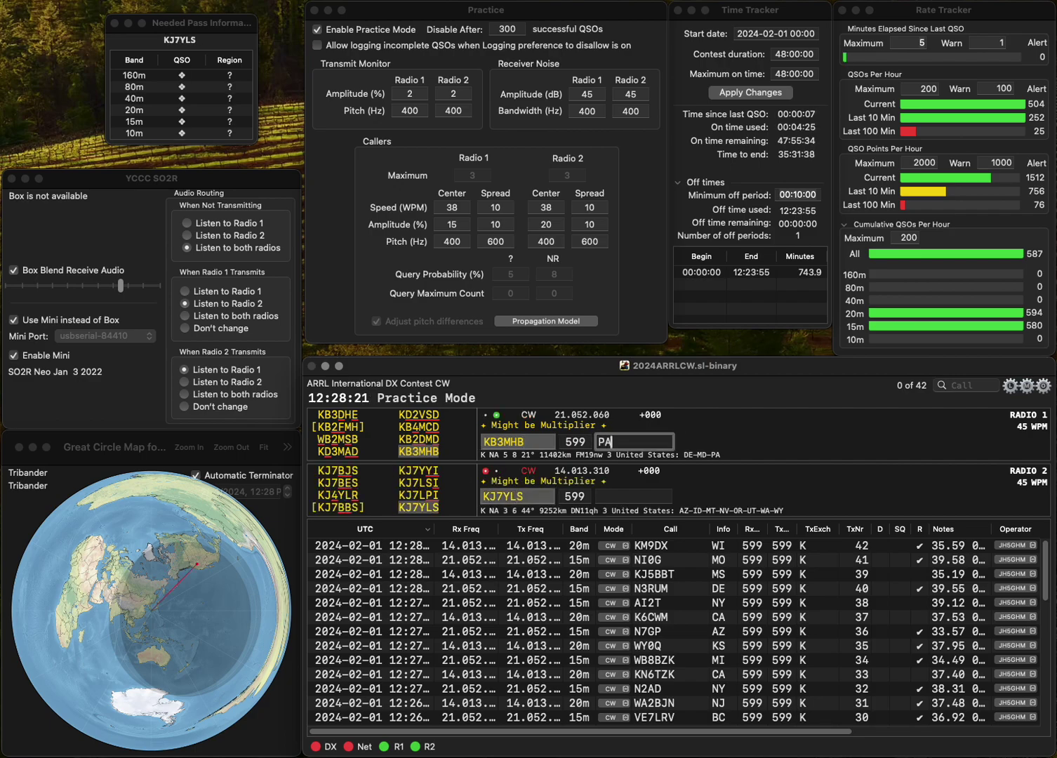
key(Return)
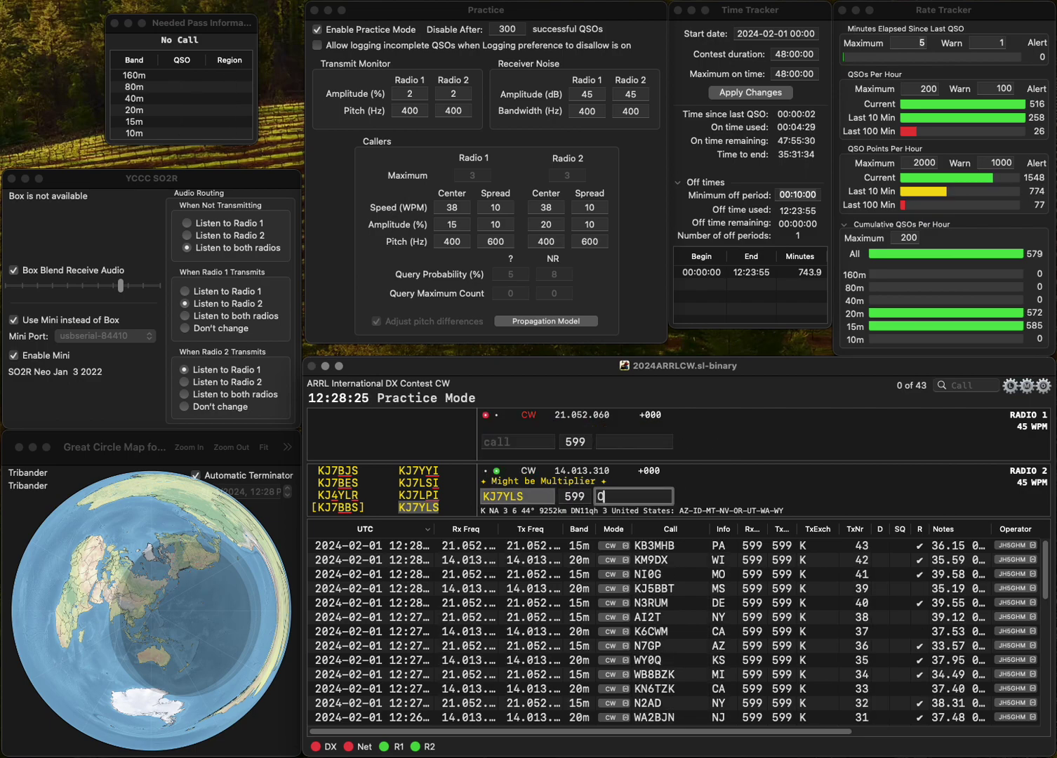
key(Return)
text(WC)
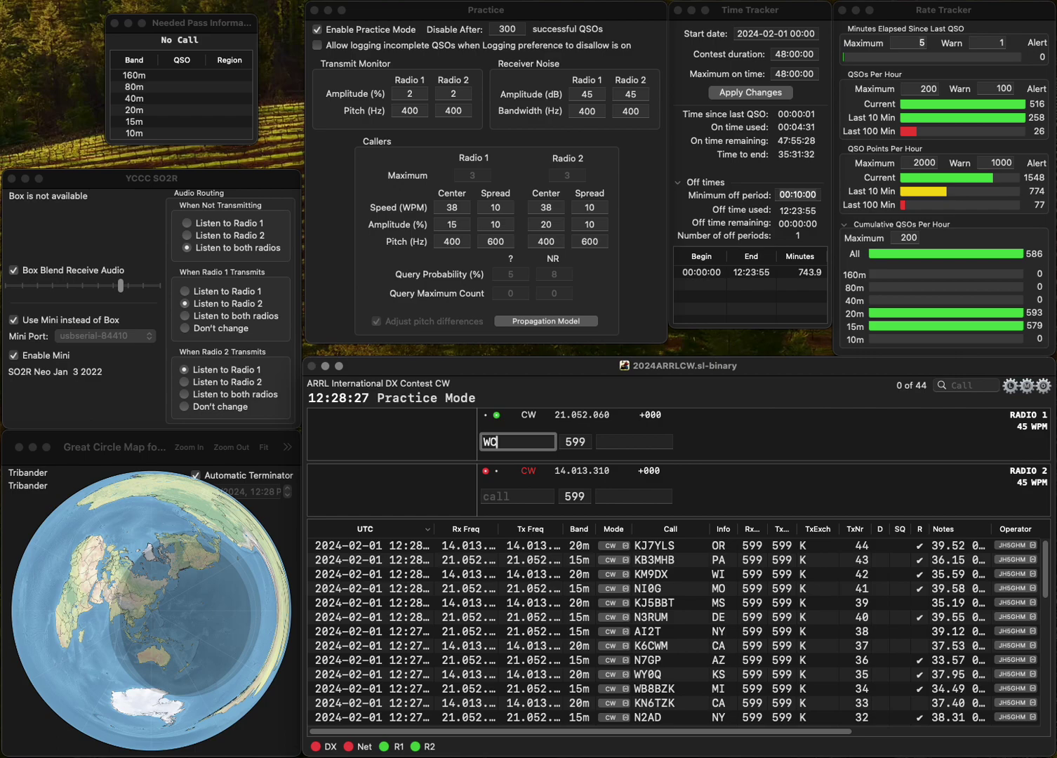
text(9C)
key(Return)
text(W4OVH)
key(Return)
key(Tab)
text(WI)
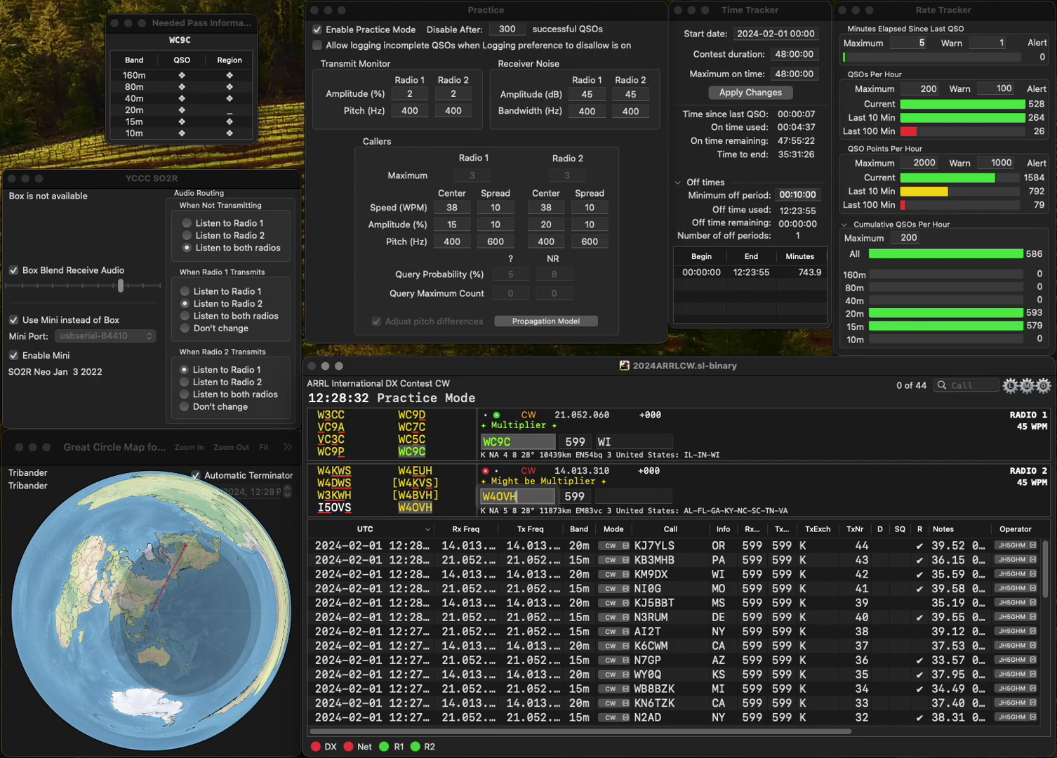
key(Return)
text(NC)
key(Return)
text(N6)
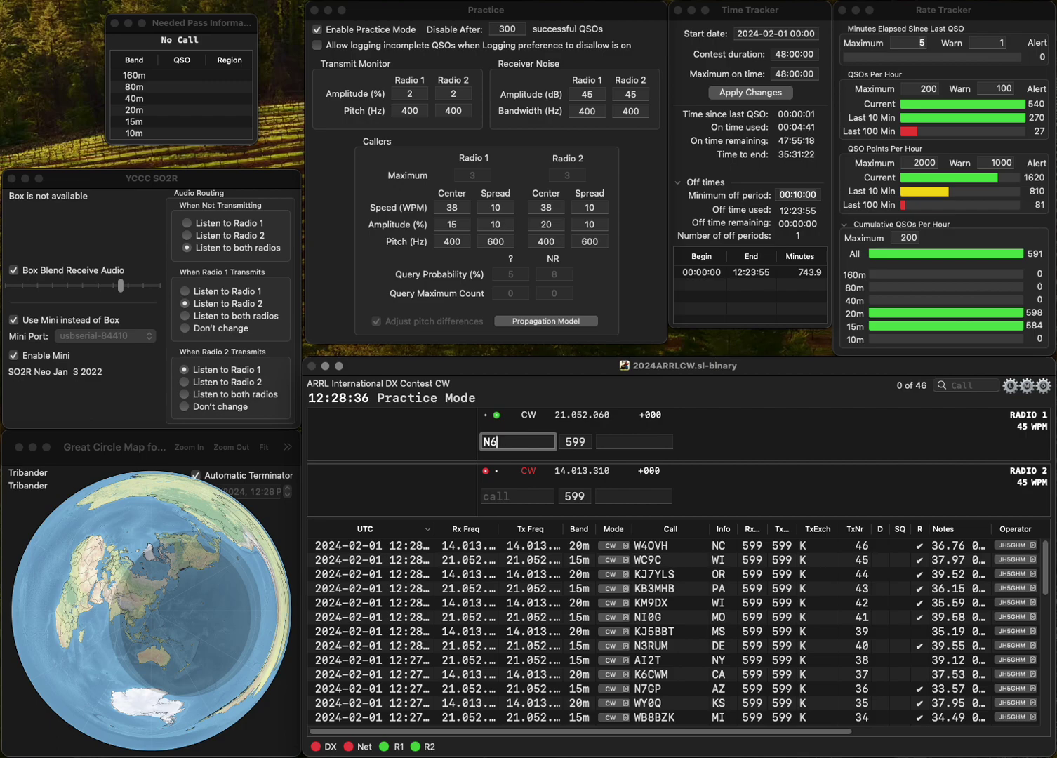
text(TA)
key(Return)
text(N)
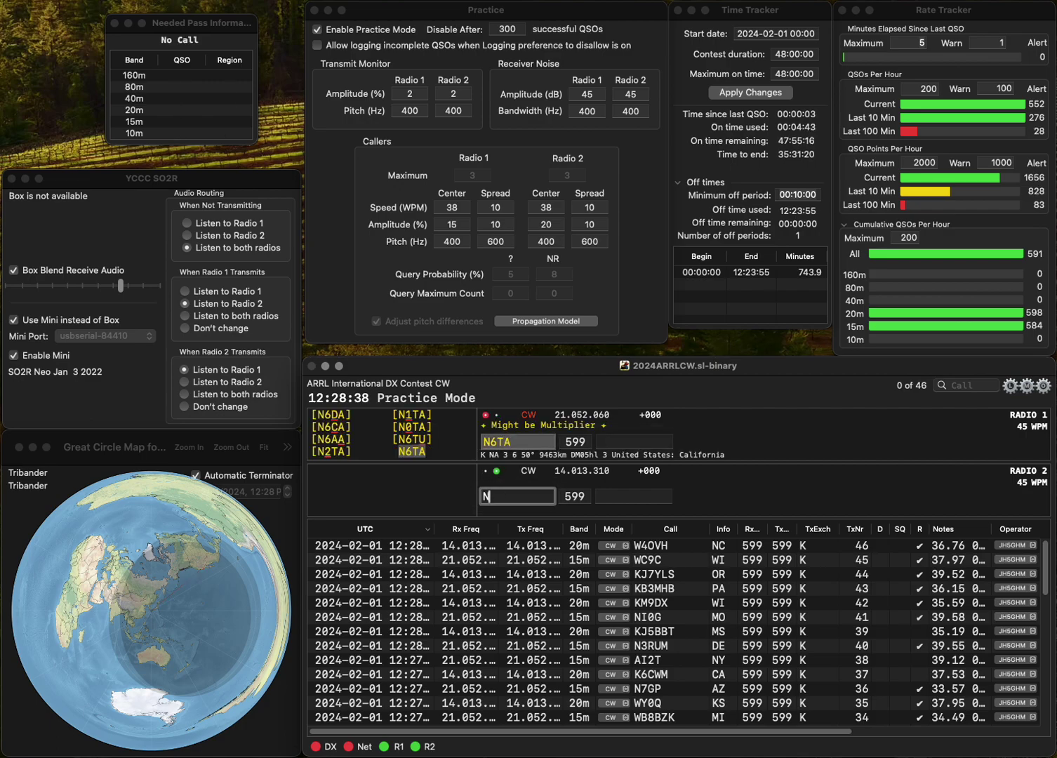
text(V1Q)
key(Return)
key(Tab)
text(CA)
key(Return)
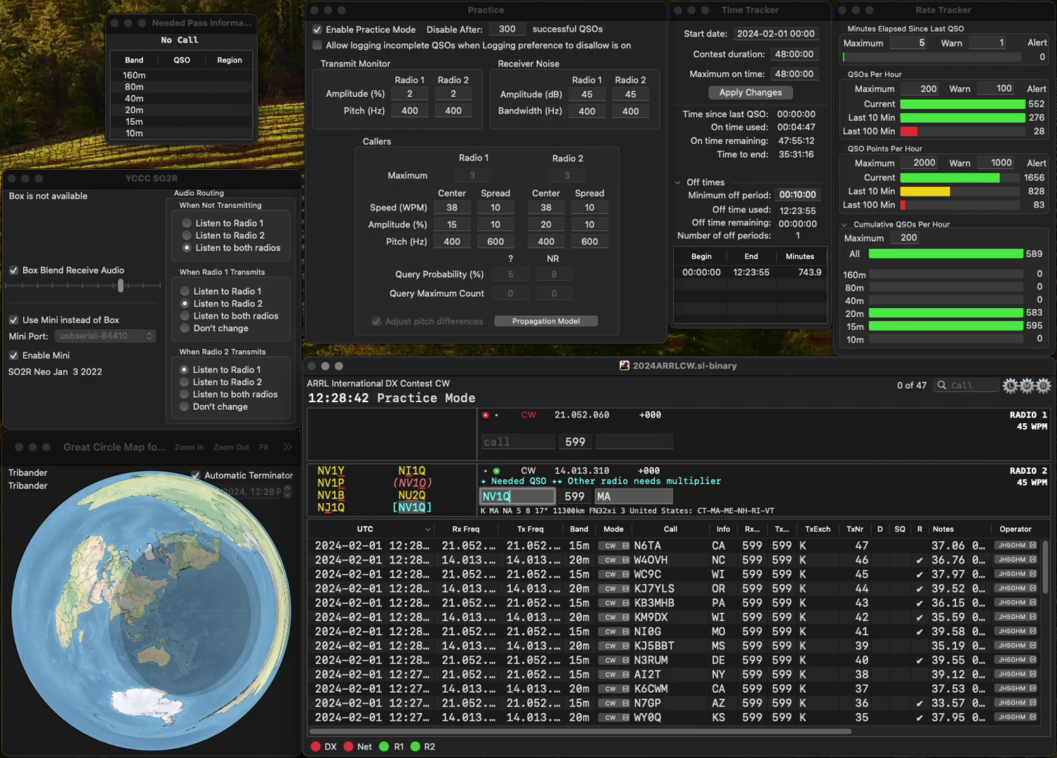
key(Return)
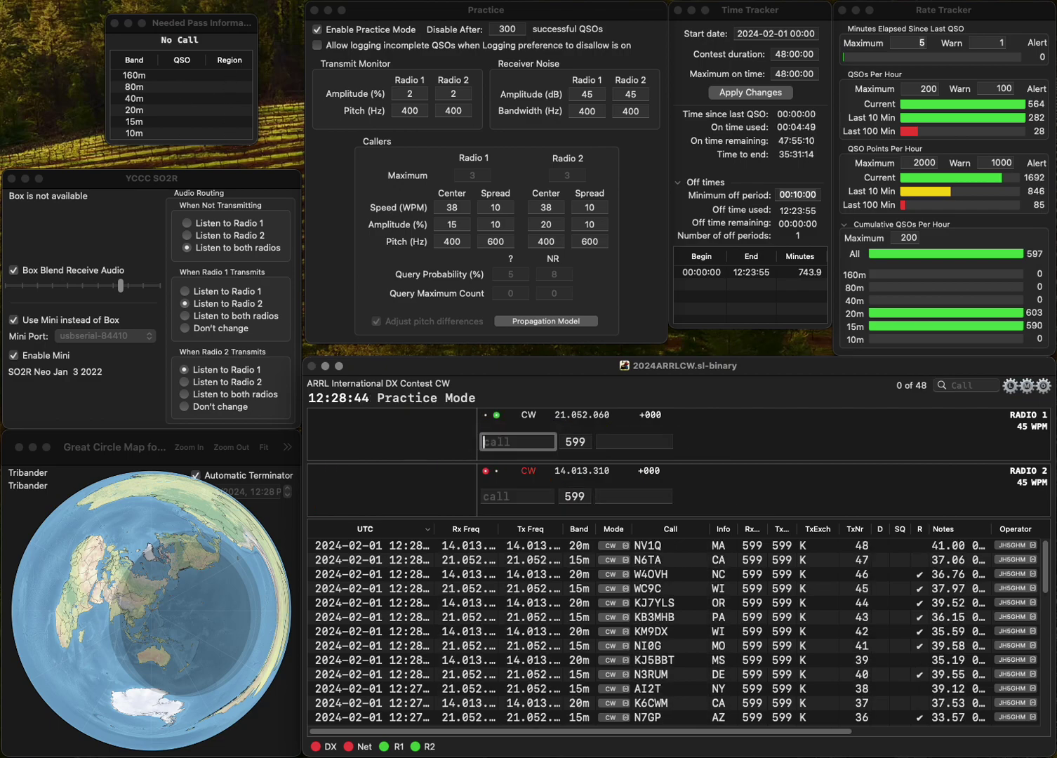
text(WA0DX)
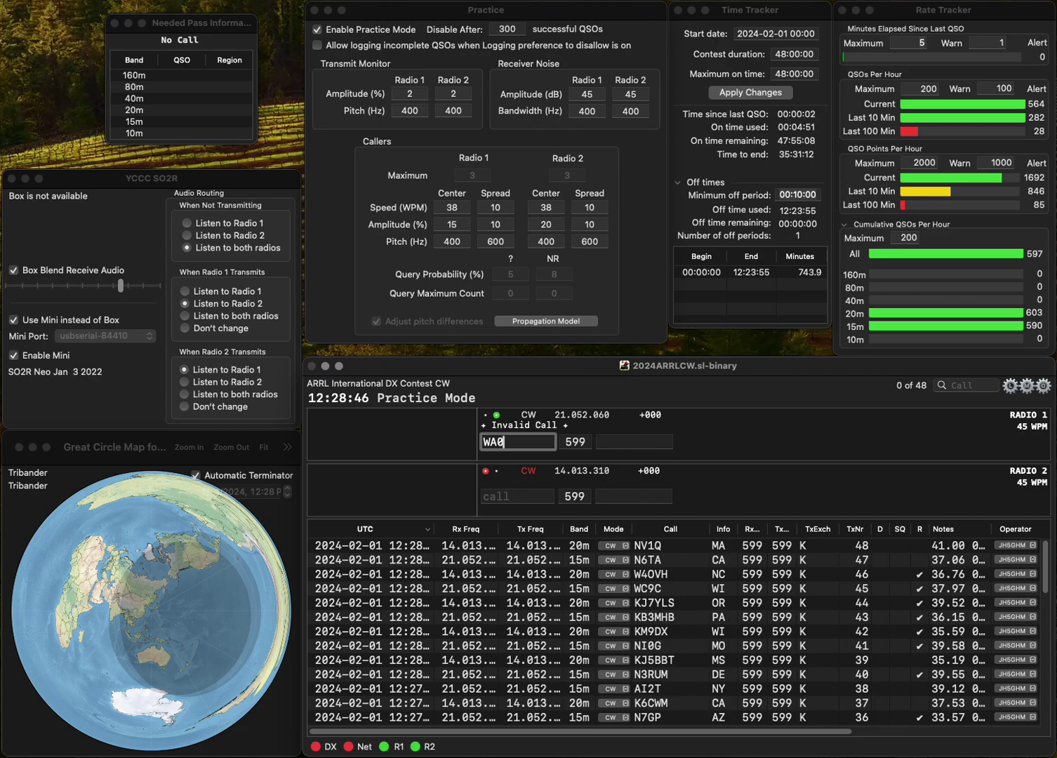
key(Return)
text(KD)
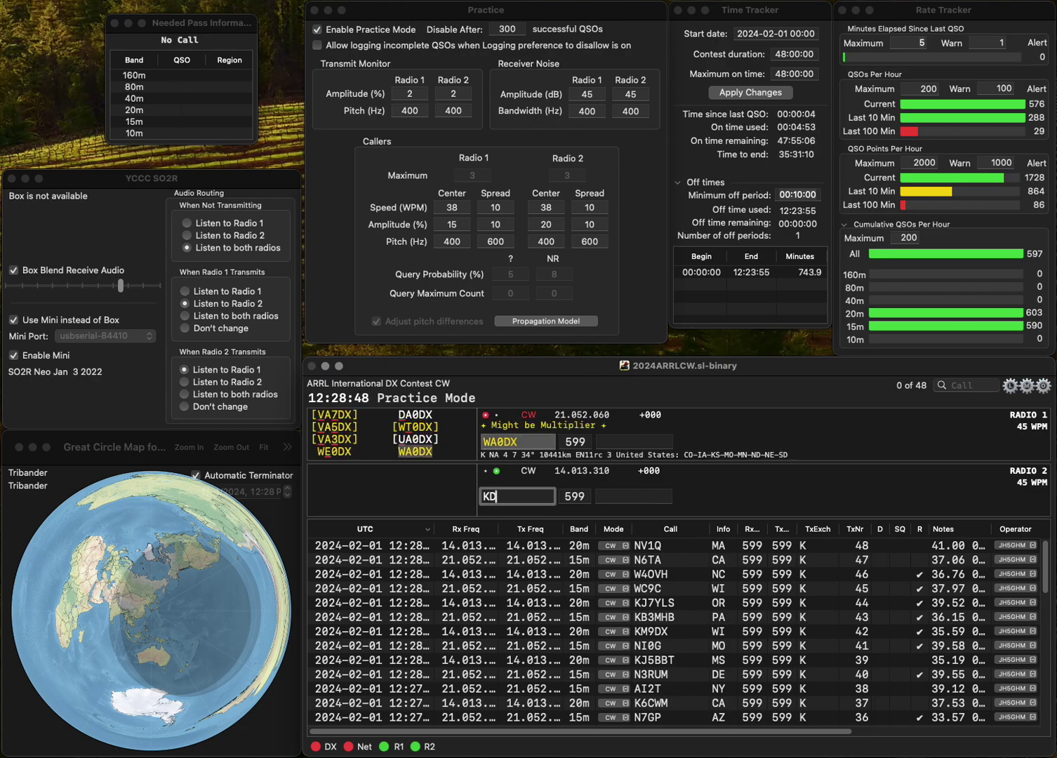
text(6WQK)
key(Return)
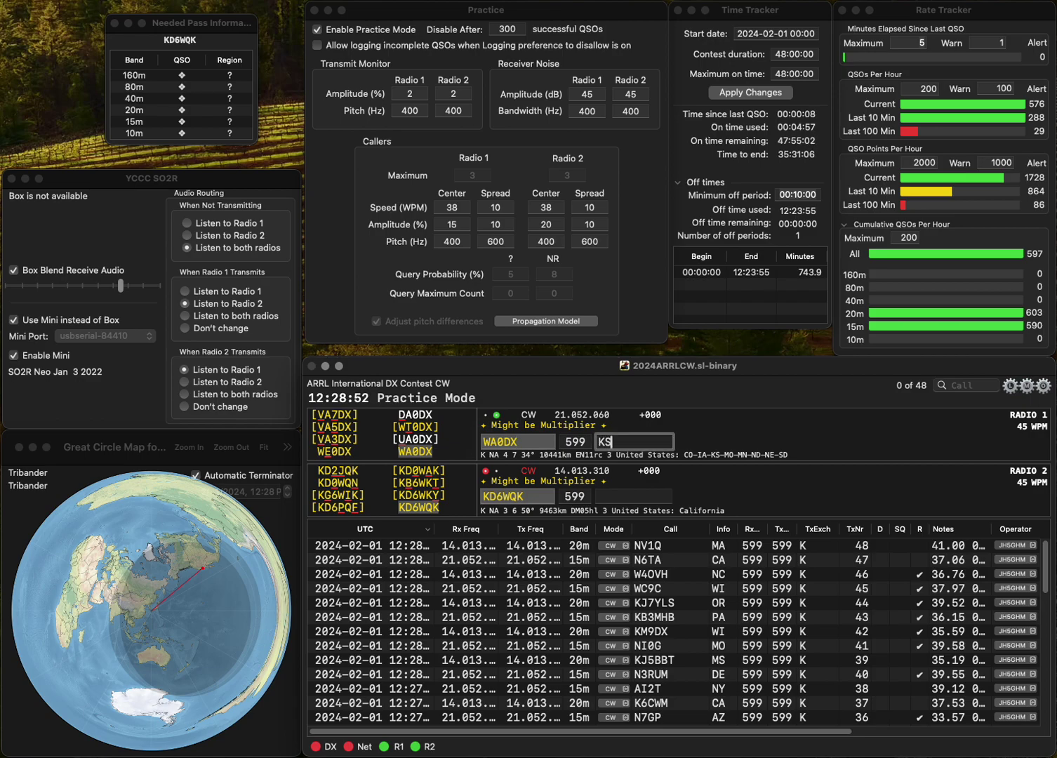
text(KS)
key(Return)
text(CA)
key(Return)
text(W3XOX)
key(Return)
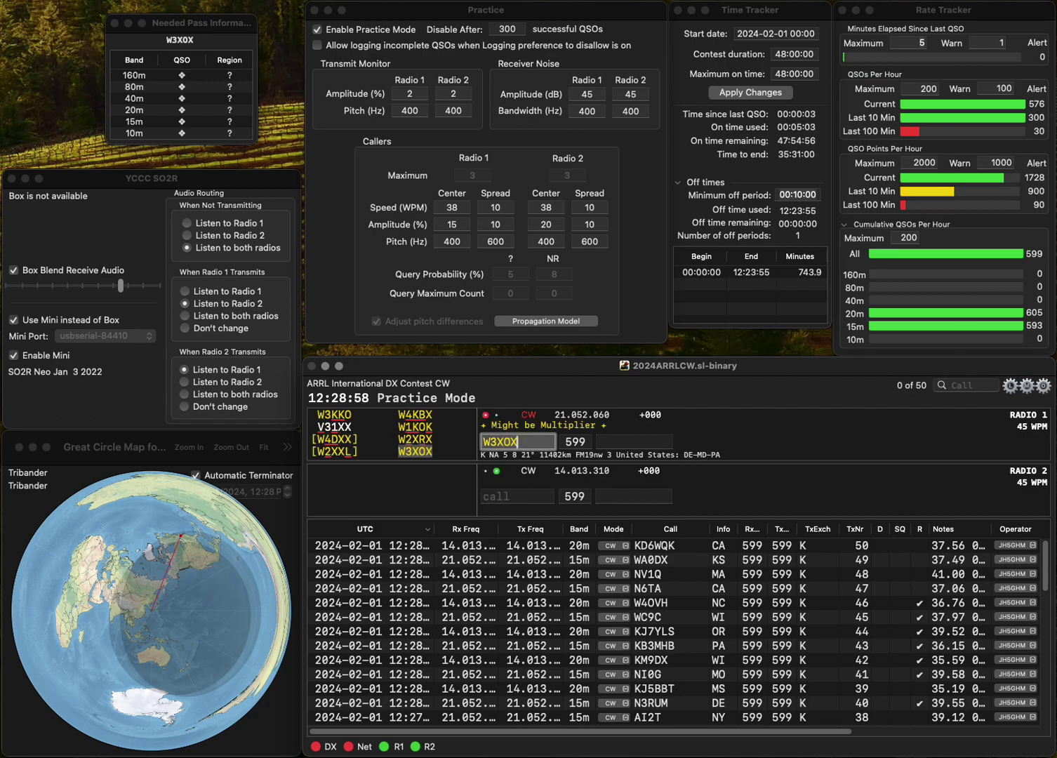
text(EB)
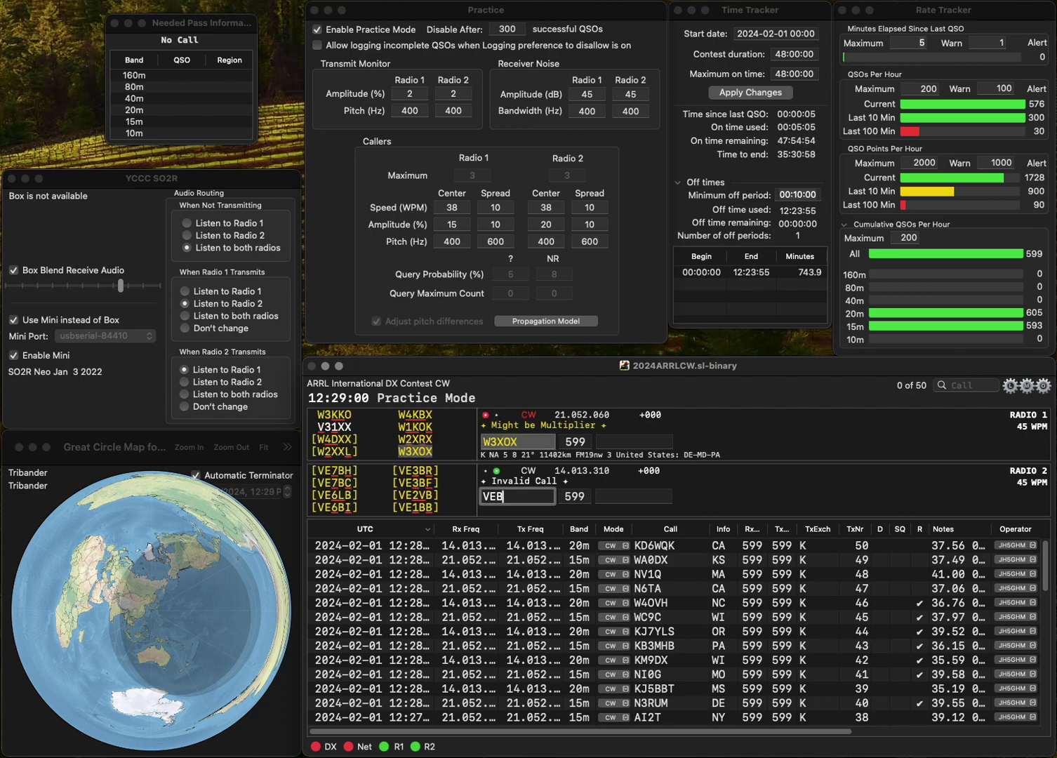
text(W)
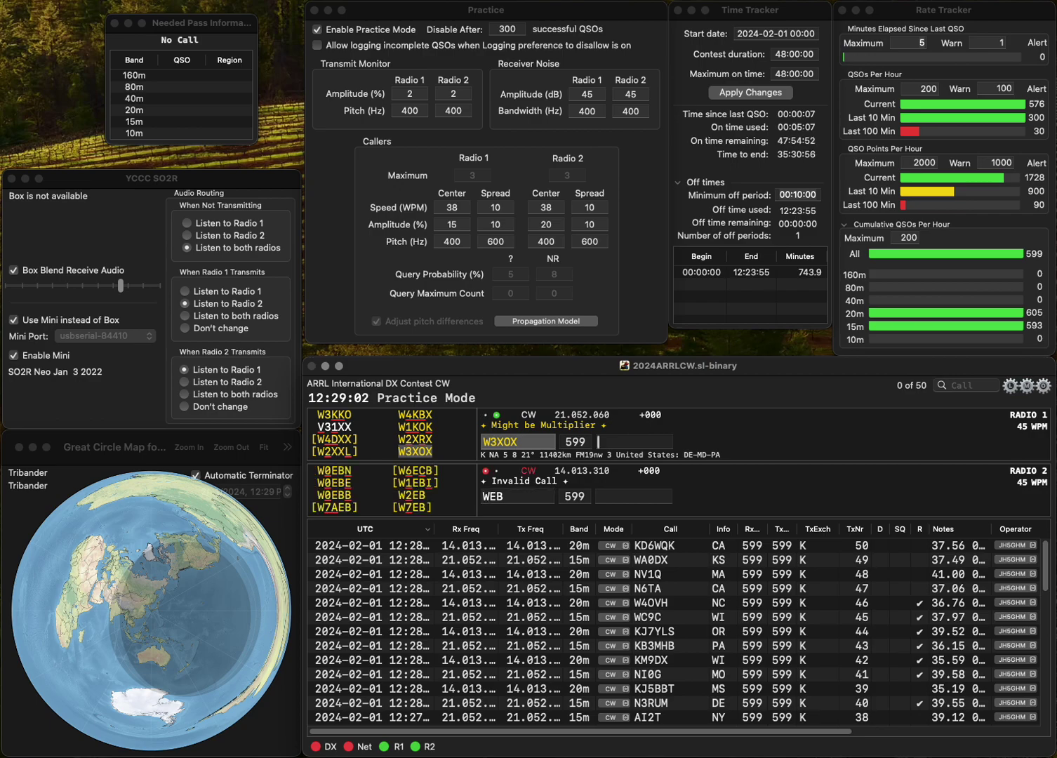
text(4E)
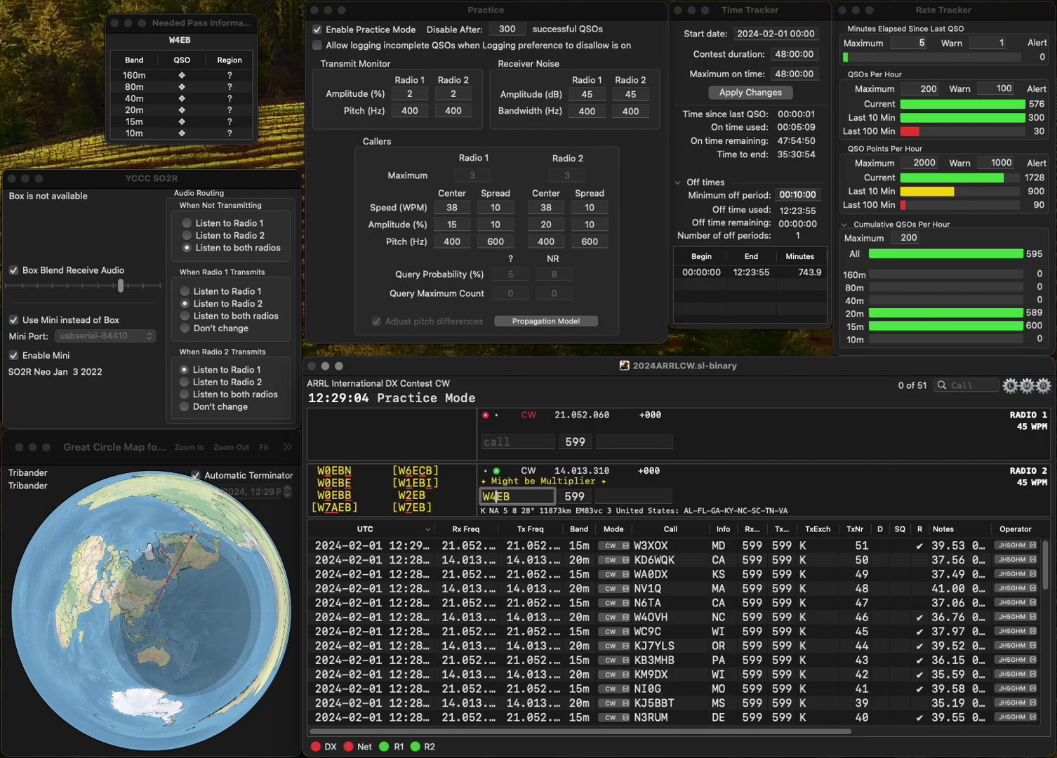
key(Delete)
text(M)
key(Return)
Send NR8I on radio 1, log W4EMB with NC and NR8I with WV.
text(NR8I)
key(Return)
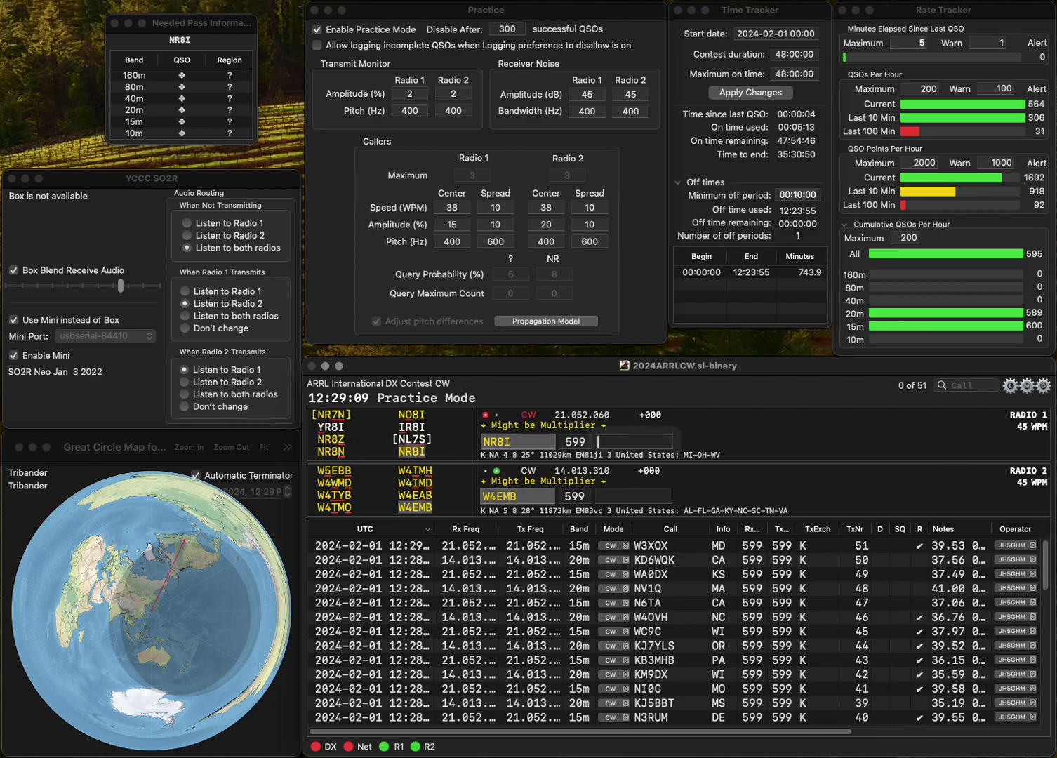
text(N)
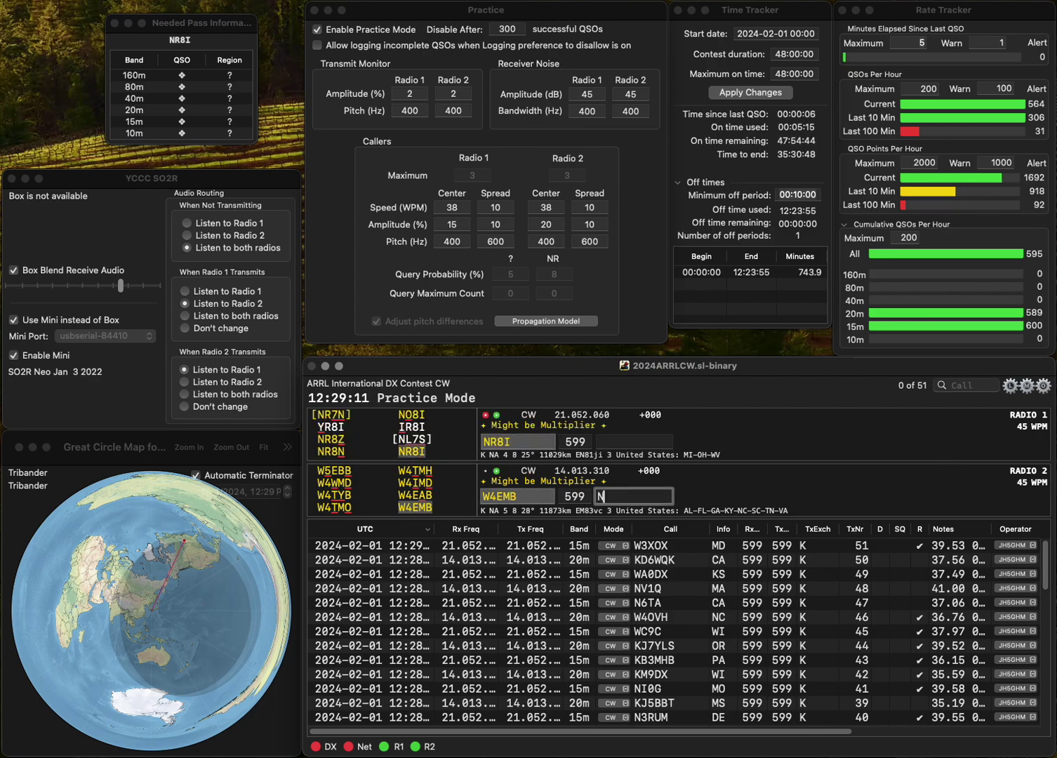
text(C)
key(Return)
text(W)
key(Return)
text(W3KWH)
key(Return)
text(KU0I)
key(Return)
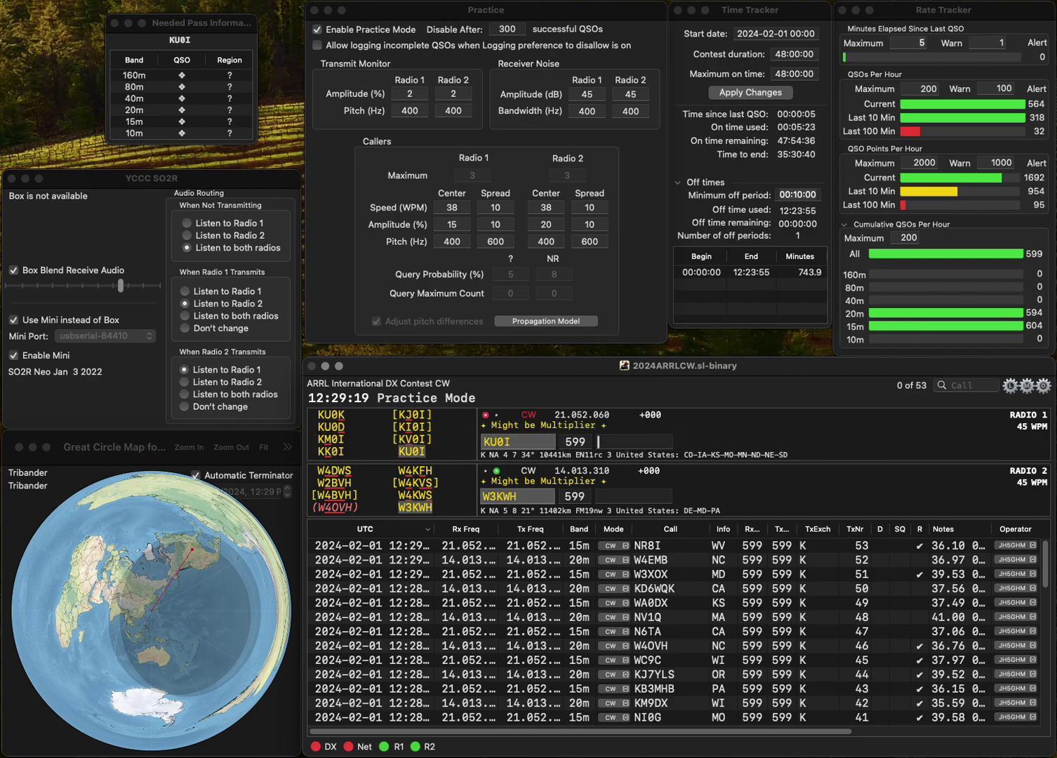
text(D)
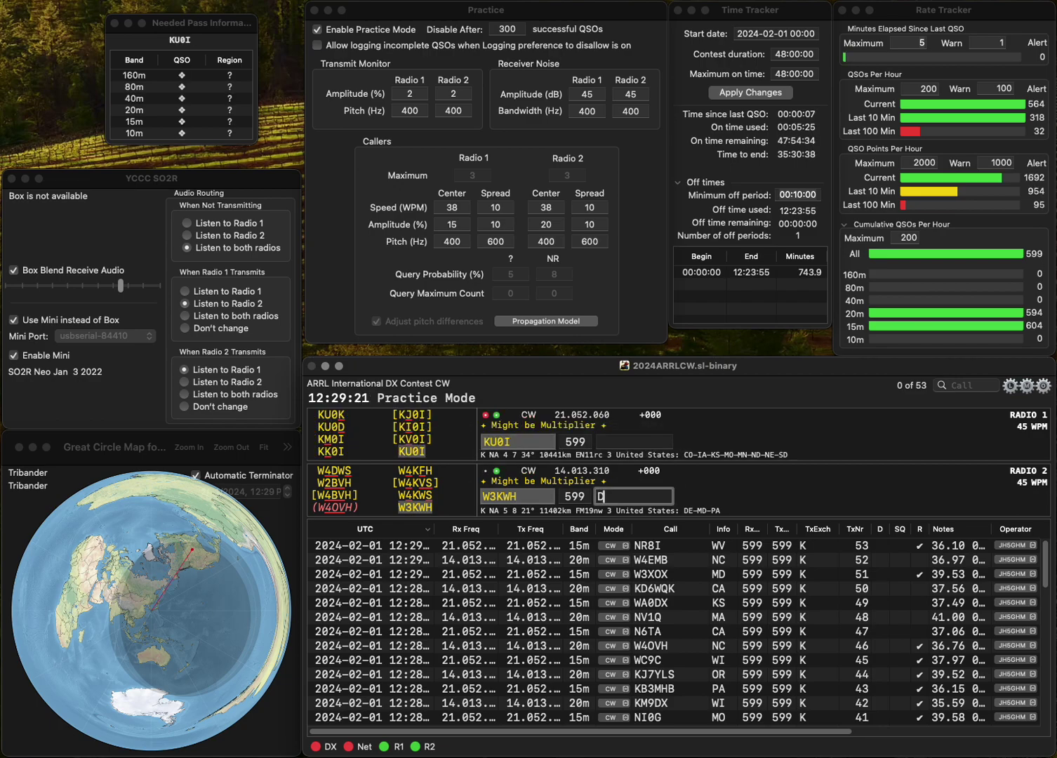
text(E)
key(Return)
text(NE)
key(Return)
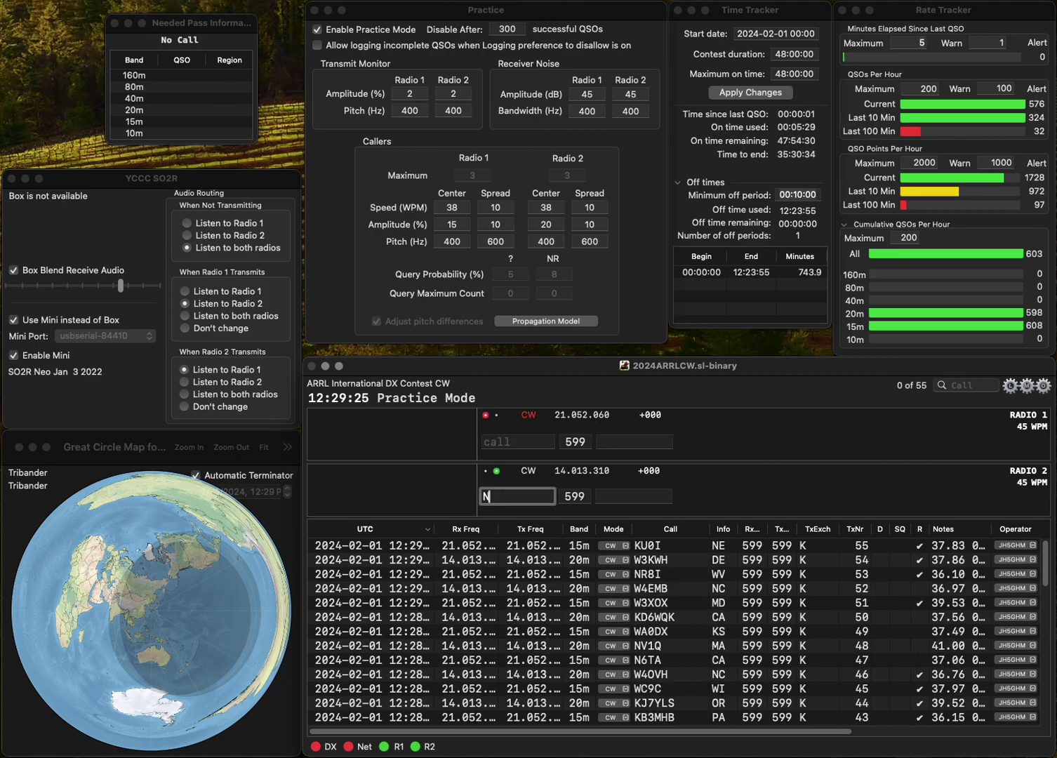
Send NS2N on radio 2 and N4FP on radio 1, and log NS2N with NY.
key(Return)
text(N4)
key(Return)
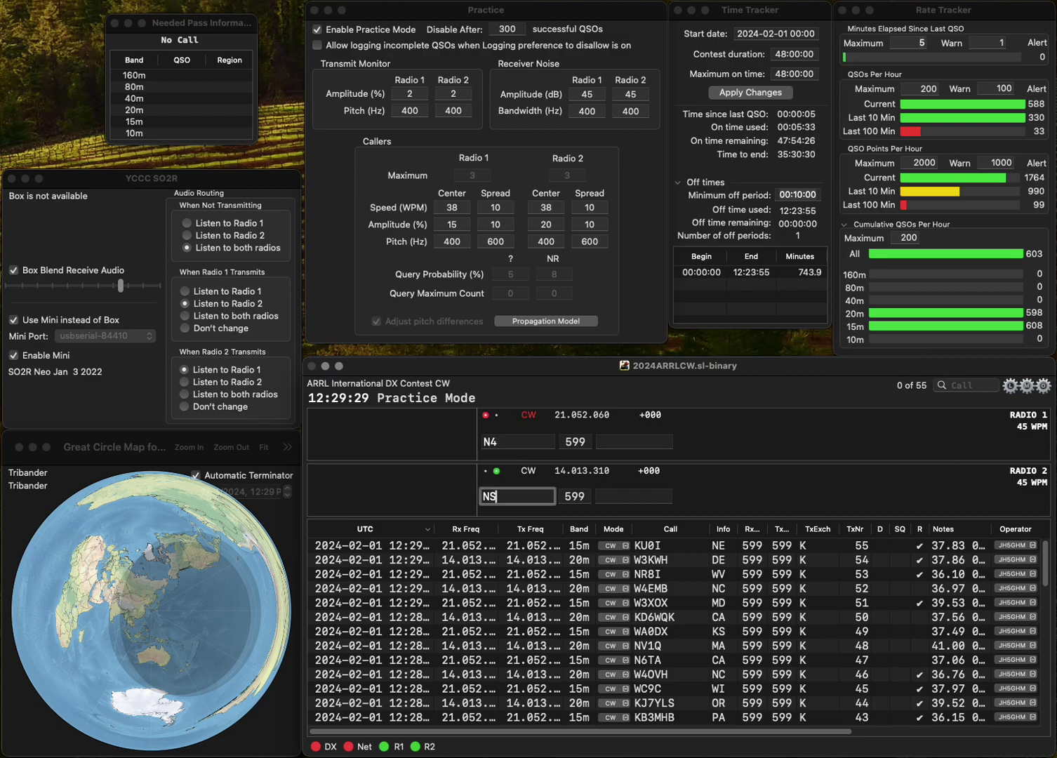
text(3N)
key(BackSpace)
text(2N)
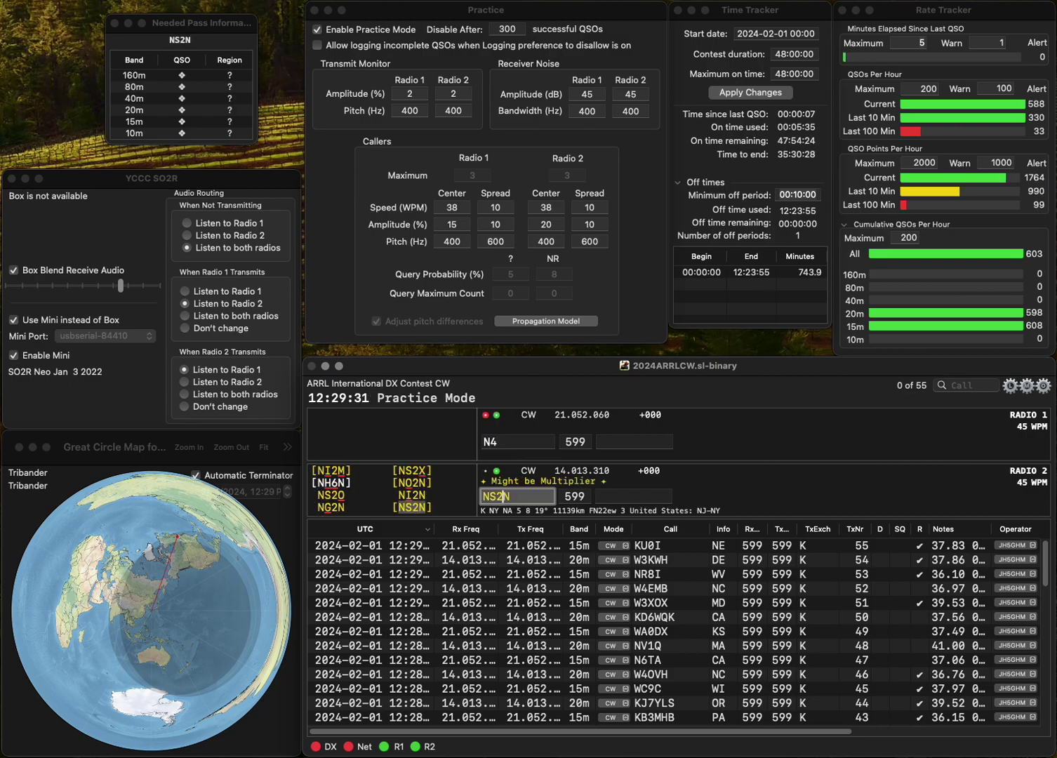
key(Return)
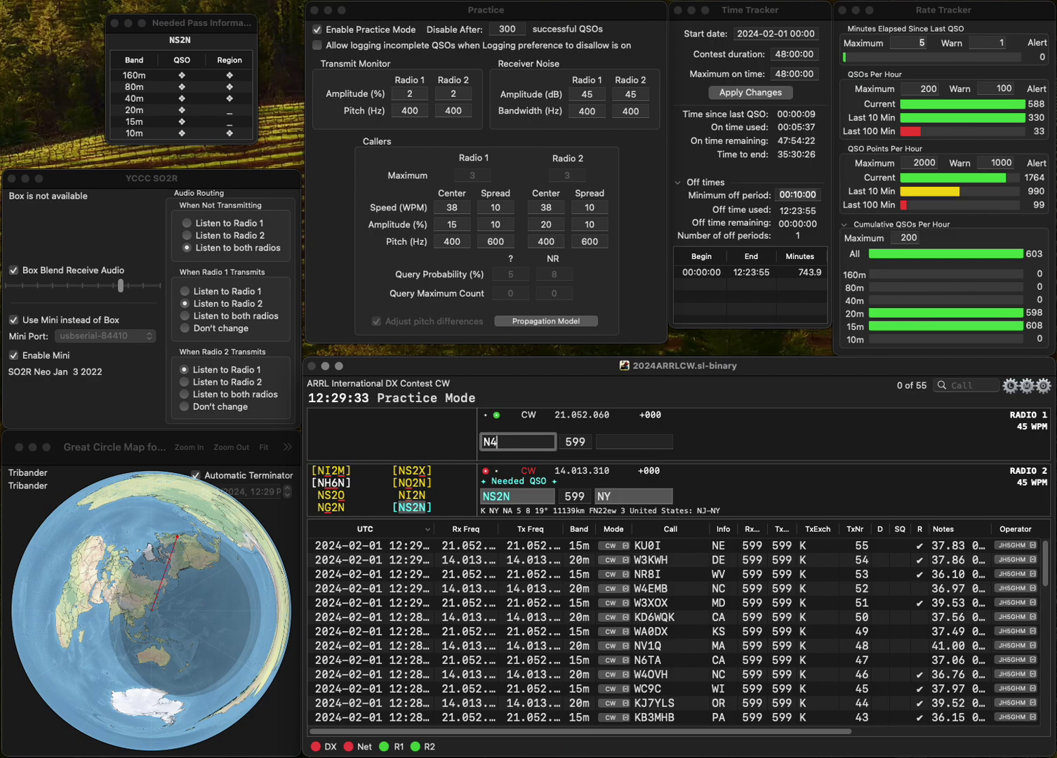
text(FP)
key(Return)
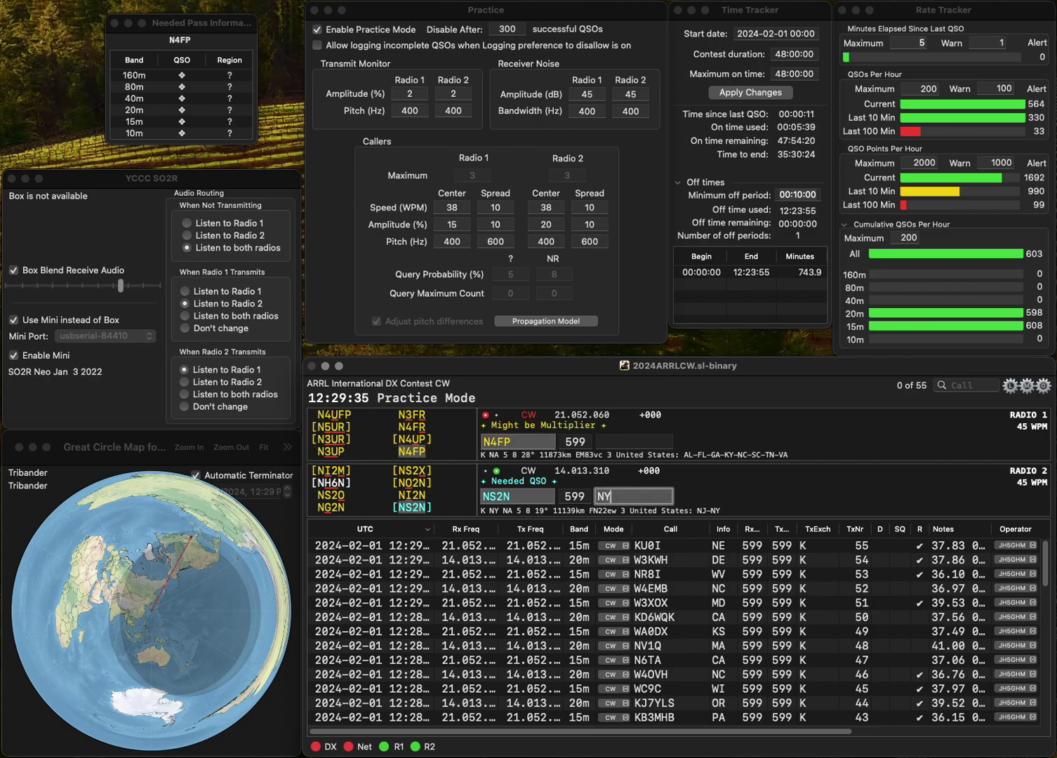
key(Return)
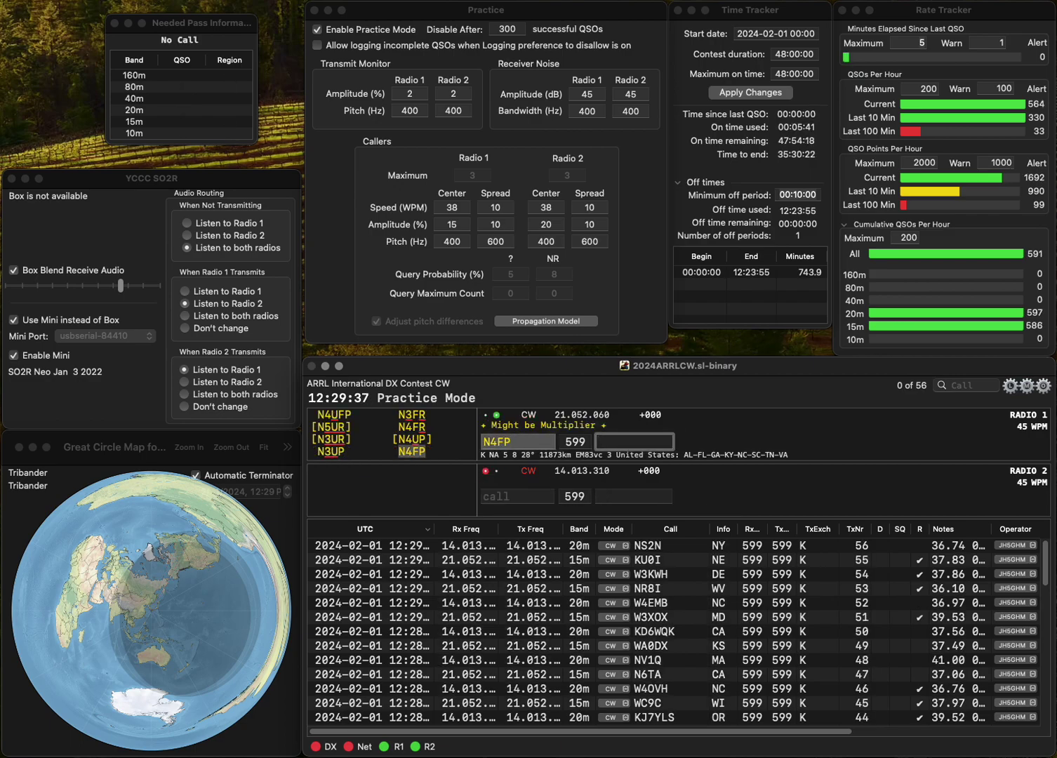
text(GA)
key(Return)
text(VE9)
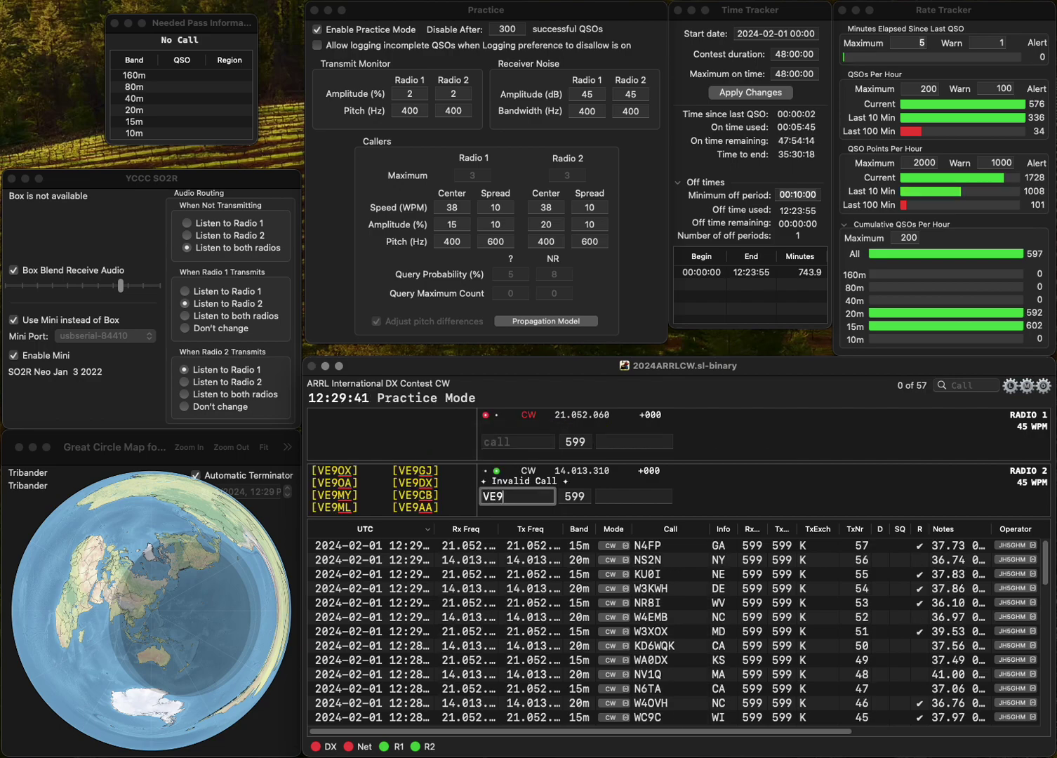
text(VIC)
key(Return)
text(K2)
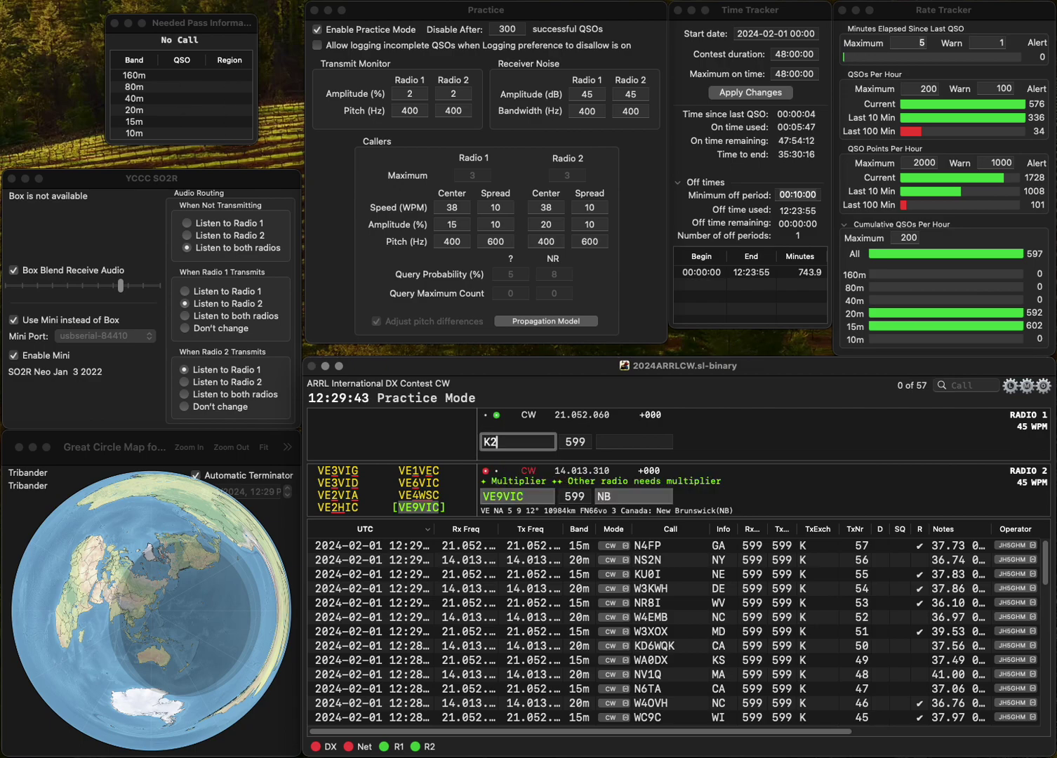
text(OC)
key(Home)
text(A)
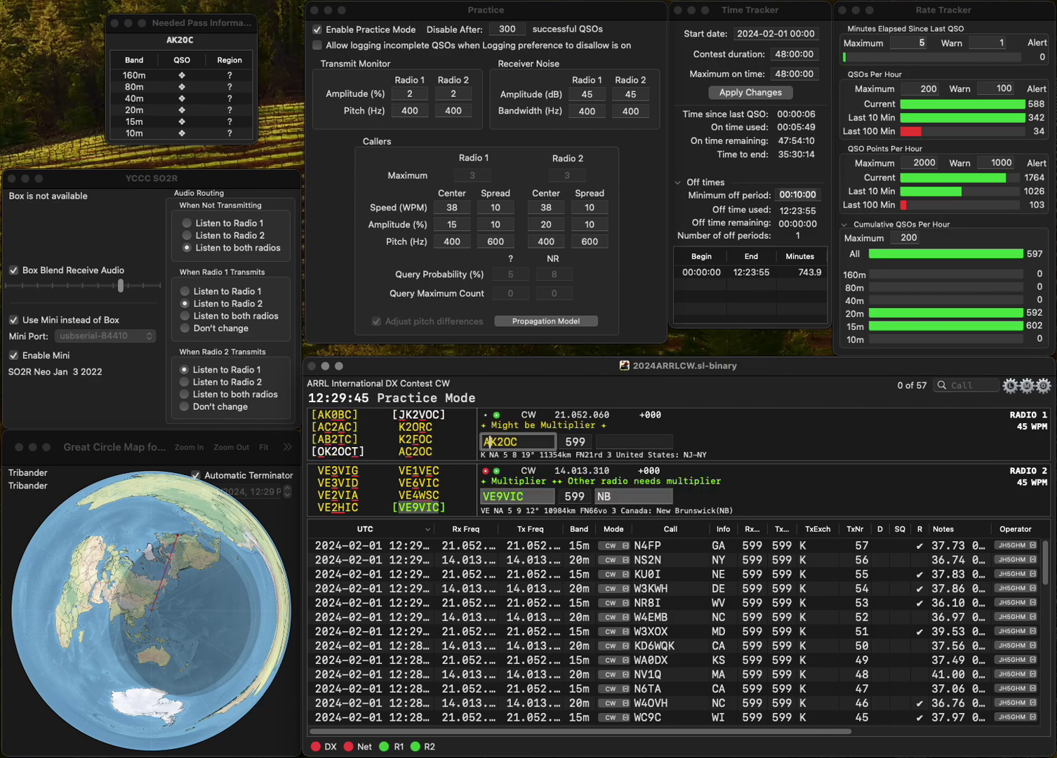
key(Delete)
text(C)
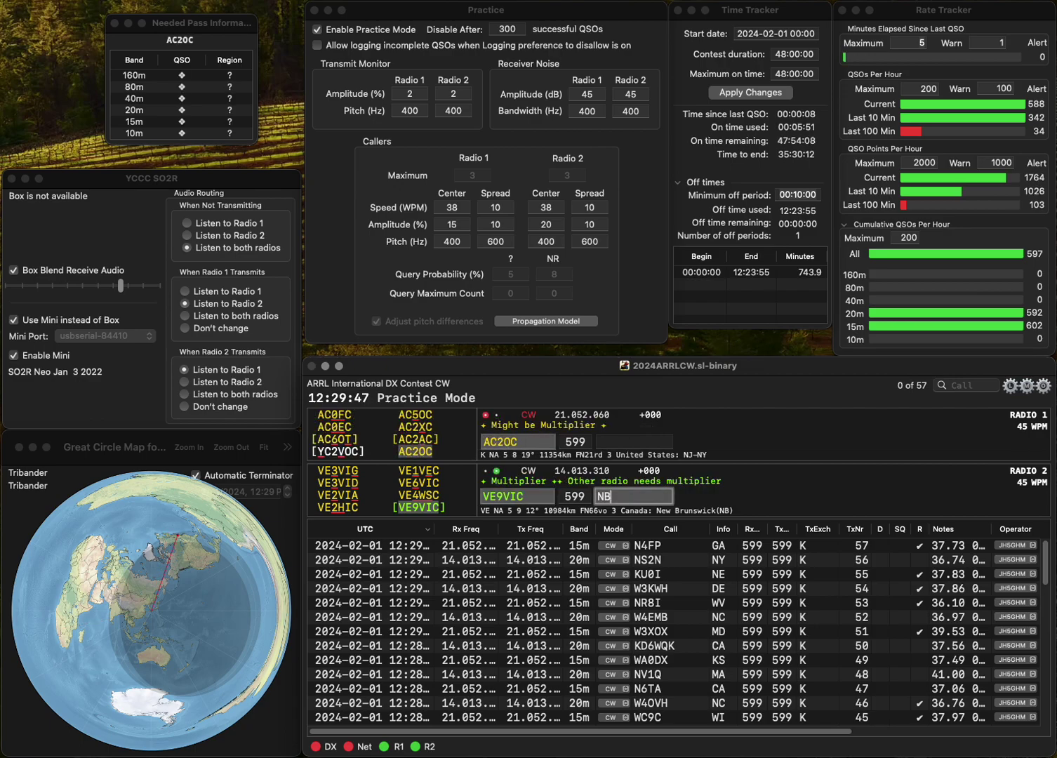
key(Return)
text(NJ)
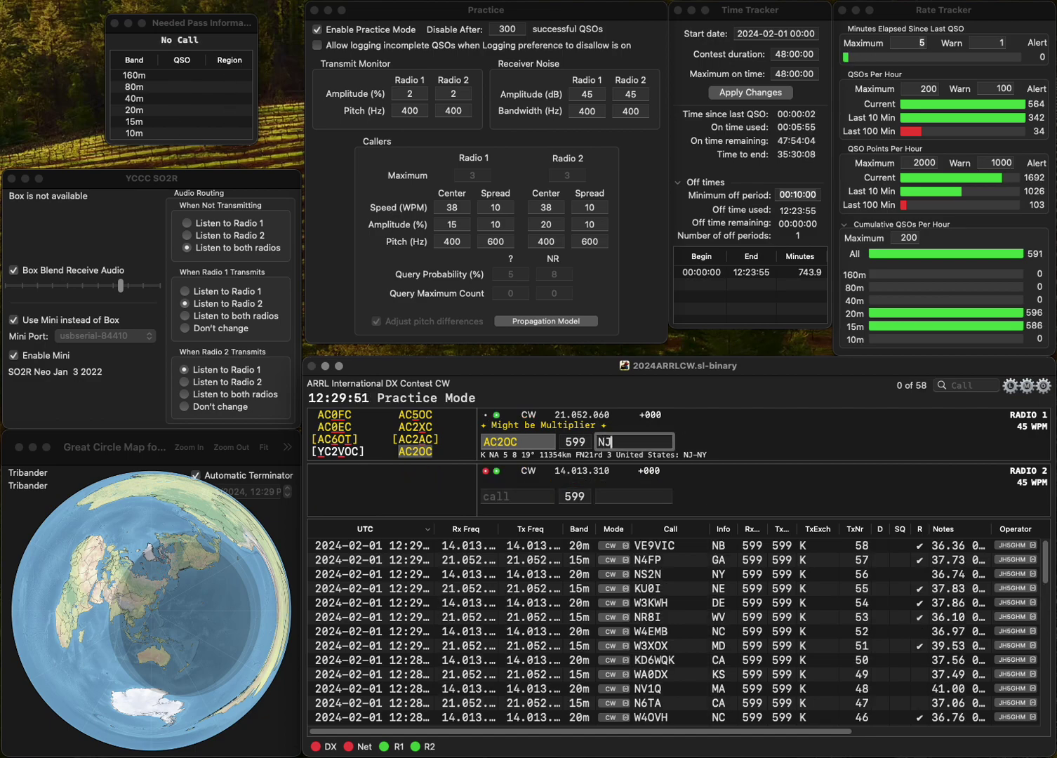
key(Return)
text(WAA3LX)
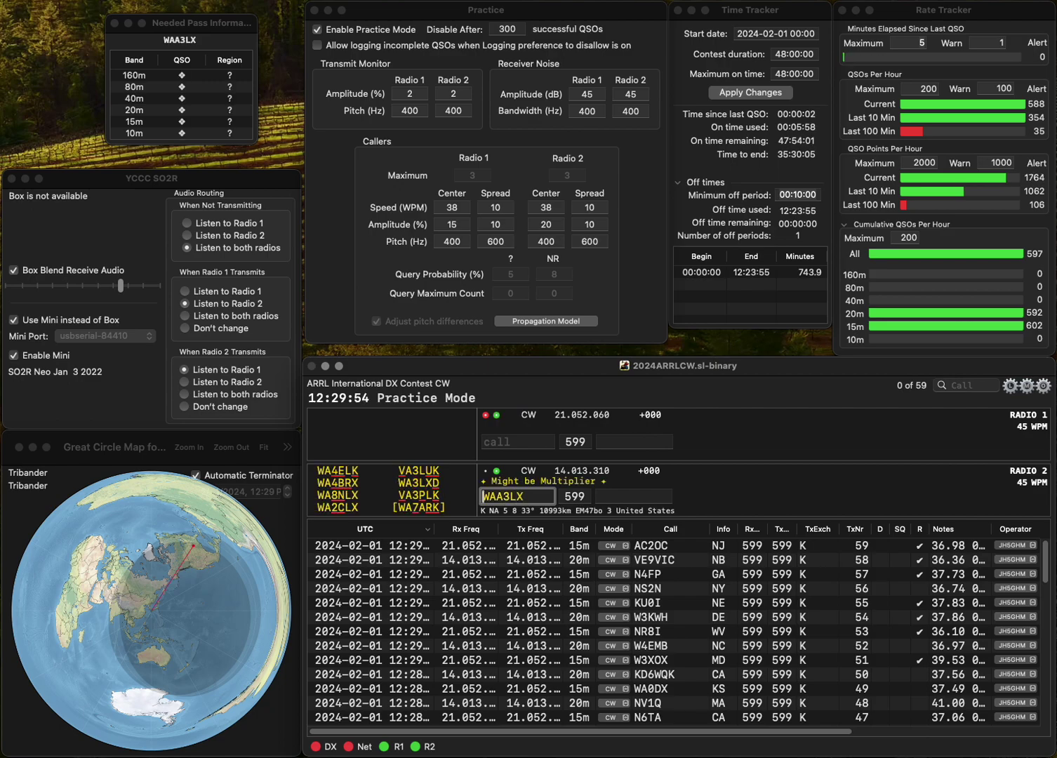
key(Delete)
key(Return)
text(2M)
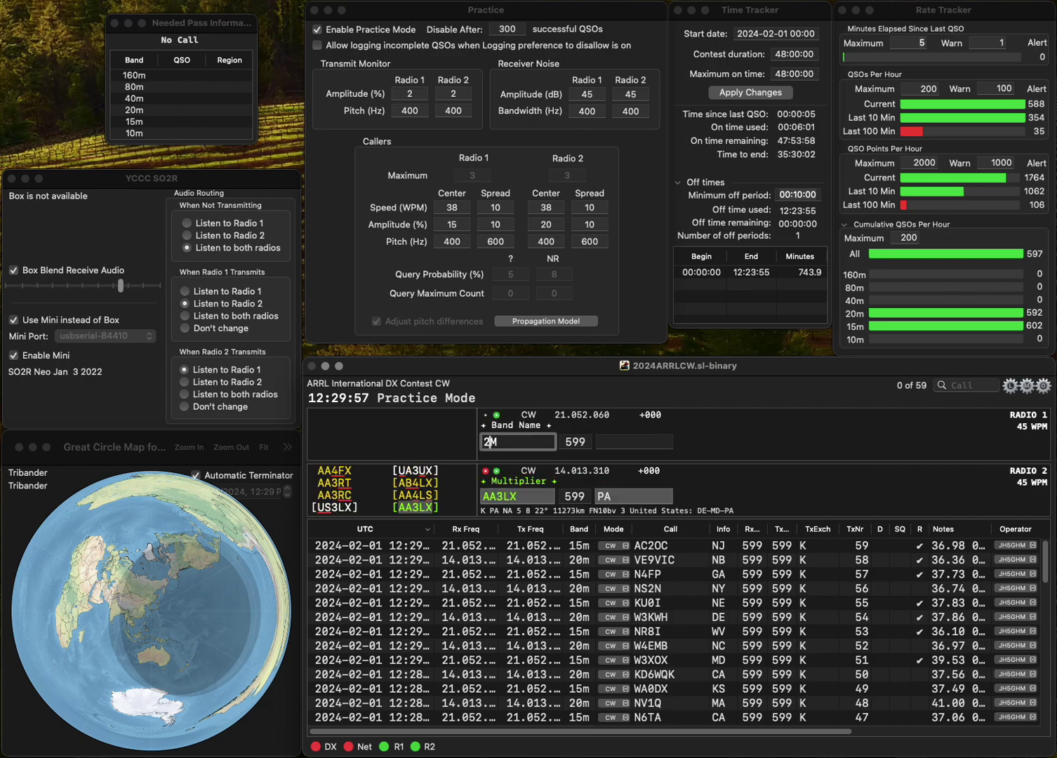
text(A)
key(Home)
text(VA)
key(Return)
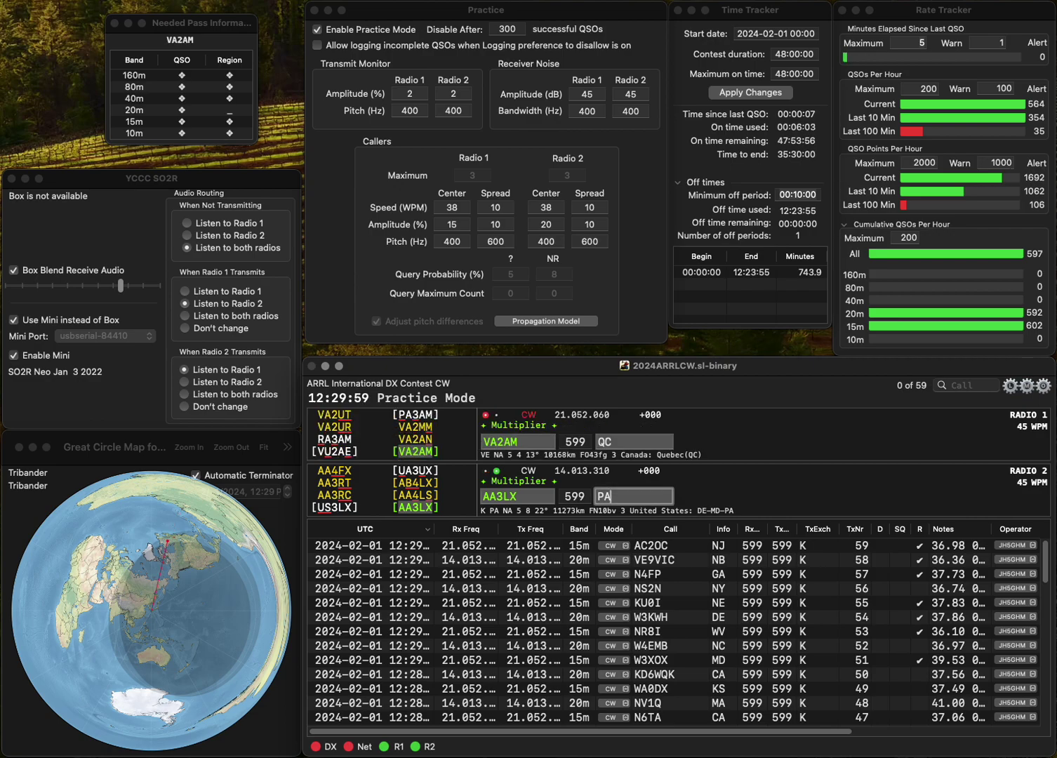
key(Return)
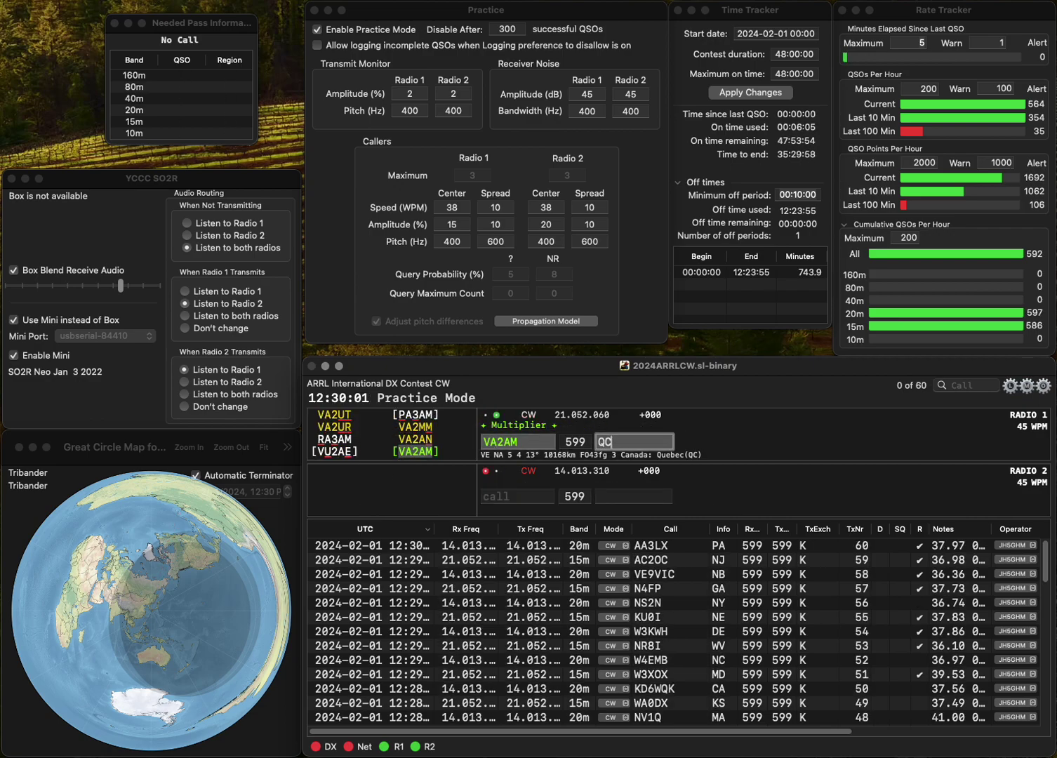
key(Return)
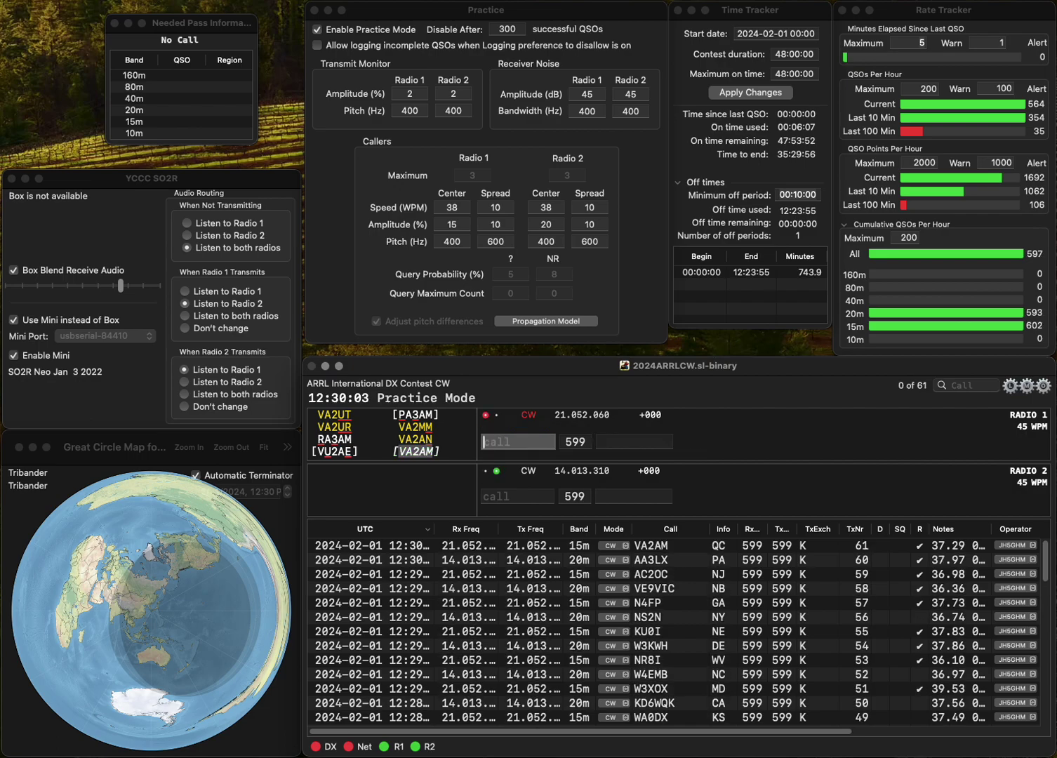
text(W2)
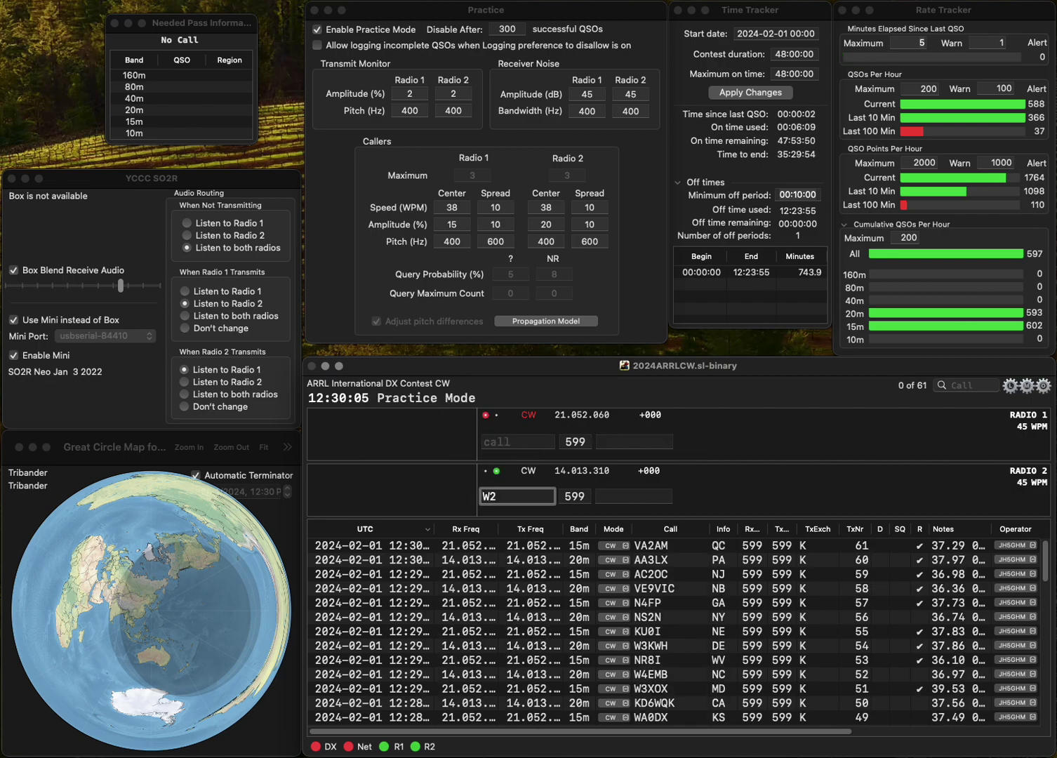
text(FTJ)
key(Return)
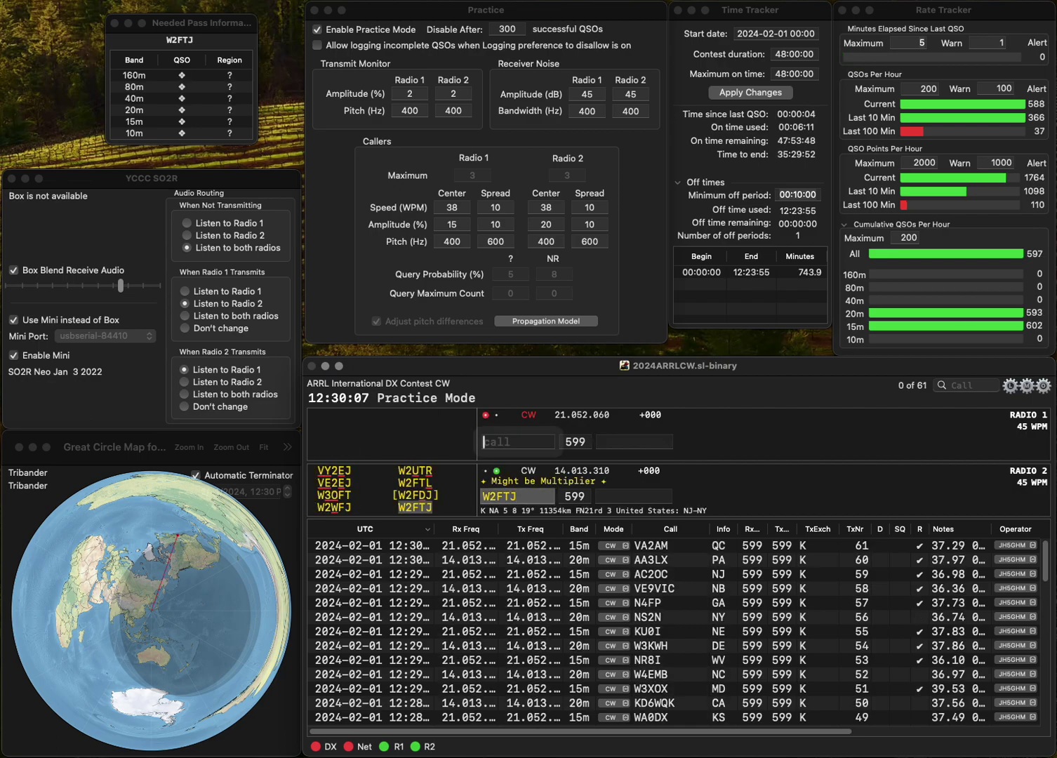
text(K)
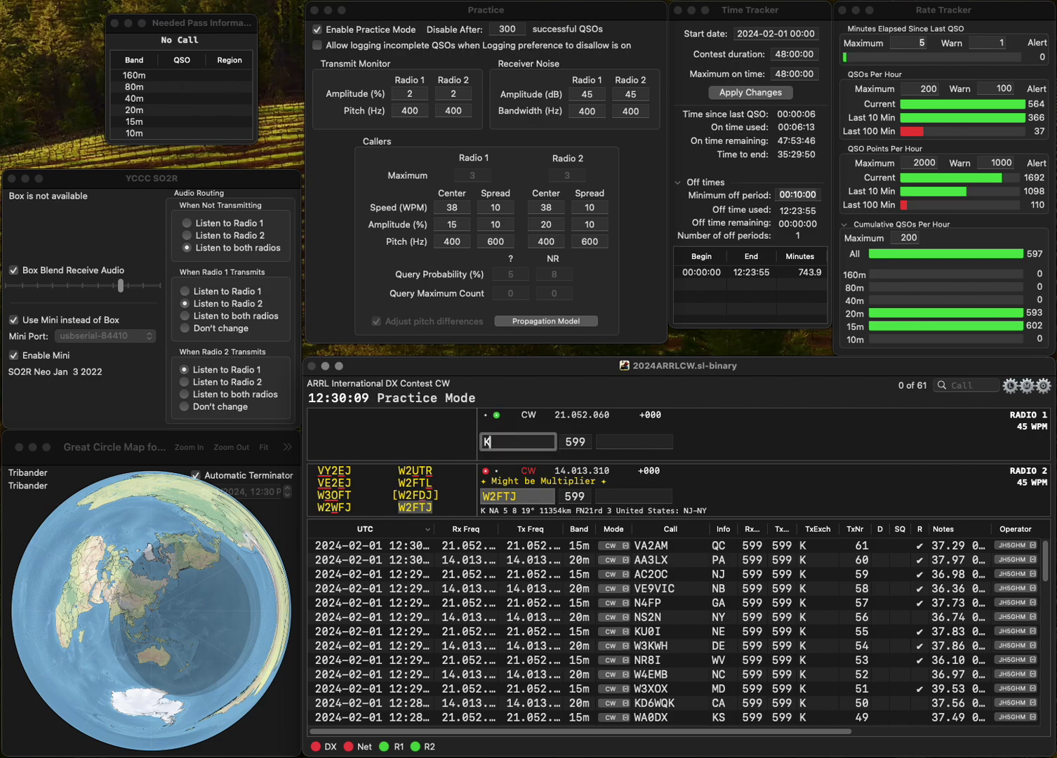
text(K4YOK)
key(Return)
text(NY)
key(Return)
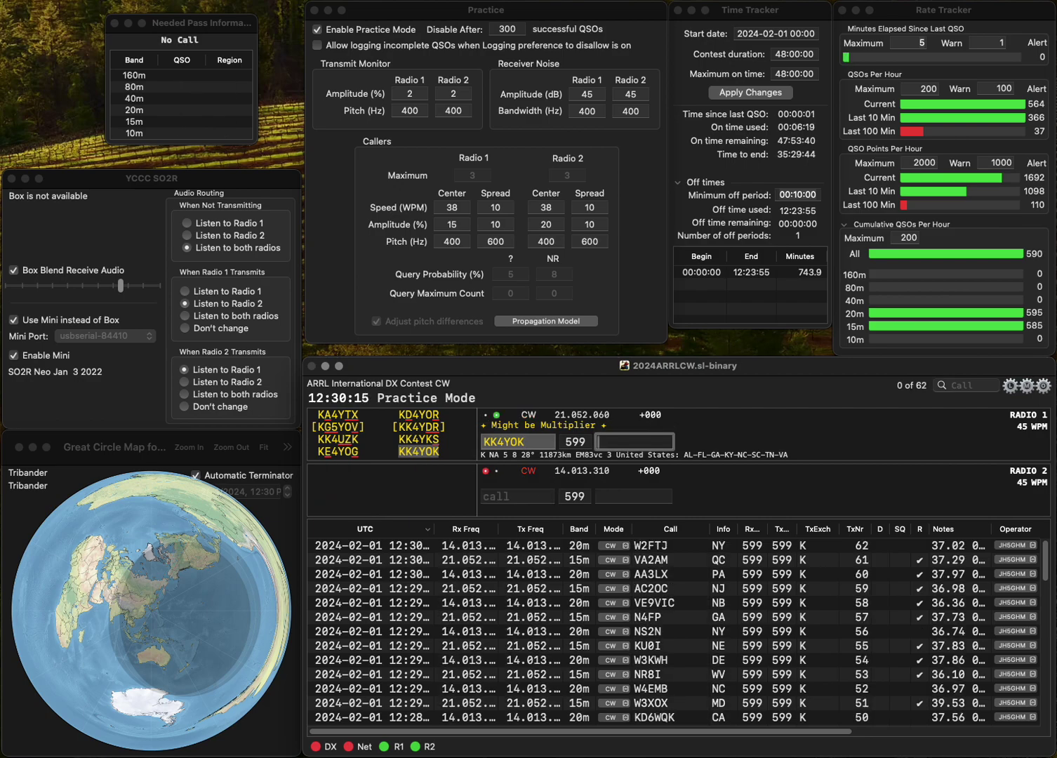
text(VA)
key(Return)
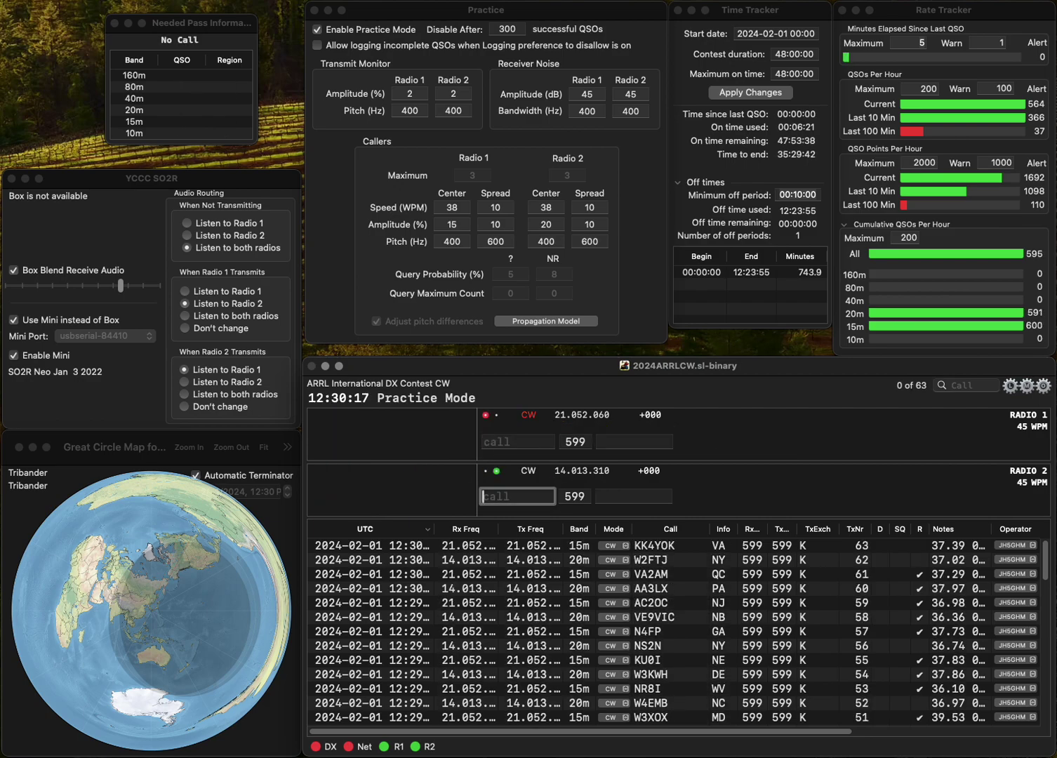
Log WA3OFR as QSO 64 and KD5R with AR as QSO 65.
text(WA3OFR)
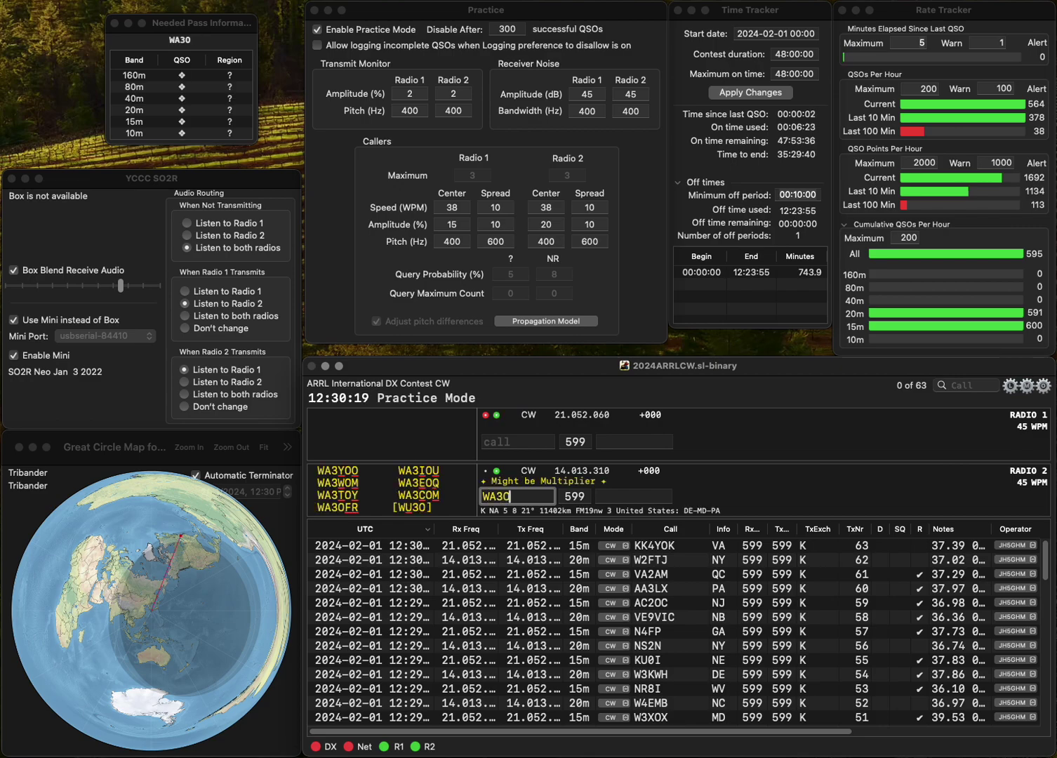
key(Return)
text(KD5R)
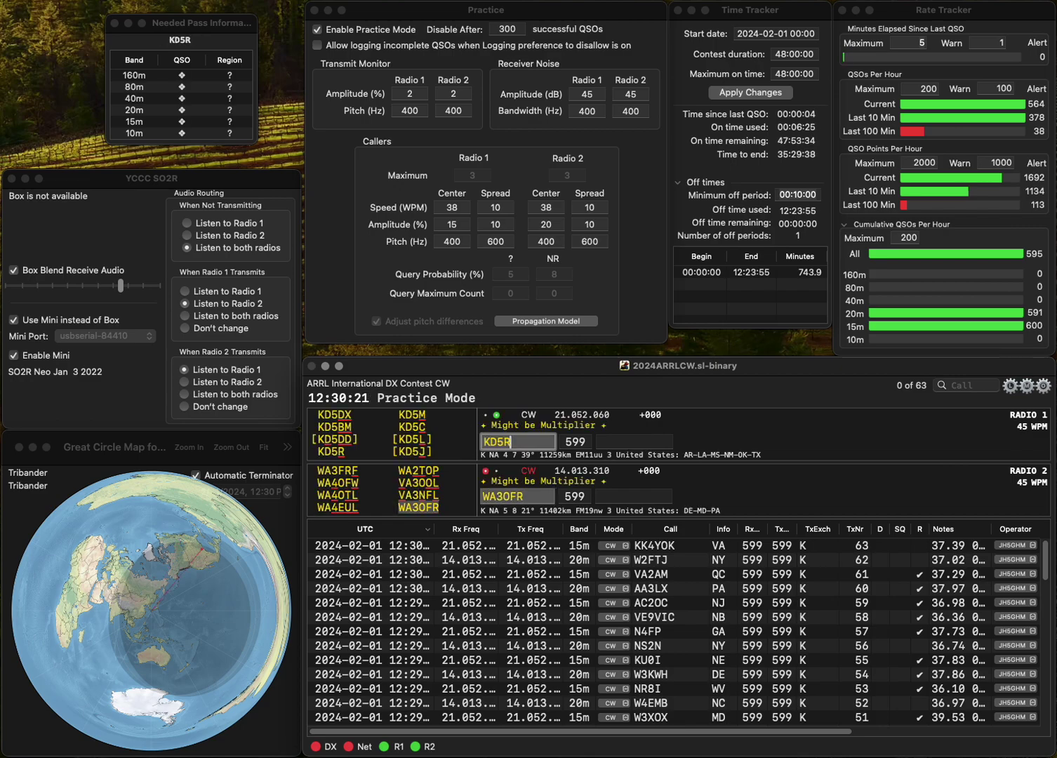
key(Return)
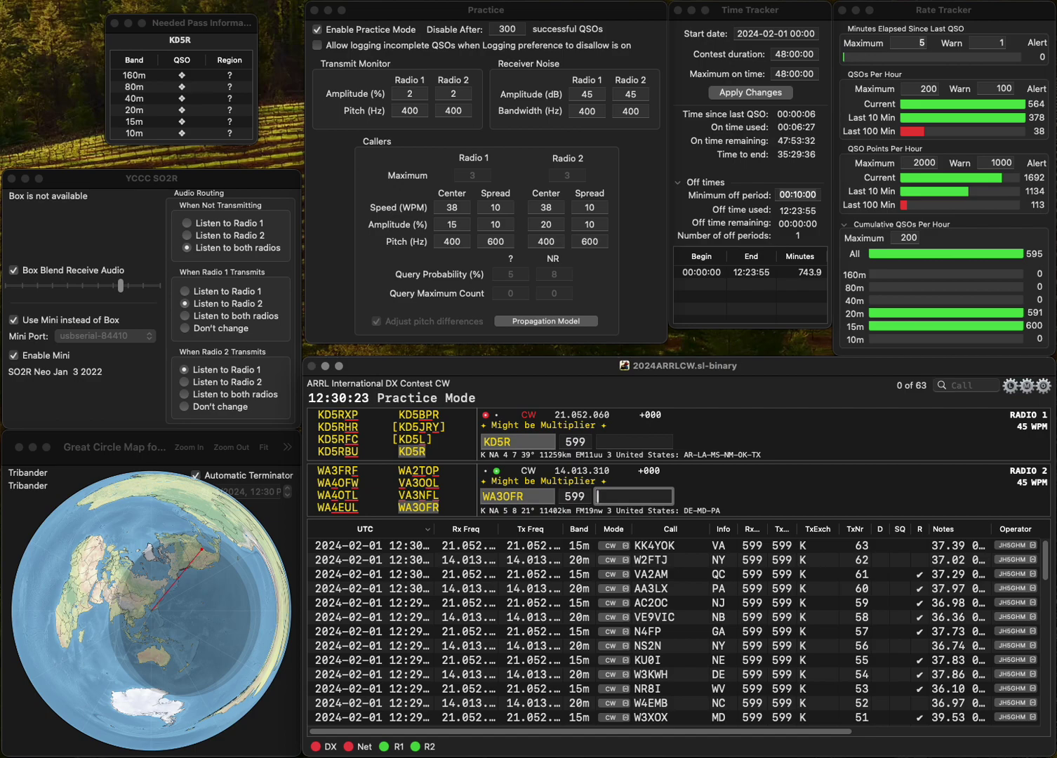
key(Return)
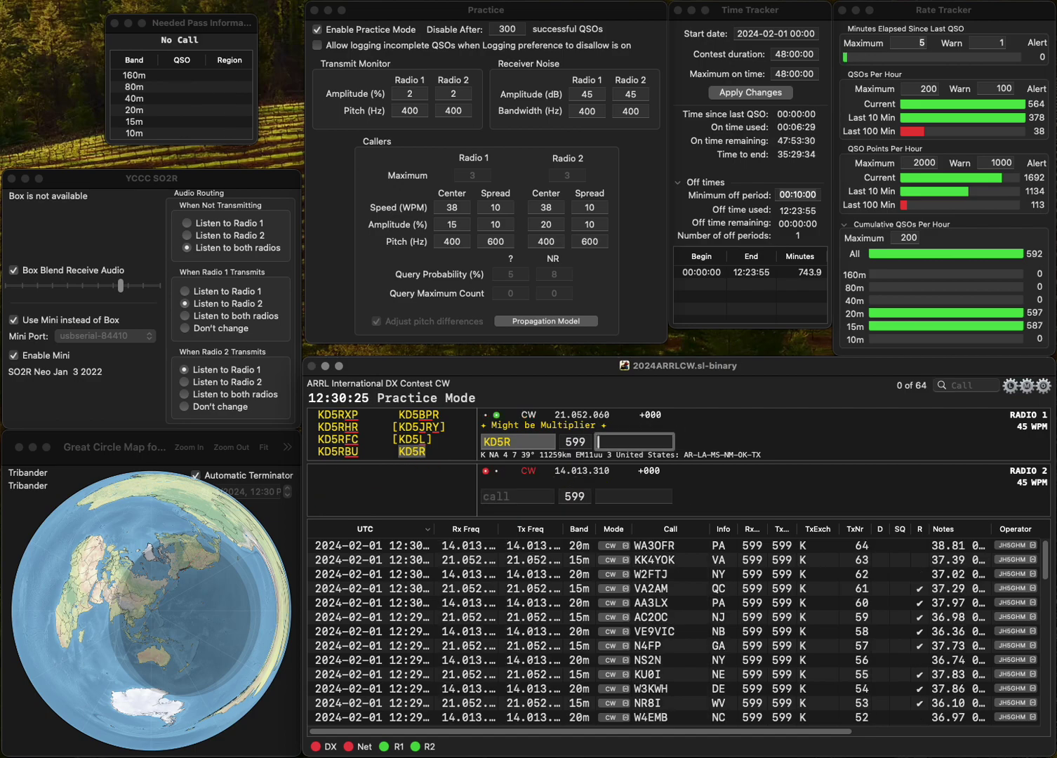
key(Return)
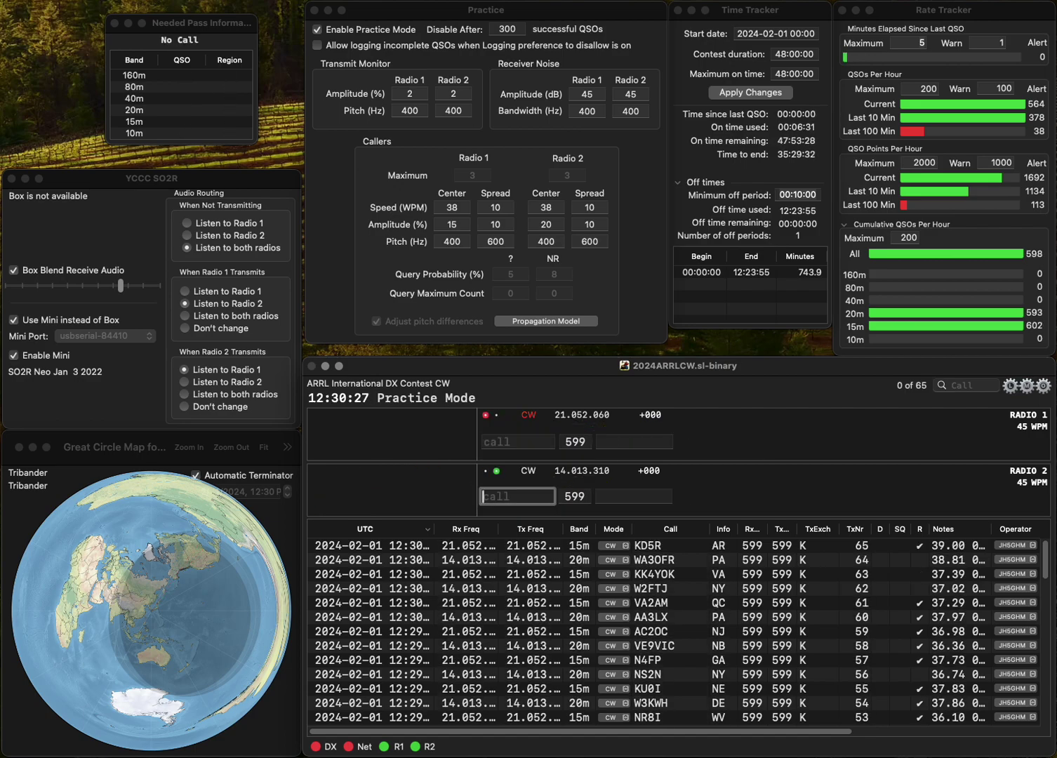
Log W6JU on the second radio with exchange CA.
text(W6JU)
key(Return)
text(KN)
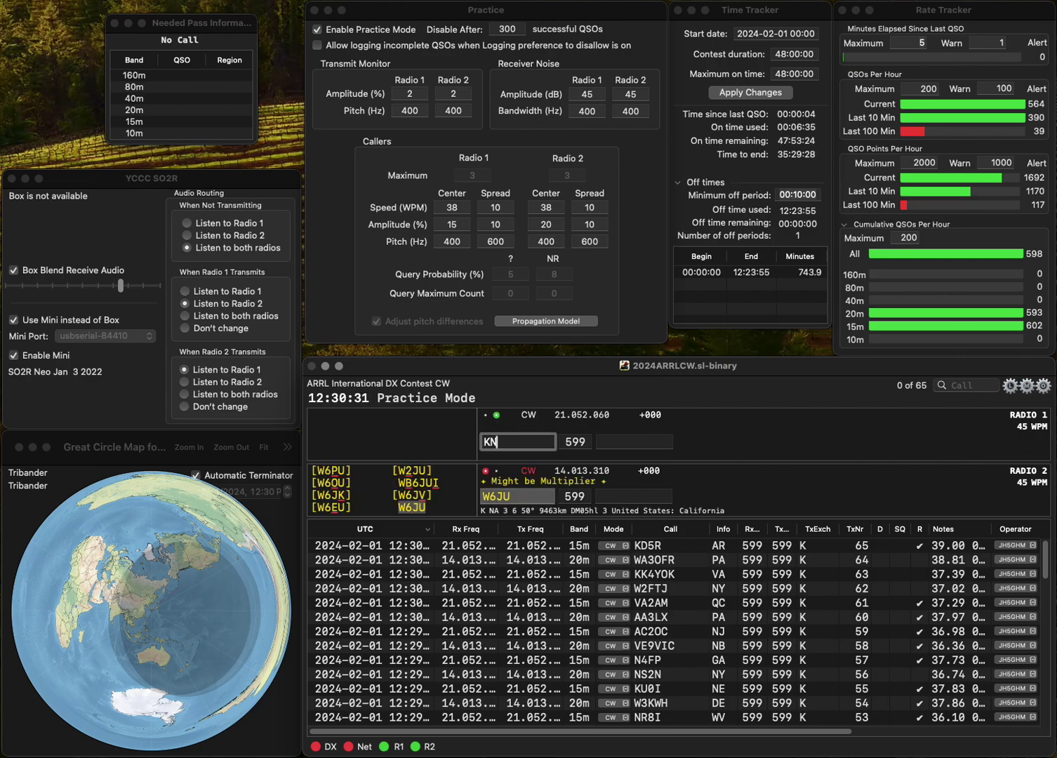
text(4I)
key(Return)
key(space)
key(space)
text(CA)
key(Return)
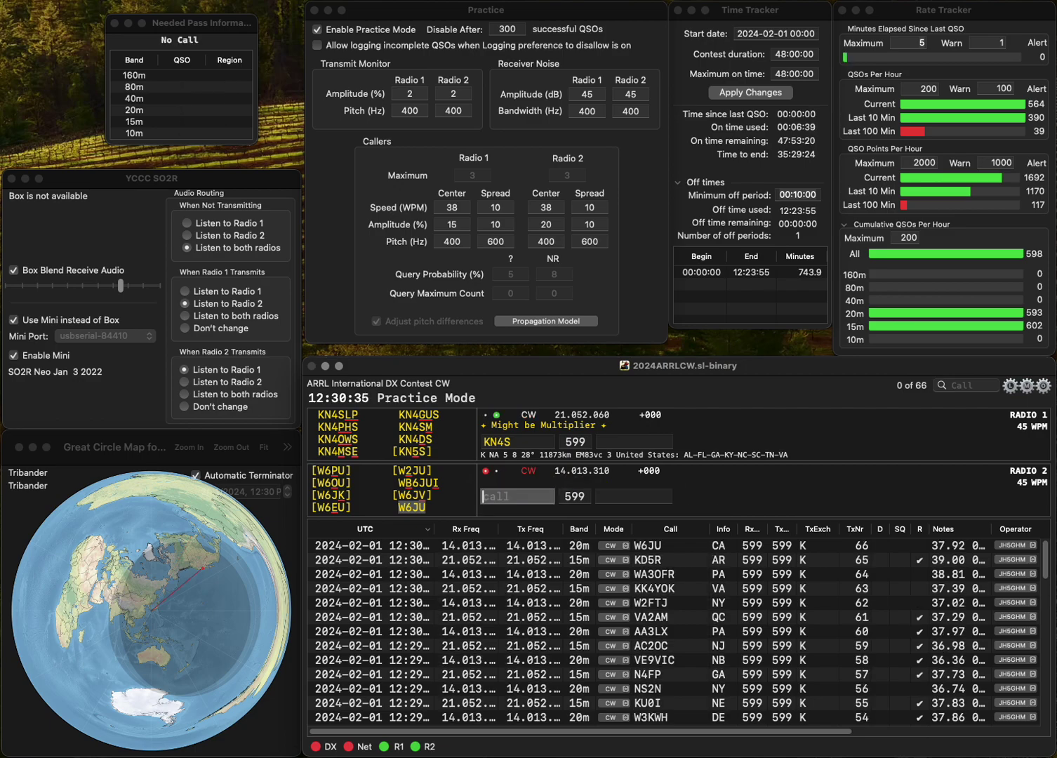
key(BackSpace)
key(BackSpace)
text(5S)
key(Return)
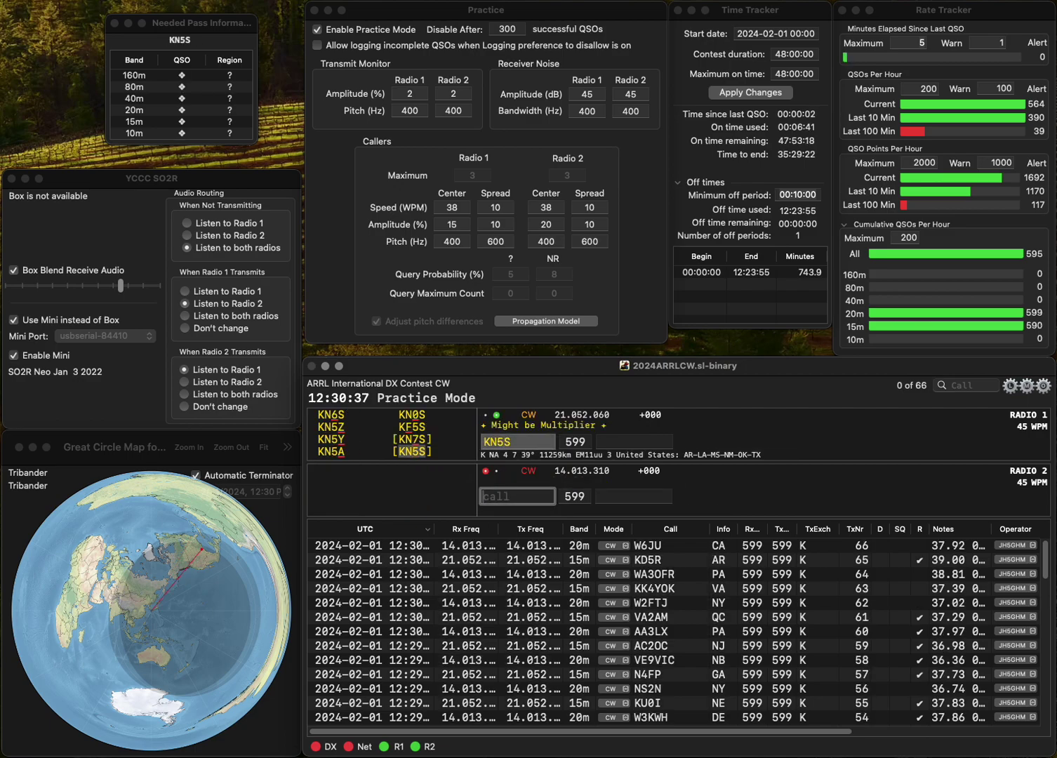
text(KQ)
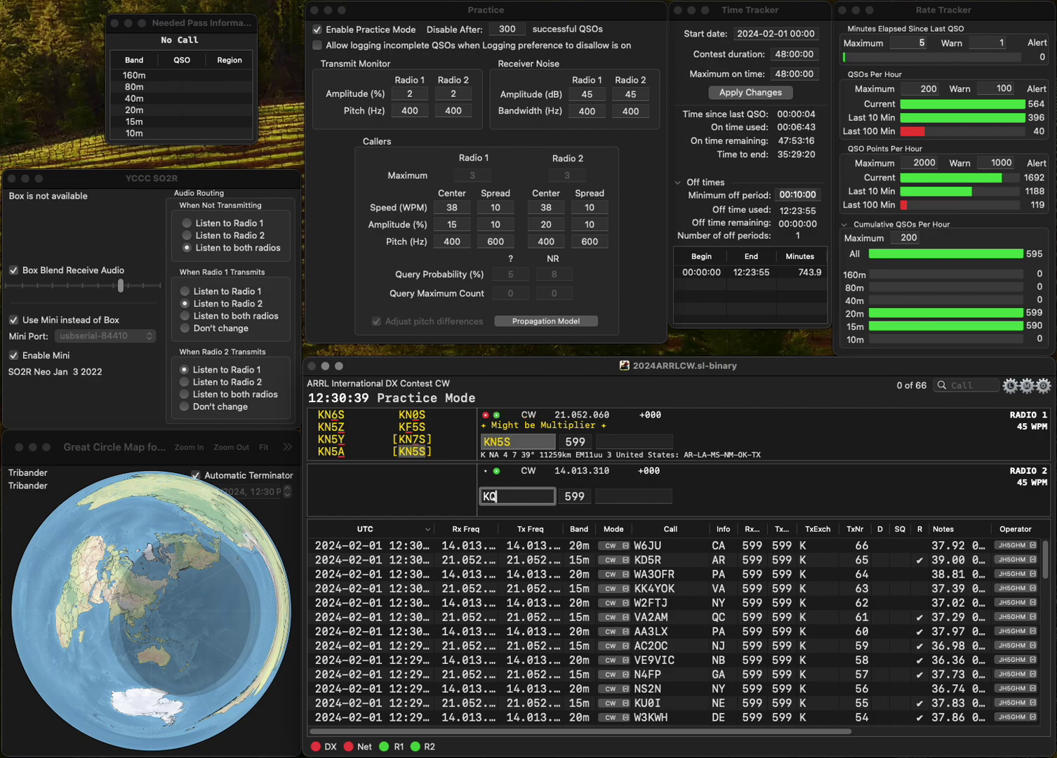
text(0C)
key(Return)
text(A)
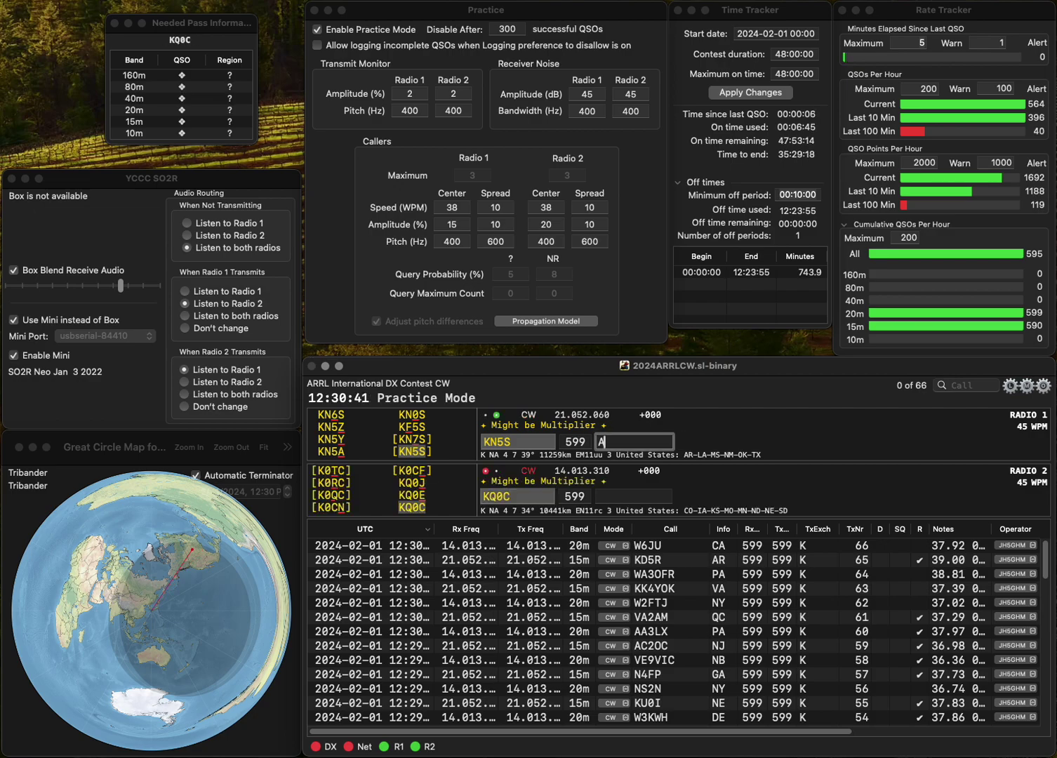
text(R)
key(Return)
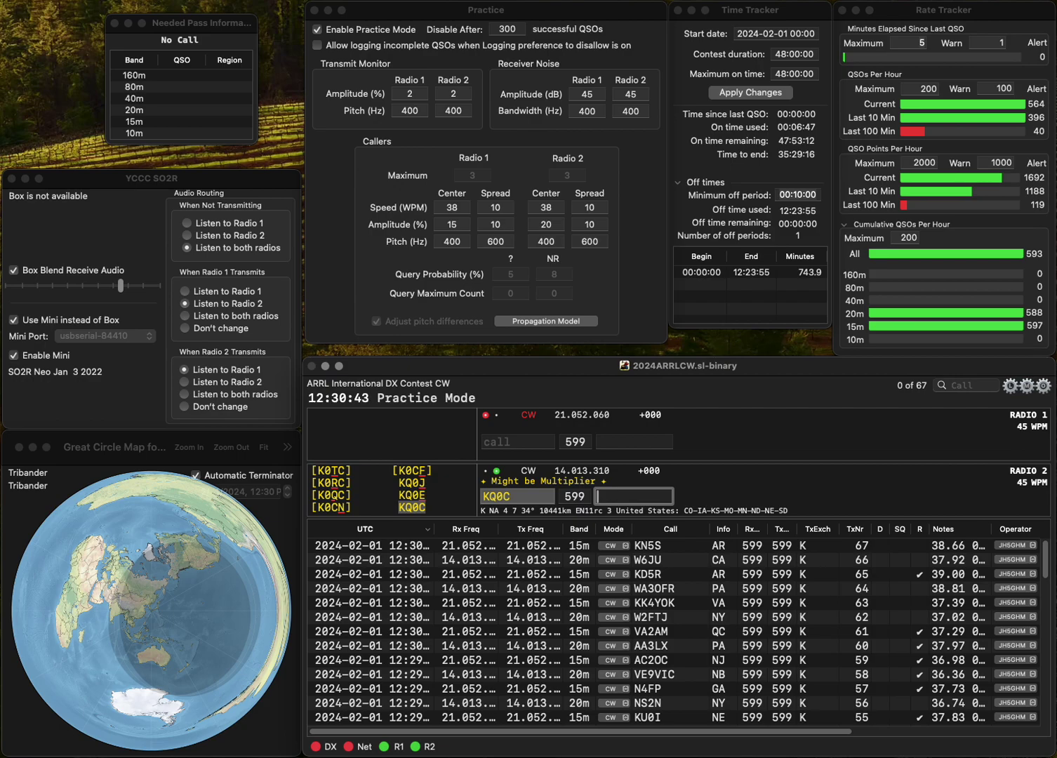
text(IA)
key(Return)
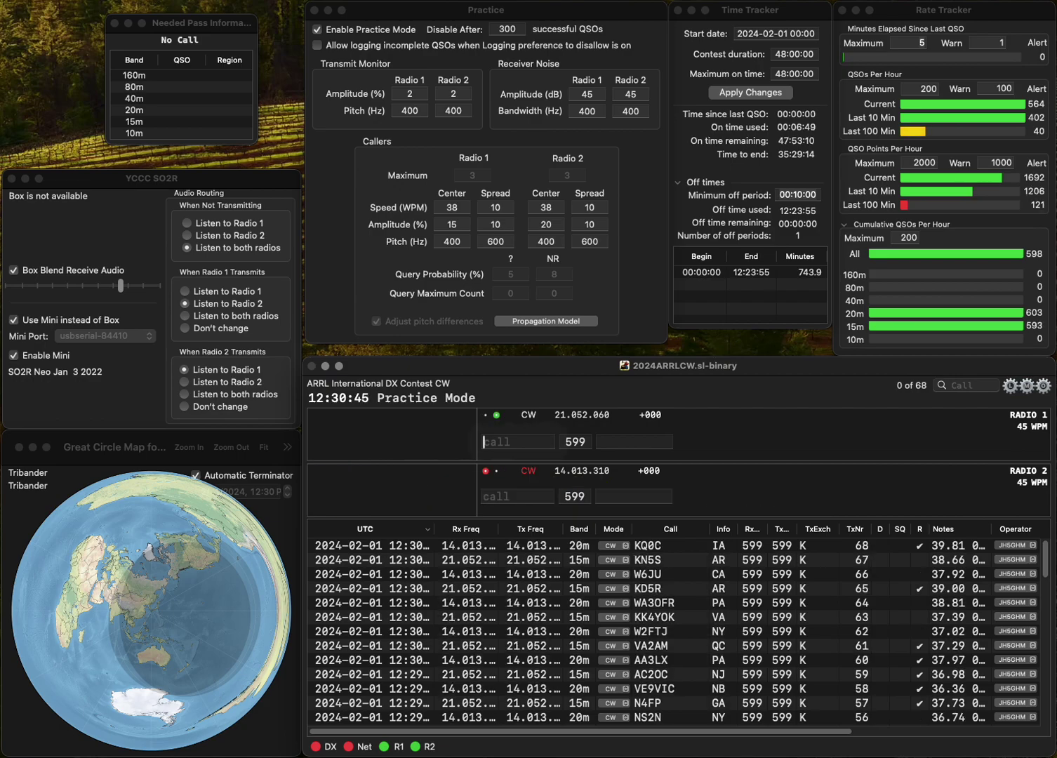
Log W6APH with CA as QSO 69 while calling KI4PNF on the second radio.
text(W6R)
key(BackSpace)
text(APH)
key(Return)
text(KI4PNF)
key(Return)
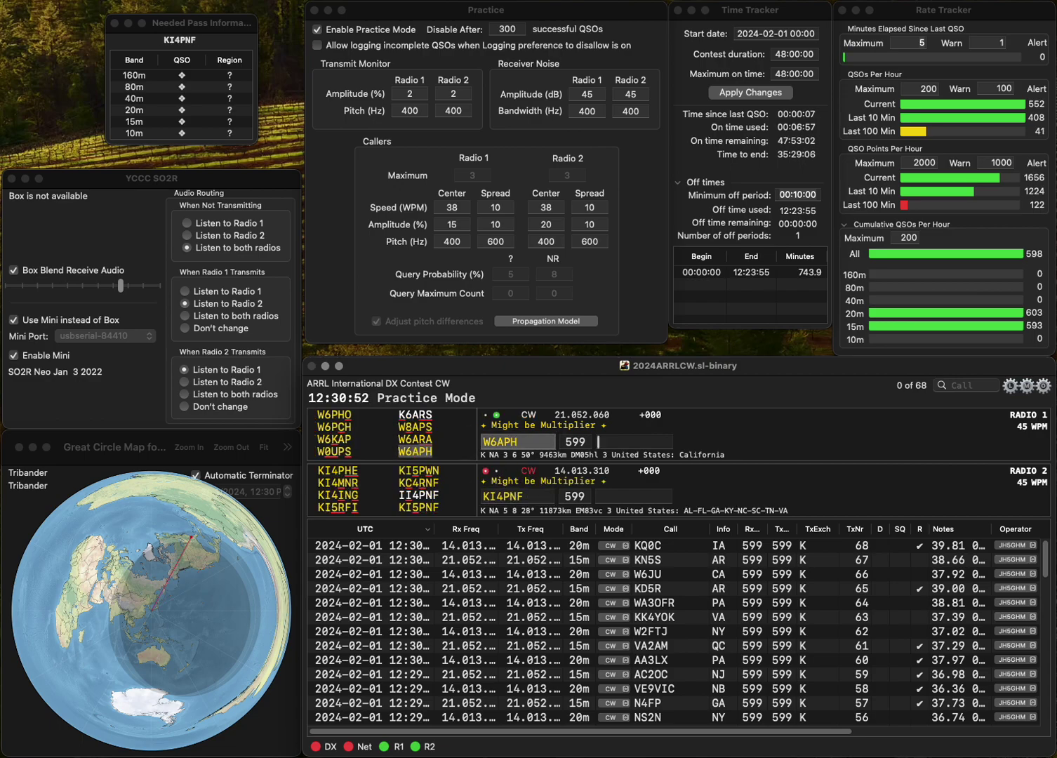
key(Return)
key(space)
key(space)
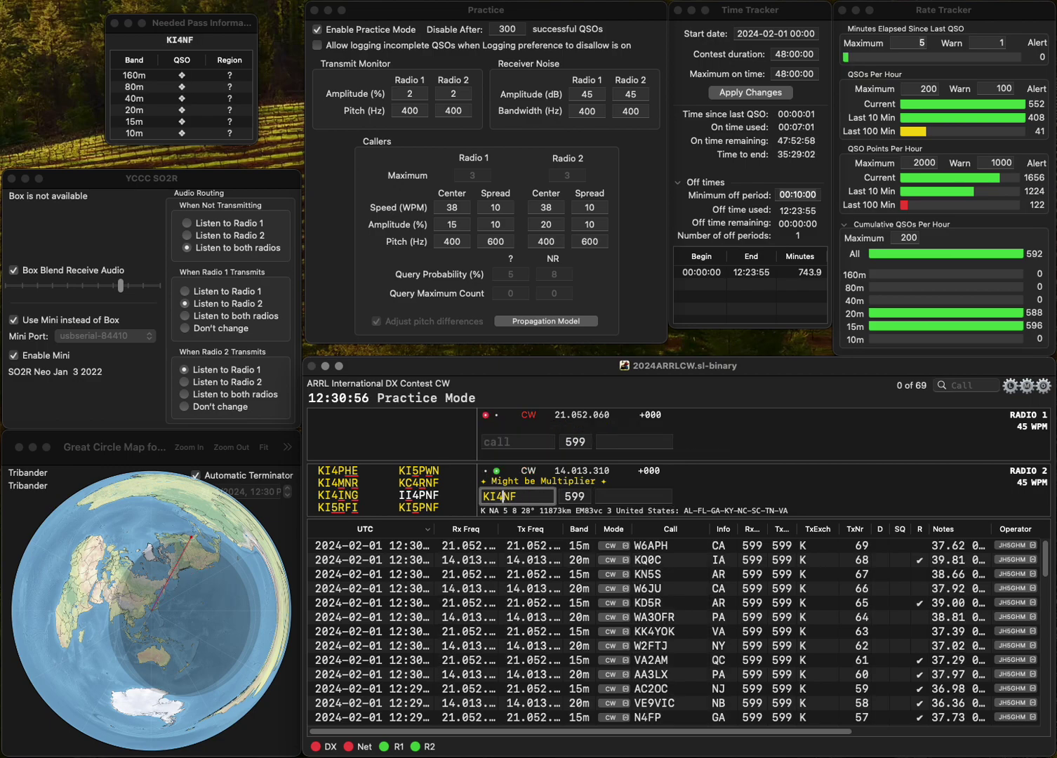
text(5)
key(BackSpace)
text(5P)
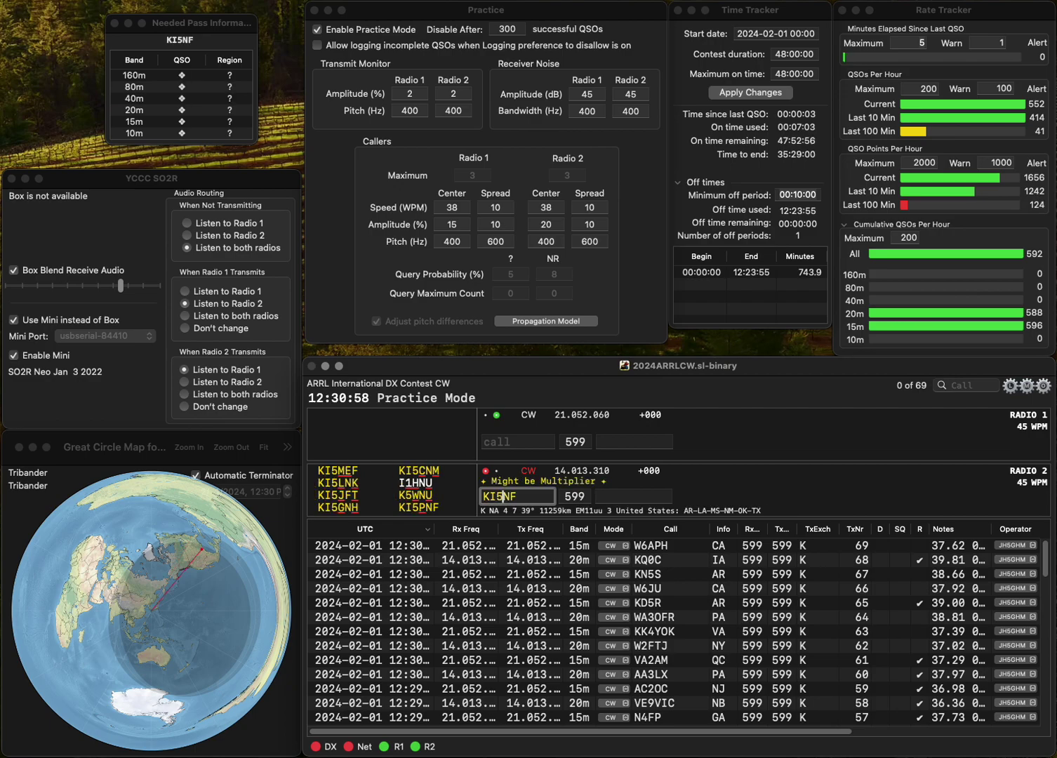
key(Return)
text(K)
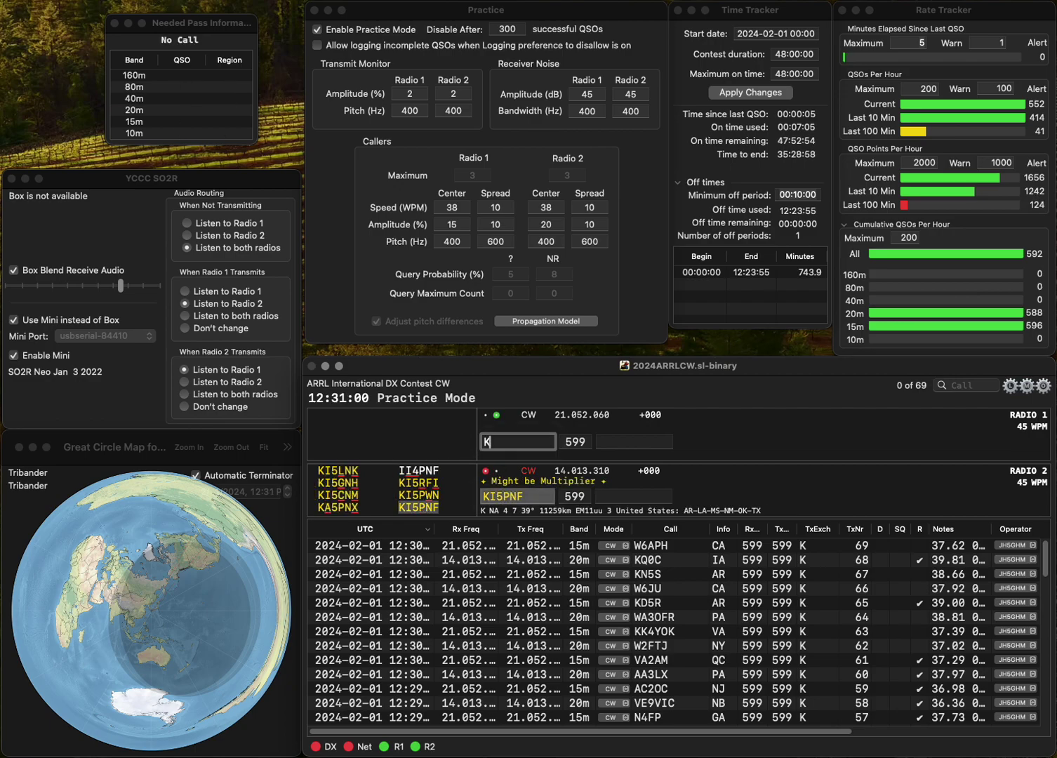
text(A3GM)
key(Return)
key(Return)
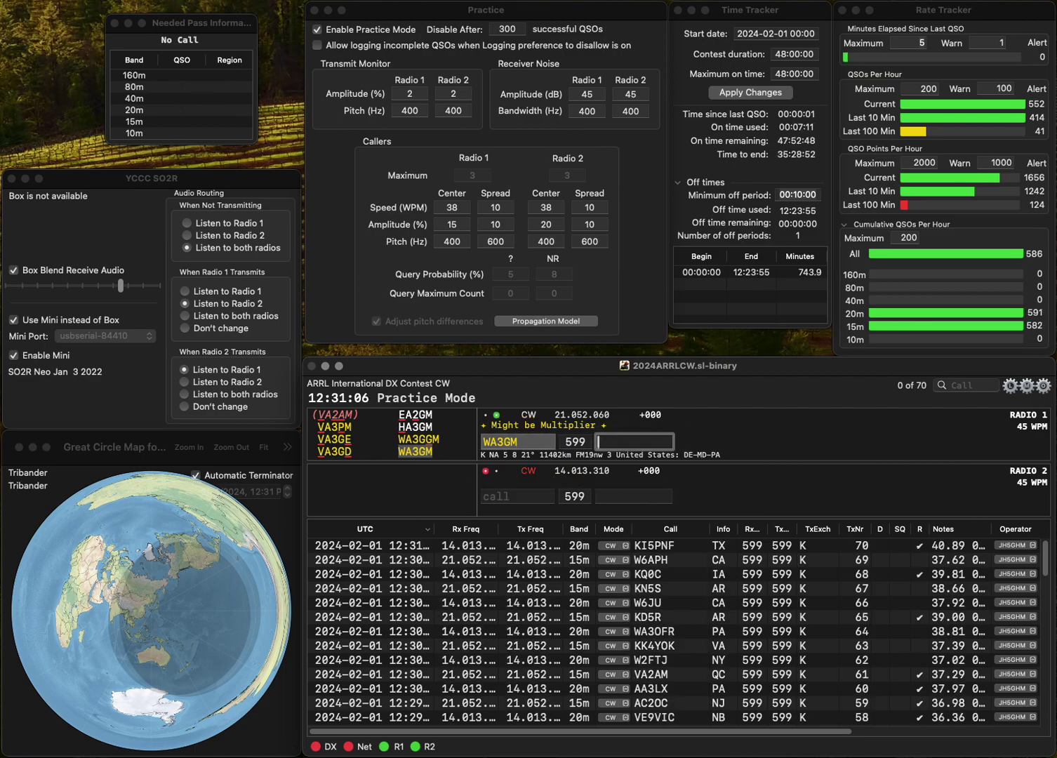
text(DE)
key(Return)
text(KG7FQB)
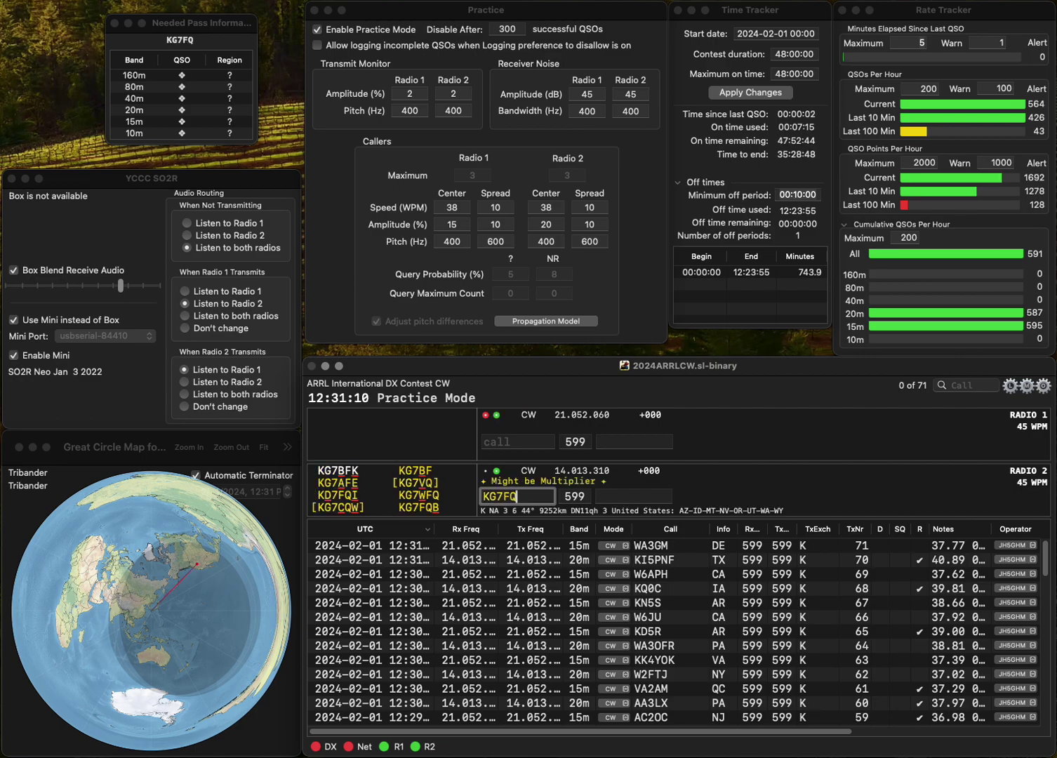
key(Return)
text(KG50A)
key(Return)
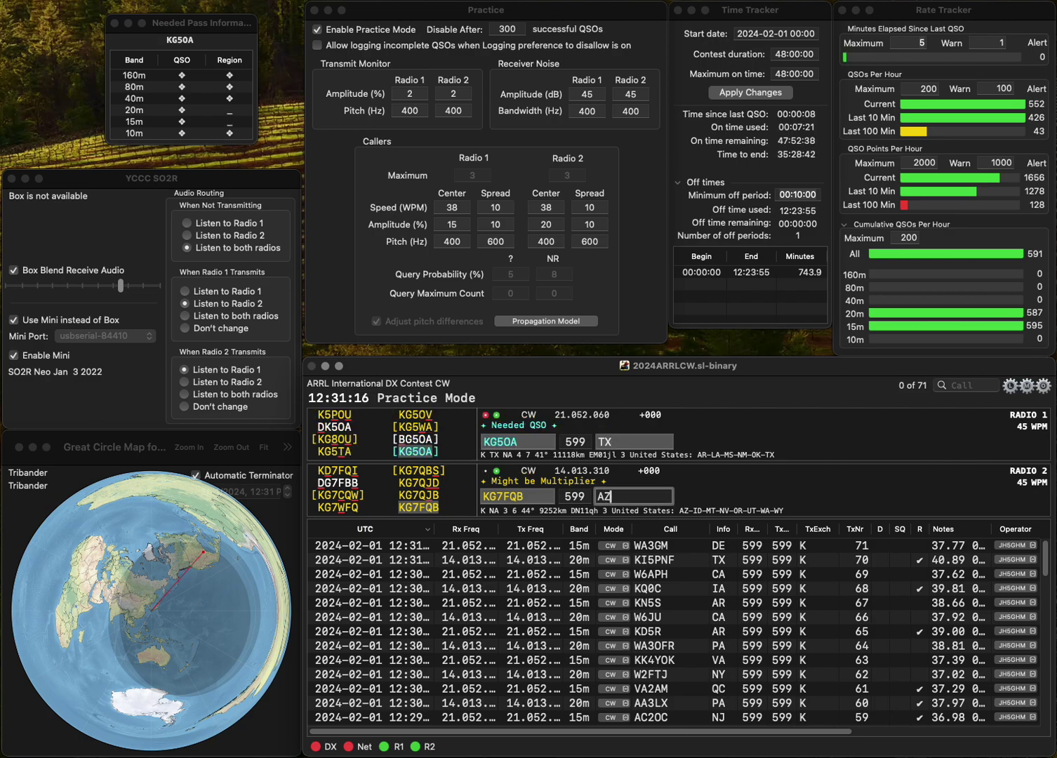
key(Return)
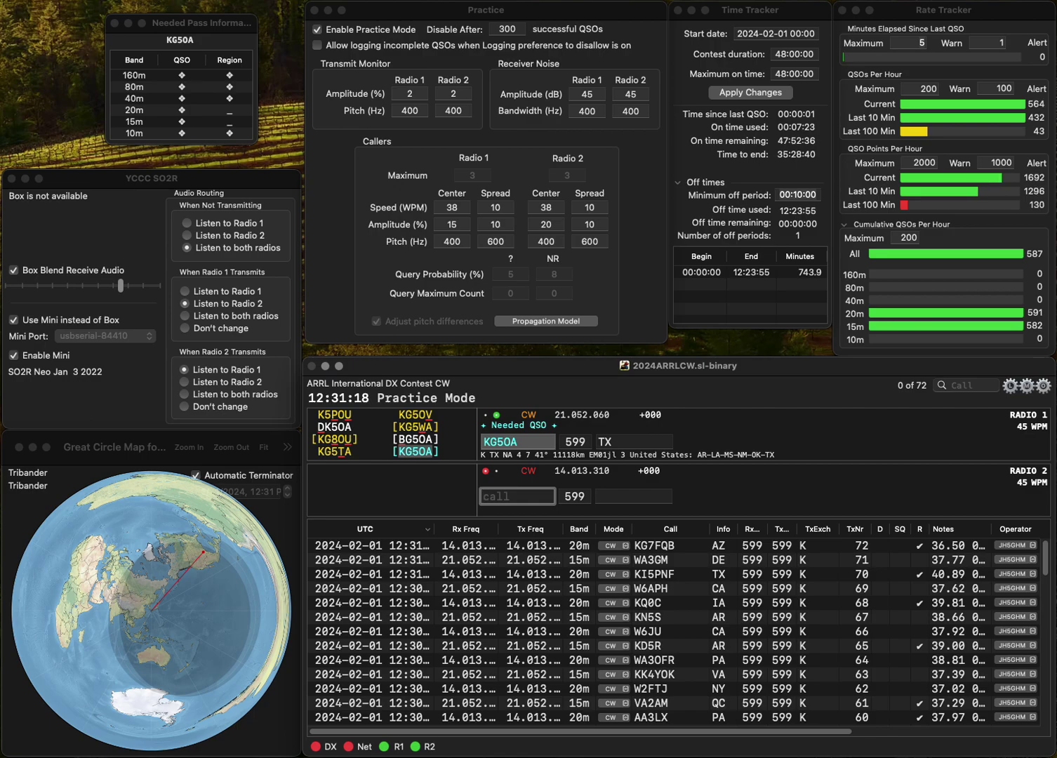
key(Return)
Log N0AT with MN and KX3Y with KY after correcting KX2Y, then start the next call.
text(KX2Y)
key(Return)
text(N0AT)
key(Return)
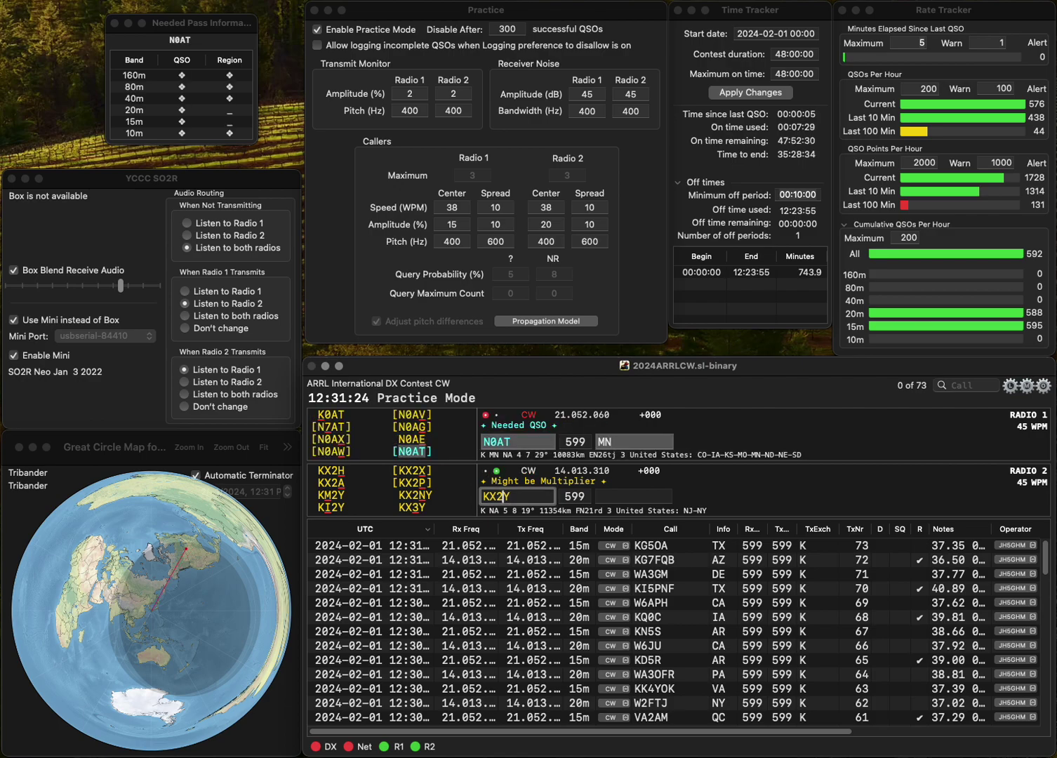
key(BackSpace)
text(3)
key(Return)
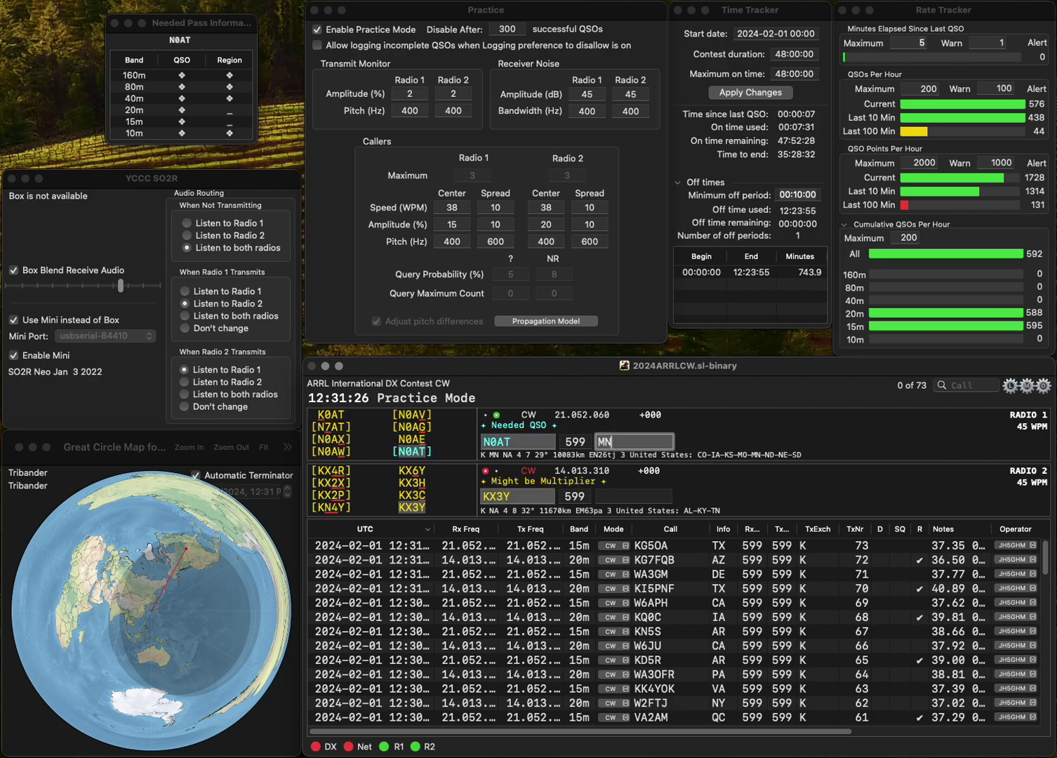
key(Return)
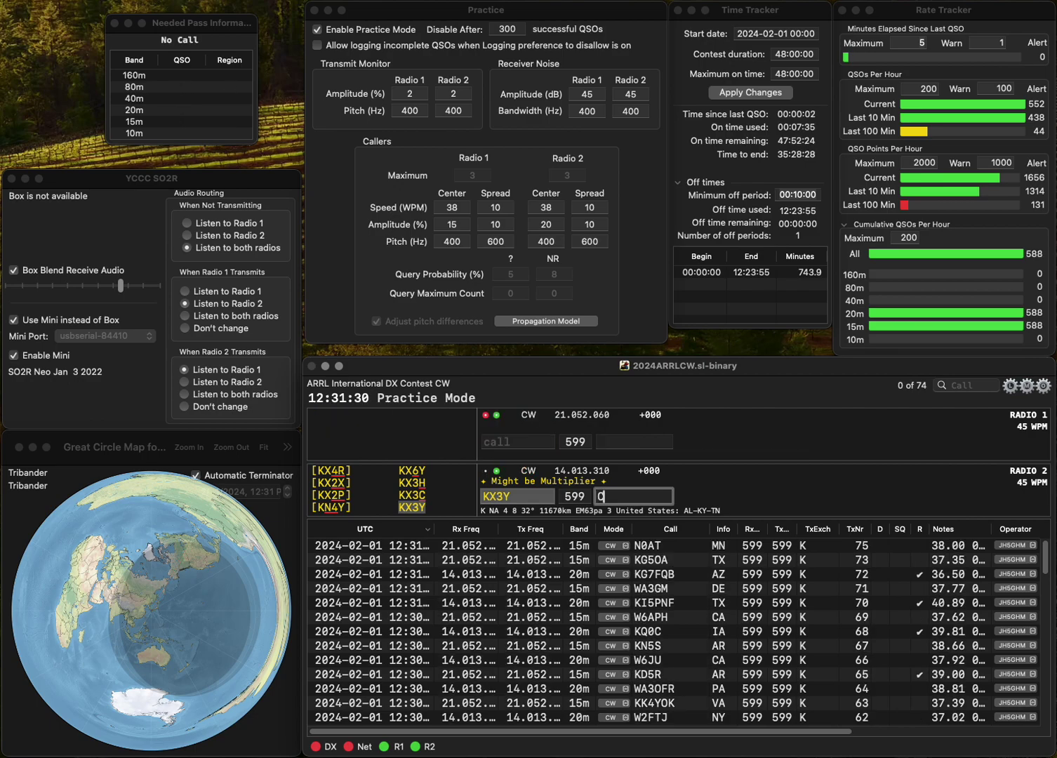
key(Return)
text(KE4)
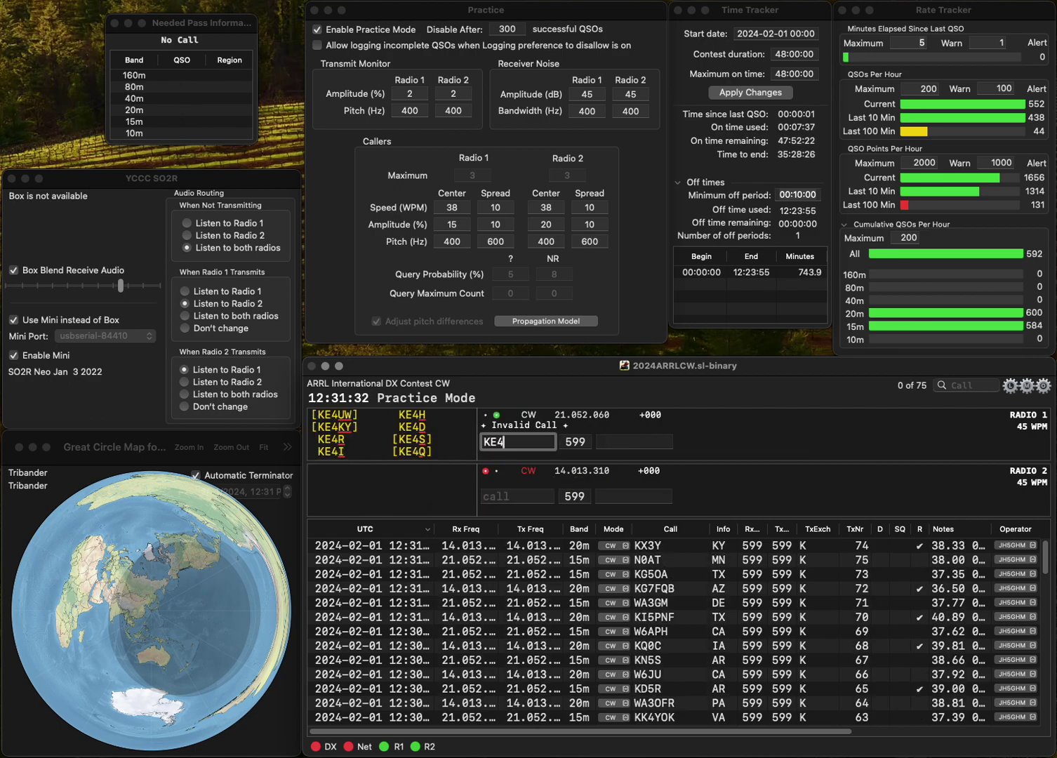
text(WPKH)
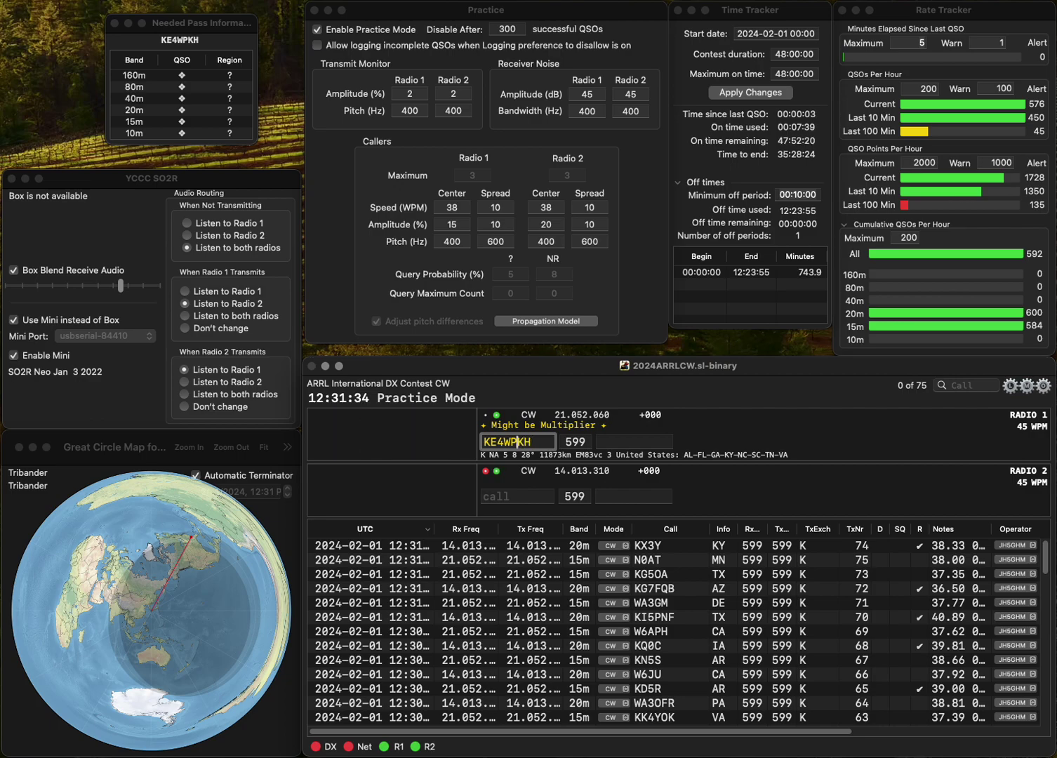
key(BackSpace)
key(Return)
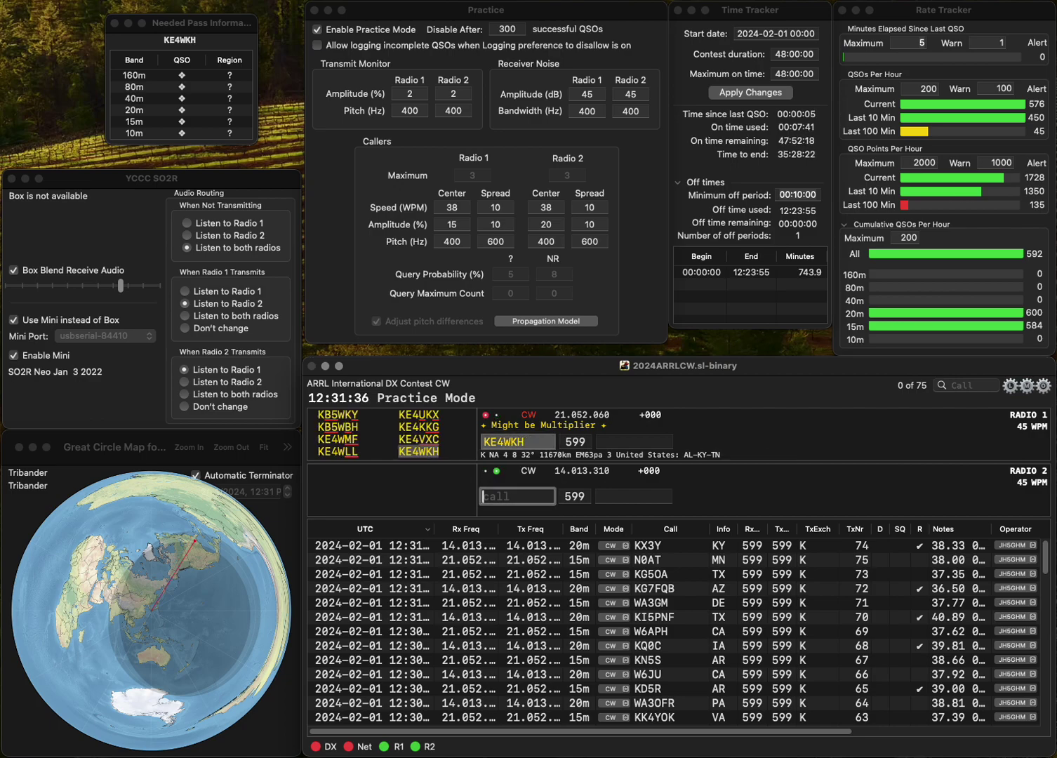
text(KE4PE)
key(Return)
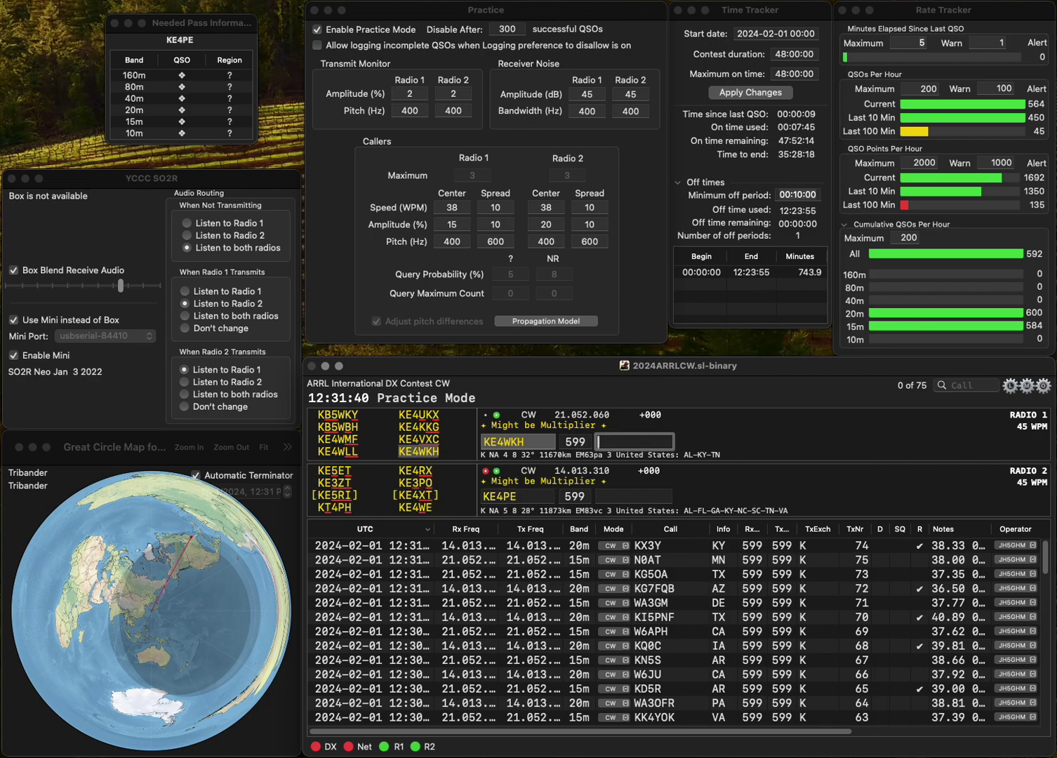
key(Return)
key(BackSpace)
key(BackSpace)
text(WE)
key(Return)
text(K4LEJ)
key(Return)
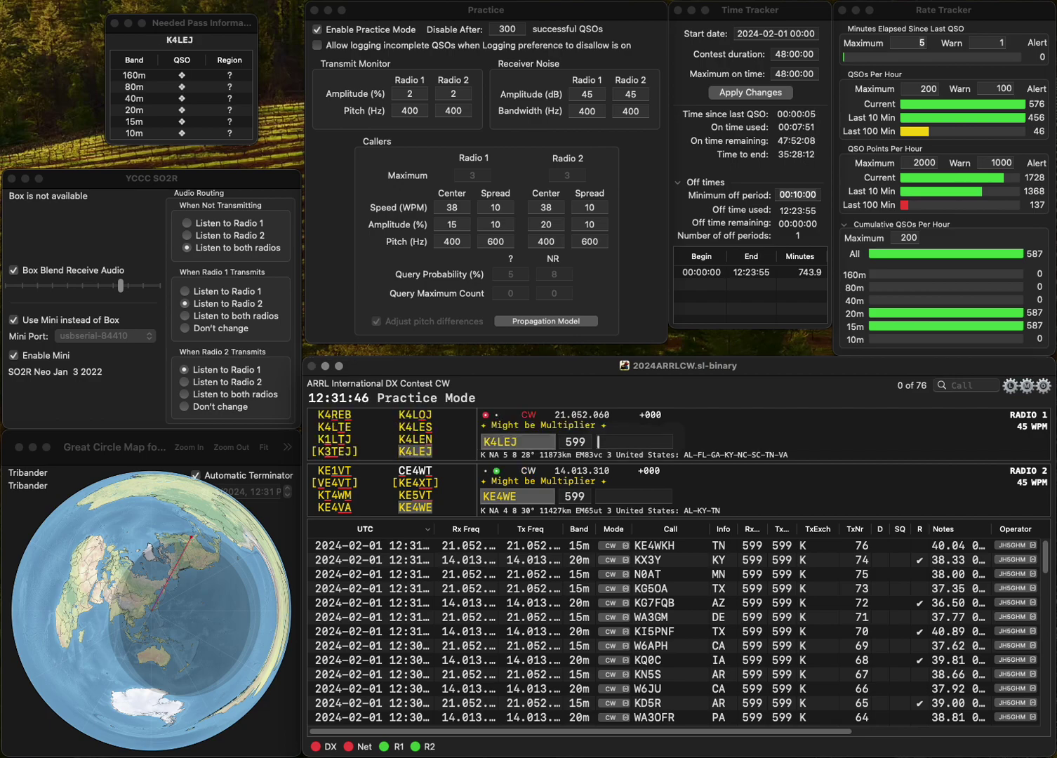
text(TN)
key(Return)
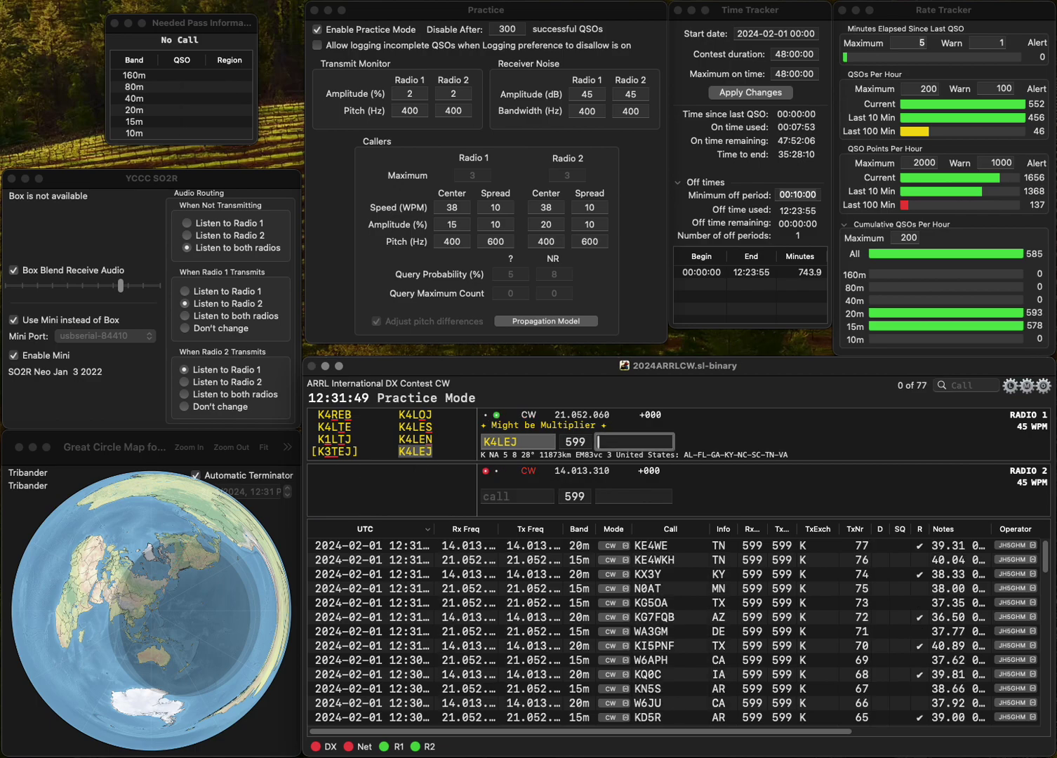
text(NC)
key(Return)
text(VA)
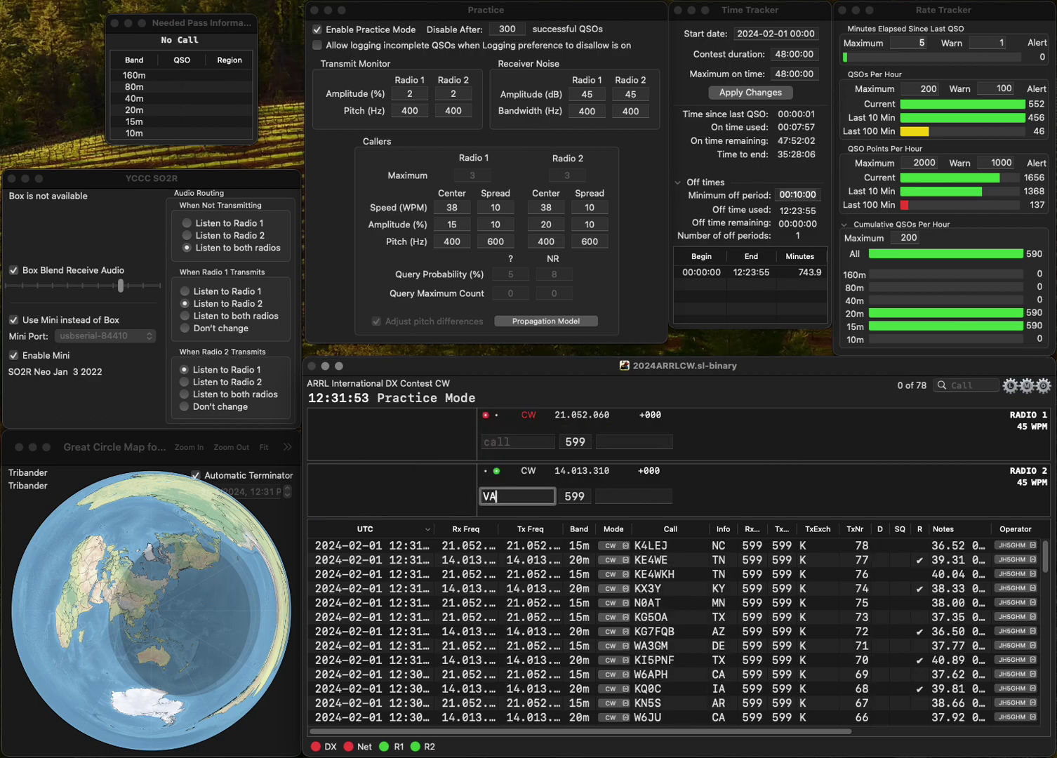
text(7ADI)
key(Return)
text(N3AM)
key(Return)
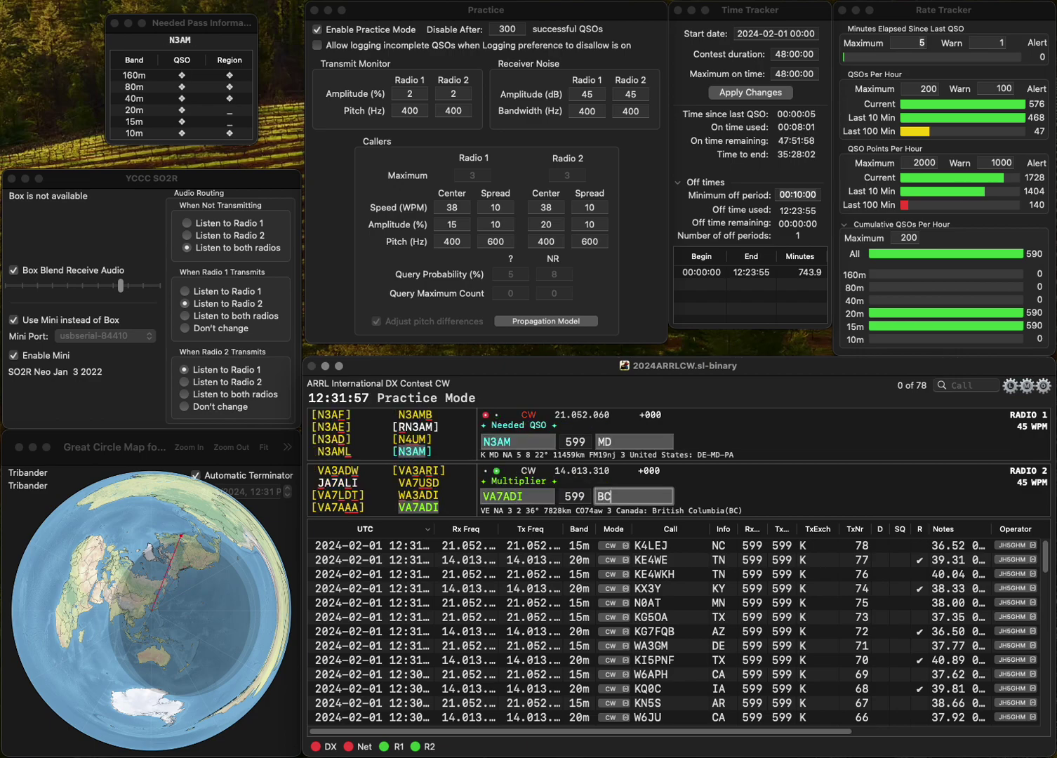
key(Return)
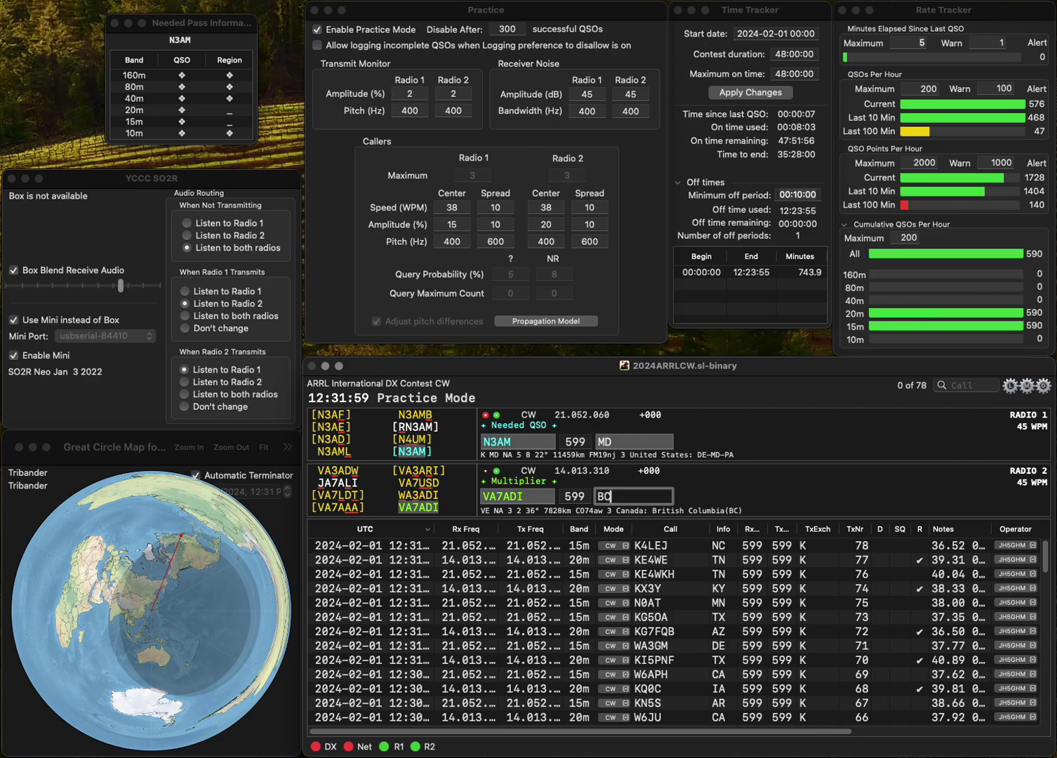
key(Return)
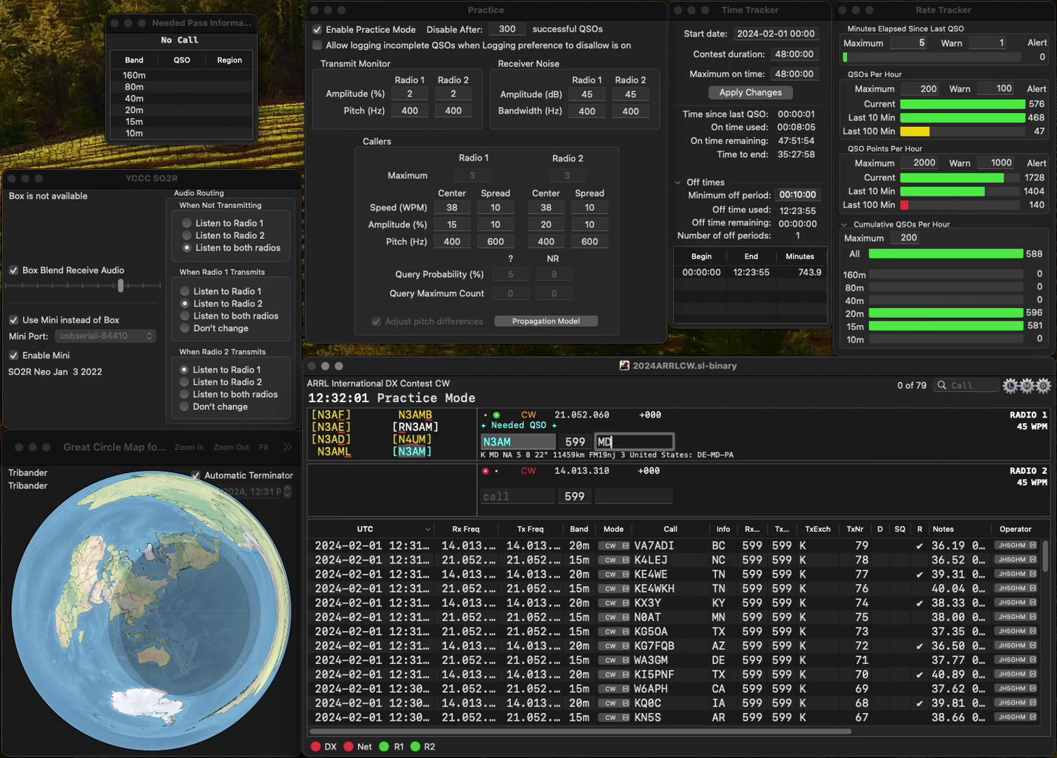
Call VE9XX on radio 2 and log AD2CC with exchange NY.
text(VE)
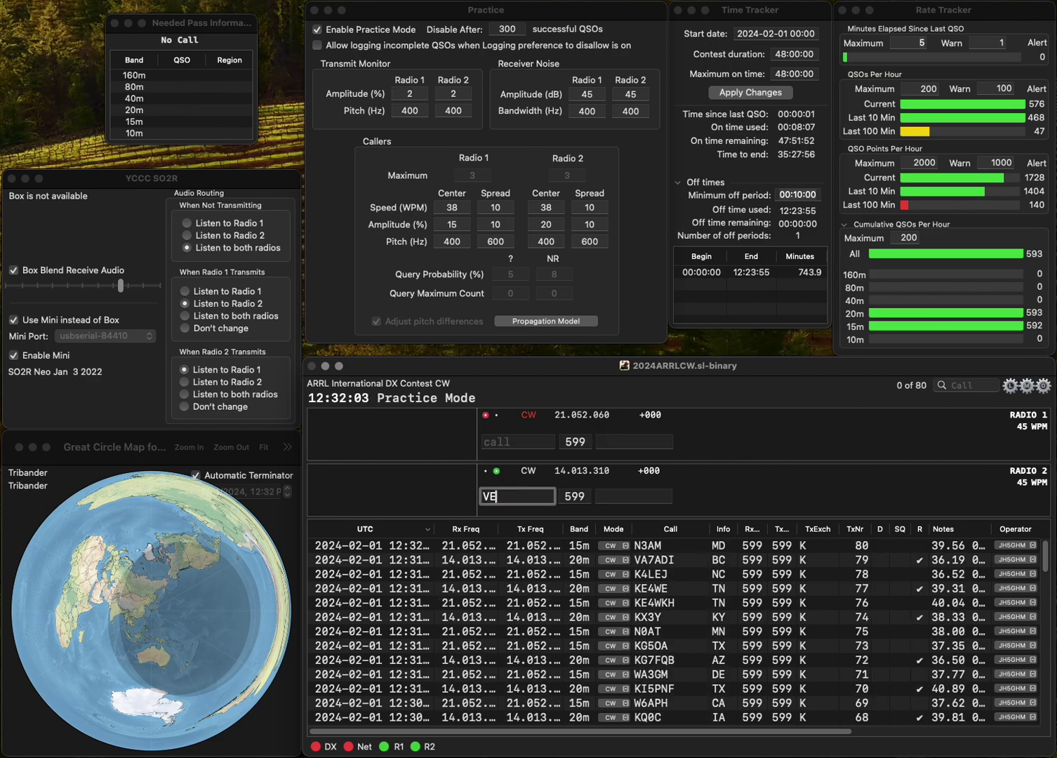
text(9XX)
key(Return)
text(AD2CC)
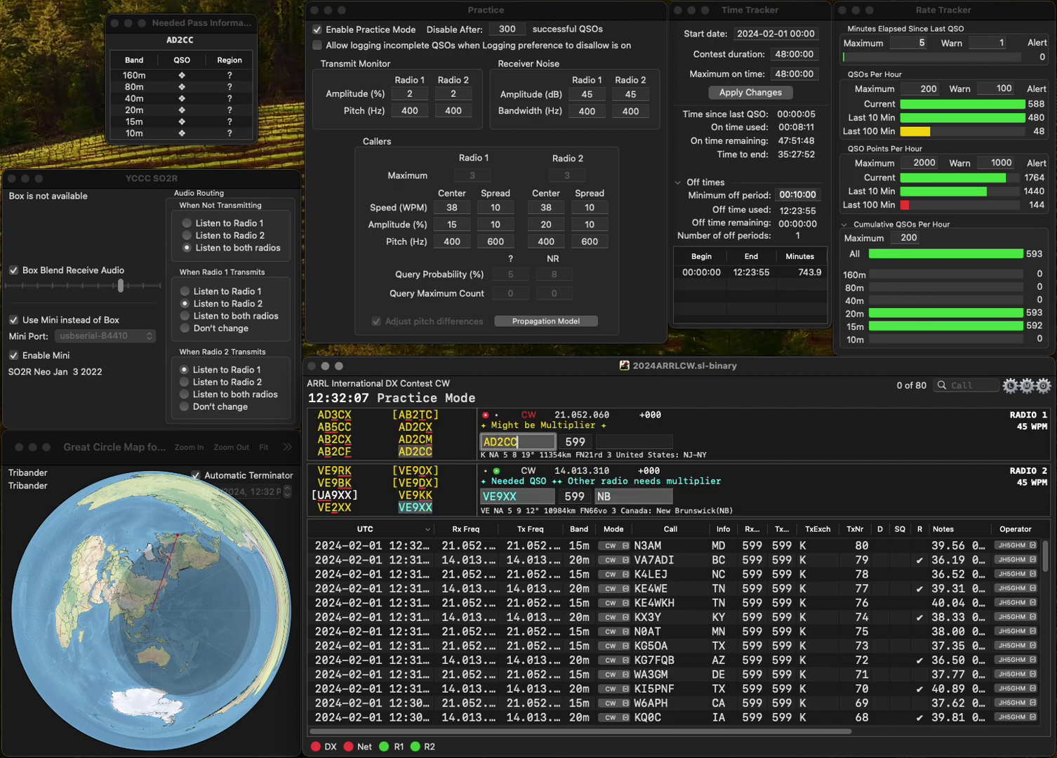
key(Return)
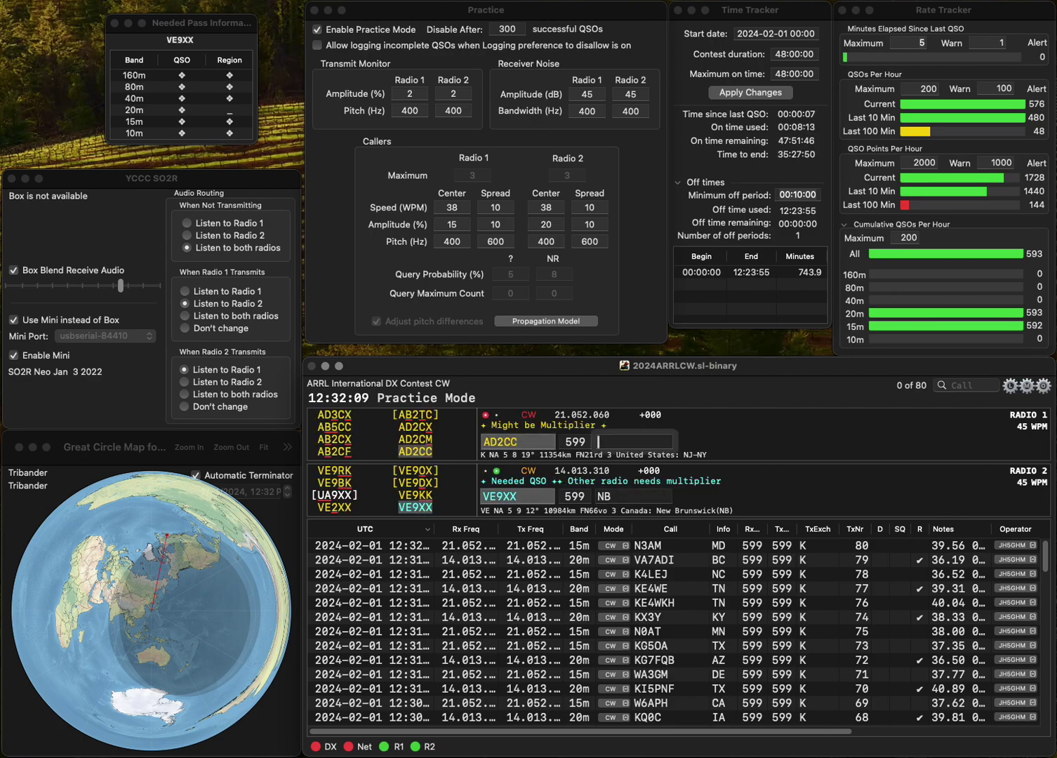
text(NY)
key(Return)
text(K8QKY)
key(Return)
text(KPCN)
key(Home)
key(Delete)
text(1)
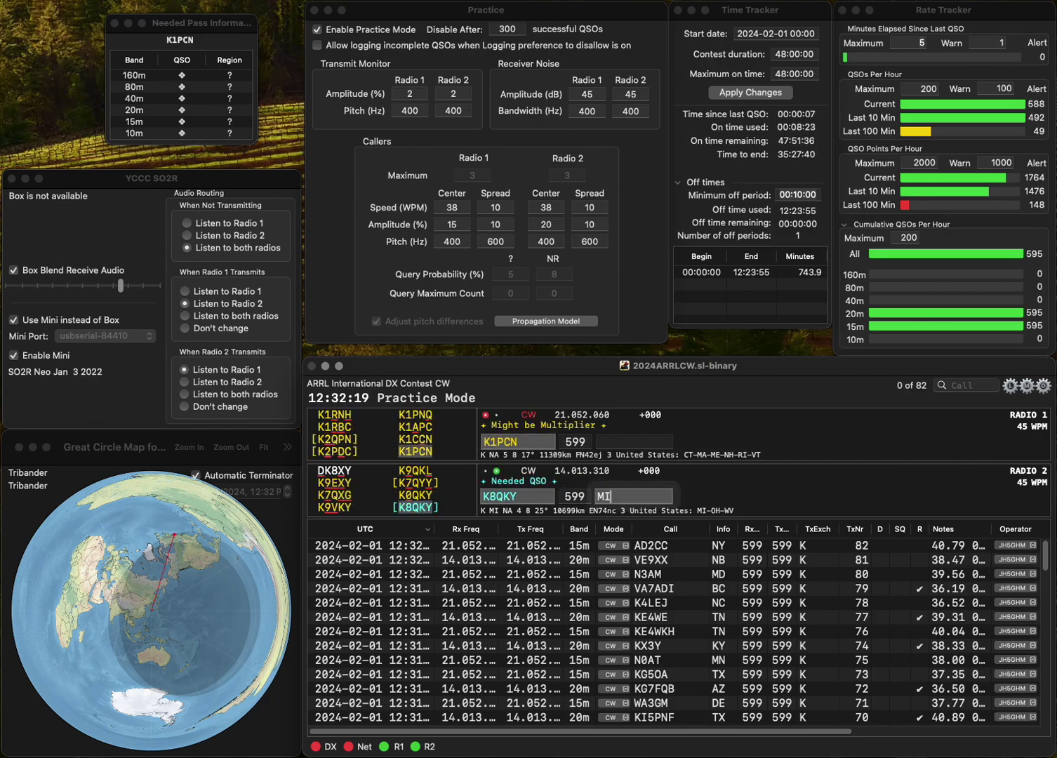
key(Return)
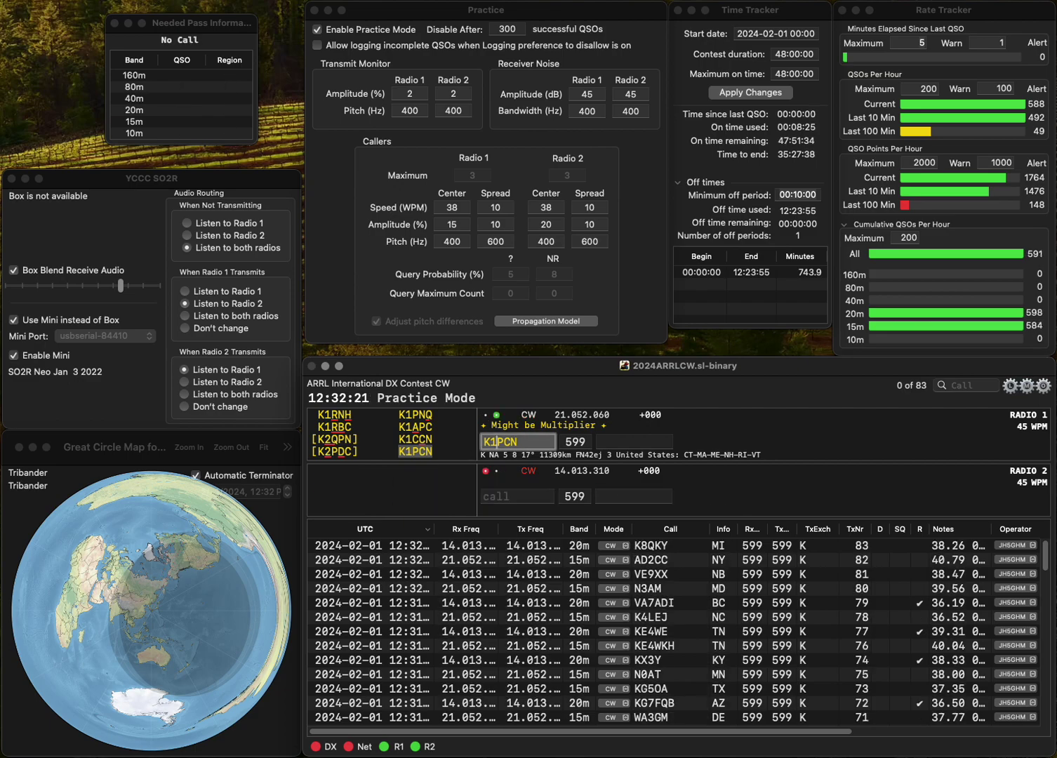
key(space)
text(V)
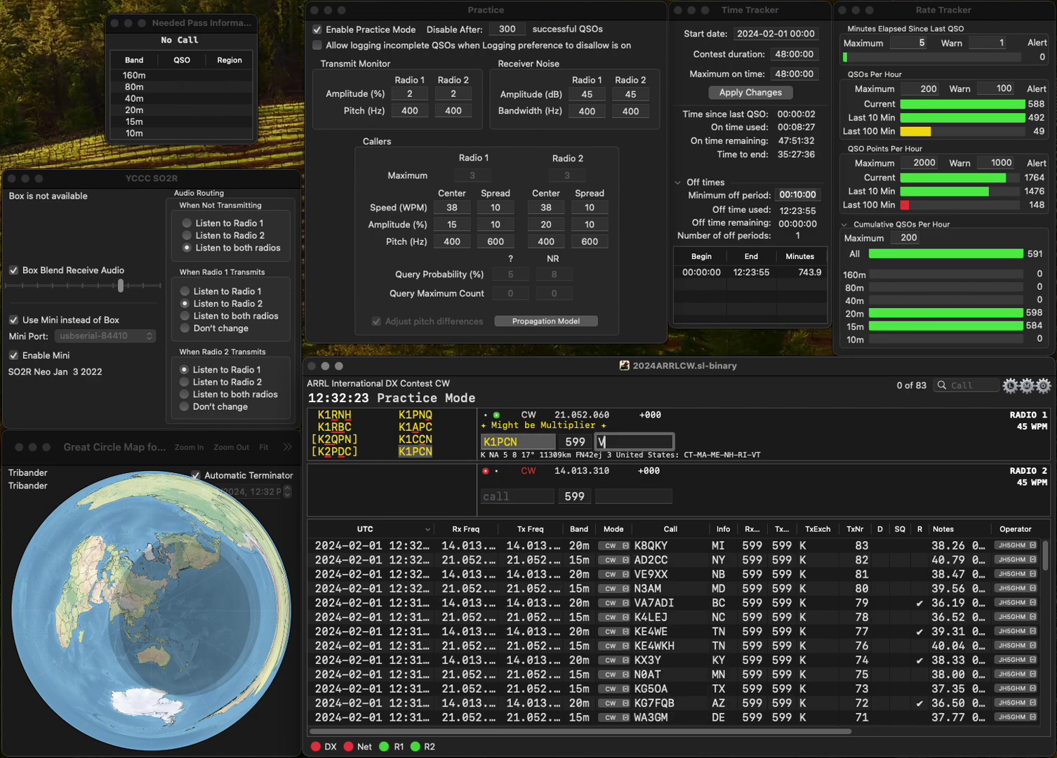
text(T)
key(Return)
text(W9LOM)
key(Return)
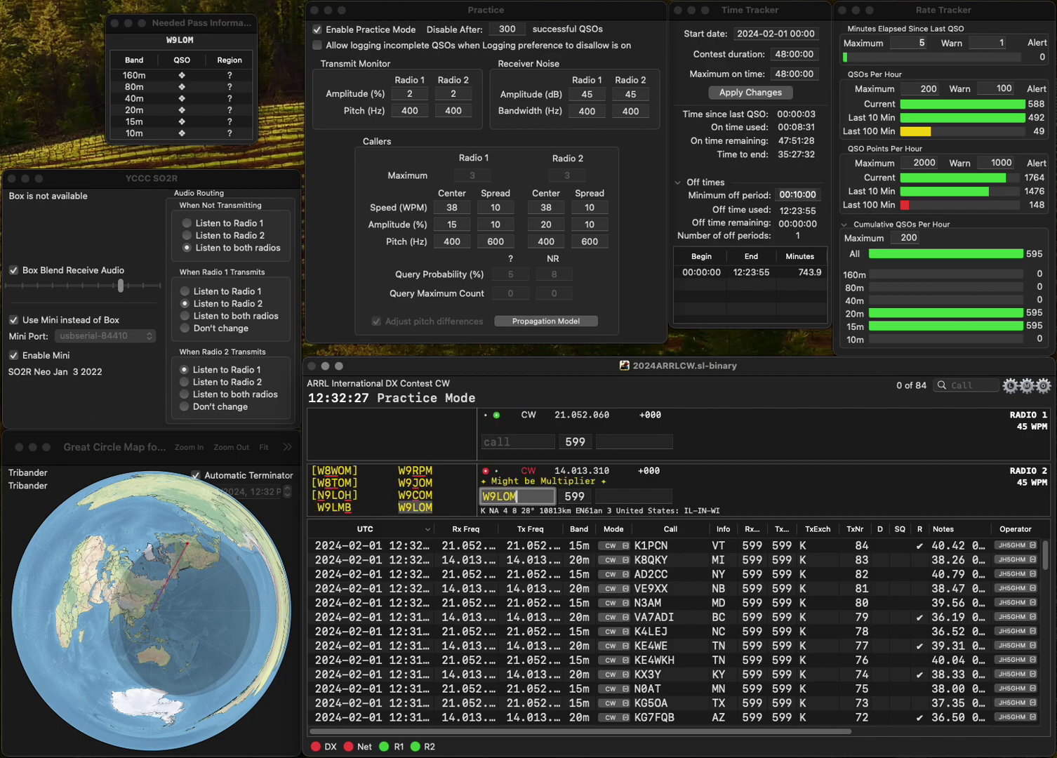
Log W9LOM on radio 2 while entering and correcting radio 1's call to W4ZXT.
text(GXT)
key(Home)
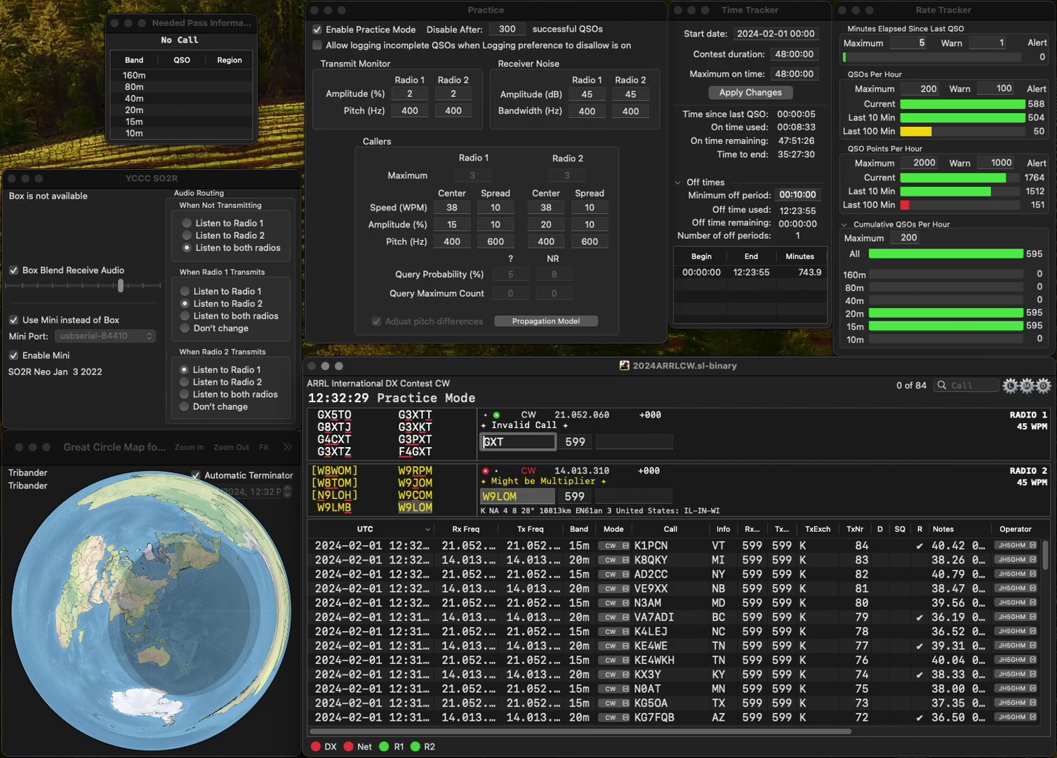
text(W4)
key(Return)
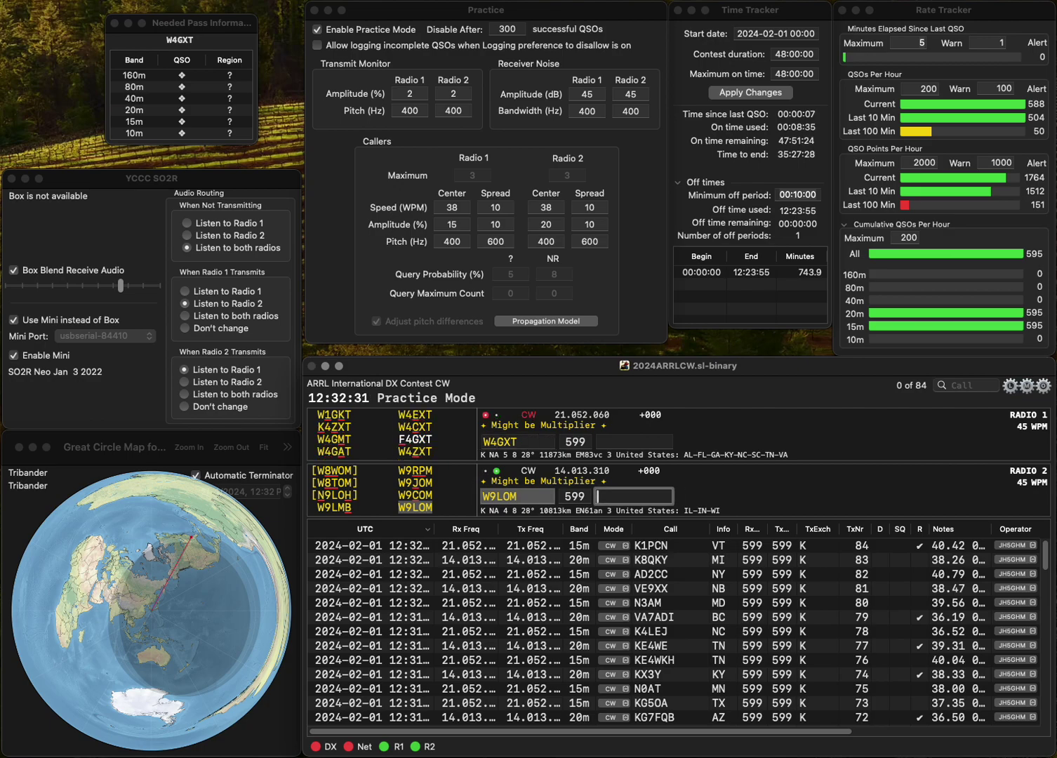
key(Return)
key(BackSpace)
text(Z)
key(Return)
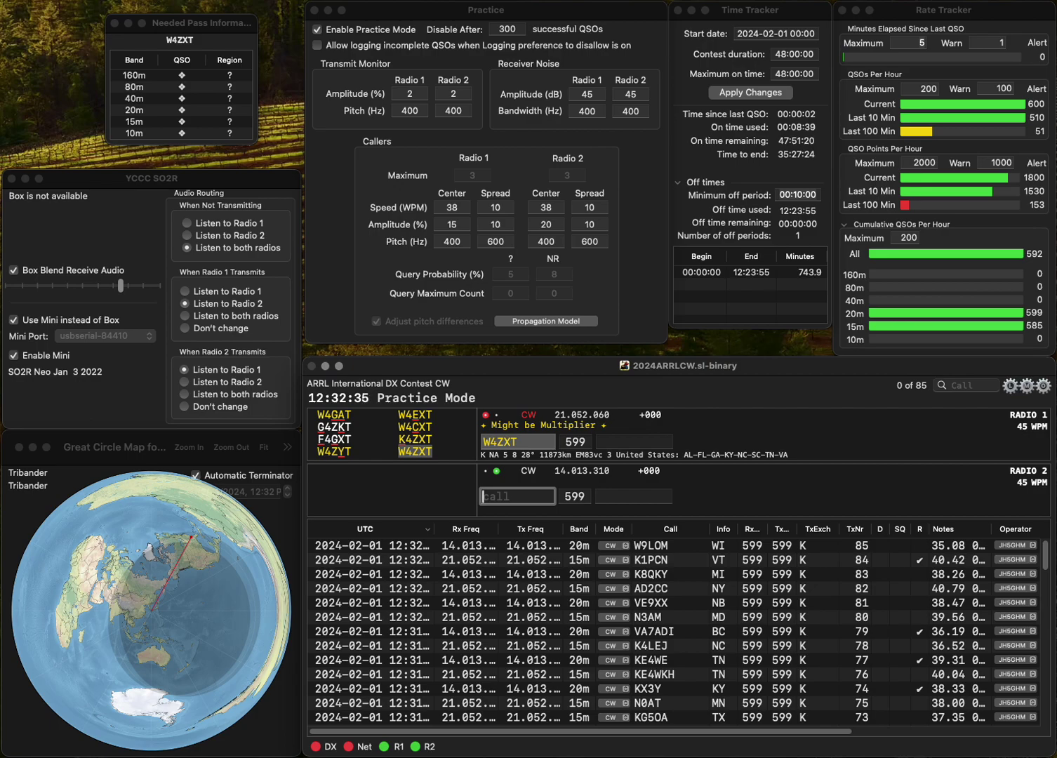
Call VY0PW on radio 2 and log it with corrected exchange SK.
text(VY0PW)
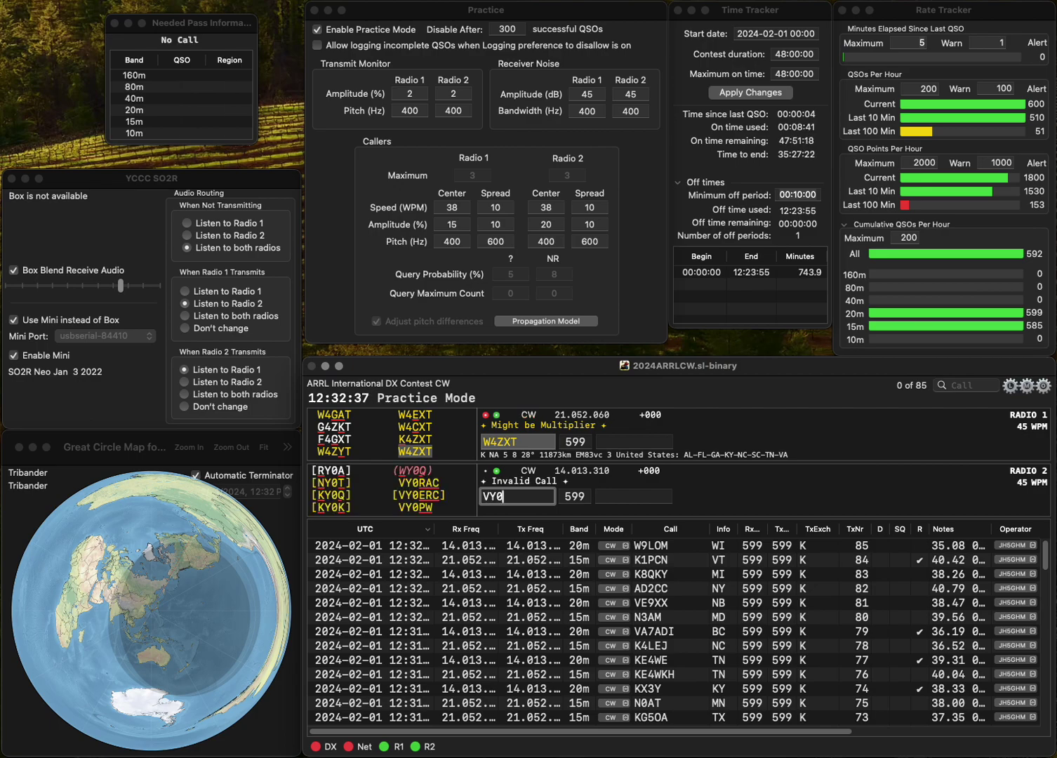
key(Return)
text(SC)
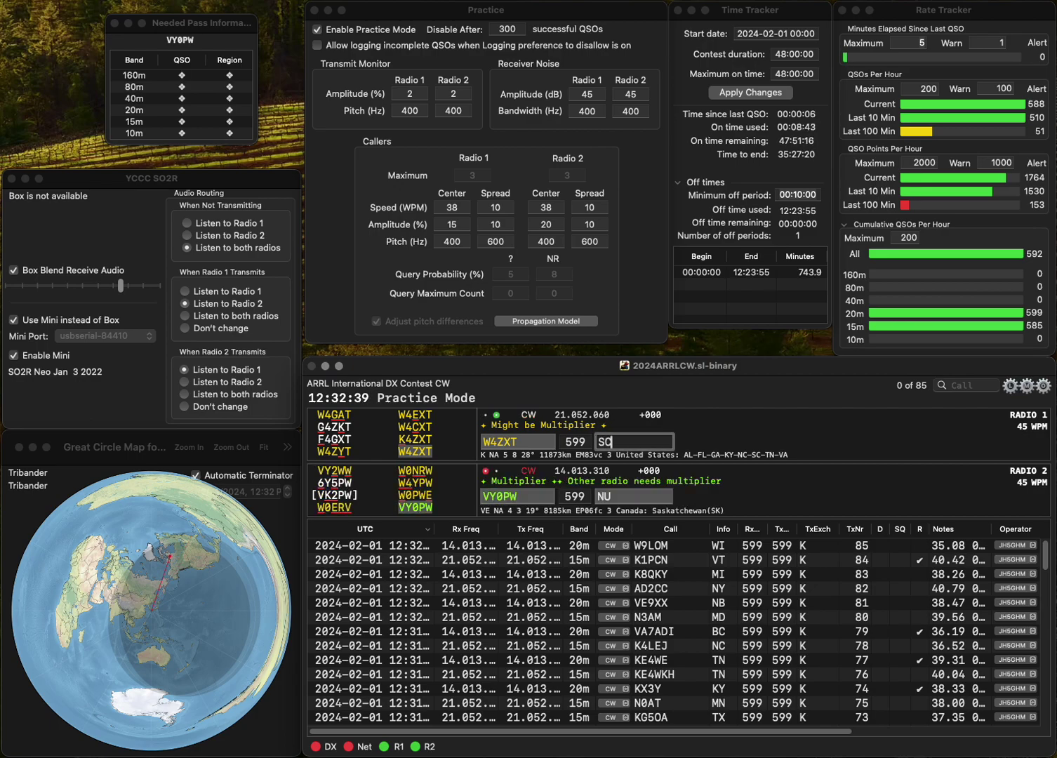
key(Return)
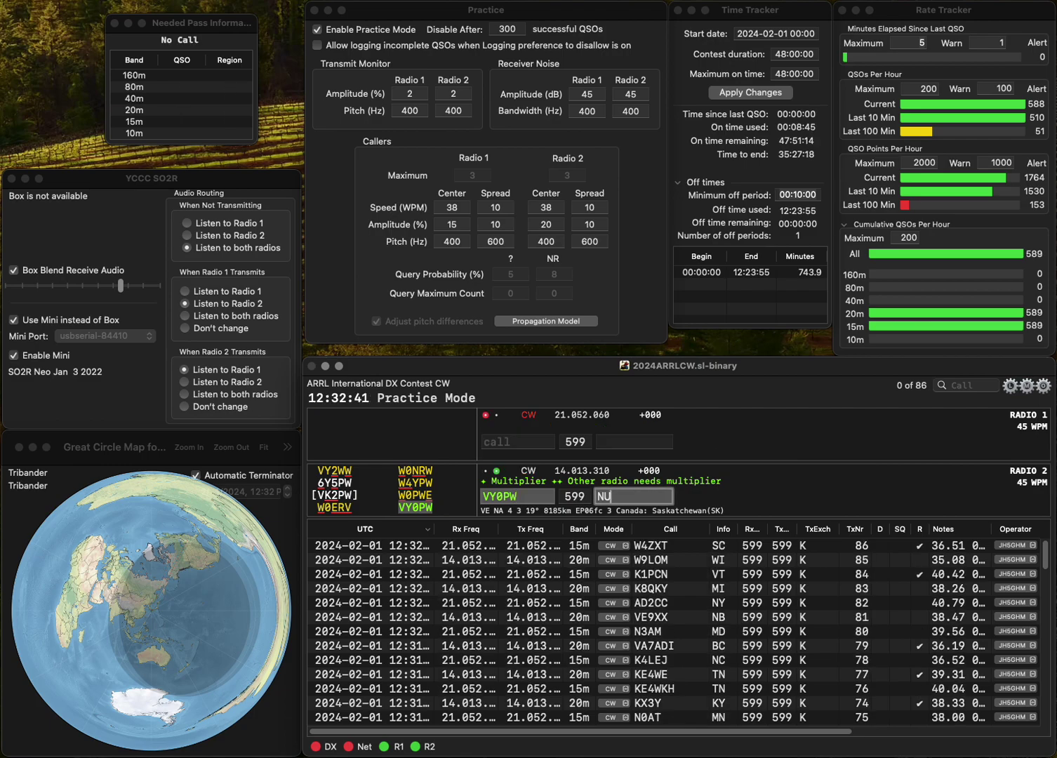
text(SK)
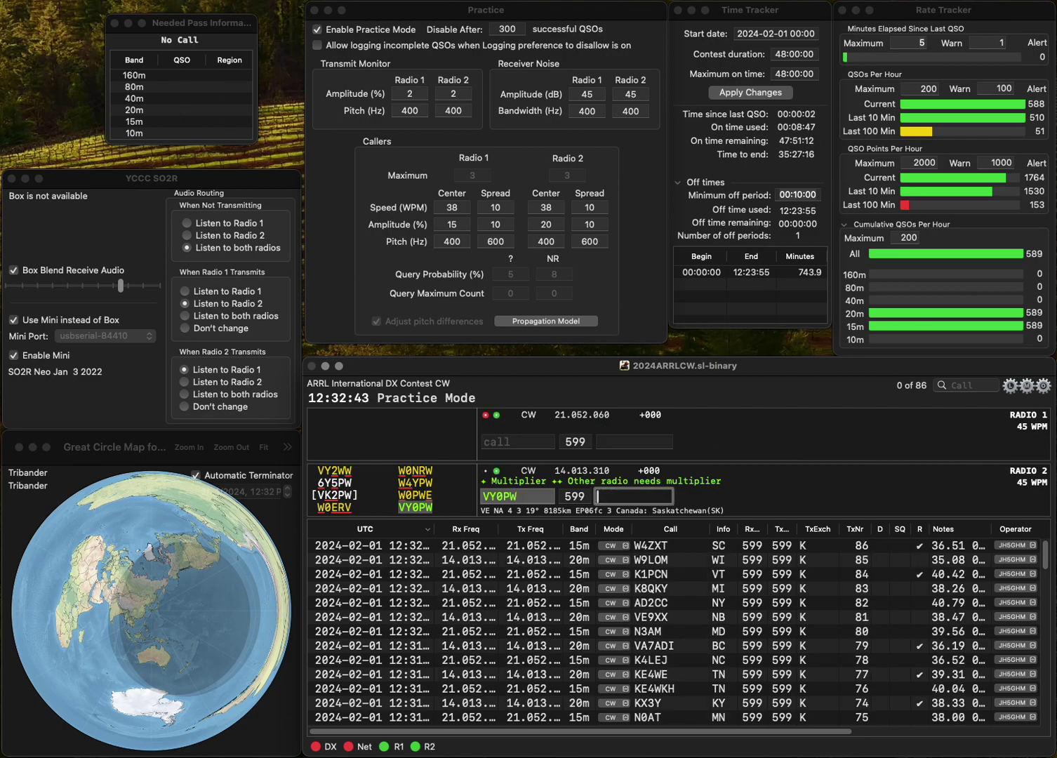
key(Return)
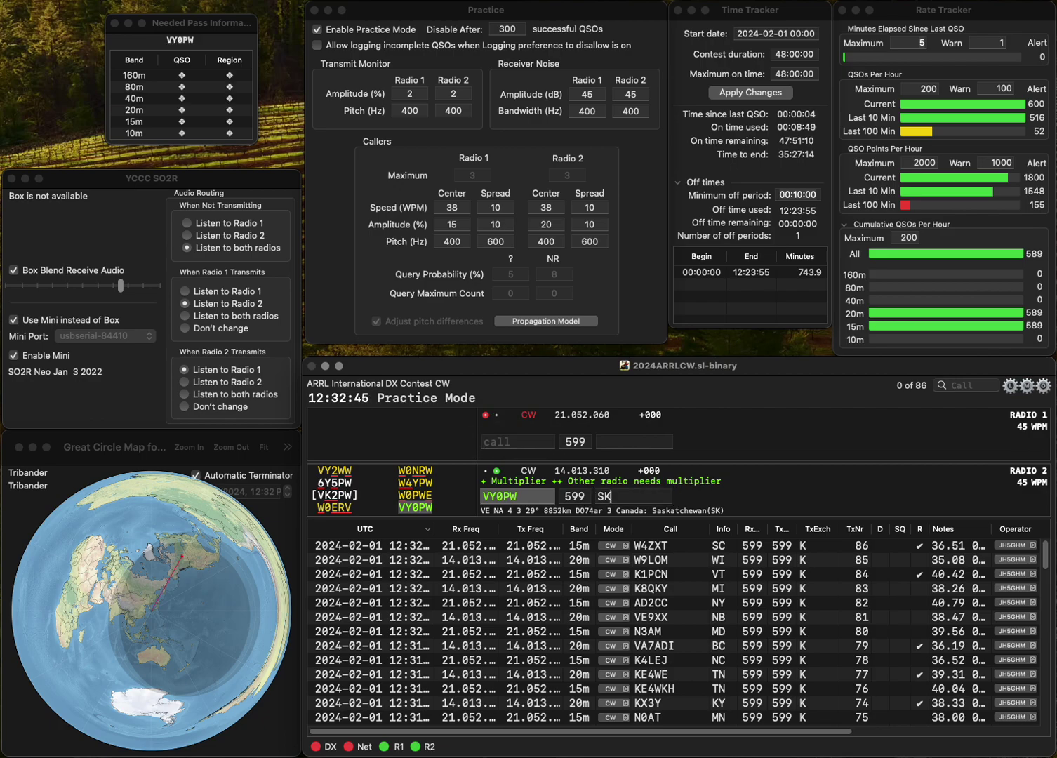
text(K2YAZ)
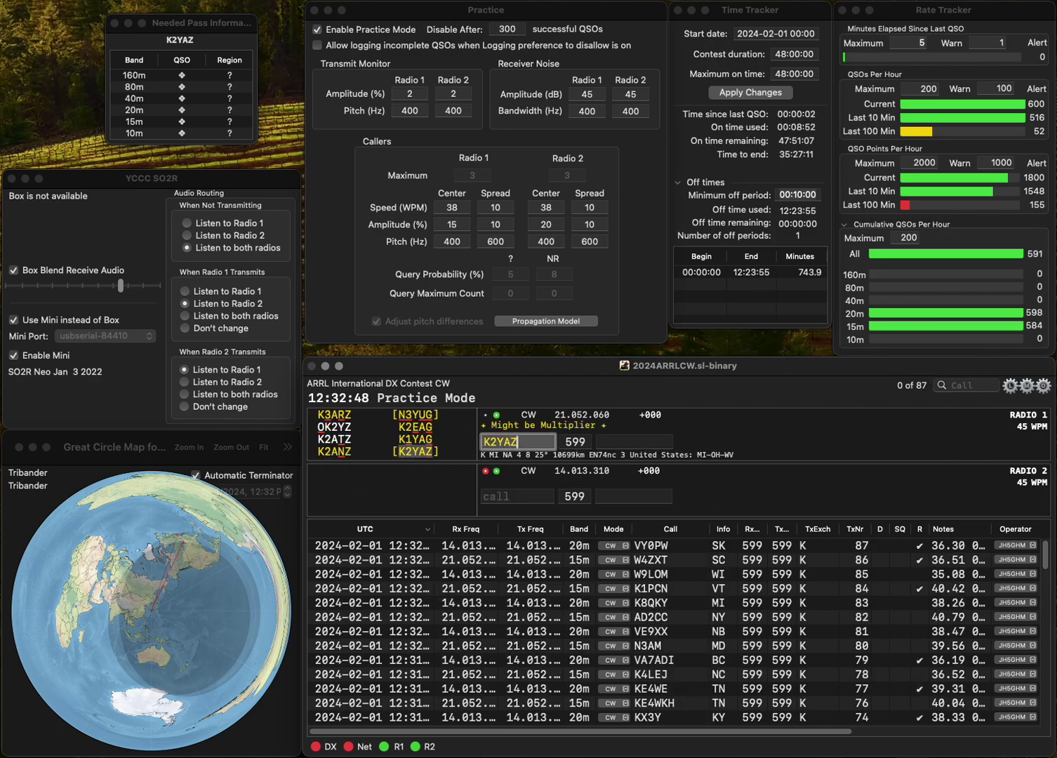
key(Return)
text(NR)
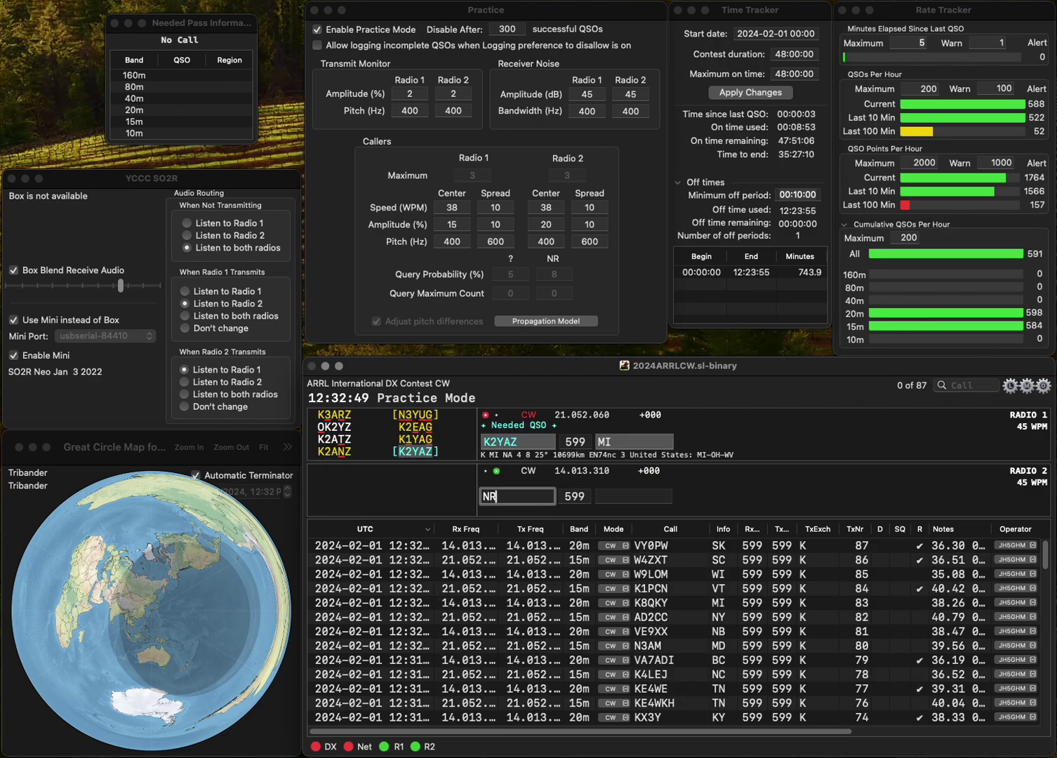
key(Return)
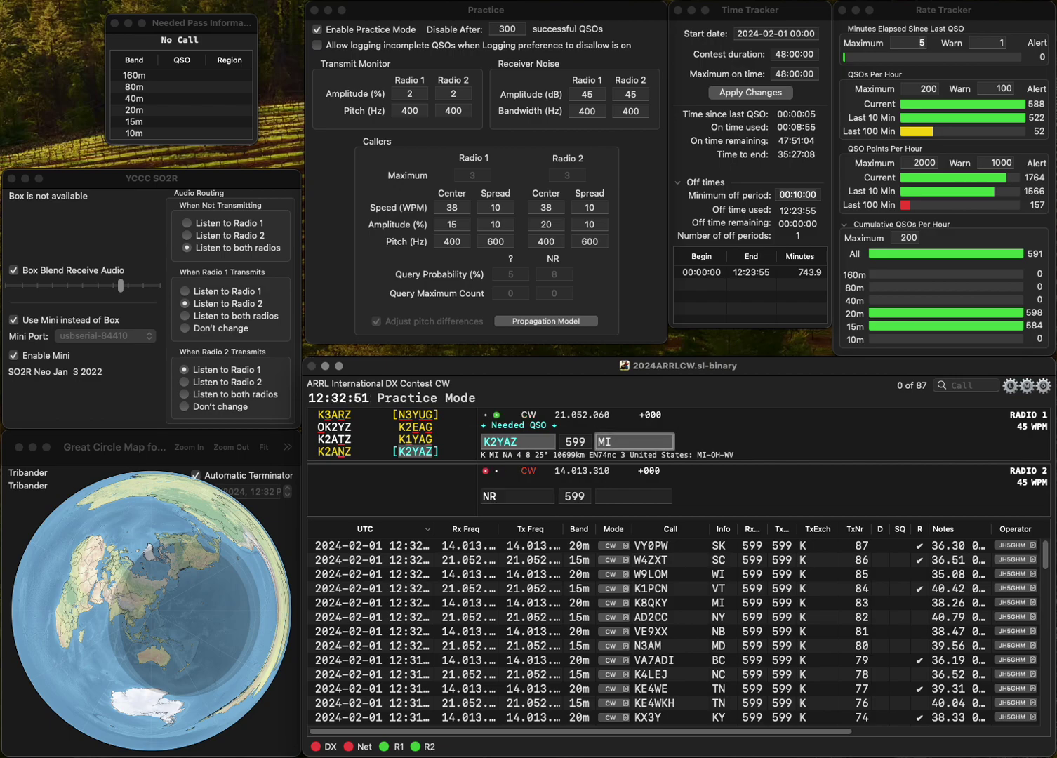
key(Return)
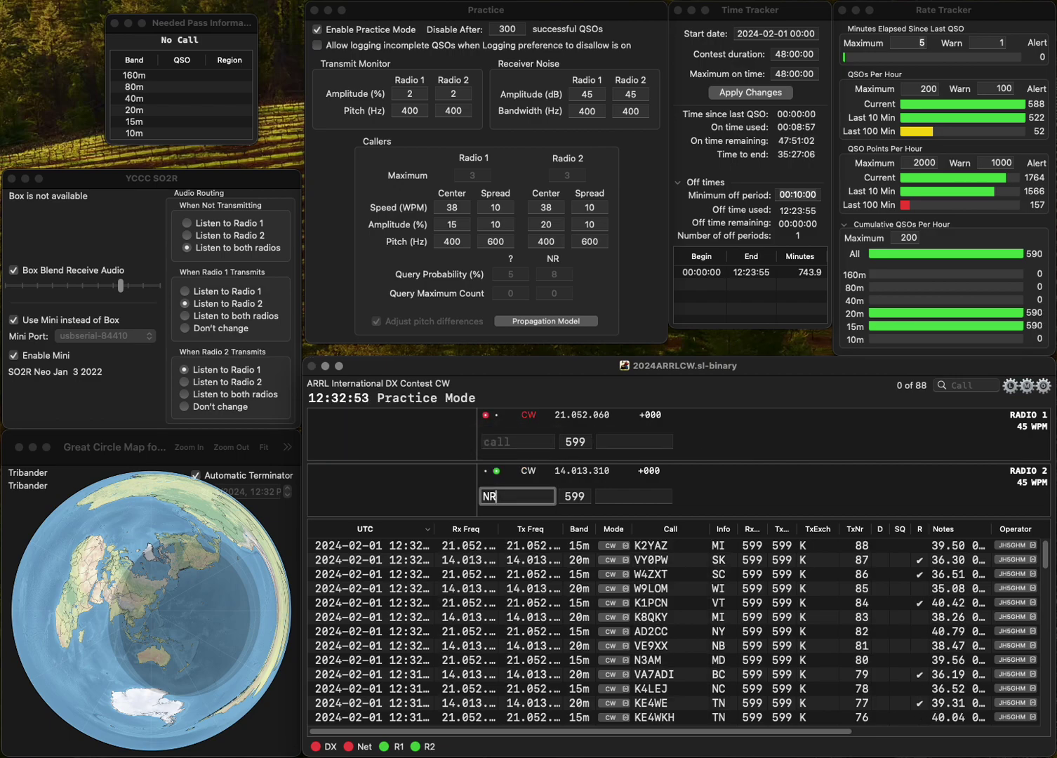
text(3S)
key(Return)
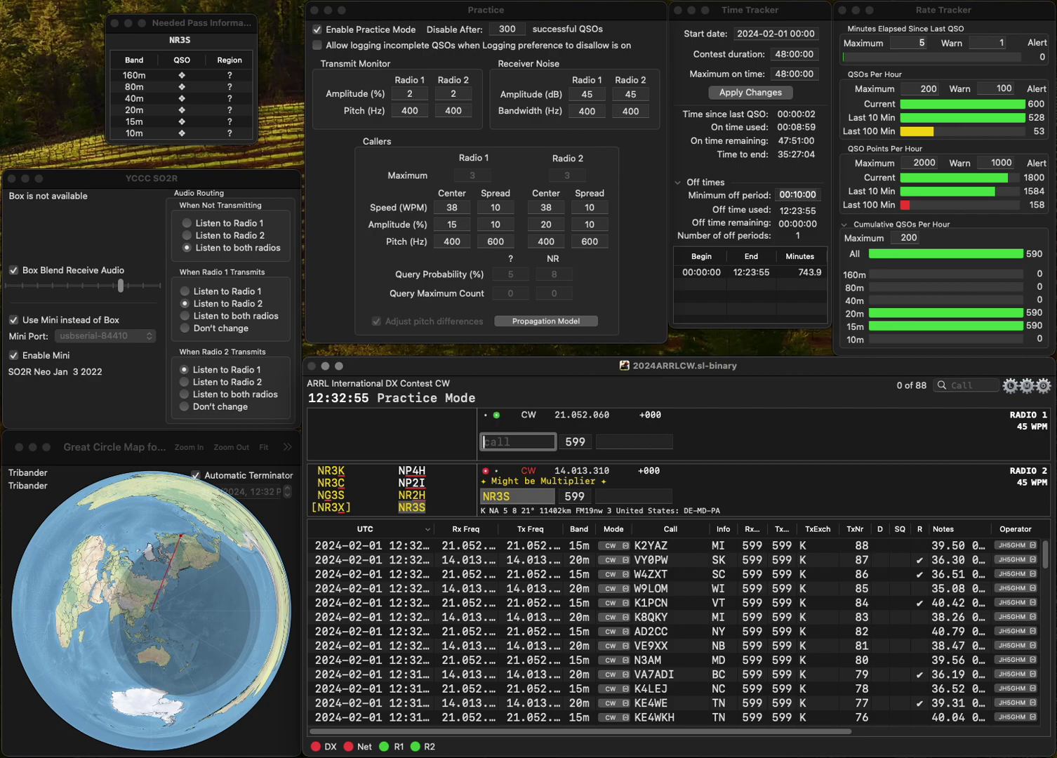
text(WAA)
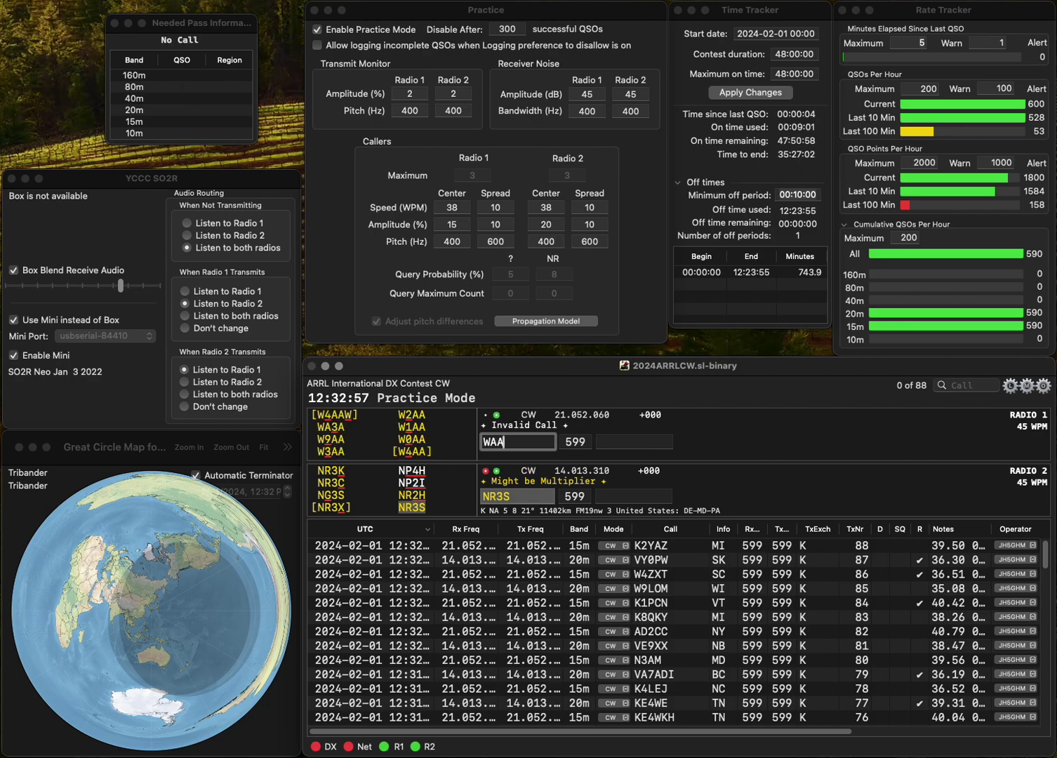
text(KW)
key(Left)
key(Left)
key(Left)
key(Left)
key(BackSpace)
text(3)
key(Return)
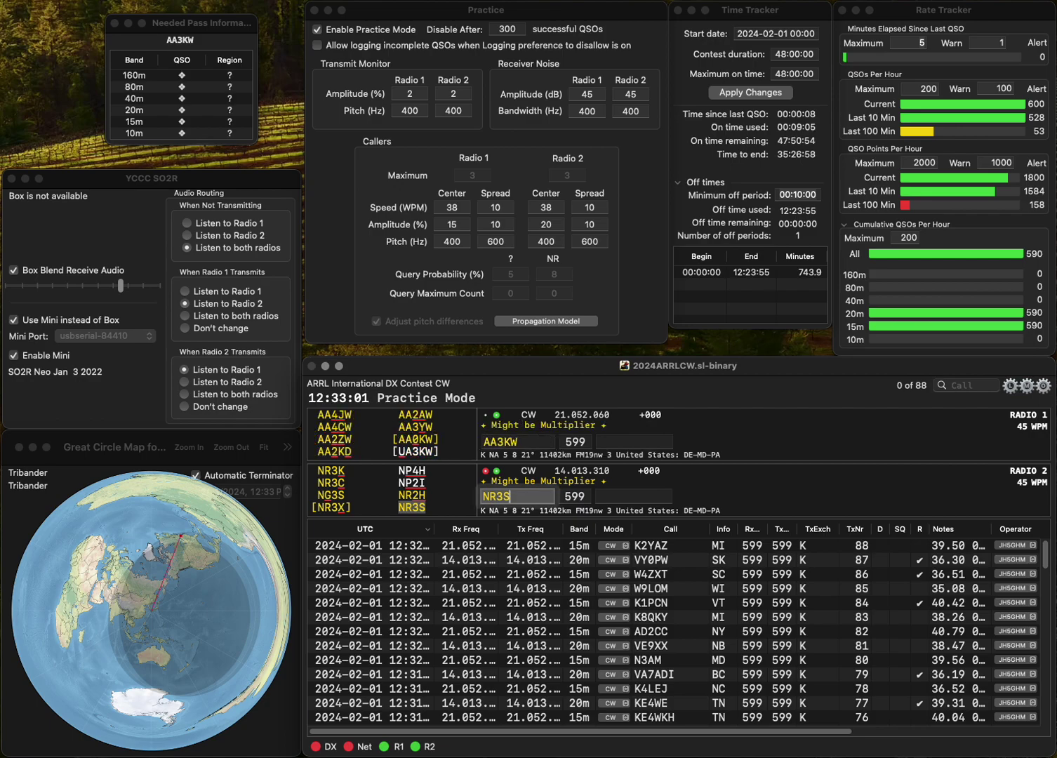
key(space)
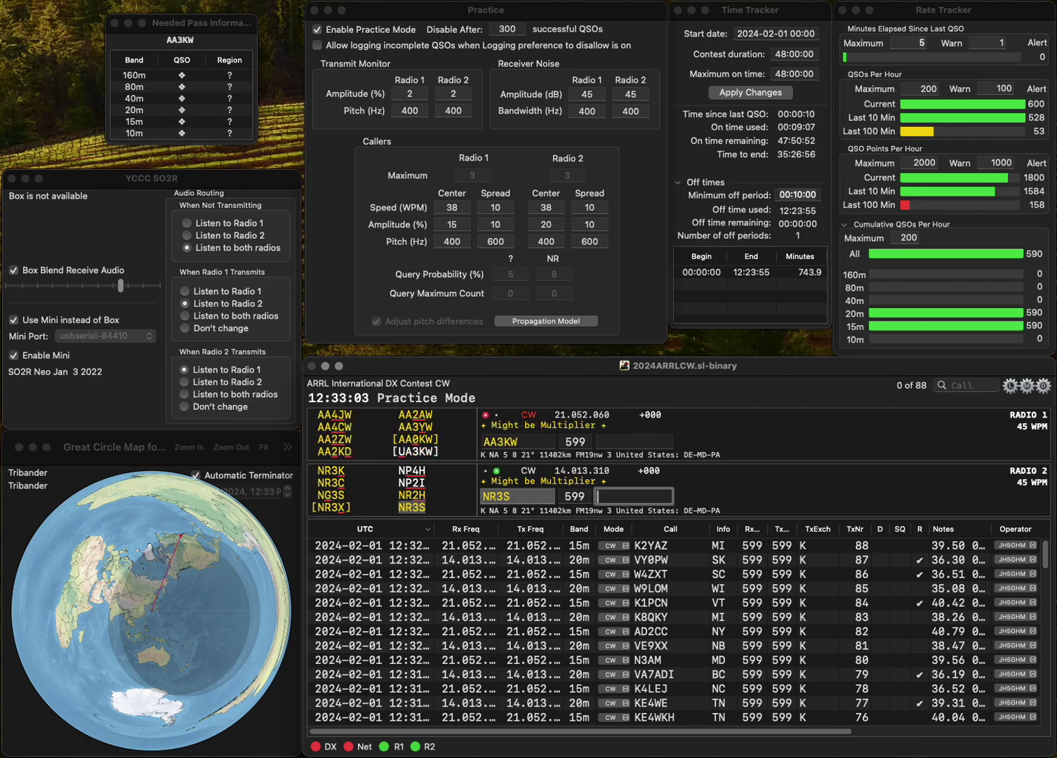
text(PA)
key(Return)
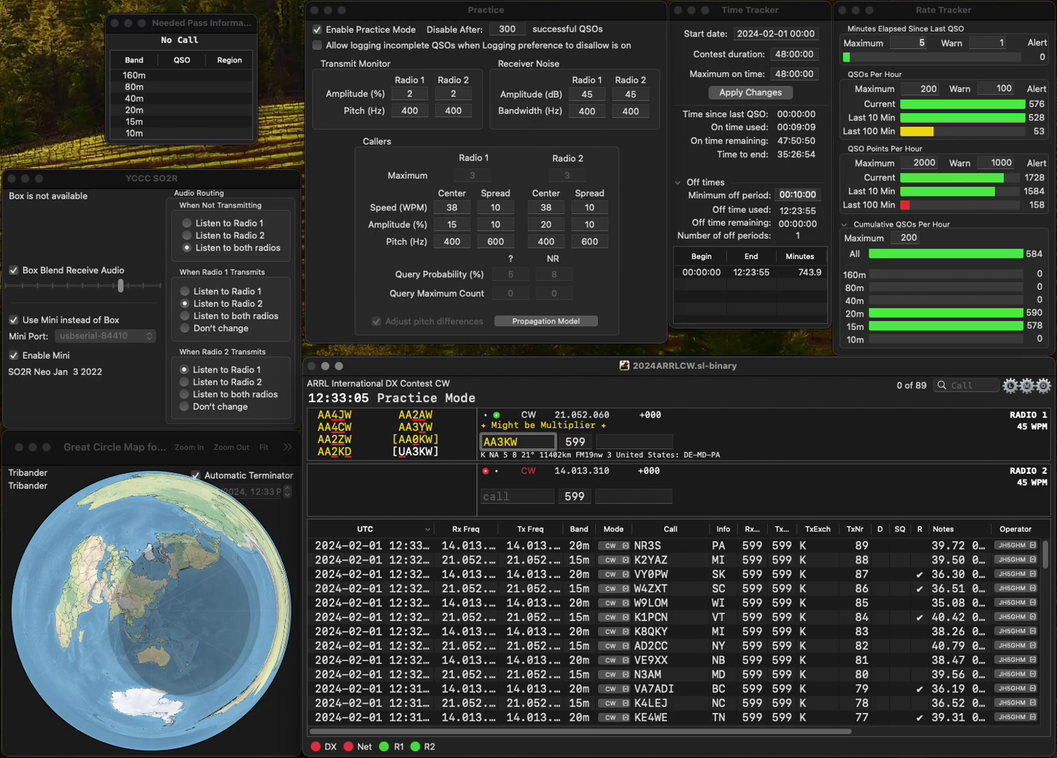
key(BackSpace)
text(5)
key(Delete)
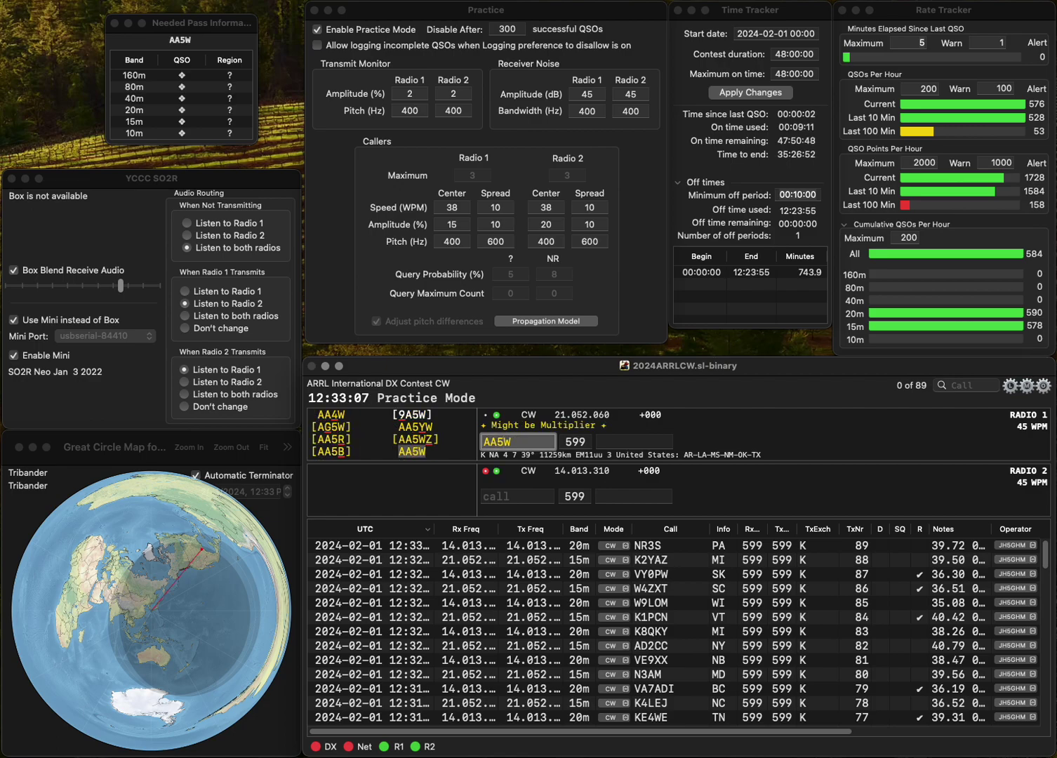
key(Delete)
text(U)
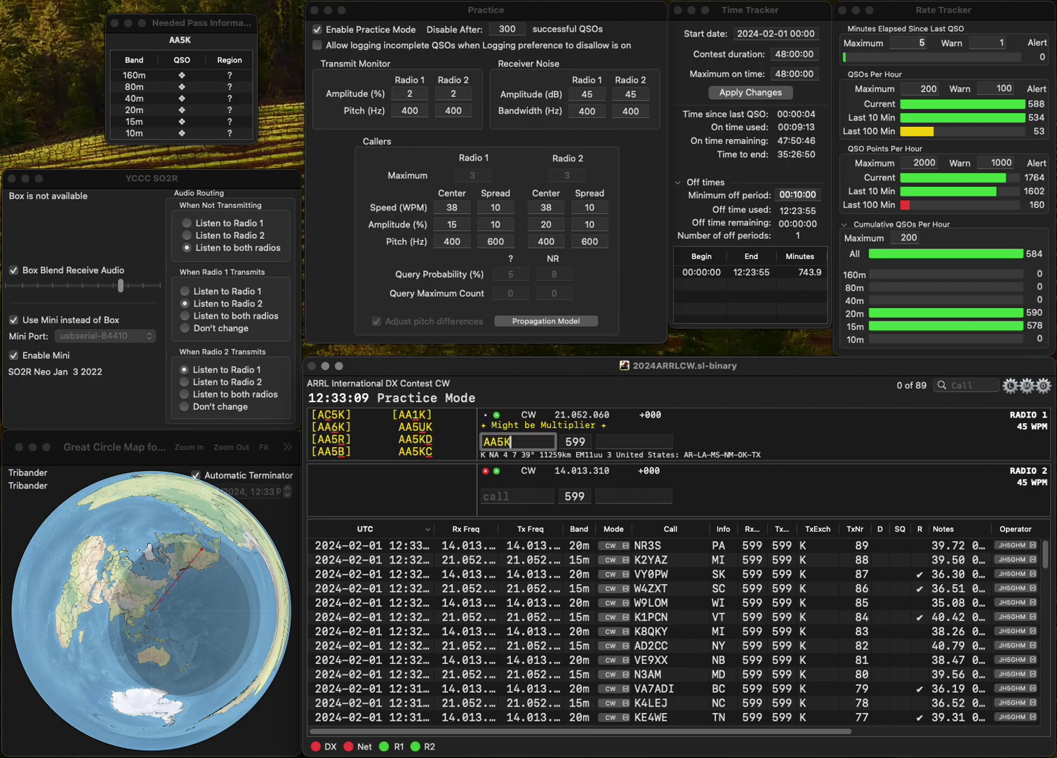
text(K)
key(Return)
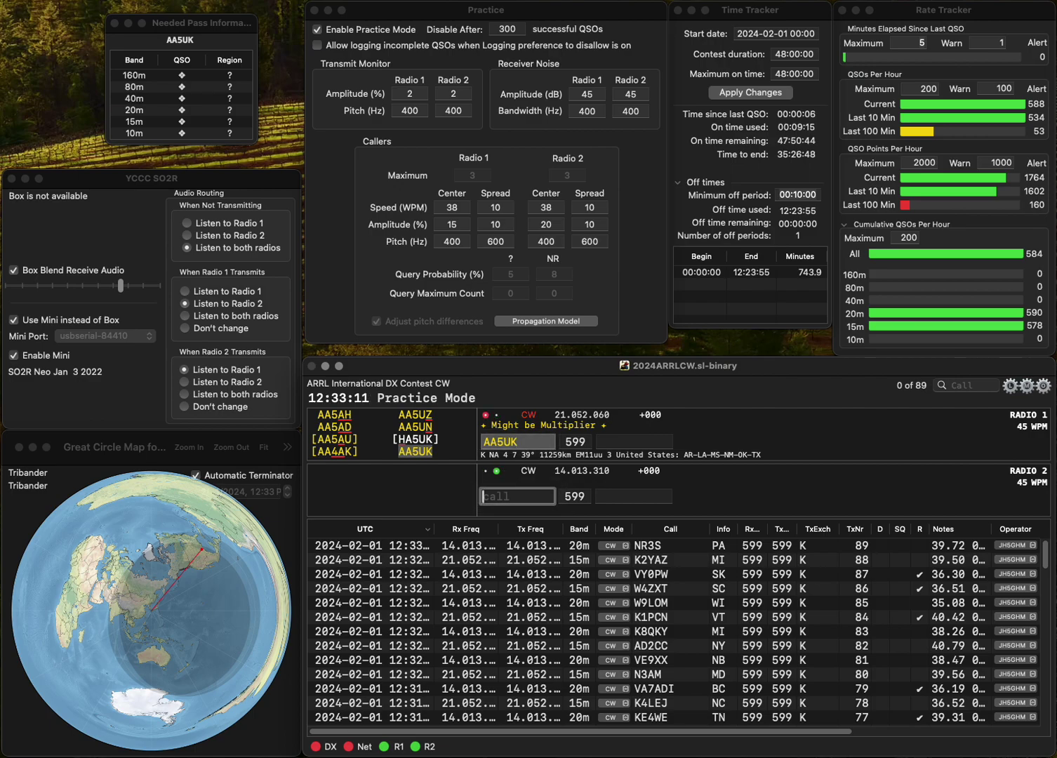
text(K7DRL)
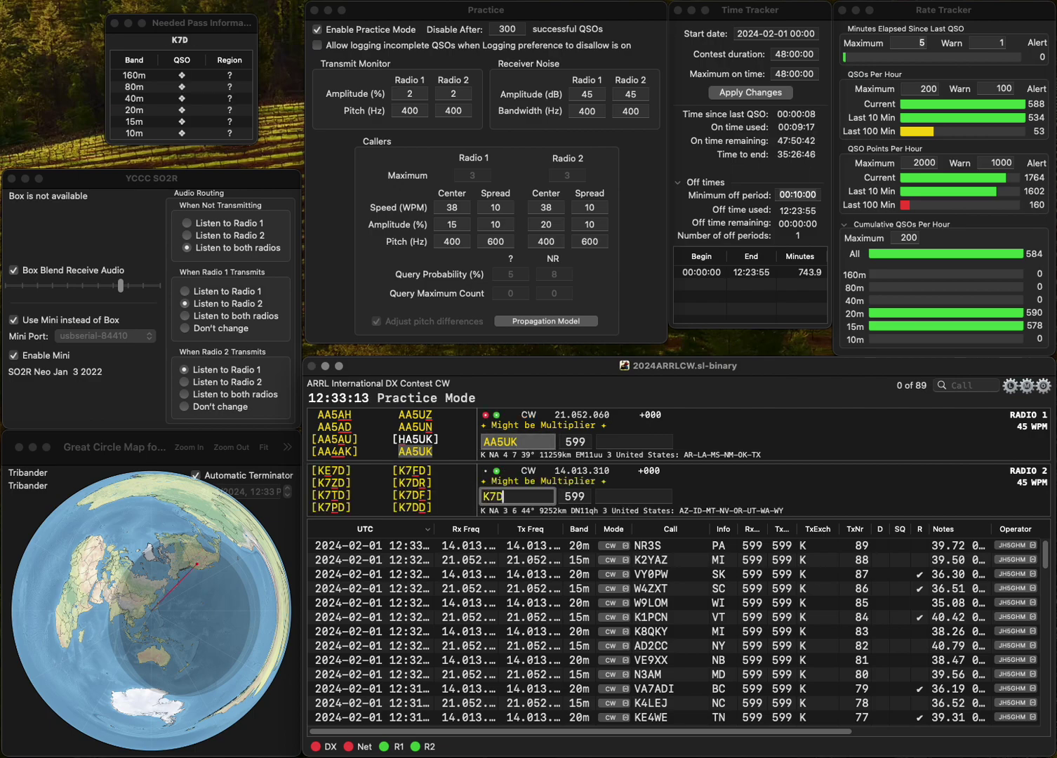
key(BackSpace)
key(BackSpace)
text(LX)
key(Return)
text(OK)
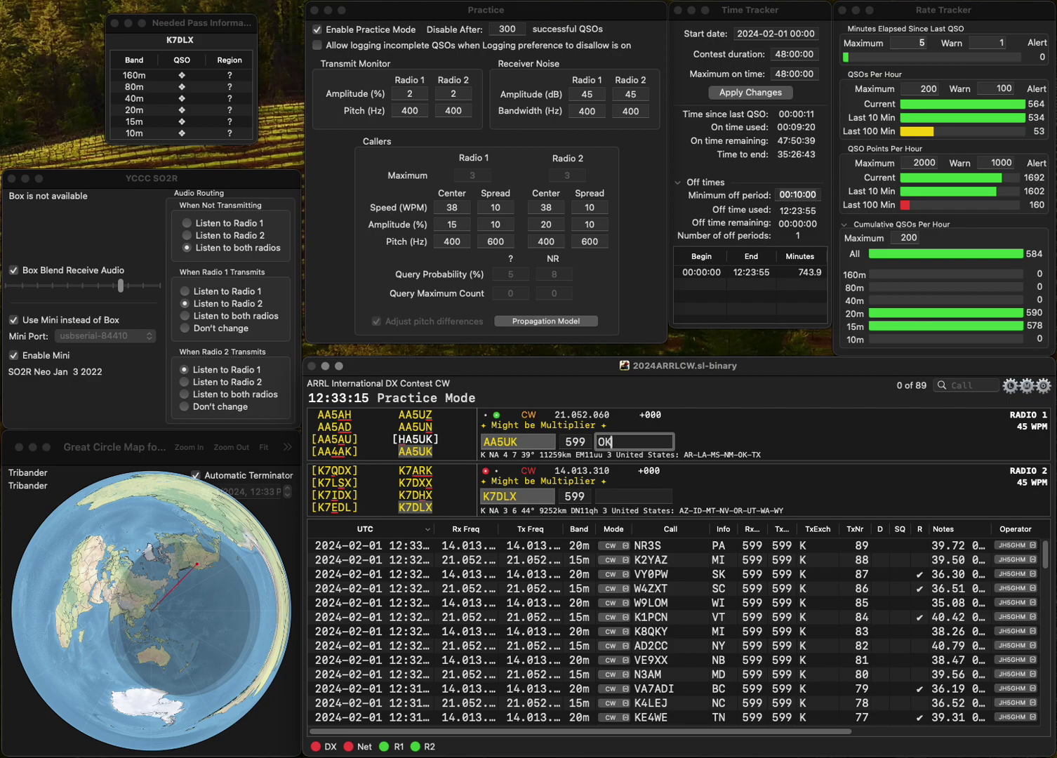
key(Return)
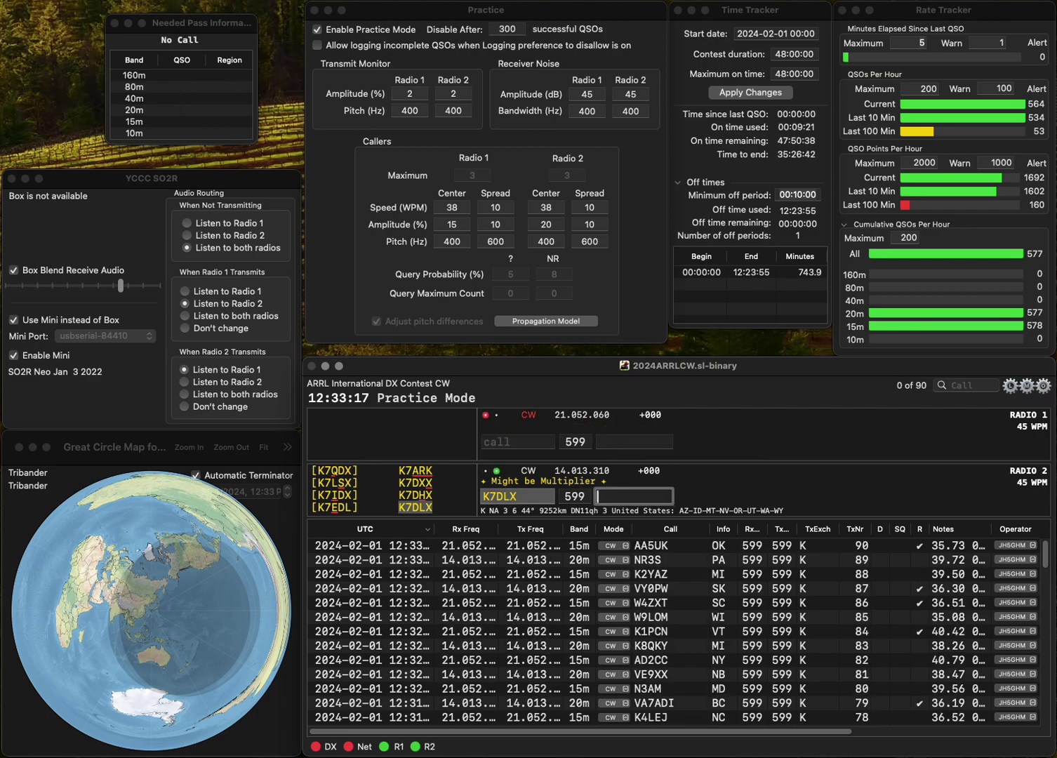
text(NV)
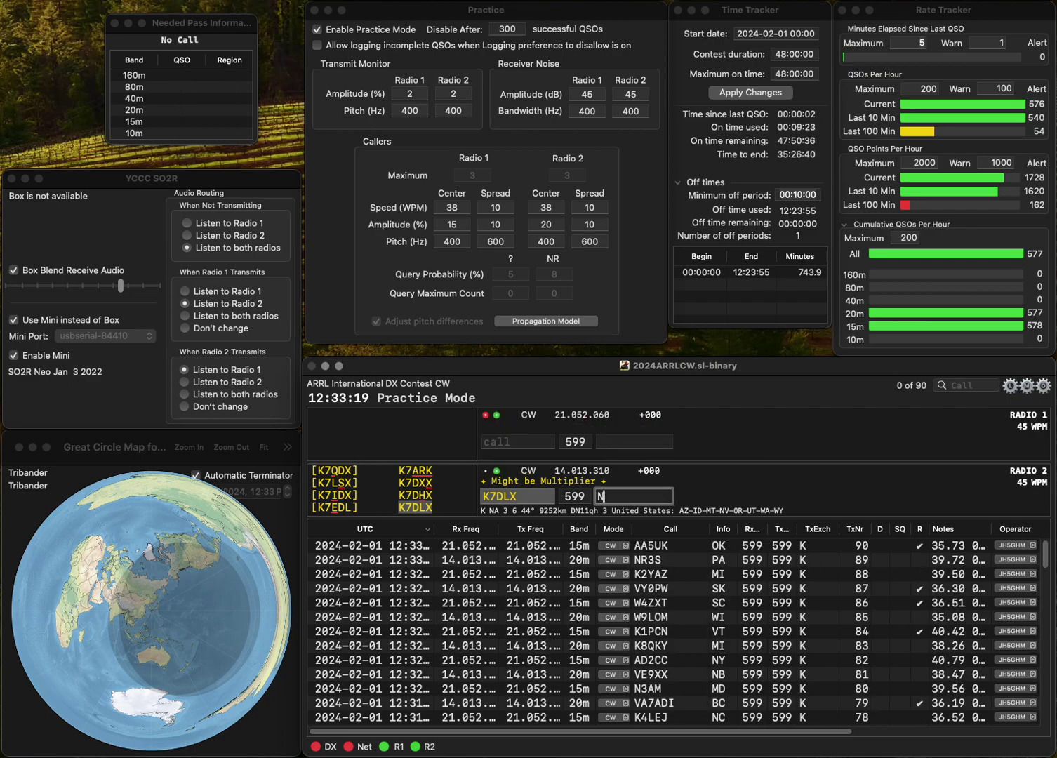
key(Return)
text(AA5YW)
key(Return)
text(K0)
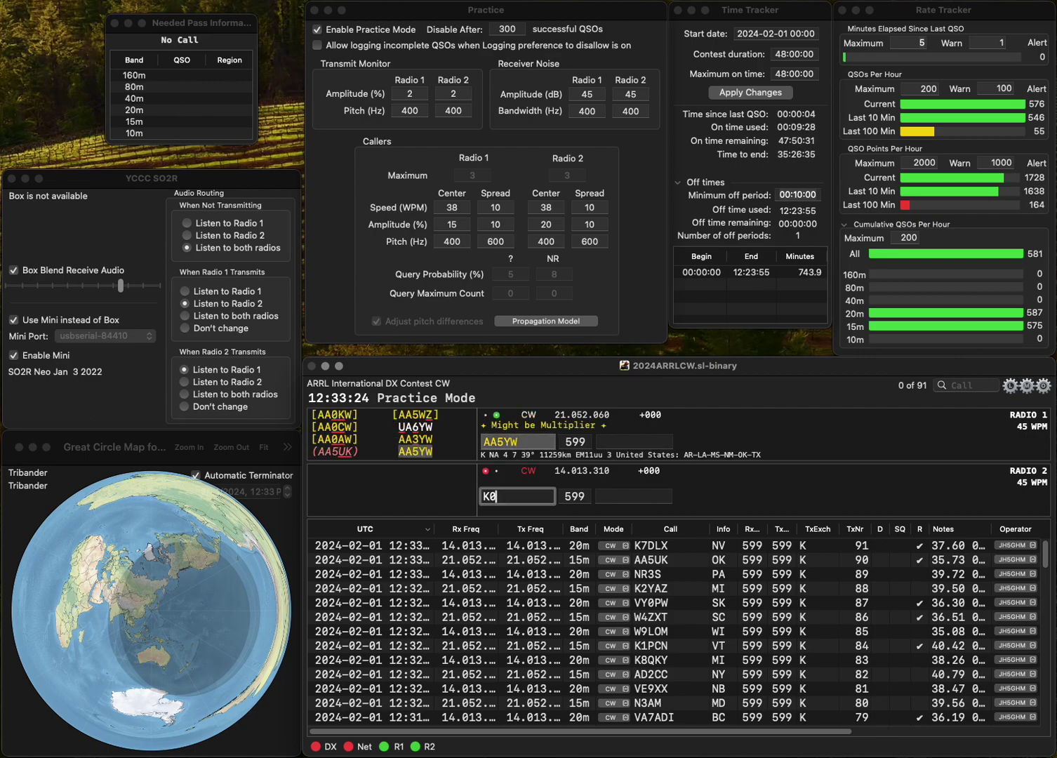
key(Tab)
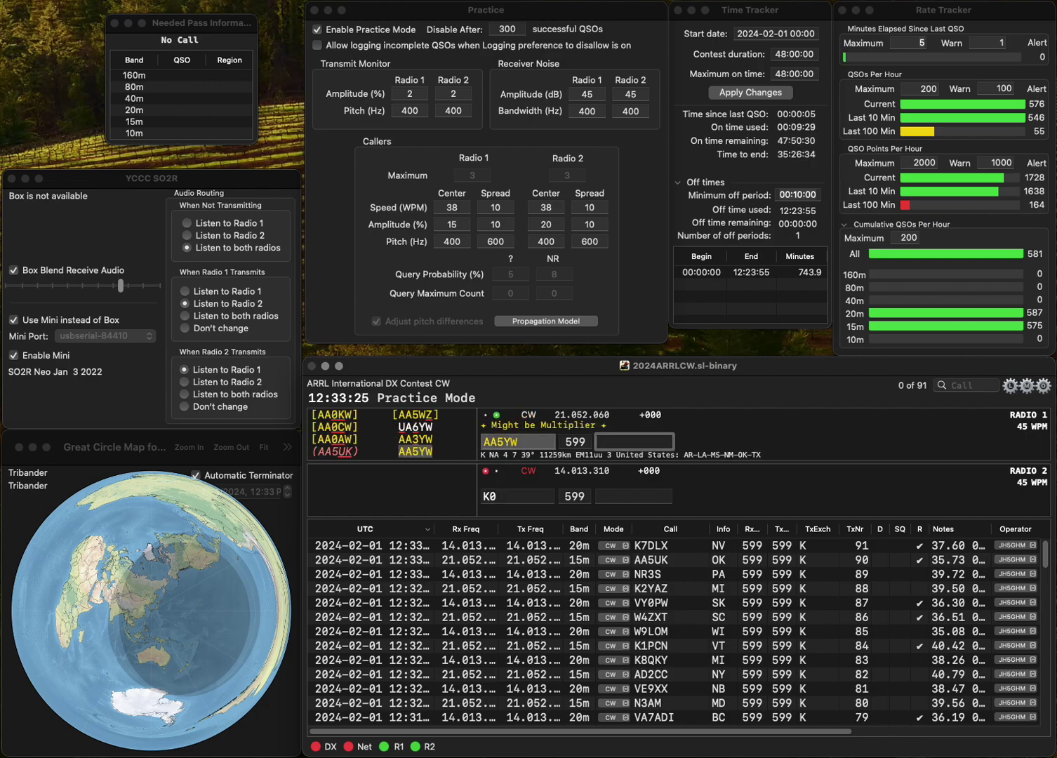
text(A)
key(Return)
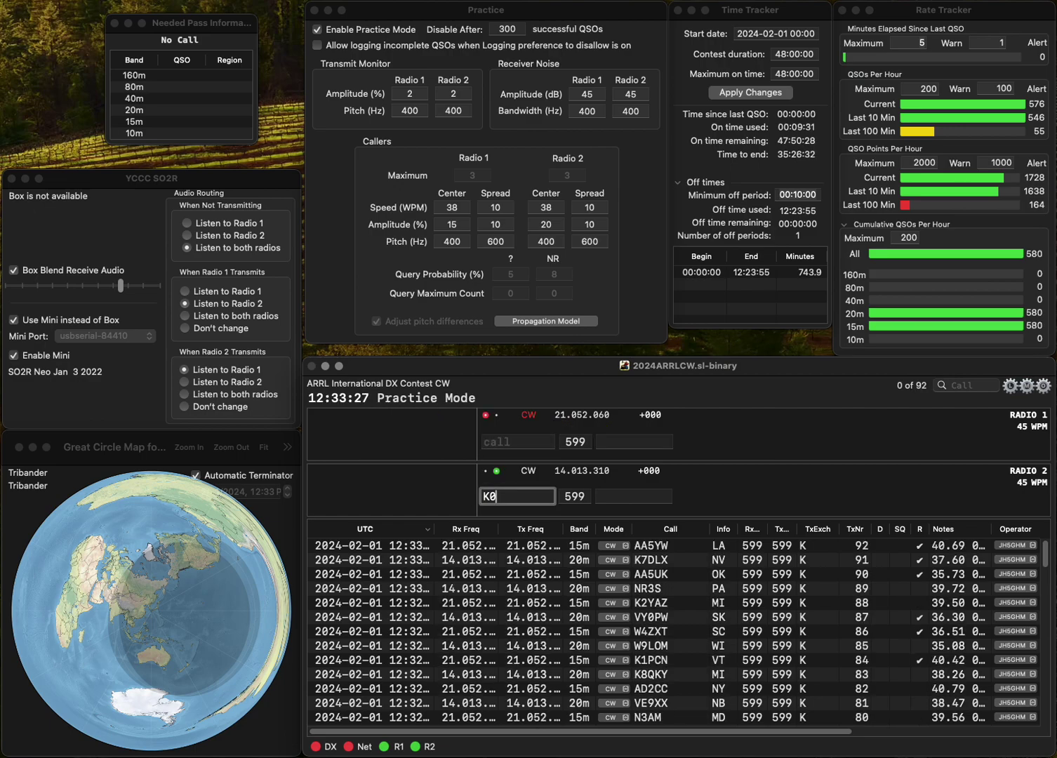
text(GLT)
key(Return)
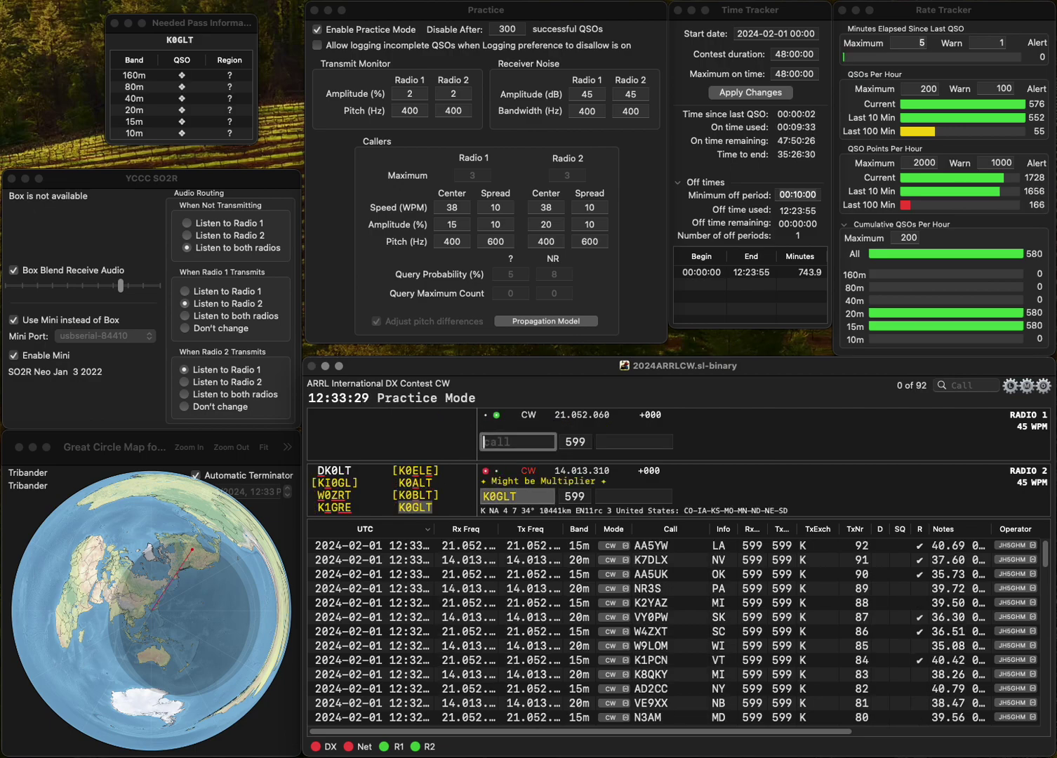
text(K)
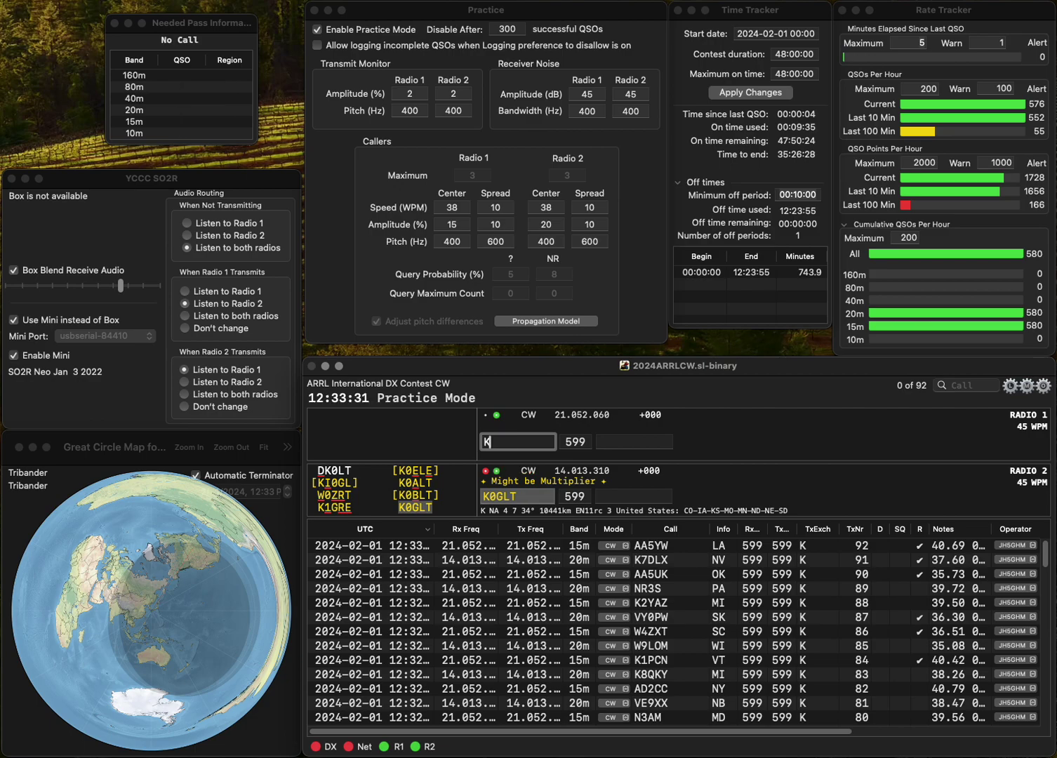
text(9IQP)
key(Return)
text(MN)
key(Return)
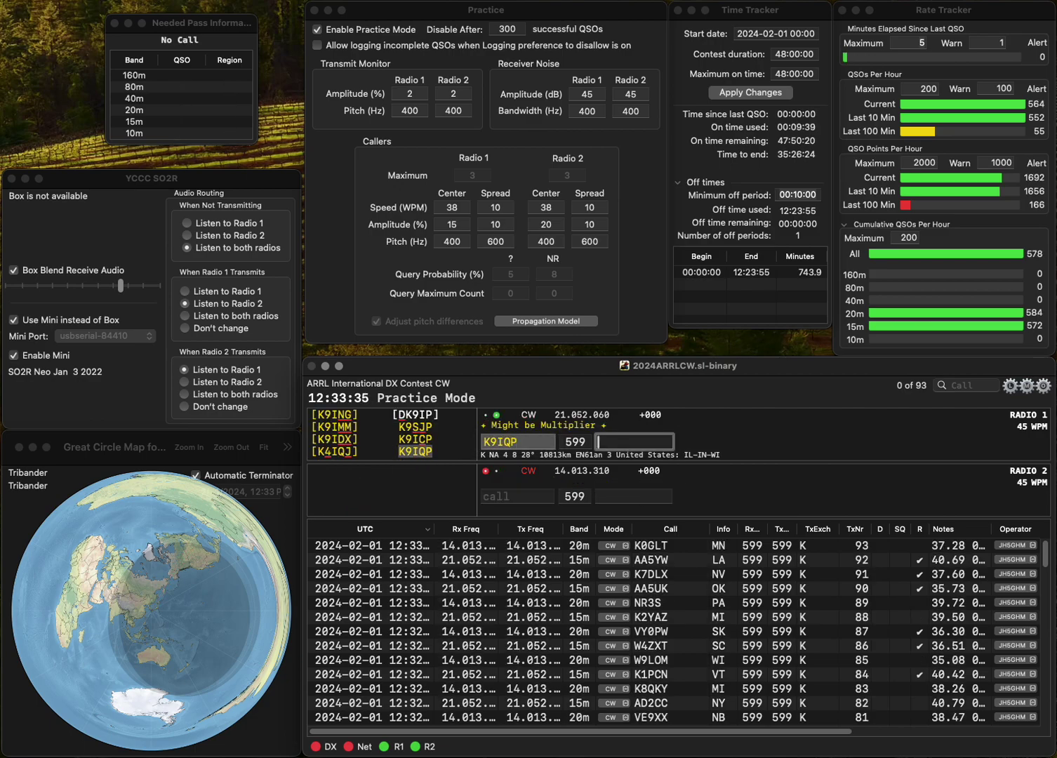
text(WI)
key(Return)
Answer WA3YUE on radio 2 and begin the next call on radio 1.
text(WA3YUE)
key(Return)
text(WA)
key(Return)
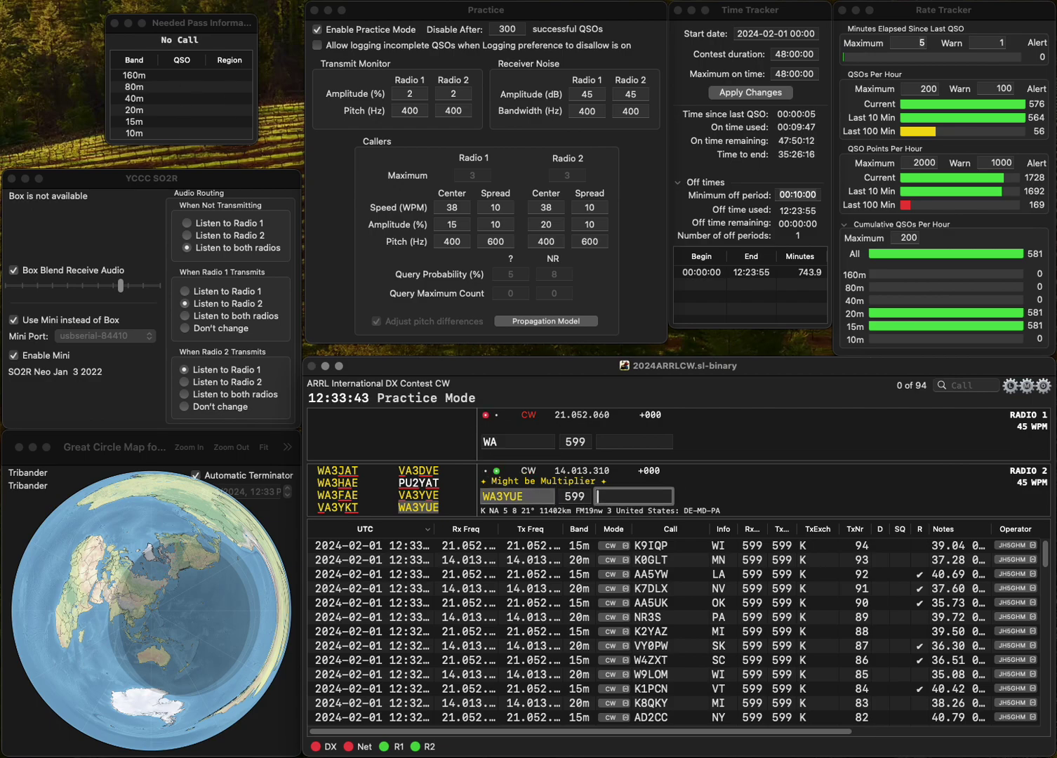
key(Return)
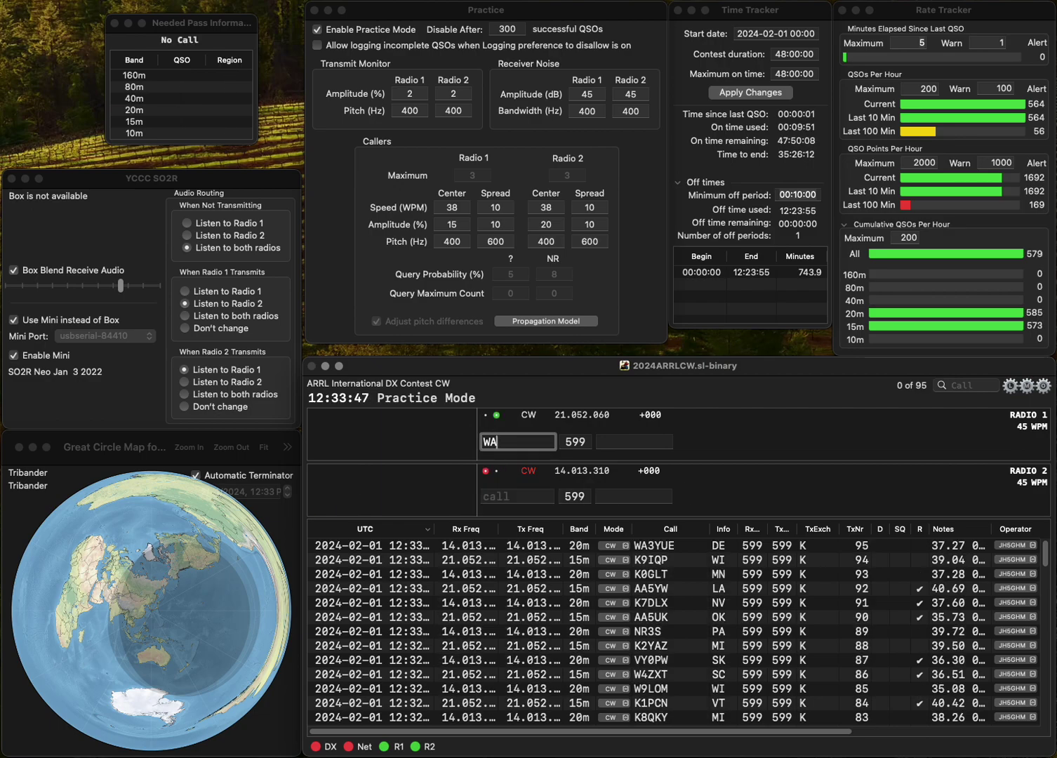
text(OFW)
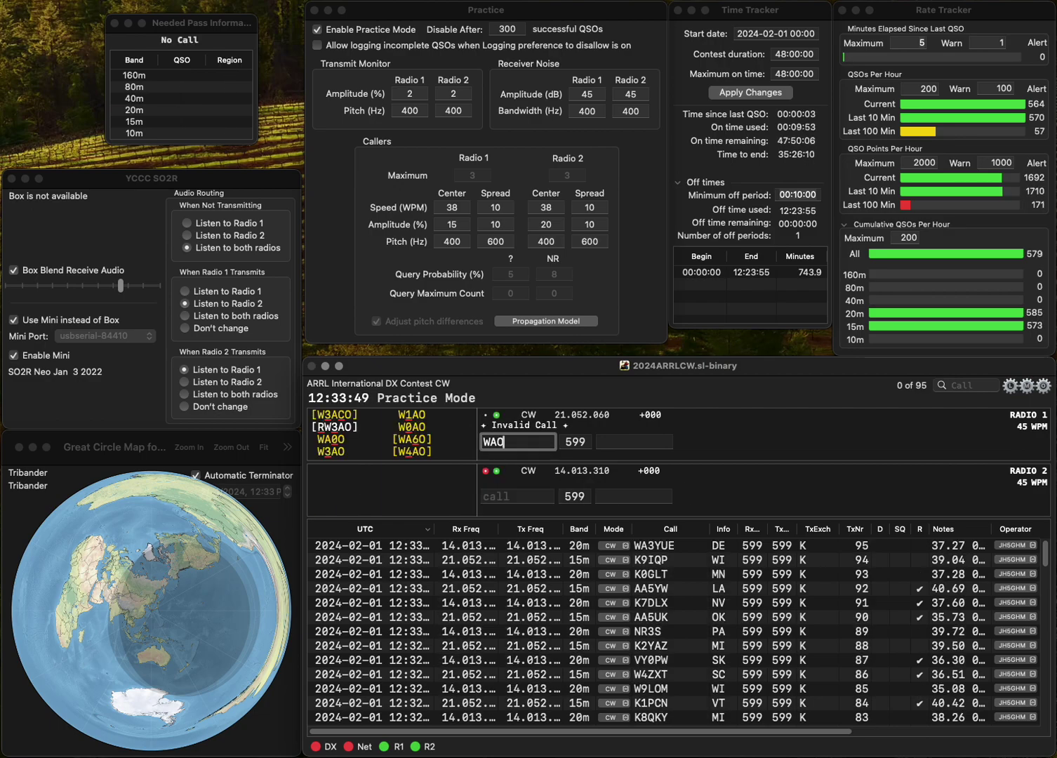
key(Right)
text(4)
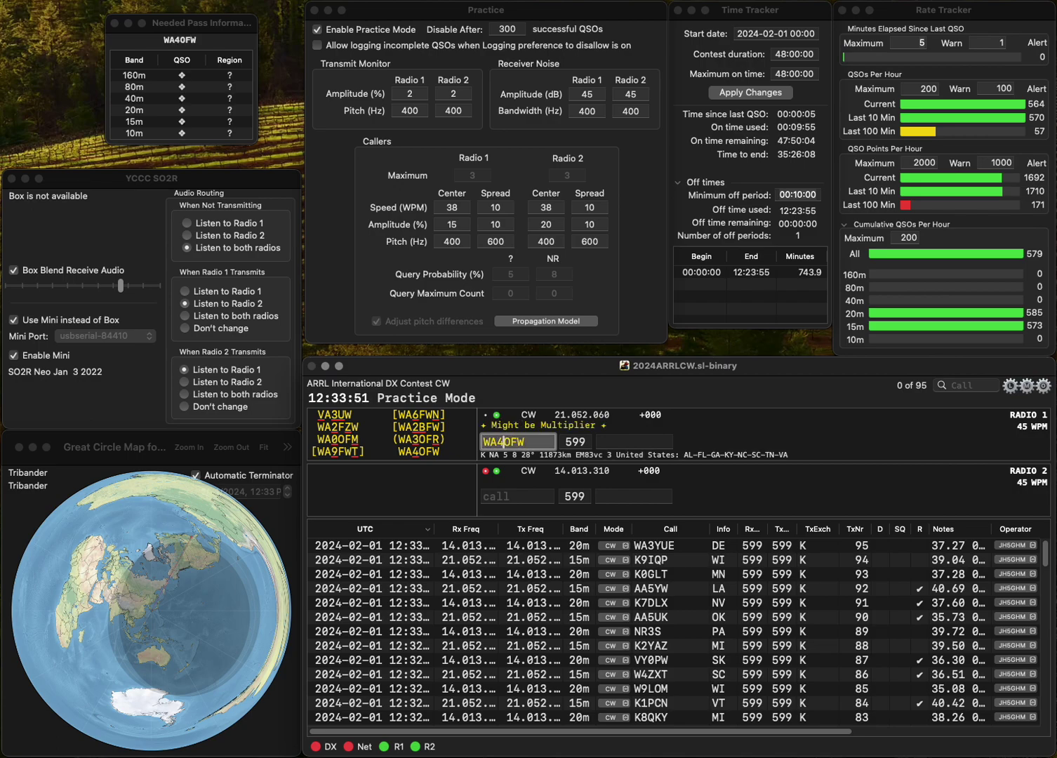
key(Return)
text(K)
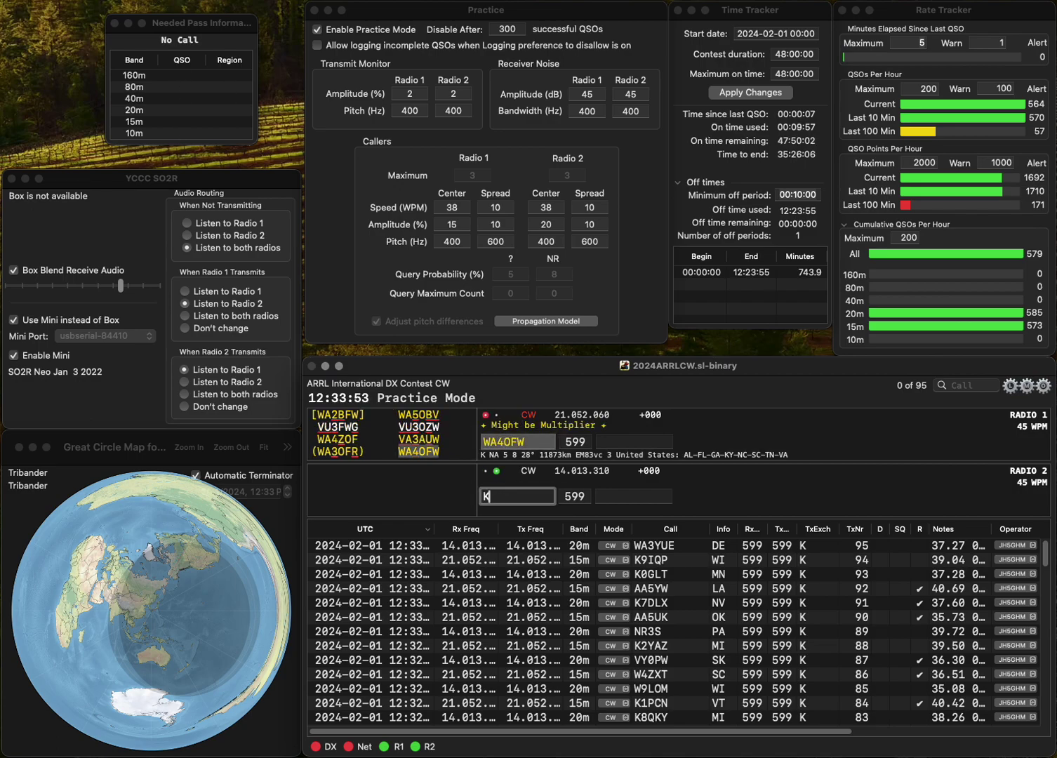
text(A9KQH)
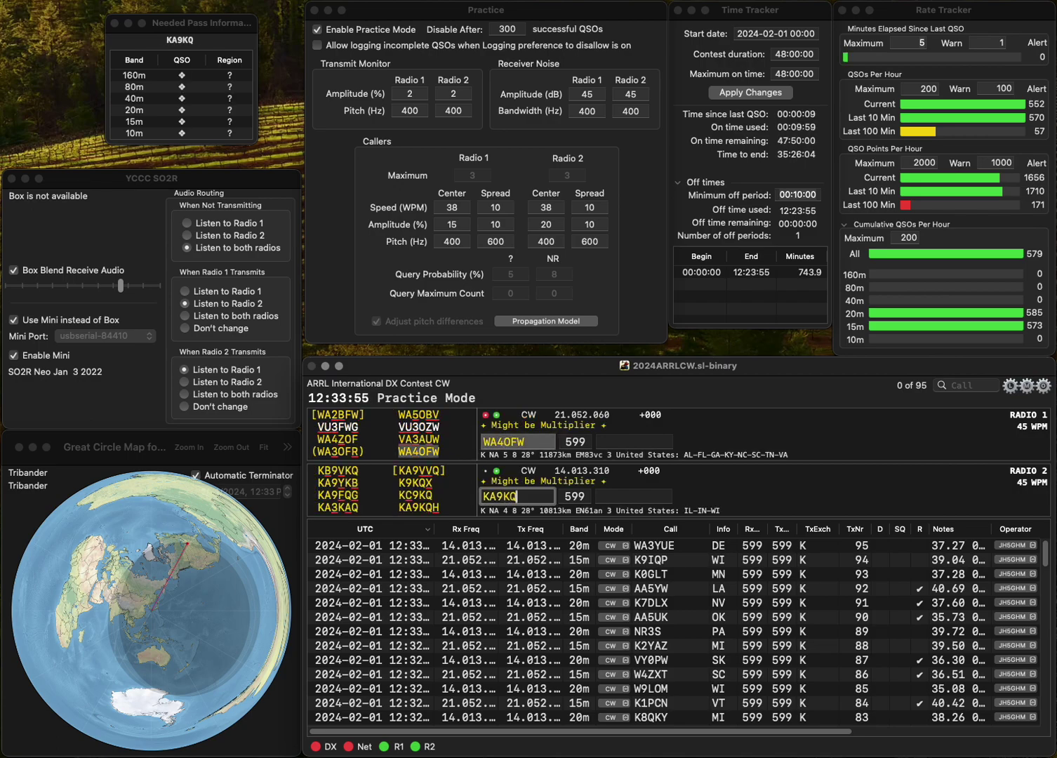
key(Return)
text(TN)
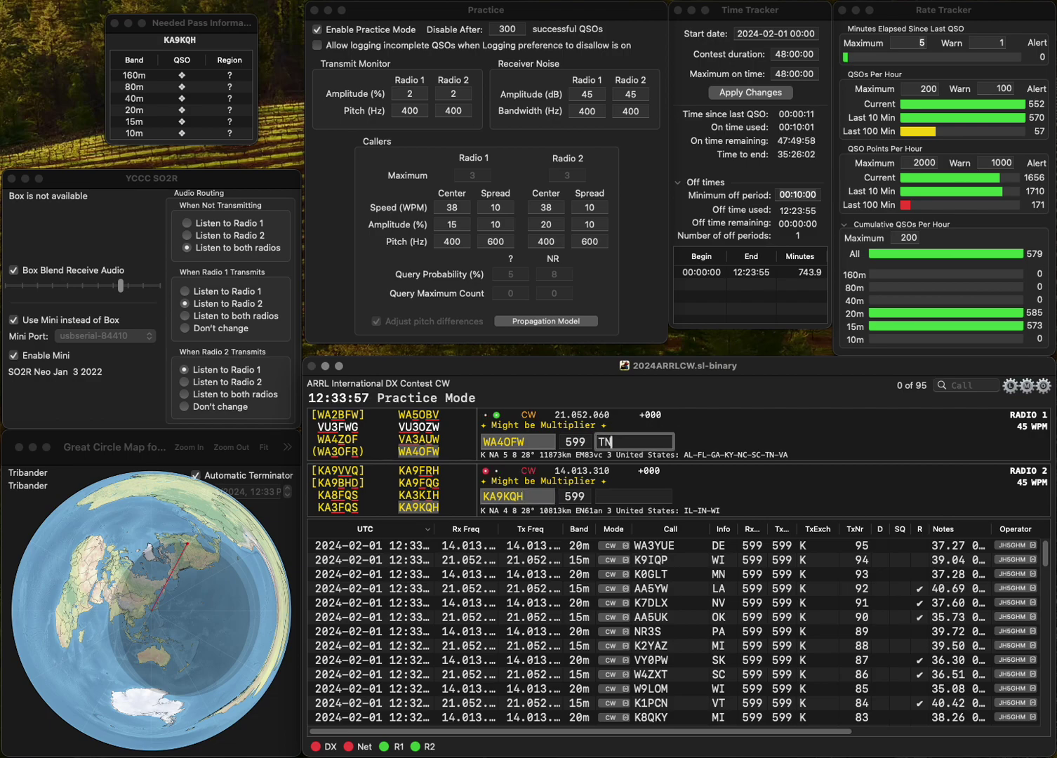
key(Return)
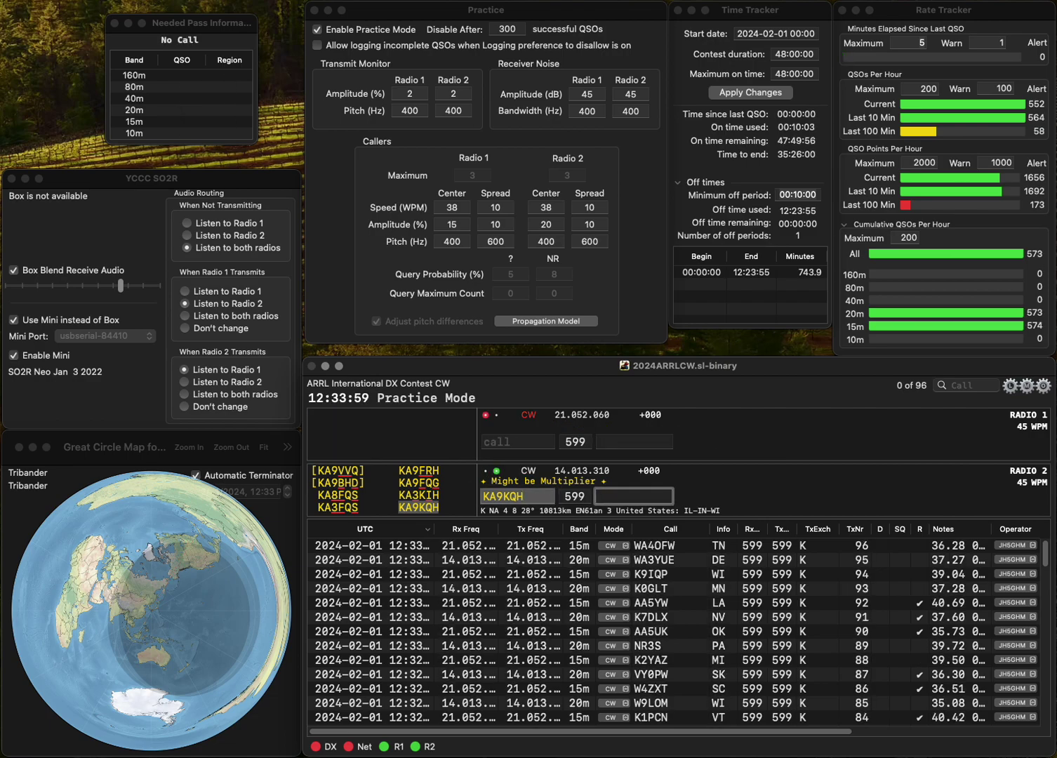
text(WI)
key(Return)
Correct and answer AA6PP, enter K3QVA on radio 2, and log AA6PP with CA.
text(WAA6P)
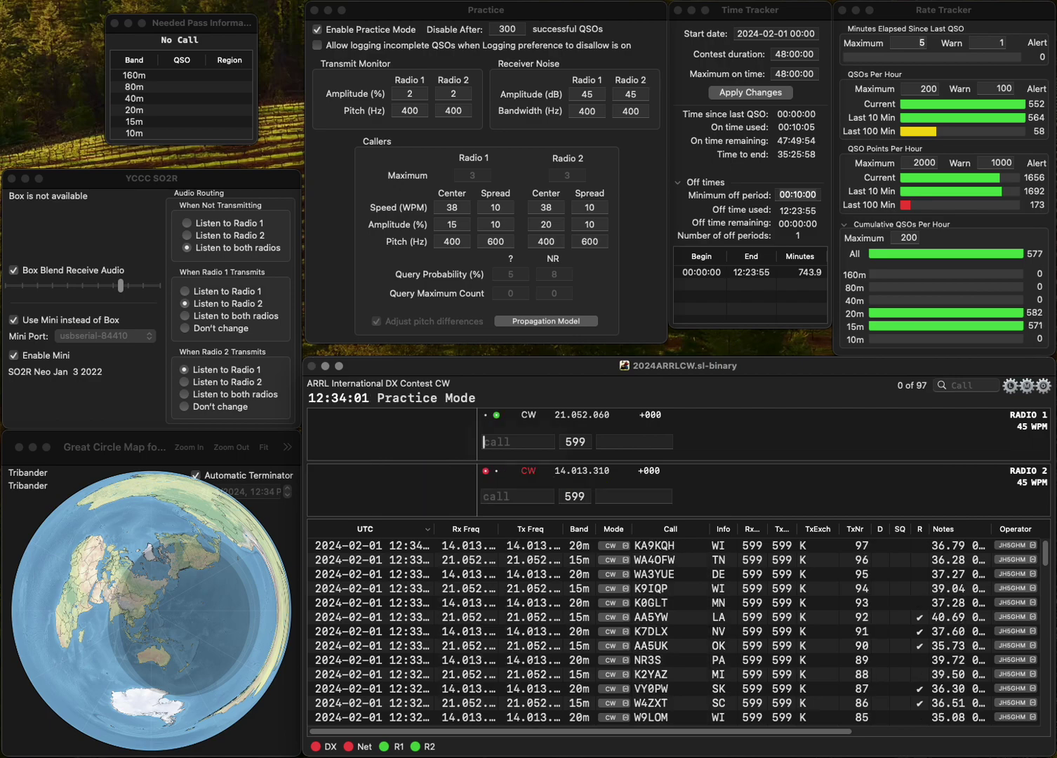
text(P)
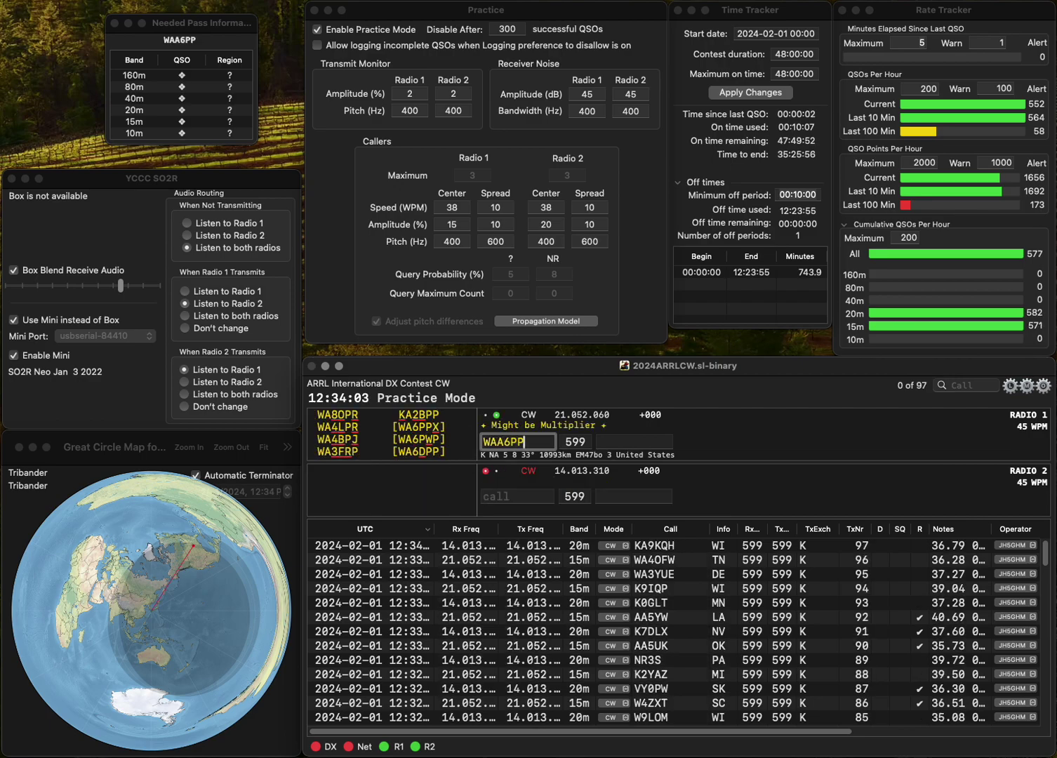
key(Home)
key(Delete)
key(Return)
text(K3QV)
text(A)
key(Return)
text(CA)
key(Return)
key(Home)
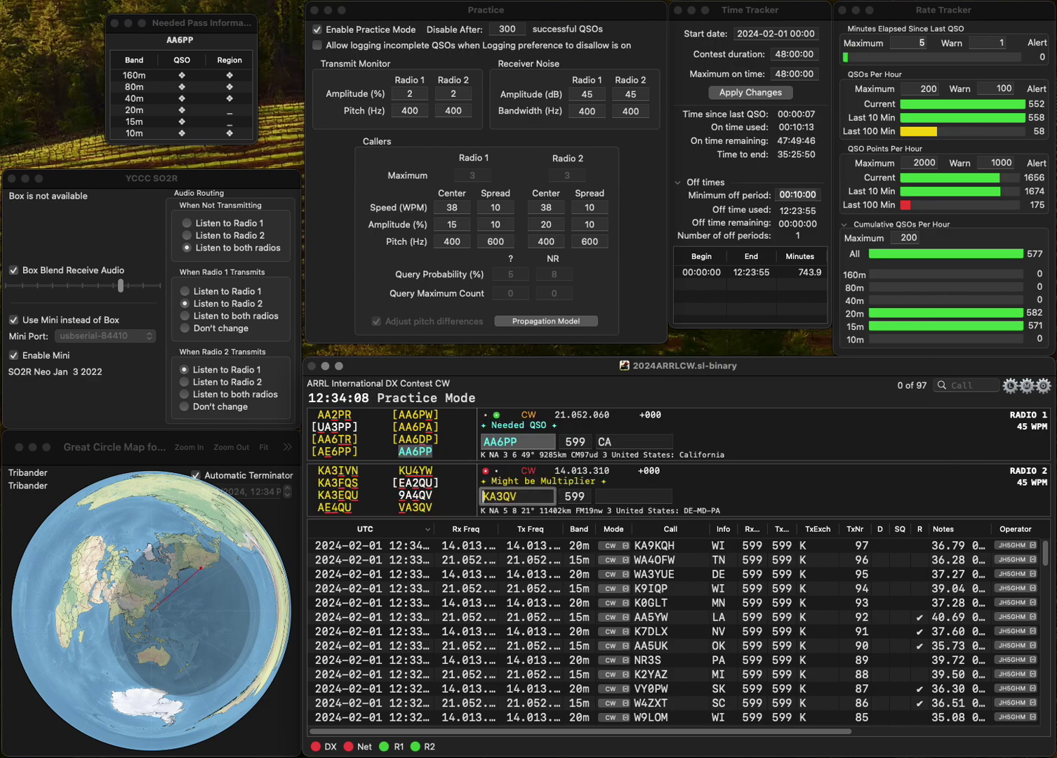
key(Delete)
text(V)
key(Return)
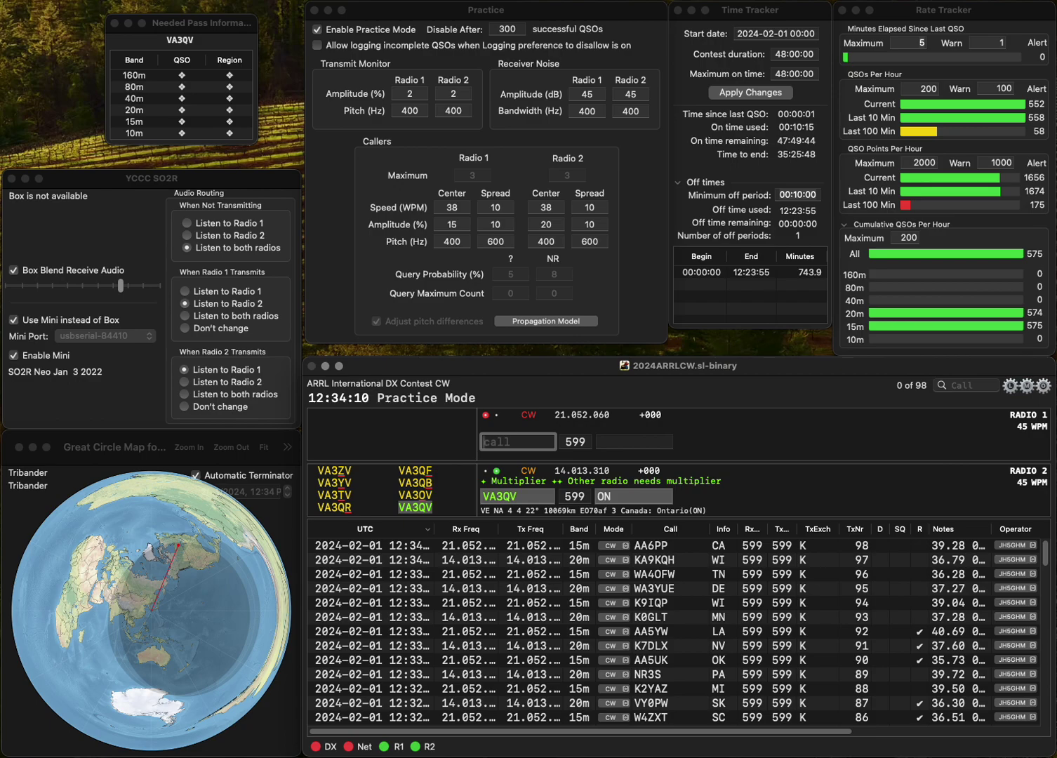
text(KG)
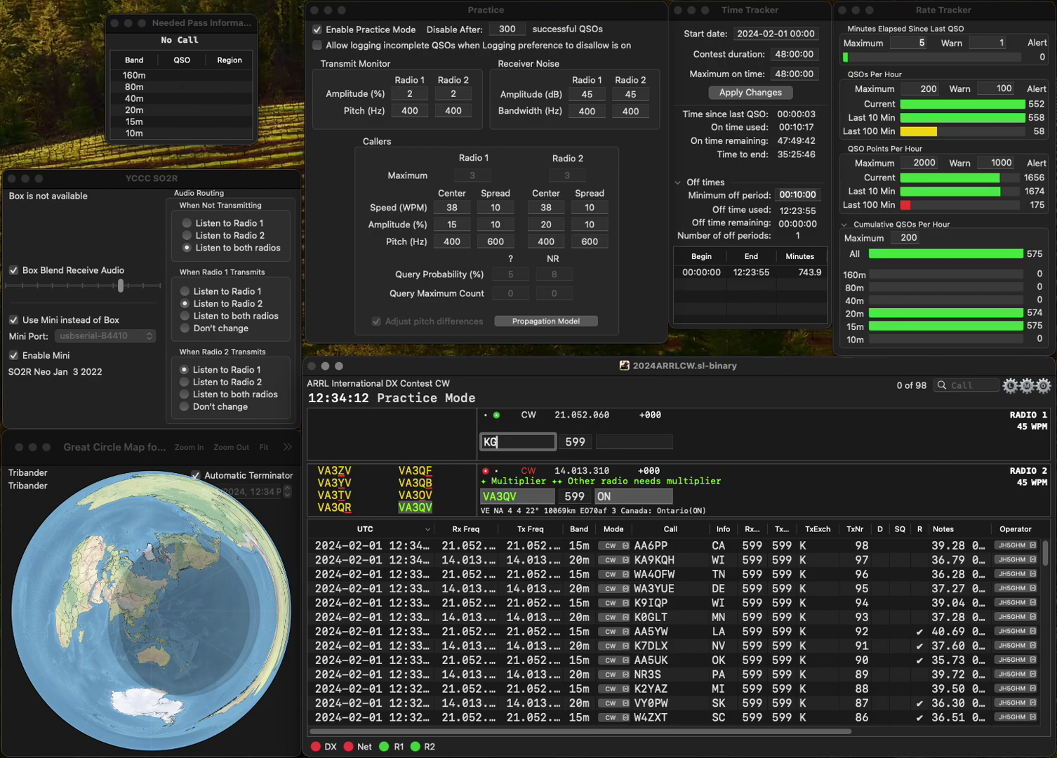
text(5NP)
key(Return)
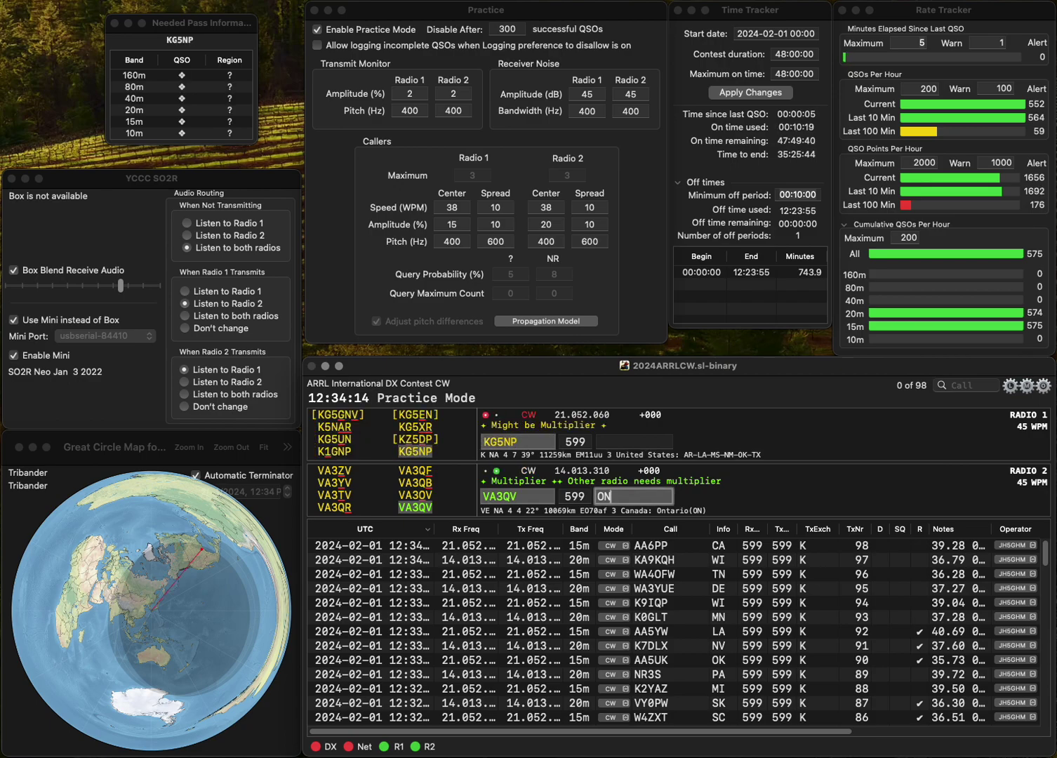
key(Return)
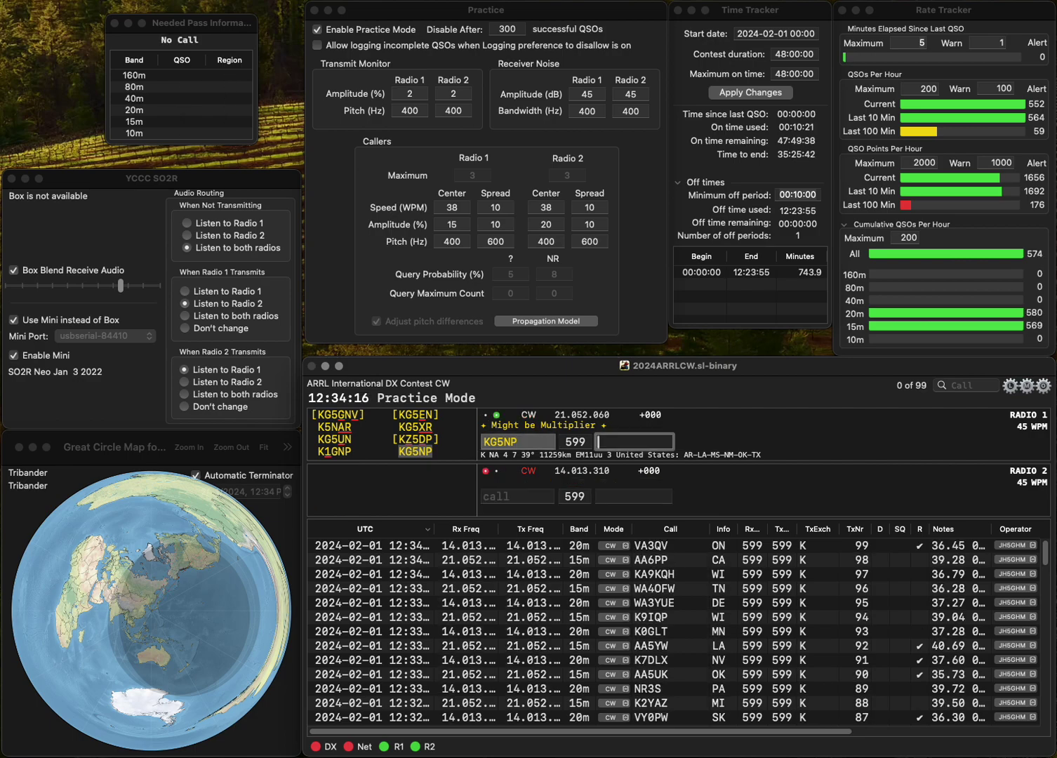
text(LA)
key(Return)
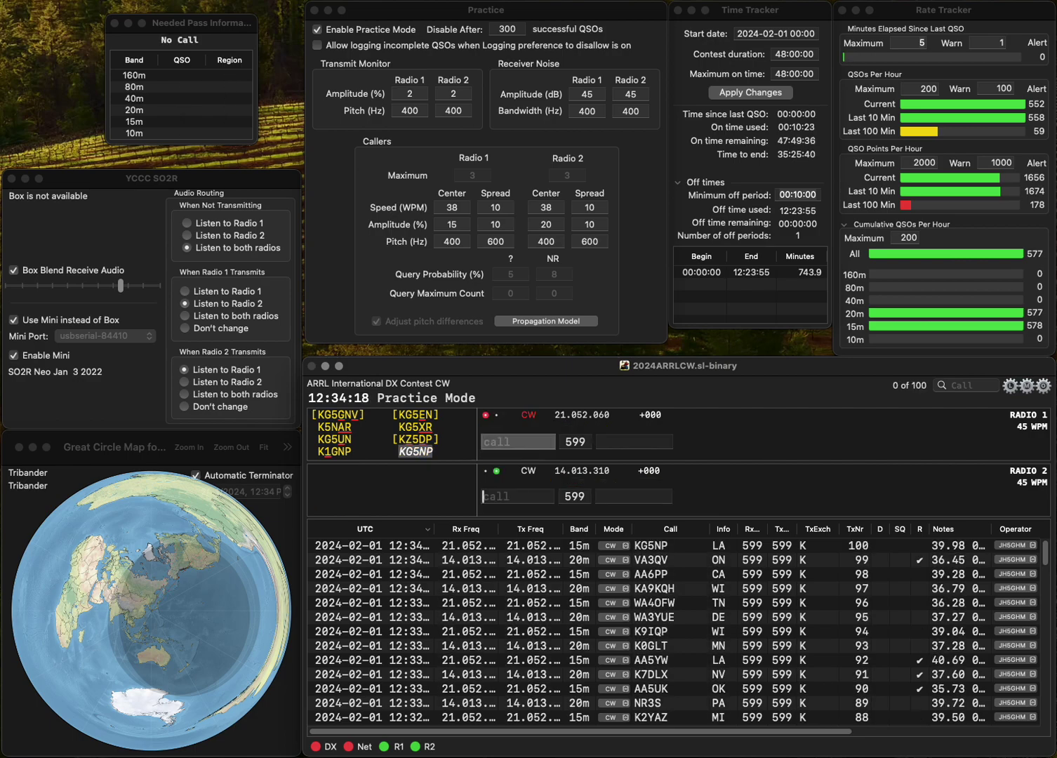
text(K7ARK)
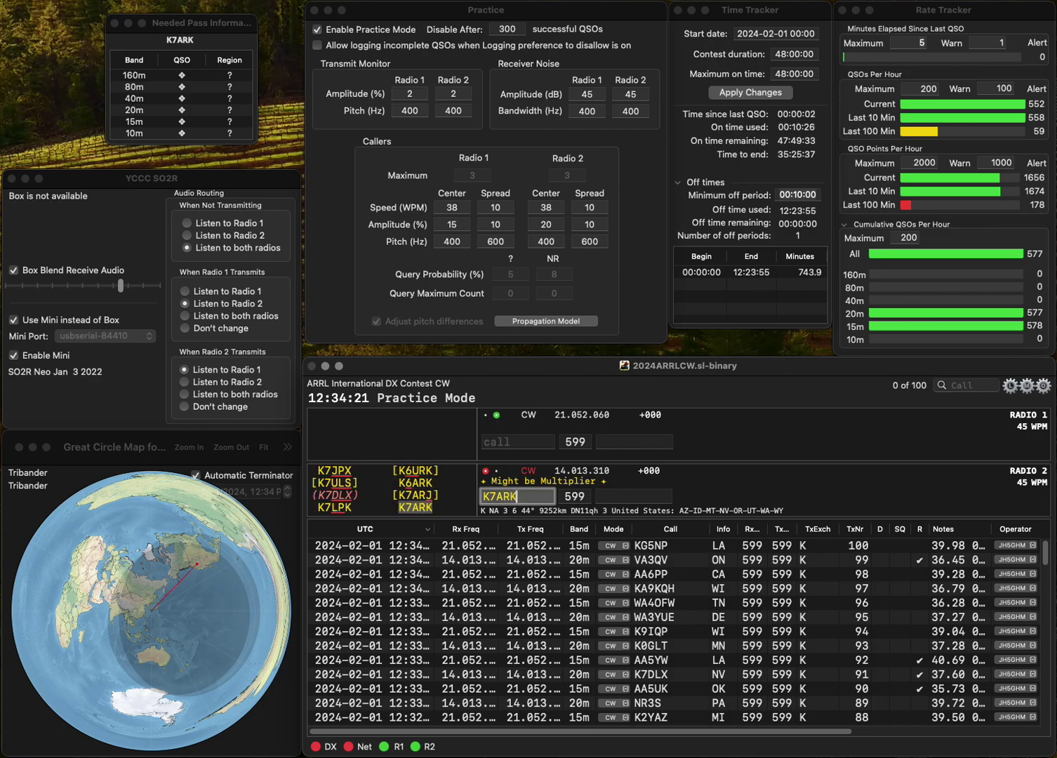
key(Return)
text(N8DJQ)
key(Return)
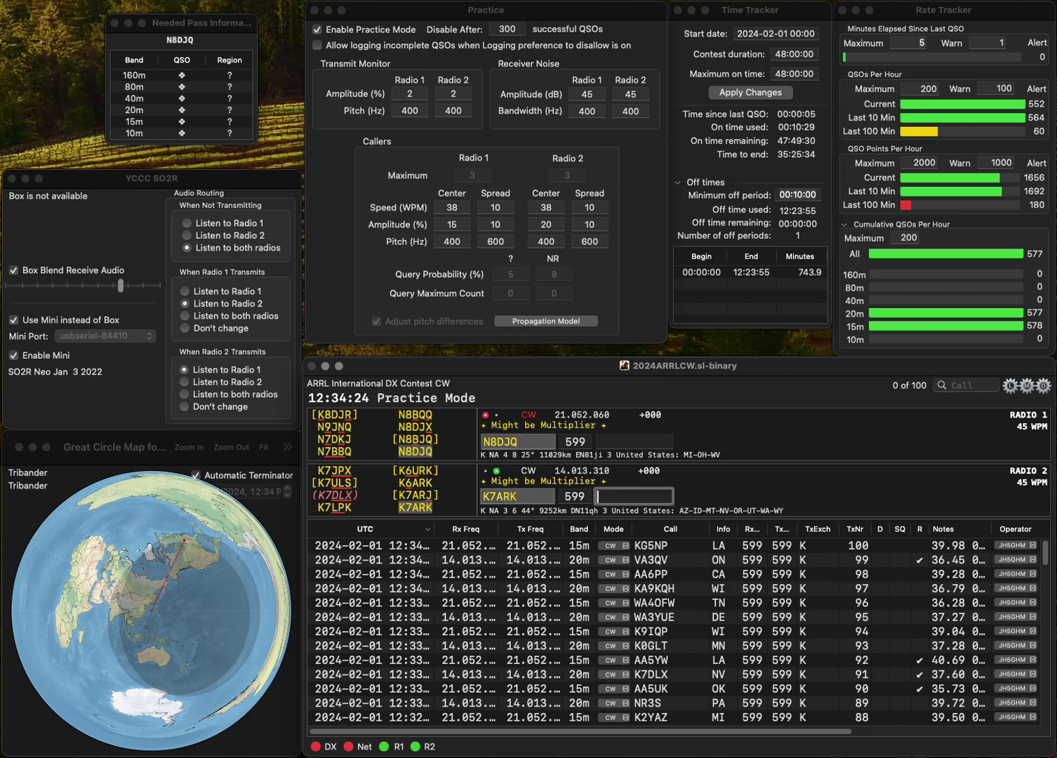
key(Return)
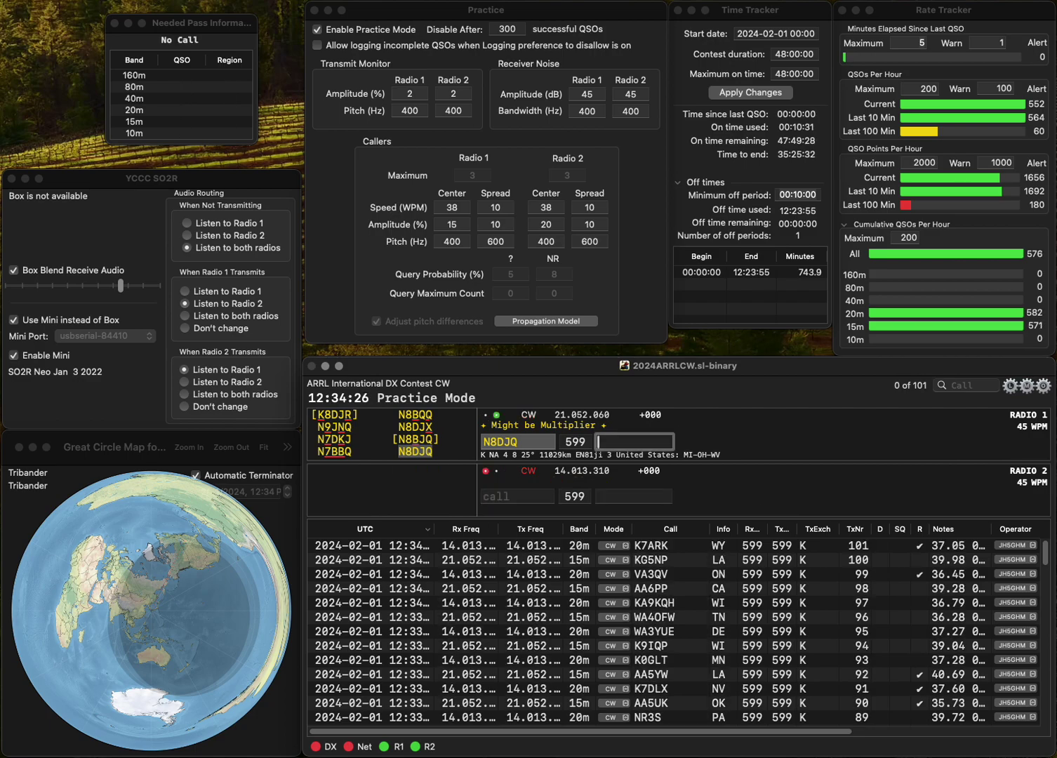
text(OH)
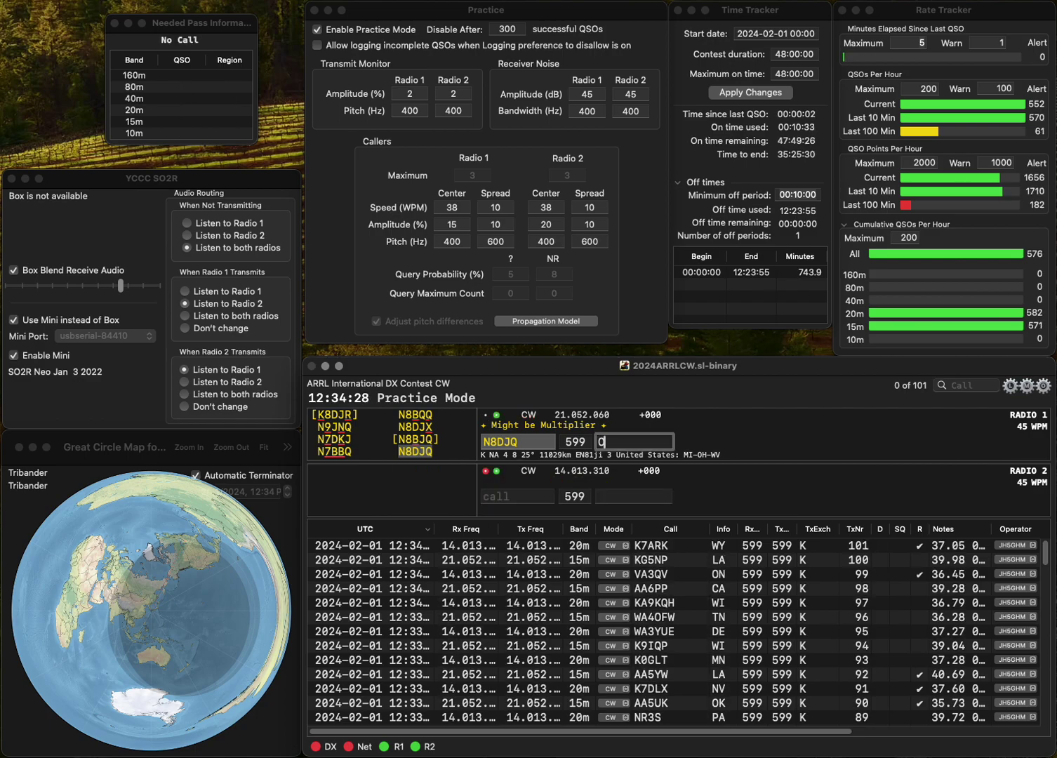
key(Return)
text(N1)
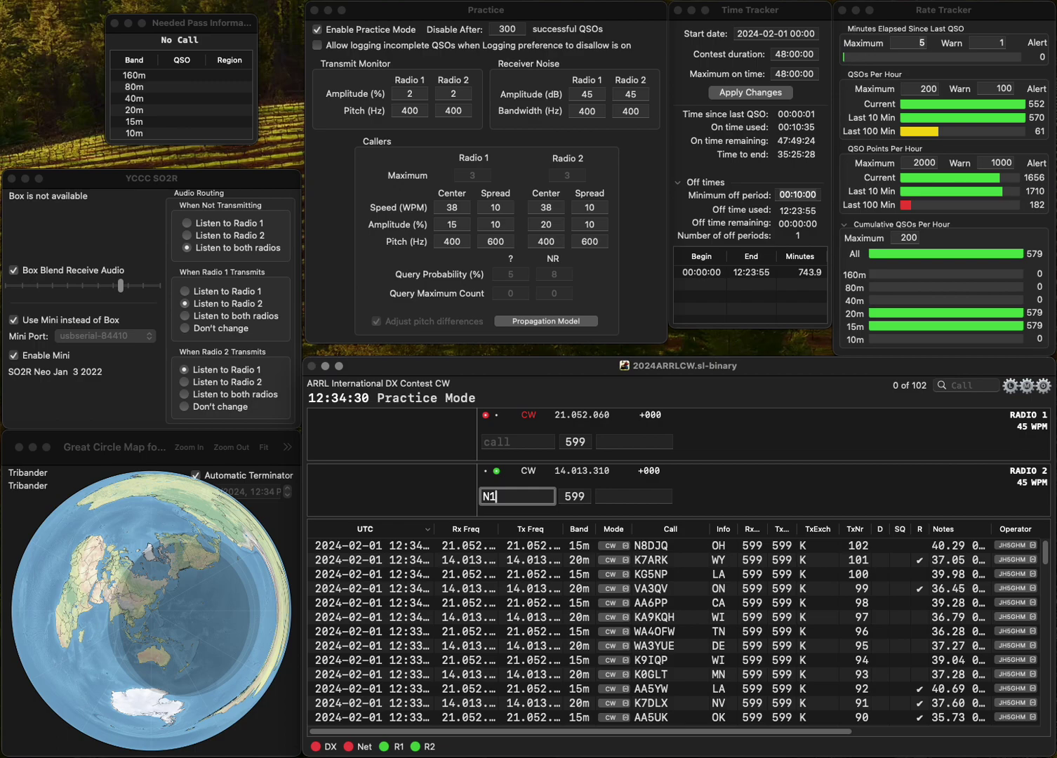
text(RLR)
key(Return)
text(W0CN)
key(Return)
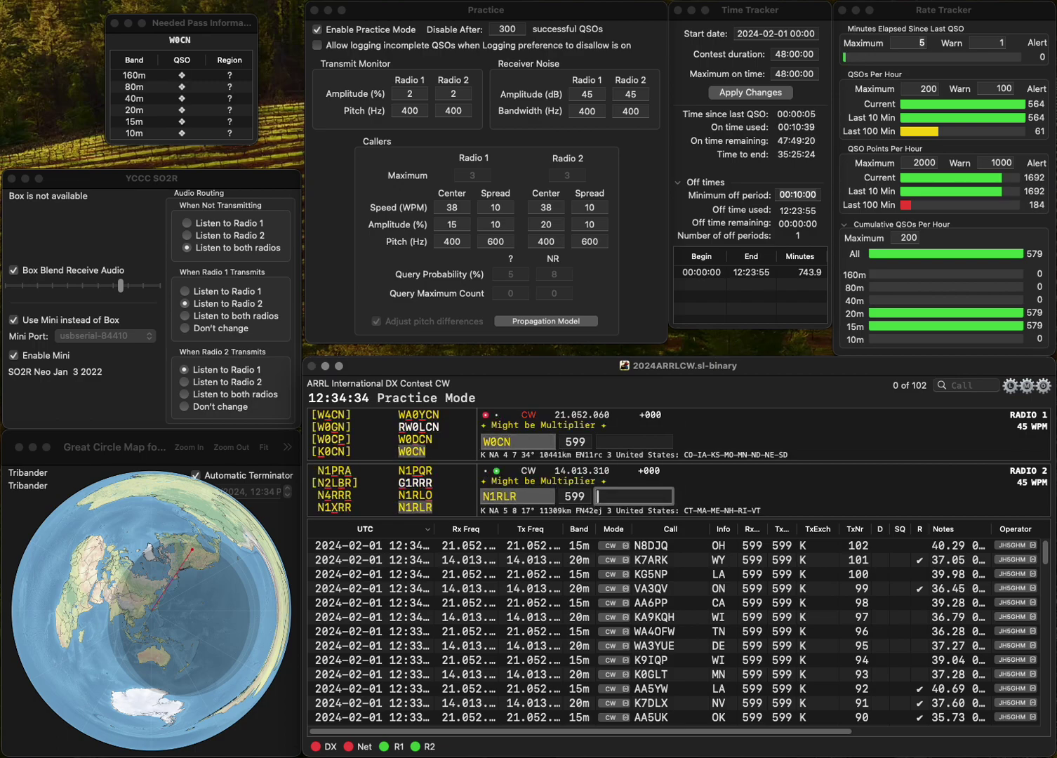
text(MA)
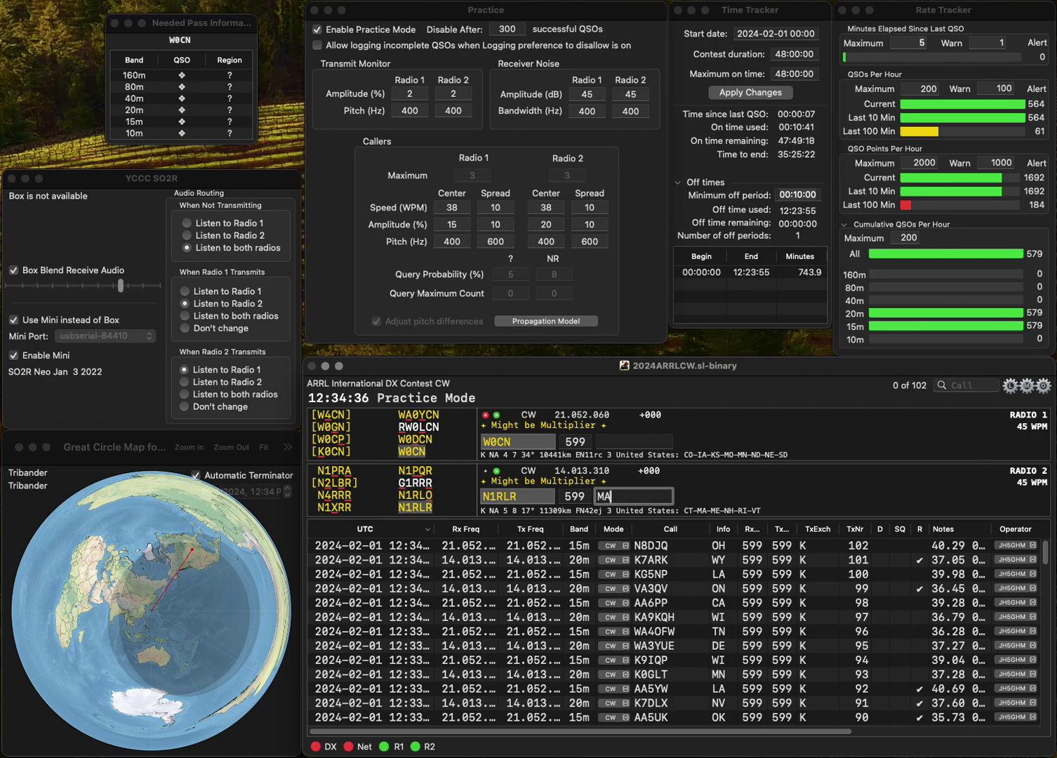
key(Return)
text(IA)
key(Return)
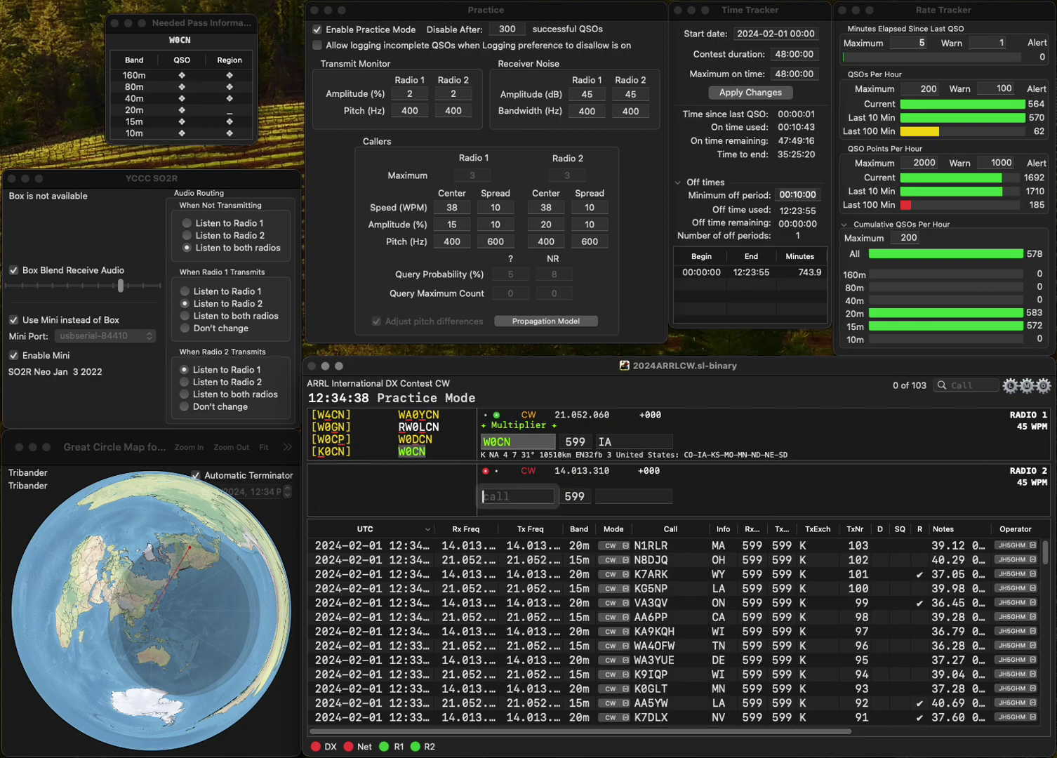
Send W5TRL on radio 2 and enter the VE9 station's call on radio 1.
text(W5)
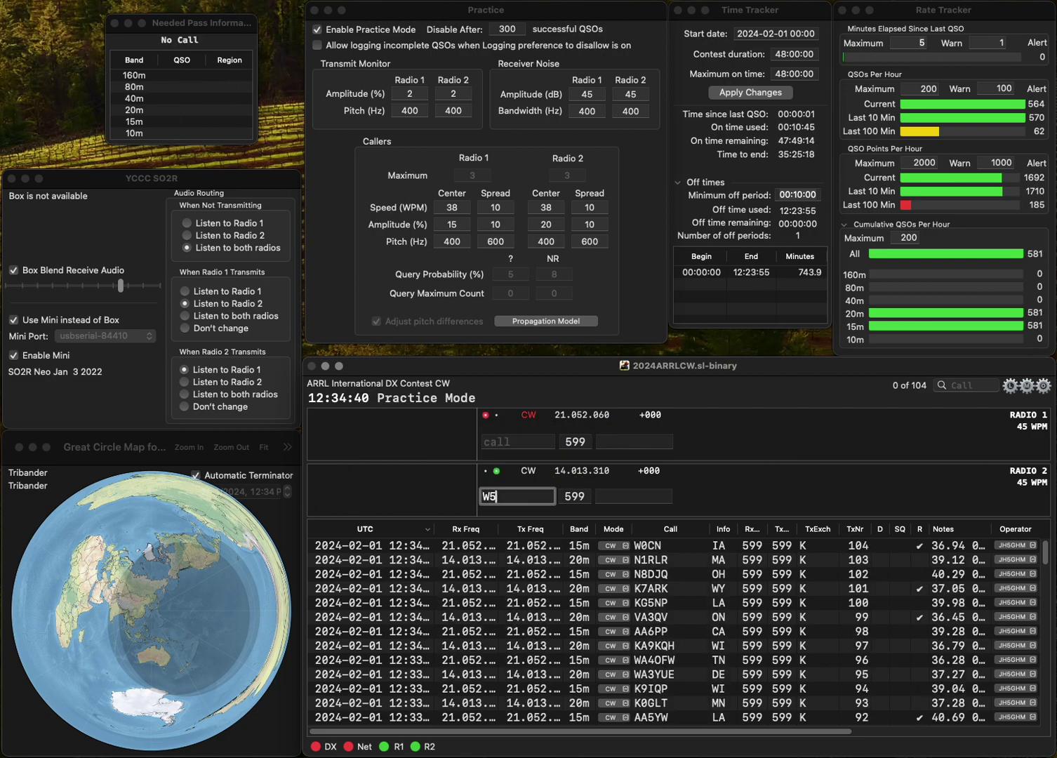
text(TRL)
key(Return)
text(WV)
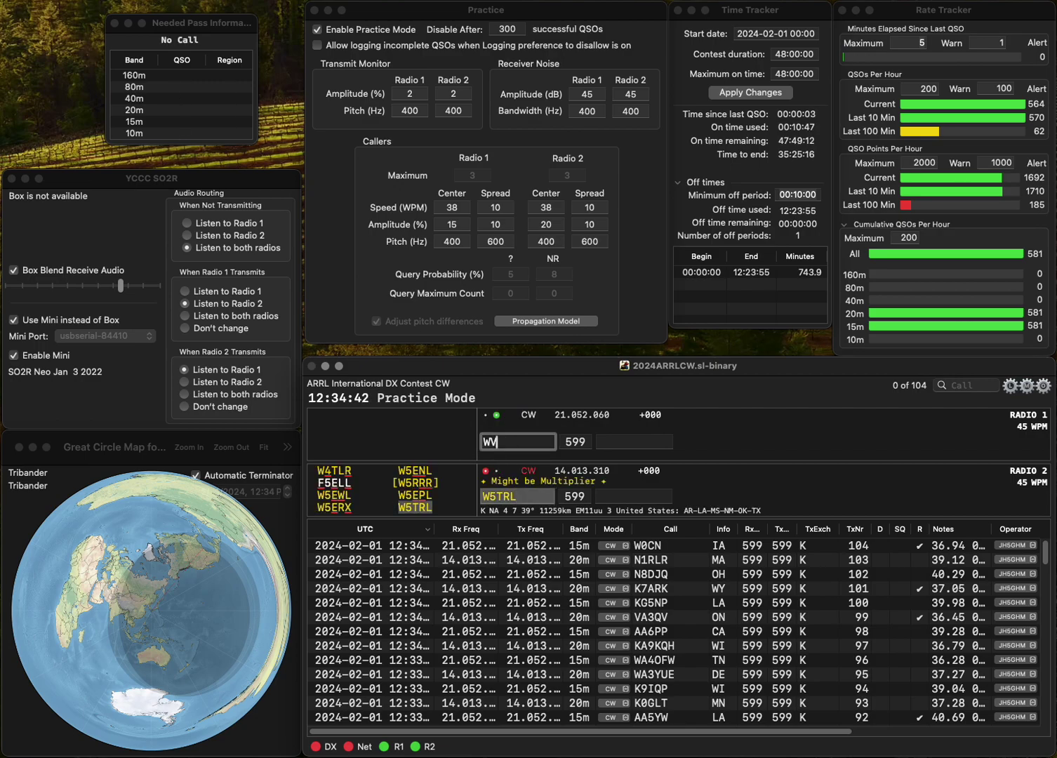
text(E9LR)
key(BackSpace)
text(RW)
key(Home)
key(Delete)
key(Return)
Log W5TRL with TX and correct the radio 1 call to VE9RLW.
text(TX)
key(Return)
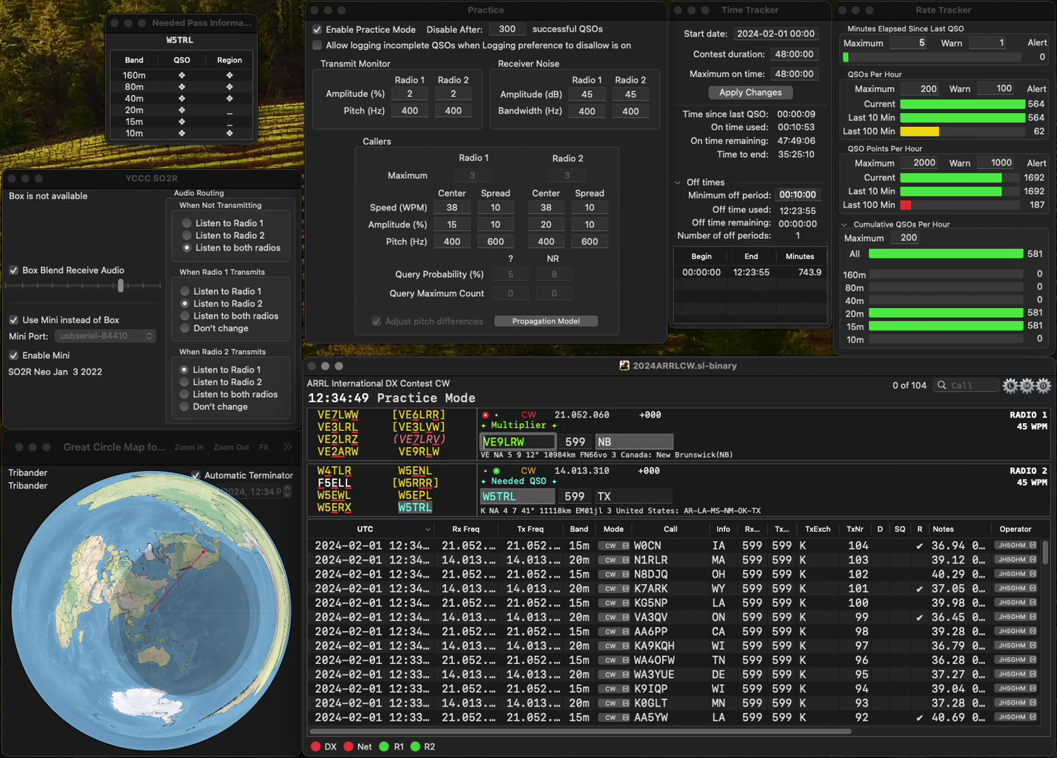
key(End)
key(Left)
key(Left)
key(BackSpace)
key(Right)
text(L)
key(Return)
Log VE9RLW with NB and N5LFE with TX.
text(N5)
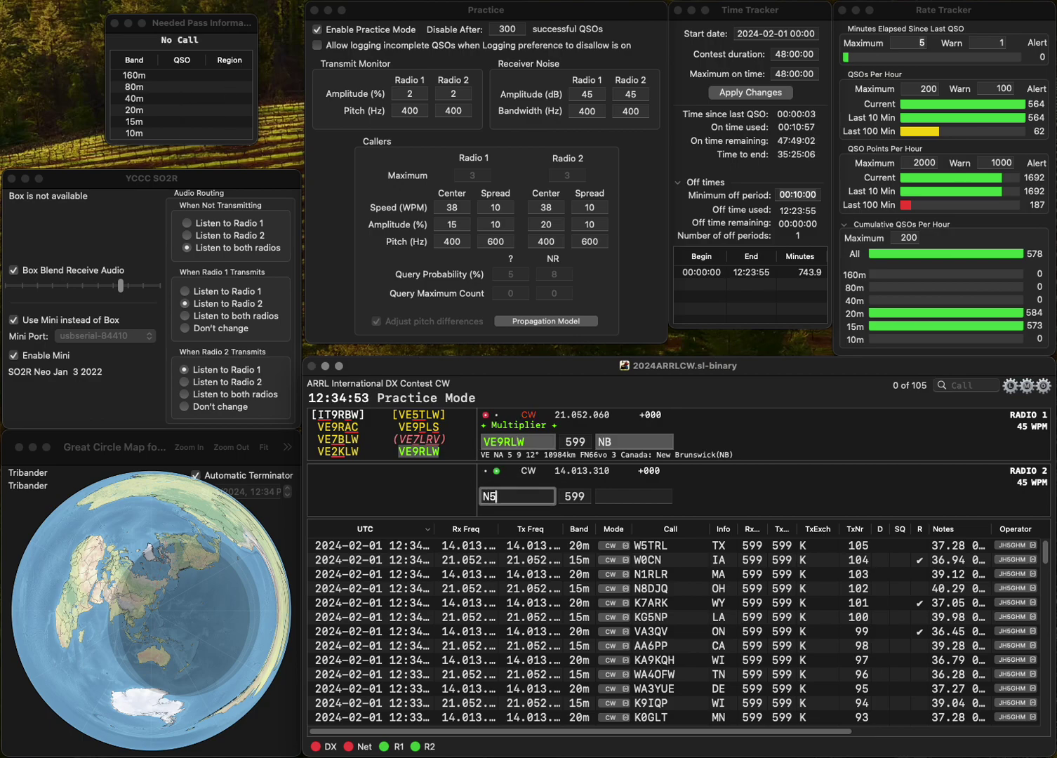
text(LFE)
key(Return)
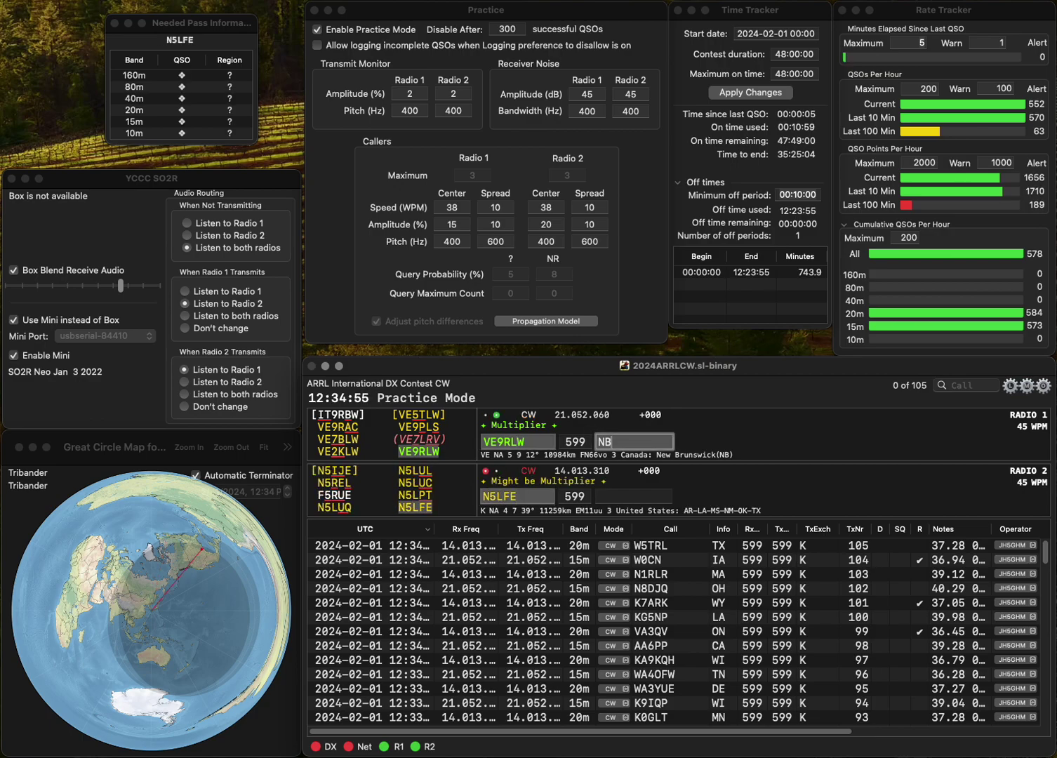
key(Return)
text(T)
key(Return)
text(K0QIK)
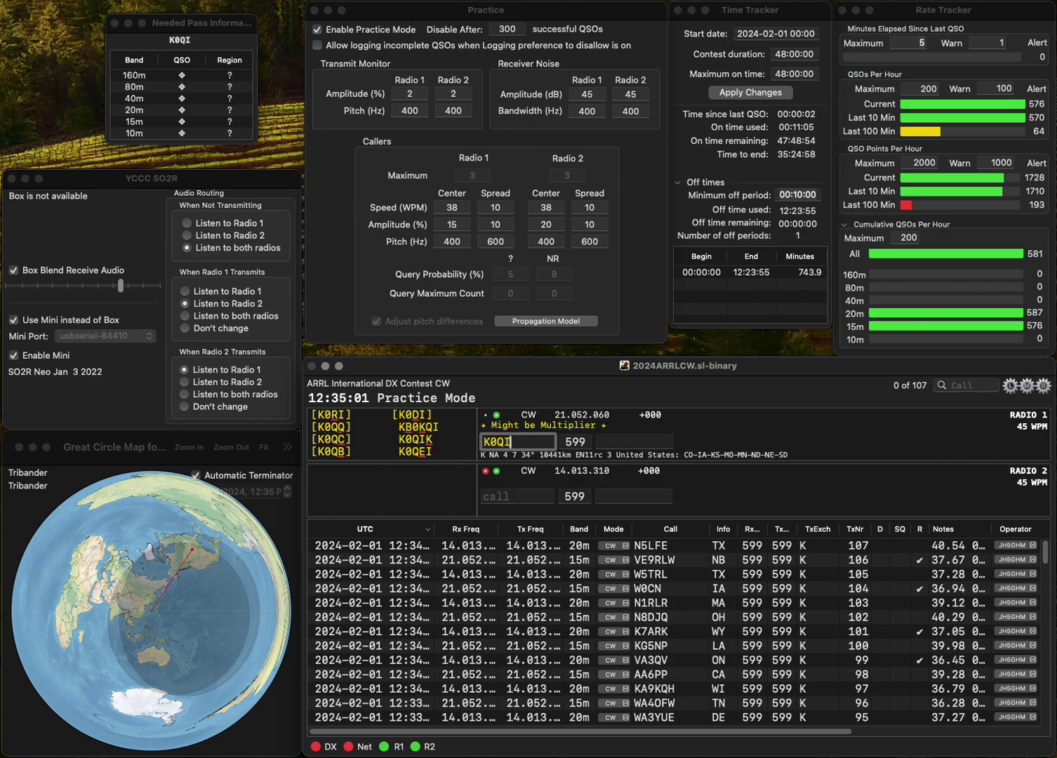
key(Return)
text(W4EJG)
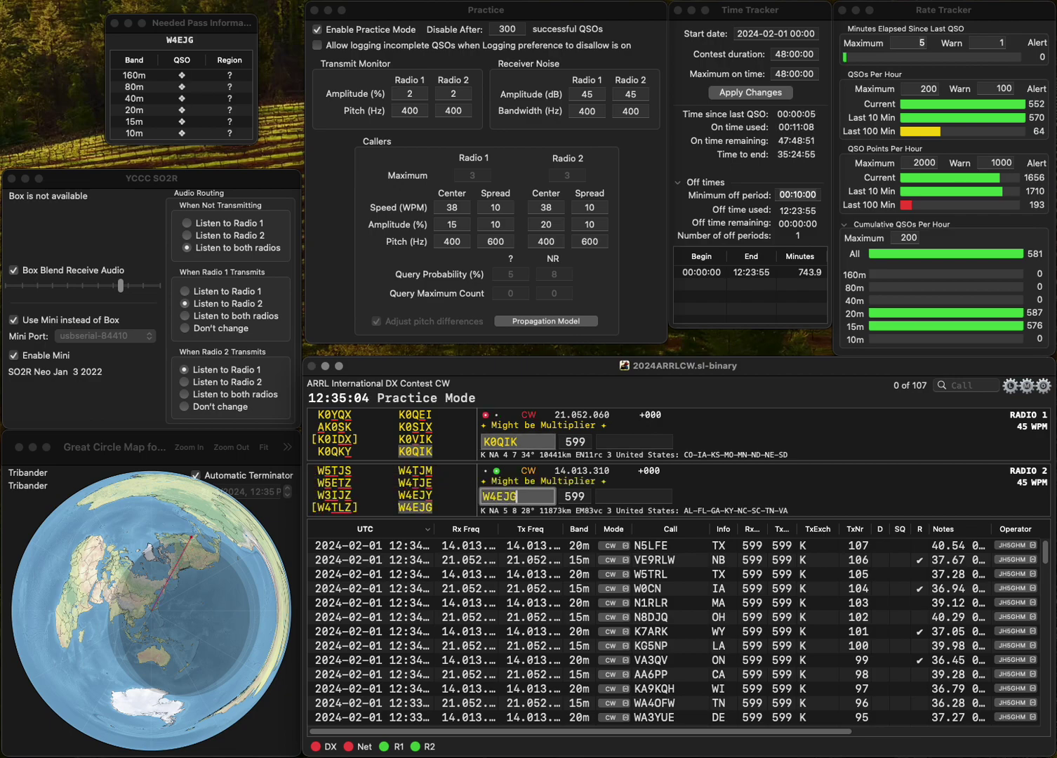
key(Return)
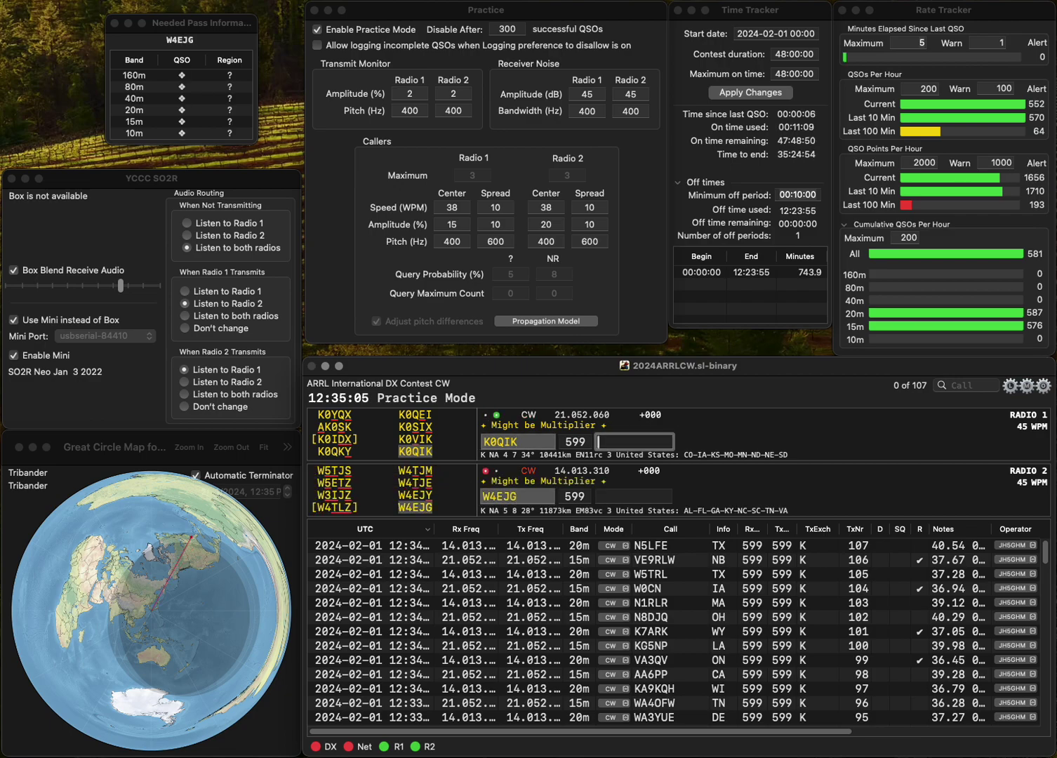
text(CO)
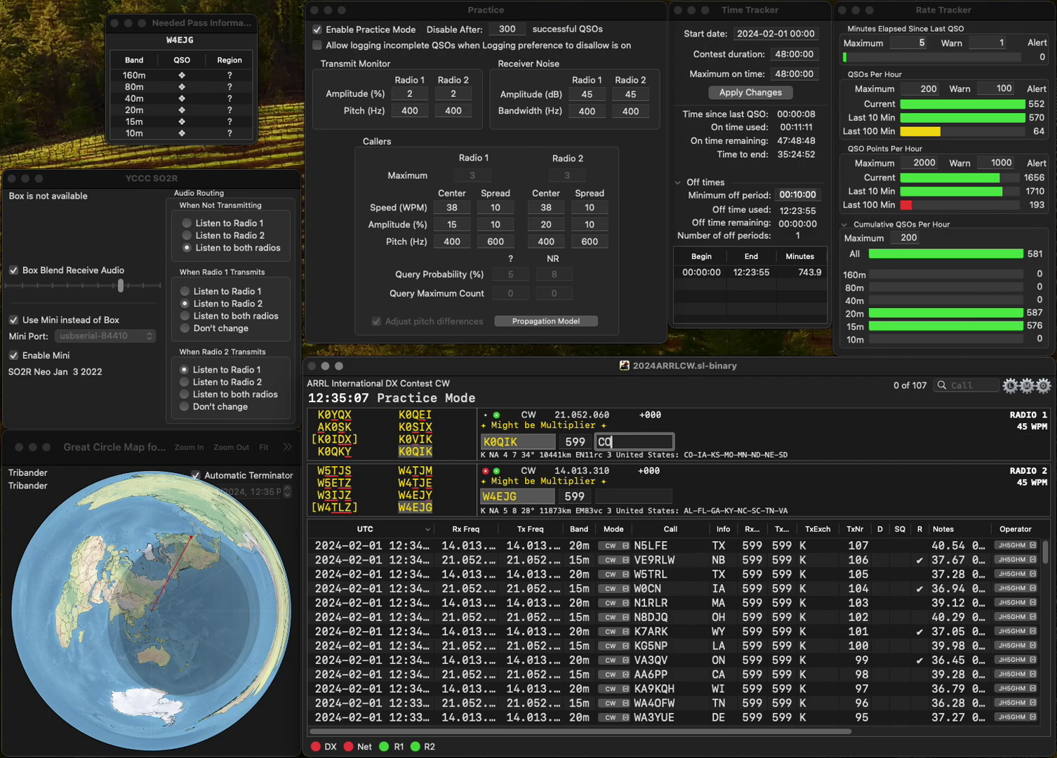
key(Return)
text(VA)
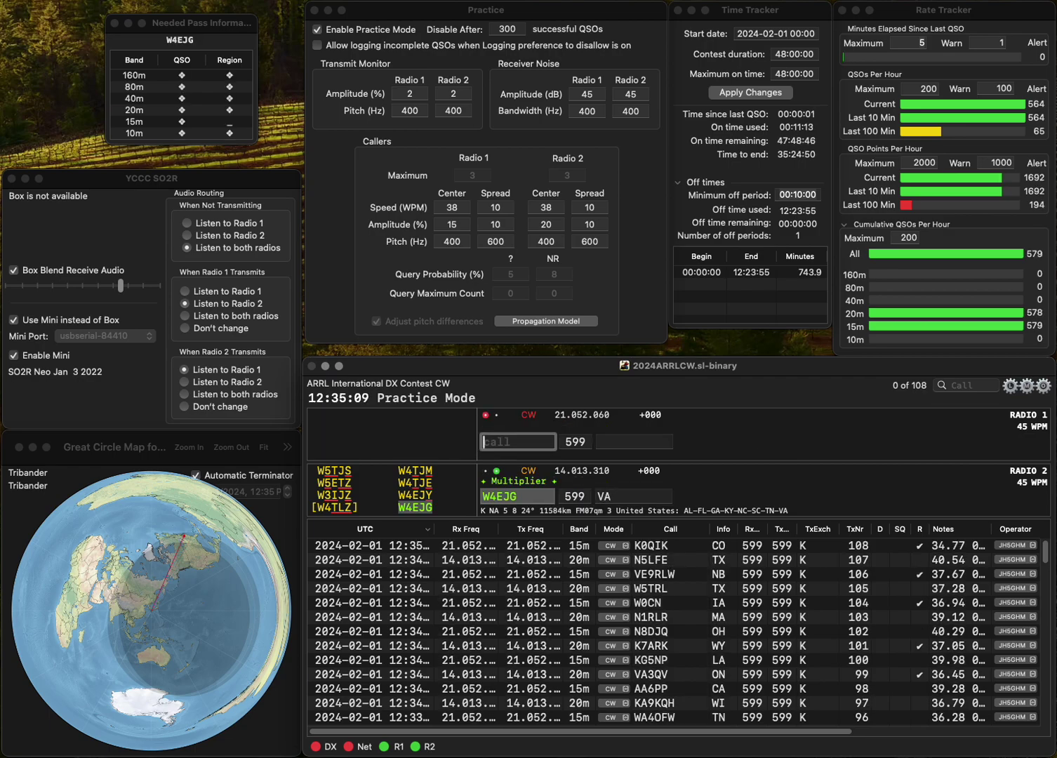
key(Return)
text(KF9D)
key(Return)
text(KS4X)
key(Return)
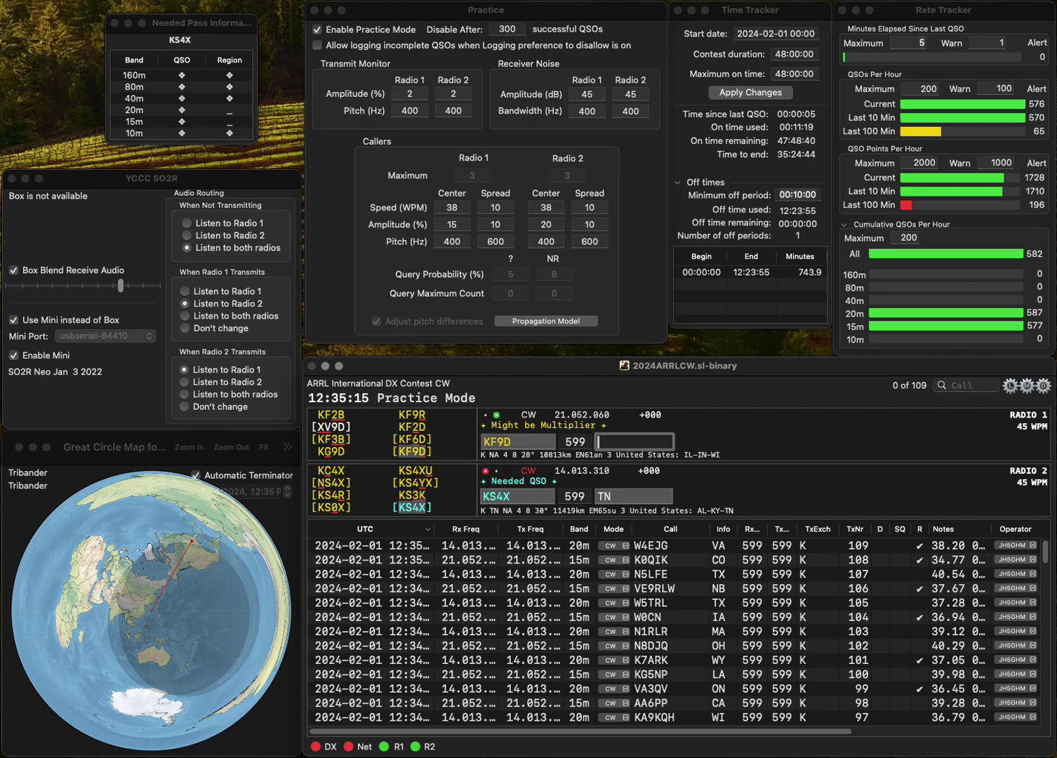
text(WI)
key(Return)
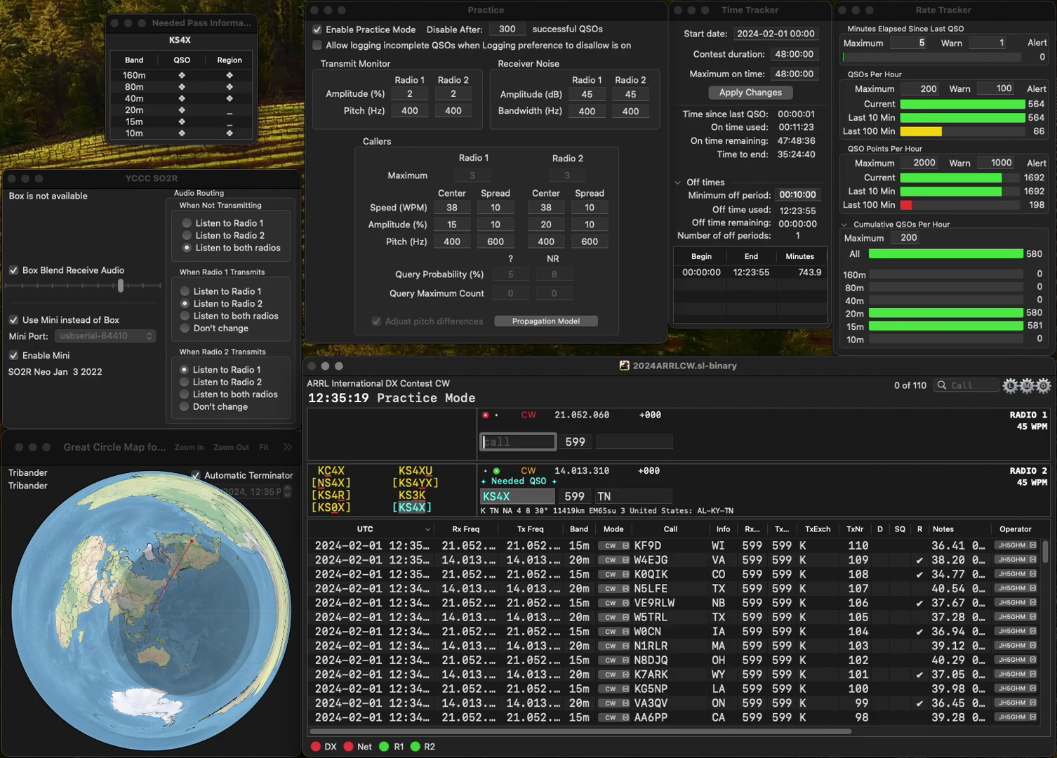
text(K6TR)
key(Return)
text(KI4SGQ)
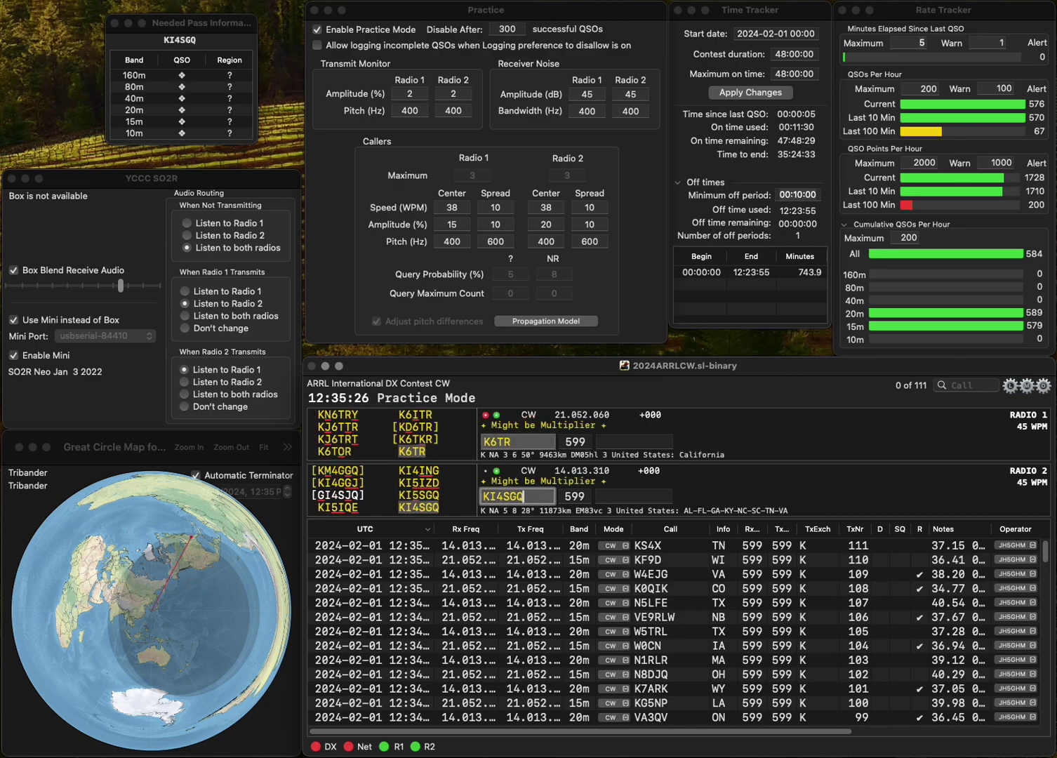
key(Return)
text(CA)
key(Return)
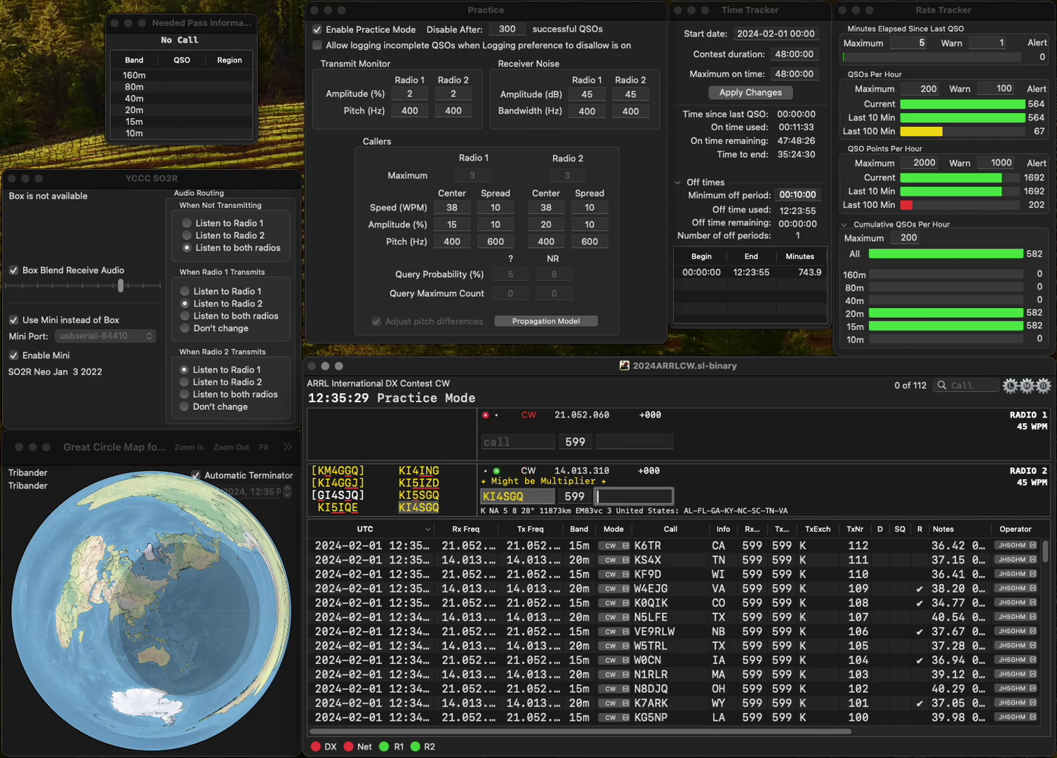
key(Return)
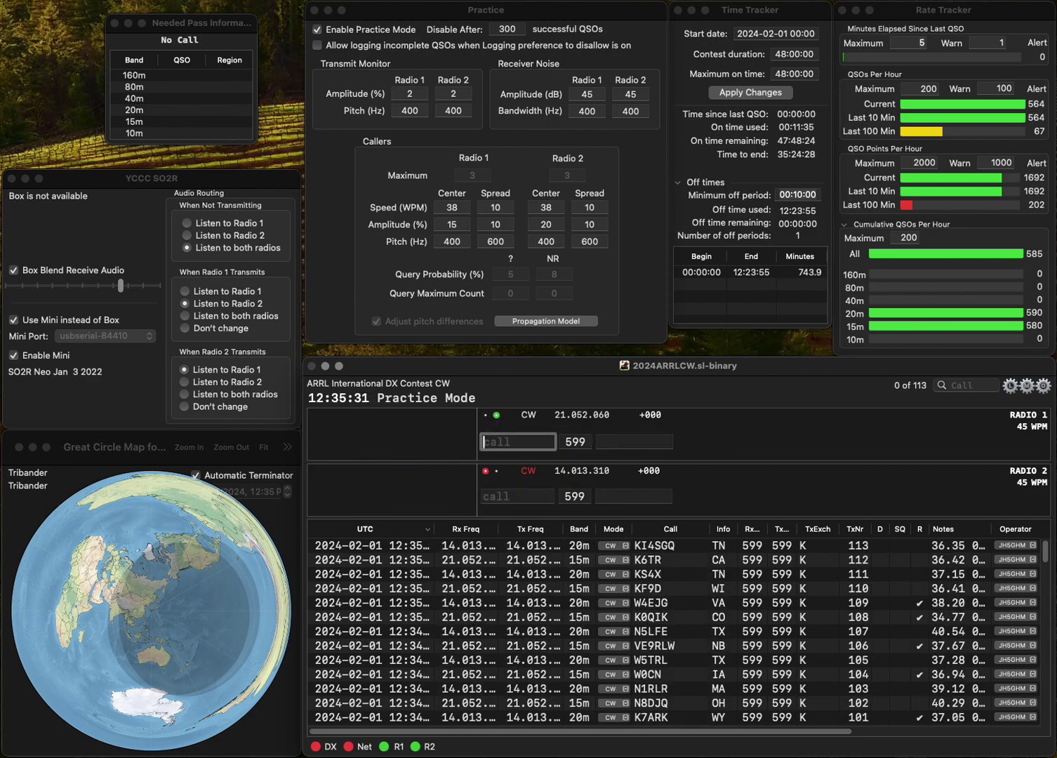
text(K6JL)
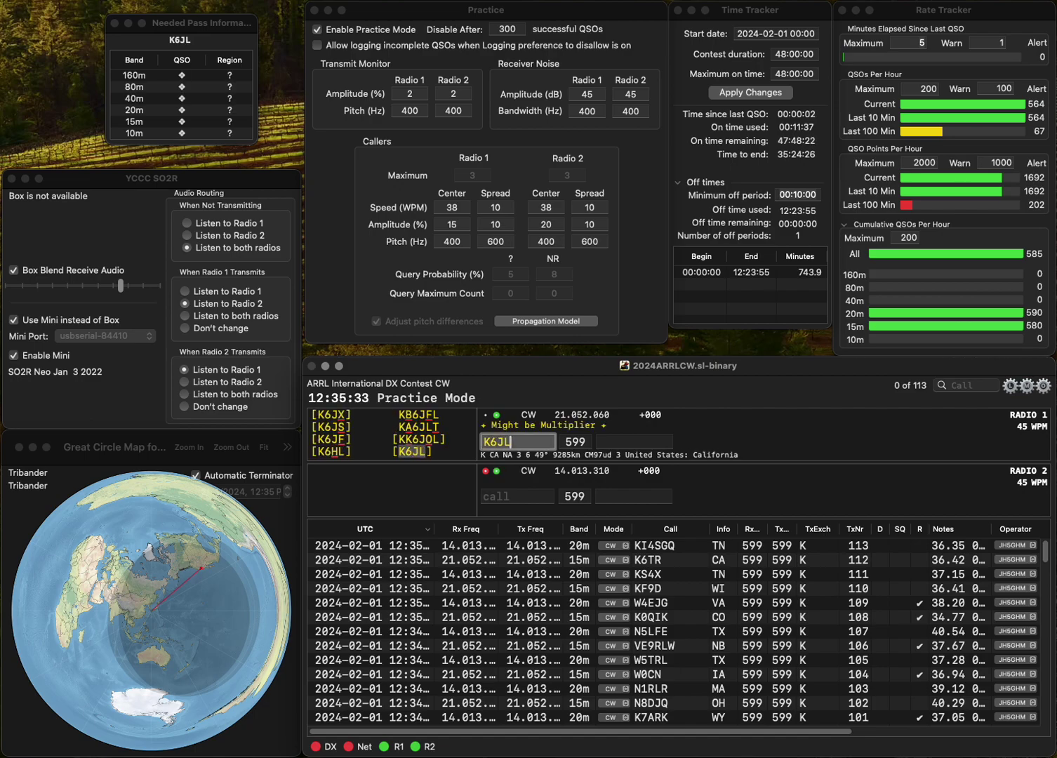
key(Return)
text(W5TCB)
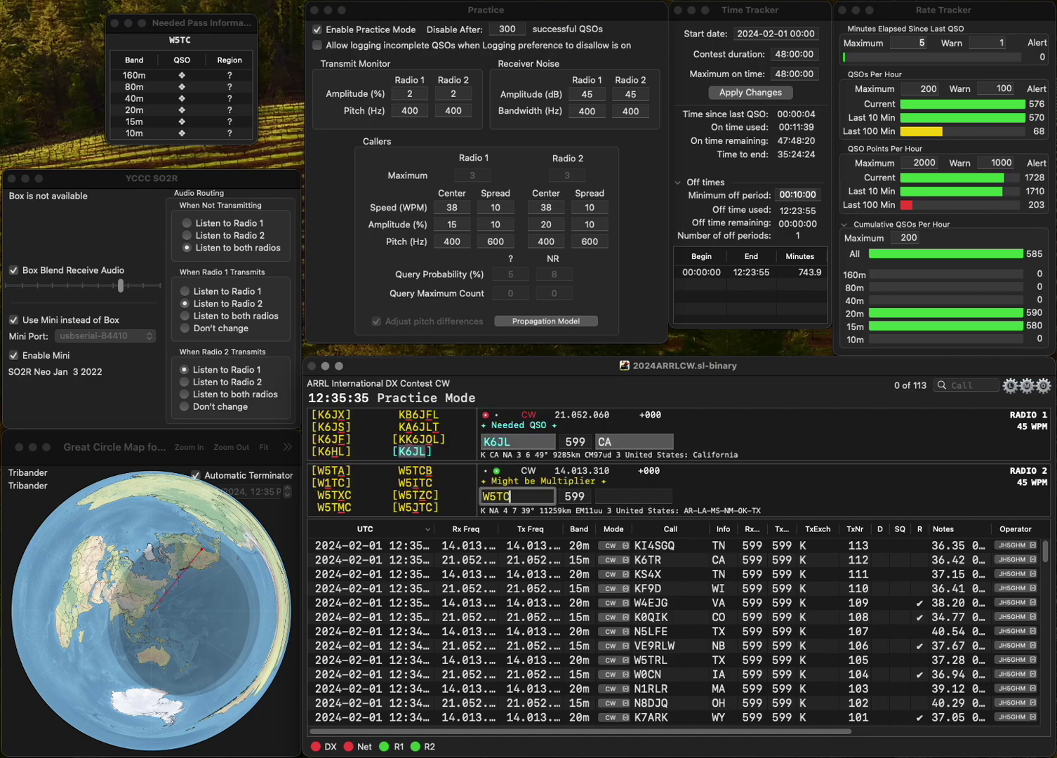
key(Return)
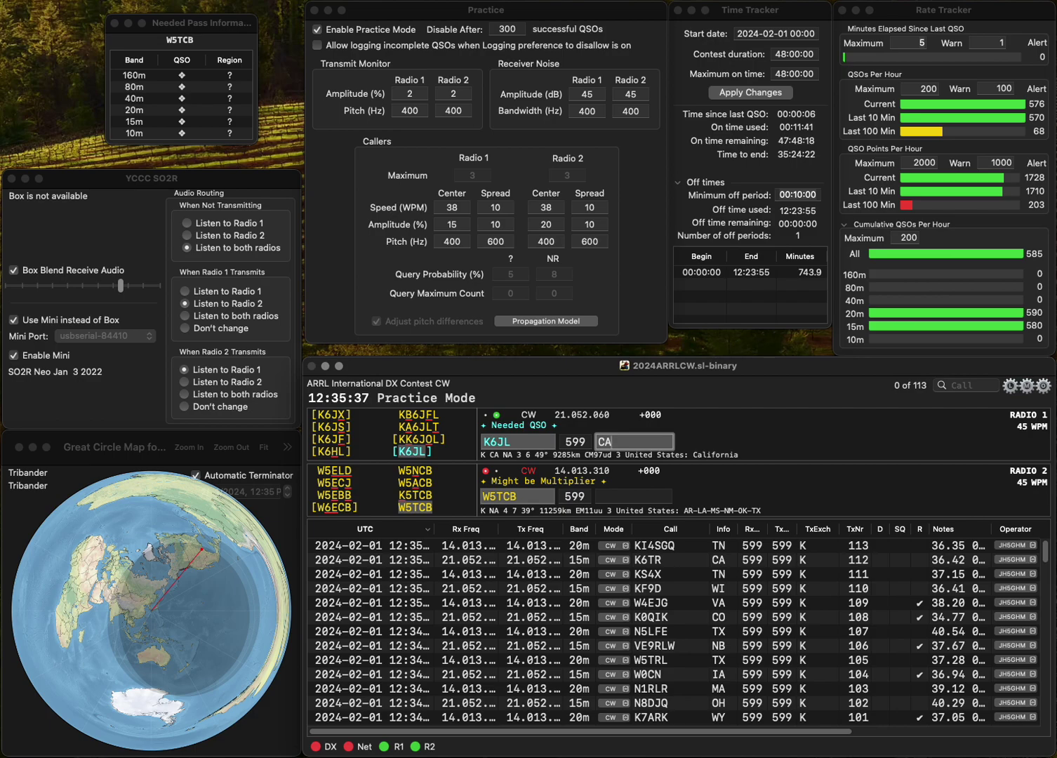
key(Return)
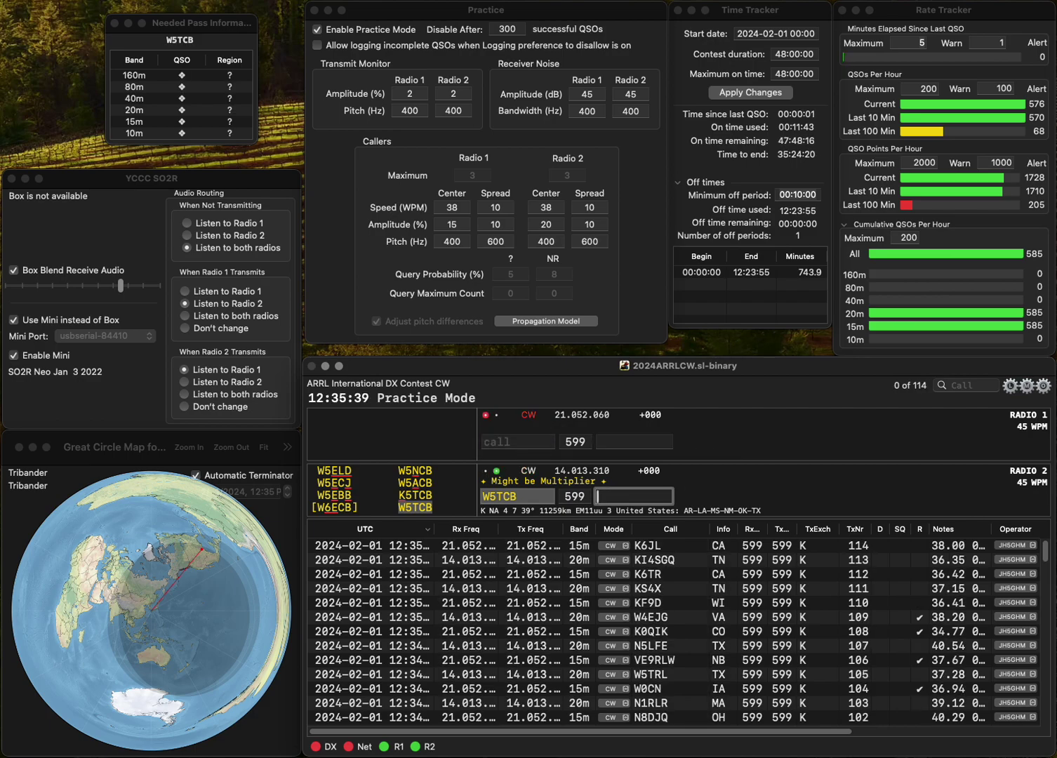
key(Return)
text(K)
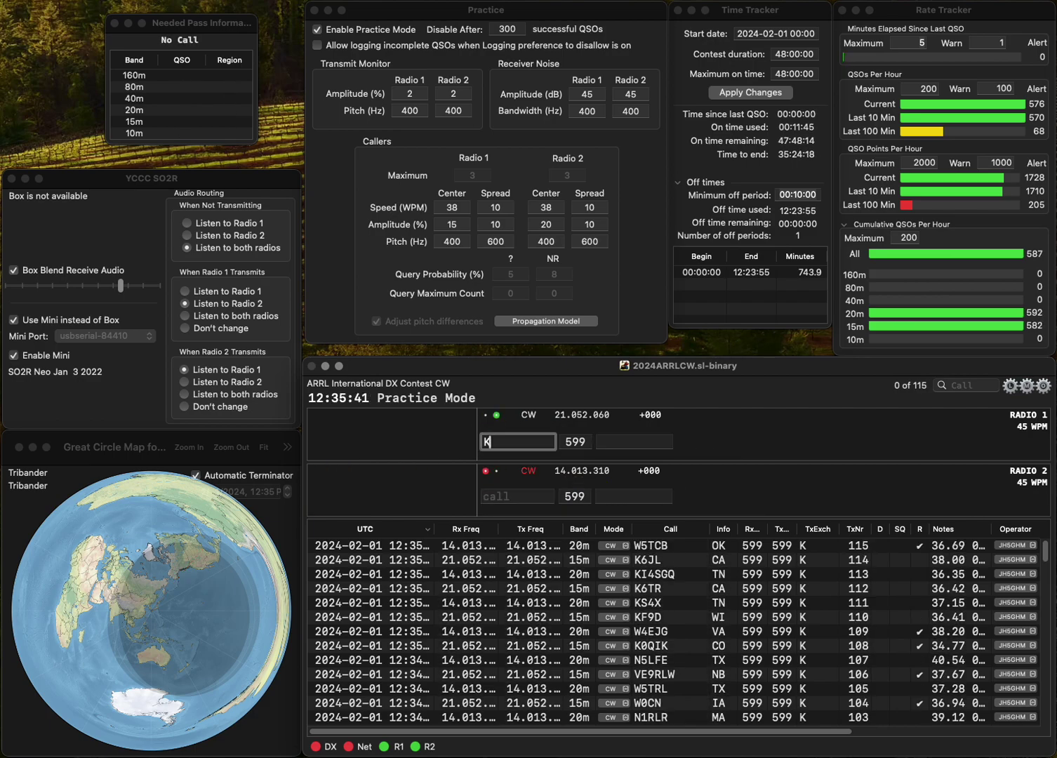
text(K6VZD)
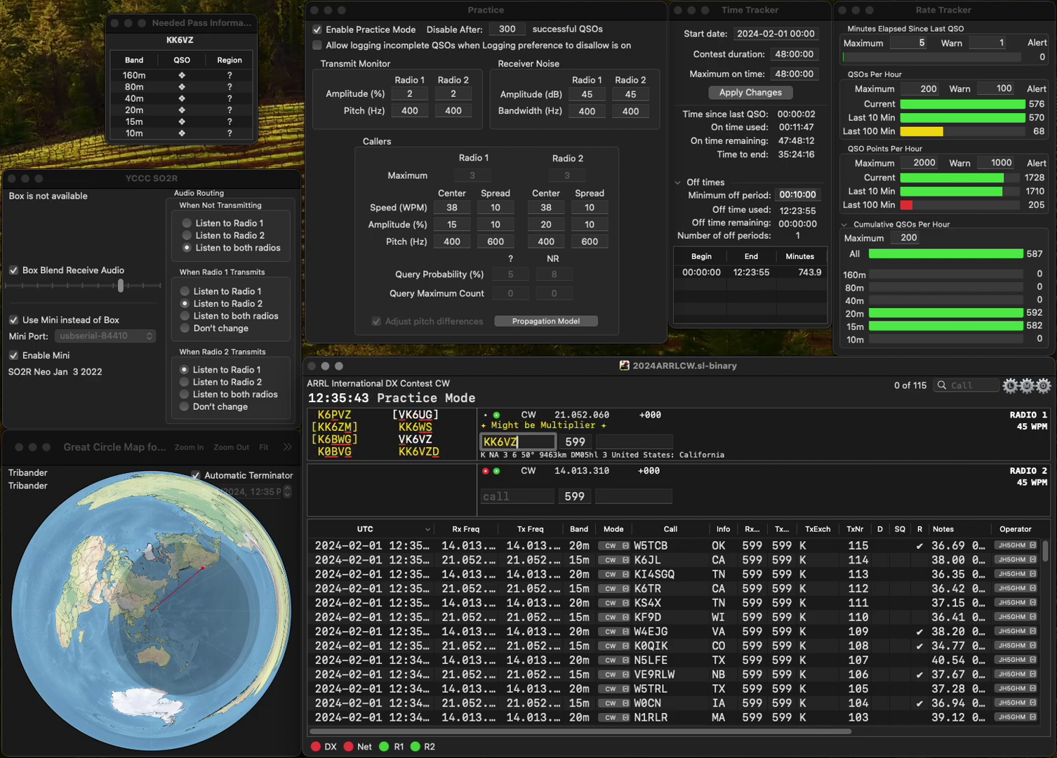
key(Return)
text(K3NQT)
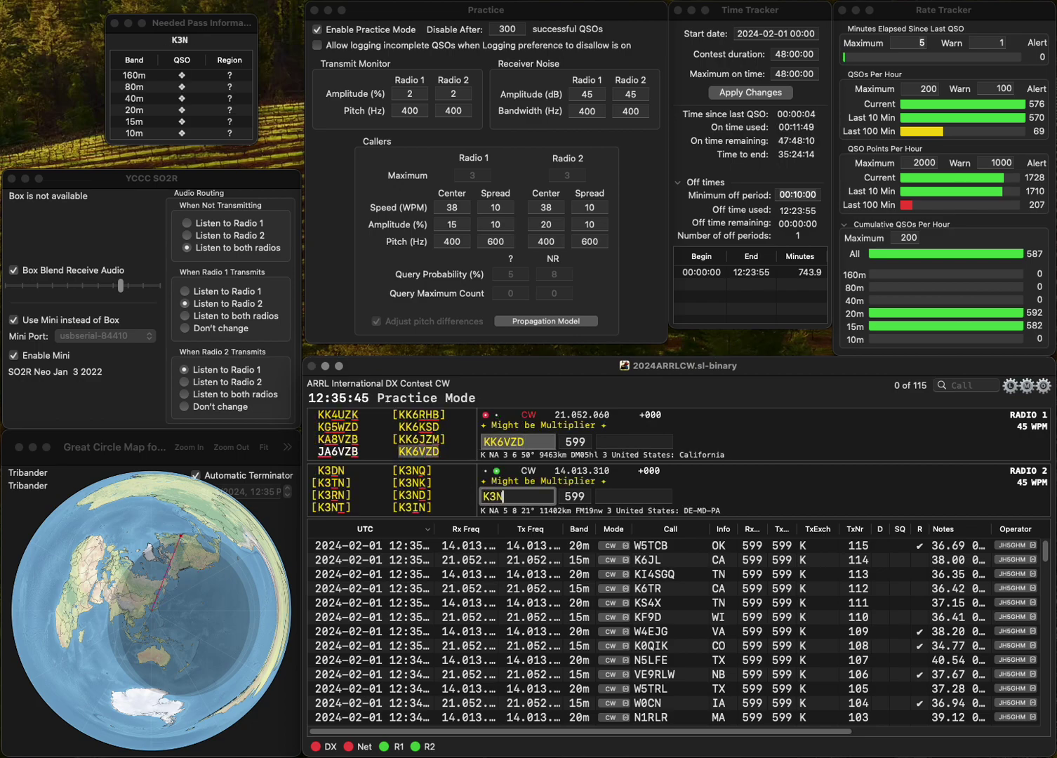
key(Return)
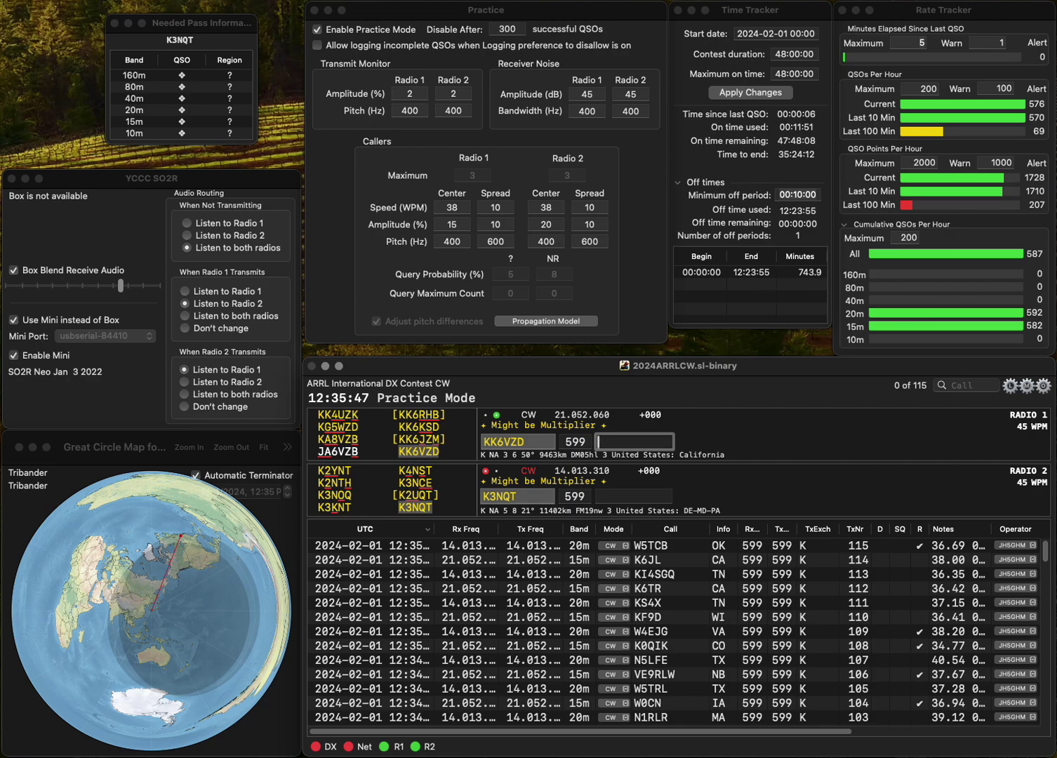
key(Return)
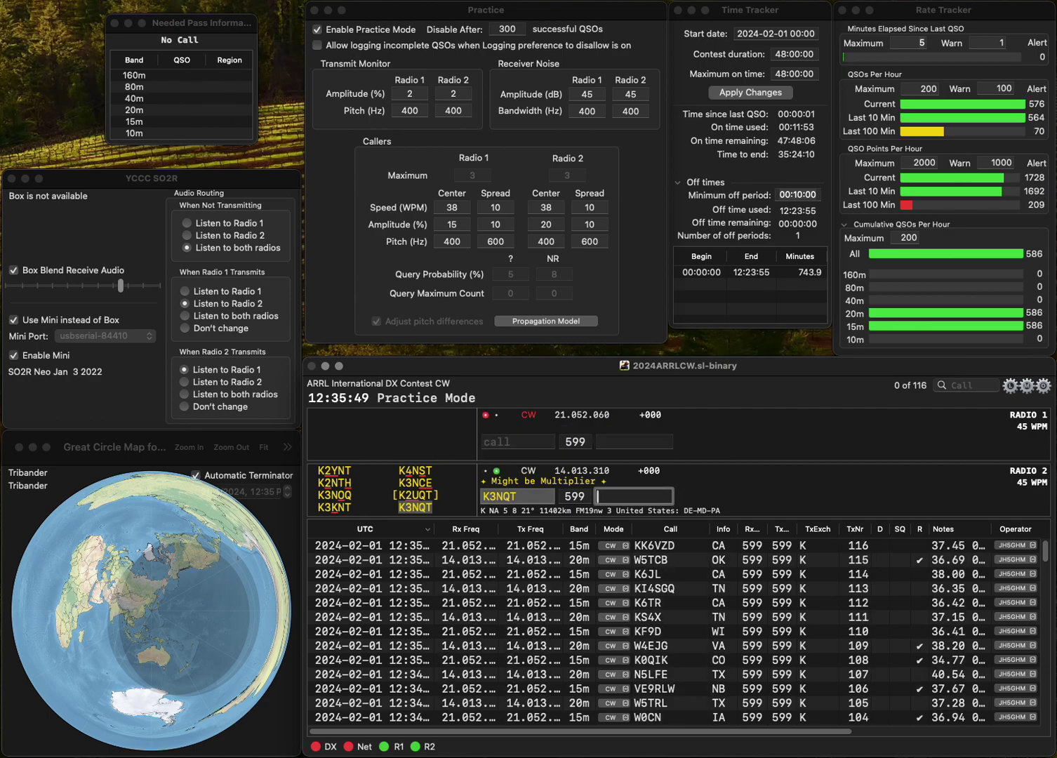
key(Return)
text(K)
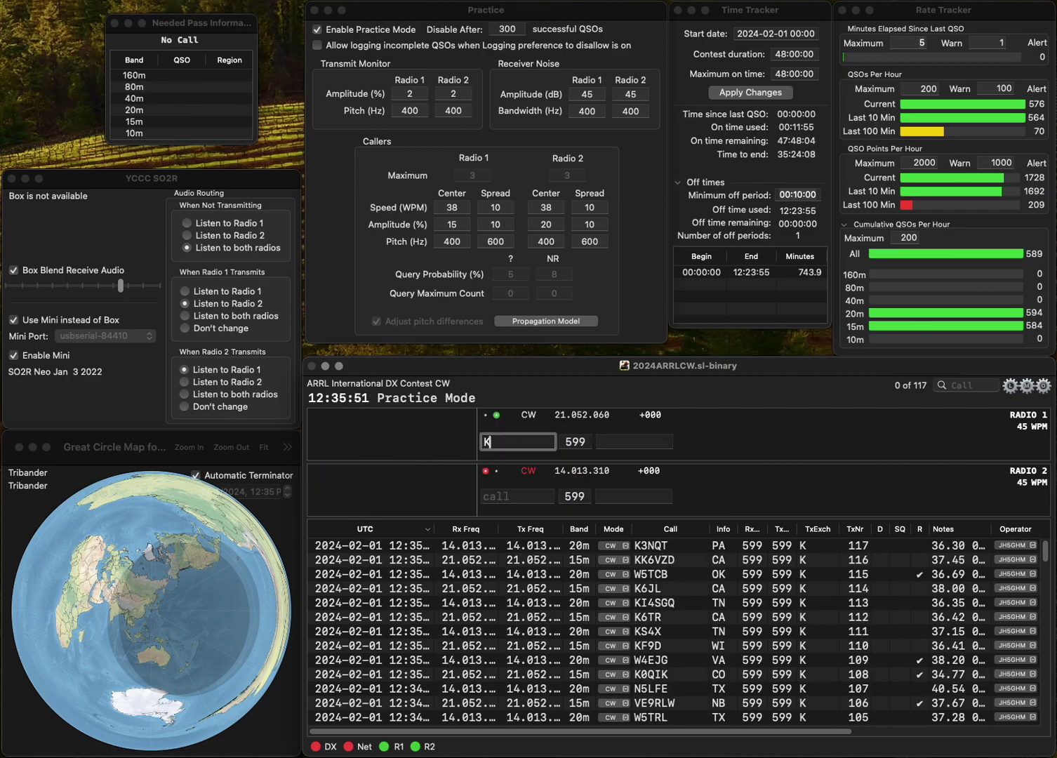
text(F0MEQ)
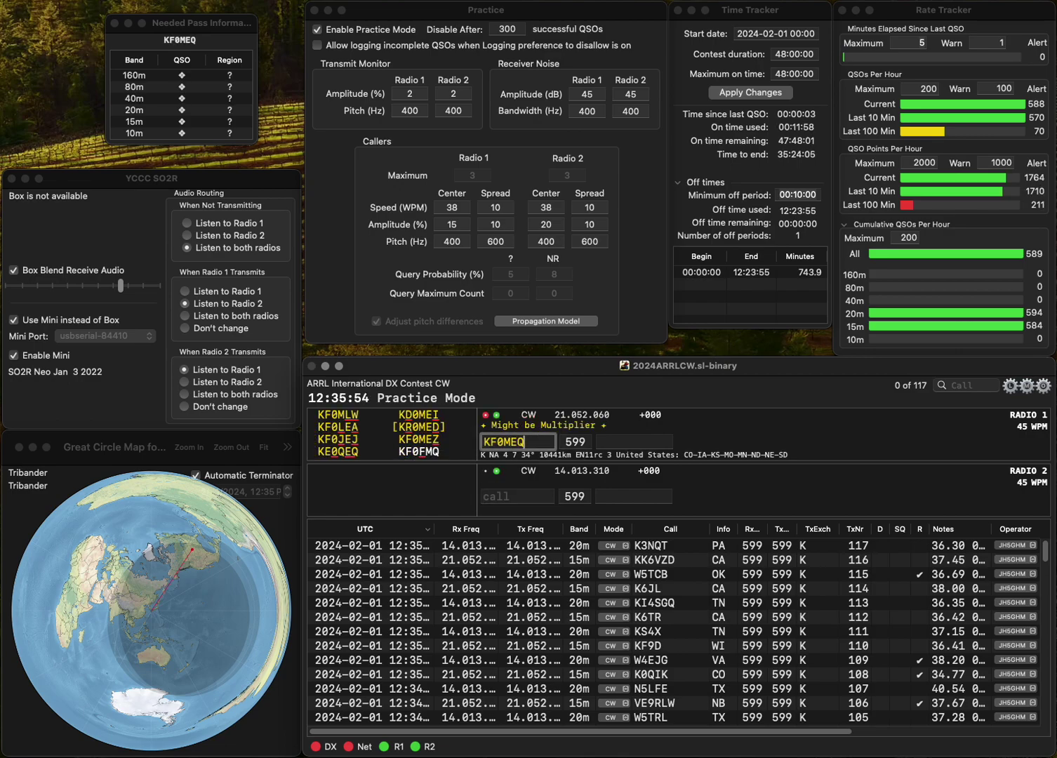
key(BackSpace)
text(Z)
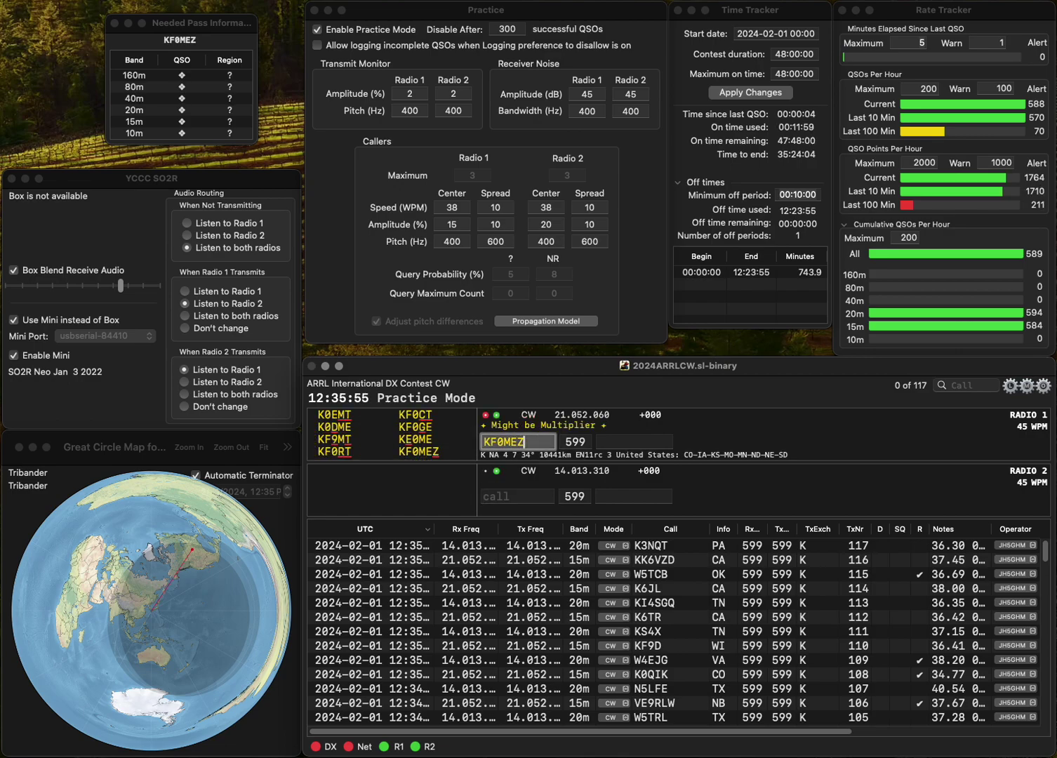
text(W4LD)
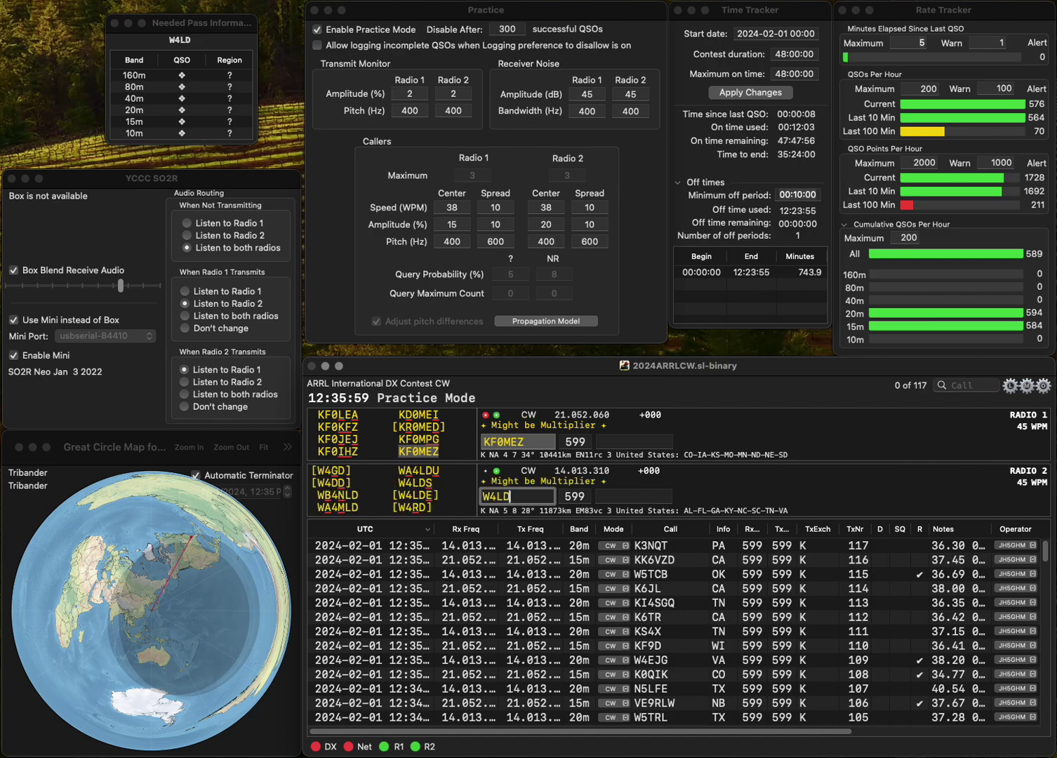
text(S)
key(Return)
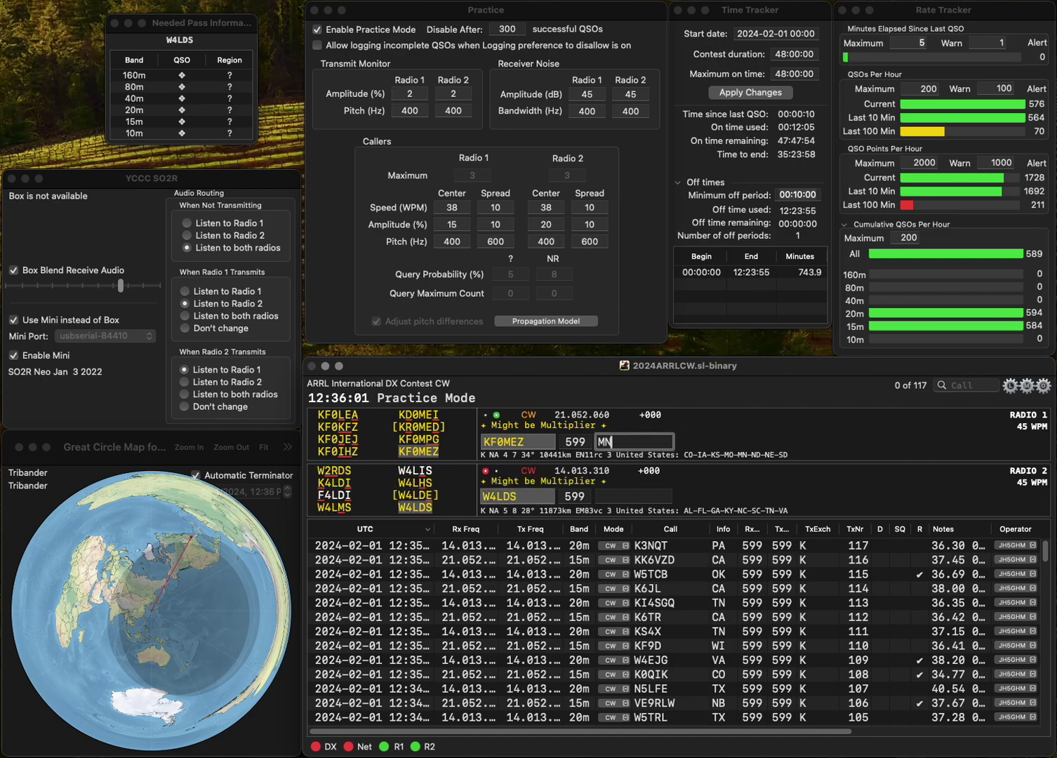
text(MN)
key(Return)
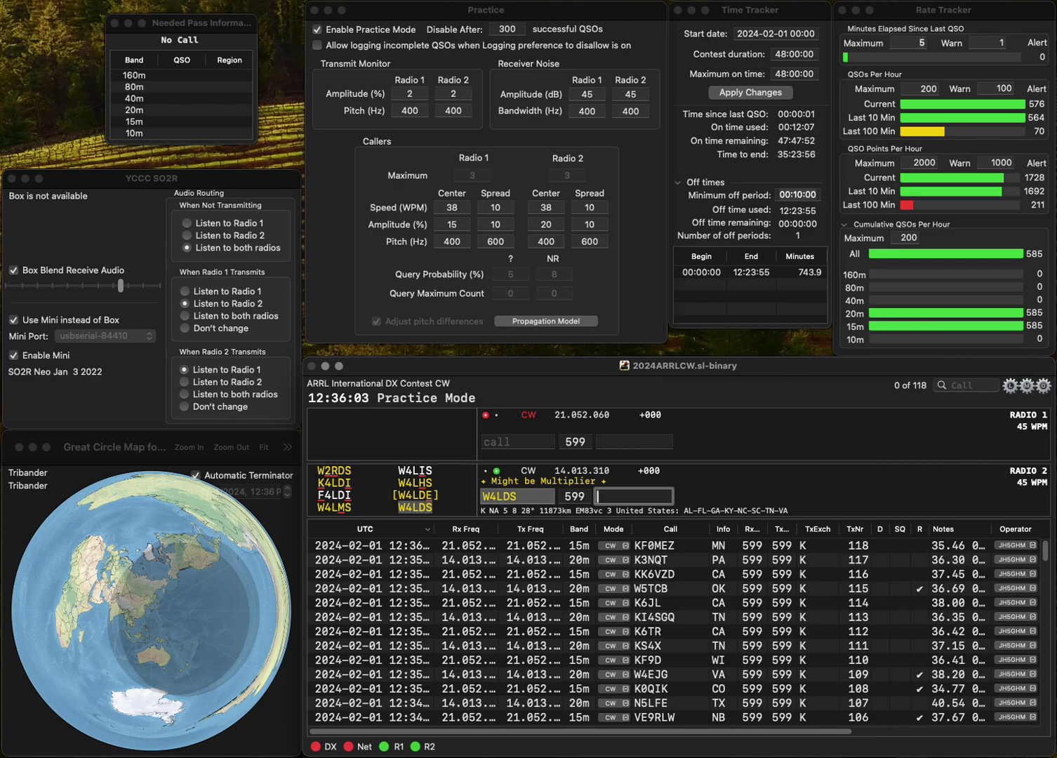
text(TN)
key(Return)
Send the calls WR7X and NG1R on the two radios.
text(WR7X)
key(grave)
text(NG1R)
key(Return)
Log WR7X with OR and NG1R with VT.
text(OR)
key(Return)
text(VT)
key(Return)
text(N6FR)
key(Return)
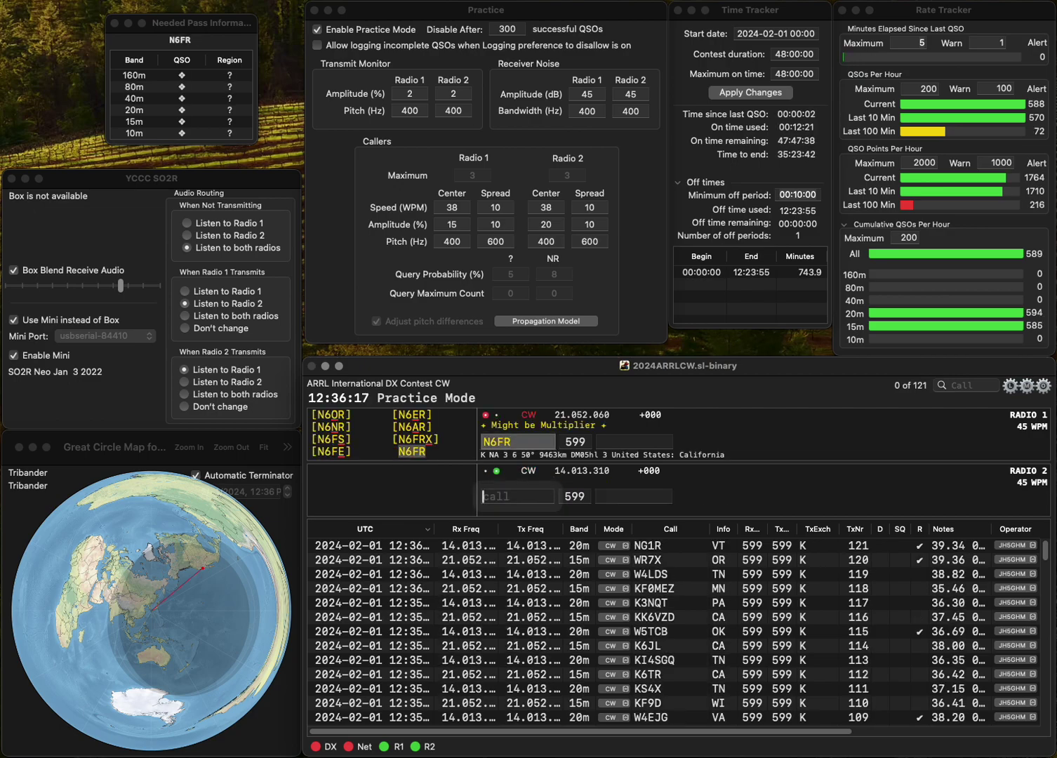
text(N8)
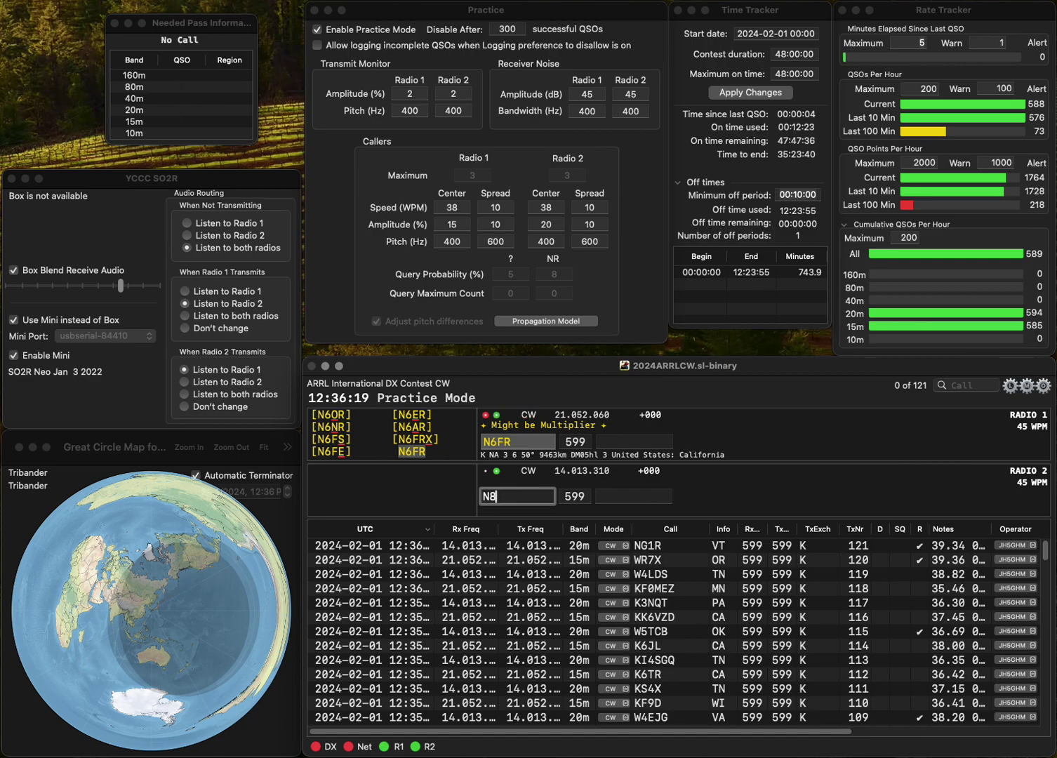
text(KZC)
key(Return)
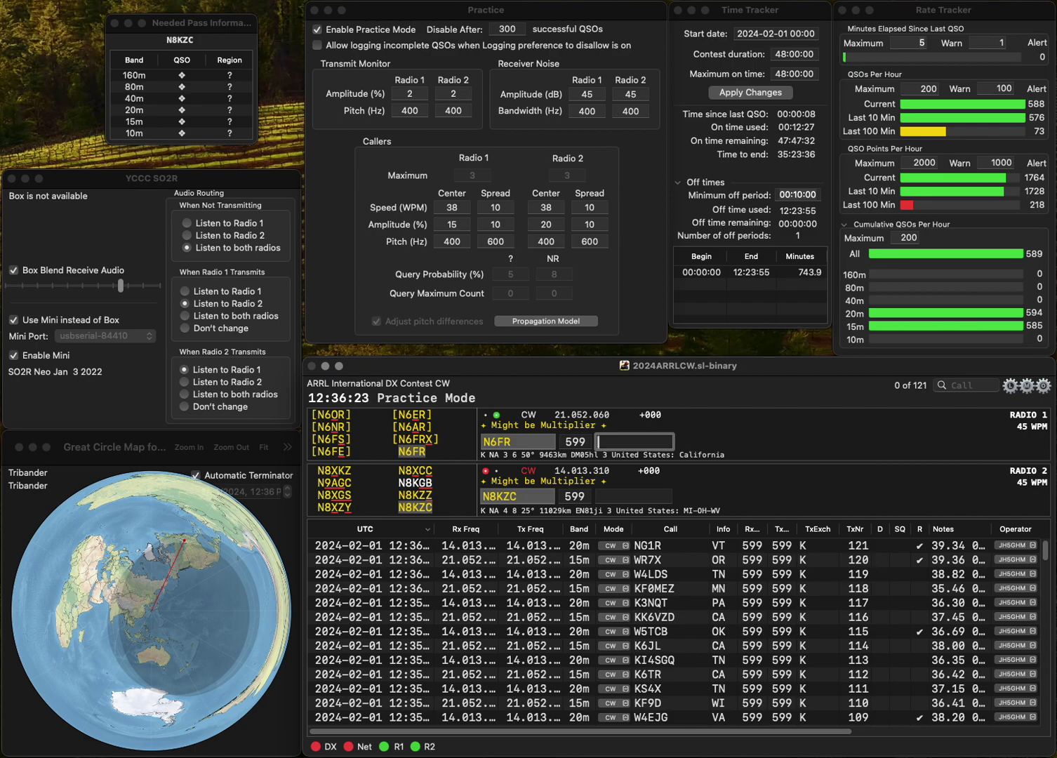
key(Return)
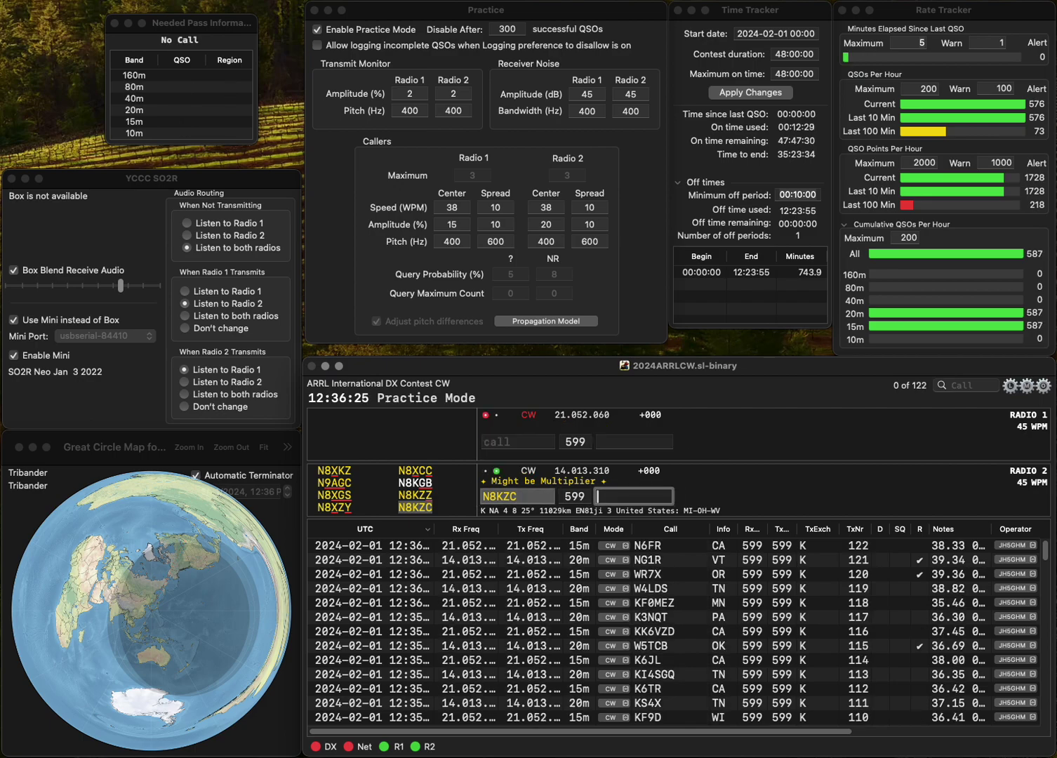
text(OH)
key(Return)
text(WV8AR)
key(Return)
text(KN6JPZ)
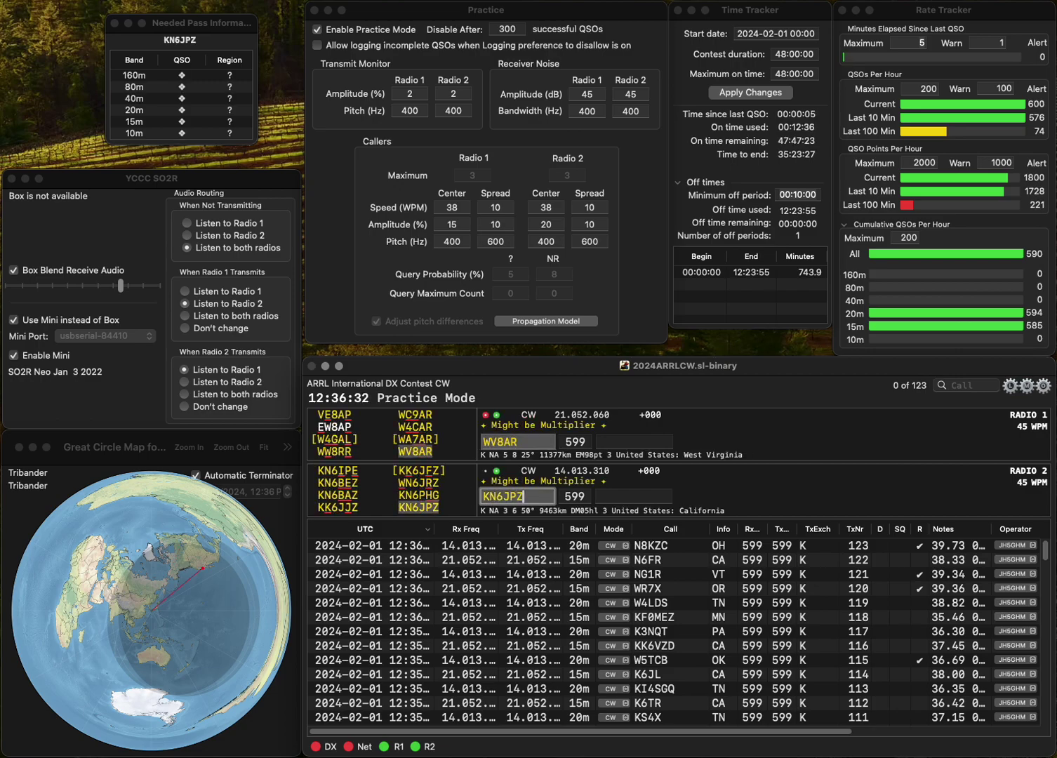
key(Return)
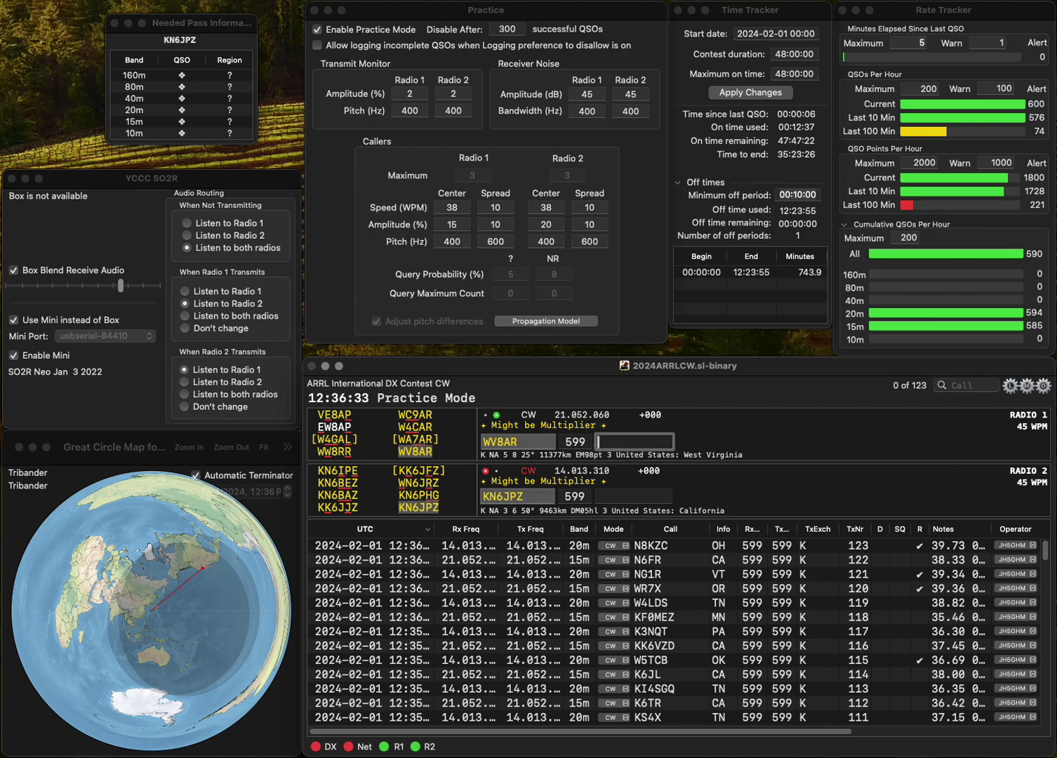
key(Return)
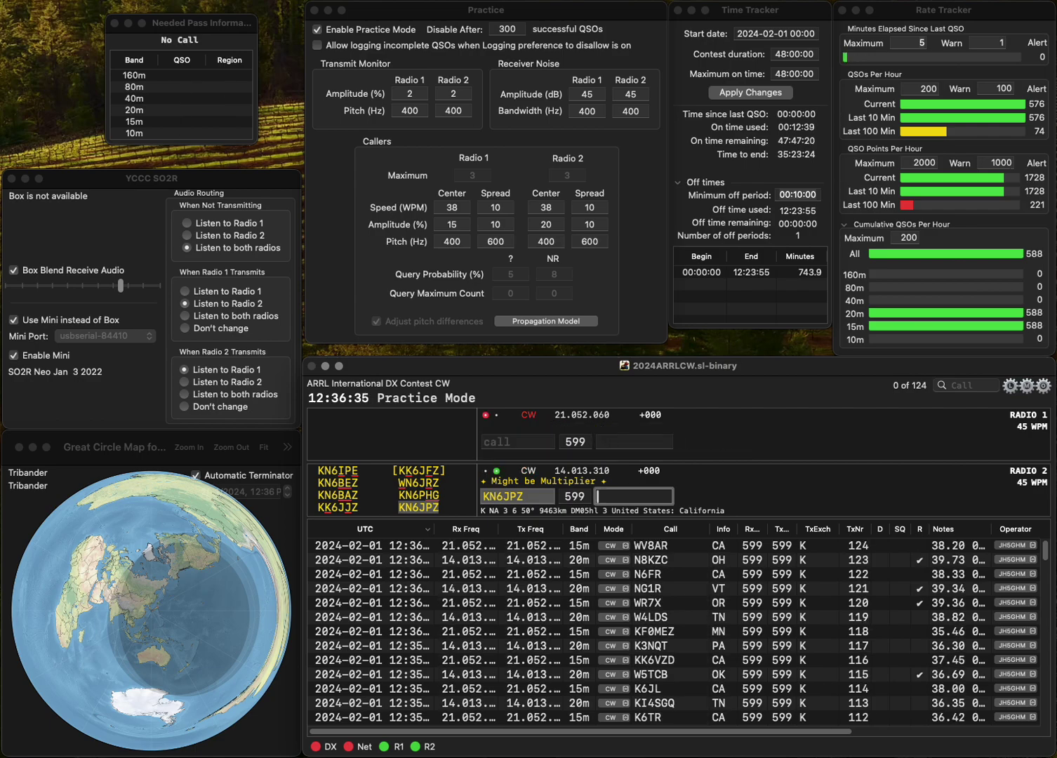
text(CA)
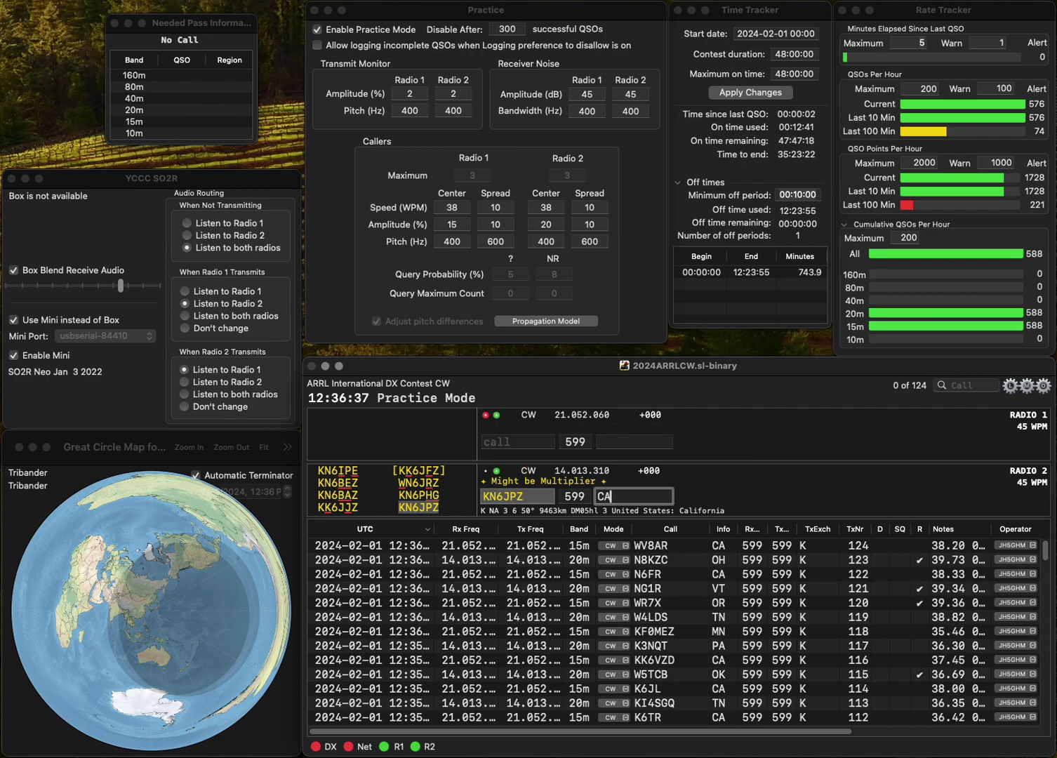
key(Return)
text(W7)
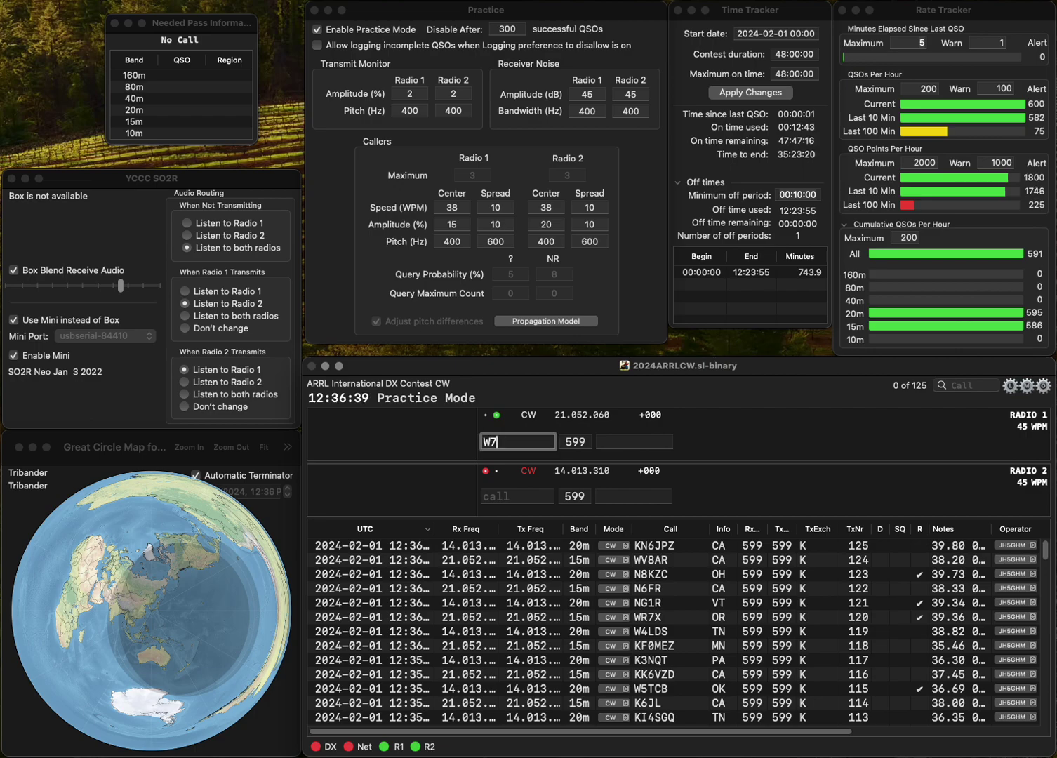
text(DO)
key(Return)
text(N7FXT)
key(Return)
key(Return)
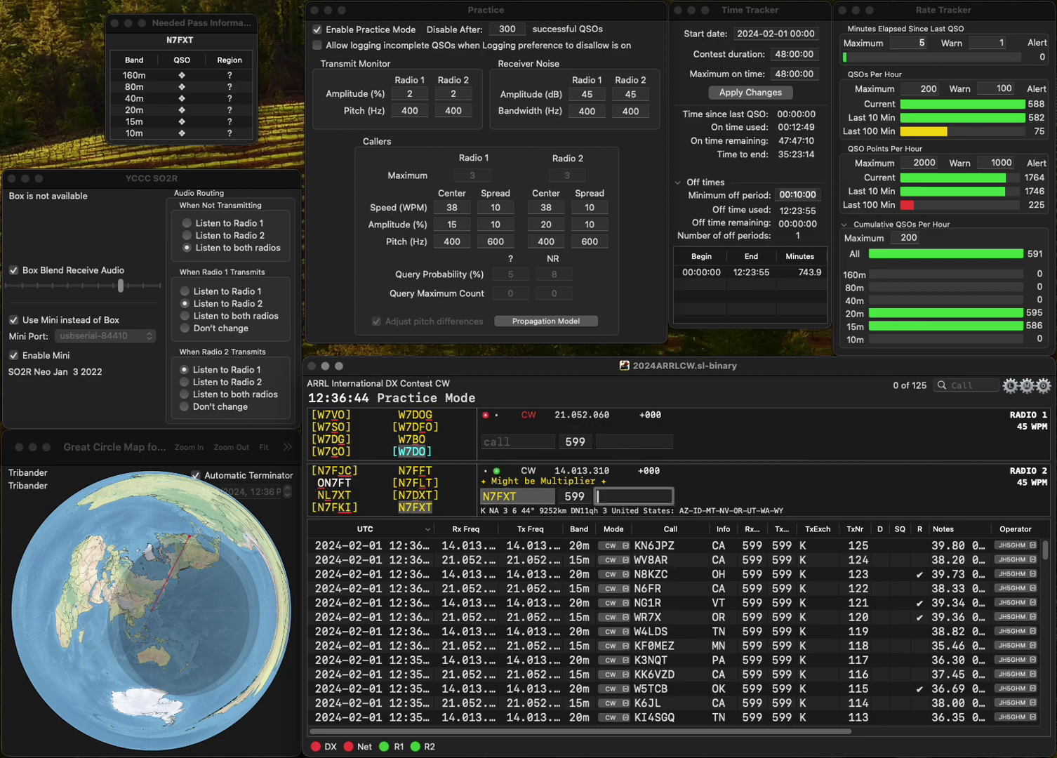
text(OR)
key(Return)
text(M)
text(N)
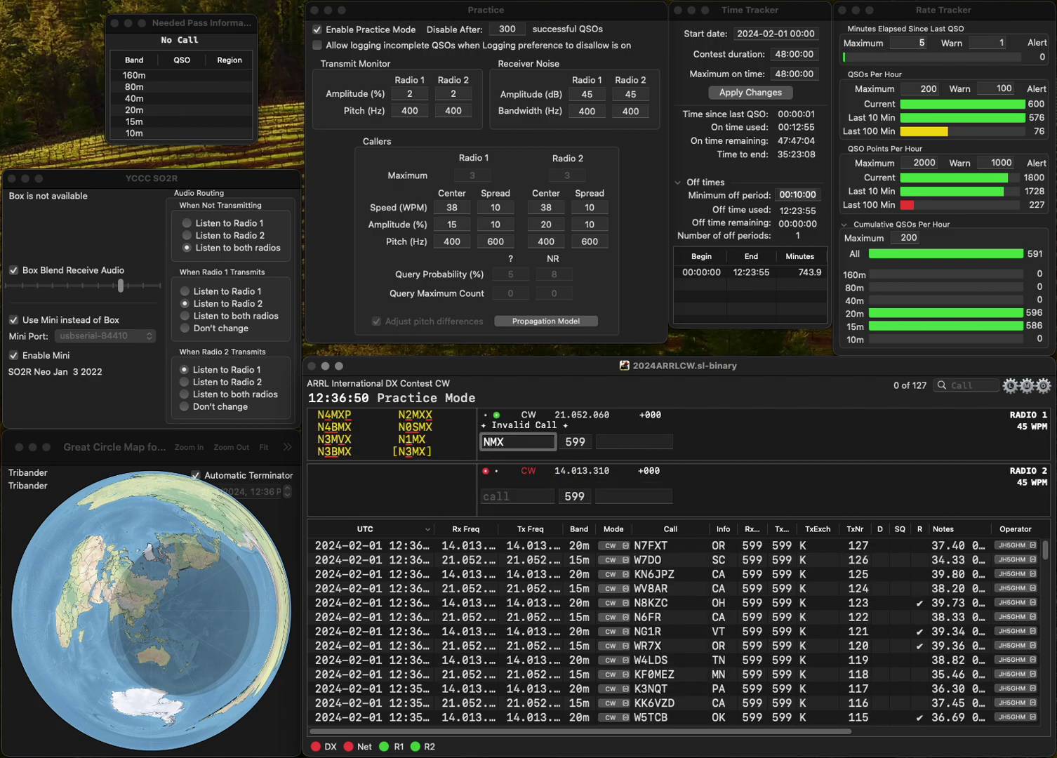
text(1)
key(Return)
text(NK7SAR)
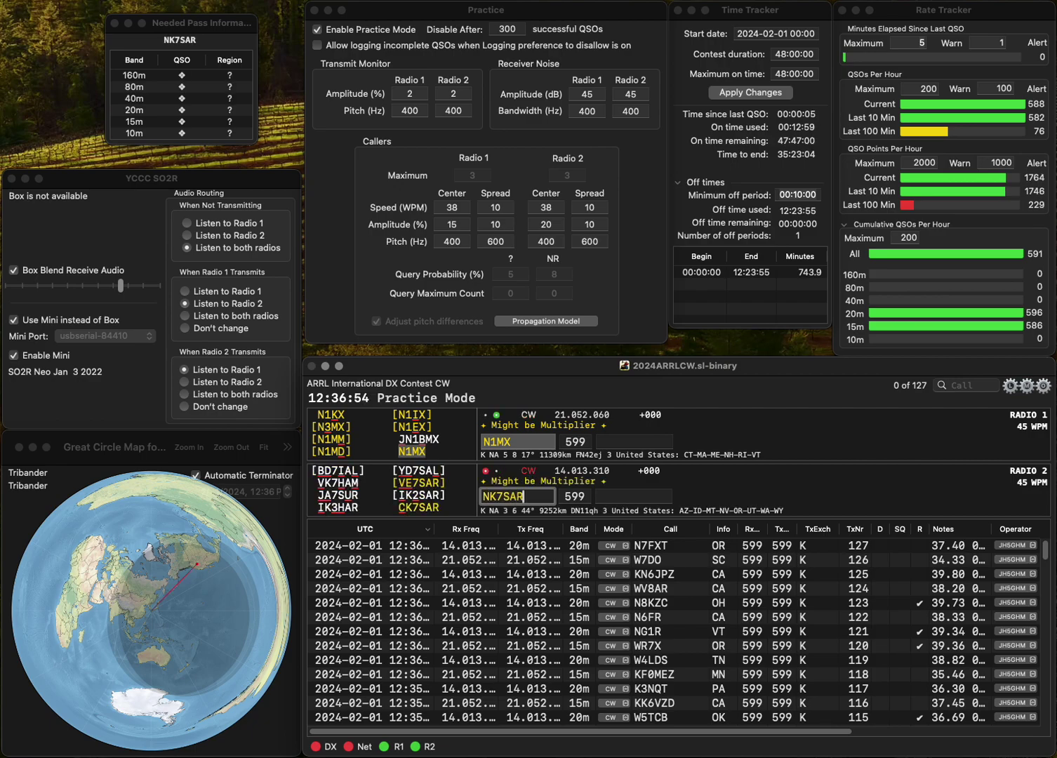
key(Return)
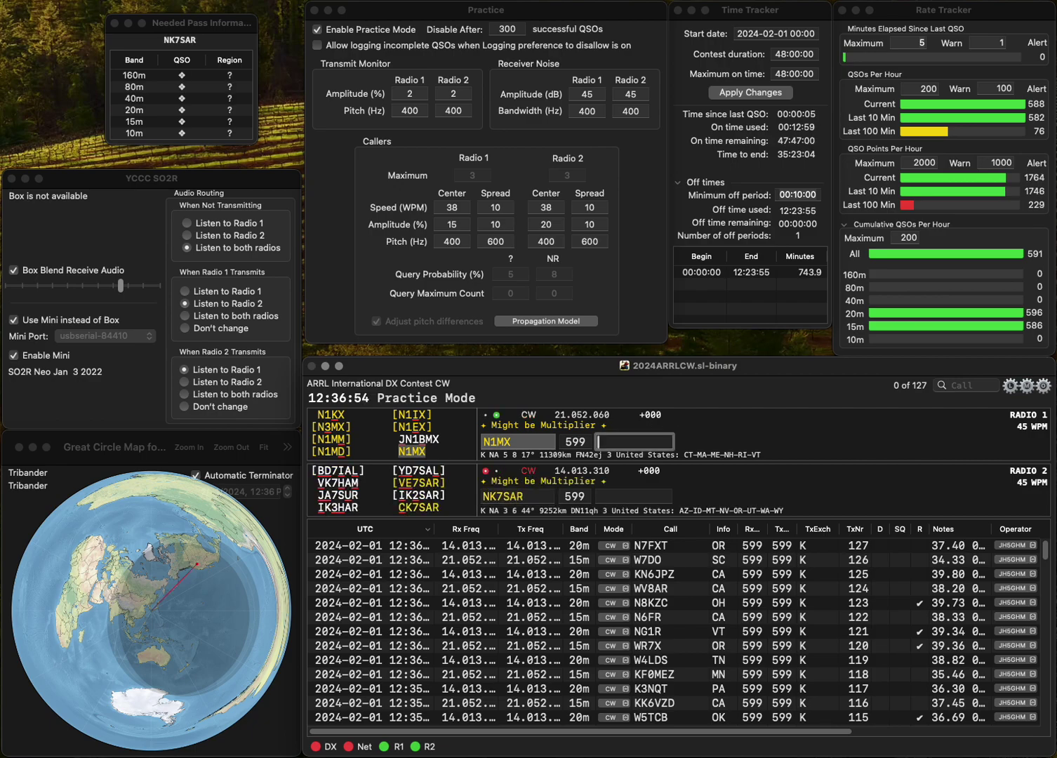
key(Return)
Correct and send CK7SAR on radio 2, then send K2DIW on radio 1.
key(BackSpace)
key(BackSpace)
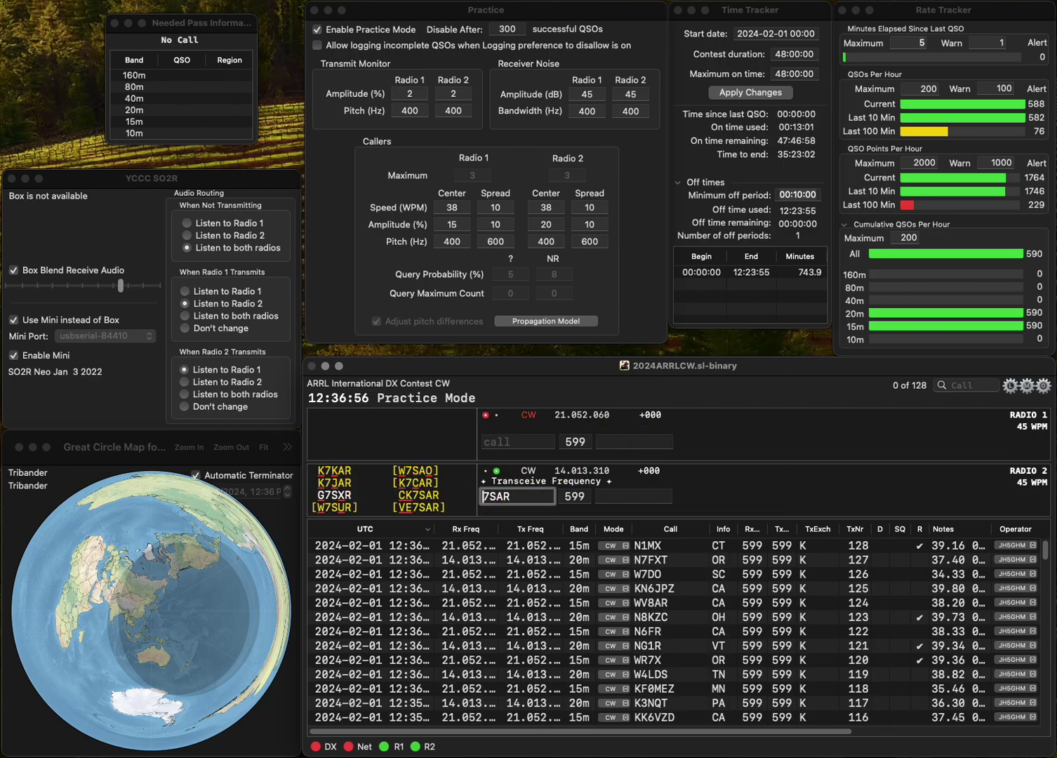
text(CK)
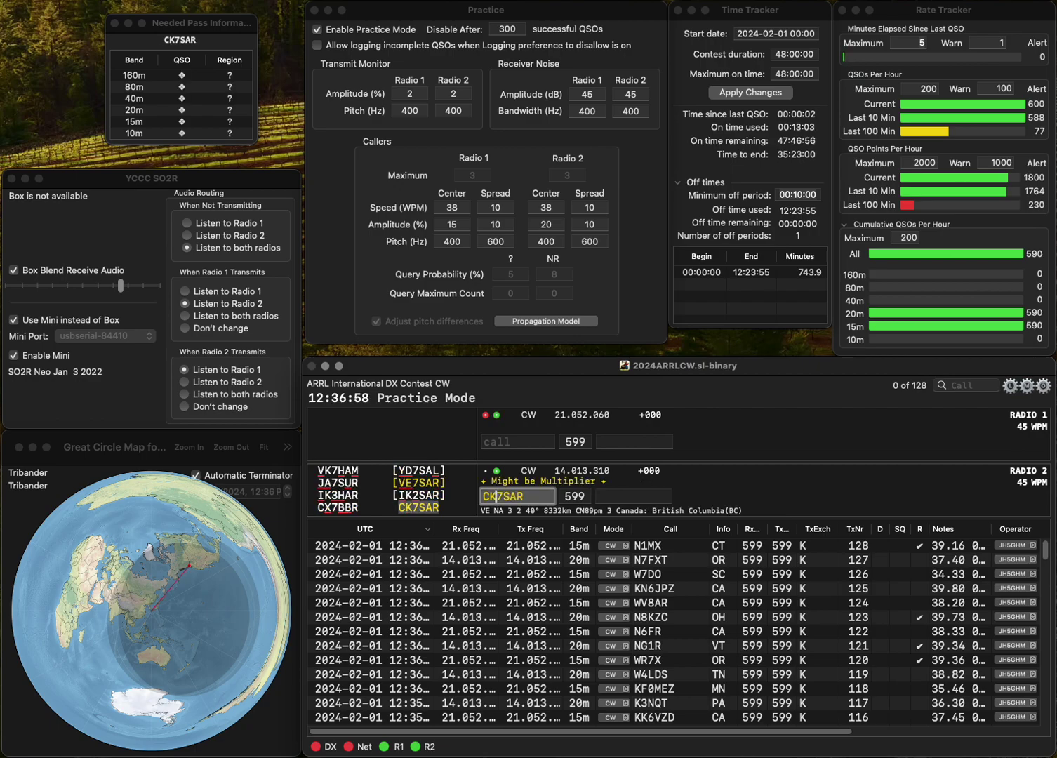
key(Return)
text(K2)
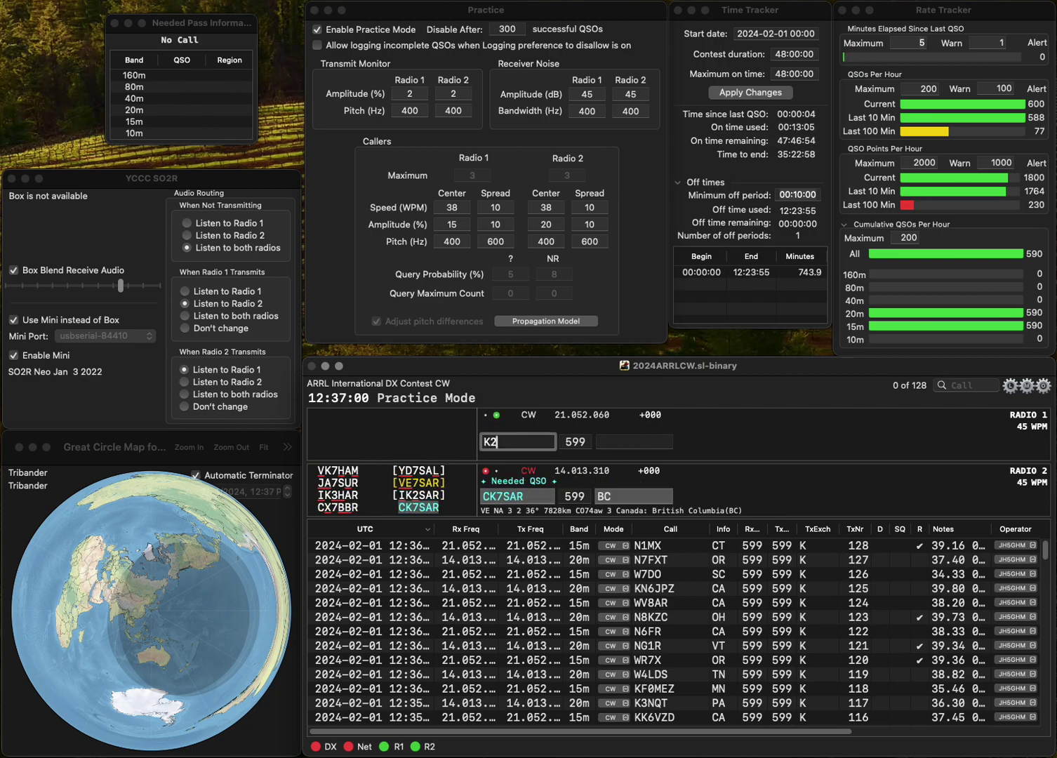
text(DIW)
key(Return)
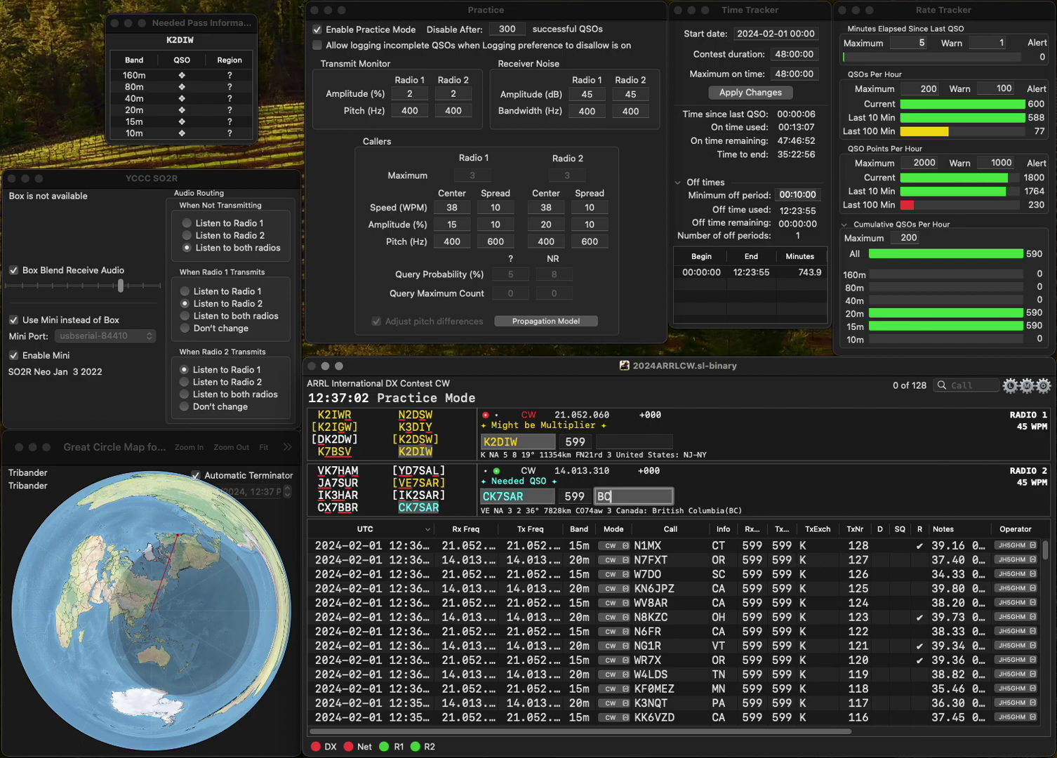
key(Return)
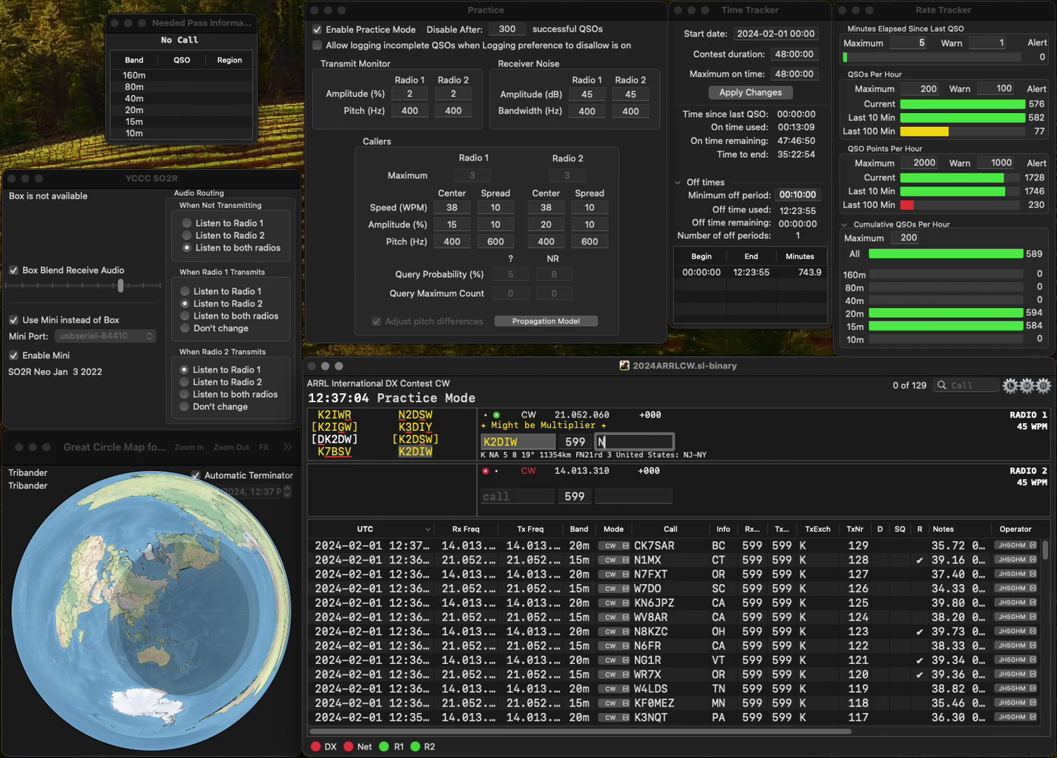
text(NJ)
key(Return)
text(N4ZTN)
key(Return)
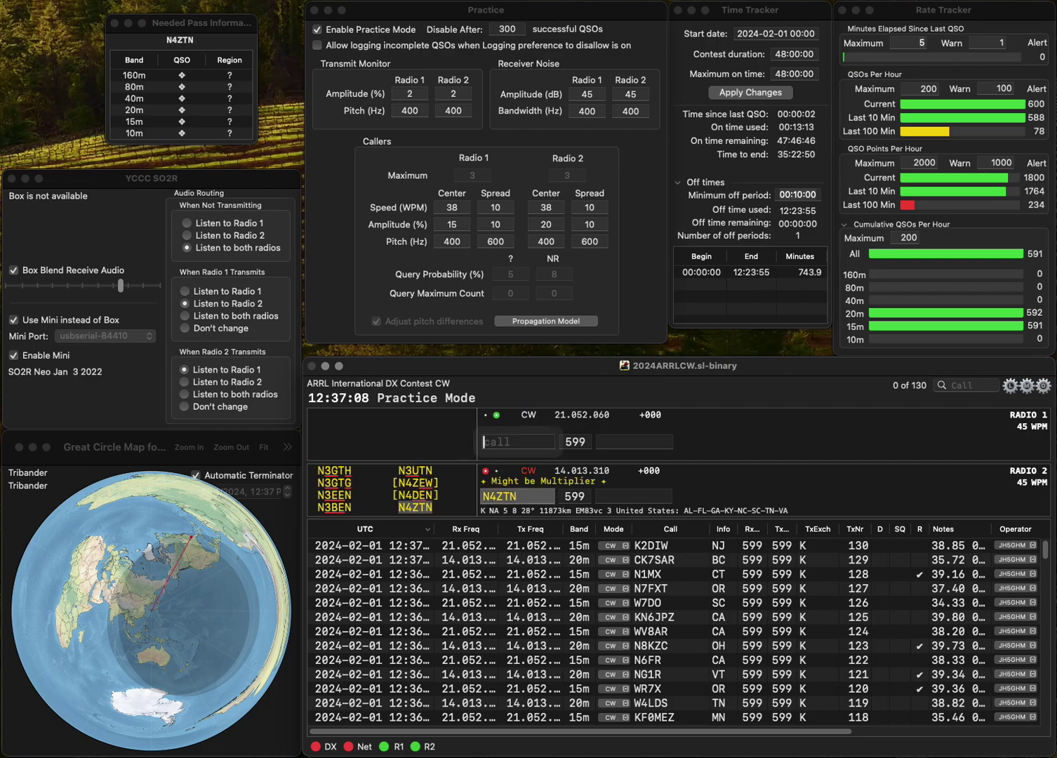
text(W4)
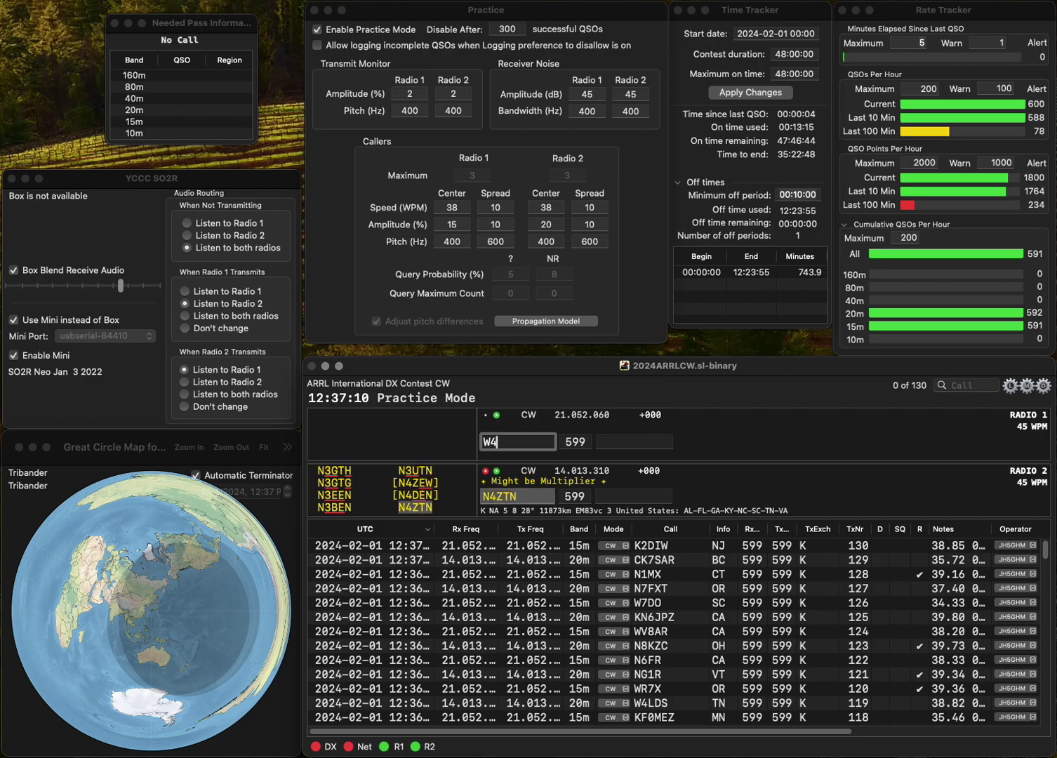
text(LHK)
key(Return)
key(space)
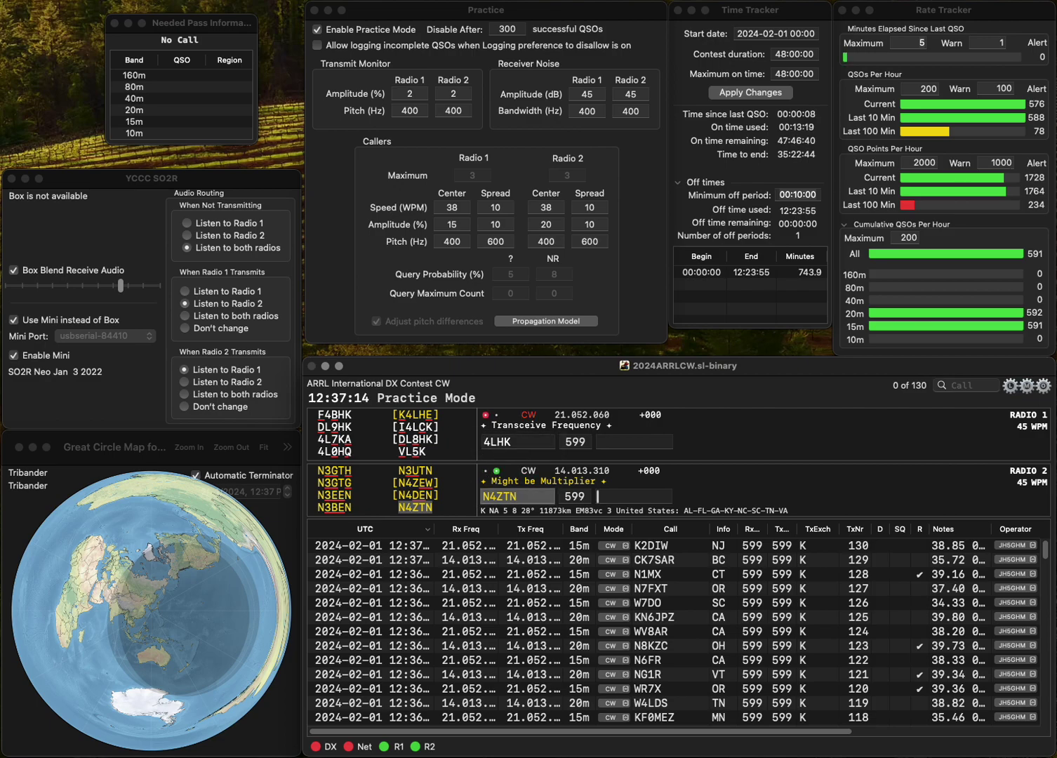
text(TN)
key(Return)
text(WAAA)
key(BackSpace)
key(BackSpace)
key(Right)
key(Right)
key(Right)
key(BackSpace)
text(S)
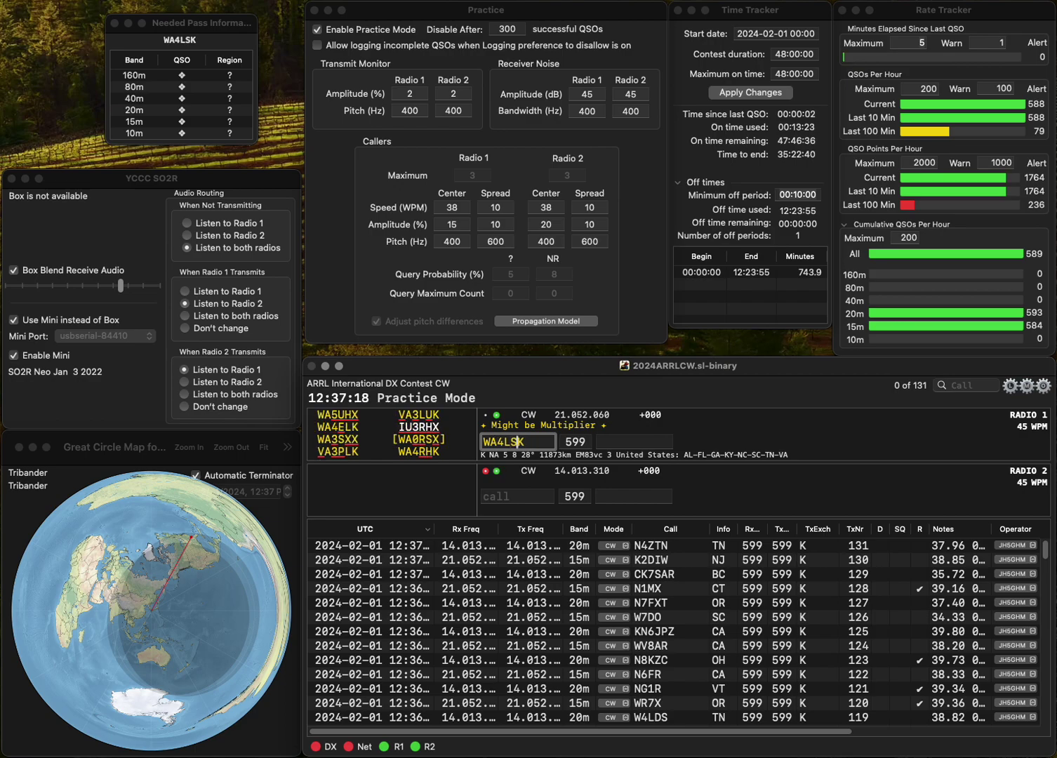
key(BackSpace)
text(R)
key(Right)
key(BackSpace)
text(H)
key(Return)
text(N)
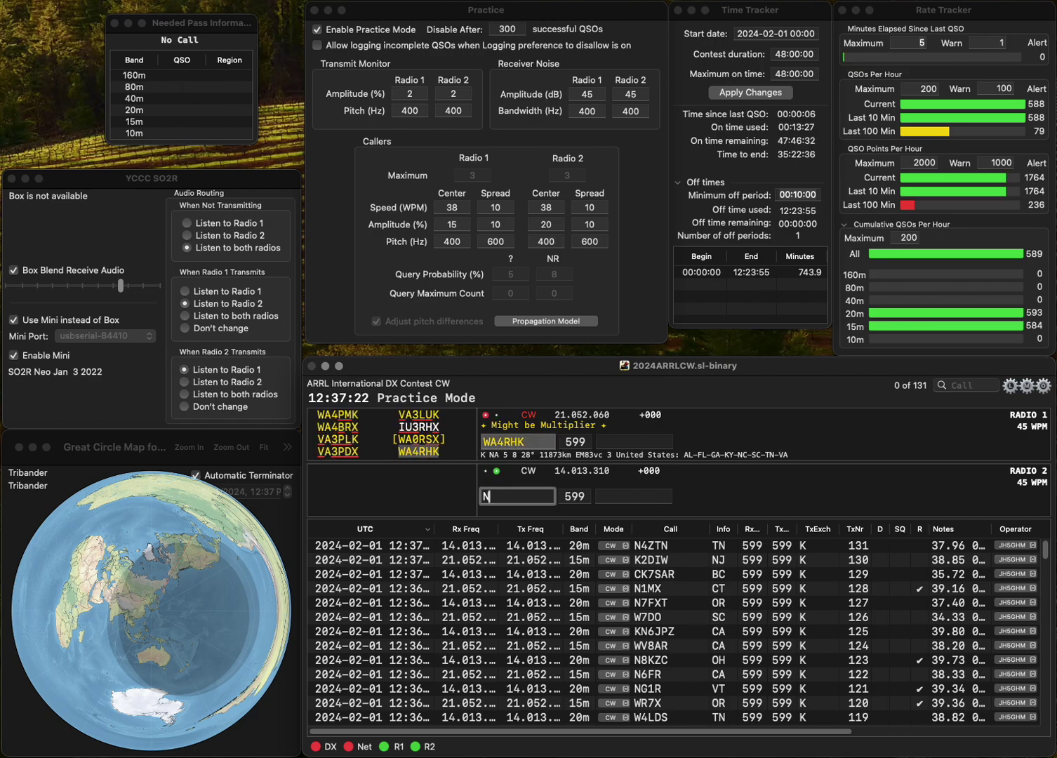
text(L7WI)
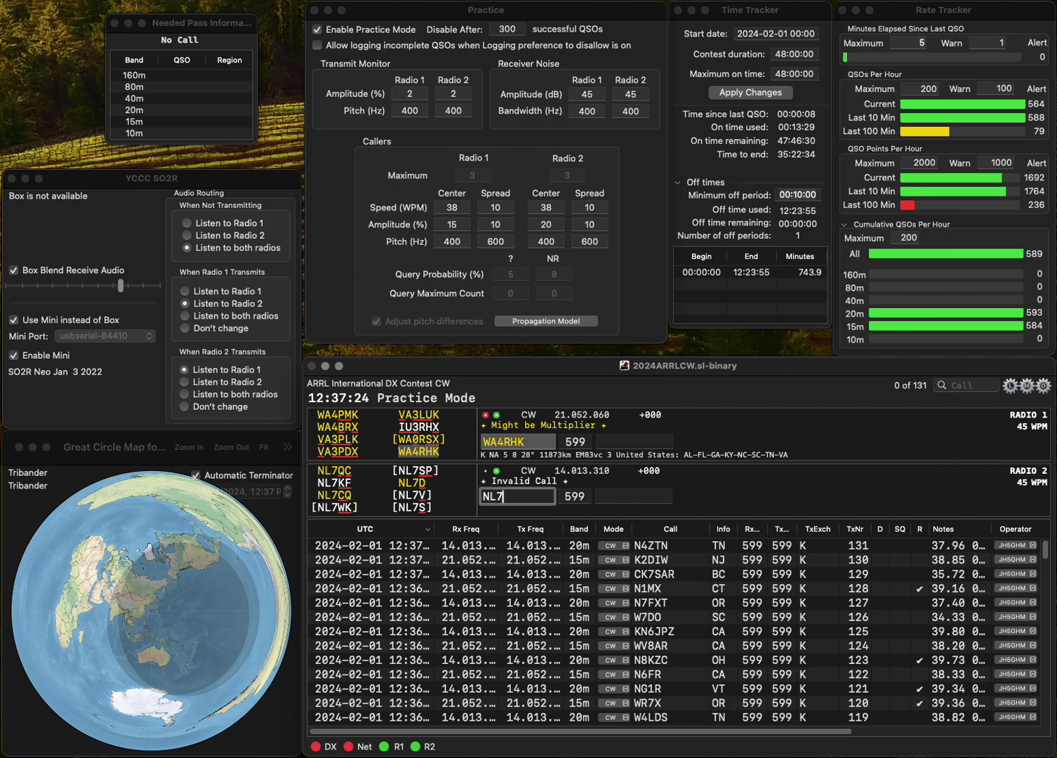
key(grave)
text(TN)
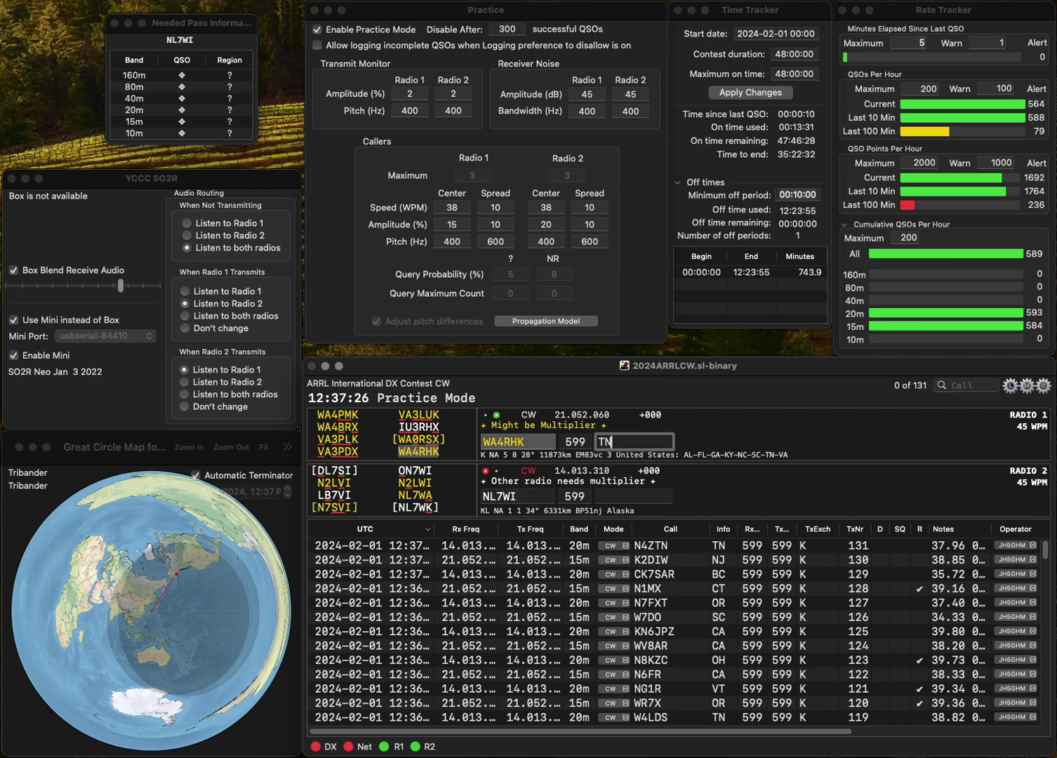
key(Return)
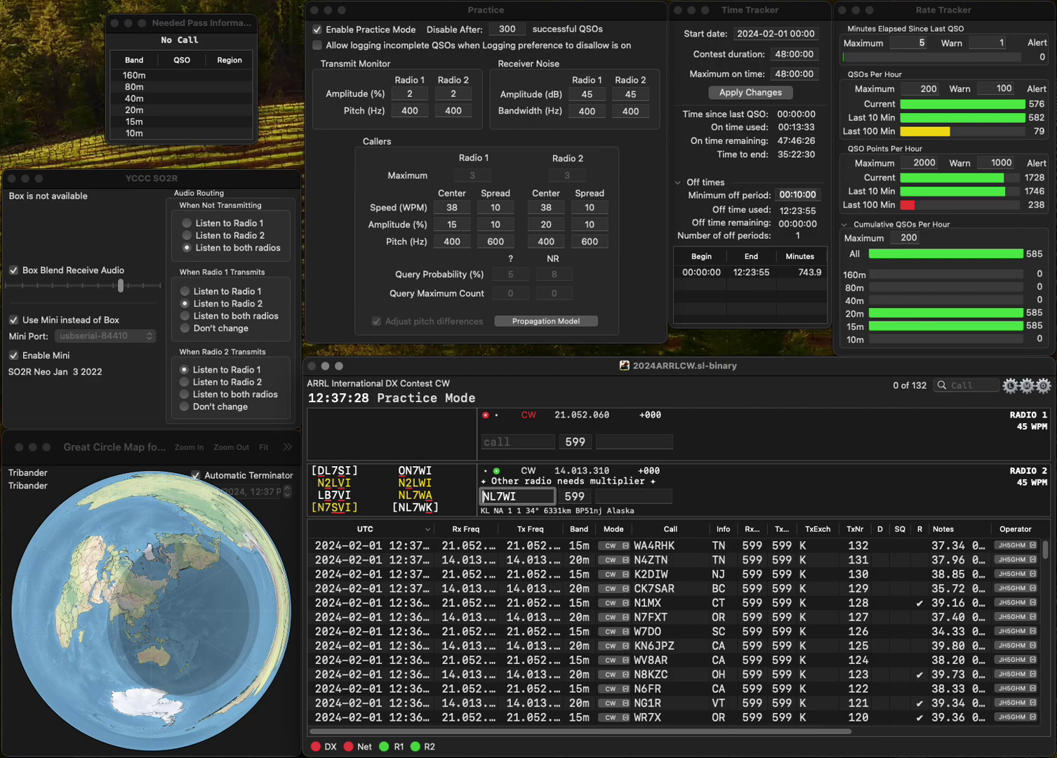
key(BackSpace)
text(A)
key(grave)
Enter K5WNA on radio 1 and log NL7WA with exchange VA as QSO 133.
text(K5WNA)
key(grave)
text(VA)
key(Return)
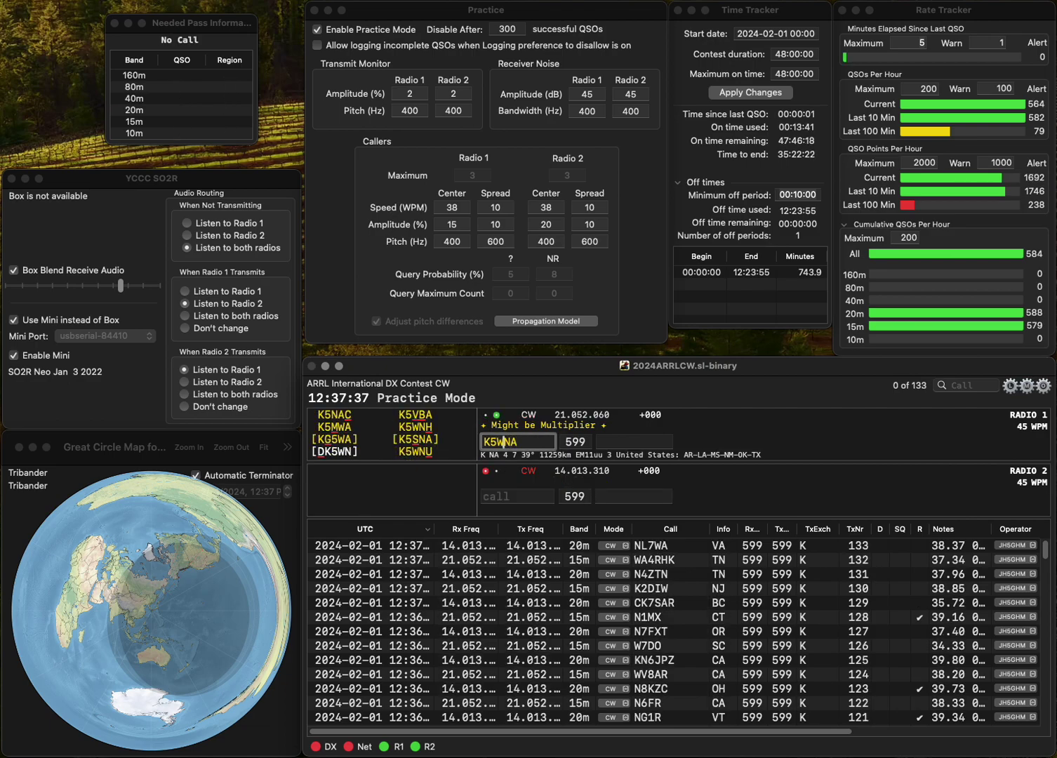
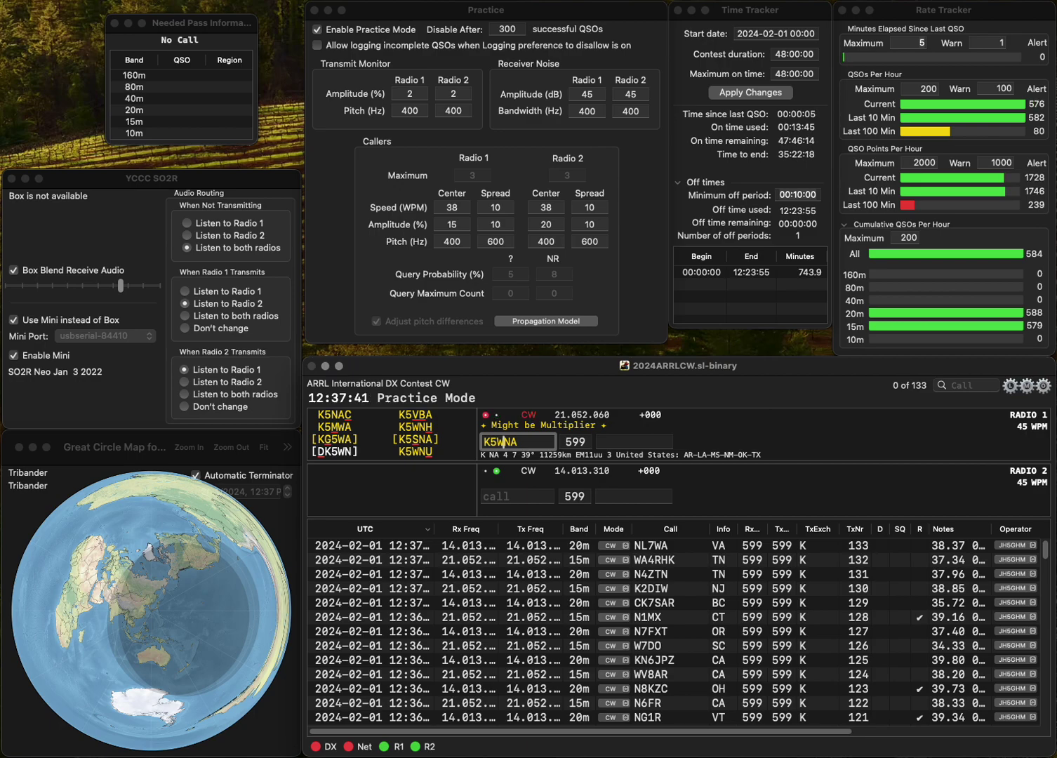
key(BackSpace)
text(U)
key(Return)
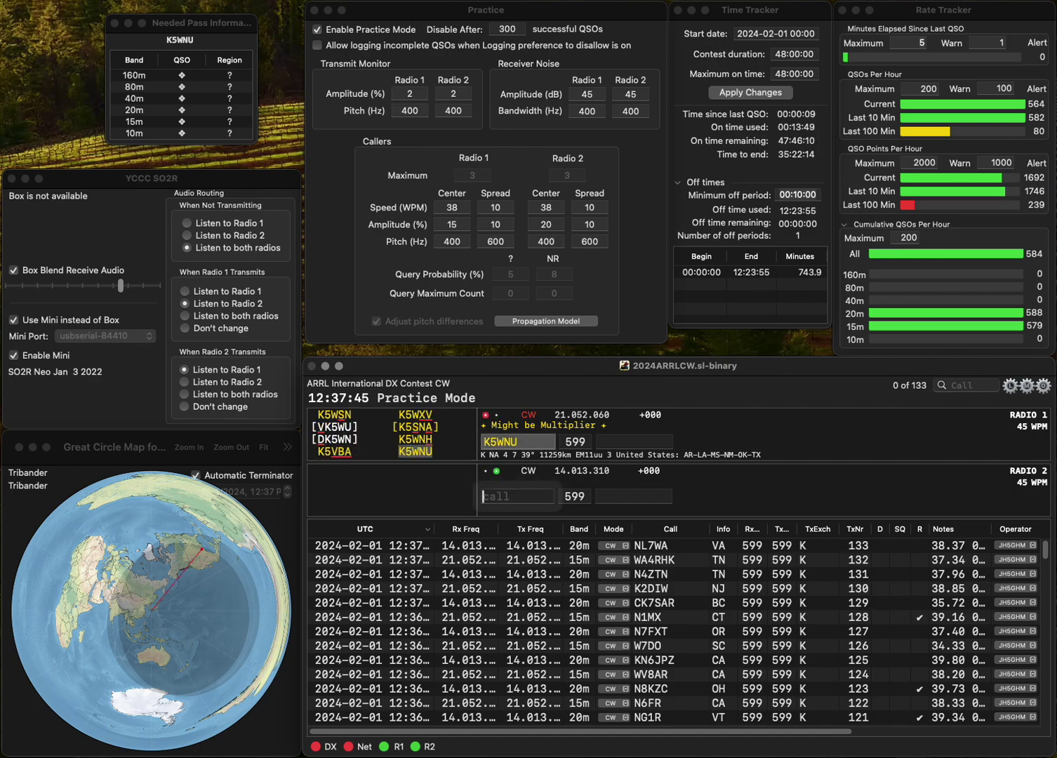
text(WF)
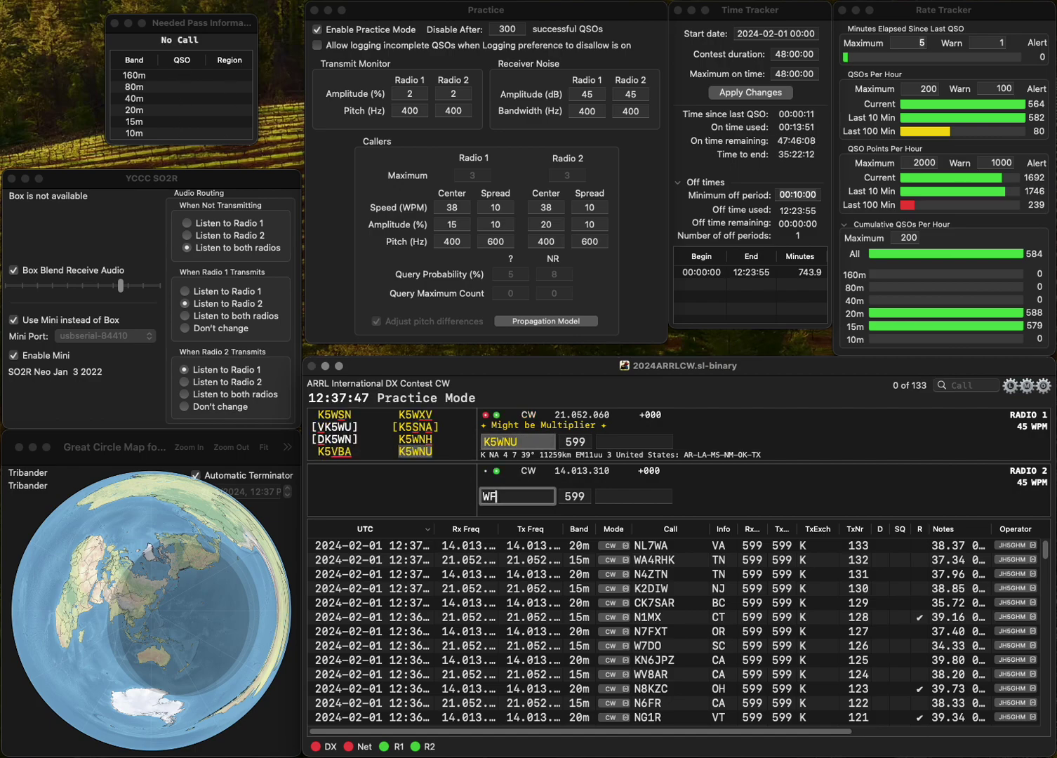
text(0U)
key(Return)
text(NM)
key(Return)
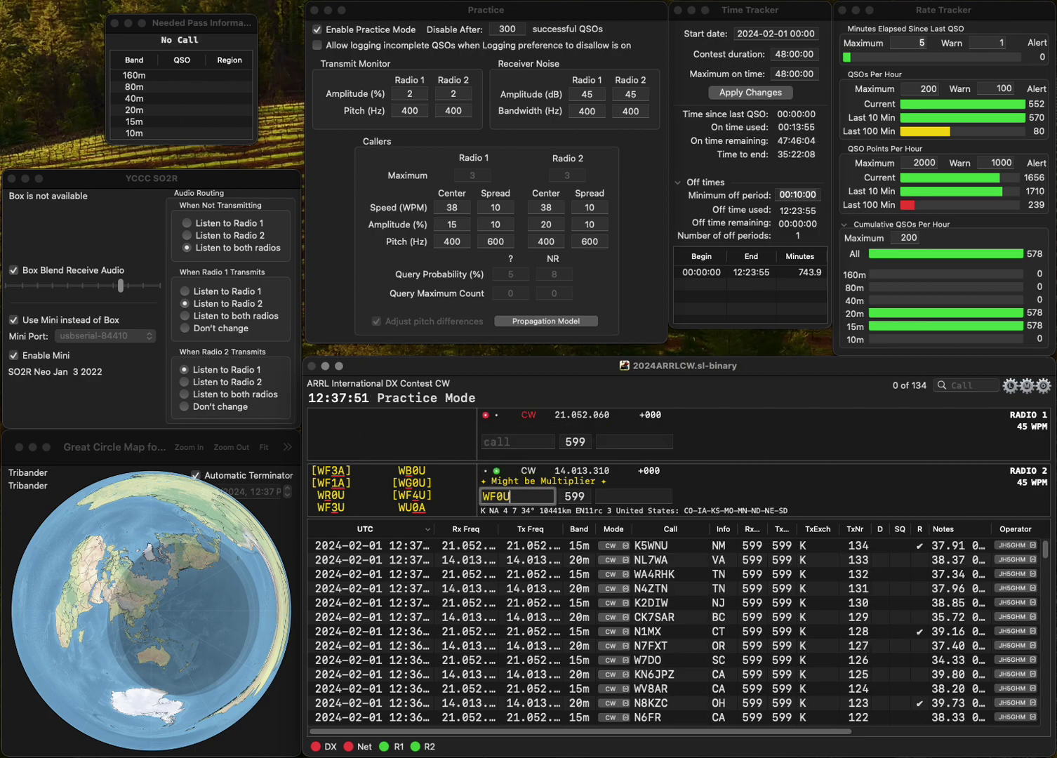
Correct WF0U to WR0U, call W2DLT on radio 1, and log WR0U with exchange MN.
key(Delete)
text(R)
key(Return)
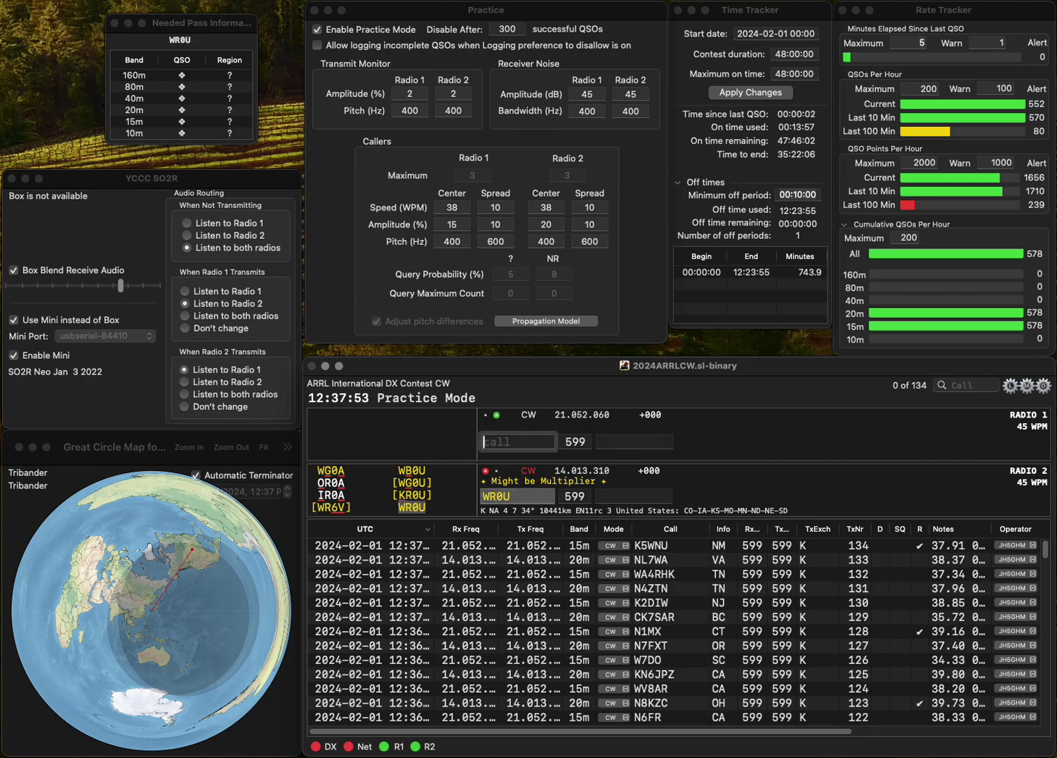
text(W2DLT)
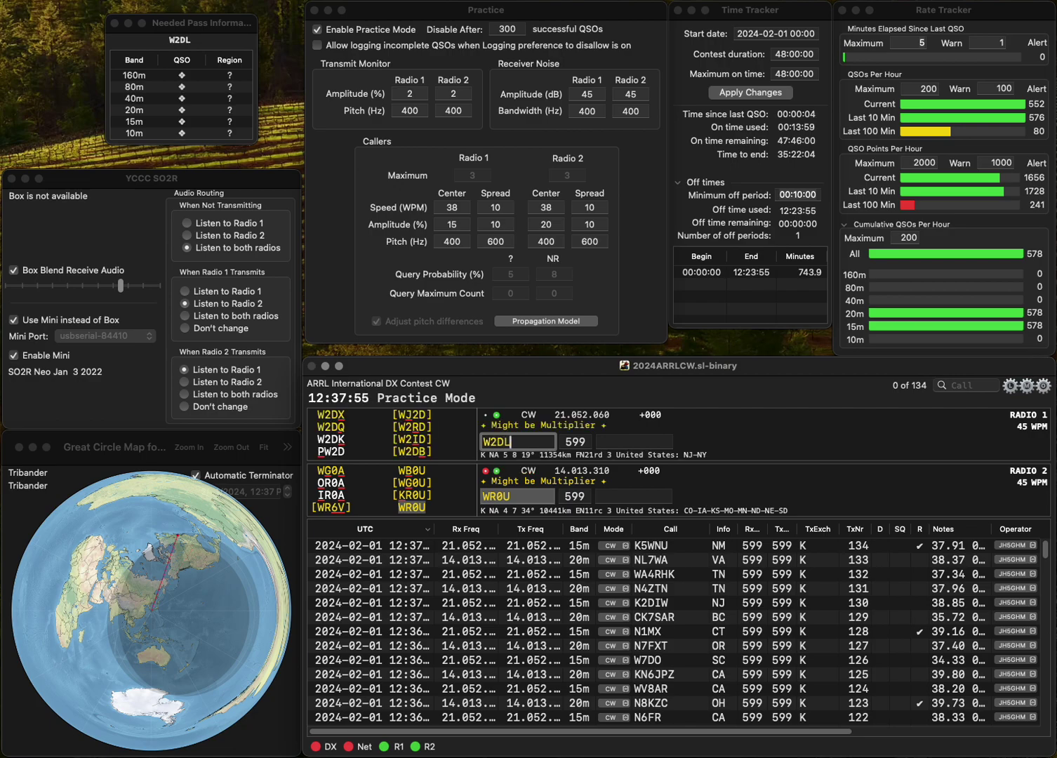
key(Return)
text(MN)
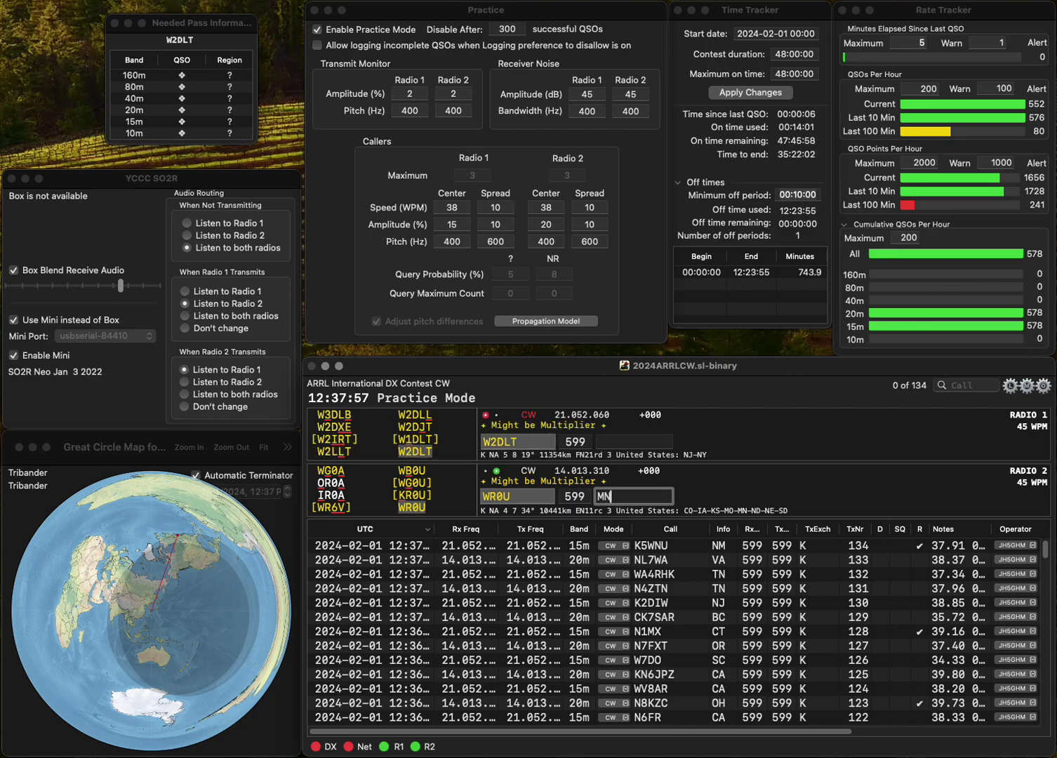
key(Return)
text(N)
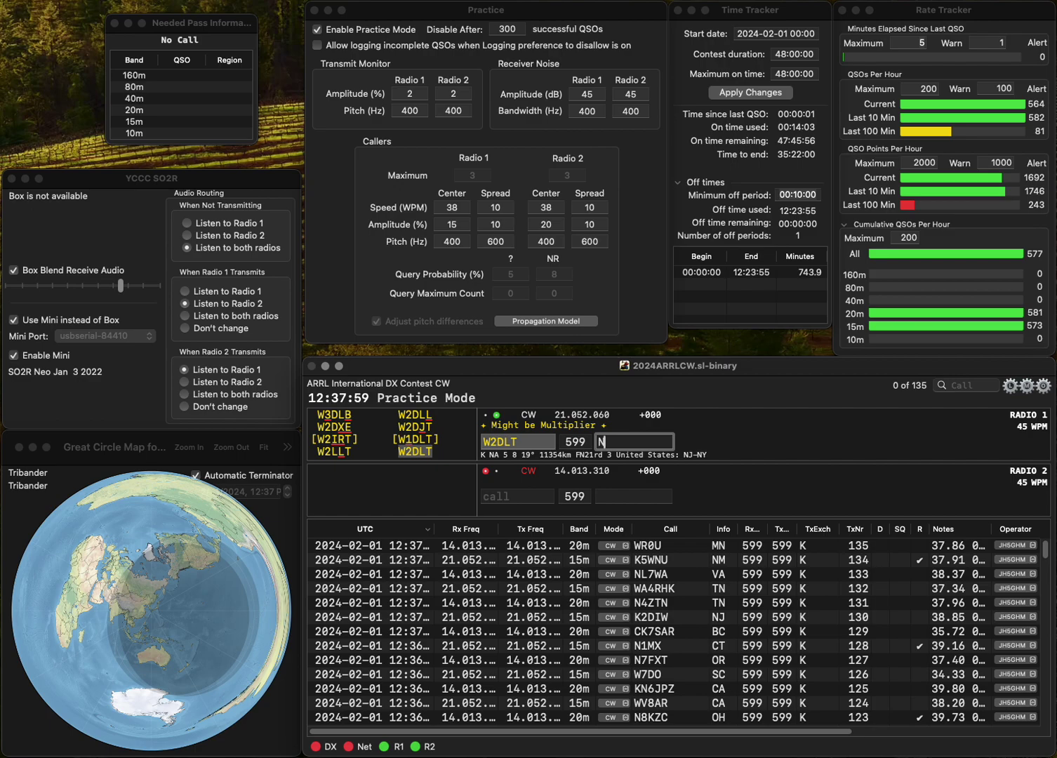
text(J)
key(Return)
text(N6YG)
key(Return)
text(N)
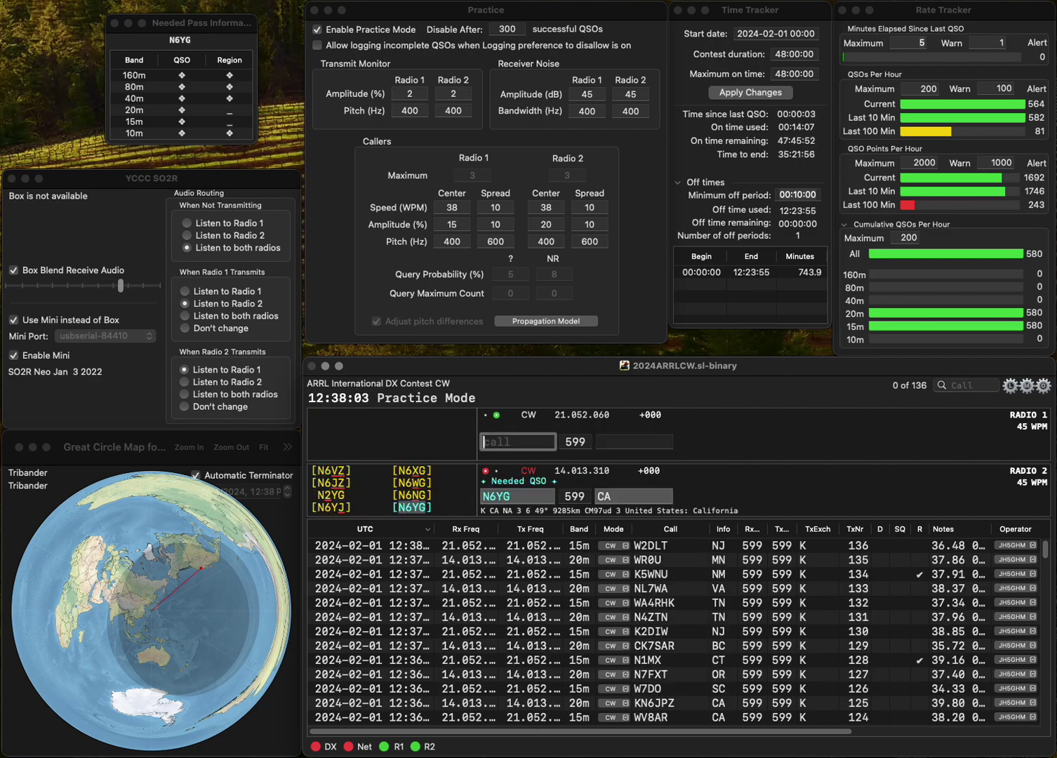
text(2IY)
key(Return)
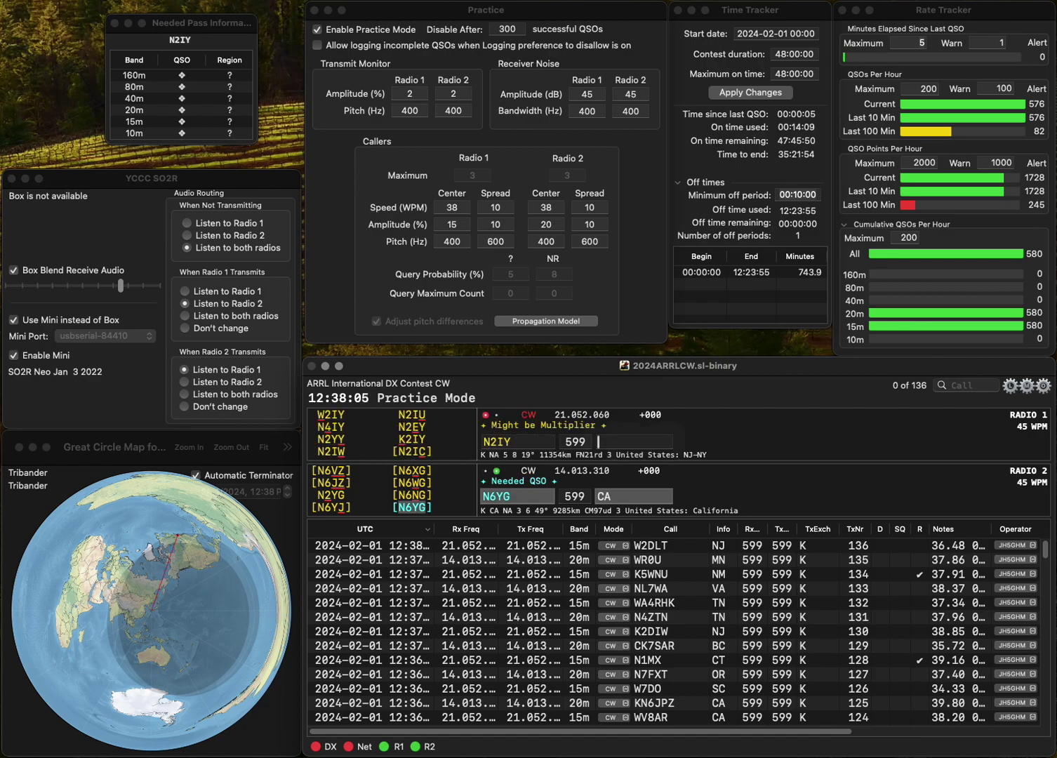
key(Return)
Correct N2IY to N2EY, call KB6CA on radio 2, and log N2EY with exchange NJ.
click(489, 442)
key(BackSpace)
key(BackSpace)
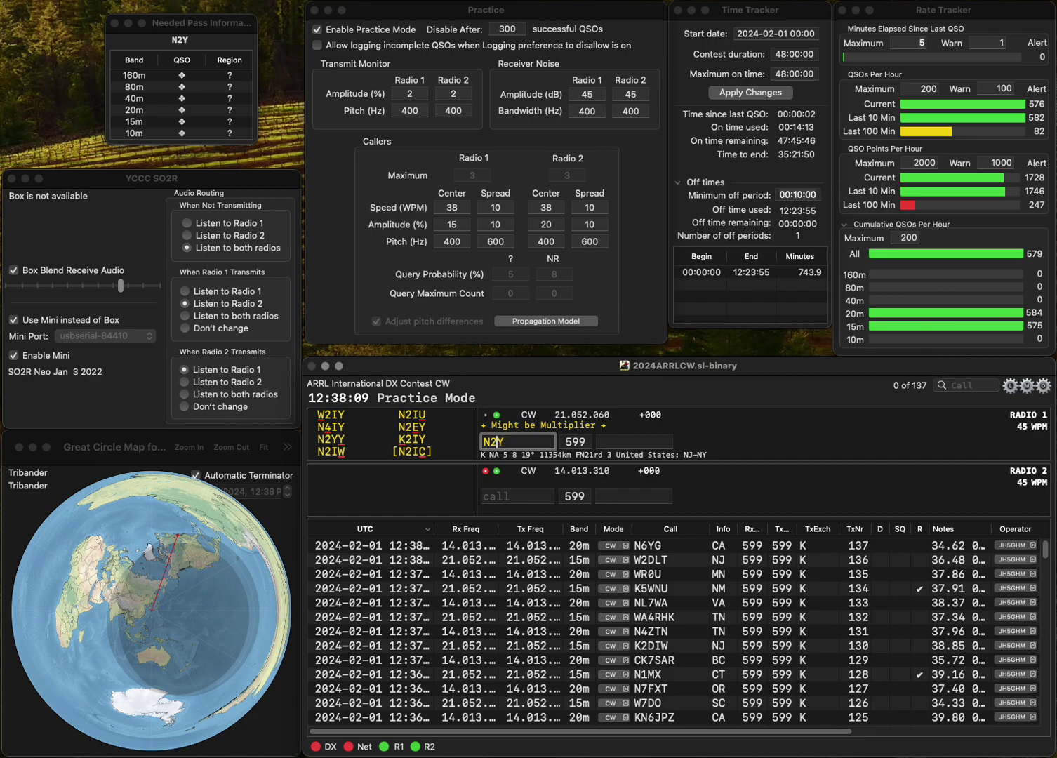
text(EY)
key(Return)
text(KB6CA)
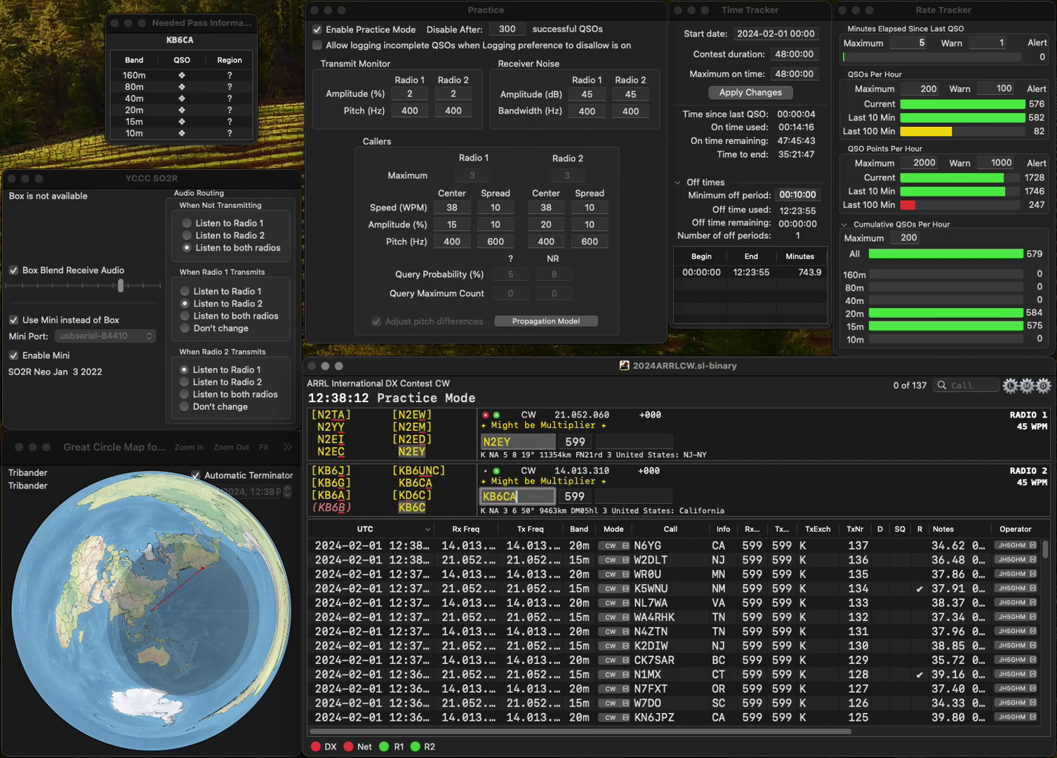
key(Return)
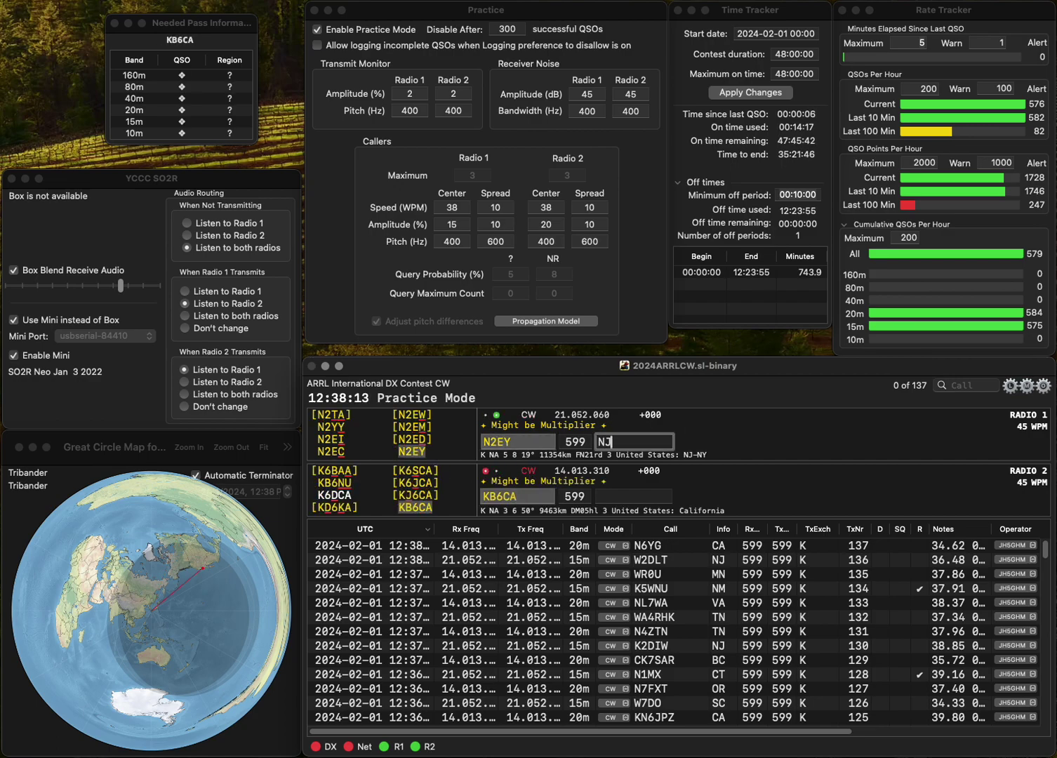
text(NJ)
key(Return)
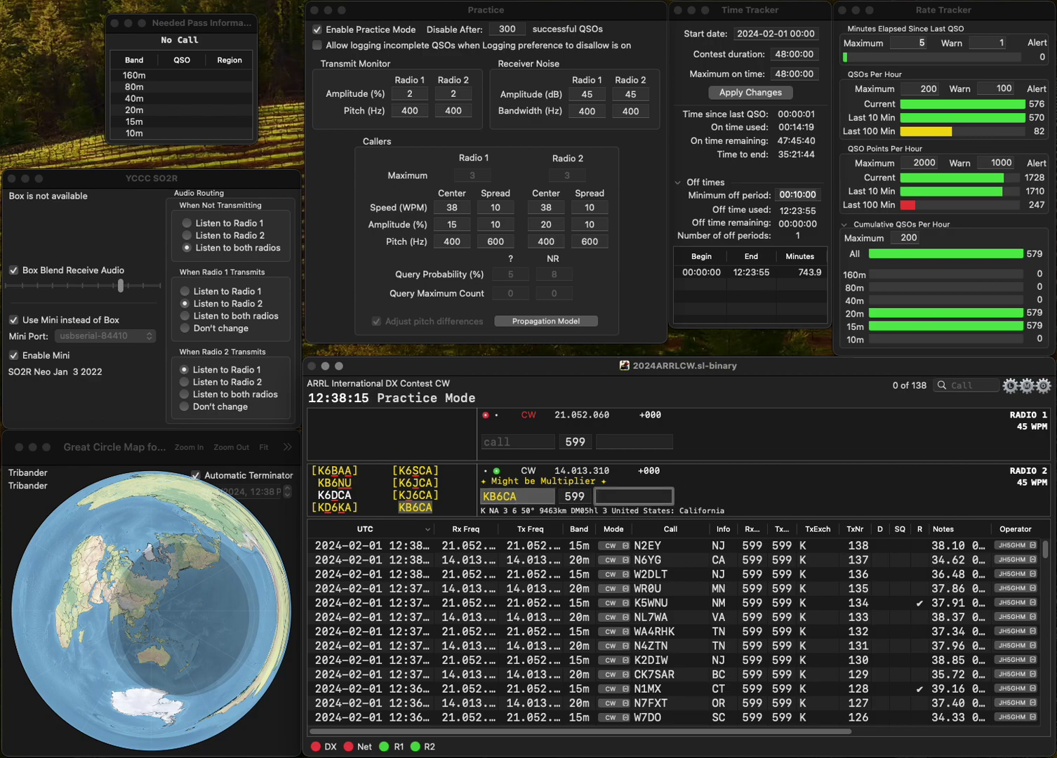
Log KB6CA with CA, call W8XC on radio 1, and send to AB1A after fixing KBA1A.
key(Return)
text(W8XC)
key(Return)
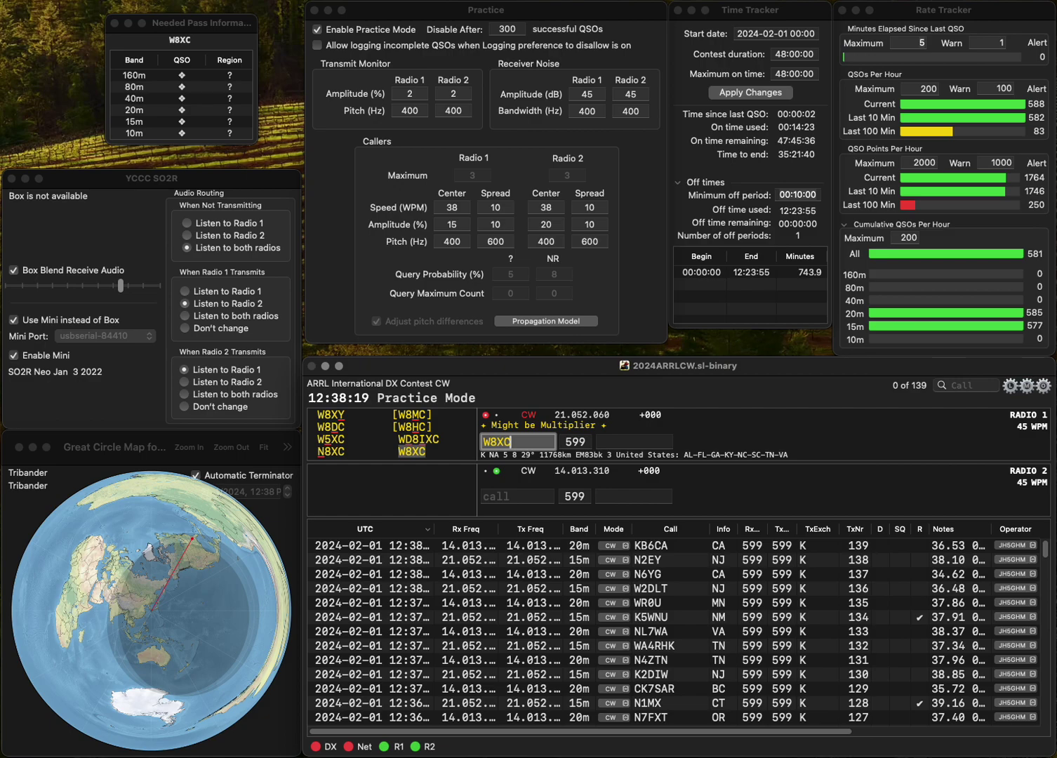
text(KBA1A)
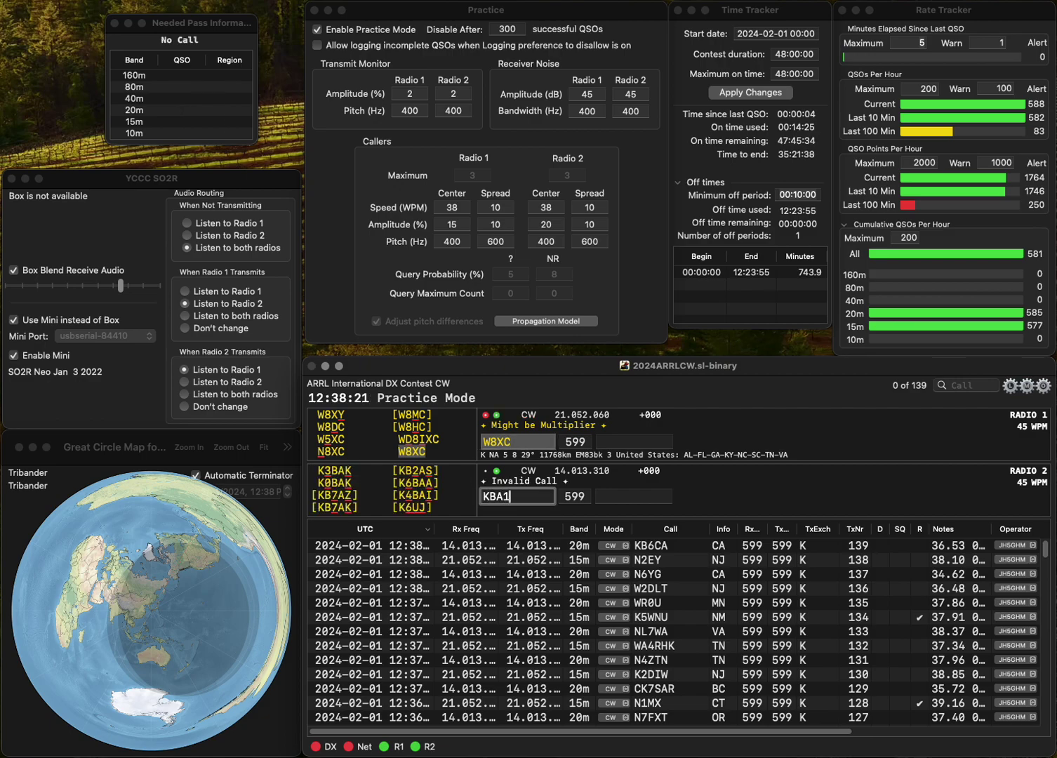
key(BackSpace)
key(BackSpace)
key(Right)
text(B)
key(Return)
Log W8XC with exchange SC and AB1A with exchange MA.
key(space)
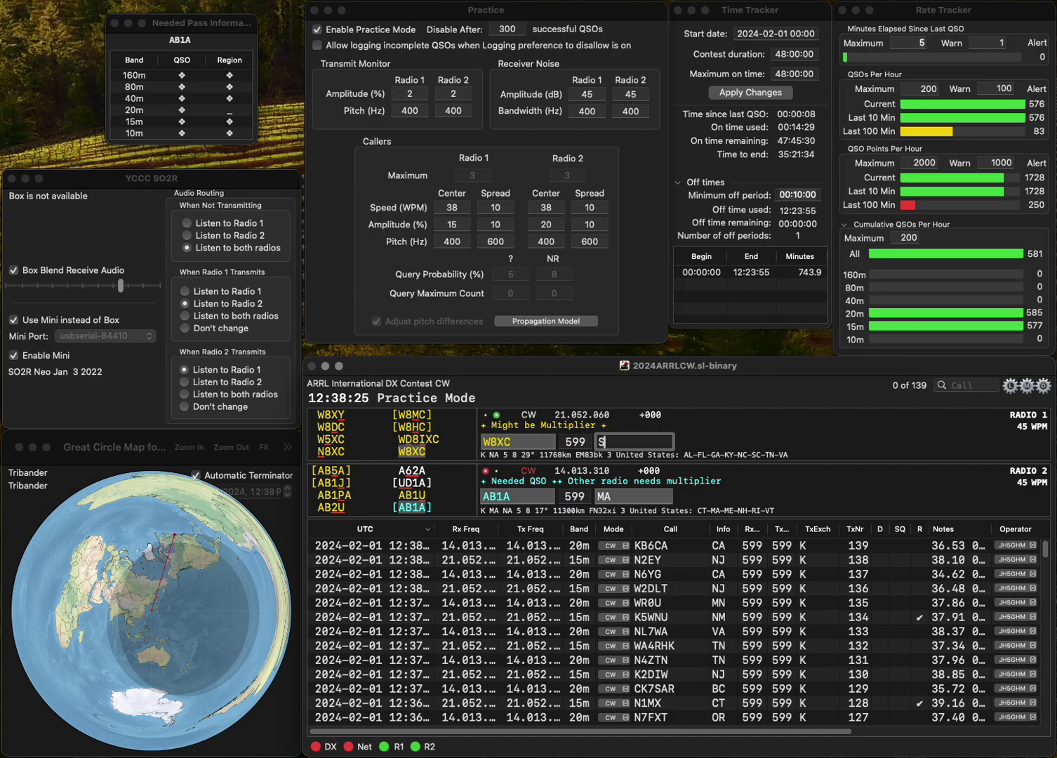
text(SC)
key(Return)
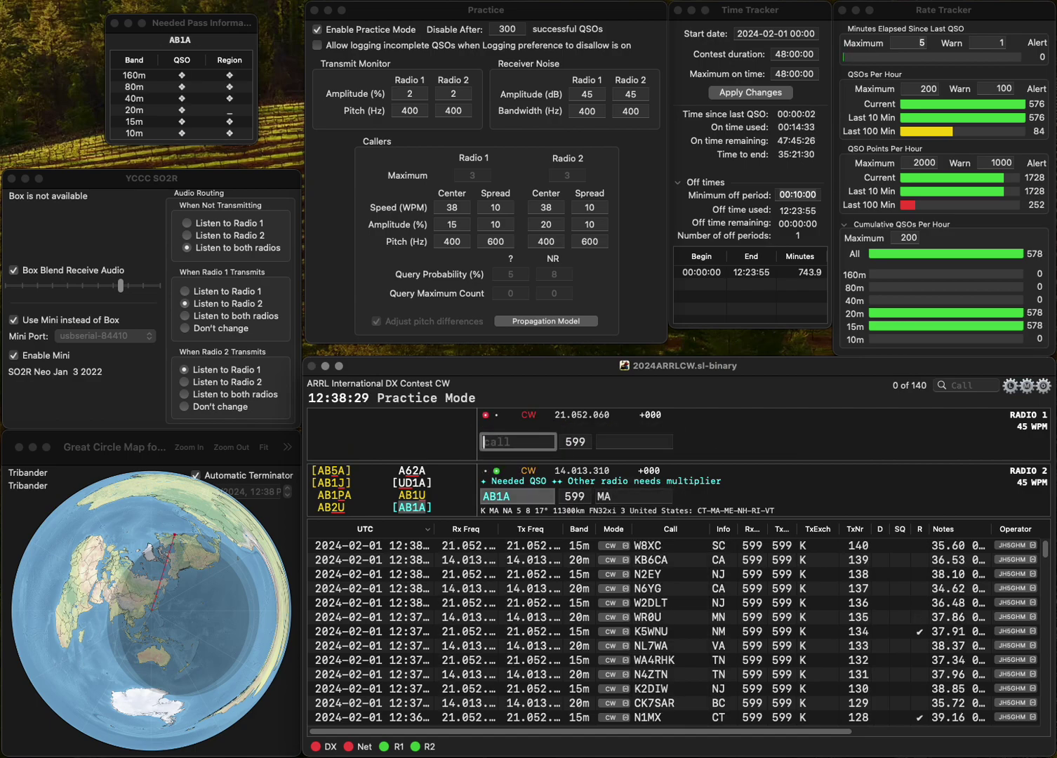
key(Return)
Call K0BJ on radio 1 and K6NIA on radio 2, logging K6NIA with exchange CA.
text(K0)
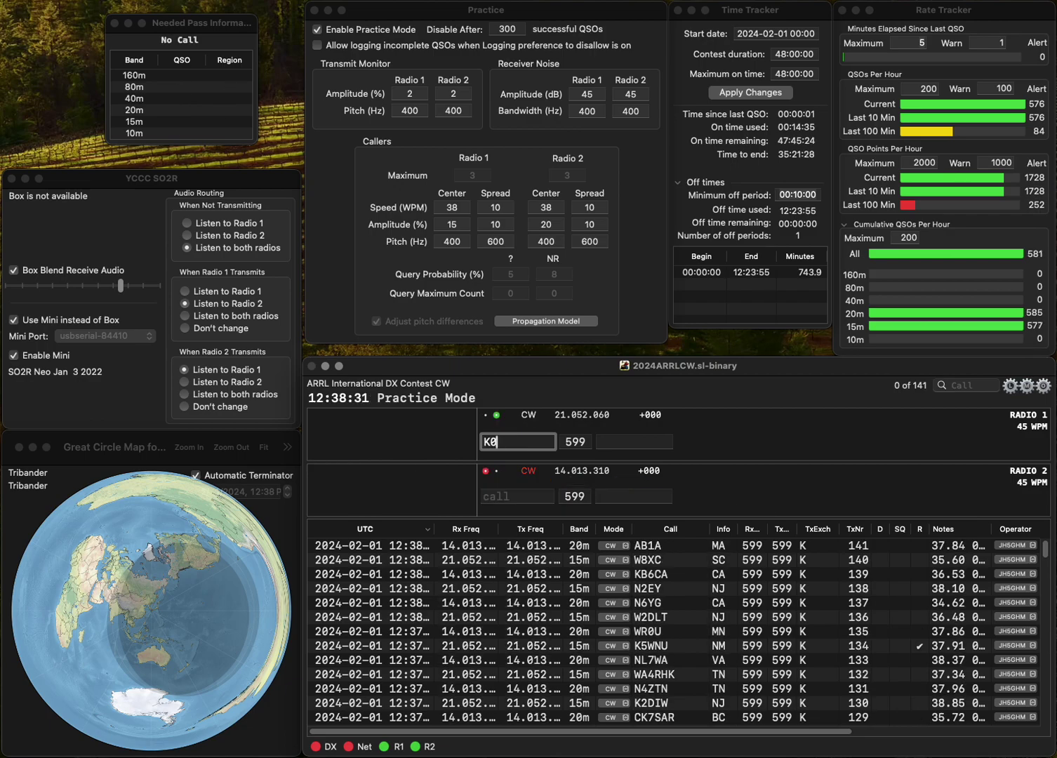
text(BJ)
key(Return)
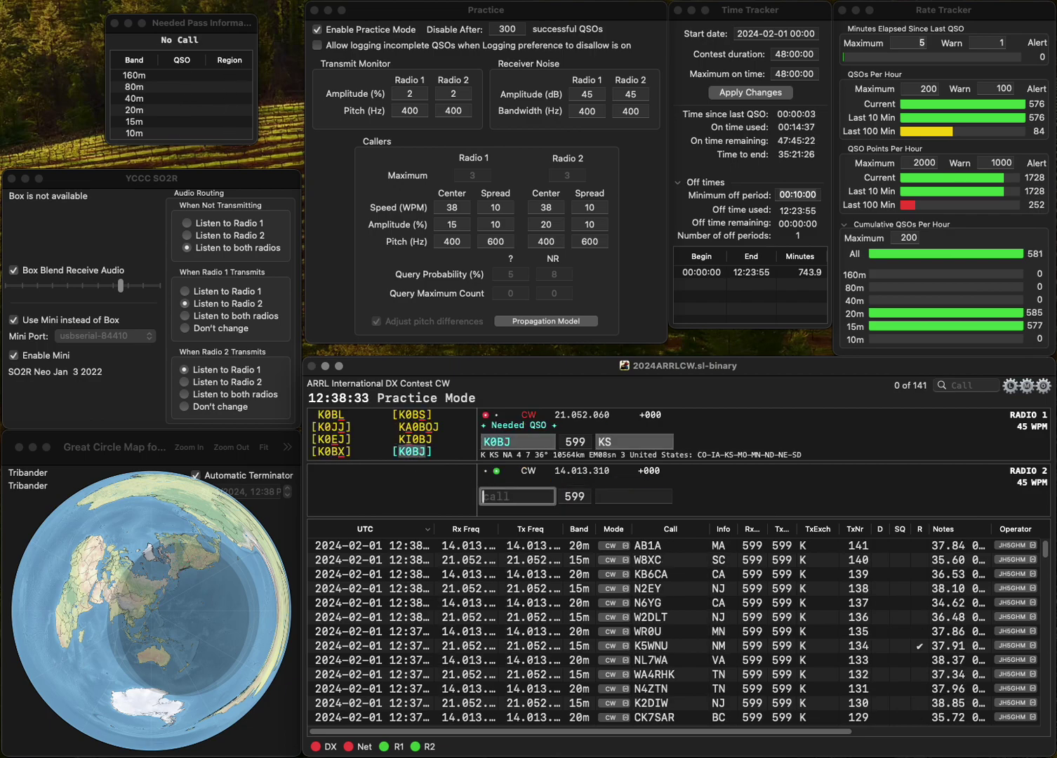
text(K6NIA)
key(Return)
key(Return)
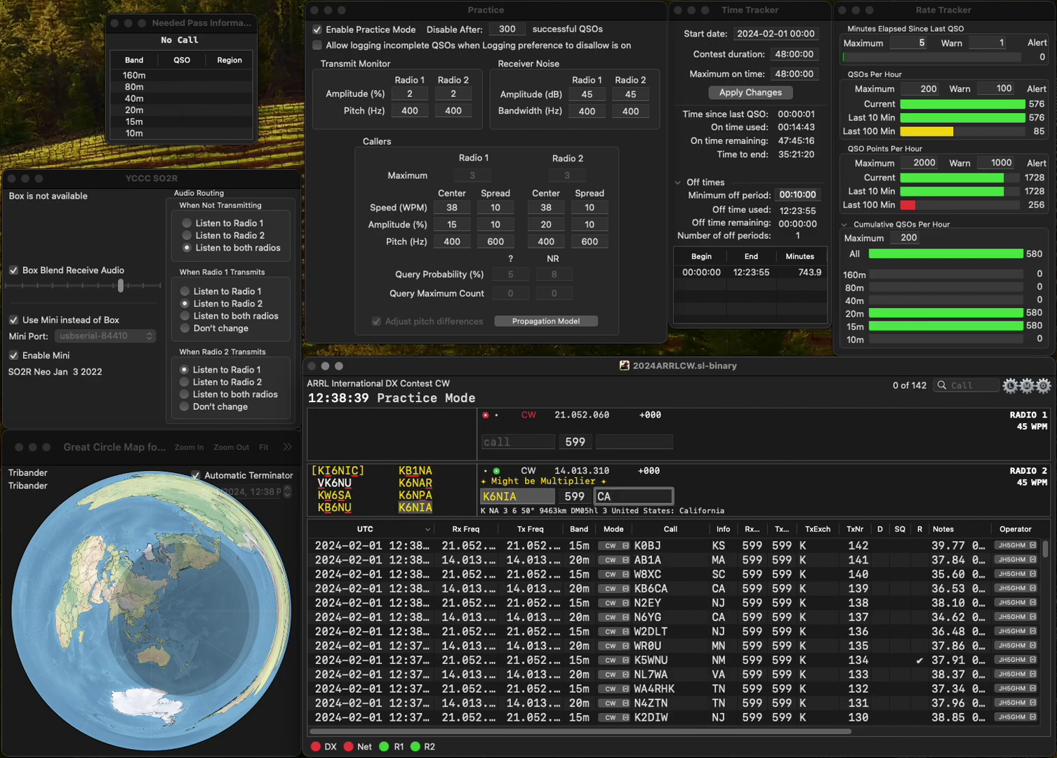
key(Return)
text(K3)
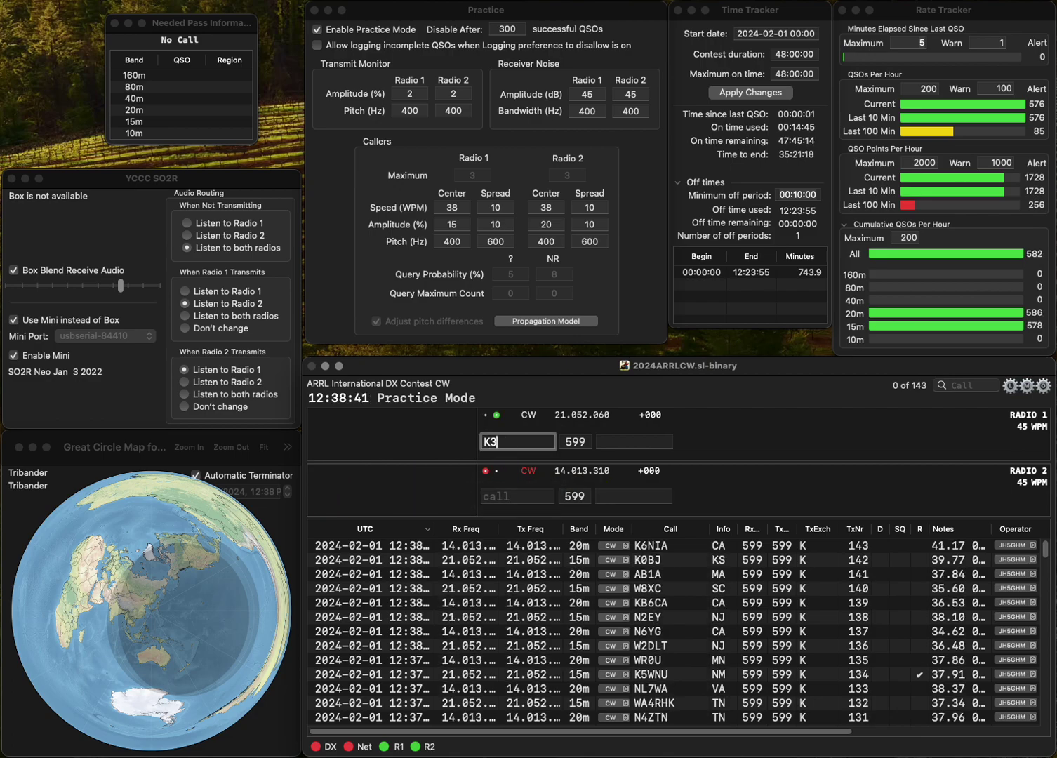
text(EKM)
key(Return)
text(W4UG)
key(Return)
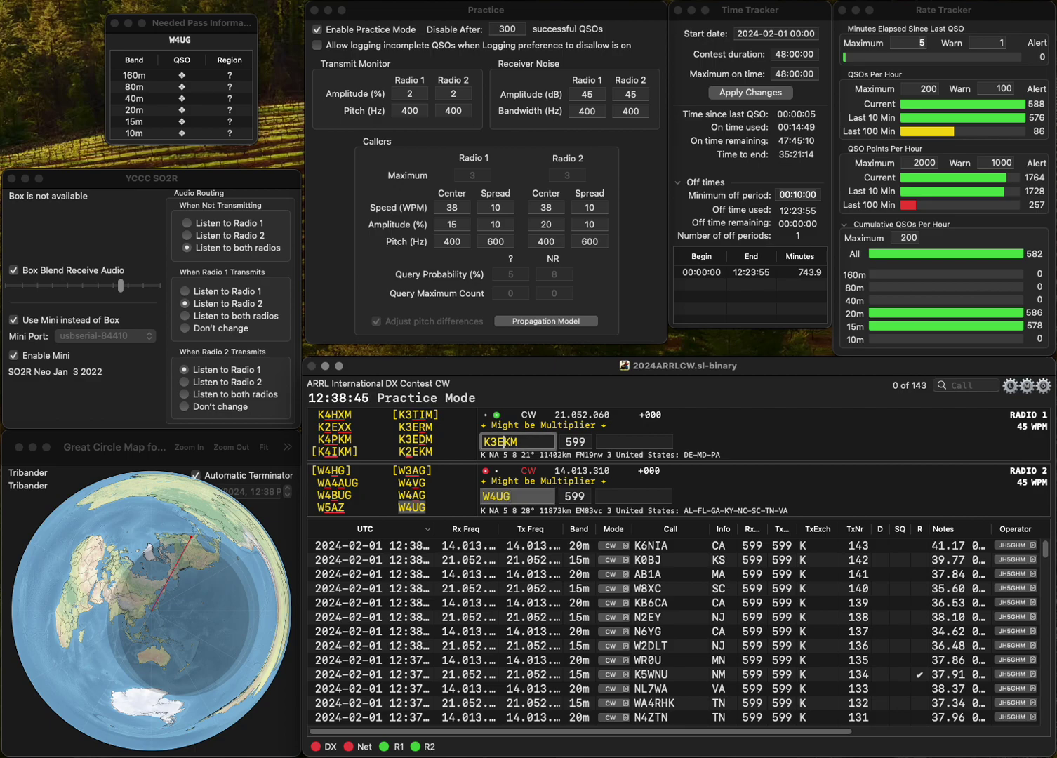
key(BackSpace)
text(2)
key(Return)
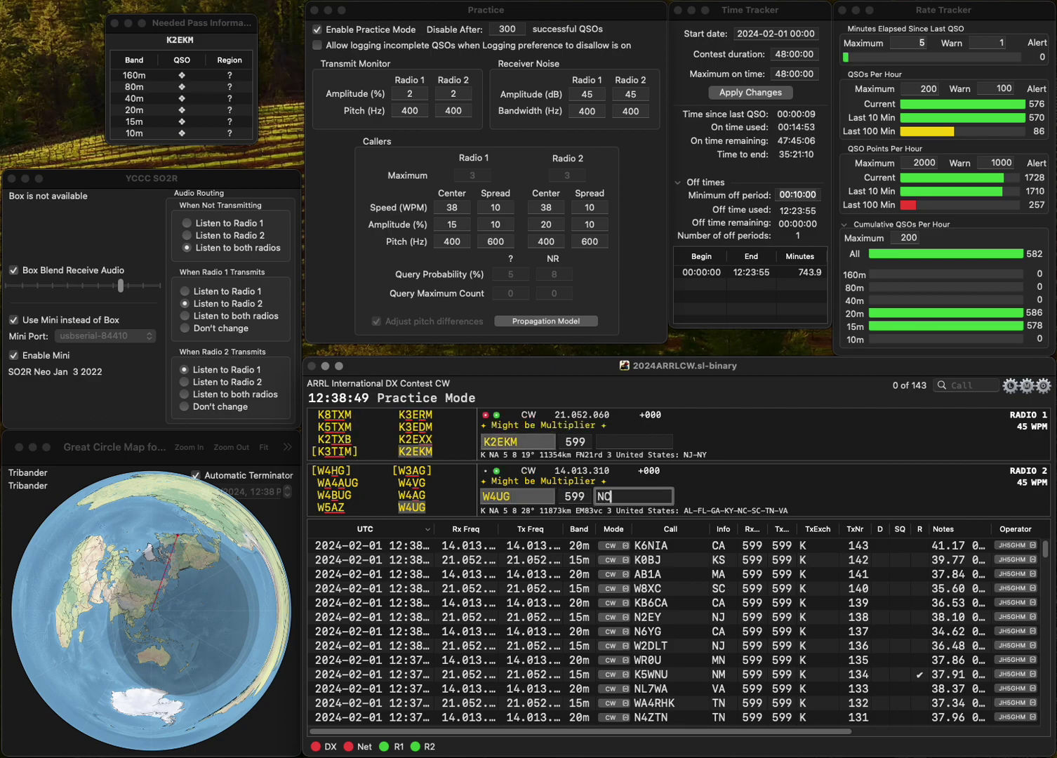
key(Return)
key(Tab)
text(NJ)
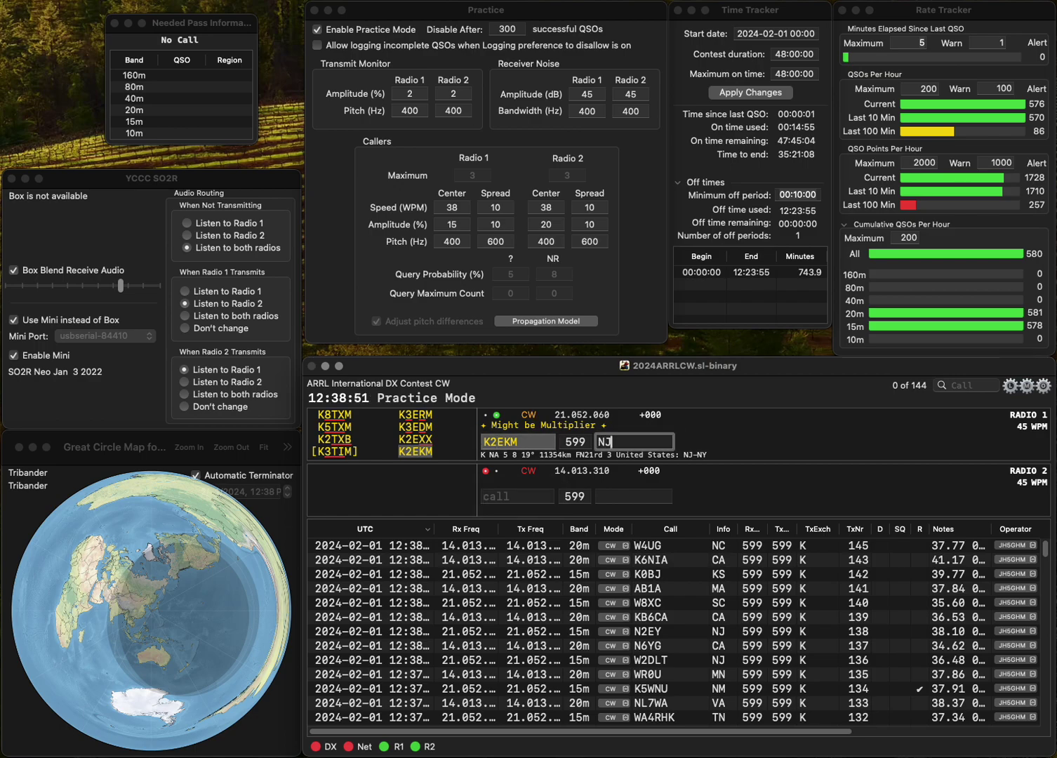
key(Return)
text(KI)
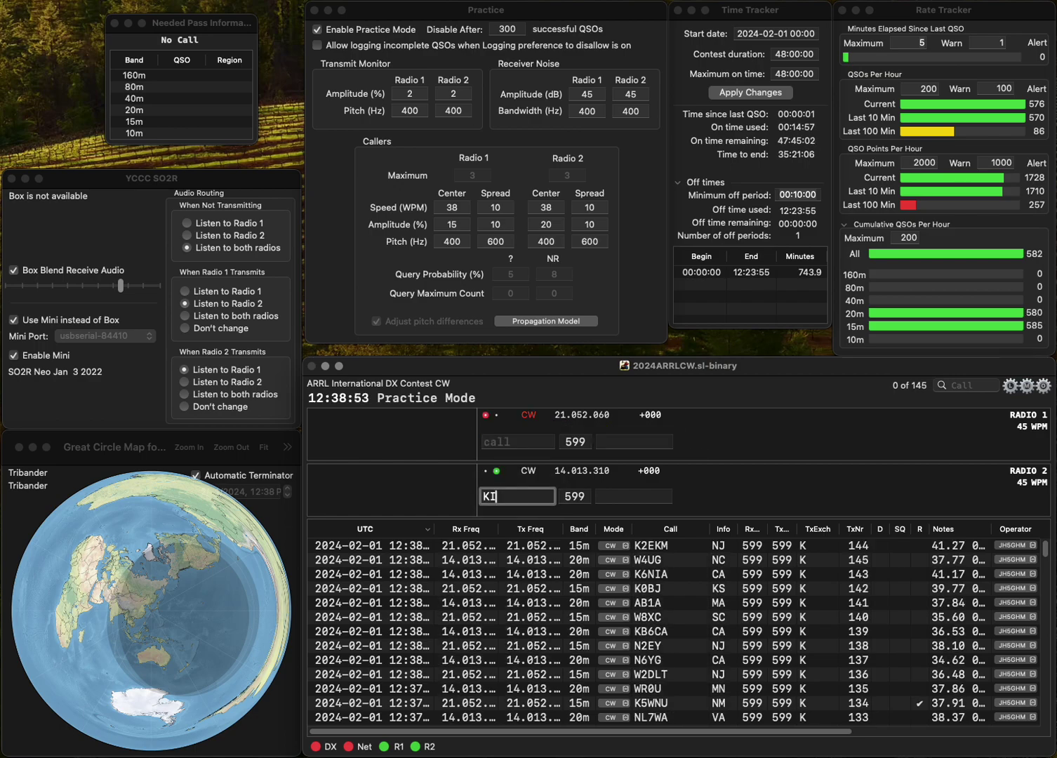
text(4QZF)
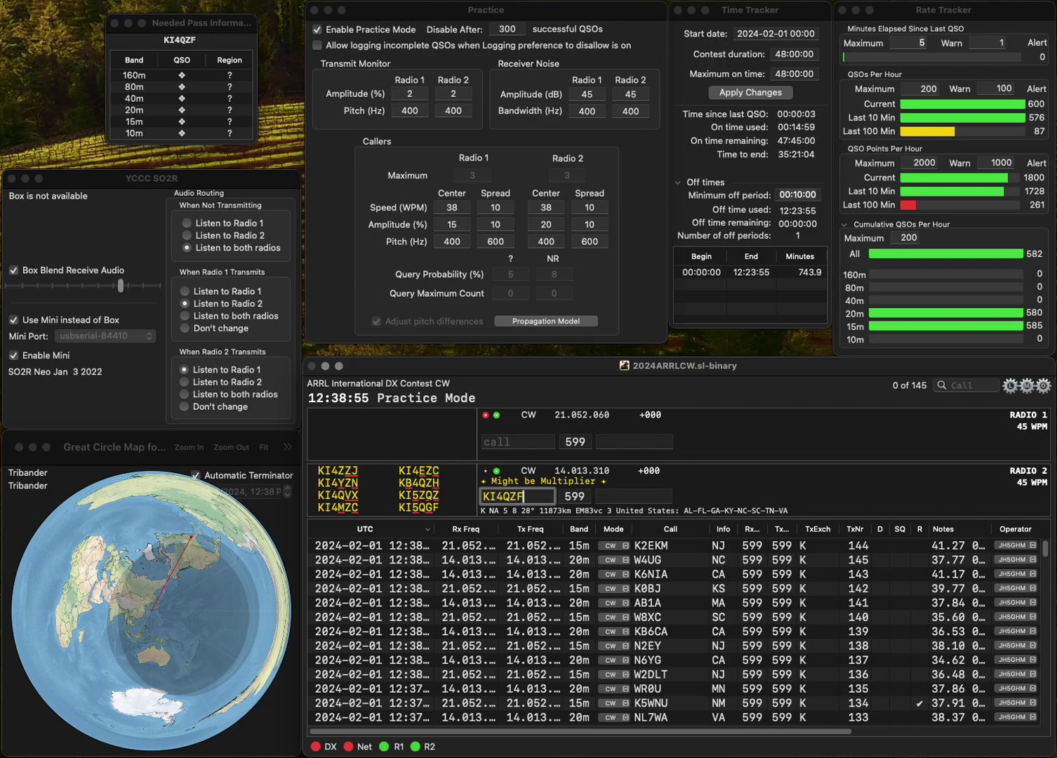
key(BackSpace)
text(5)
key(Return)
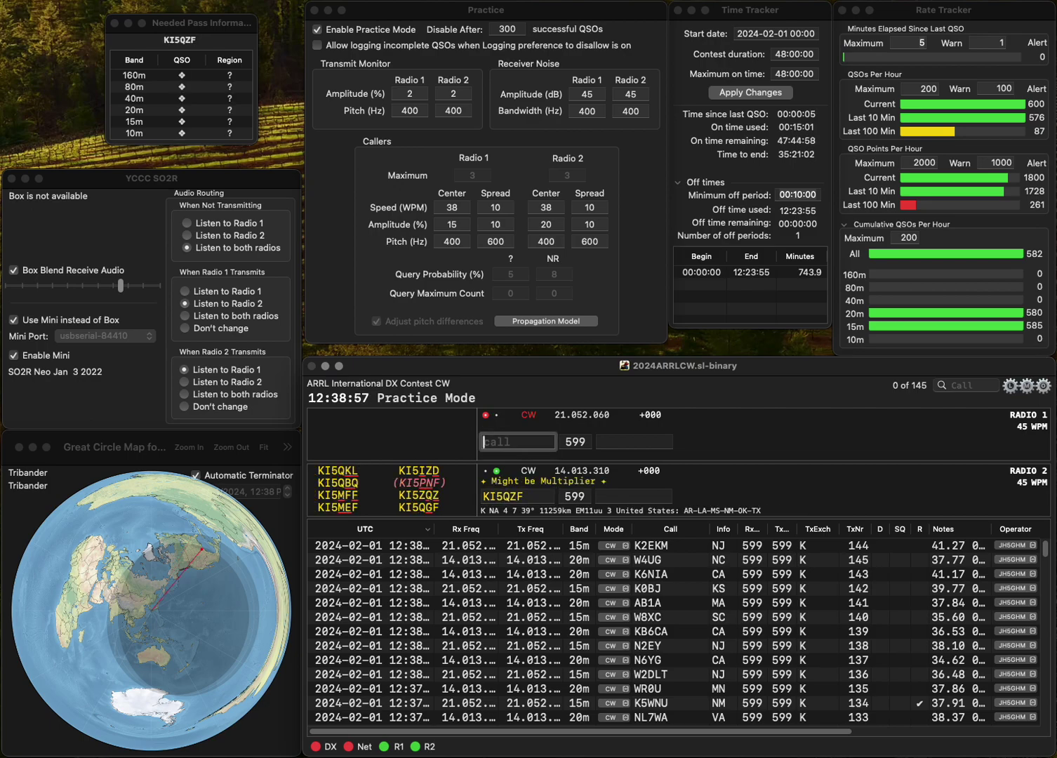
text(N6)
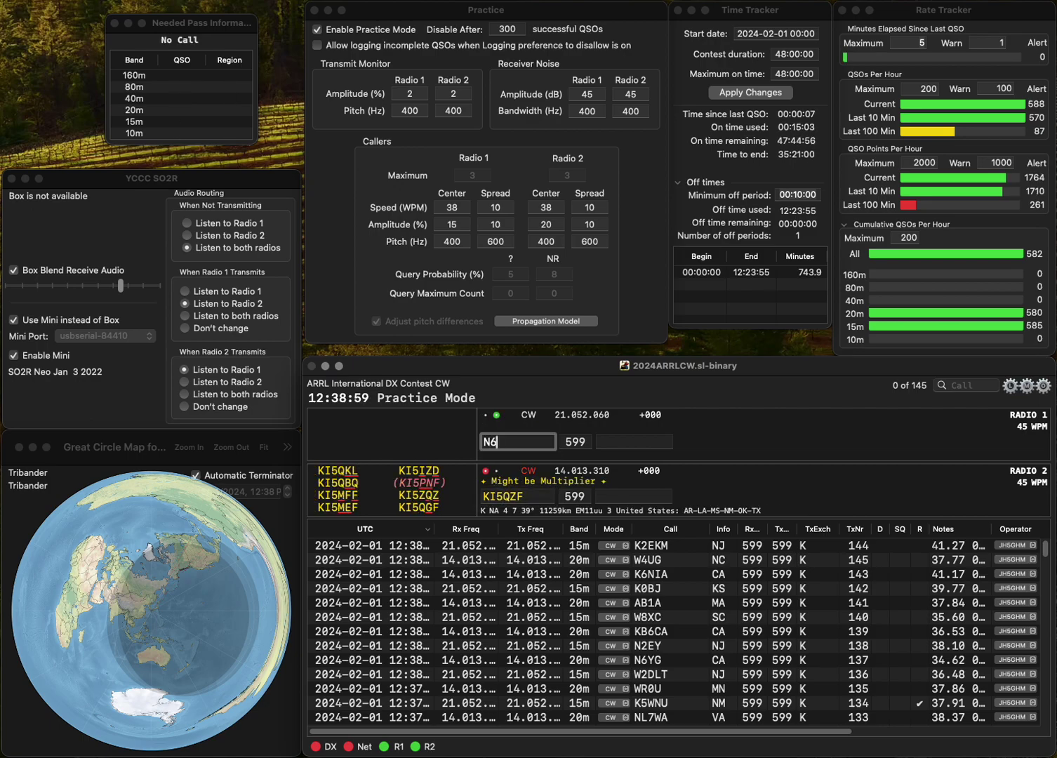
text(RC)
key(Return)
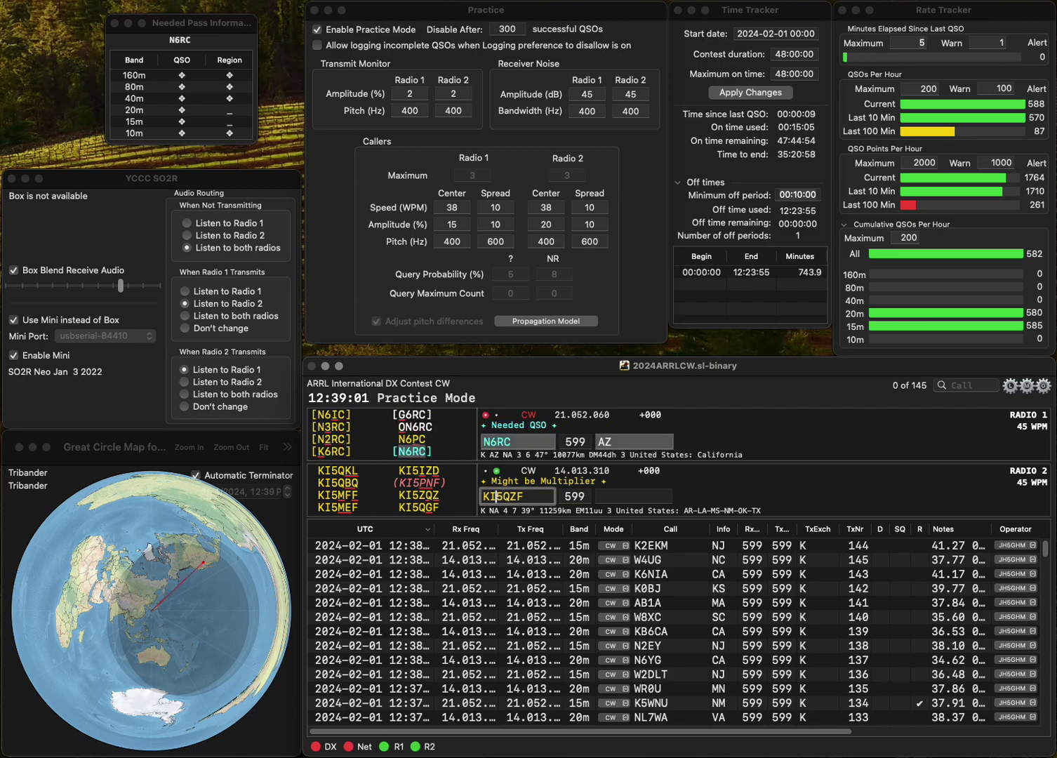
key(BackSpace)
key(BackSpace)
text(GF)
key(Return)
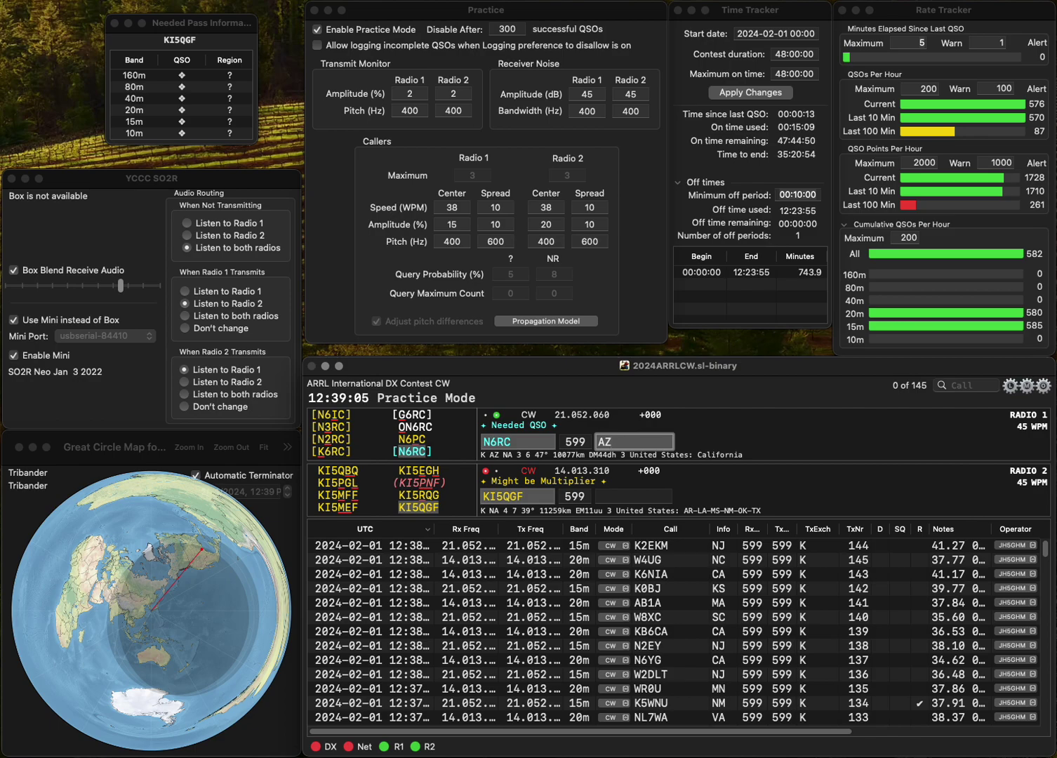
key(Return)
text(NM)
key(Return)
text(W6MTV)
key(Return)
Log W6MTV with exchange CA and send the corrected call W9HHX on Radio 2.
text(W)
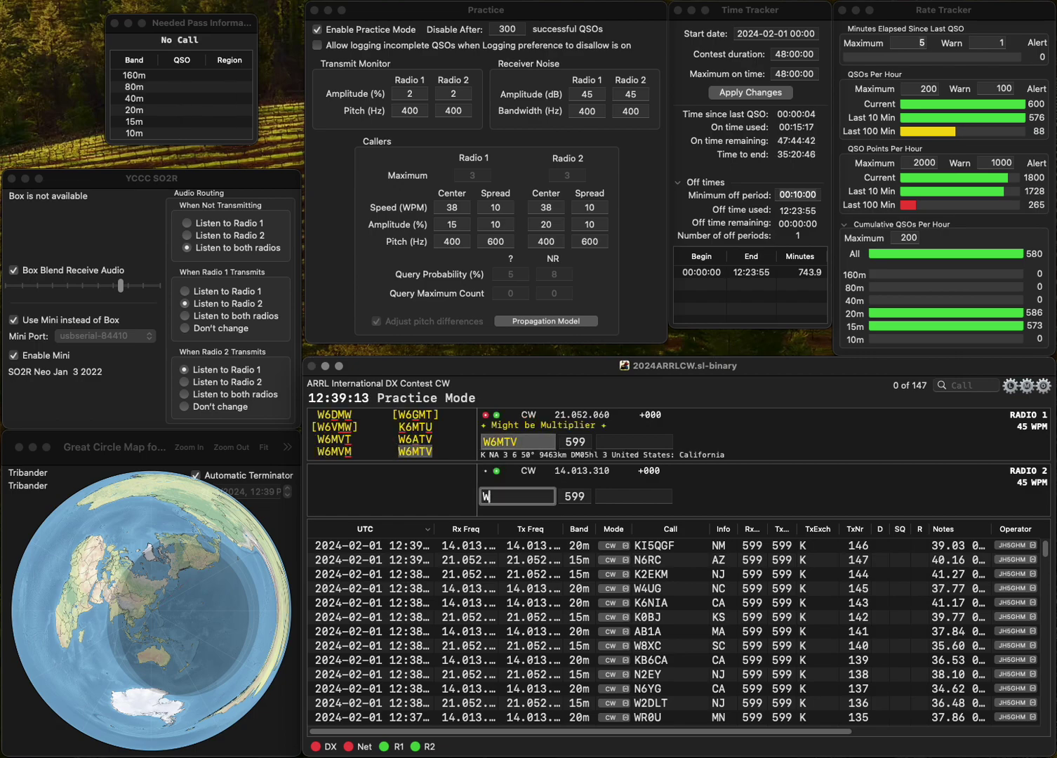
text(X)
key(Return)
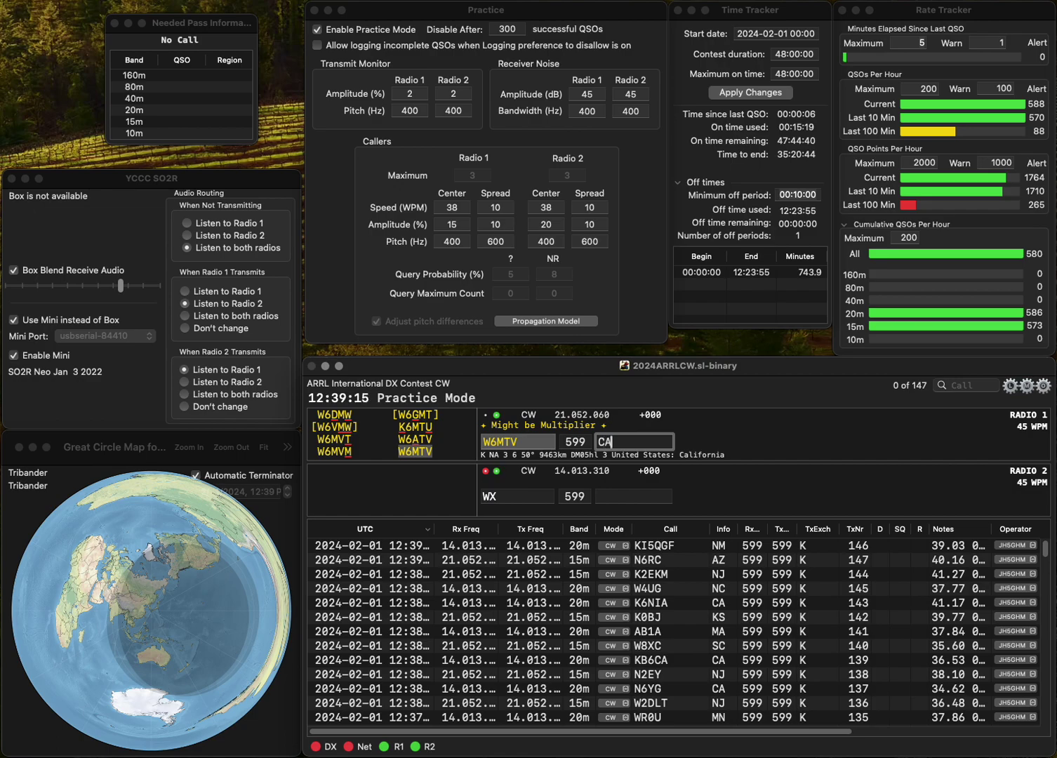
key(Return)
key(Left)
text(9HH)
key(Return)
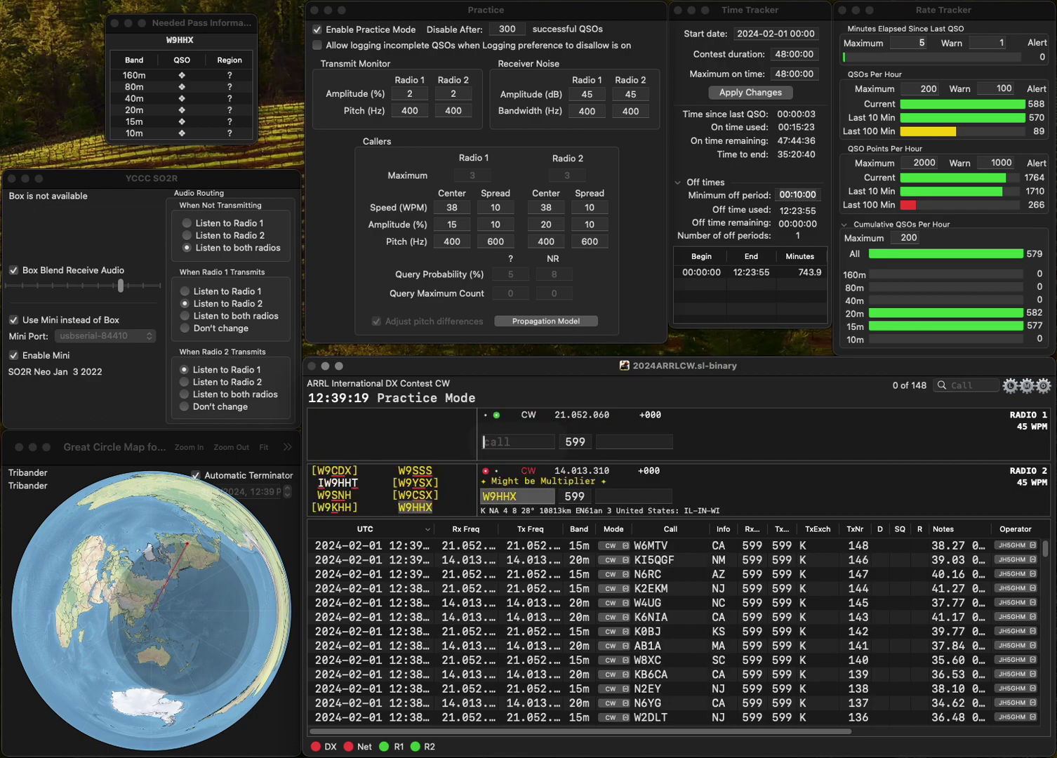
text(2IBZ)
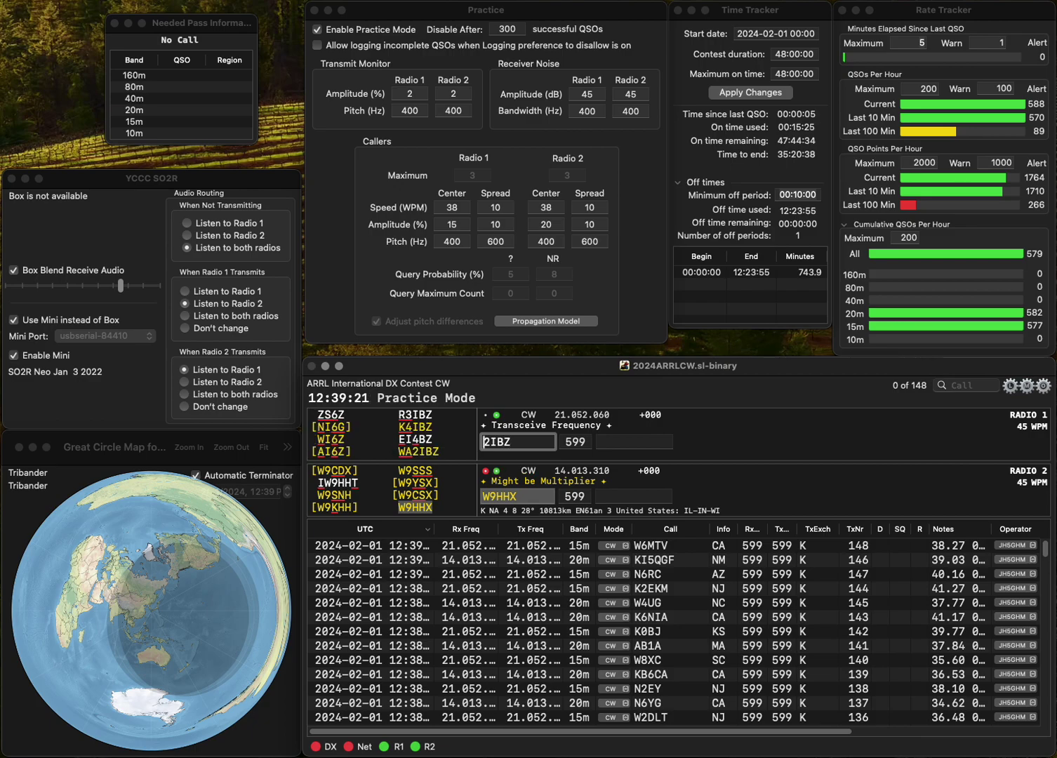
text(WA)
key(Return)
text(S)
key(BackSpace)
text(IN)
key(Return)
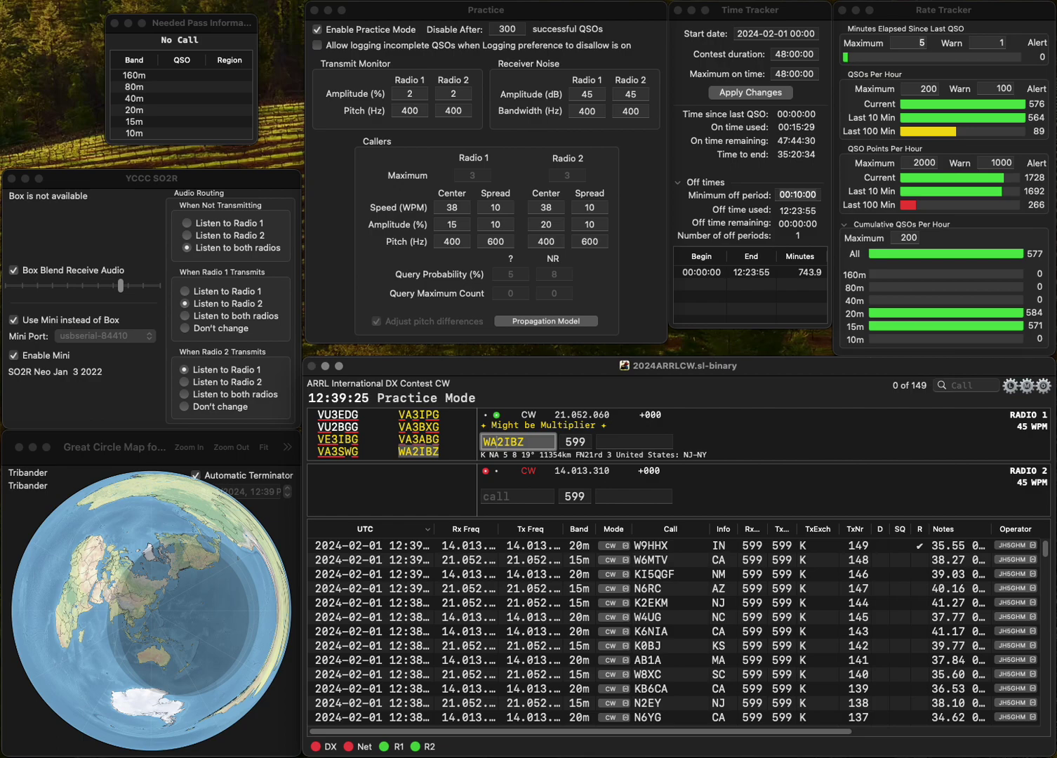
text(NY)
key(Return)
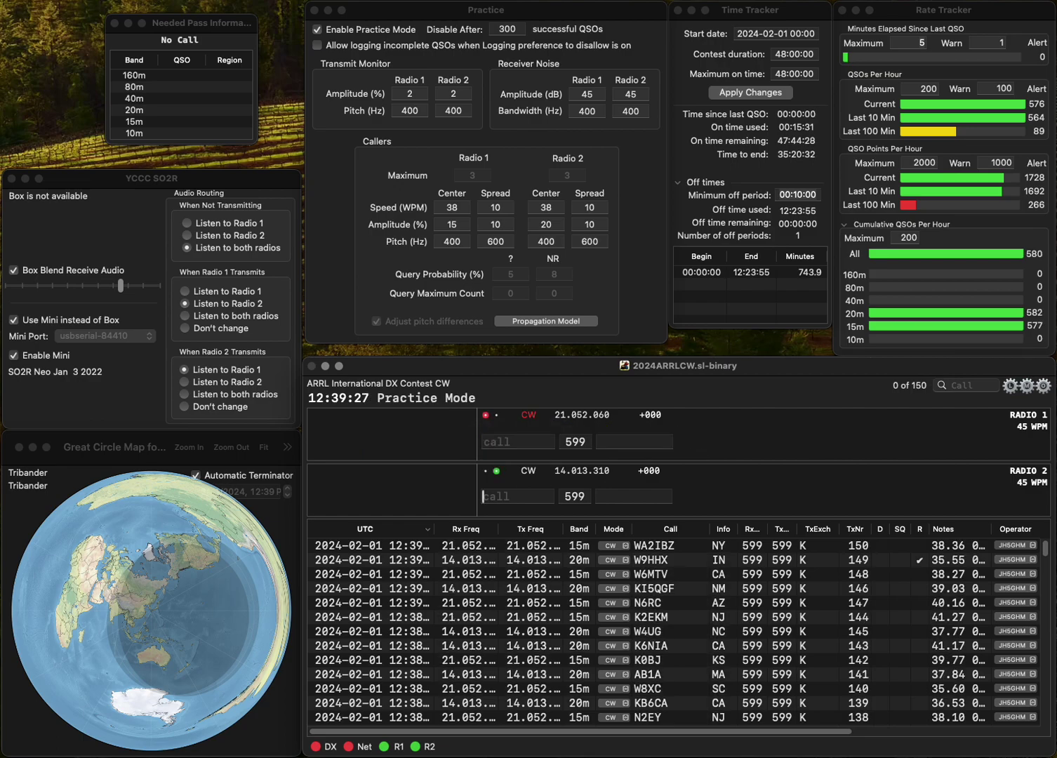
text(N4RJL)
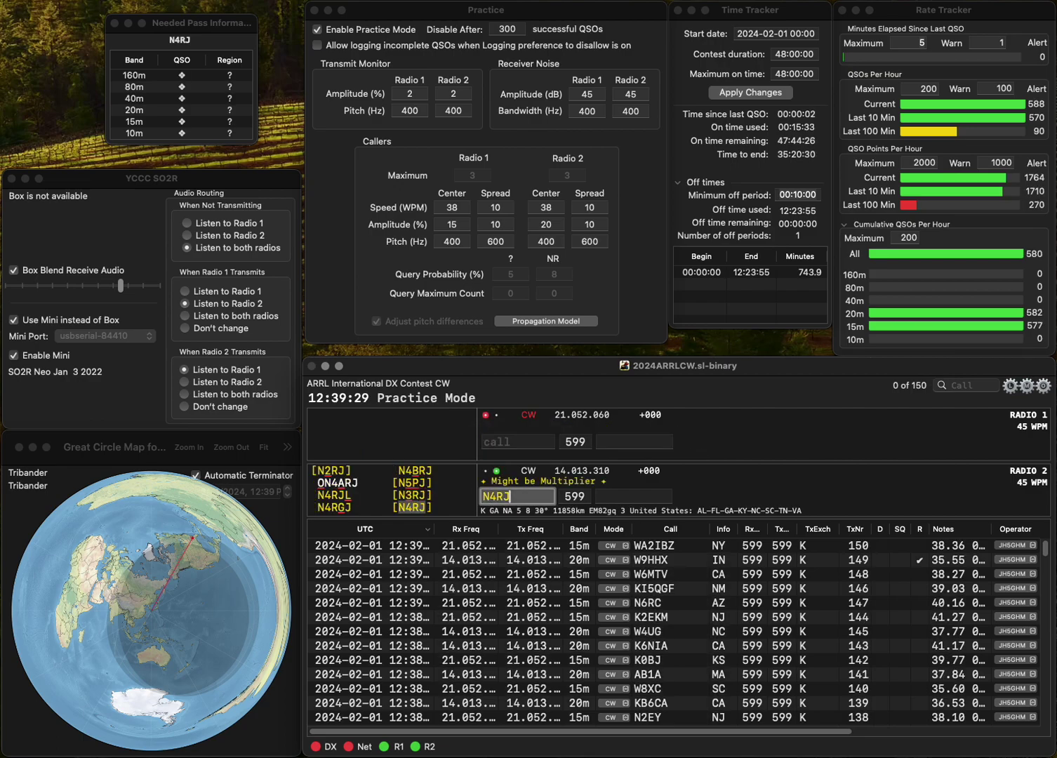
key(Return)
text(W)
key(BackSpace)
text(KFGX)
key(Return)
text(O)
key(BackSpace)
text(KY)
key(Return)
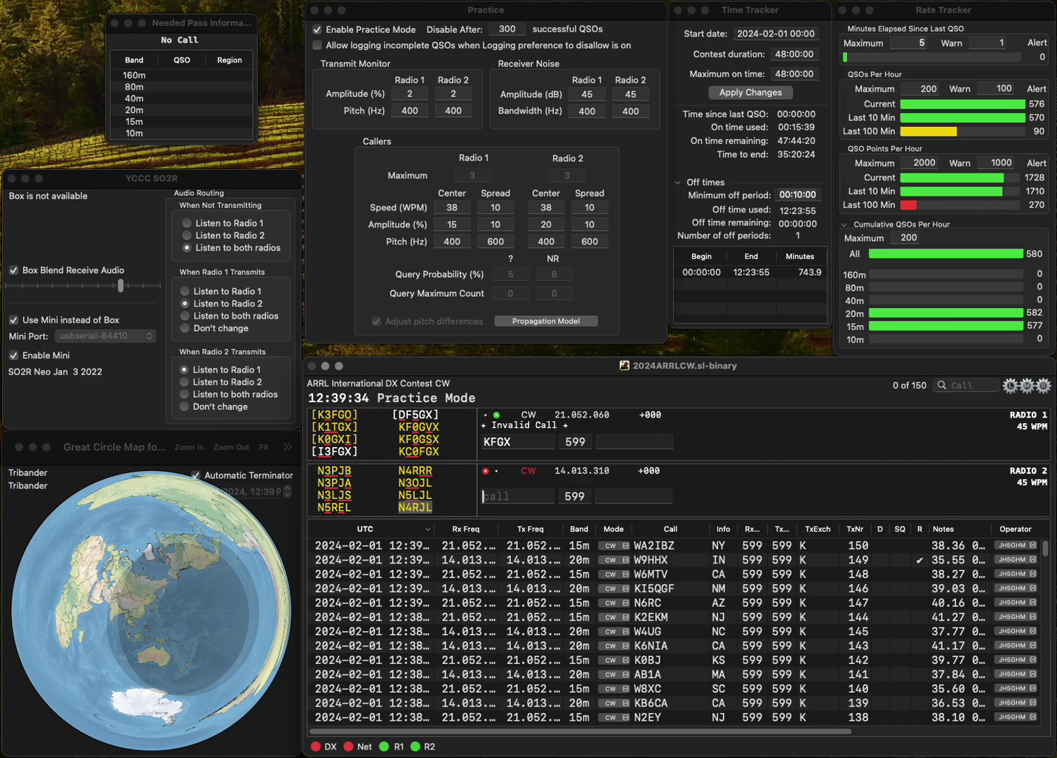
key(Left)
key(Delete)
key(Delete)
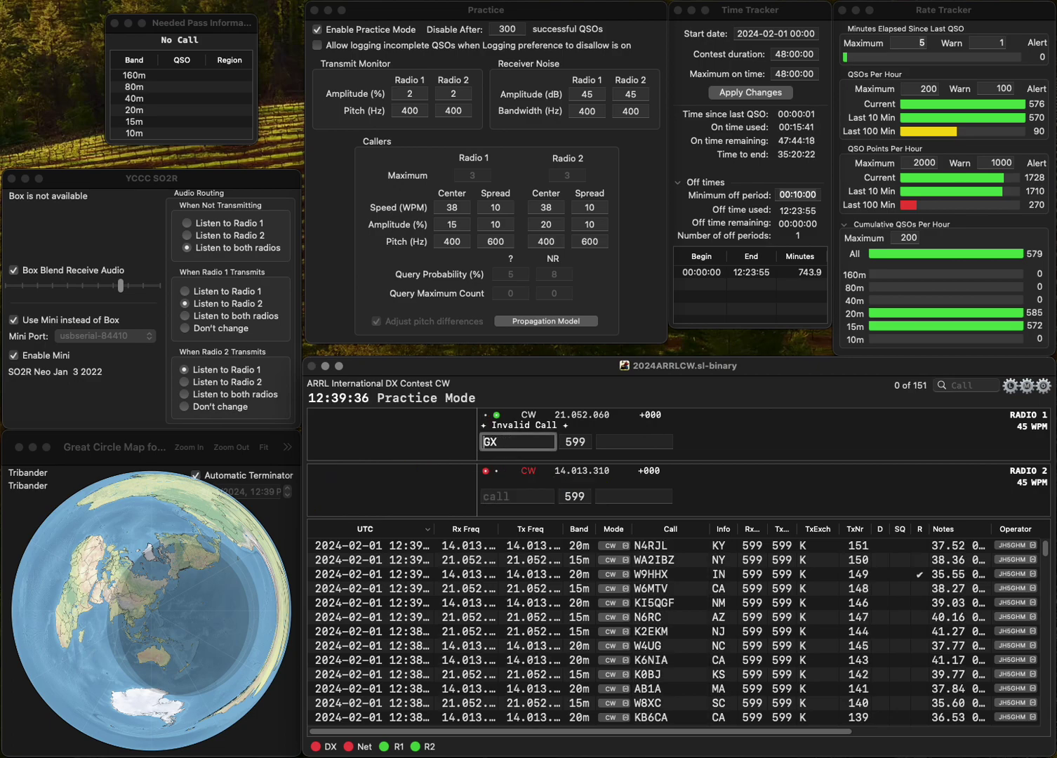
text(K5)
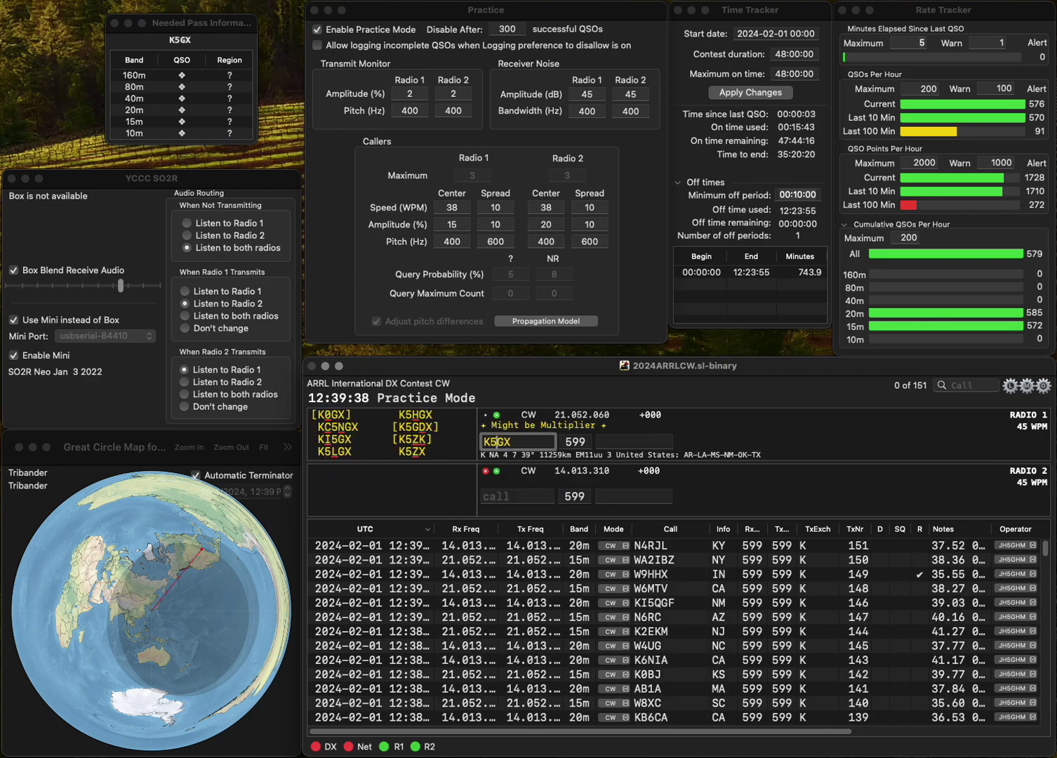
key(Return)
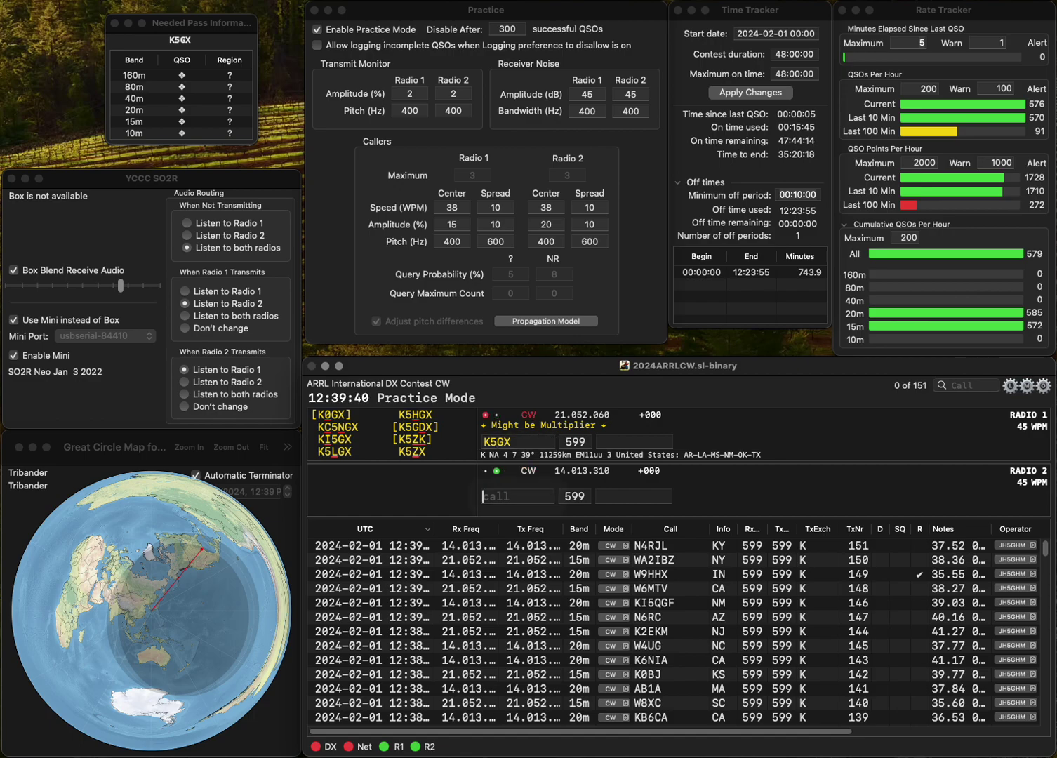
text(N1KIC)
key(Return)
text(L)
key(Return)
key(space)
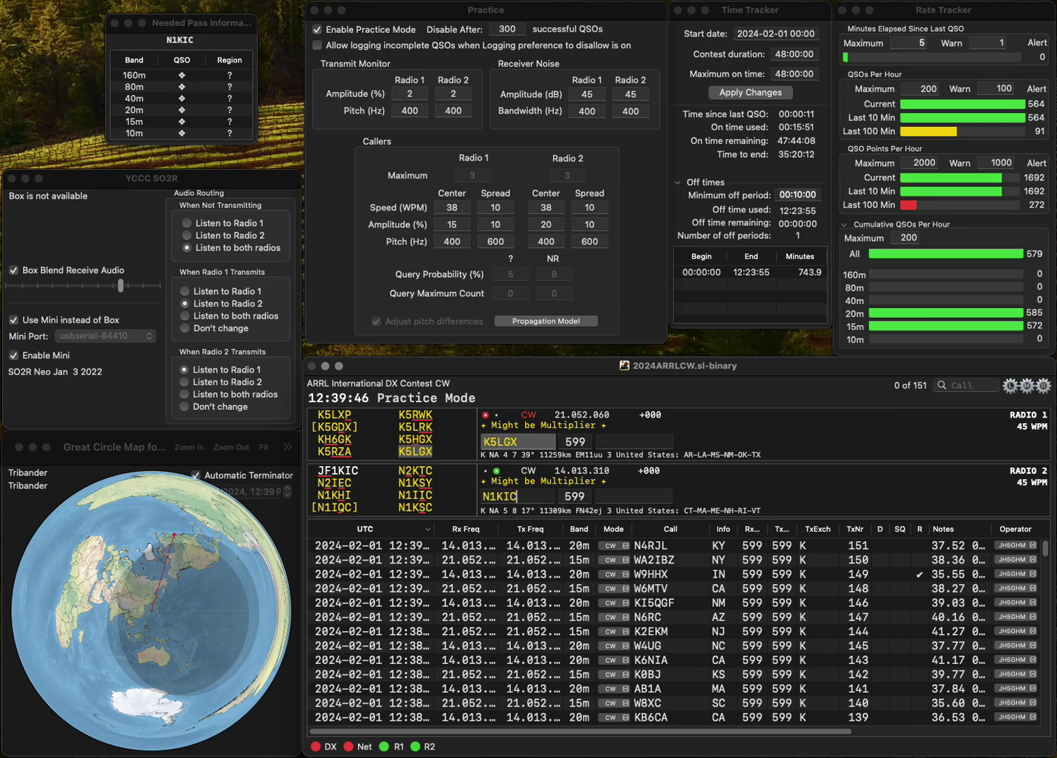
key(BackSpace)
text(S)
key(Return)
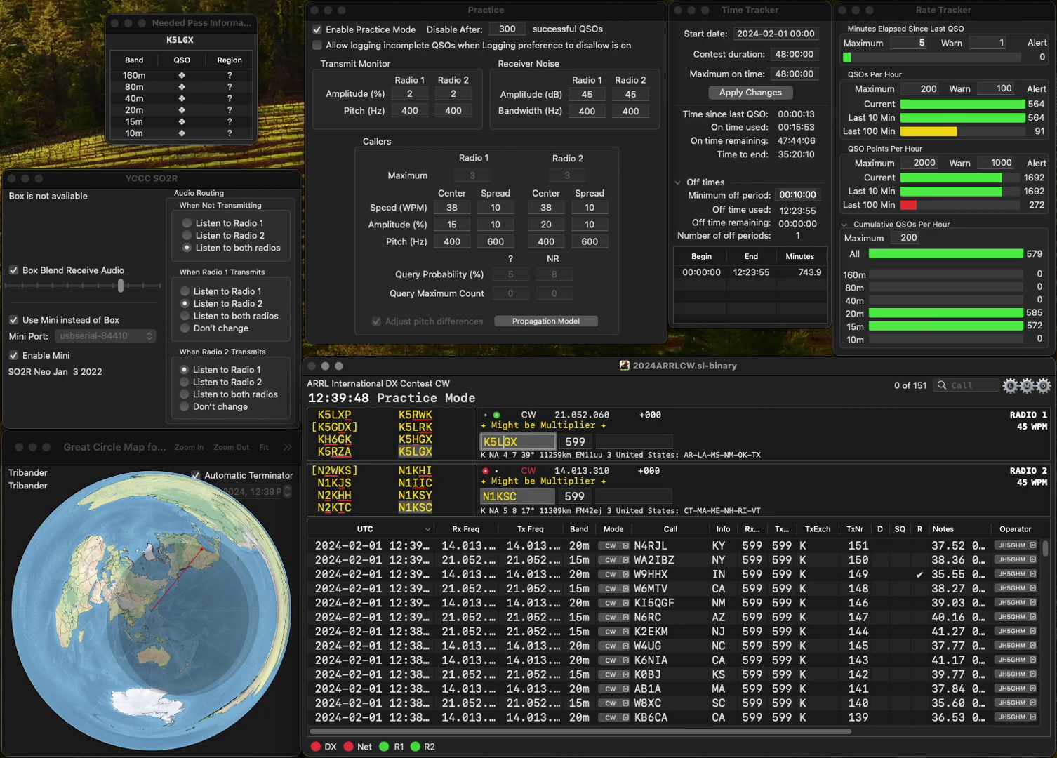
Log K5LGX with exchange OK and N1KSC with exchange ME.
text(M)
key(Return)
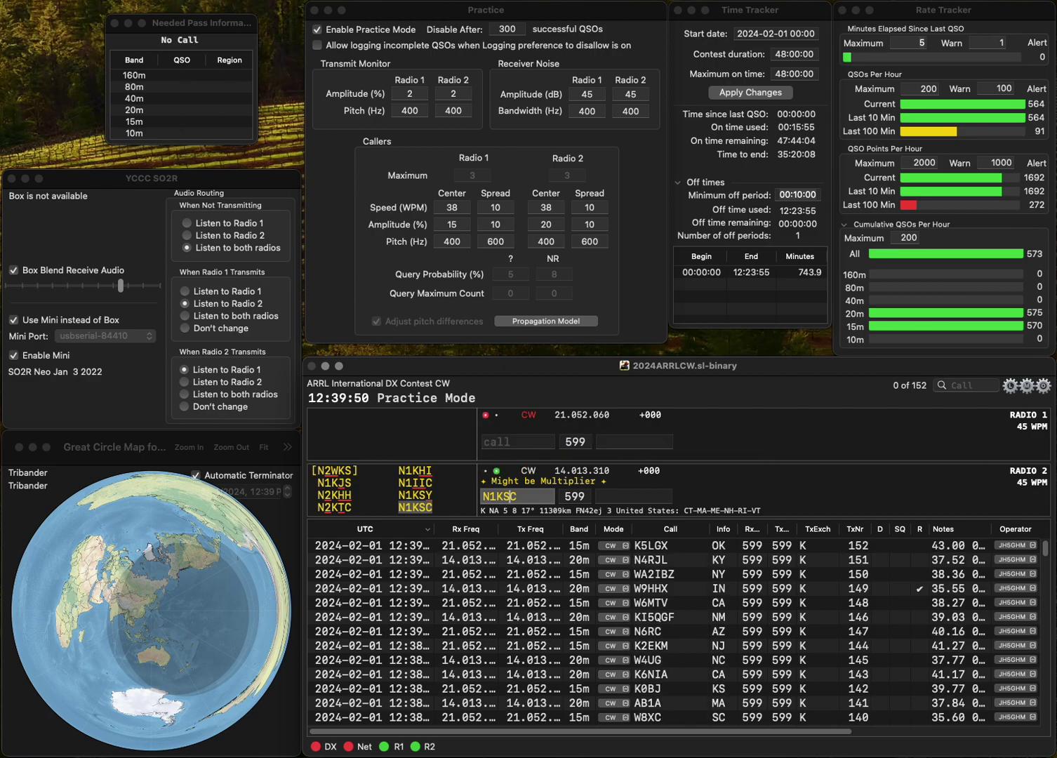
text(ME)
key(Return)
text(W4EUH)
key(Return)
text(N8AA)
key(Return)
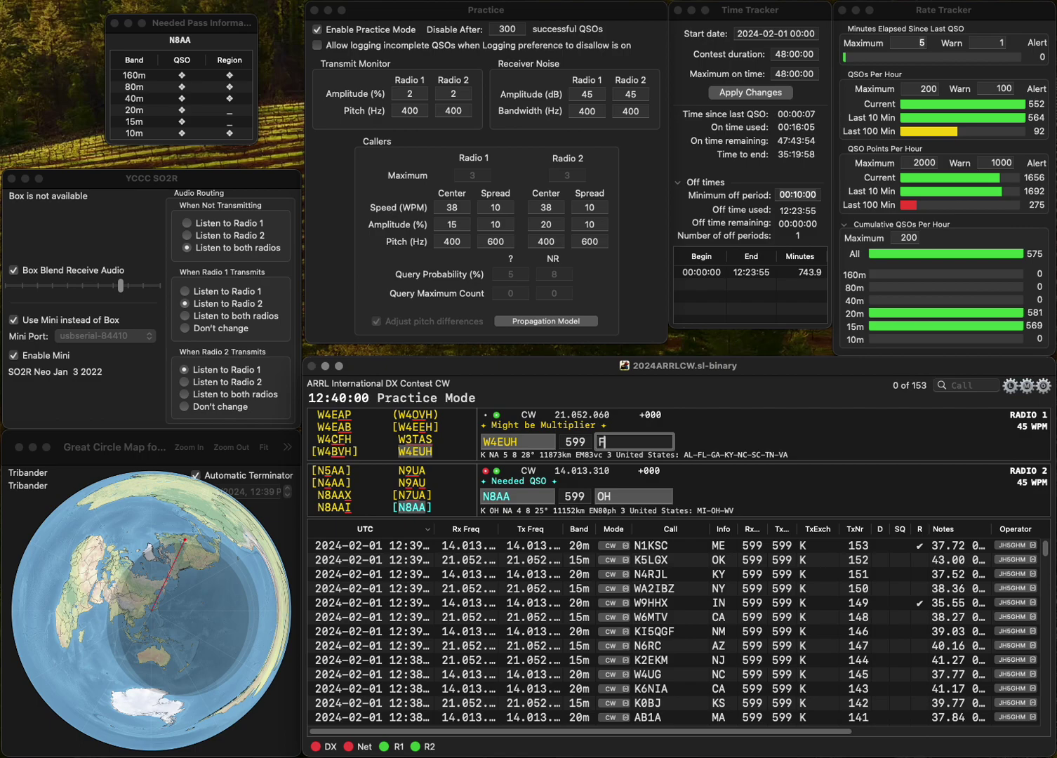
text(FL)
key(Return)
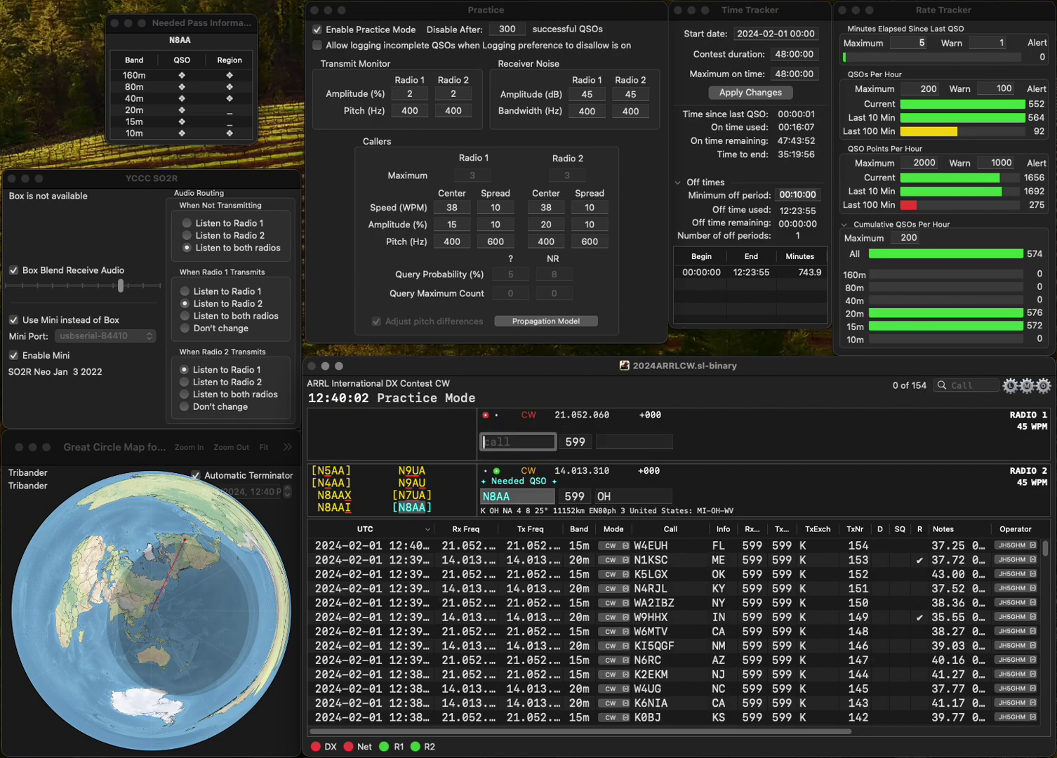
key(Return)
text(KQ6XS)
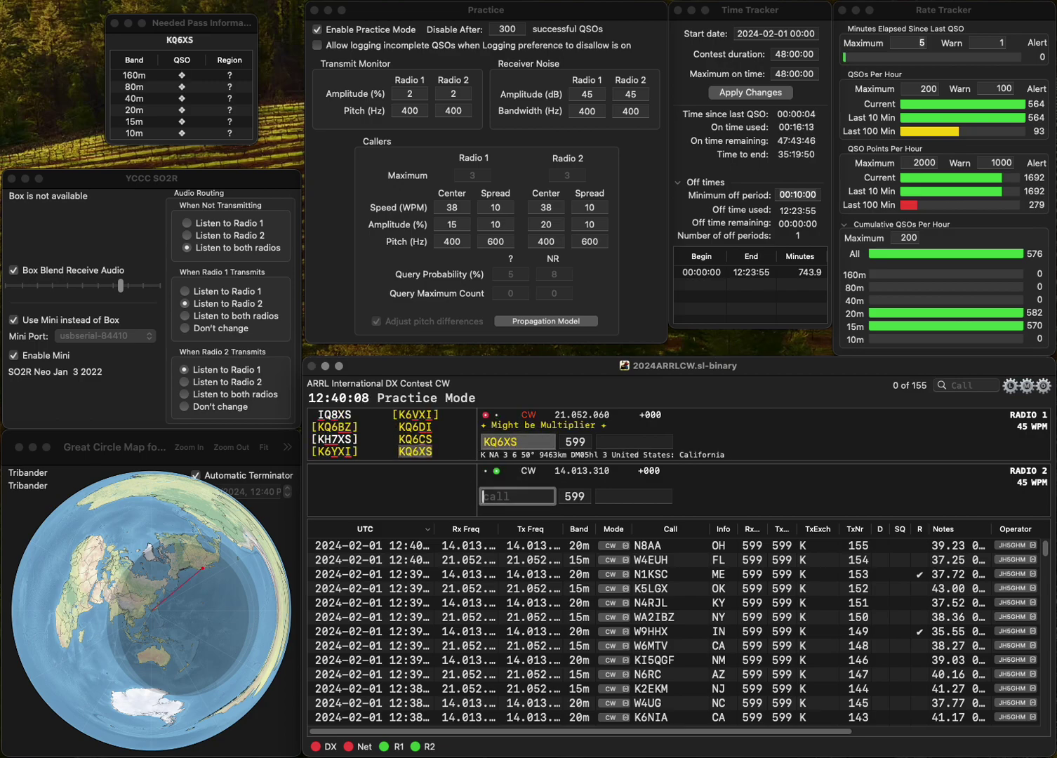
text(KIKLM)
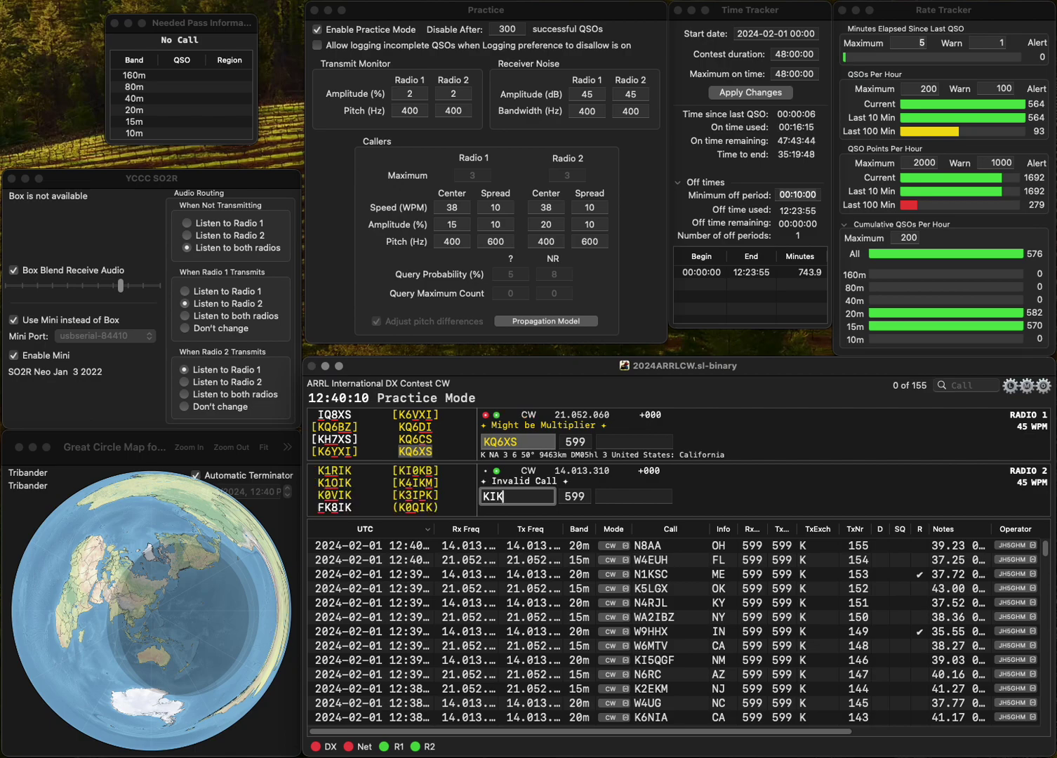
key(Left)
key(Left)
key(Left)
text(5)
key(Return)
key(Tab)
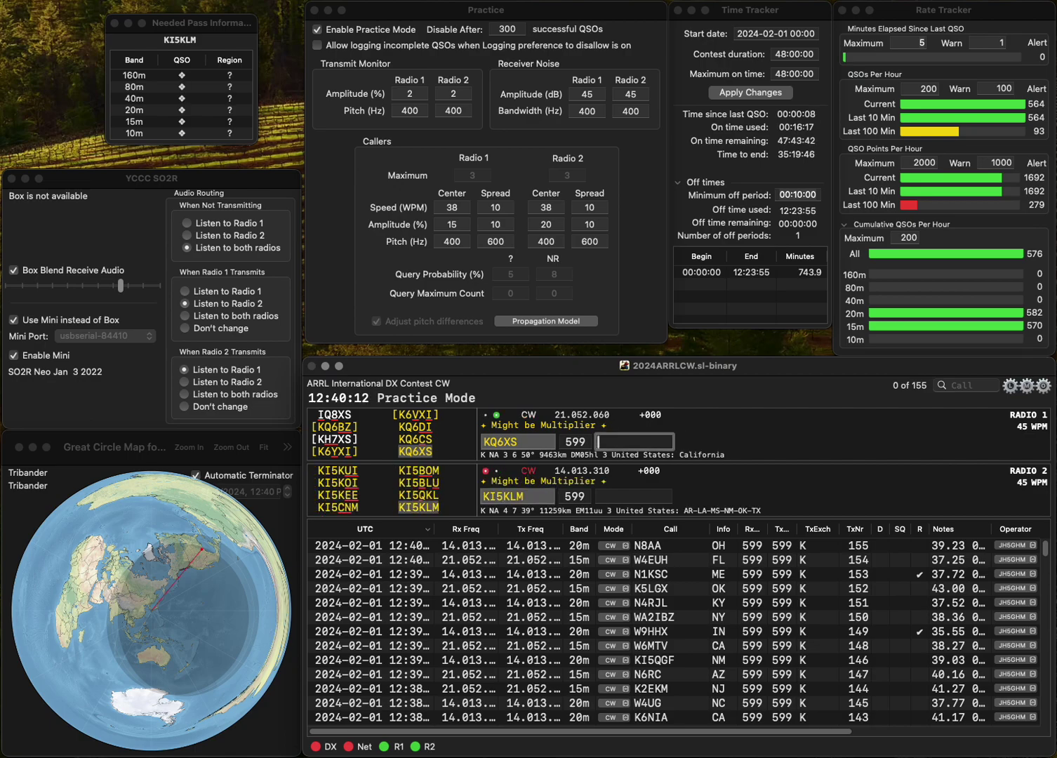
key(Tab)
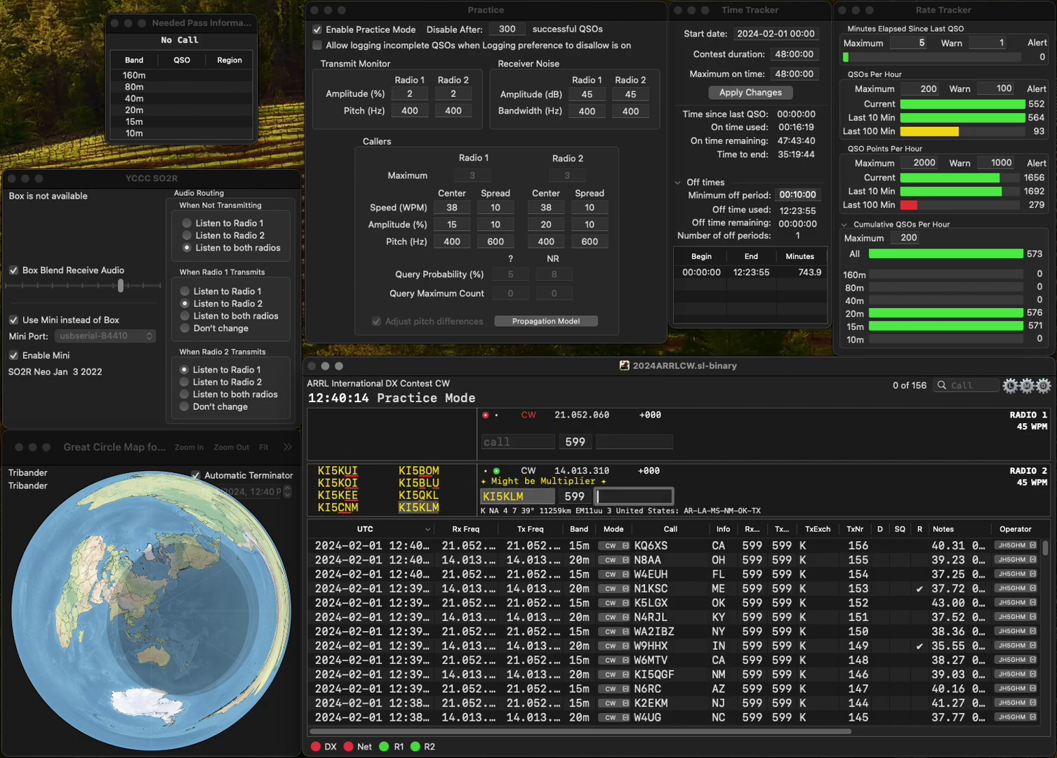
text(TX)
key(Return)
text(K6FW)
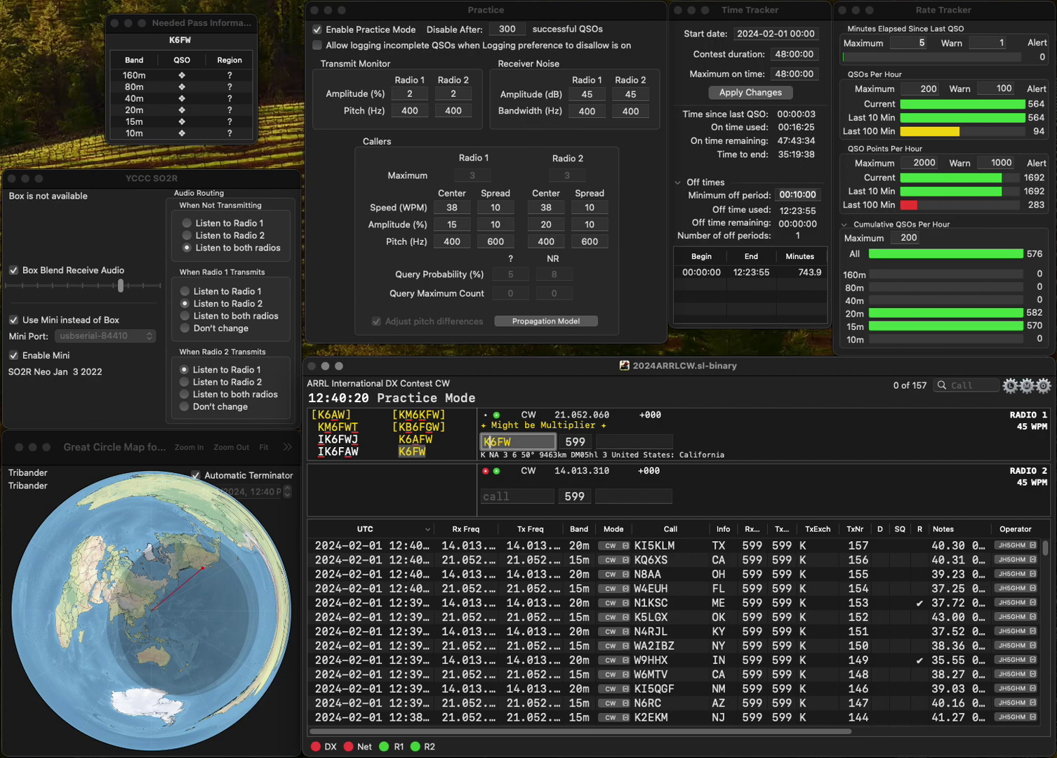
key(Delete)
text(B4)
key(Right)
key(Right)
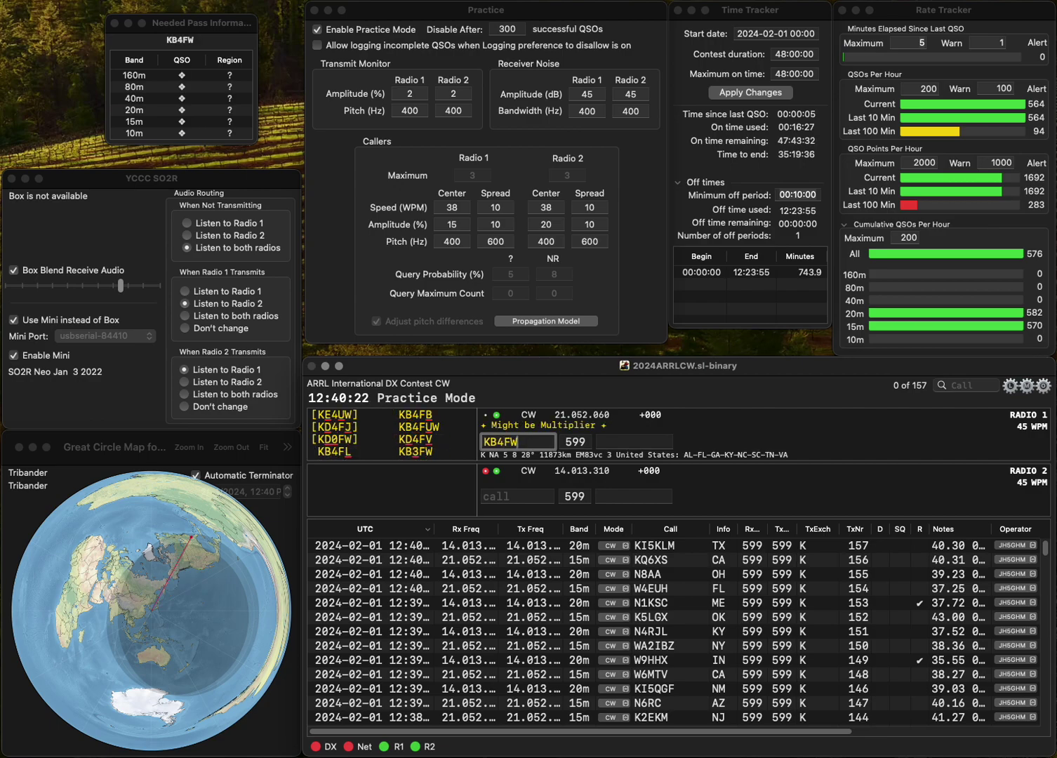
text(U)
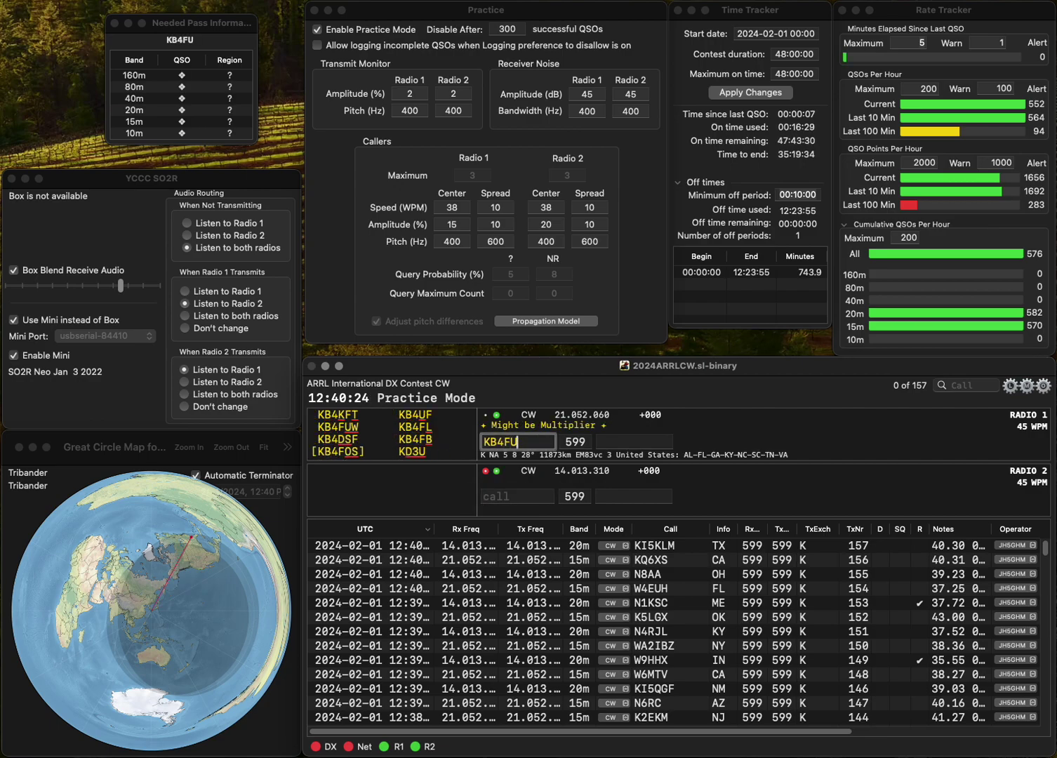
key(Return)
Send W7IME on Radio 2 and log KB4FUW (GA) and W7IME (AZ).
text(G)
key(BackSpace)
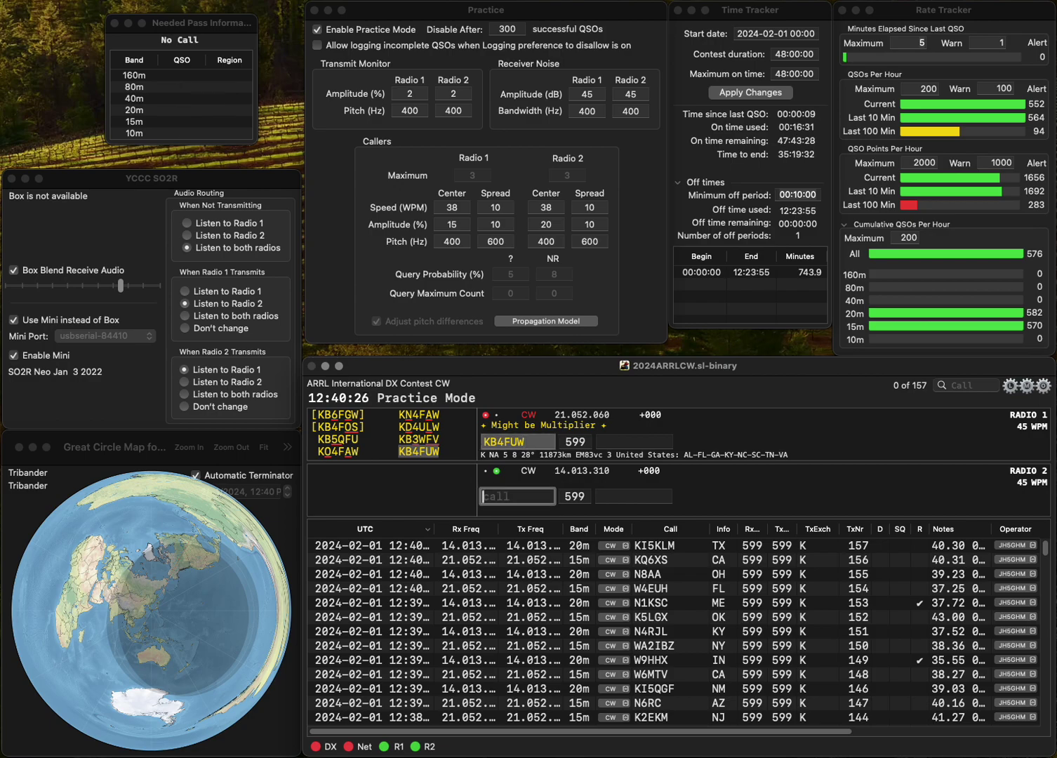
text(7IMEW)
key(Return)
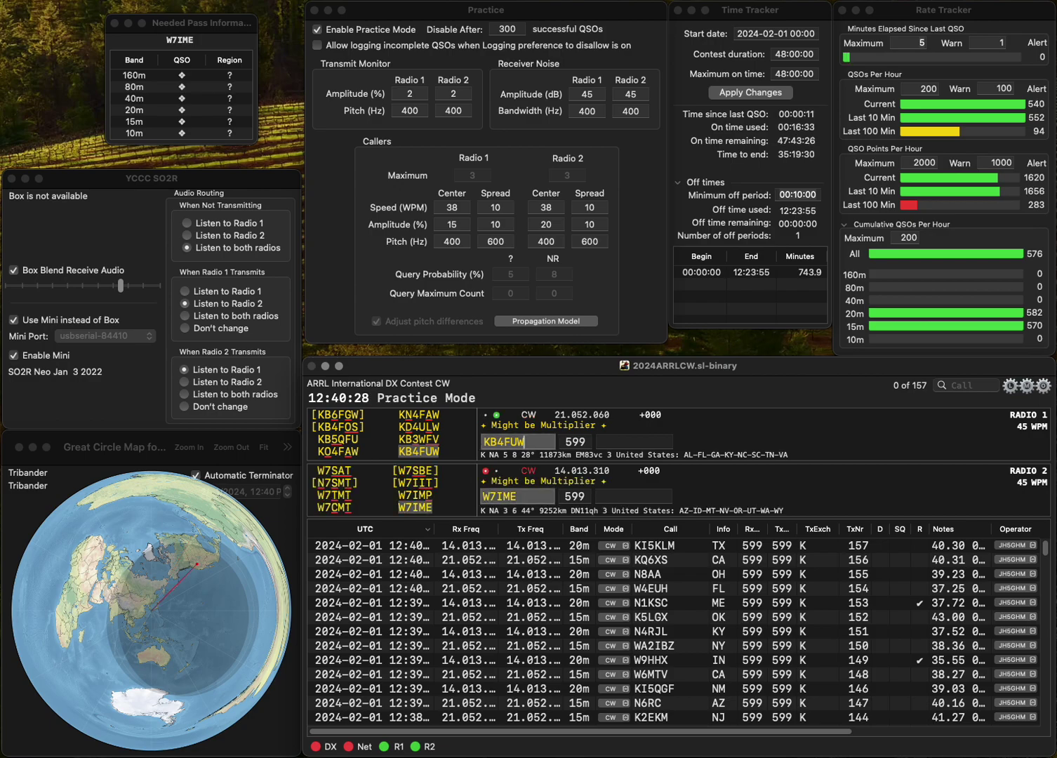
key(Return)
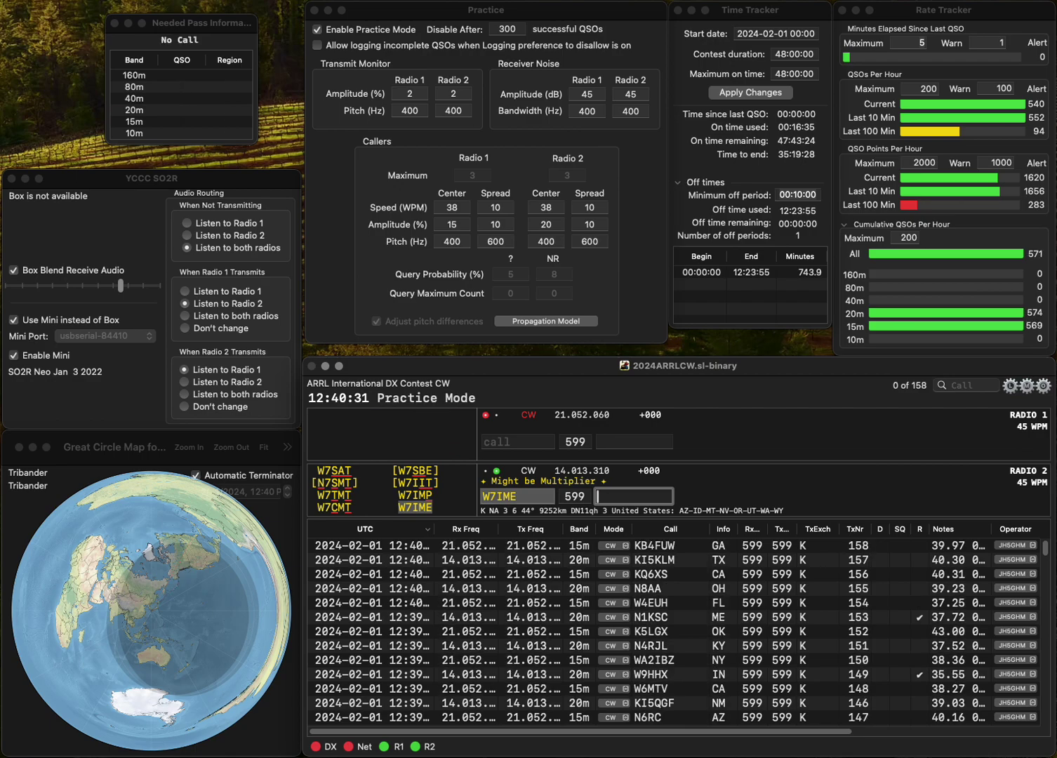
text(Z)
key(Return)
text(K3ORC)
key(Return)
text(K7VGV)
key(Delete)
text(N)
key(Return)
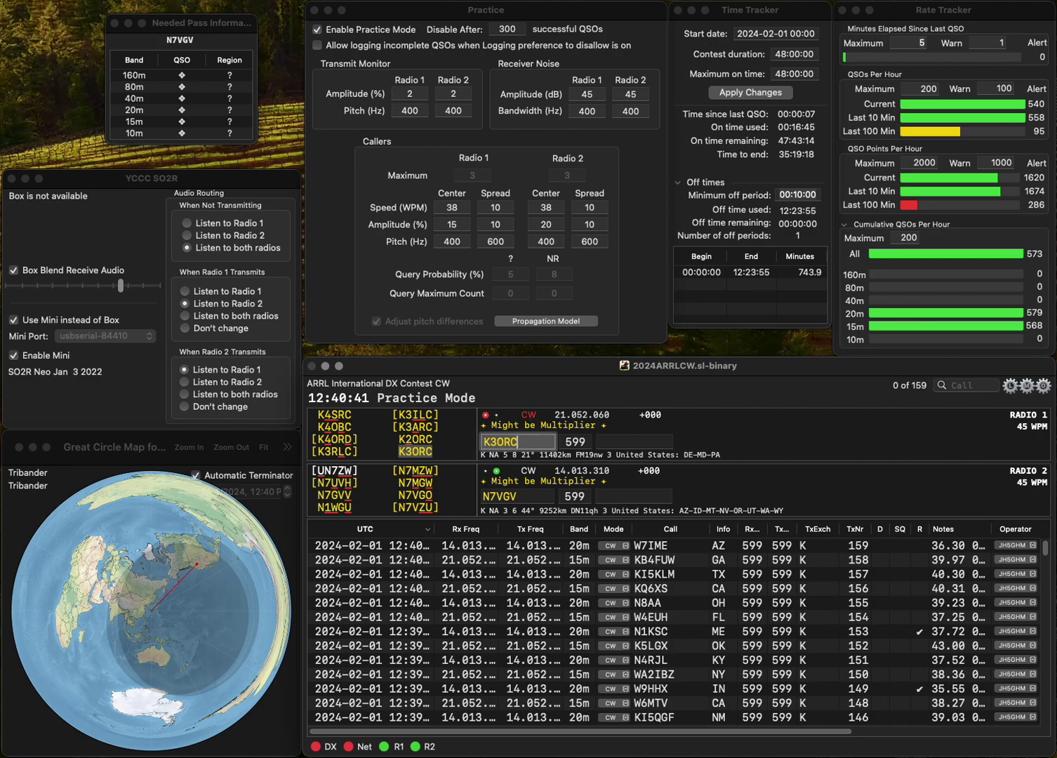
key(Tab)
text(DE)
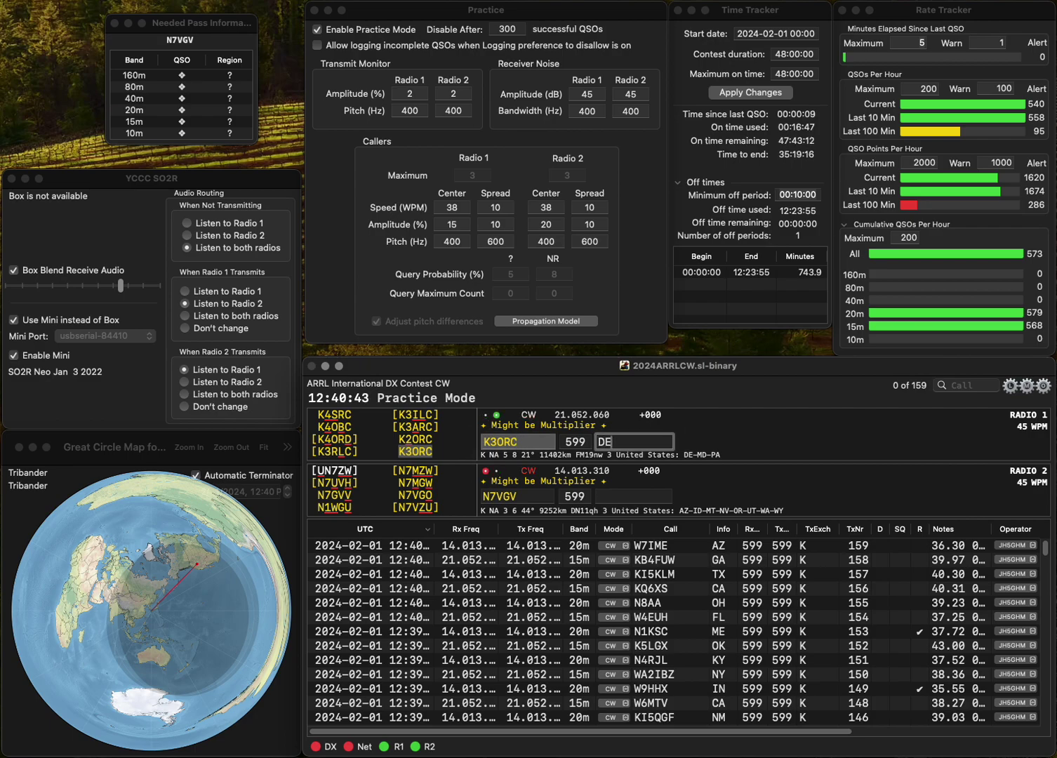
key(Return)
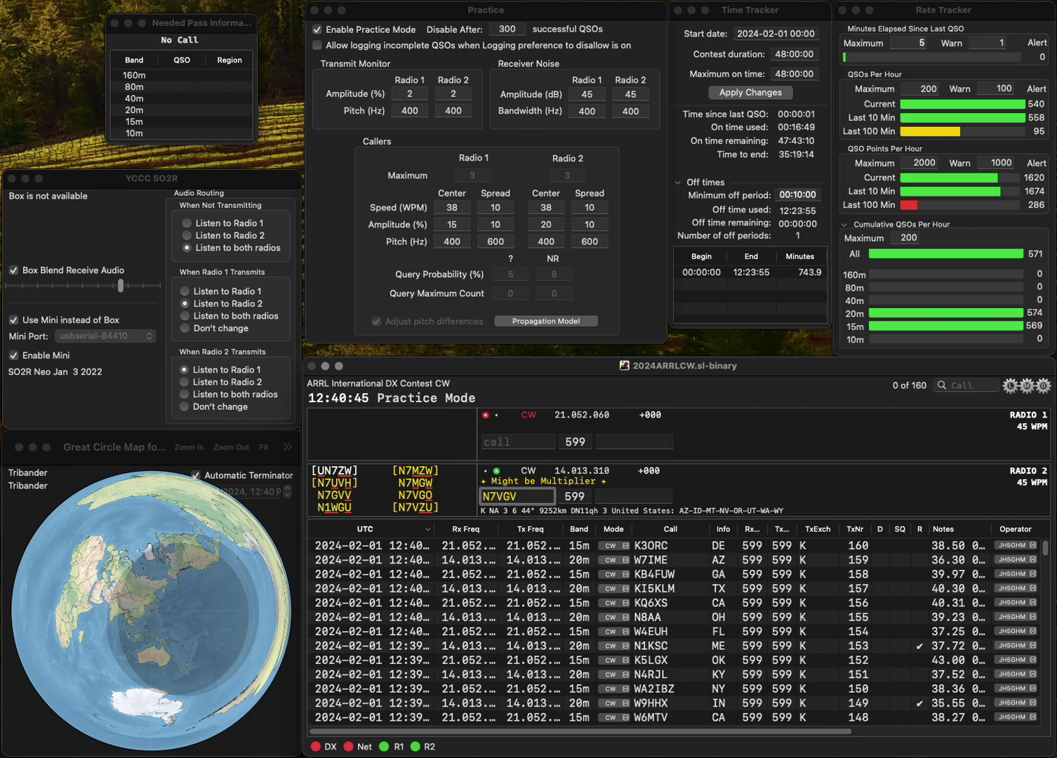
key(BackSpace)
key(BackSpace)
text(ZU)
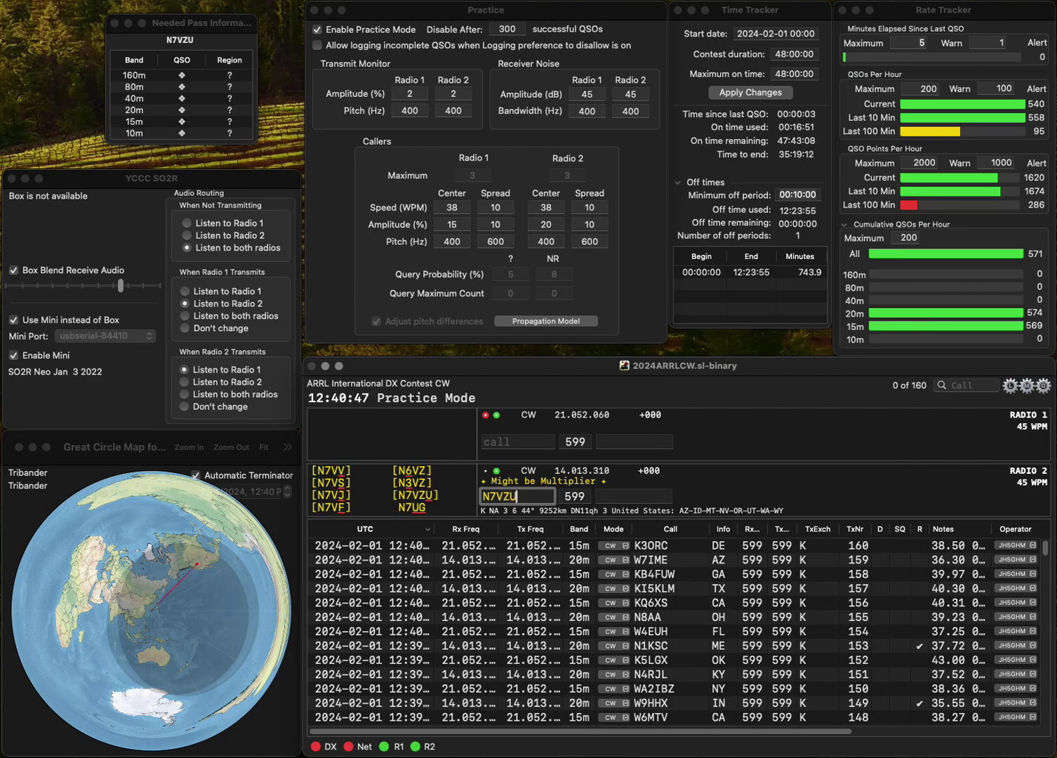
key(Return)
text(V)
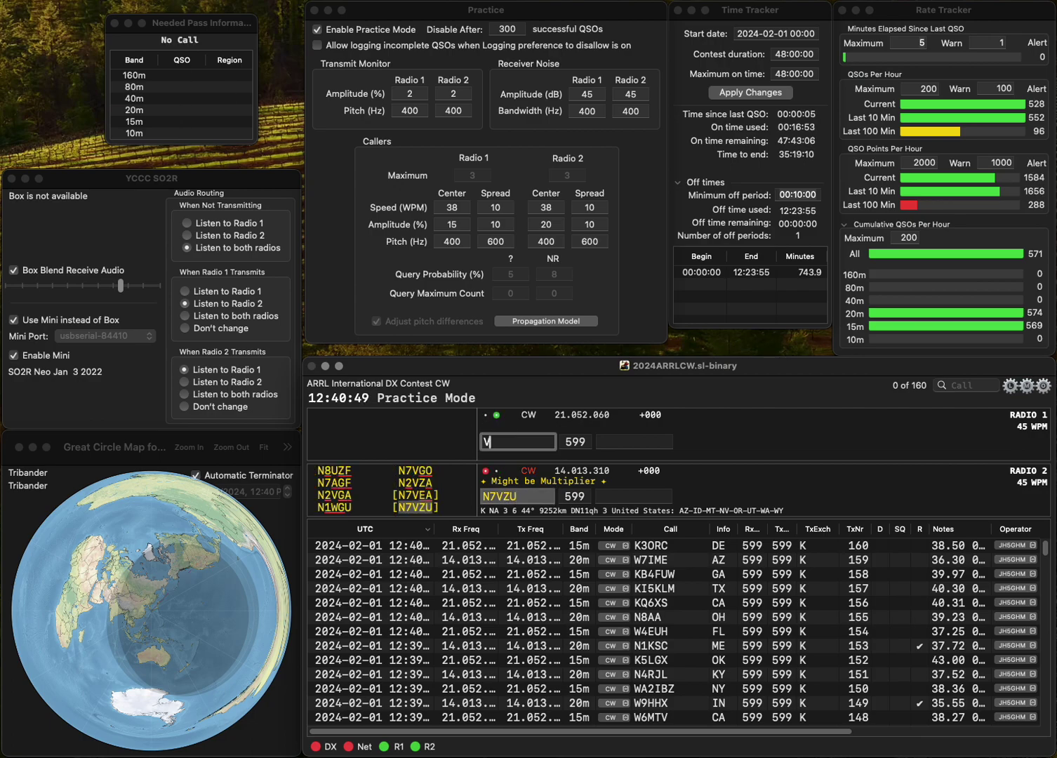
text(E6WF)
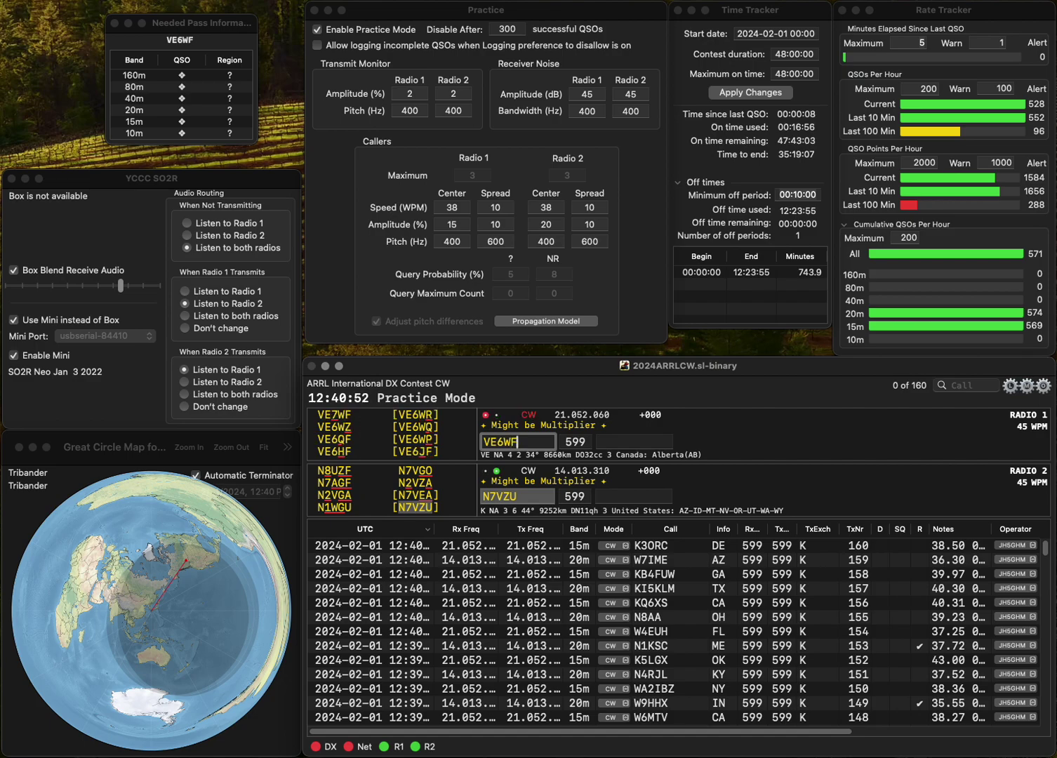
key(Return)
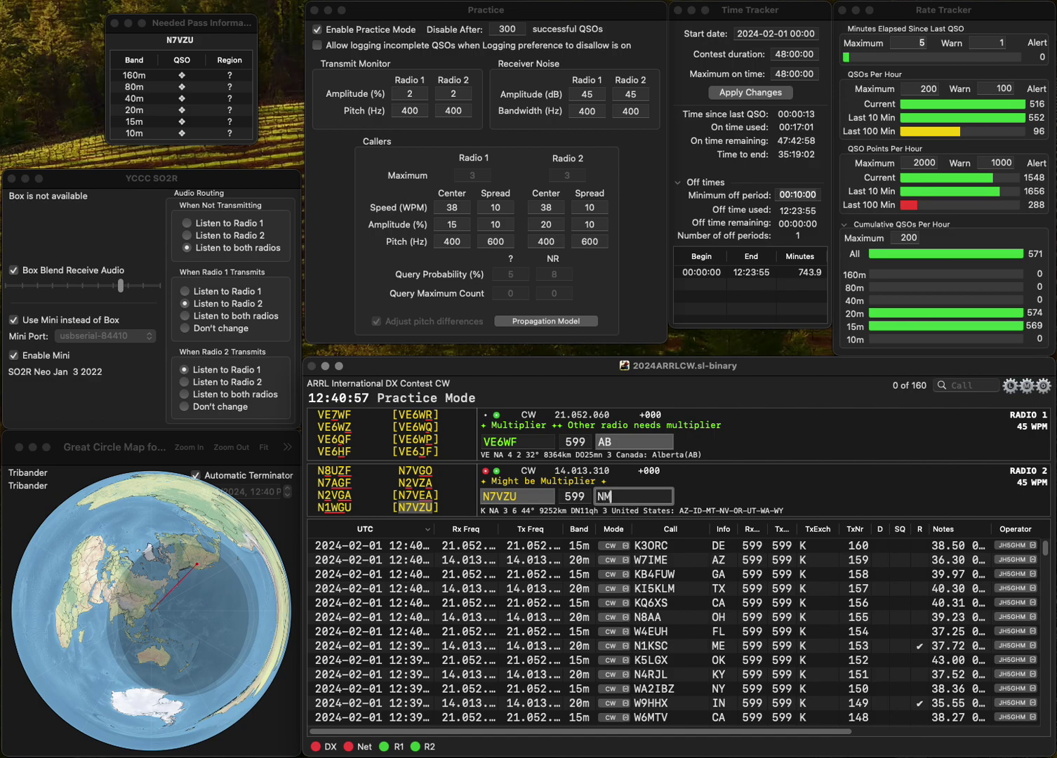
key(Return)
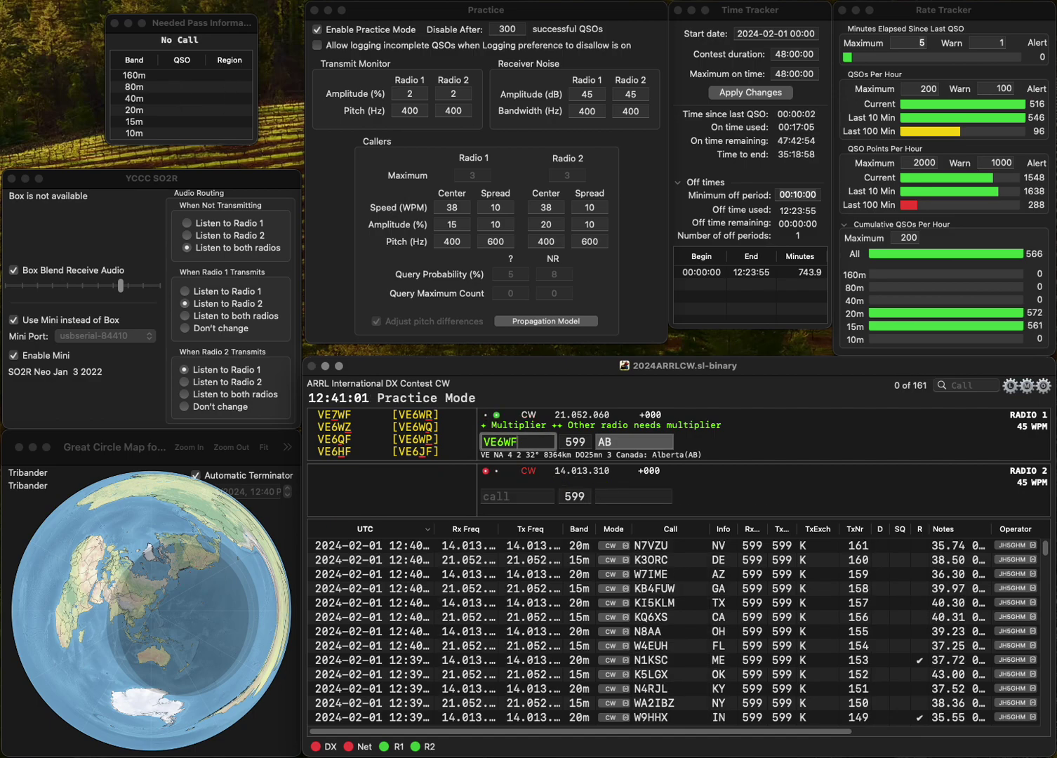
key(BackSpace)
key(BackSpace)
text(JF)
key(Return)
text(PA)
key(Left)
key(Left)
text(W9)
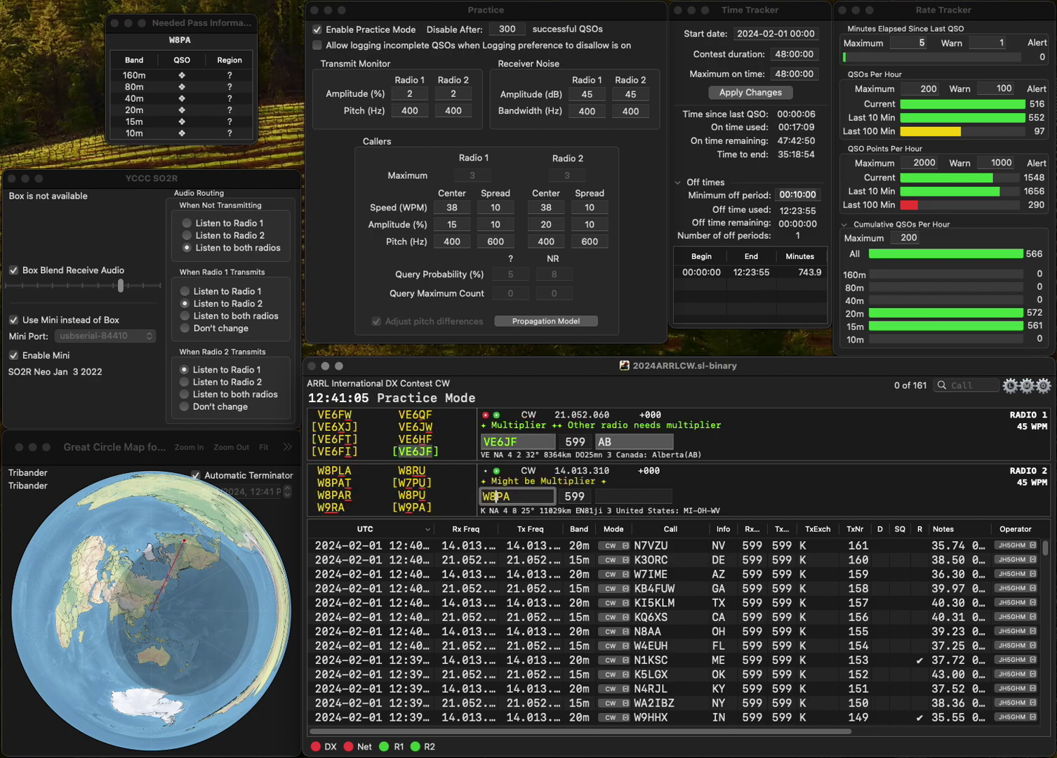
key(Return)
key(Return)
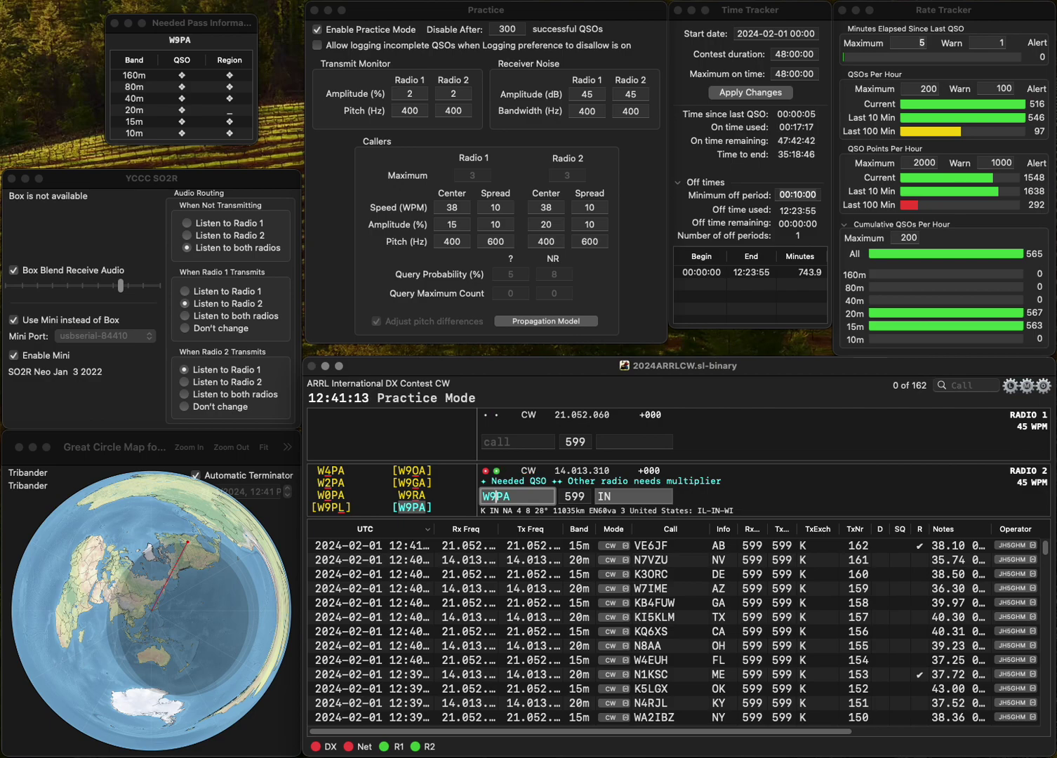
text(0)
key(backslash)
text(W6VZBI)
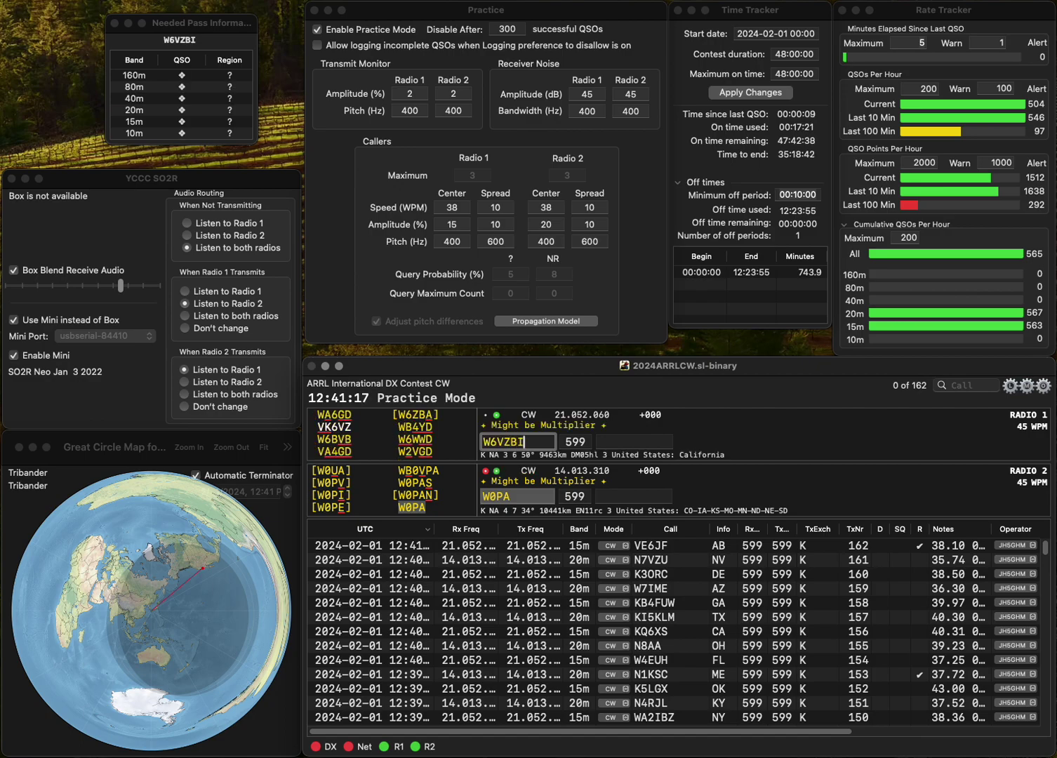
key(Home)
key(Right)
key(Right)
key(BackSpace)
text(B)
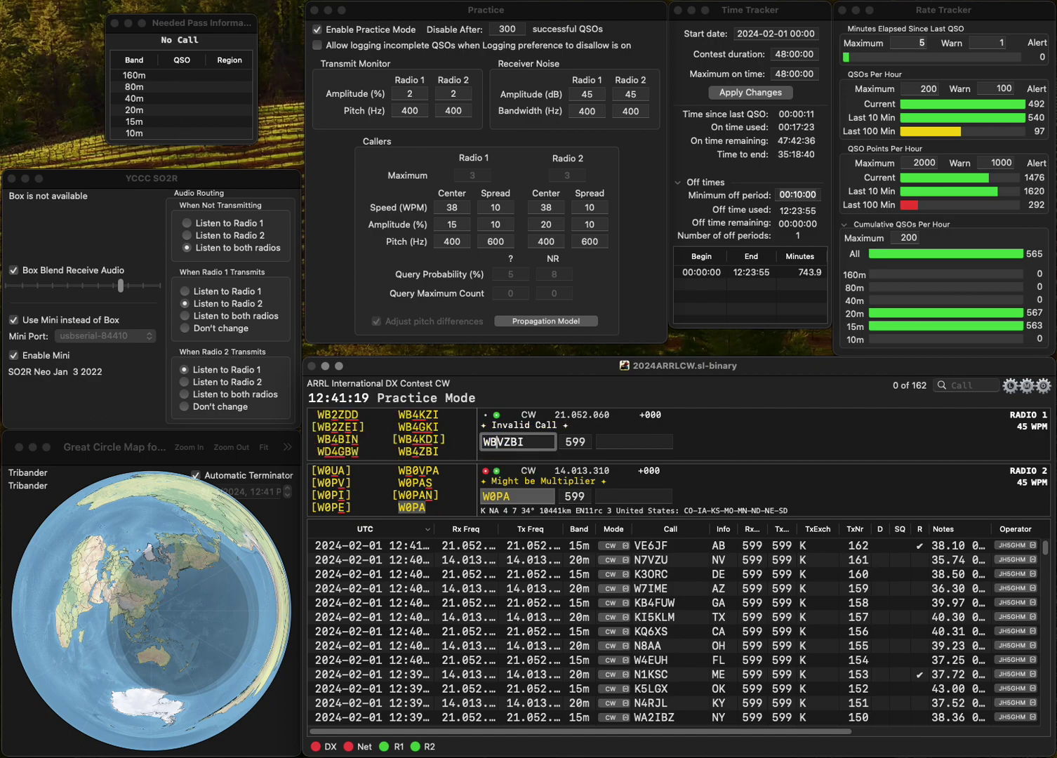
text(4)
key(Delete)
key(Return)
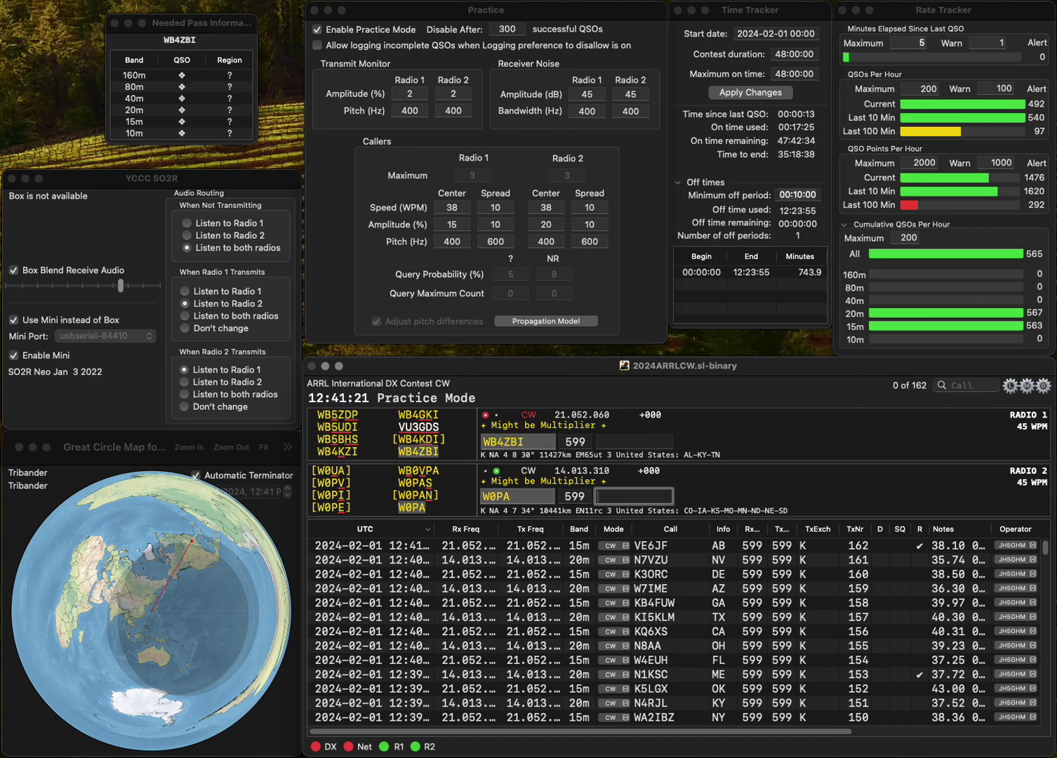
text(SD)
key(Return)
text(AL)
key(Return)
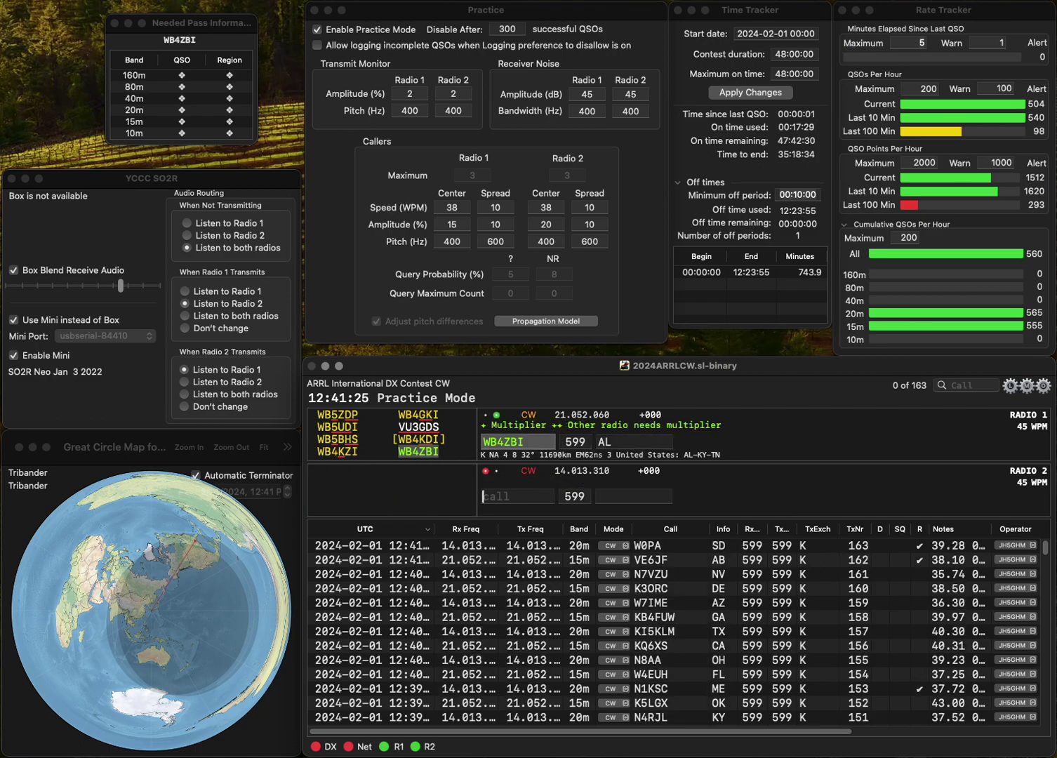
Send W2BZ on Radio 2 and the corrected call AB9CD on Radio 1.
text(W2BZ)
key(Return)
text(B9CD)
key(Home)
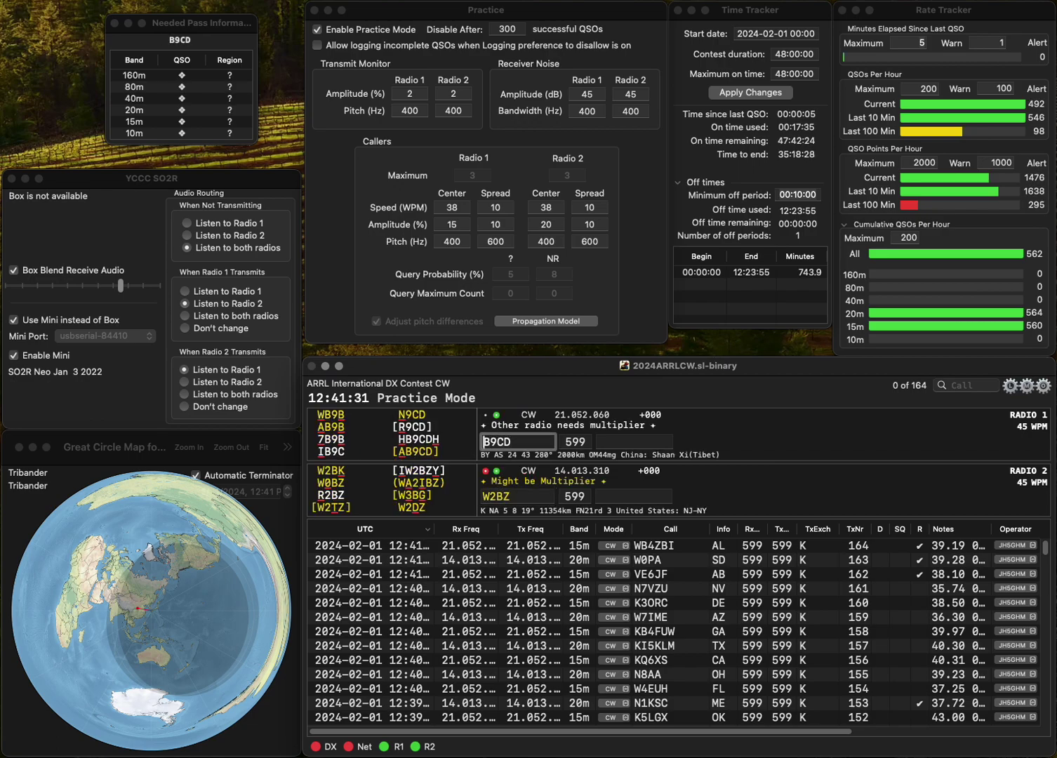
text(A)
key(Return)
Correct Radio 2's call to W2CG and resend it.
key(Left)
key(BackSpace)
text(CG)
key(Delete)
key(Return)
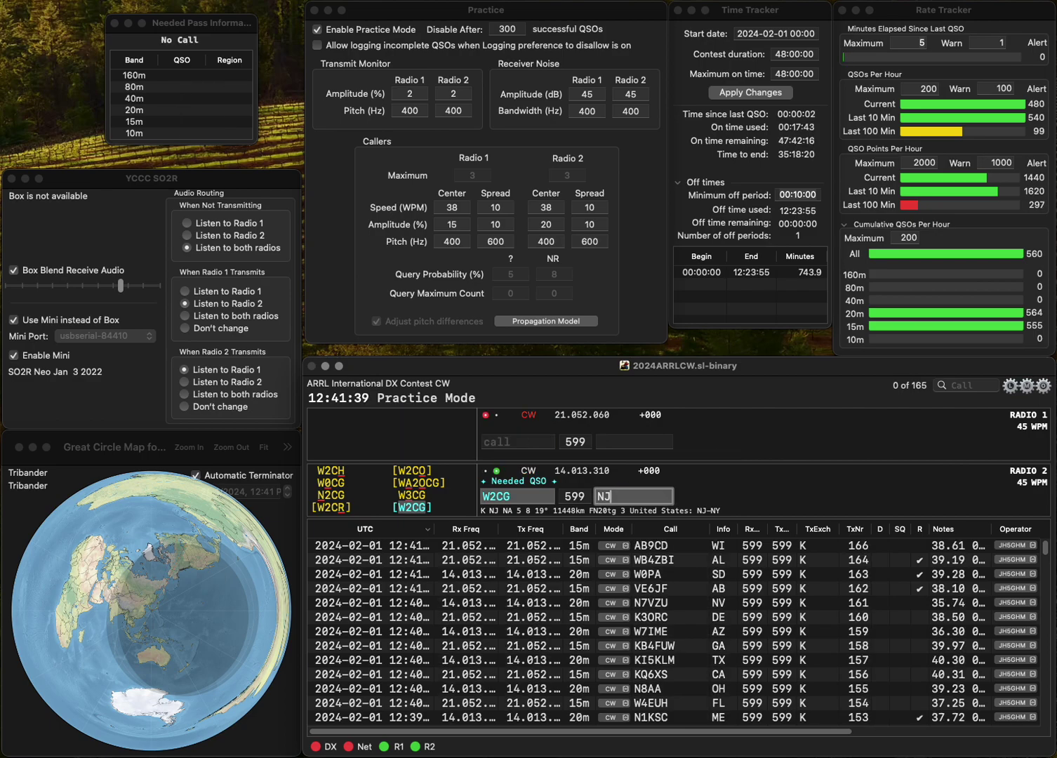
key(Return)
text(N9)
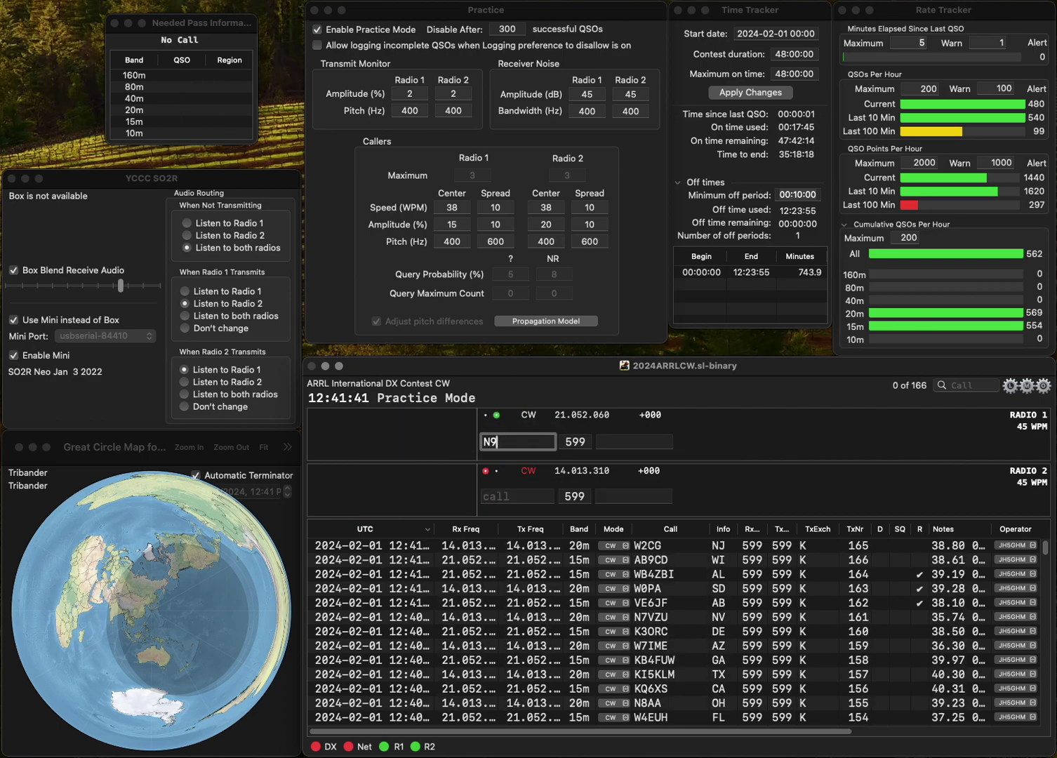
text(VAO)
key(Return)
text(K)
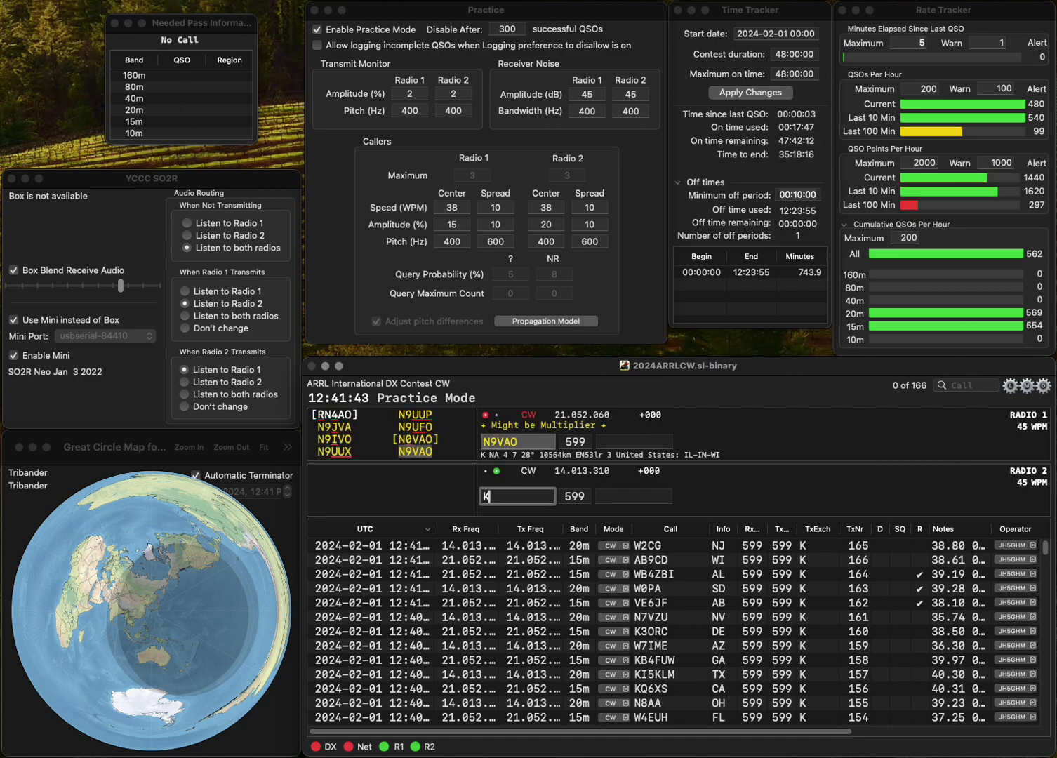
text(B9APE)
key(Return)
text(IL)
key(Return)
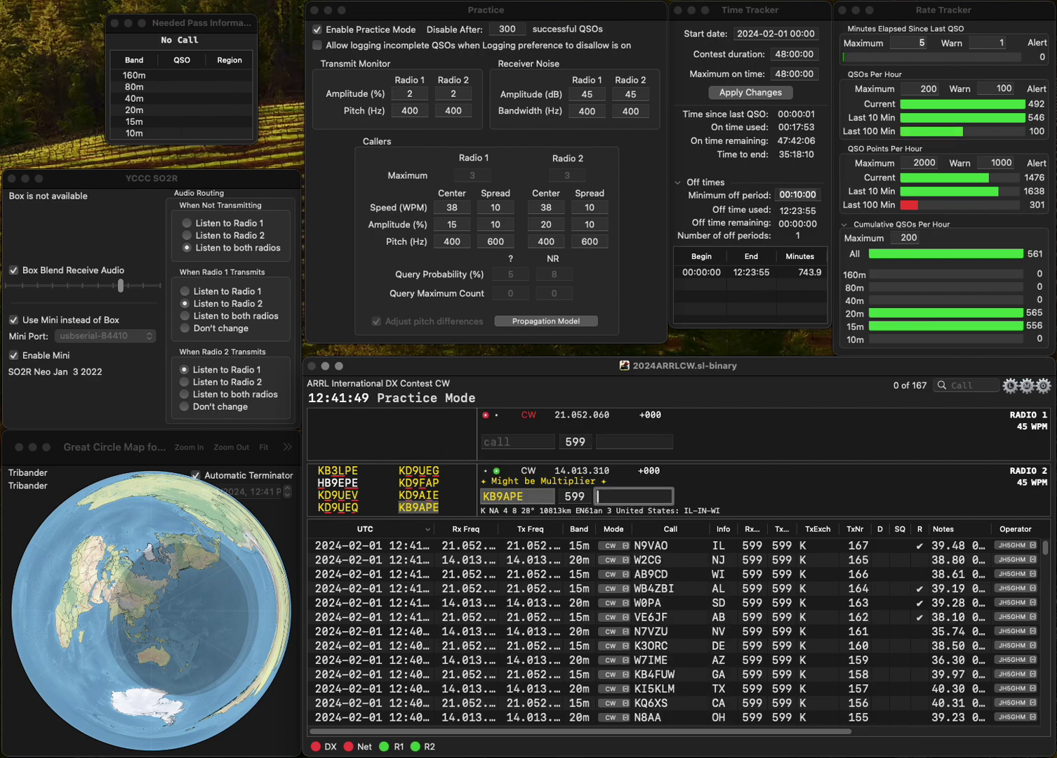
text(IL)
key(Return)
text(AA4LO)
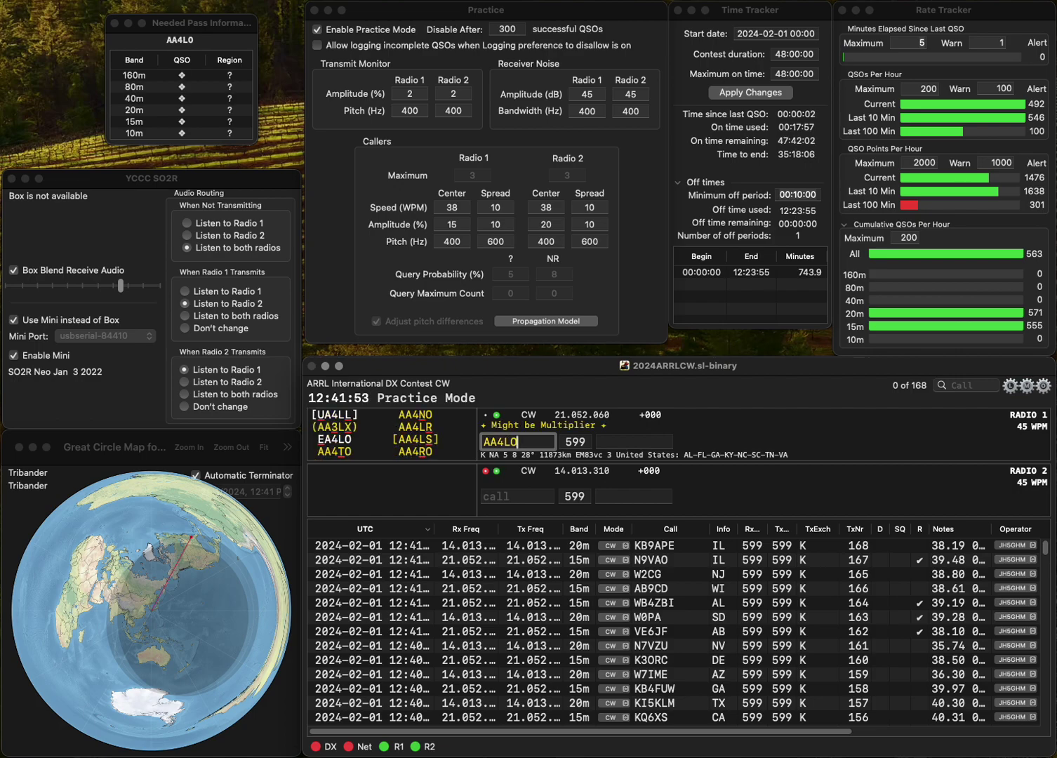
key(Left)
key(BackSpace)
text(R)
key(Return)
text(E)
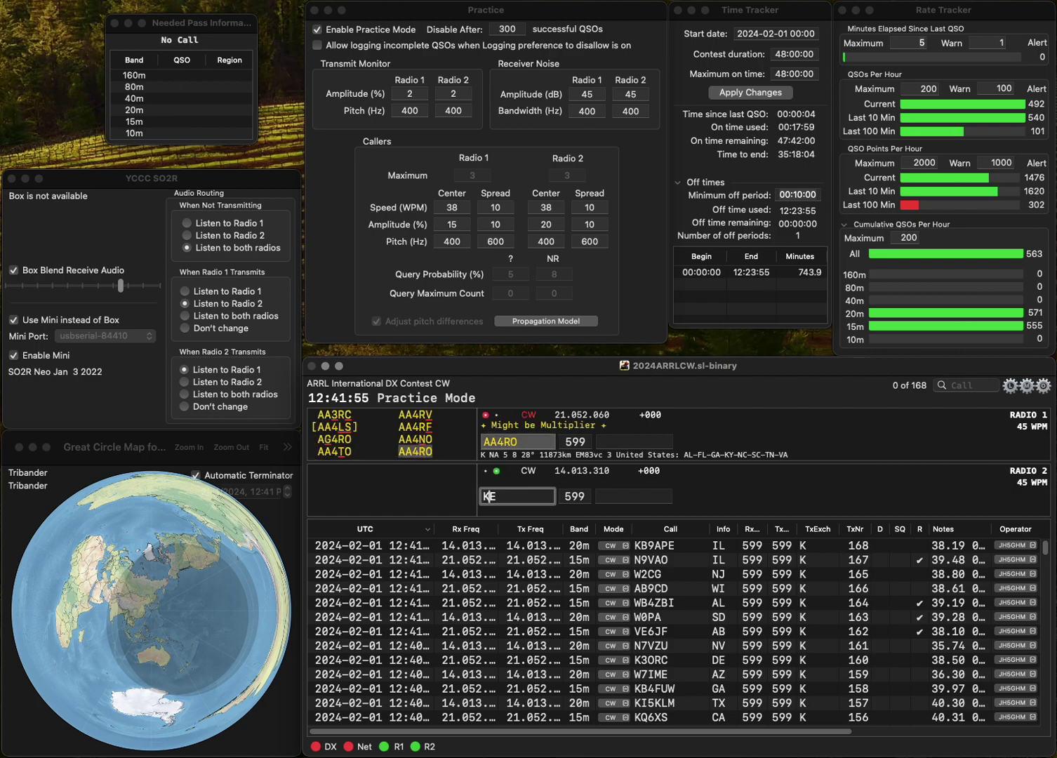
text(2)
key(Return)
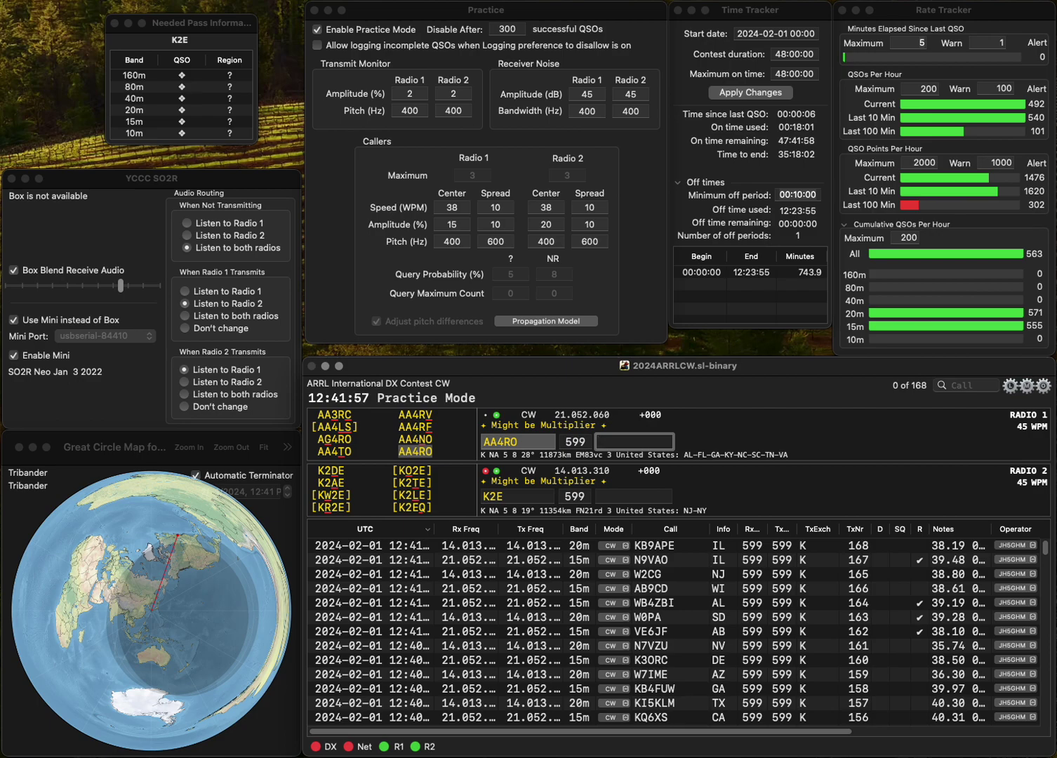
text(CA)
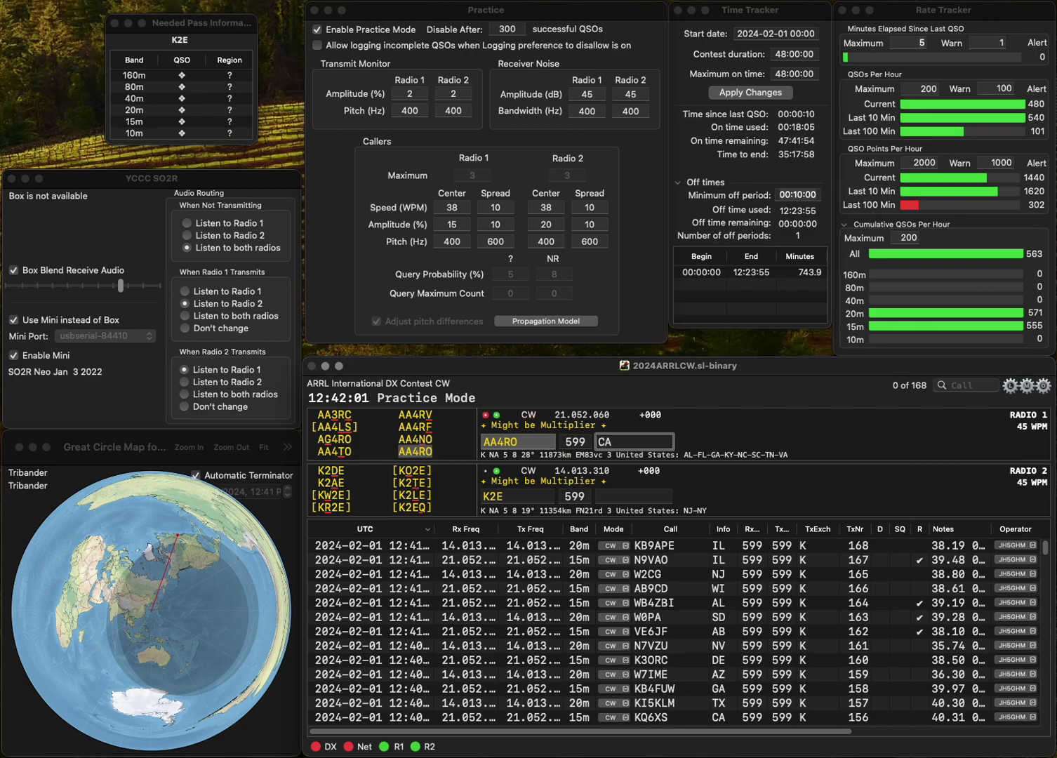
key(Return)
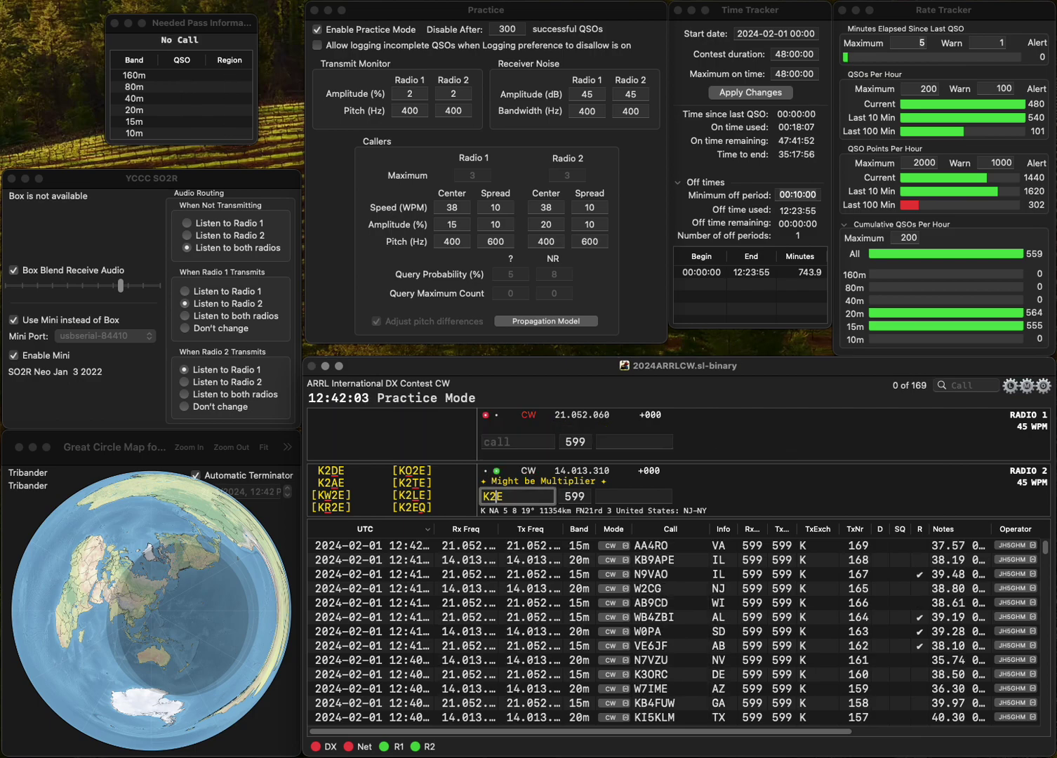
key(BackSpace)
text(E0)
key(Return)
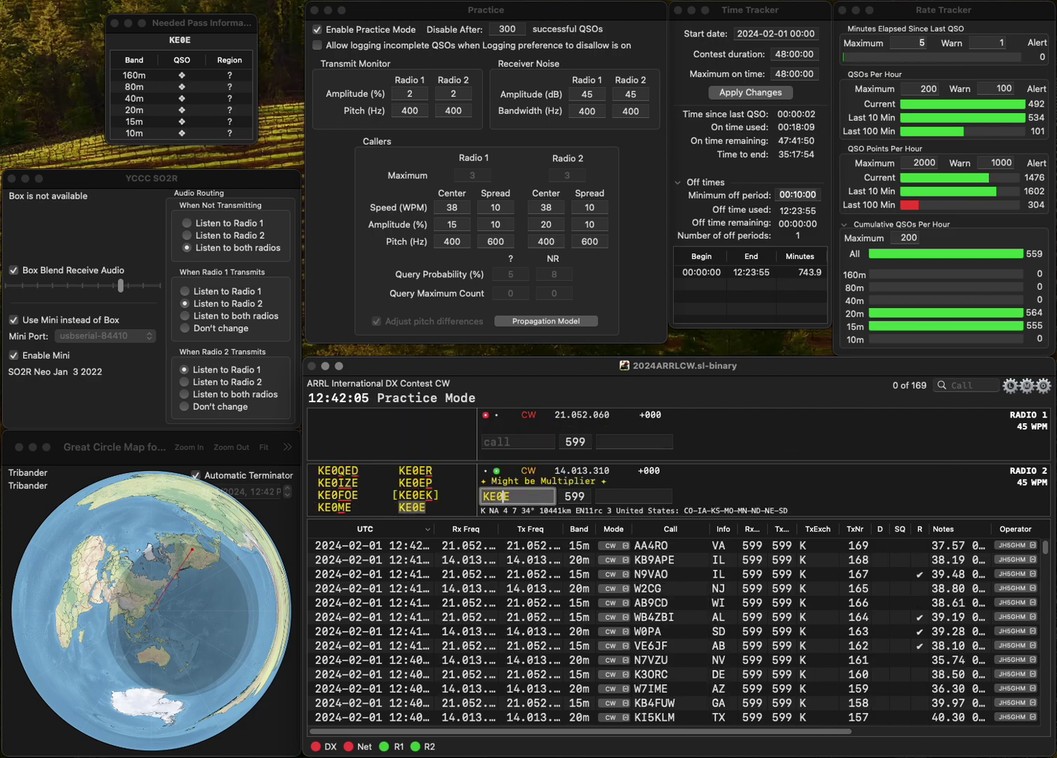
text(WA)
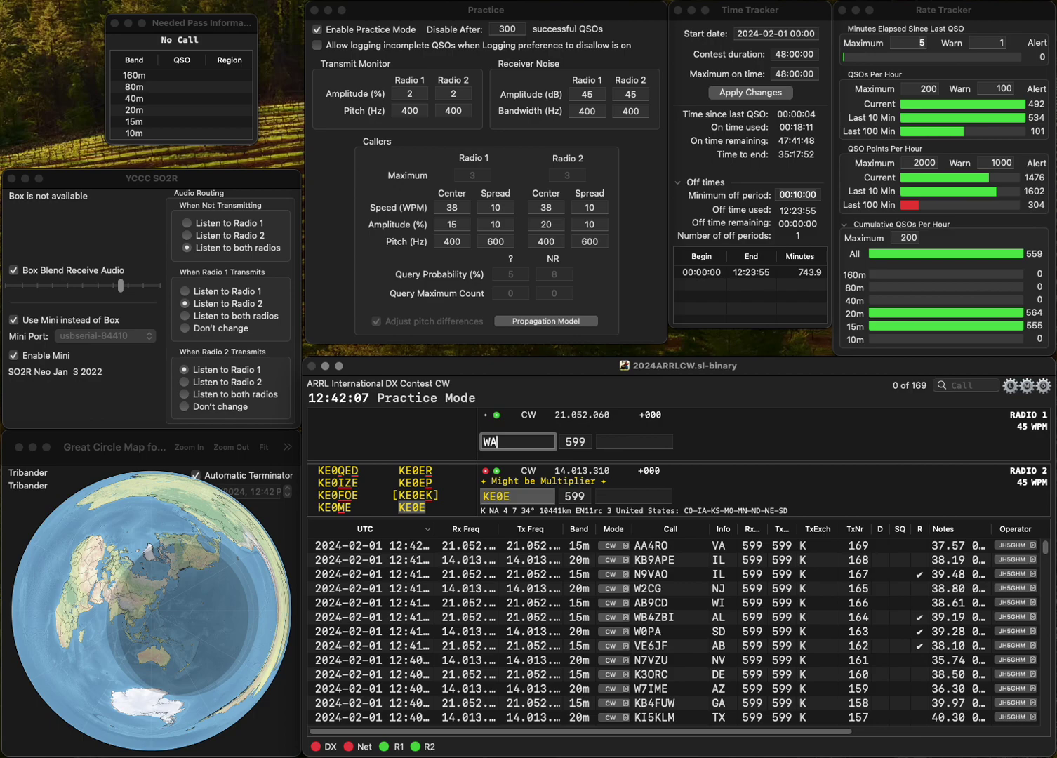
text(0WOV)
key(Return)
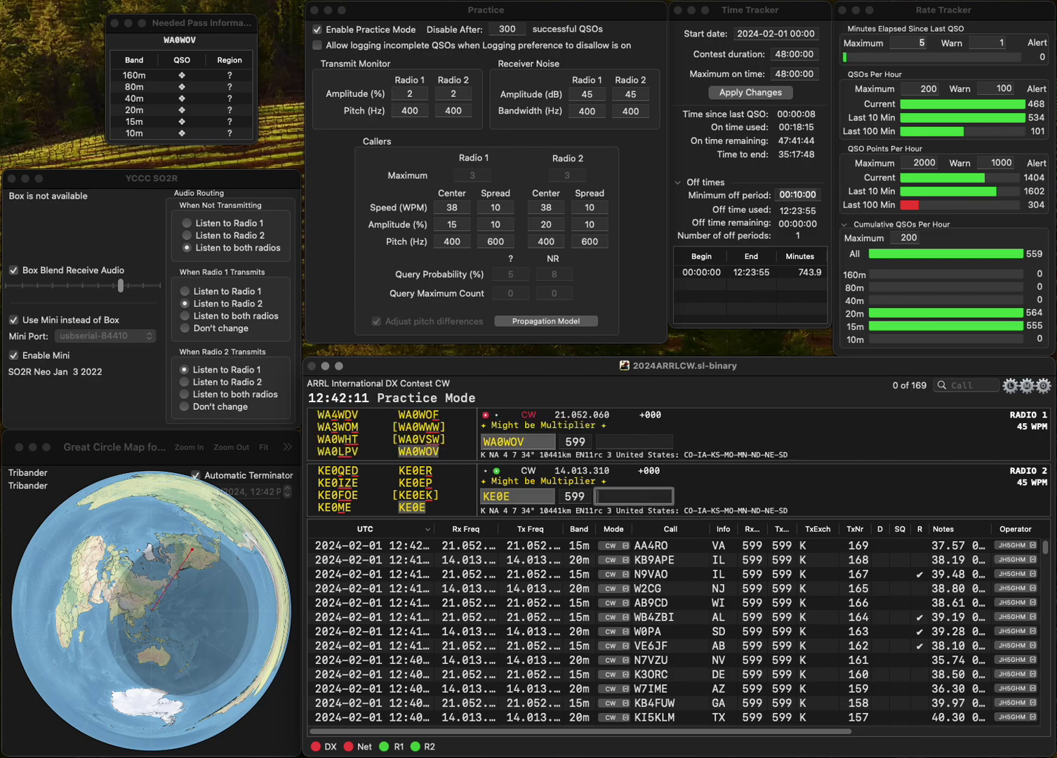
text(KS)
key(Return)
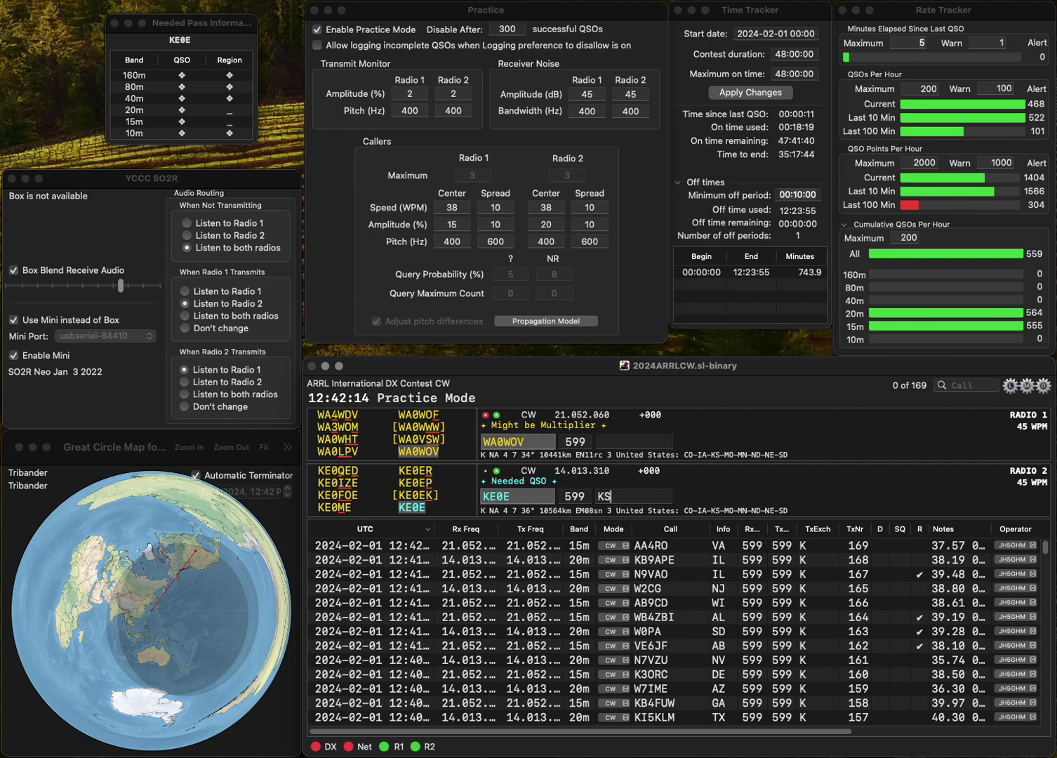
text(ND)
key(Return)
text(AC)
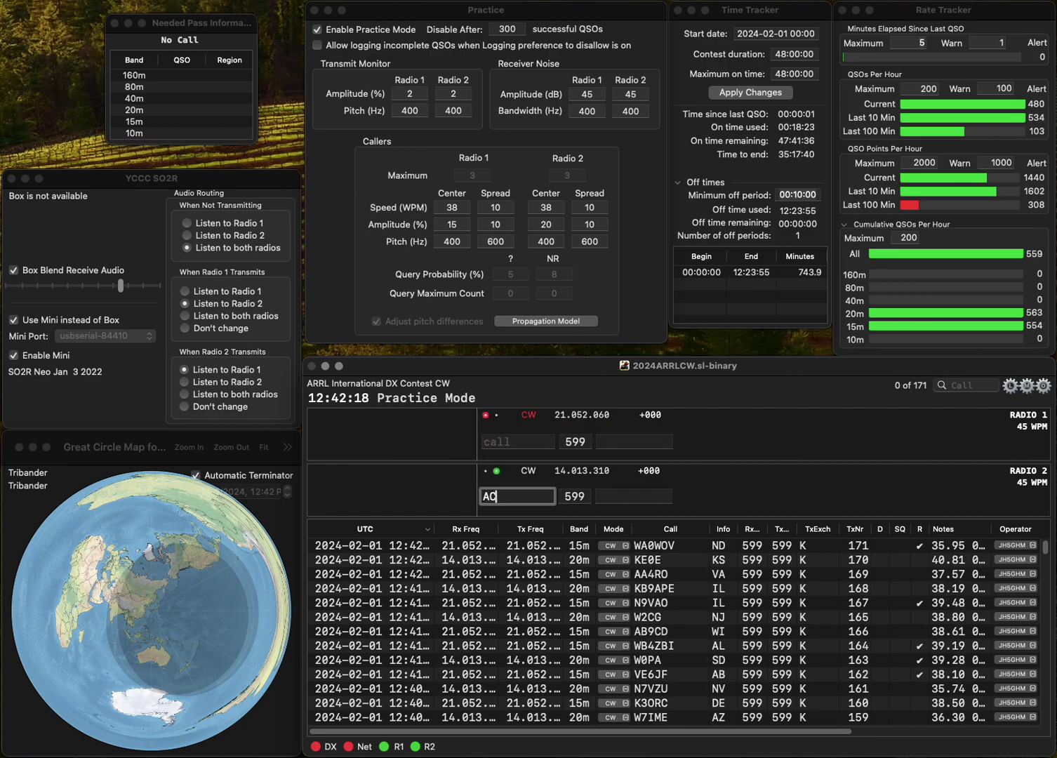
text(8ZD)
key(Return)
text(K7E)
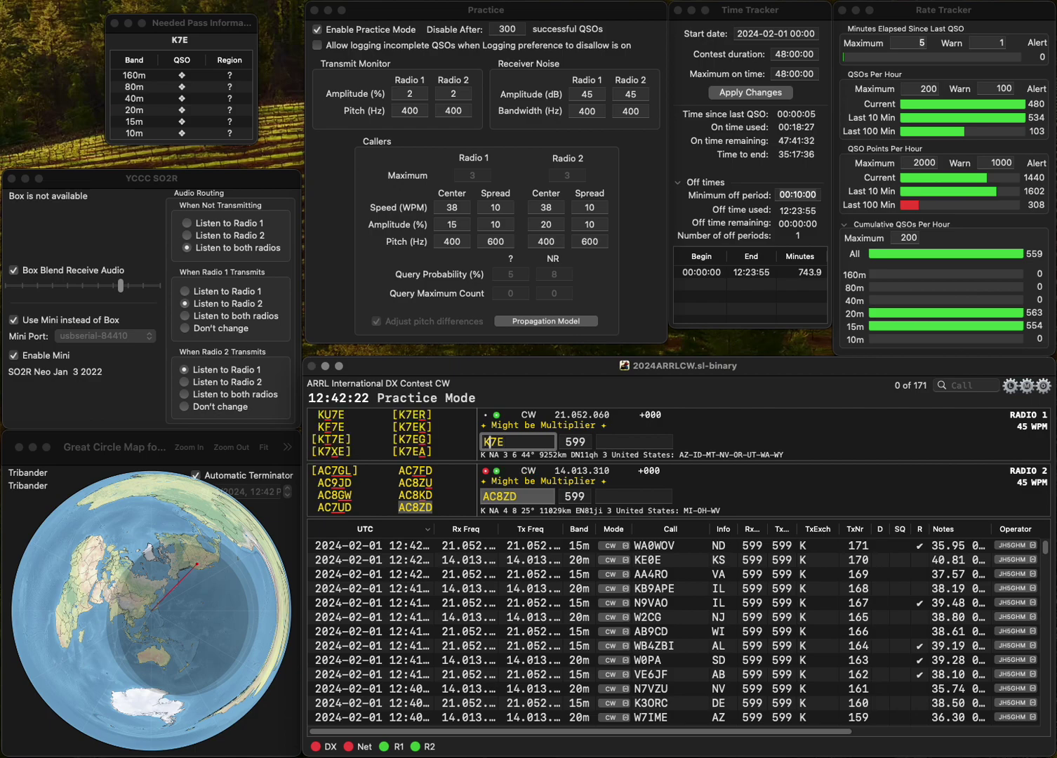
text(?)
key(Tab)
text(WV)
key(Return)
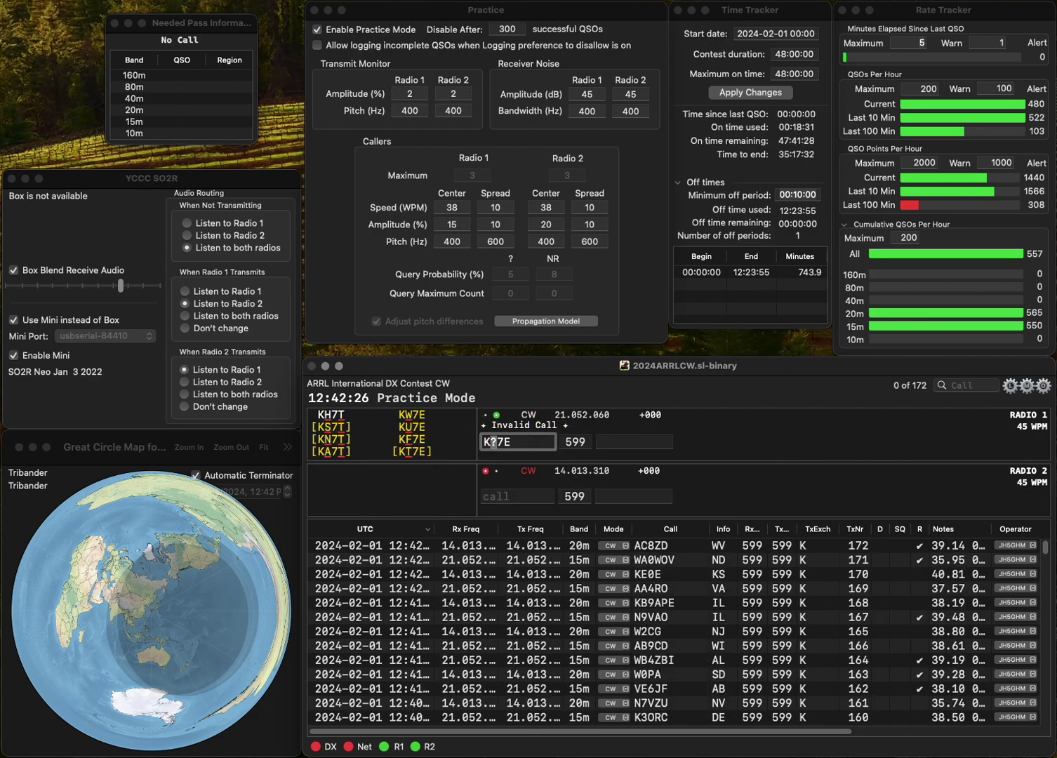
Send KW7E and W0KWO, then log KW7E with exchange WA.
text(W)
key(Return)
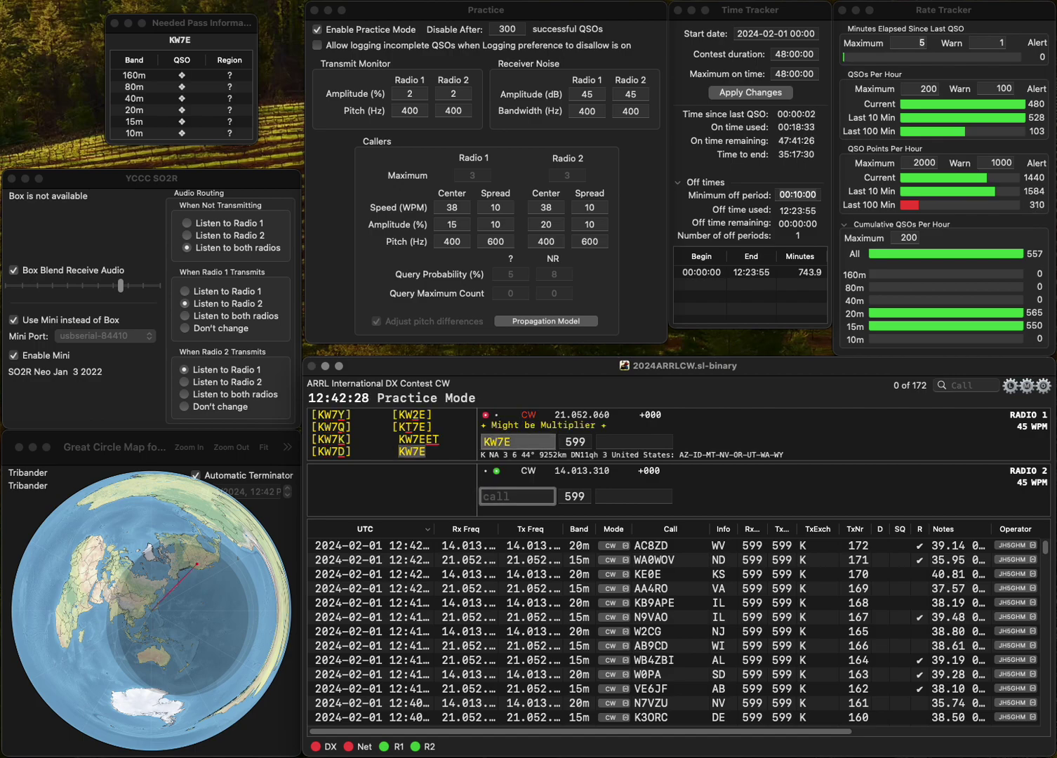
text(W0)
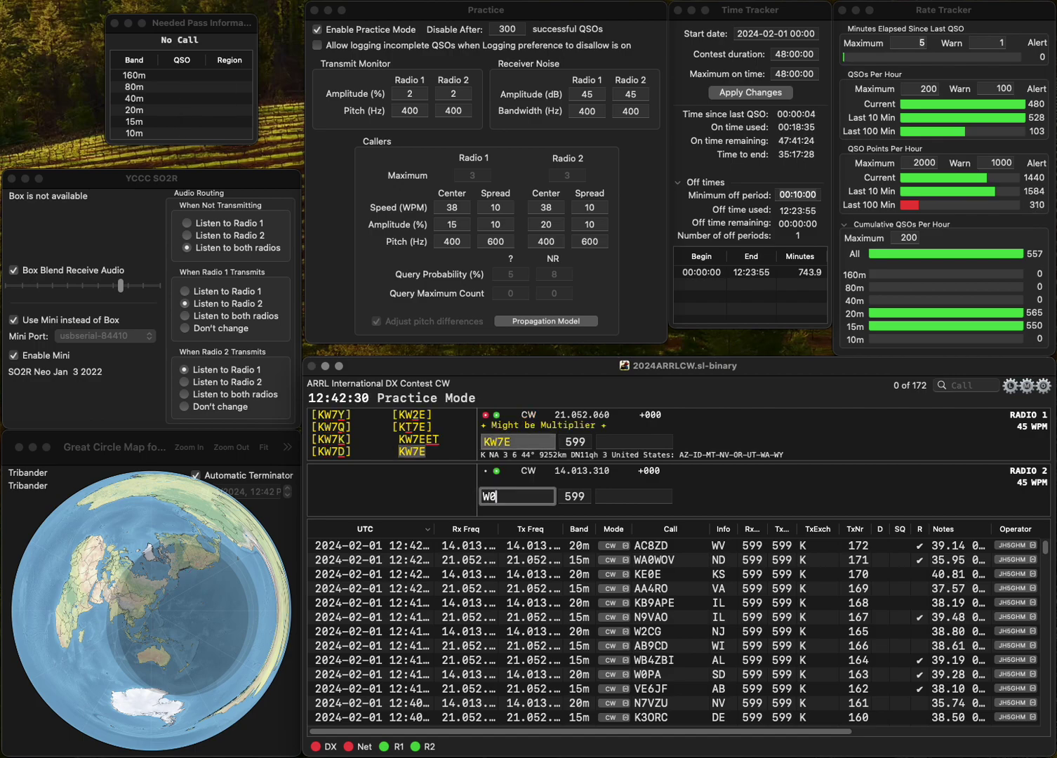
text(KWO)
key(Return)
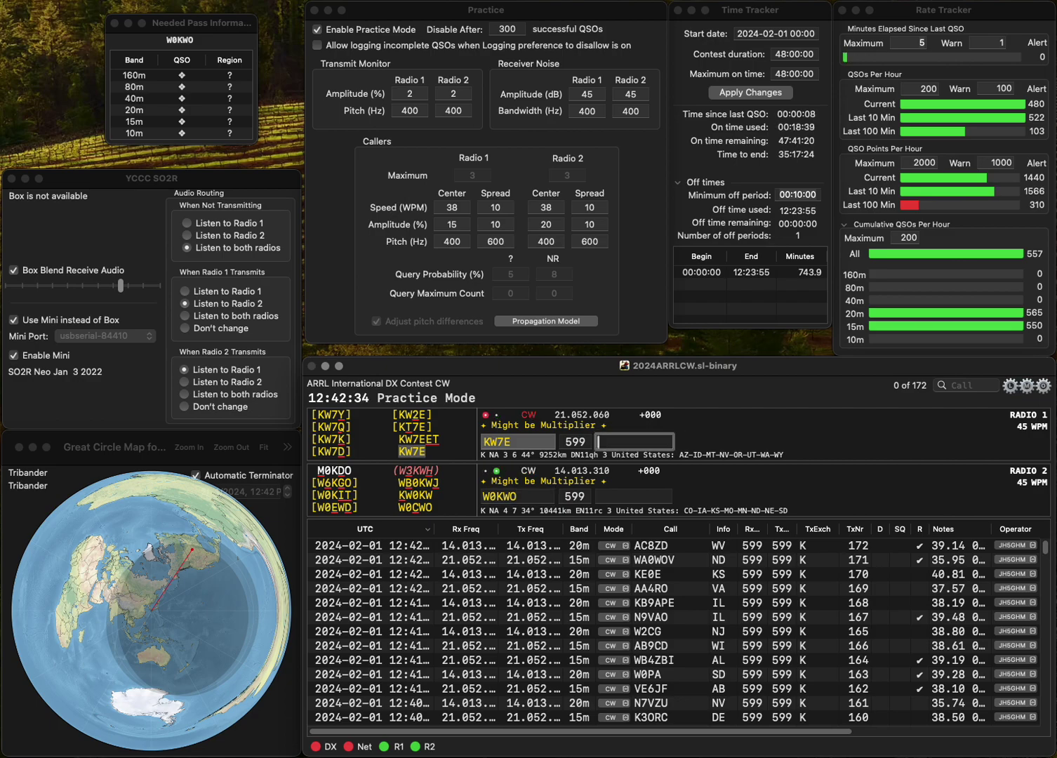
text(WA)
key(Return)
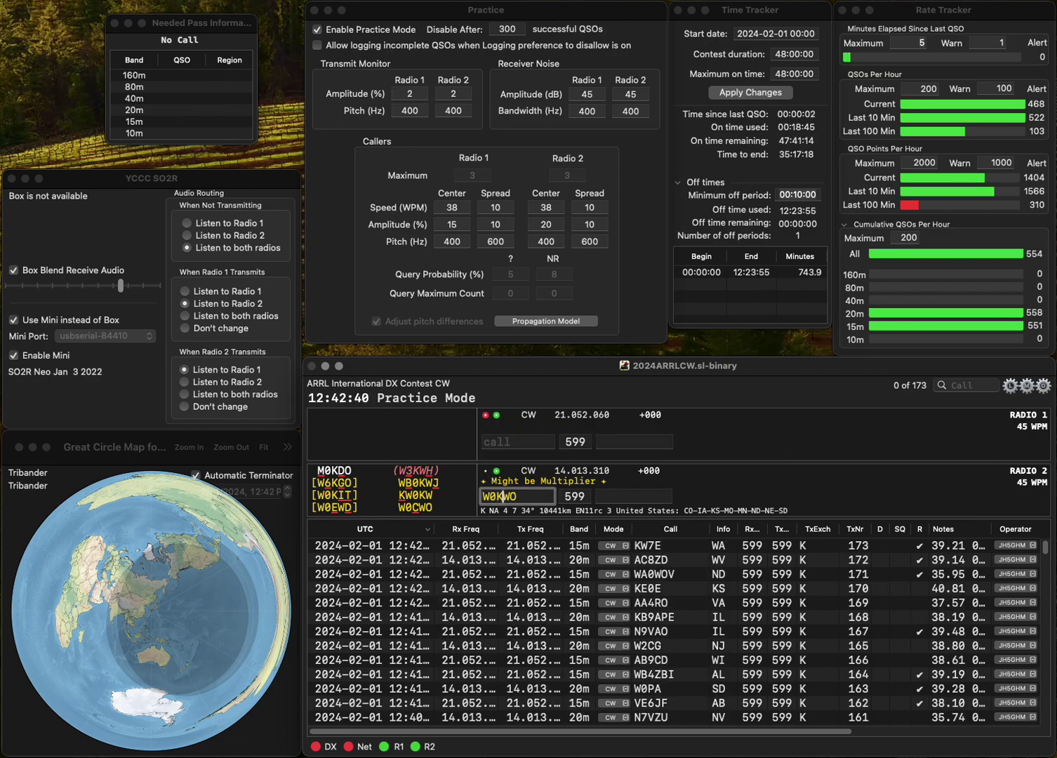
key(BackSpace)
text(C)
key(Return)
text(NHTH6)
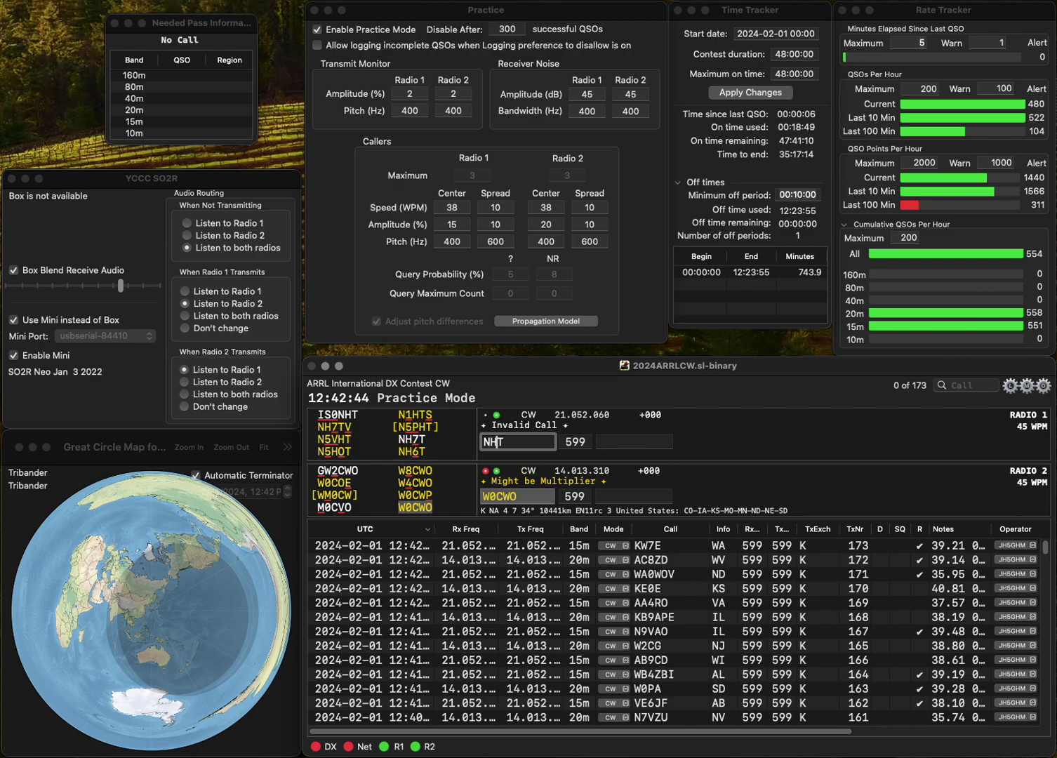
key(Return)
text(IA)
key(Return)
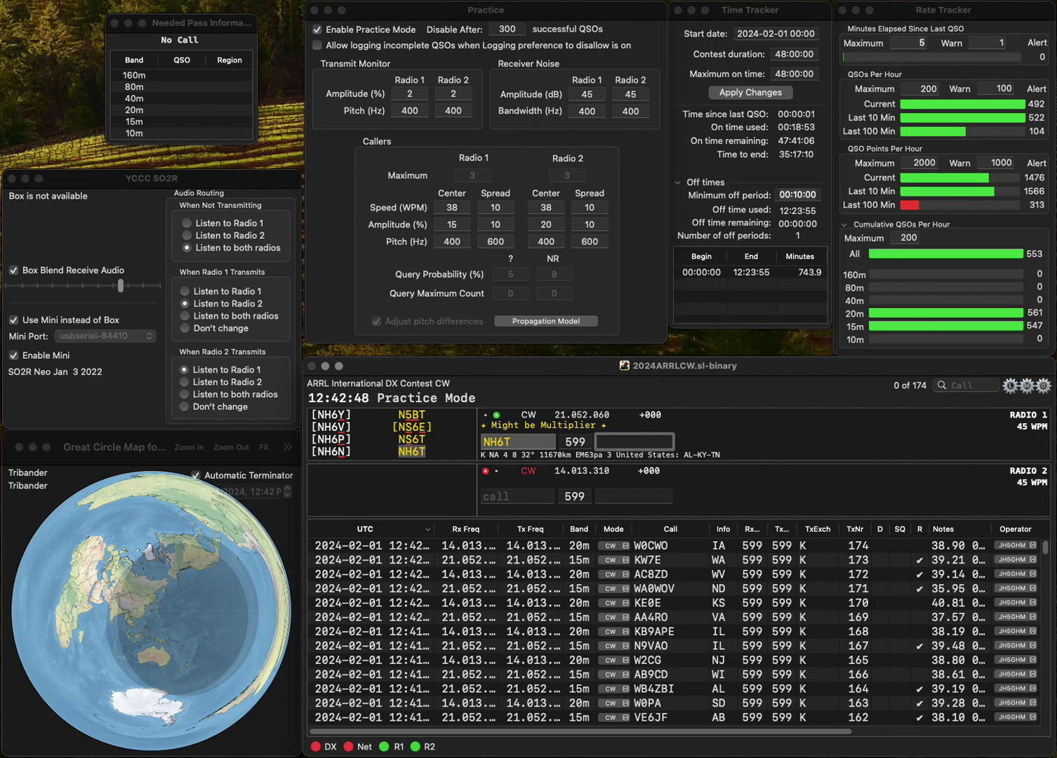
text(TN)
key(Return)
text(K)
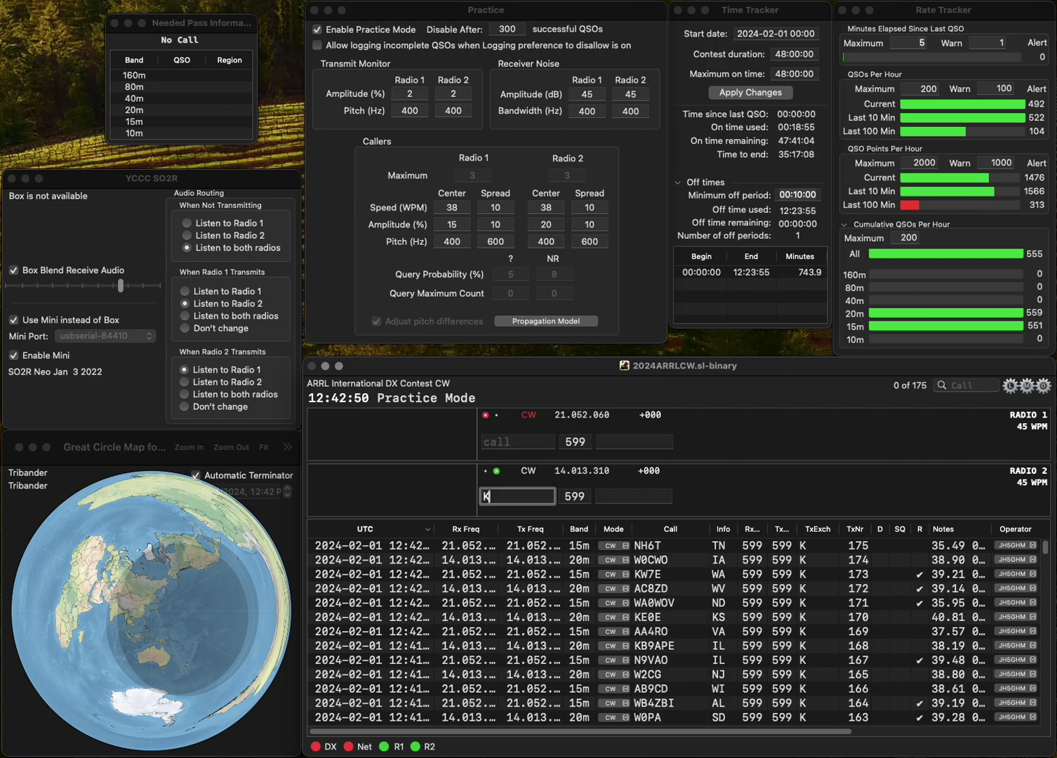
text(6LPO)
key(Return)
text(NN0JS)
key(Return)
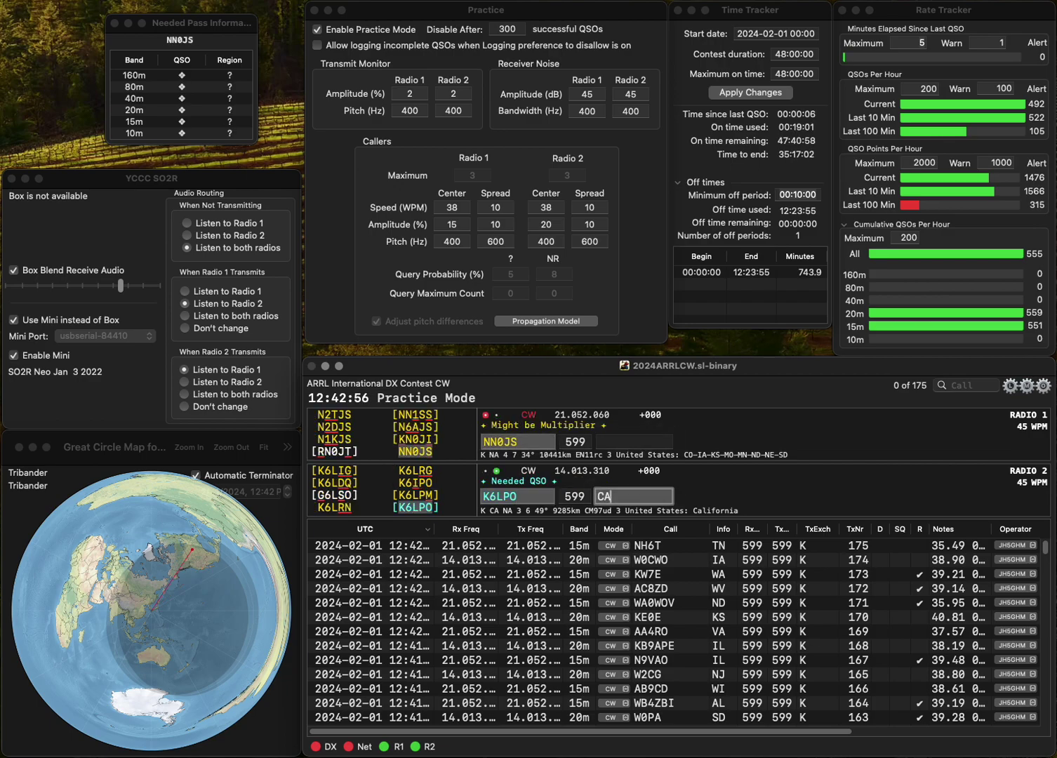
key(Return)
text(DND)
key(Return)
text(N)
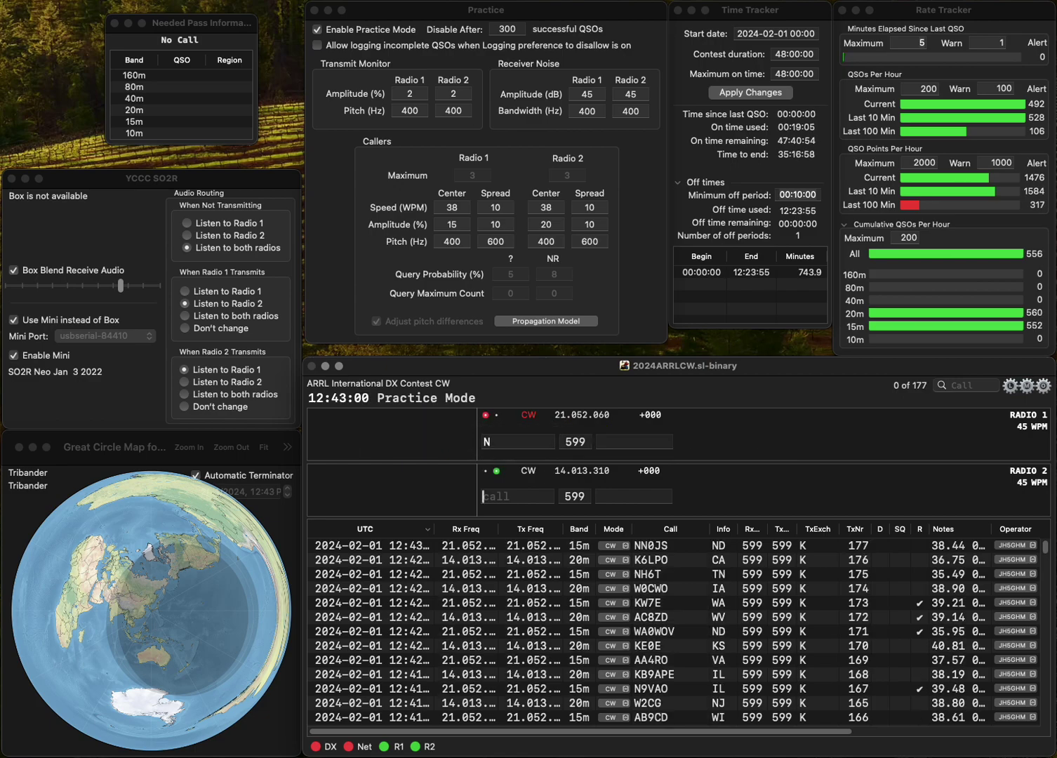
text(8BV)
key(Home)
text(N)
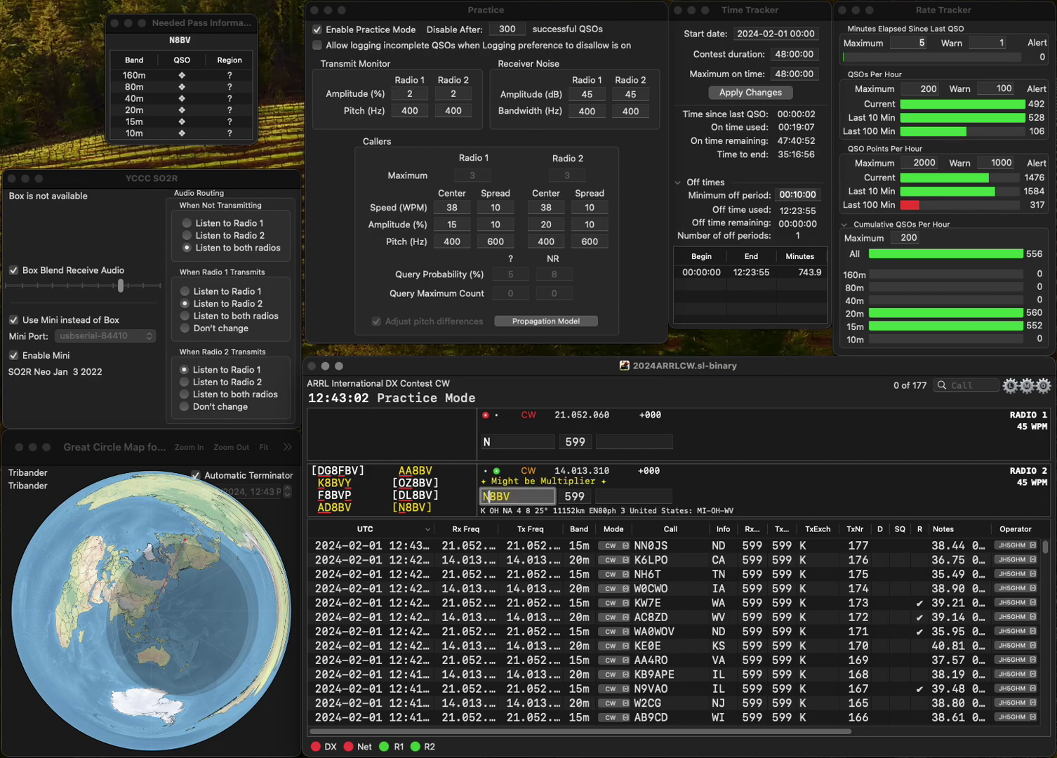
key(Return)
text(W5LXS)
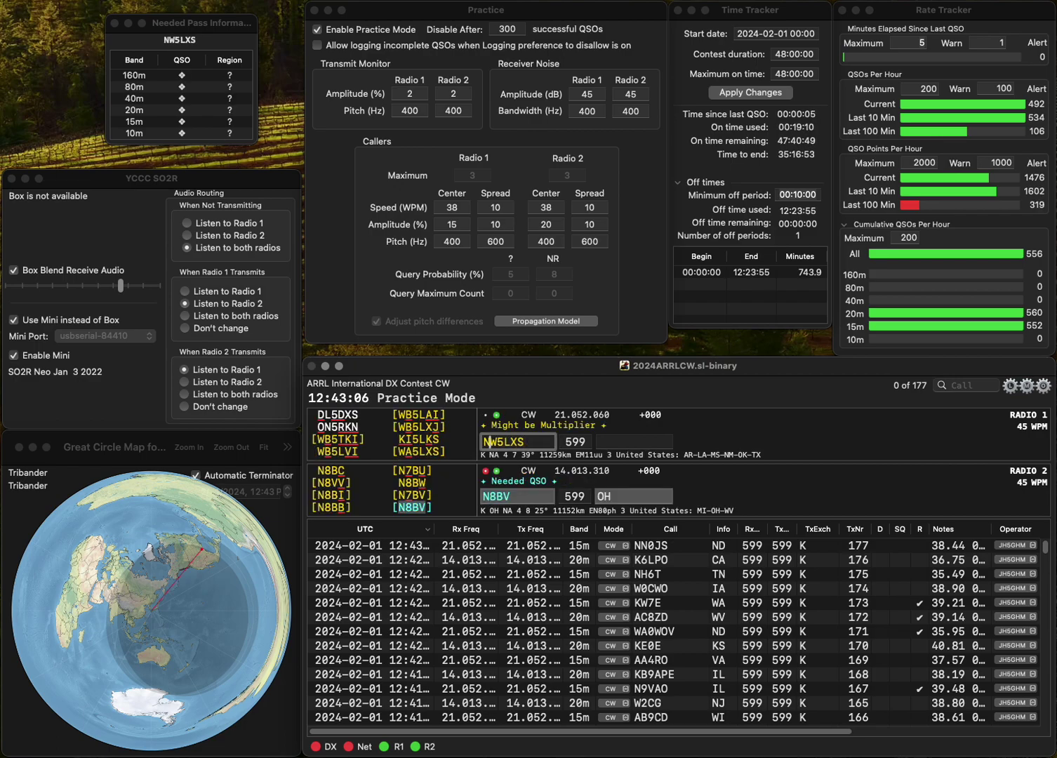
key(Delete)
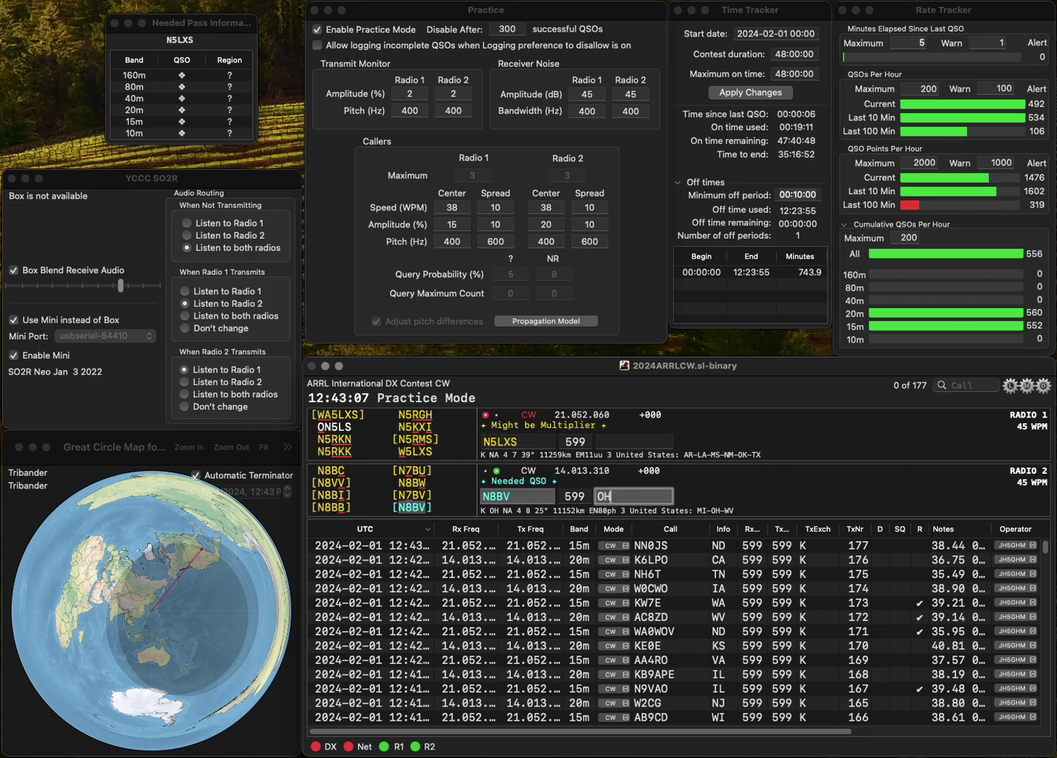
key(BackSpace)
text(W)
key(Return)
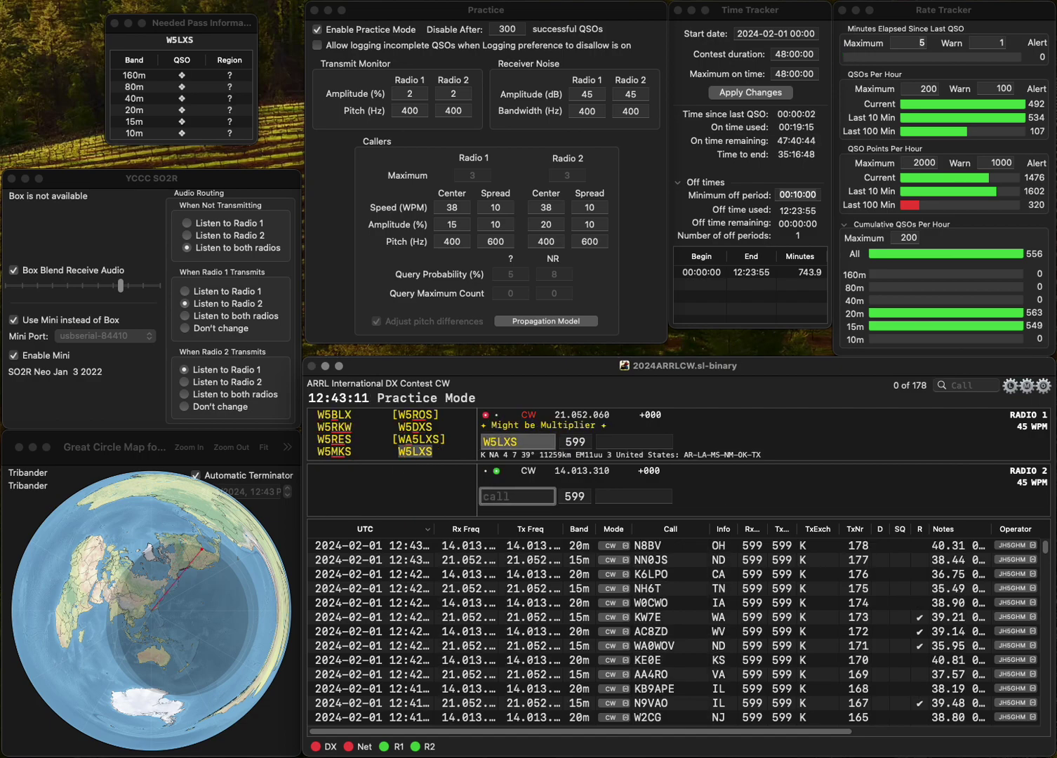
Log W5LXS (OK) on 15m and enter W2FDJ with exchange NJ.
text(W2F)
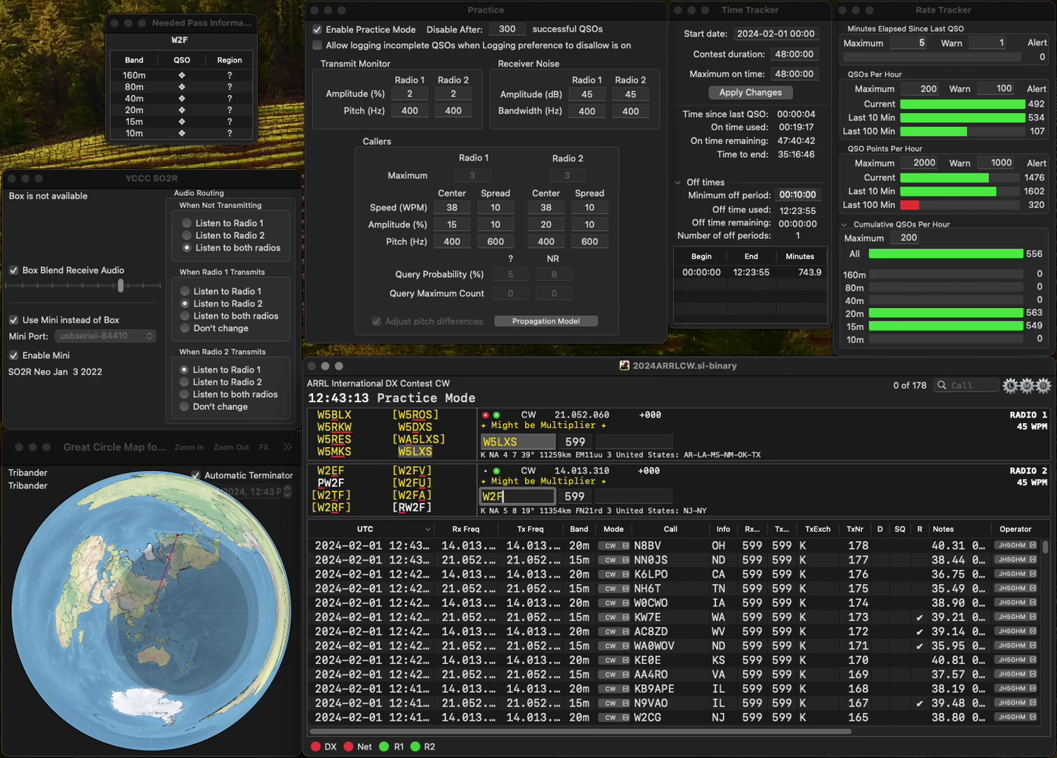
text(DJ)
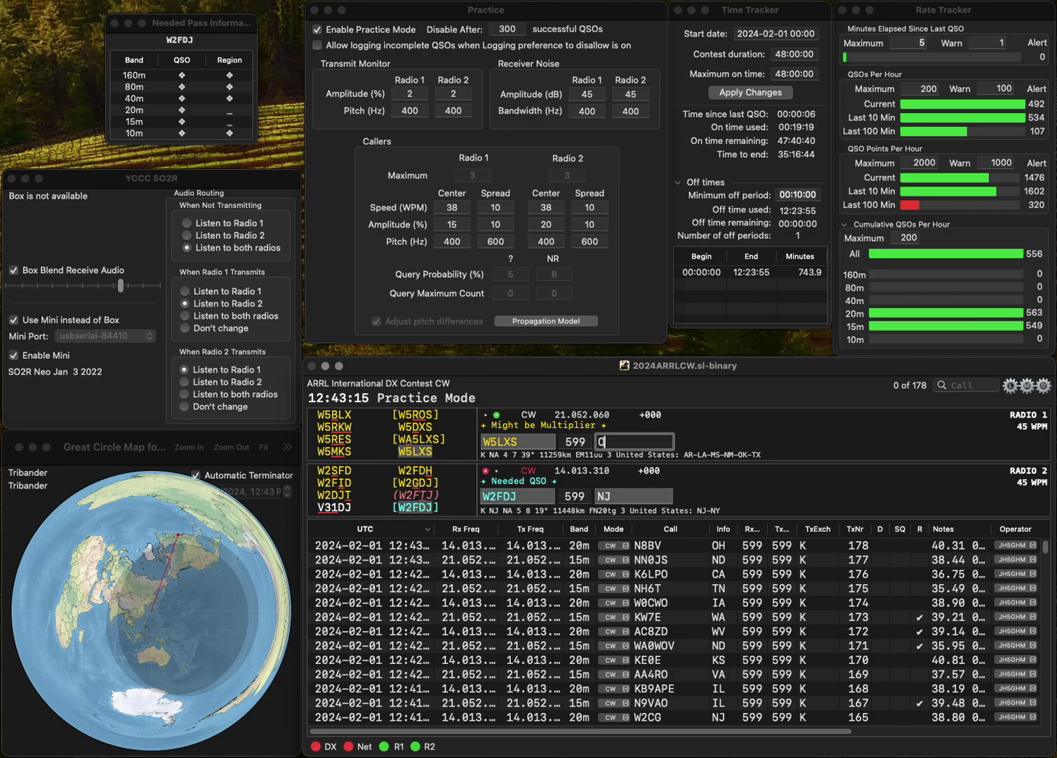
key(Return)
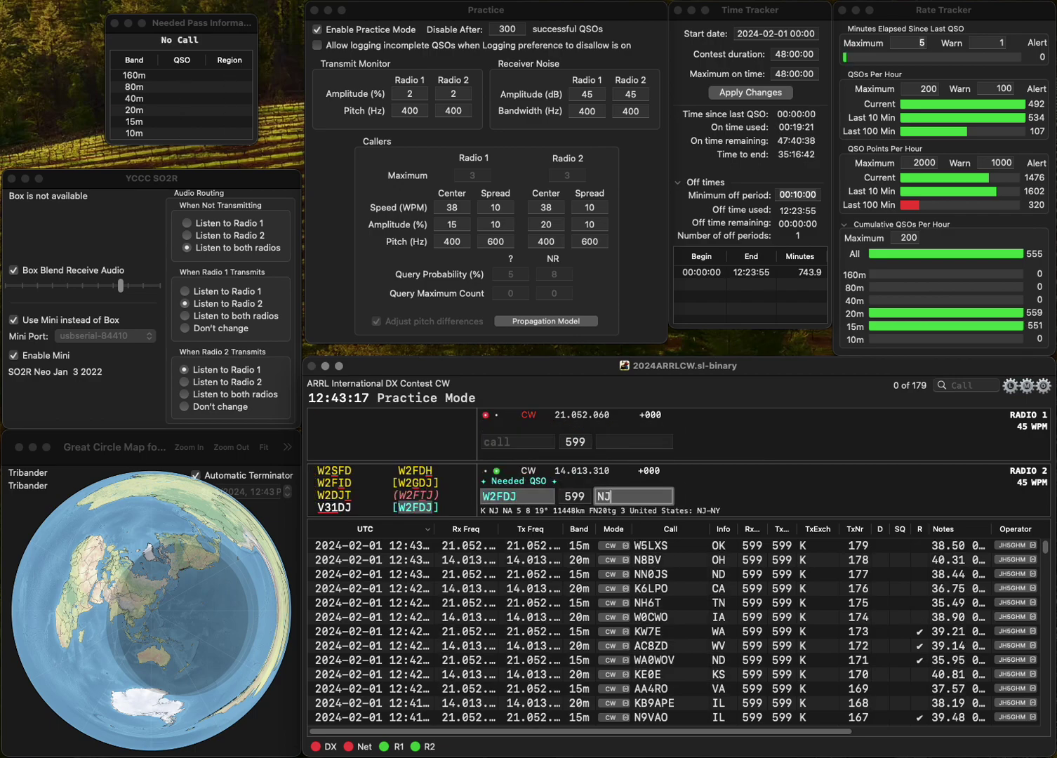
key(Return)
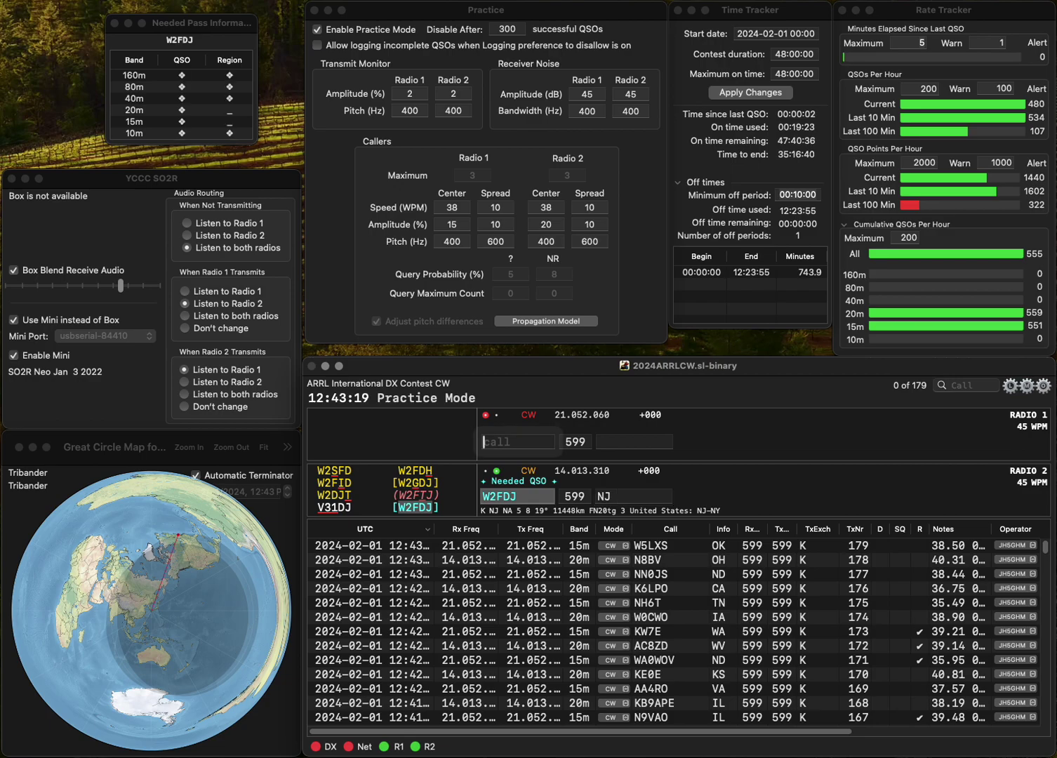
Correct the mistyped W1RZA to W1RGA and send it.
text(W1)
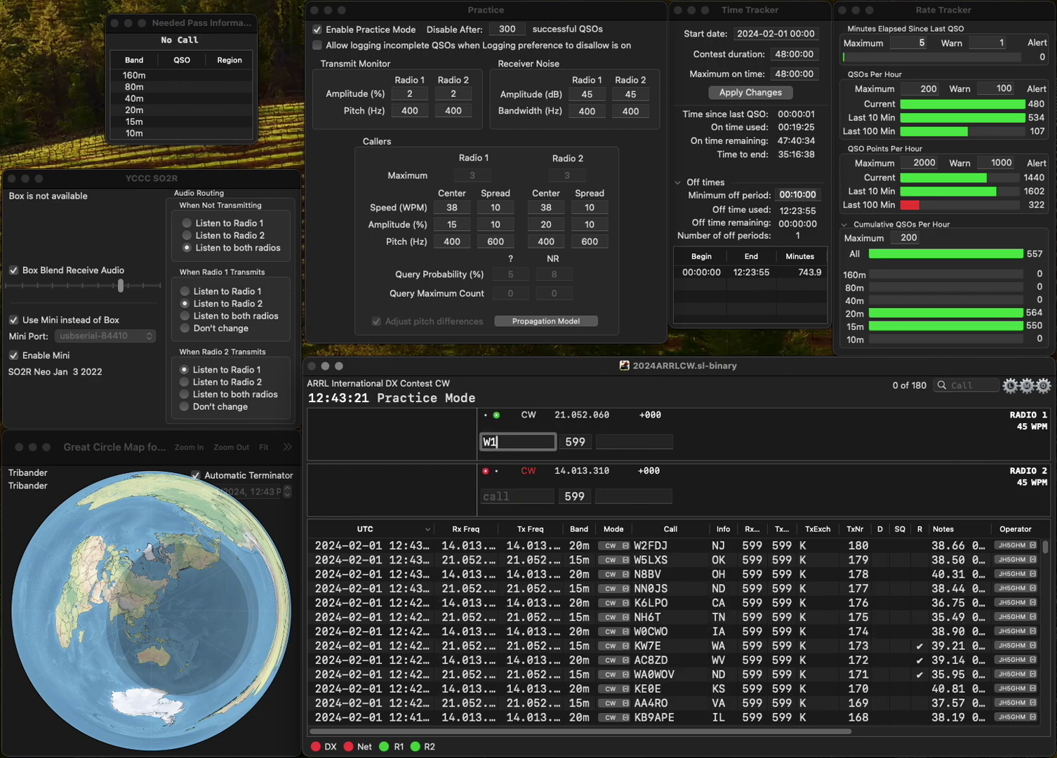
text(RZA)
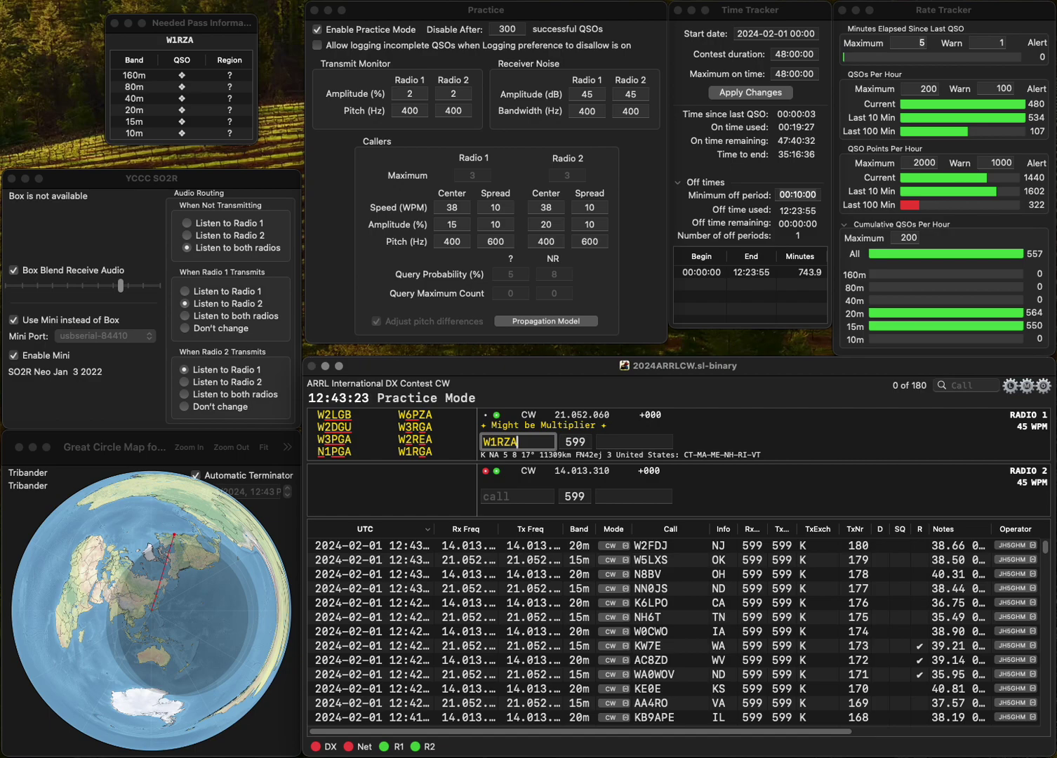
key(Left)
key(BackSpace)
text(G)
key(Return)
key(Down)
text(NX8Y)
key(Return)
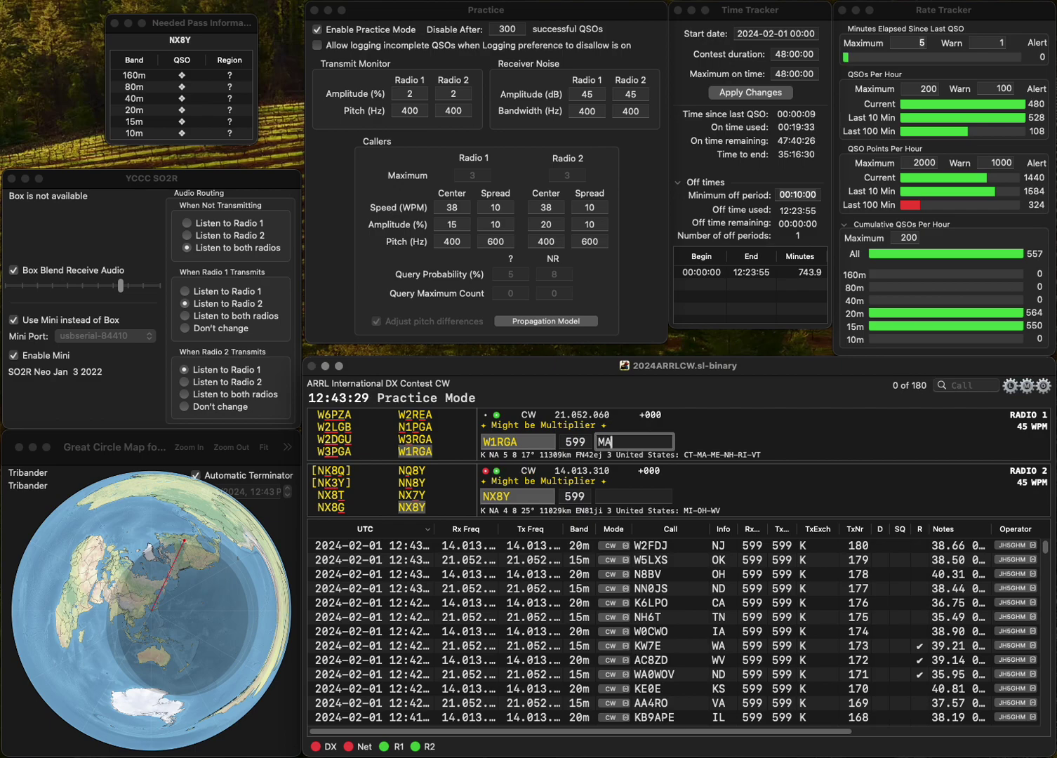
text(MA)
key(Return)
text(O)
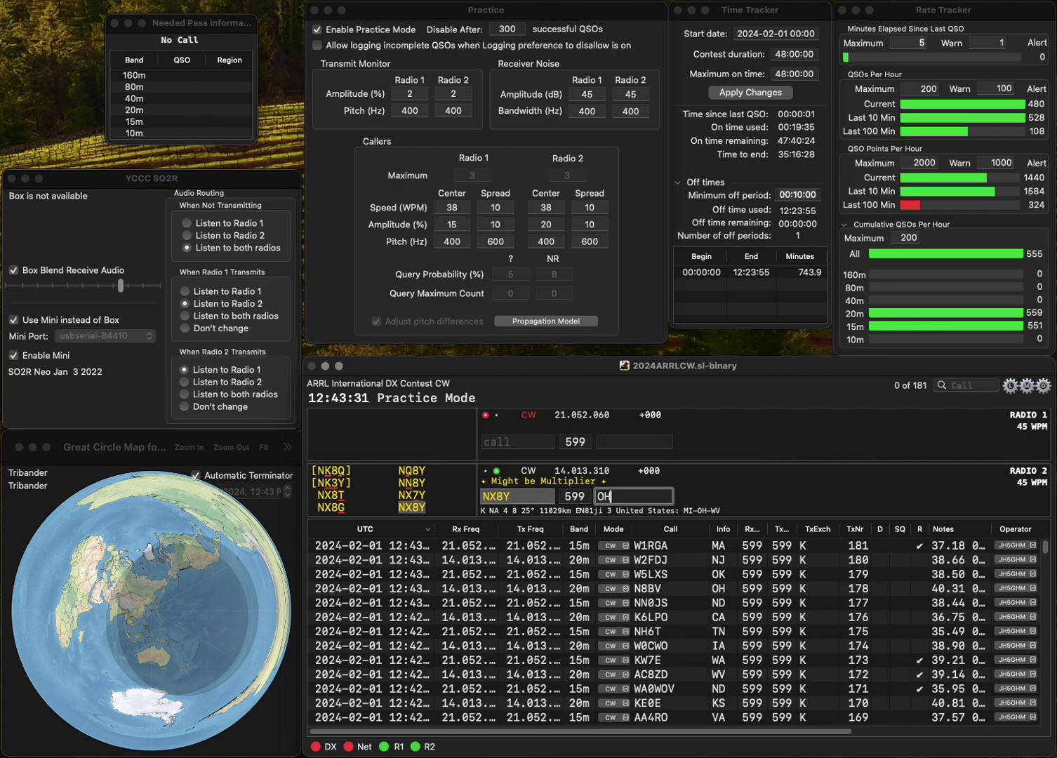
text(H)
key(Return)
Send KG7YU and log it with exchange ID while starting to fix Radio 2's call.
text(KG)
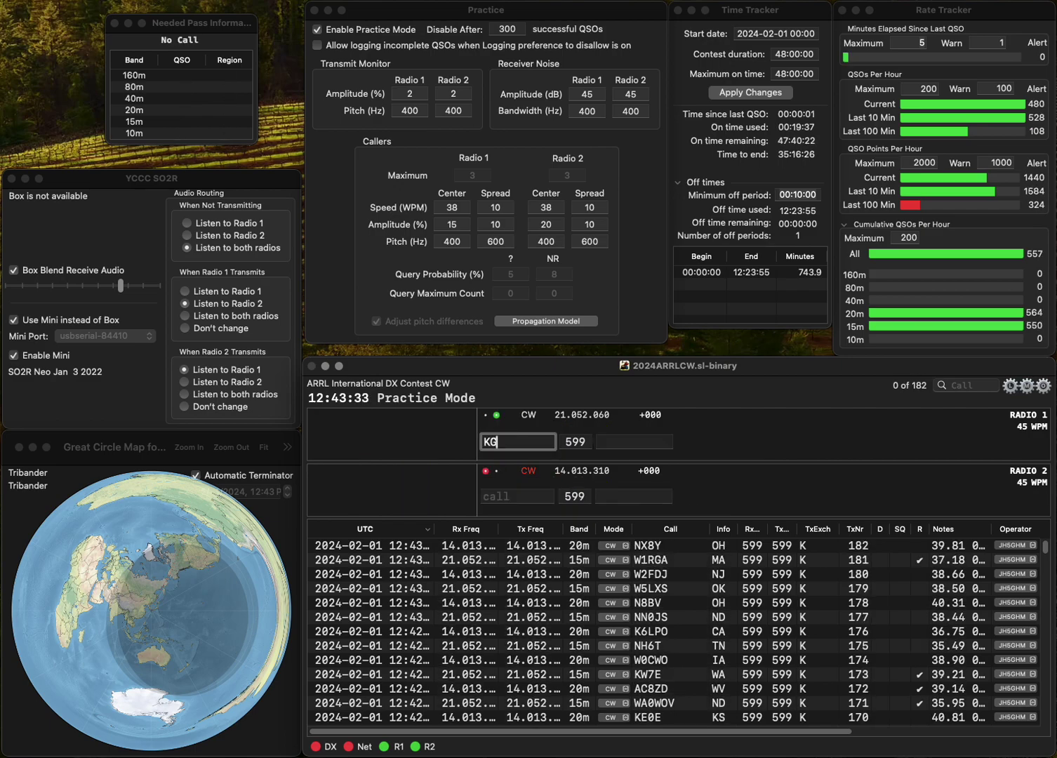
text(7YU)
key(Return)
text(N)
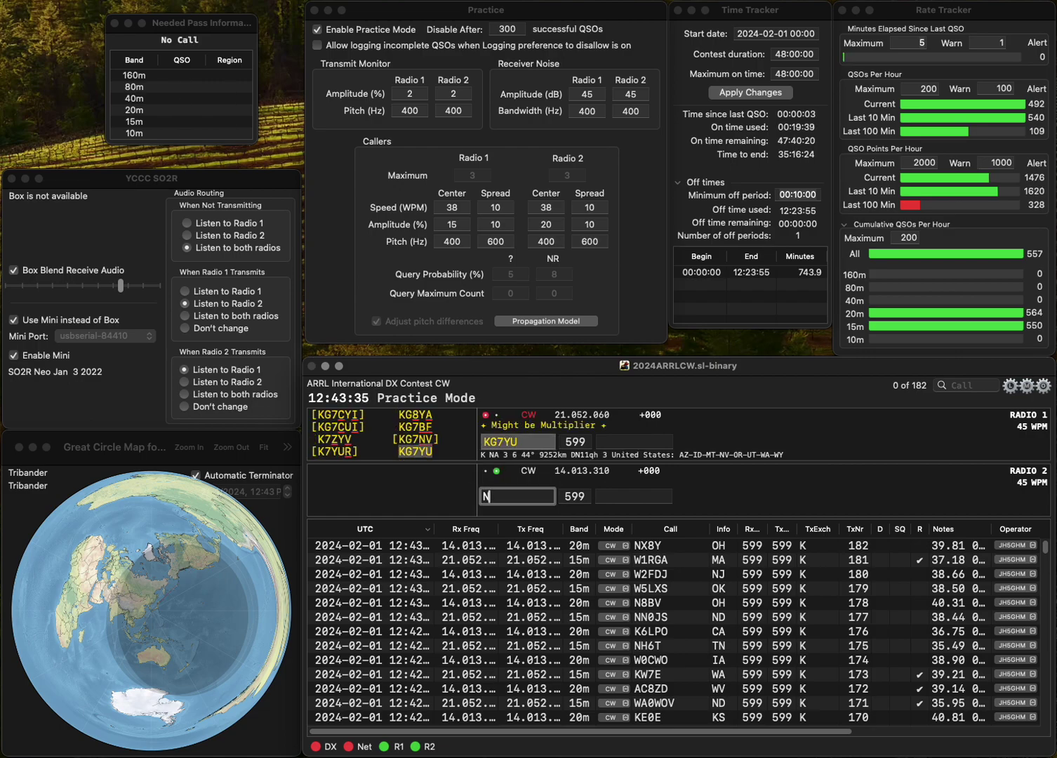
text(SEW)
key(Home)
key(Delete)
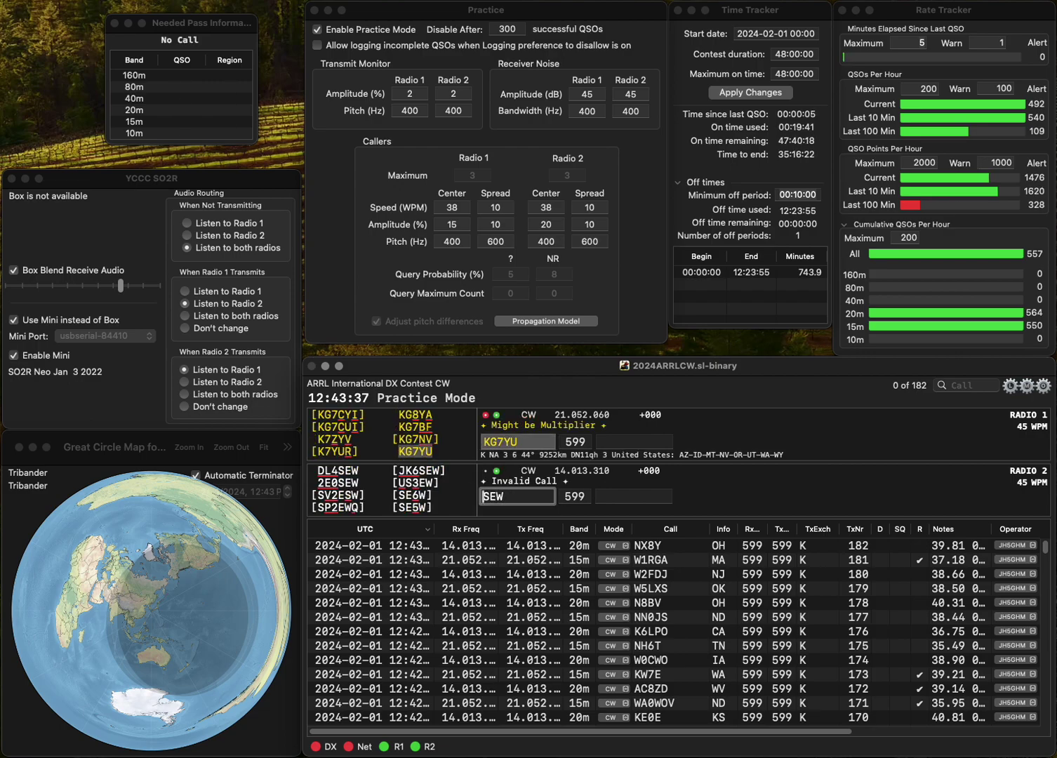
key(backslash)
key(space)
text(I)
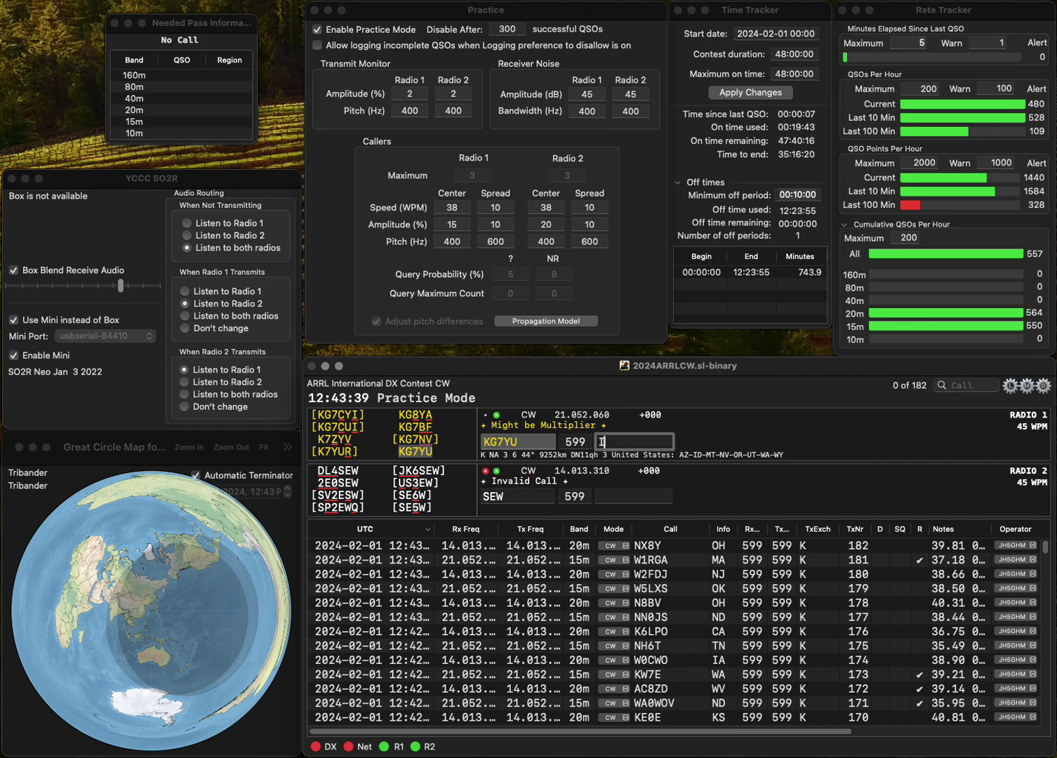
key(Return)
key(backslash)
text(N6)
key(Delete)
text(H)
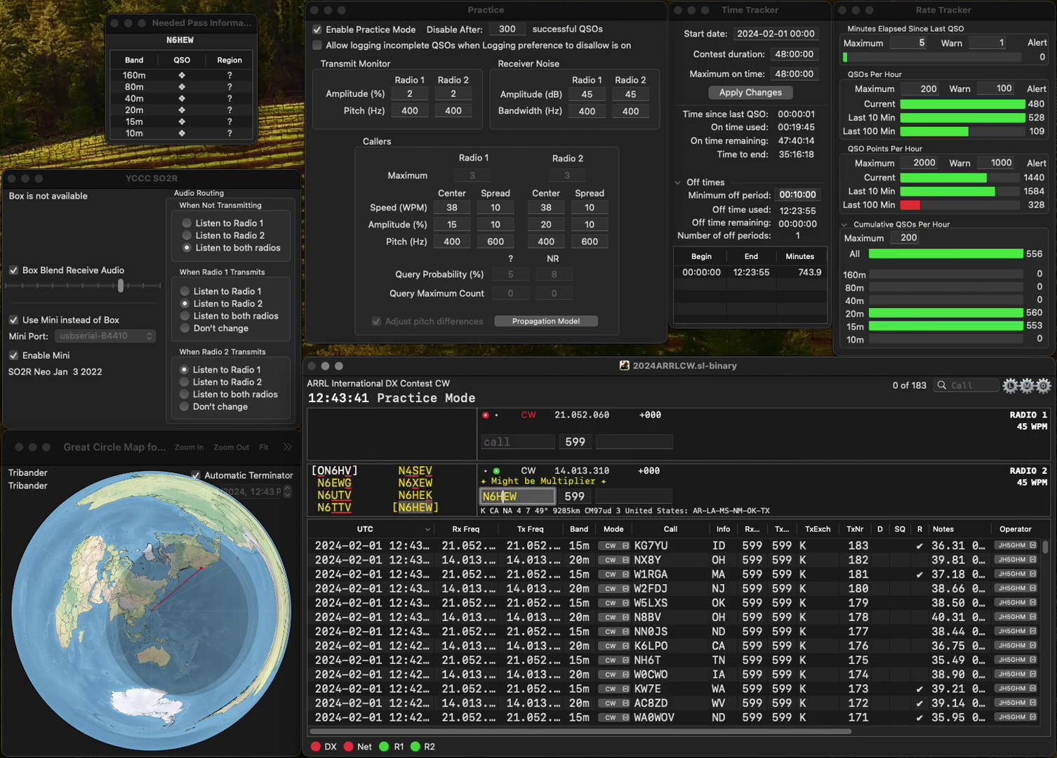
key(Return)
key(backslash)
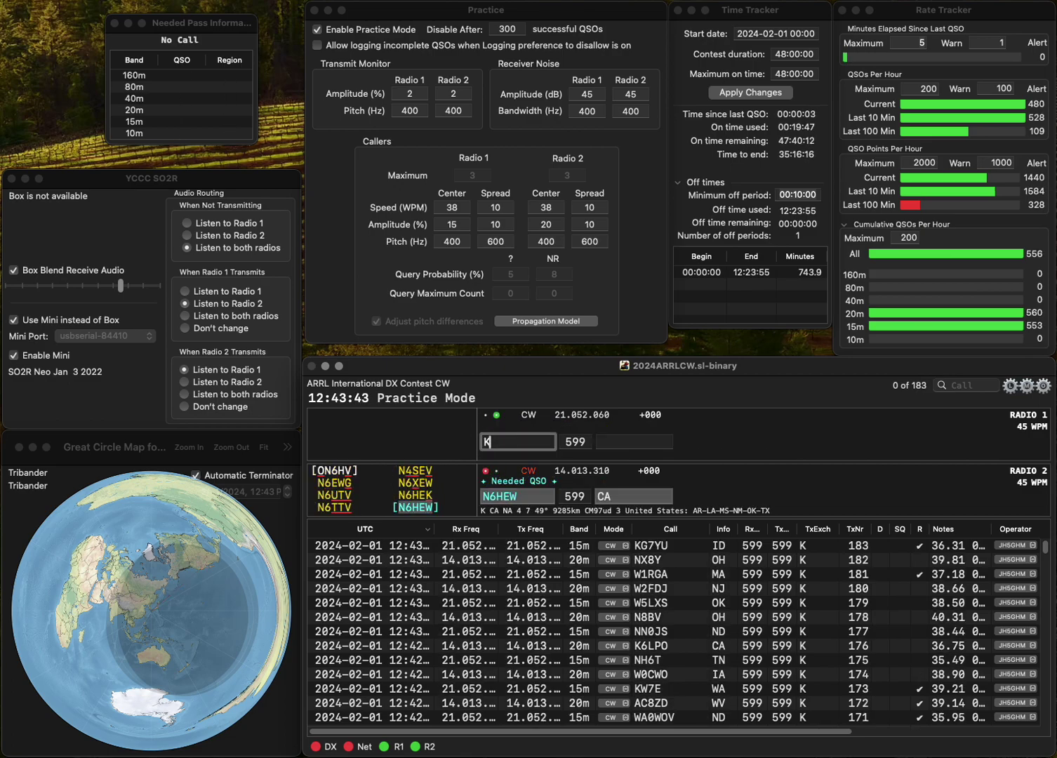
text(KF10)
key(backslash)
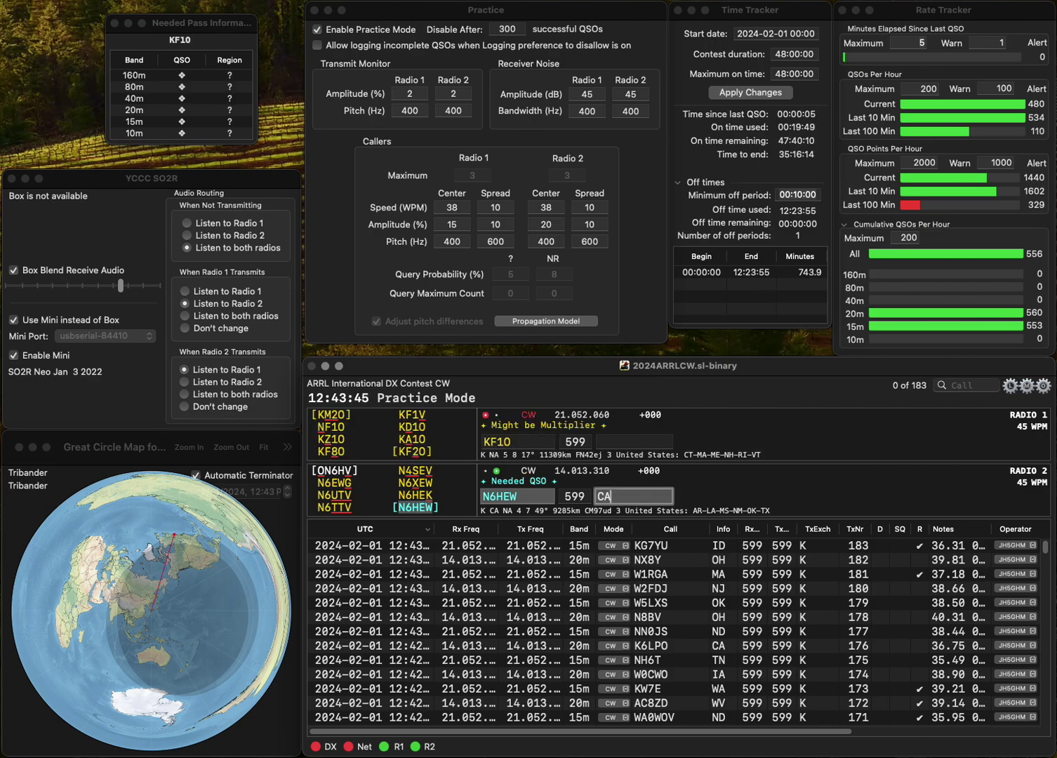
key(Return)
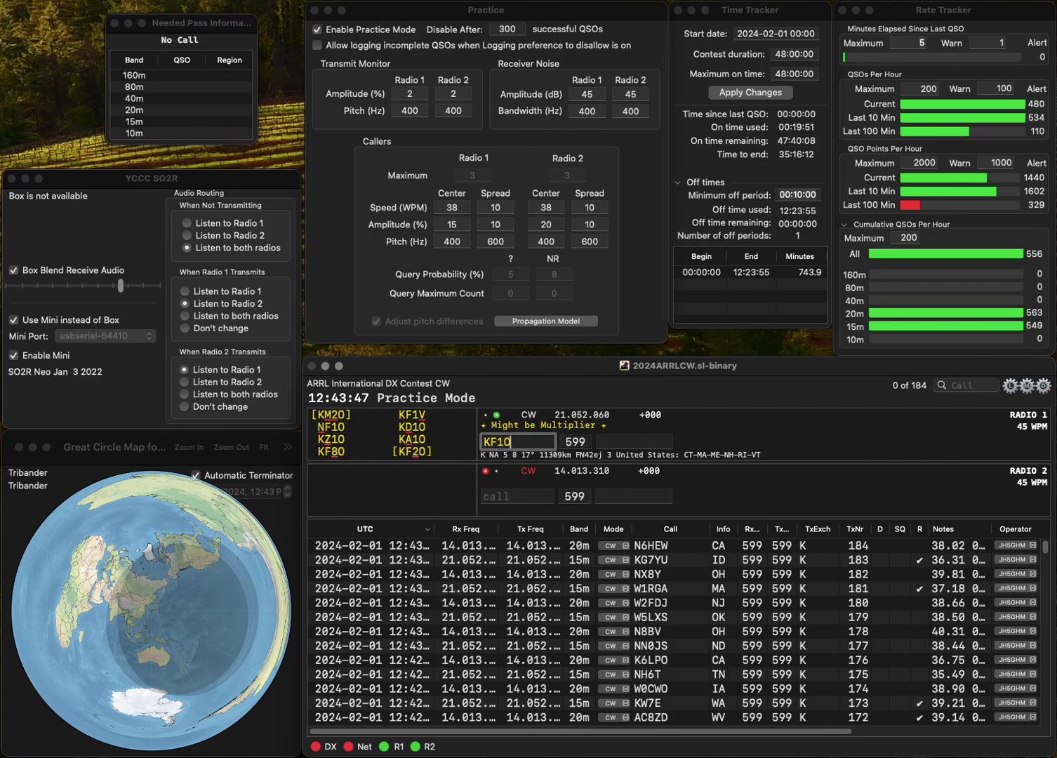
Correct KF10 to KF2O and VD2SOG to VE3SOO, sending both calls.
key(BackSpace)
text(2)
key(Return)
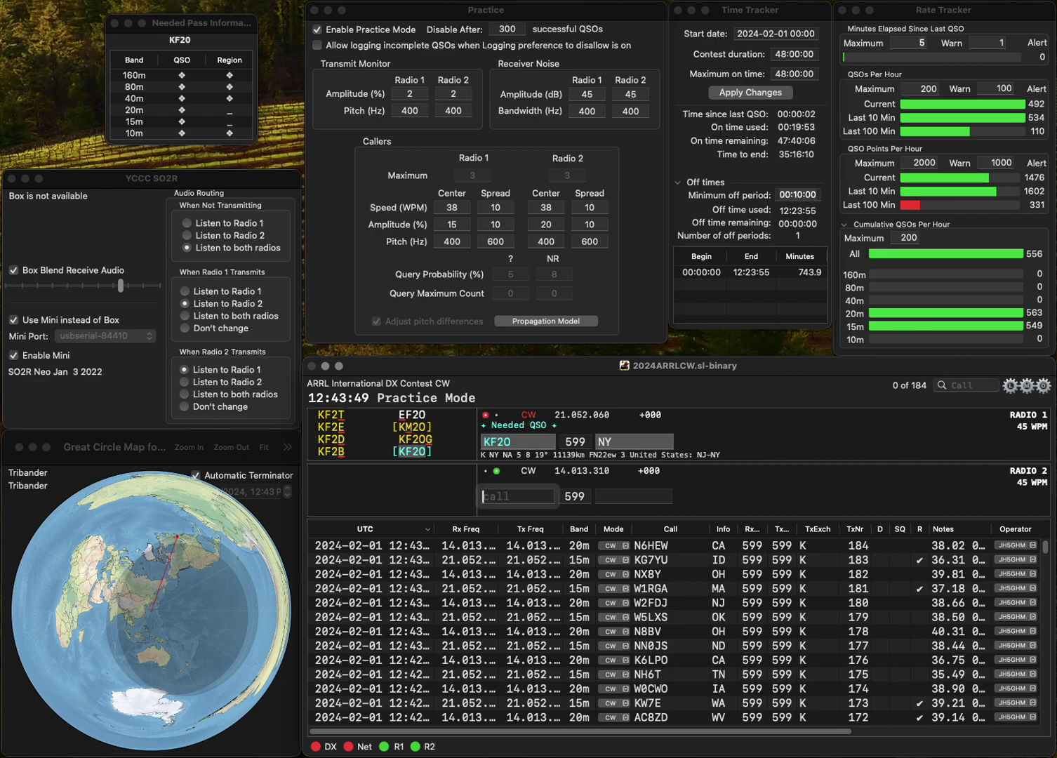
text(VD2SOG)
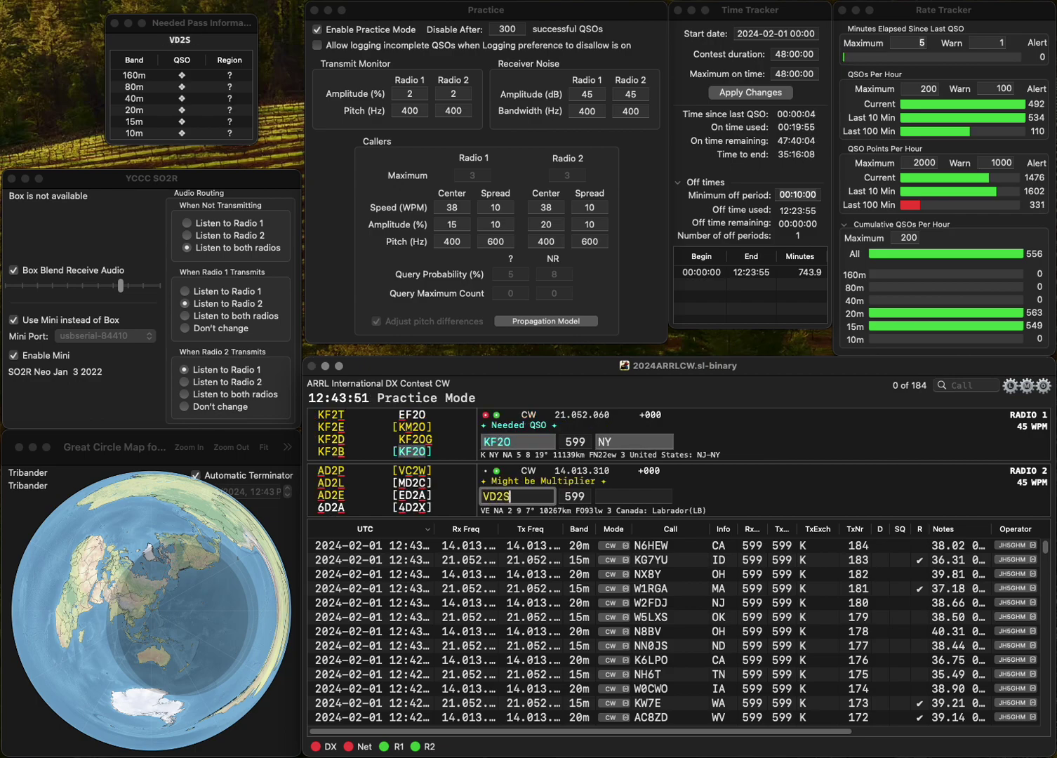
key(Delete)
text(E)
key(Delete)
text(3)
key(Return)
Log KF2O (NY) and VE3SOO (ON), then enter AA2WD on Radio 1.
key(space)
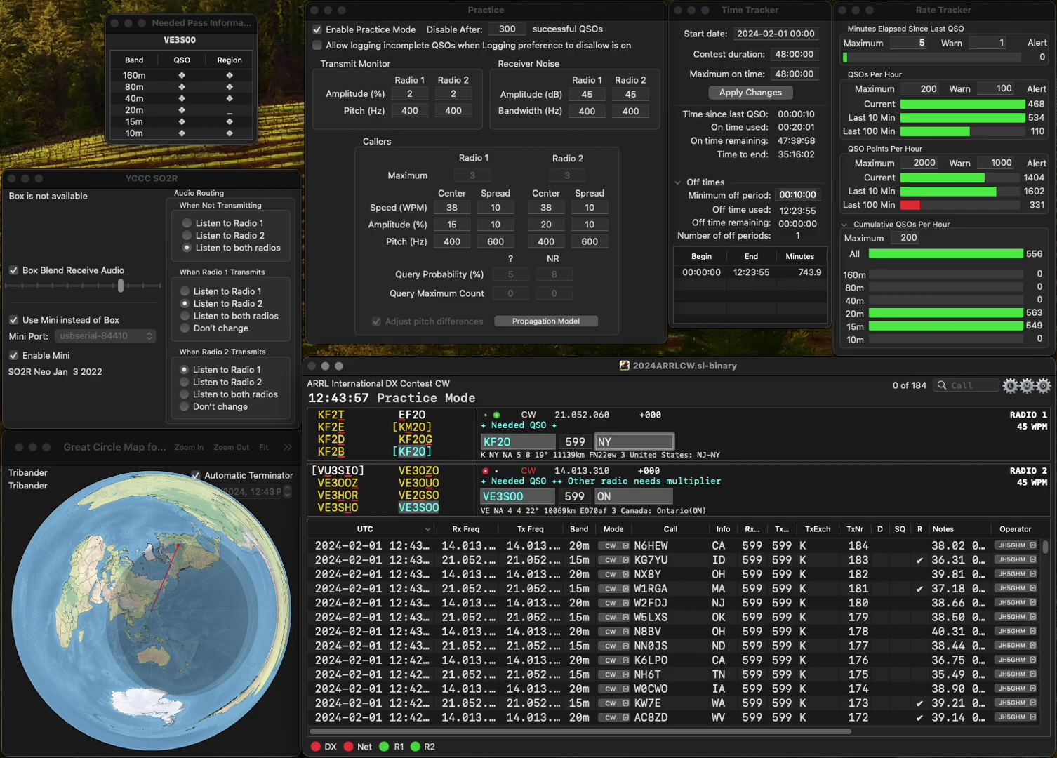
key(Return)
key(Tab)
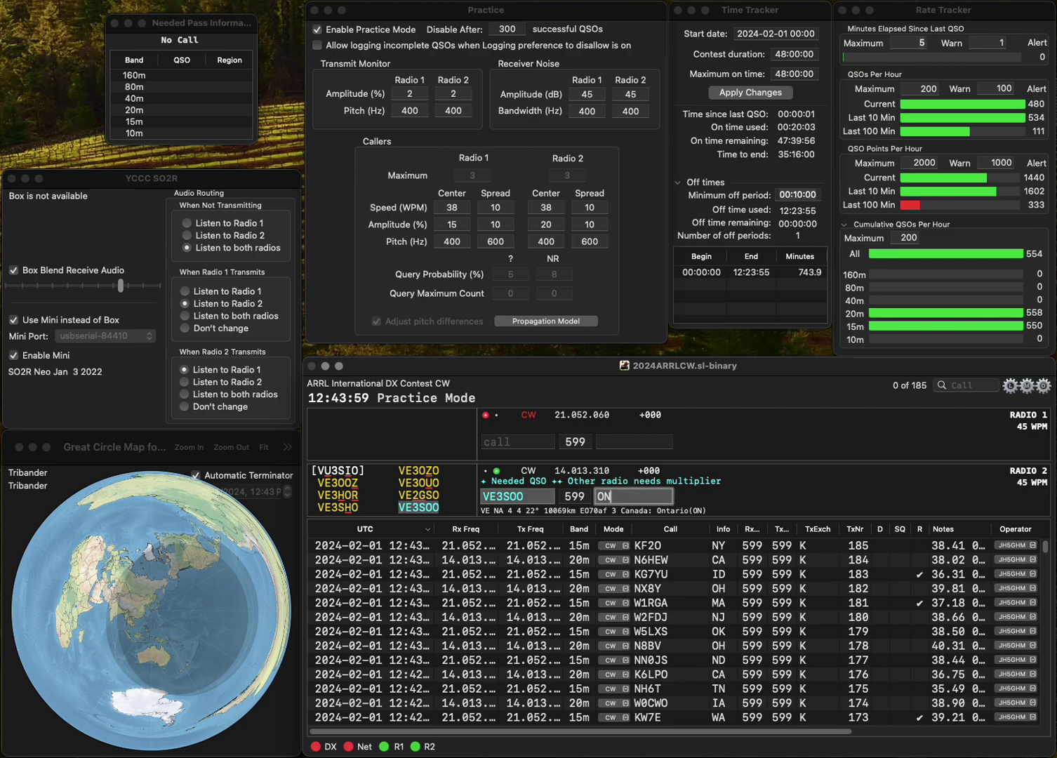
key(Return)
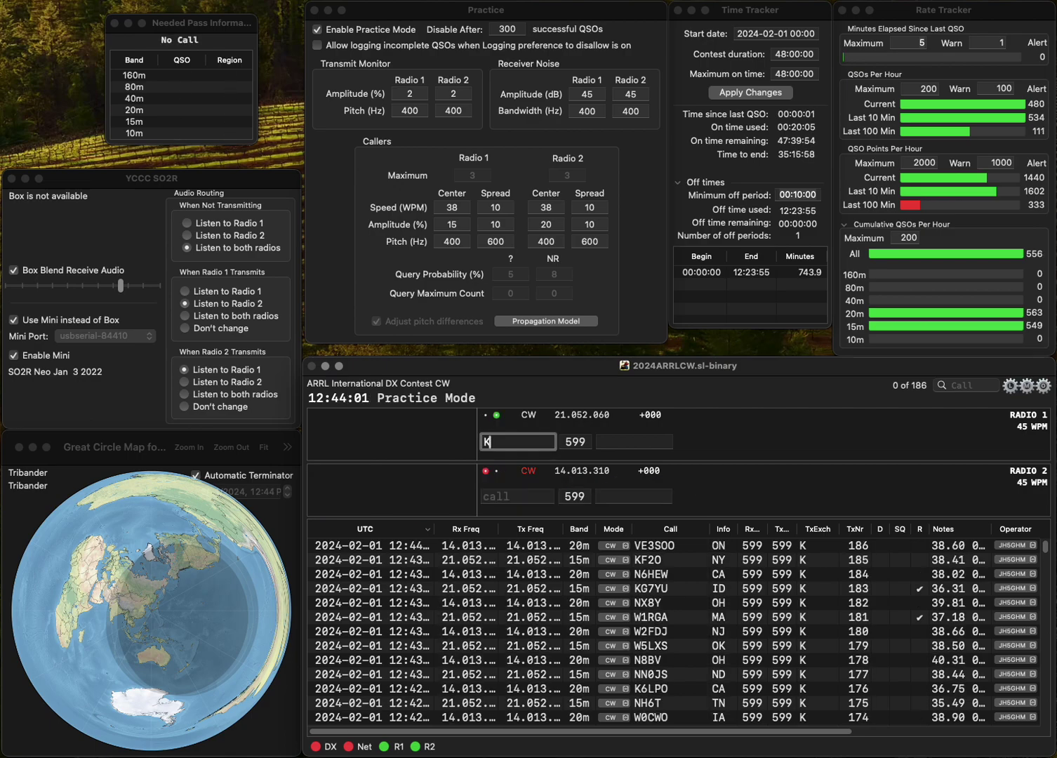
text(AA2WD)
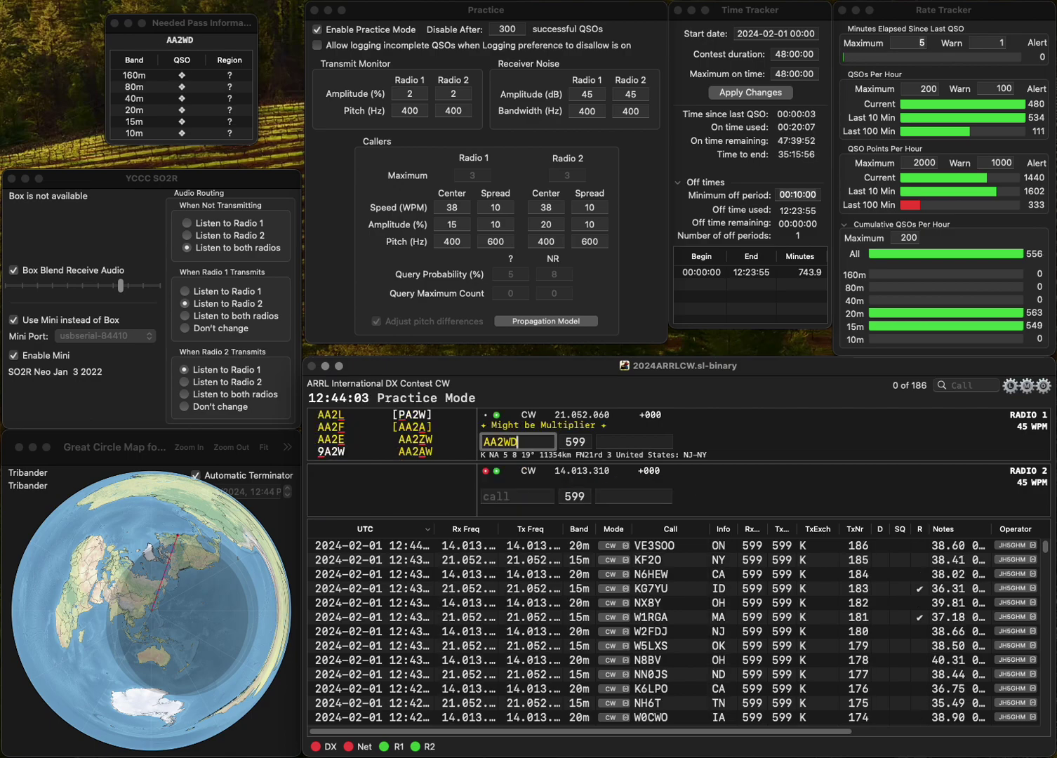
key(BackSpace)
key(BackSpace)
text(2)
key(BackSpace)
text(3W)
key(Return)
text(N2OMD)
key(Return)
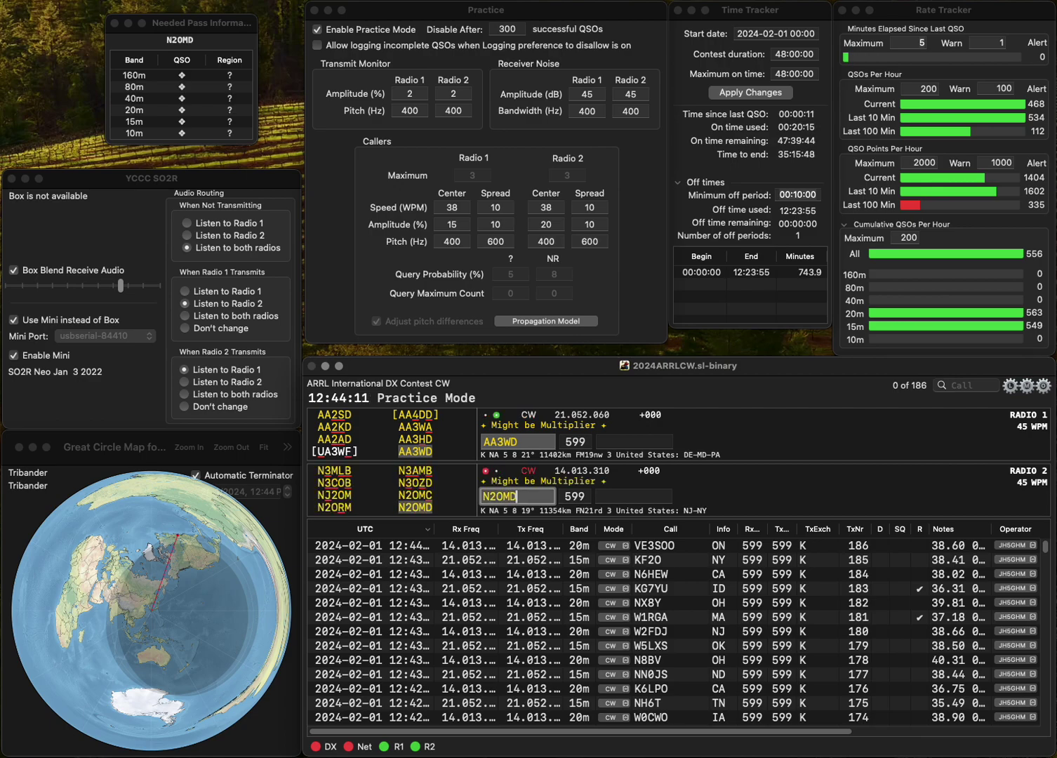
key(Left)
key(Left)
key(BackSpace)
text(A)
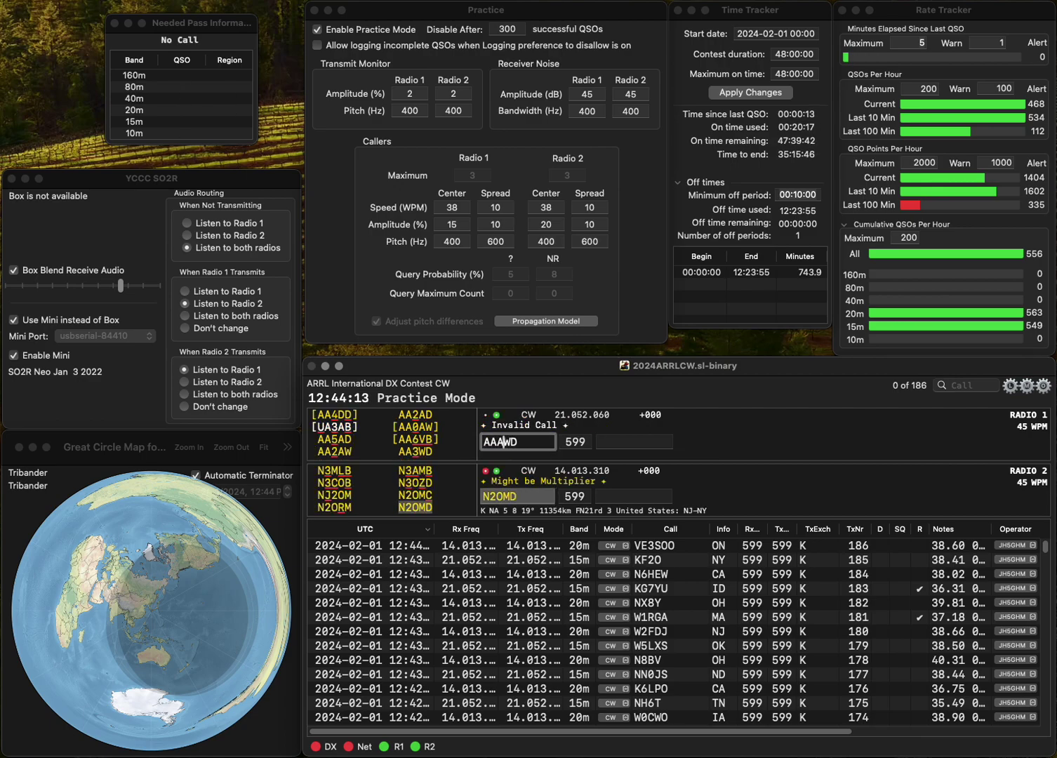
key(BackSpace)
text(2)
key(Right)
key(BackSpace)
text(A)
key(Return)
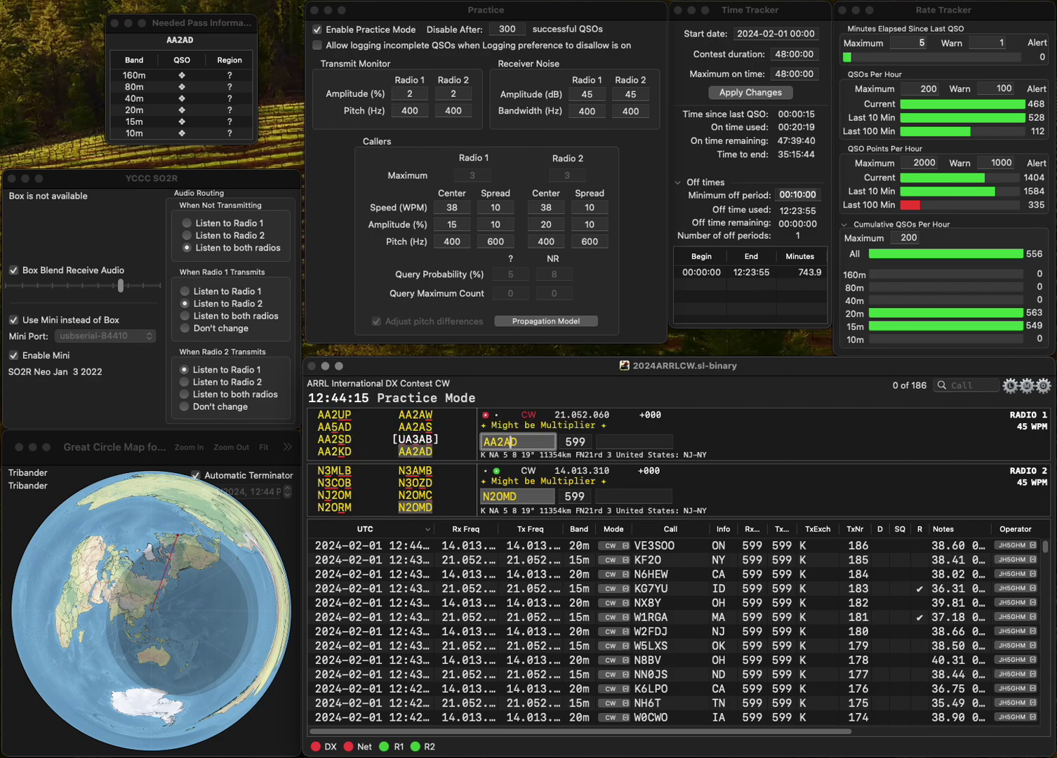
key(Return)
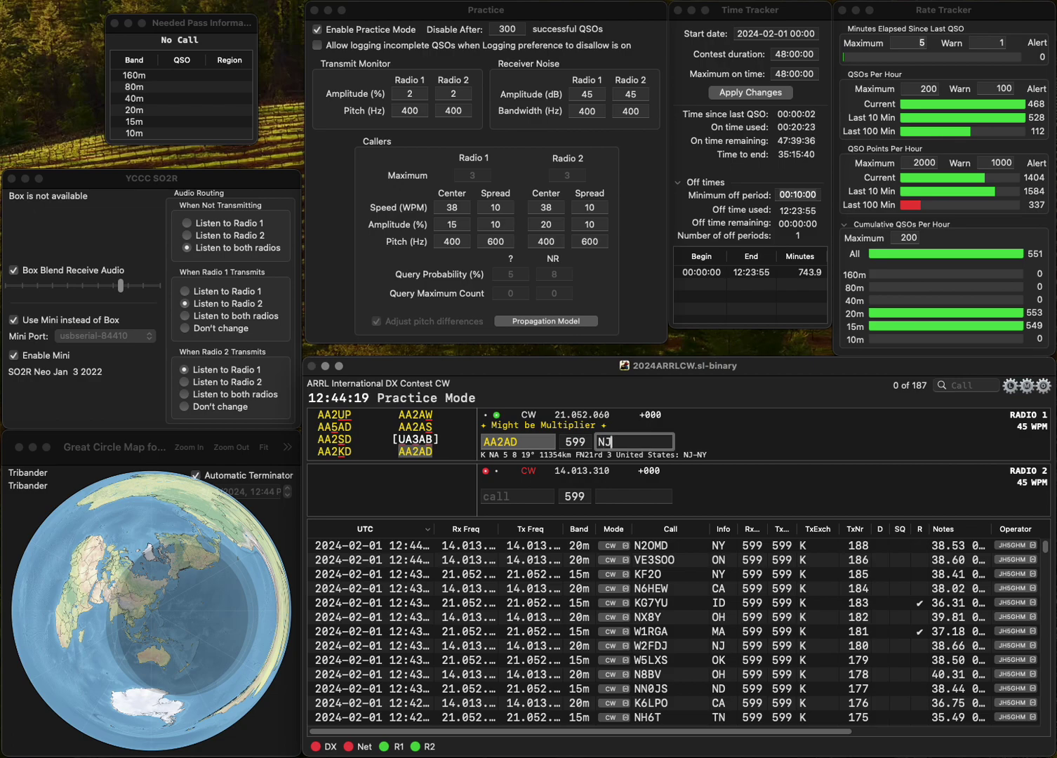
key(Return)
text(AJ1AJ)
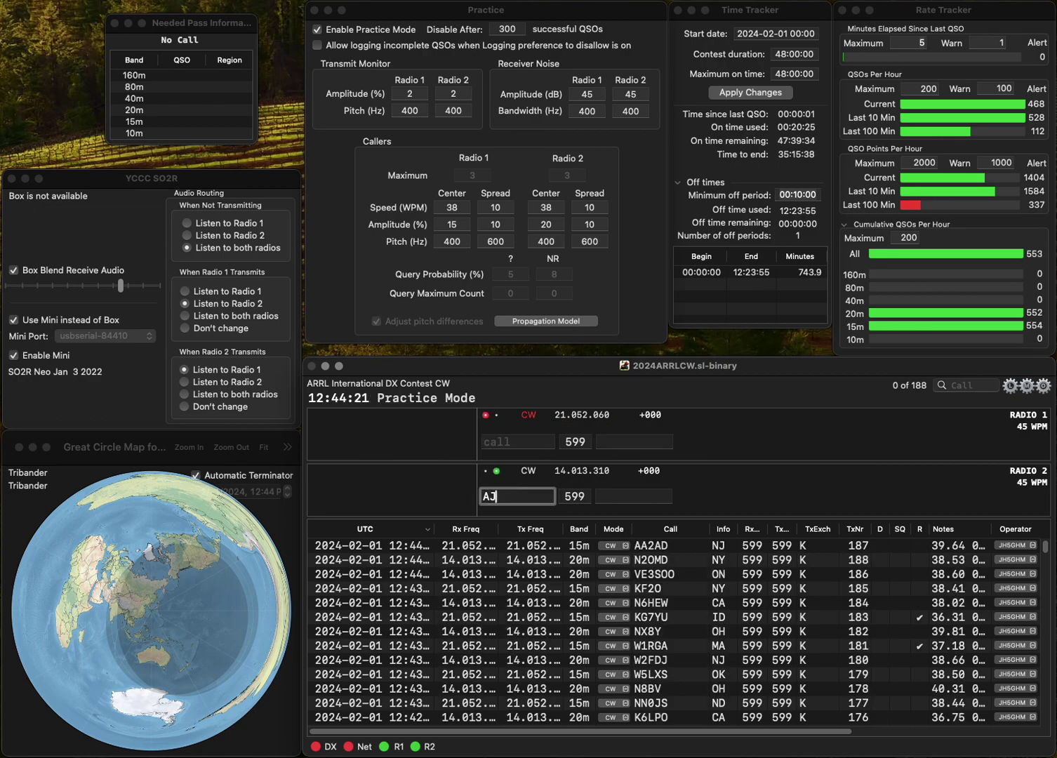
key(Return)
text(K6MIB)
key(Left)
key(Left)
key(Left)
key(Left)
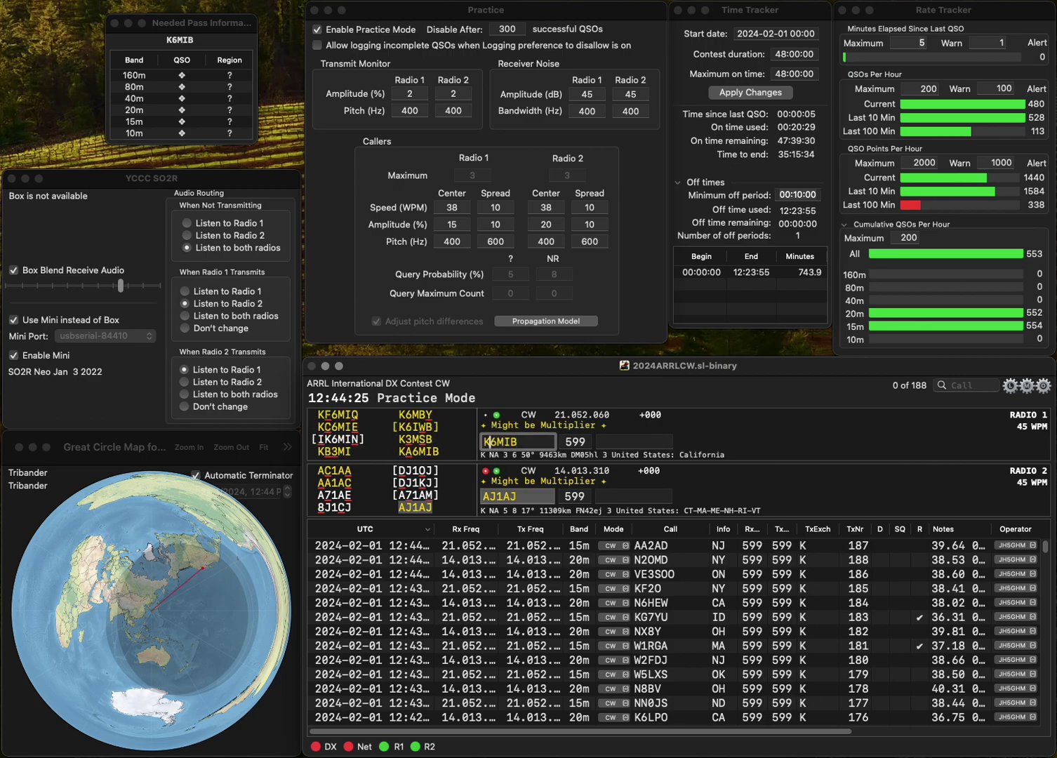
text(A)
key(Return)
text(RI)
key(Return)
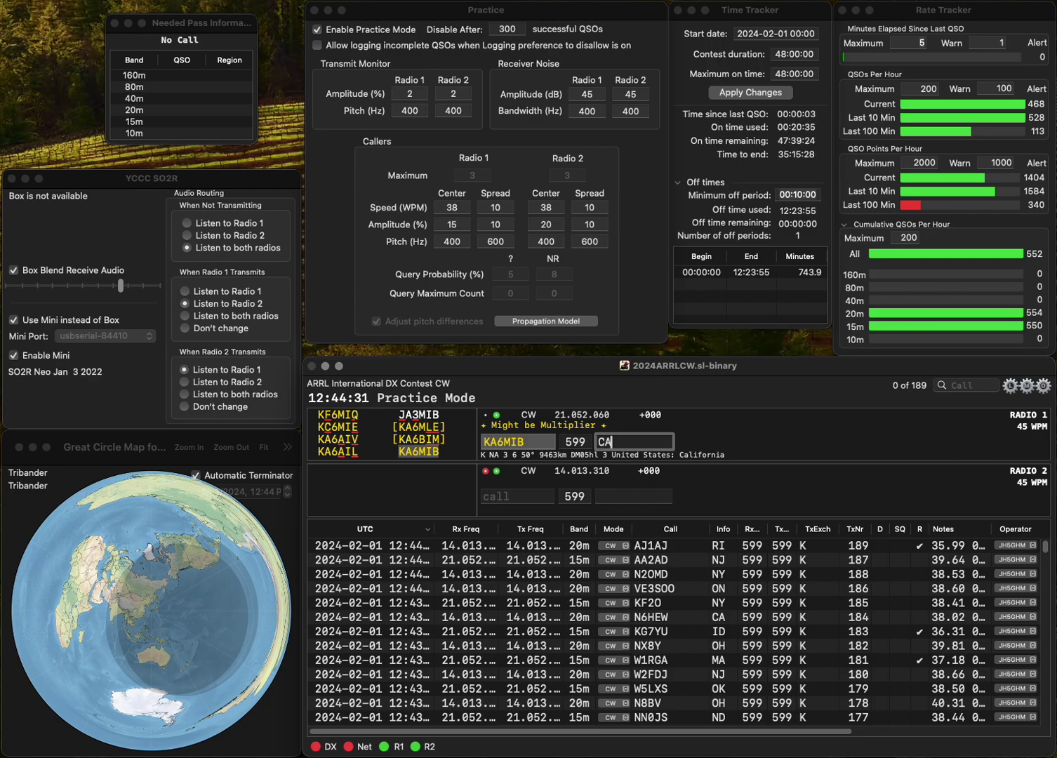
key(Return)
text(W68VNH)
key(Home)
key(Right)
key(Delete)
text(B)
key(Return)
text(KO4NIK)
key(Return)
text(M)
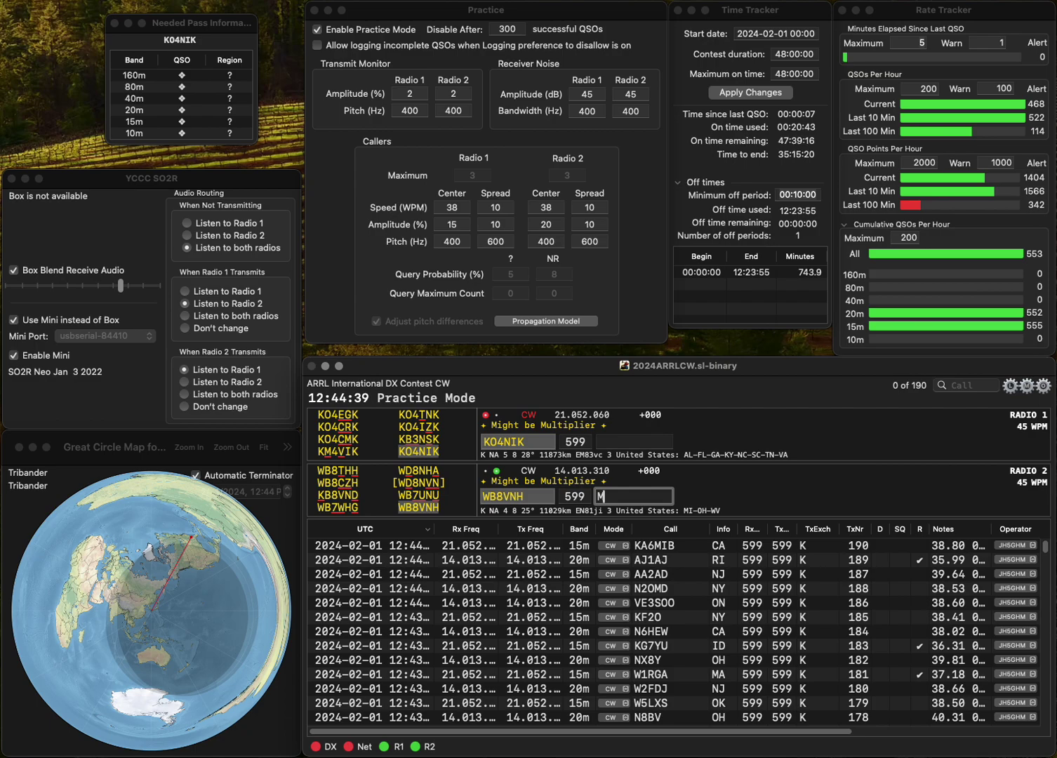
text(I)
key(Return)
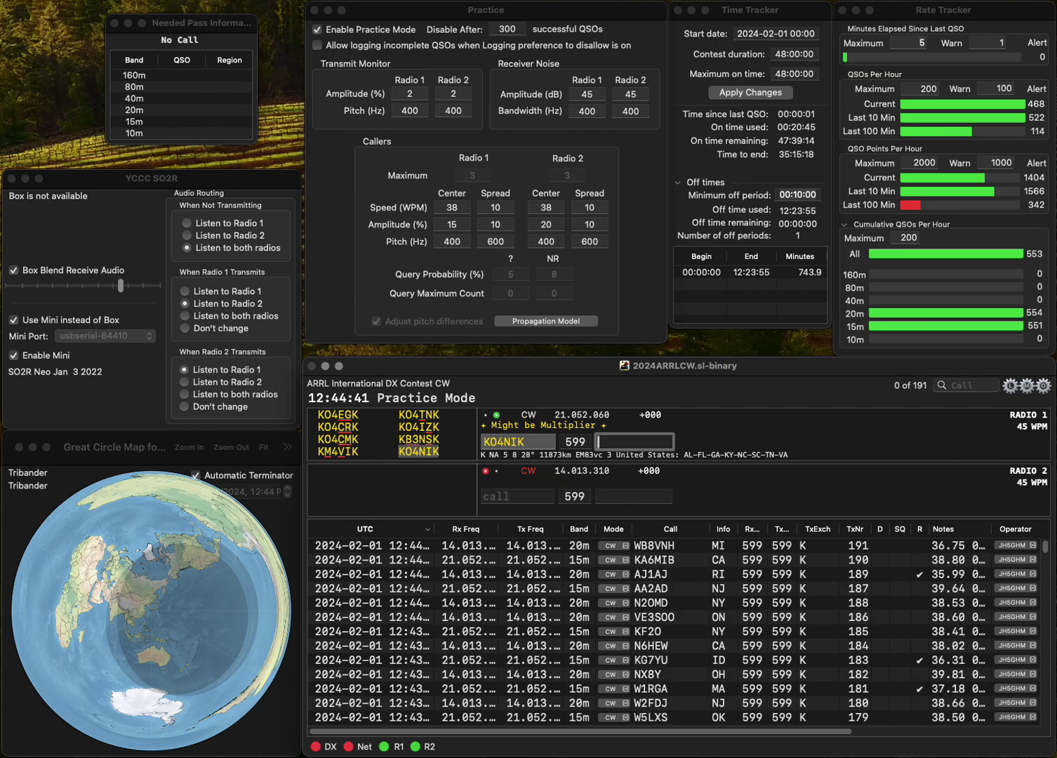
key(Return)
text(A)
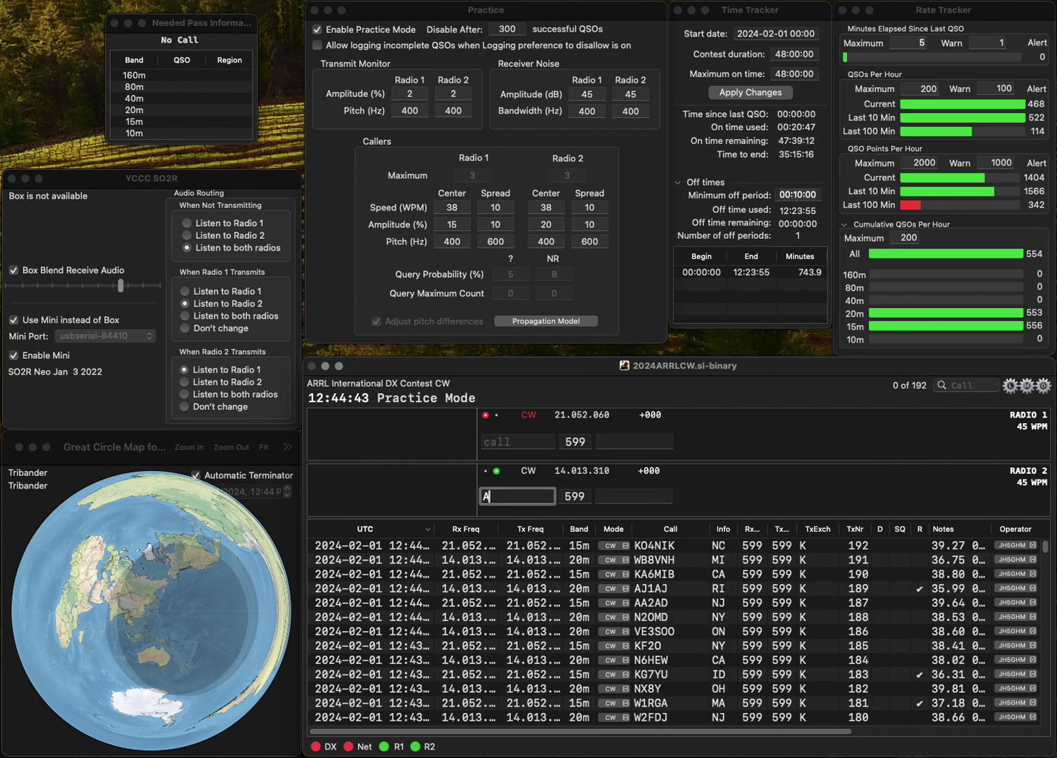
text(B1KT)
key(Return)
text(K)
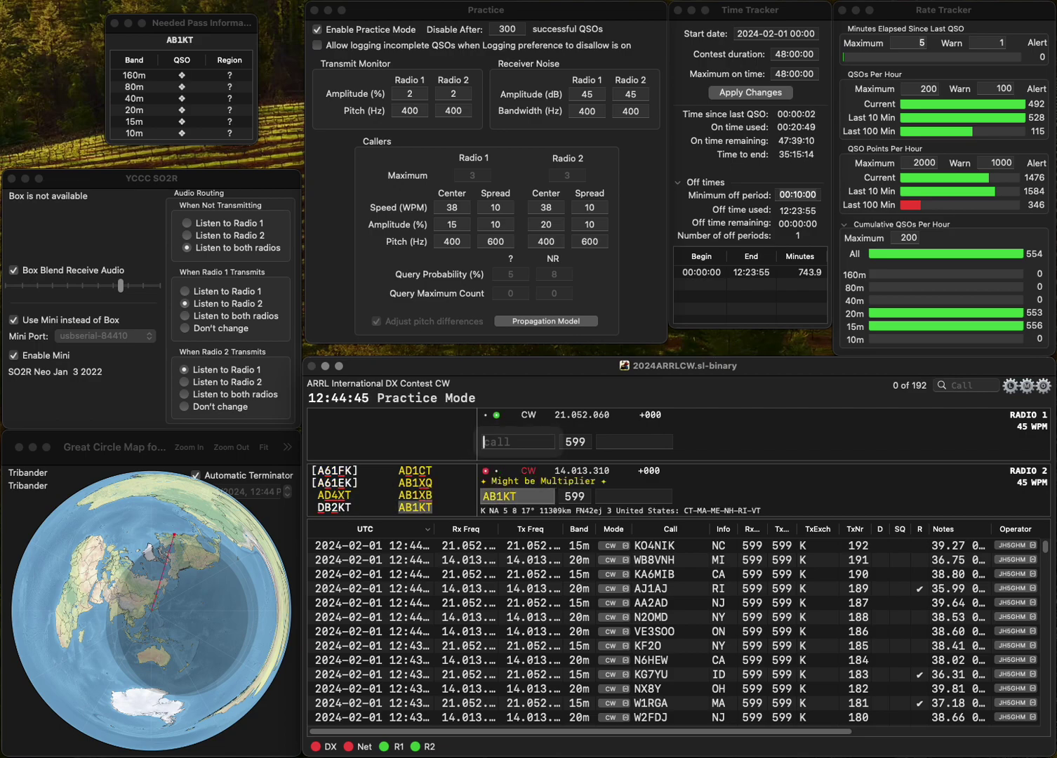
text(3AE)
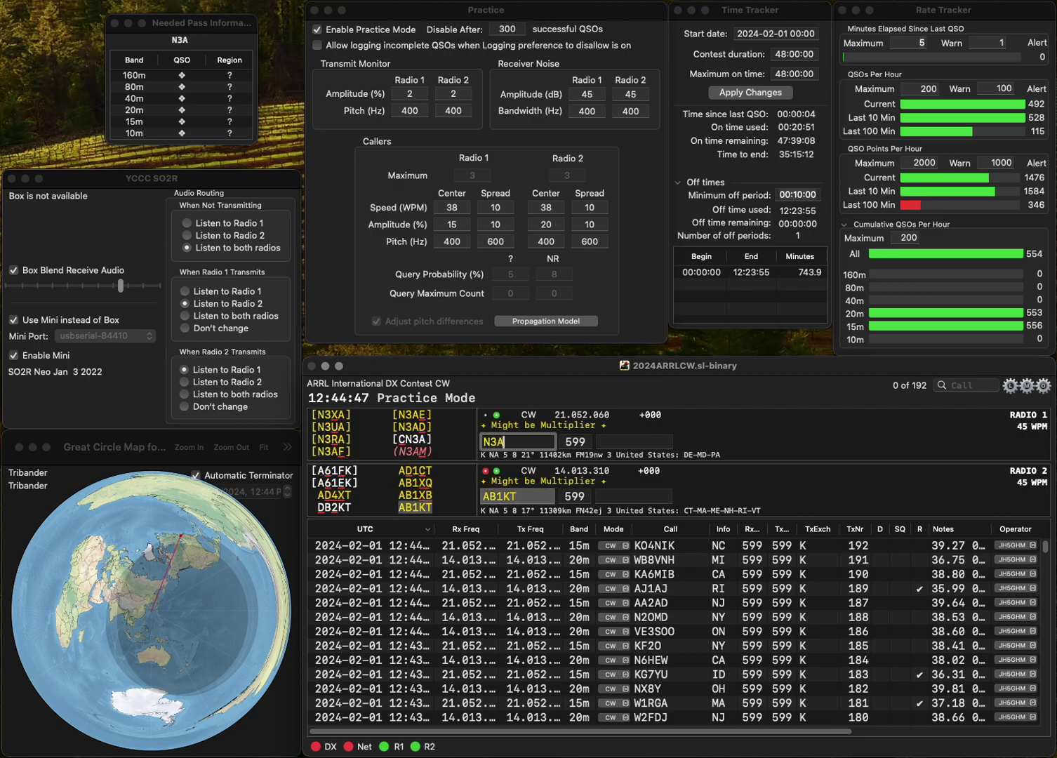
key(Return)
text(N)
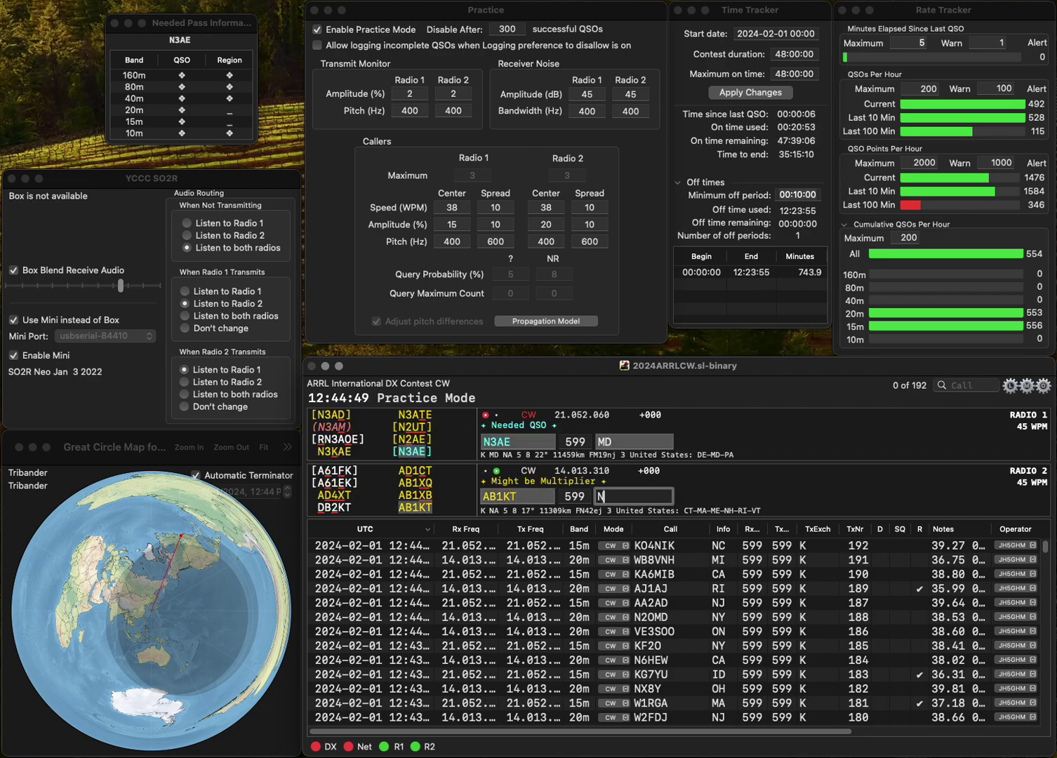
text(H)
key(Return)
key(Tab)
key(Left)
key(Left)
key(BackSpace)
text(2)
key(Return)
text(K)
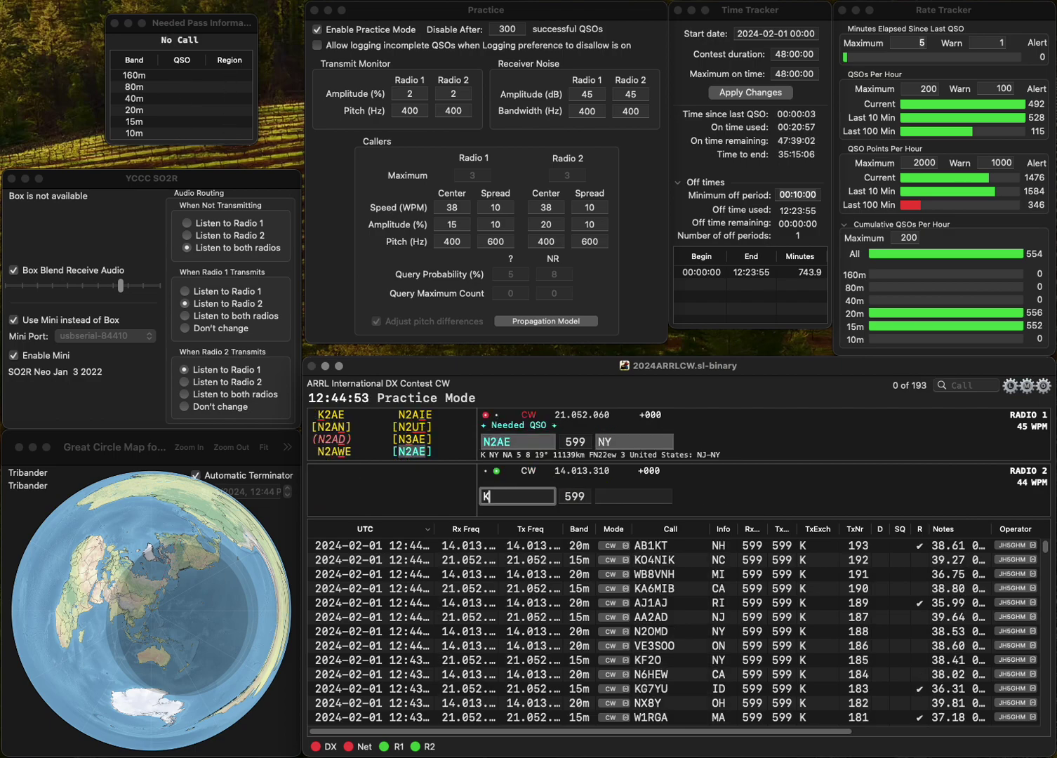
text(60VYG)
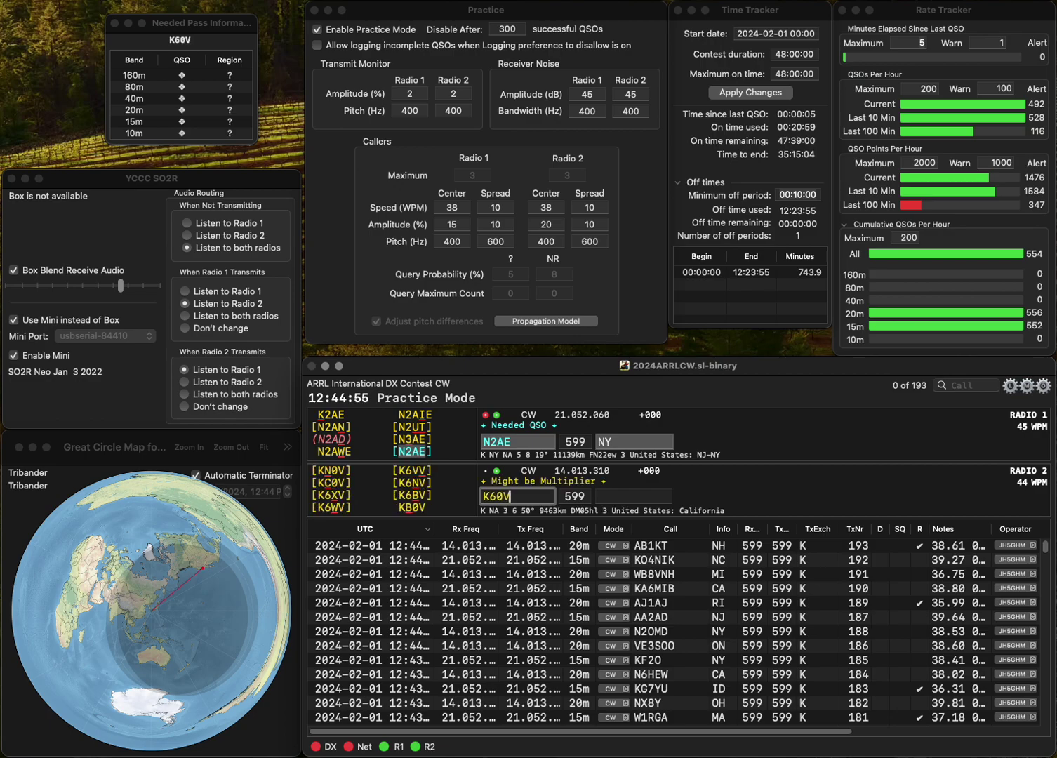
key(Right)
key(Right)
key(BackSpace)
text(B)
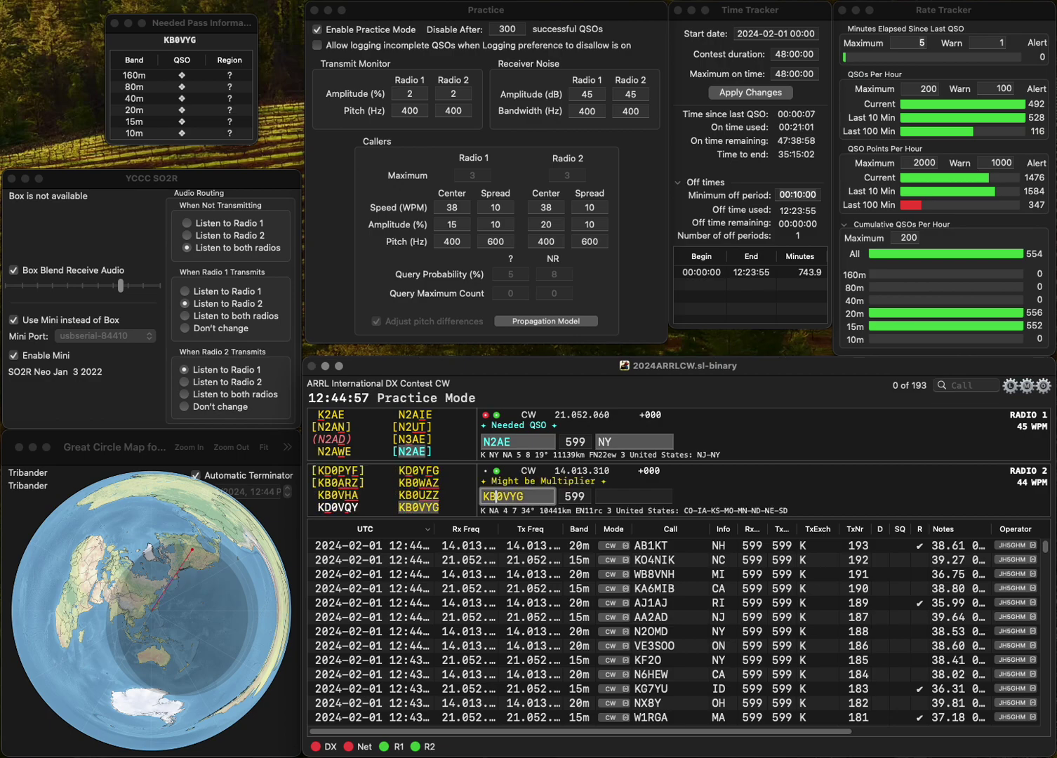
key(Return)
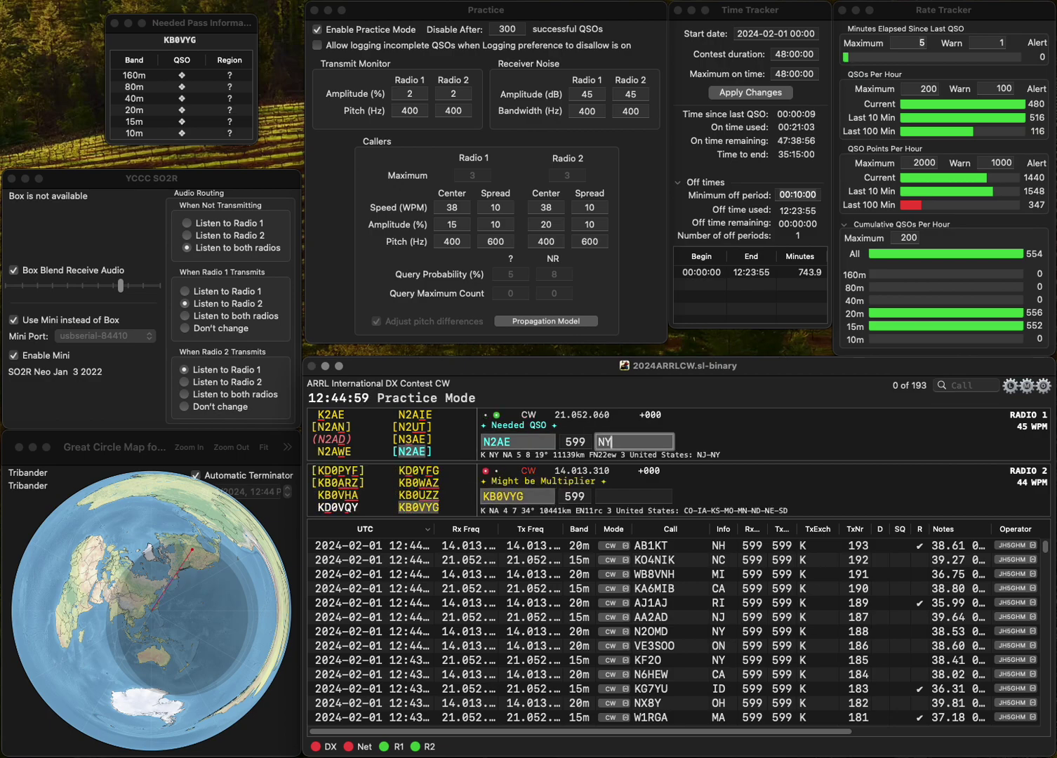
key(Return)
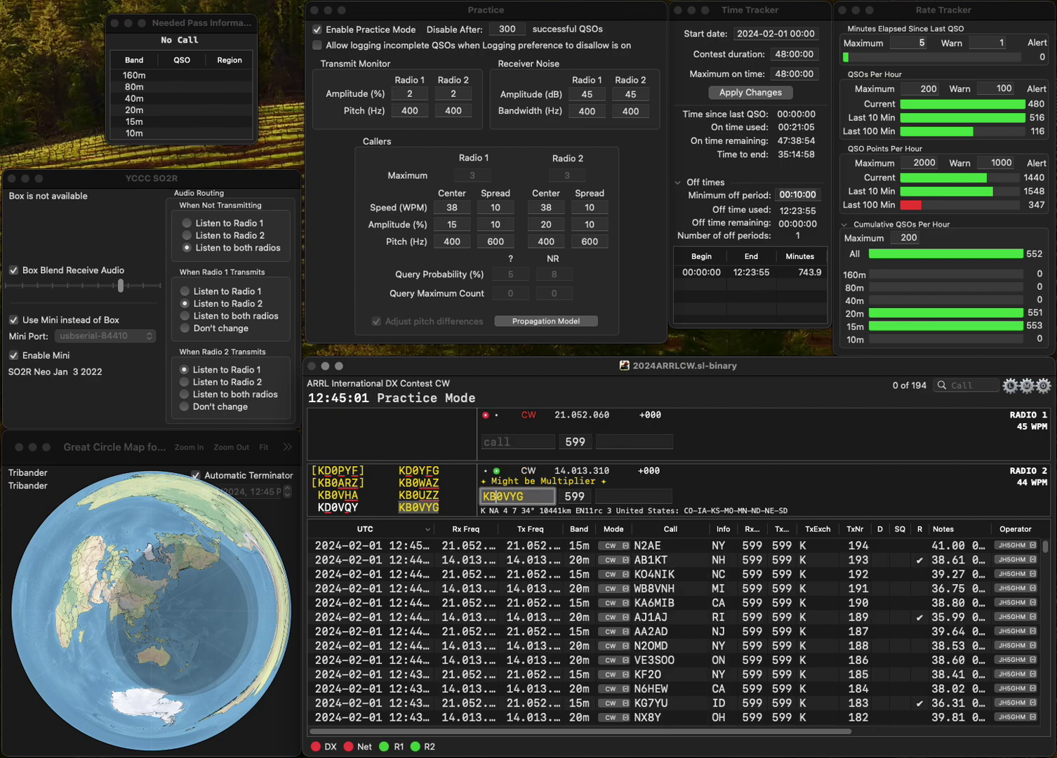
key(space)
text(MO)
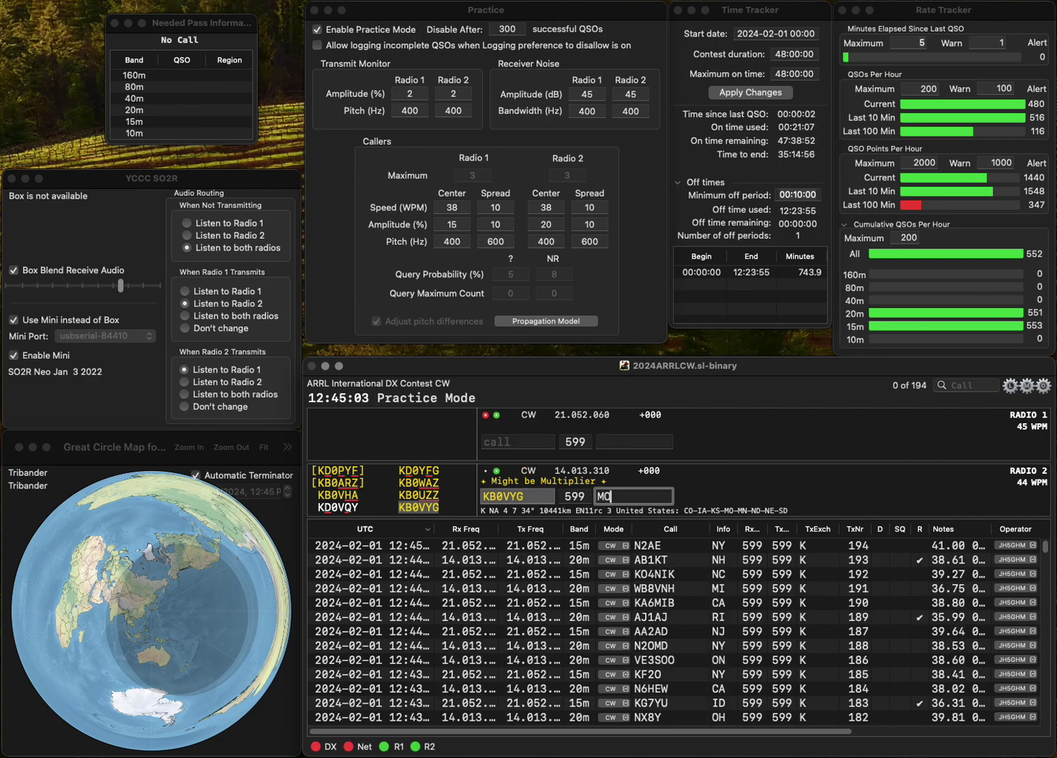
key(Return)
text(KF4RLWA)
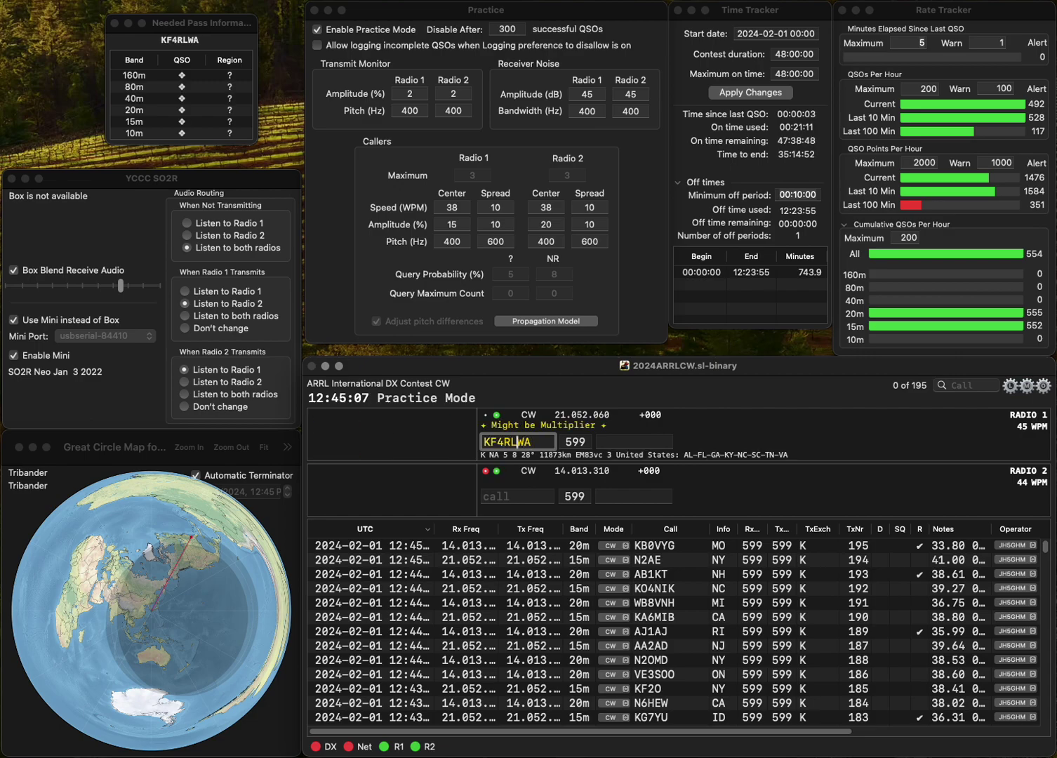
key(BackSpace)
text(F)
key(Delete)
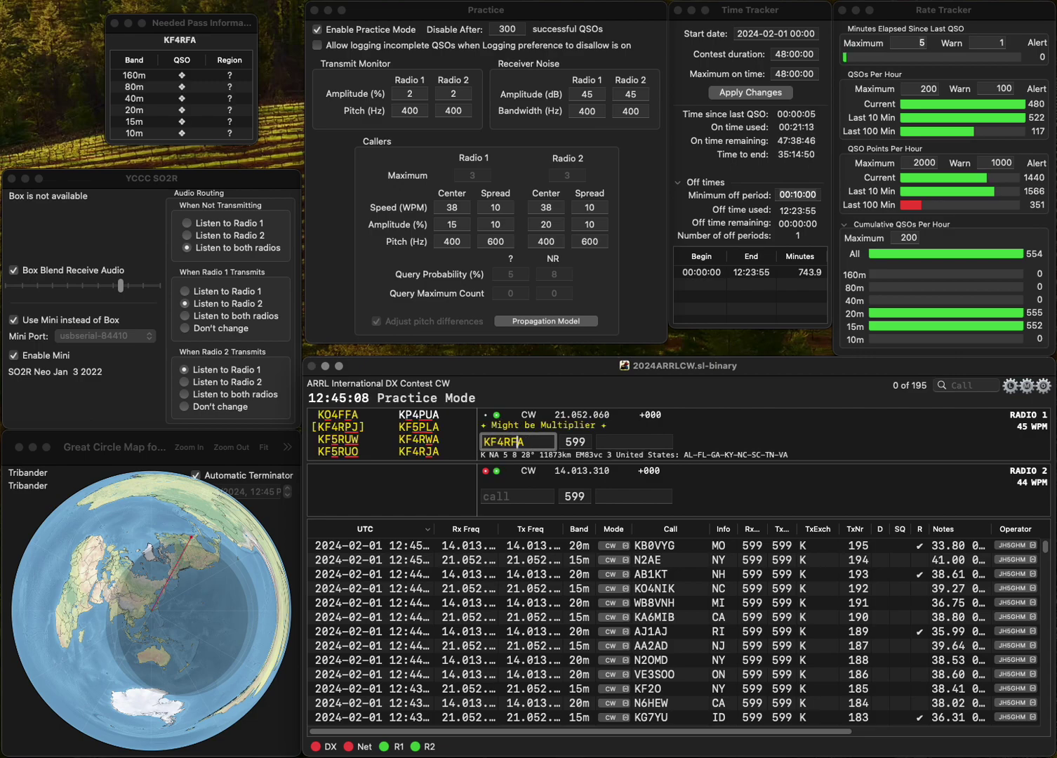
key(Return)
text(K3EPM)
key(Return)
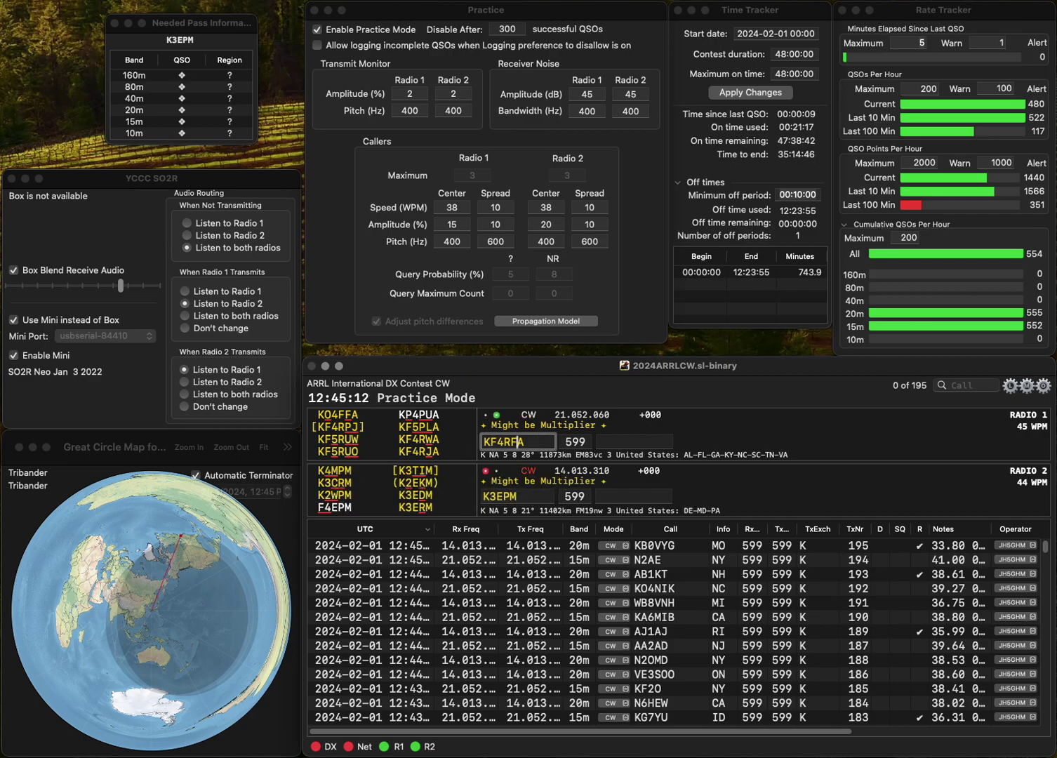
click(510, 442)
key(Delete)
text(W)
key(Return)
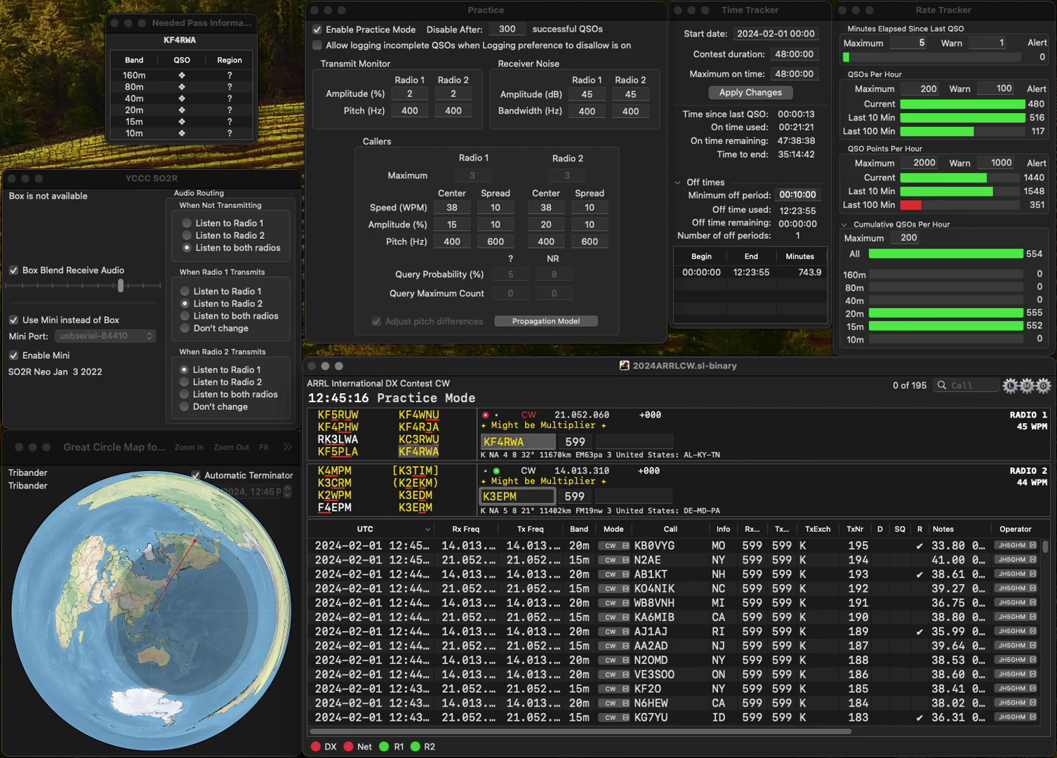
key(Delete)
text(2)
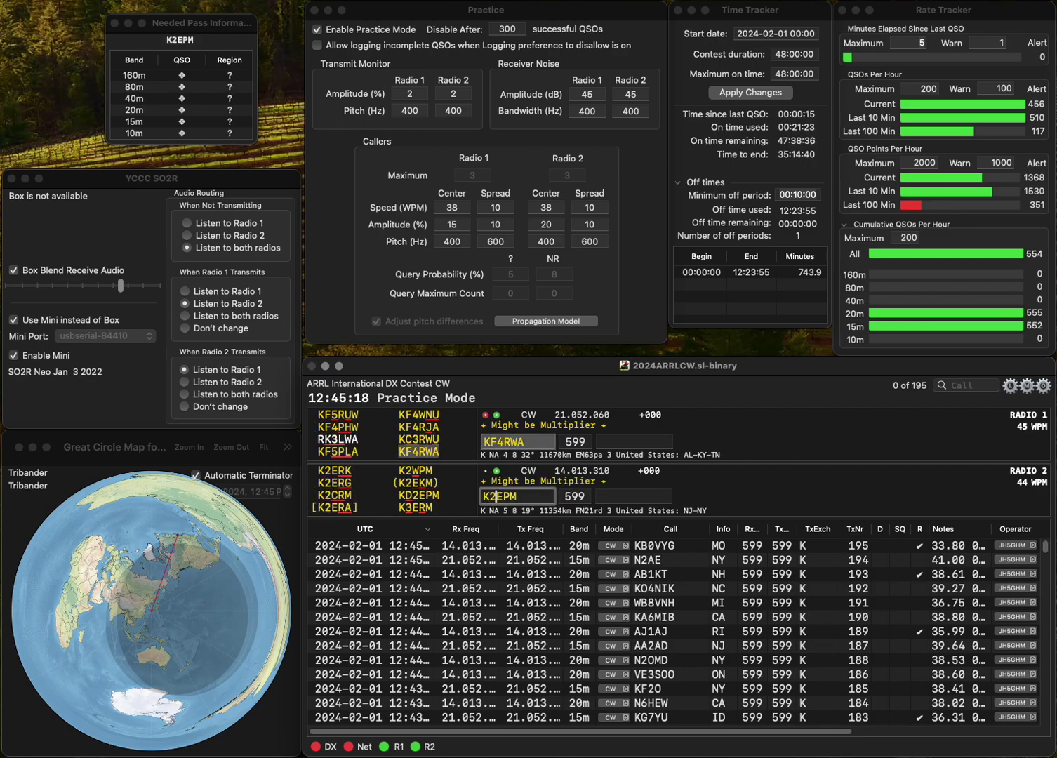
key(Return)
text(AL)
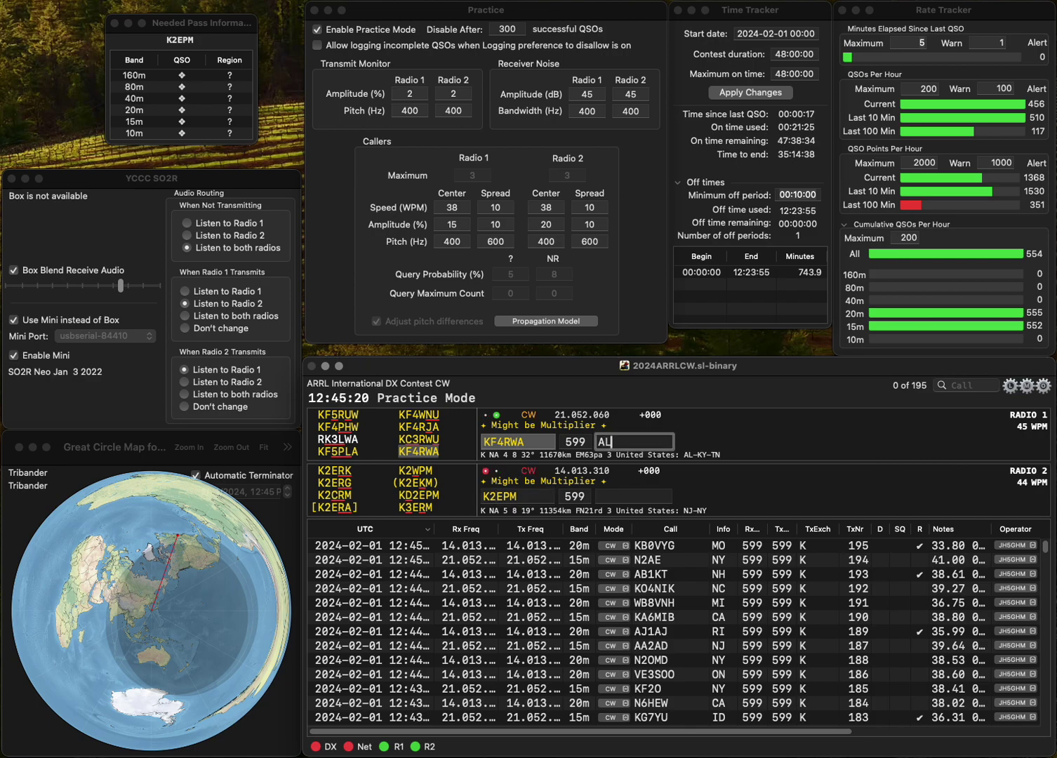
key(Return)
Correct the Radio 2 call to K3ERM and log it with MD.
key(BackSpace)
text(3)
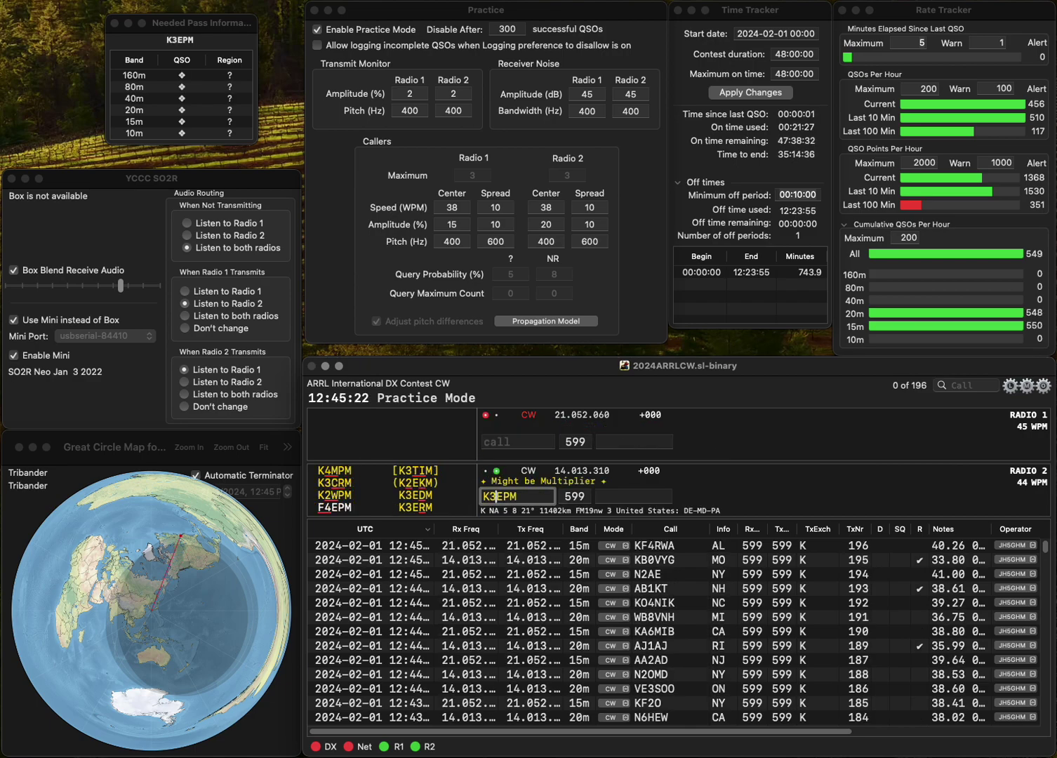
key(Right)
key(Right)
key(BackSpace)
text(R)
key(Return)
text(K)
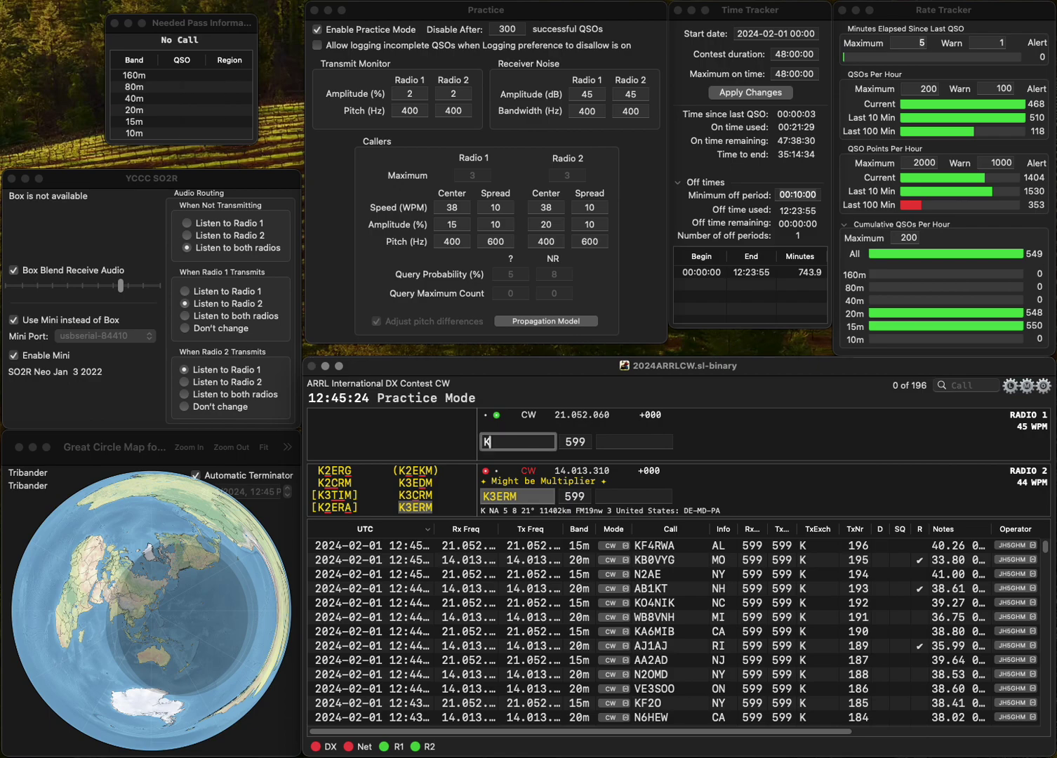
text(2)
key(Return)
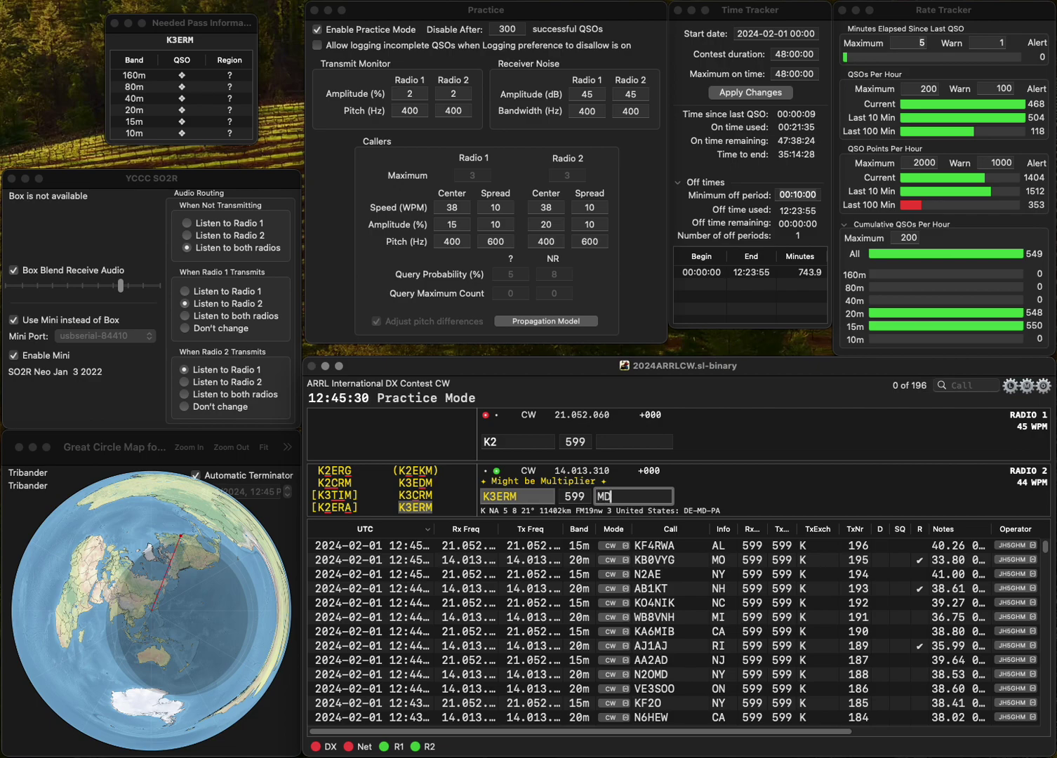
key(Return)
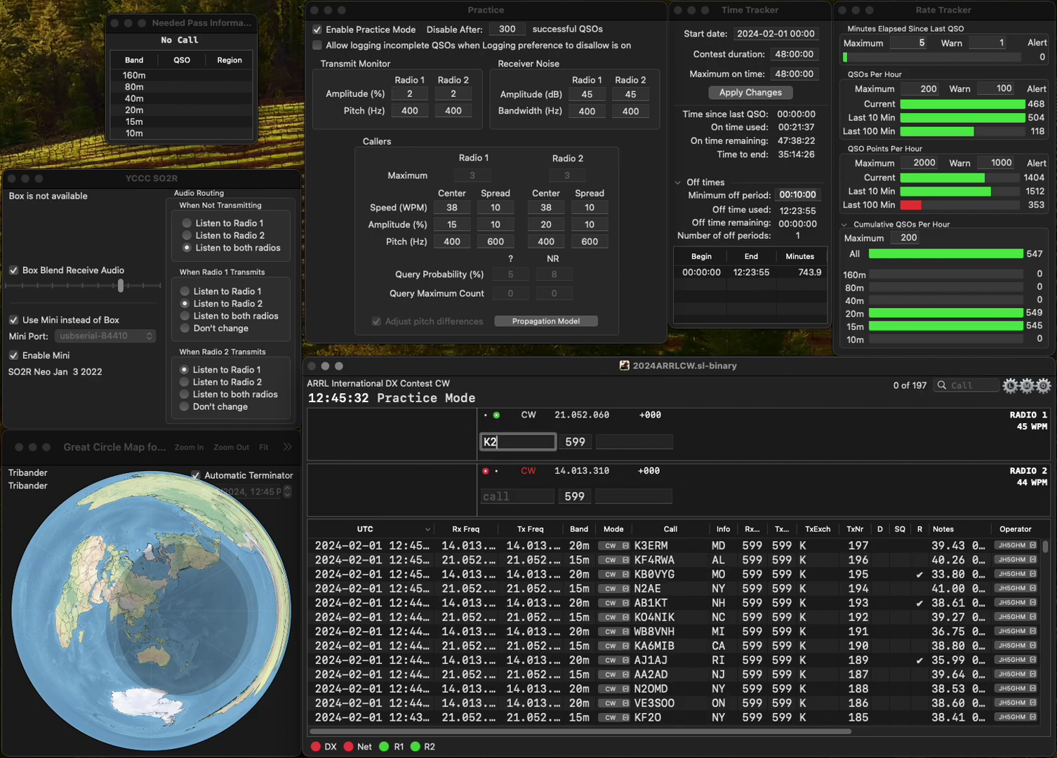
text(PS)
key(Return)
text(VA3PDC)
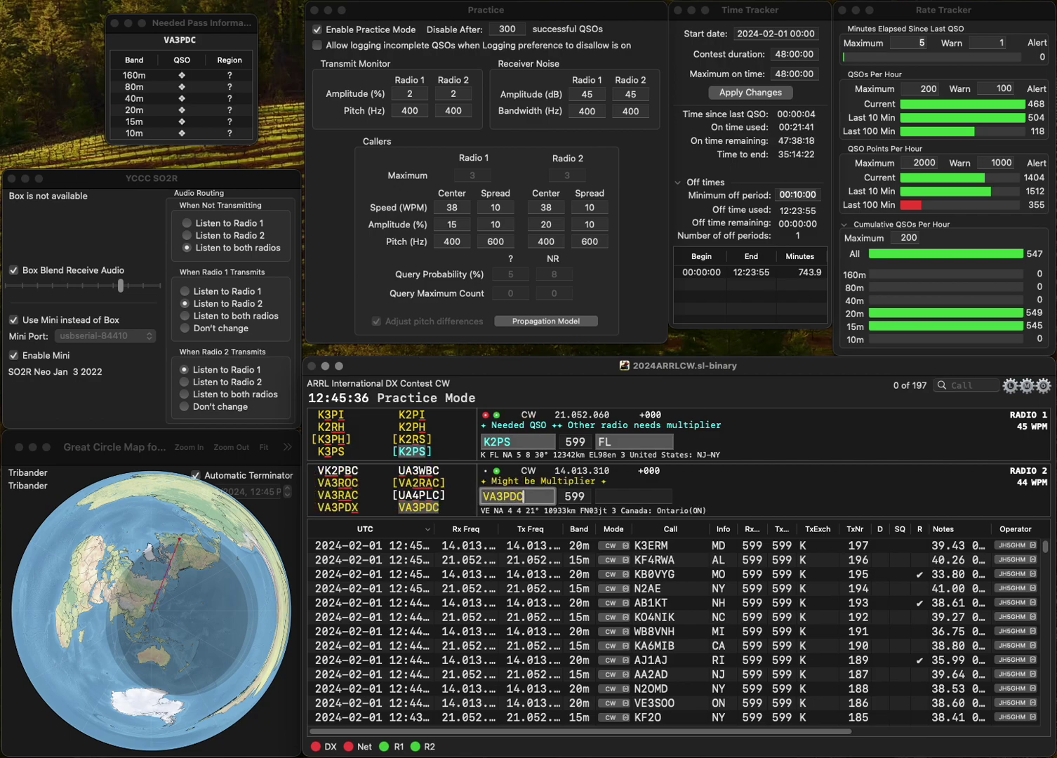
key(Return)
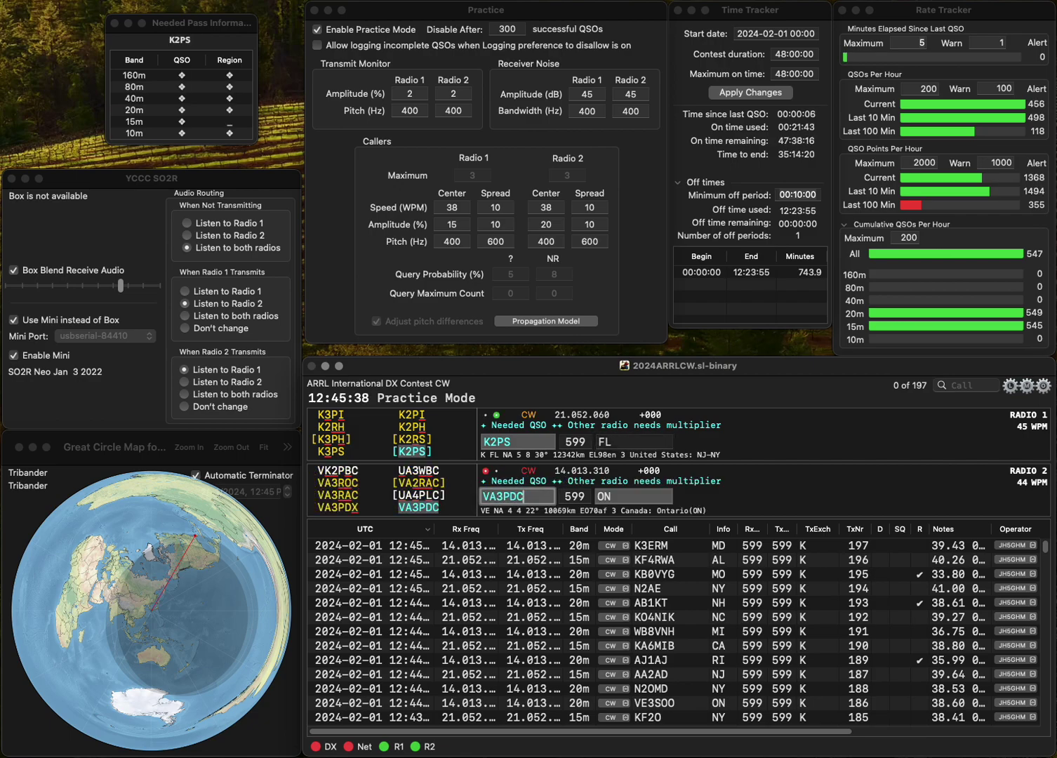
key(Tab)
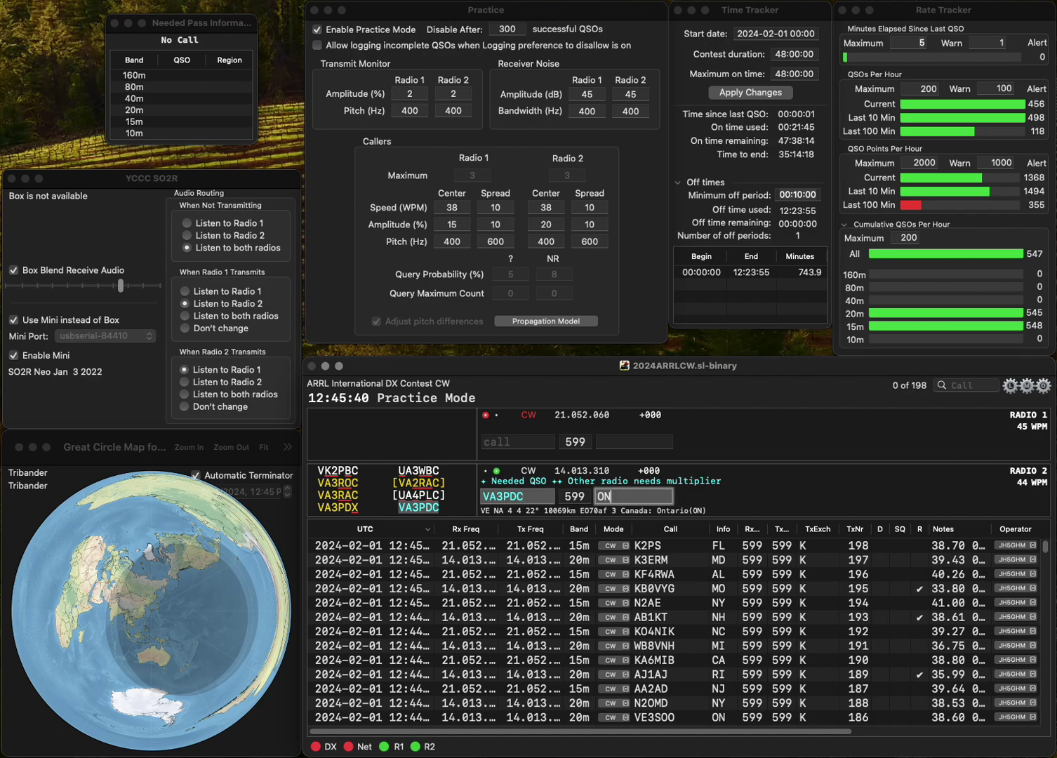
key(Return)
text(N9EZ)
key(Return)
text(N6YG)
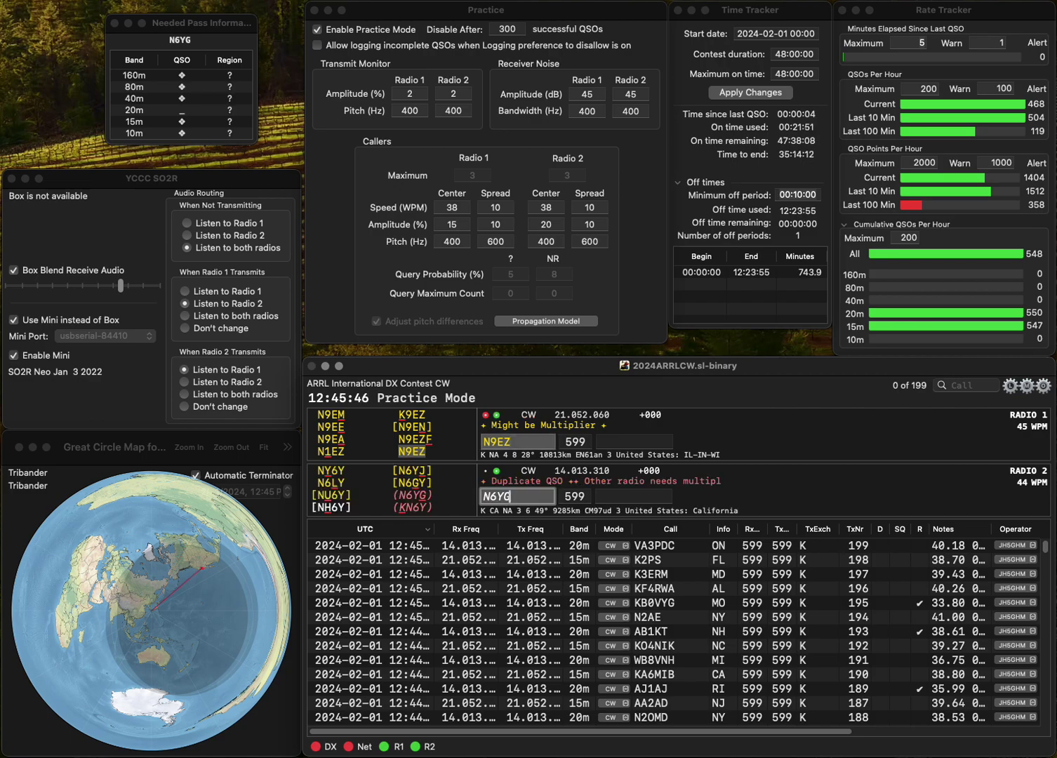
key(Return)
text(WI)
key(Return)
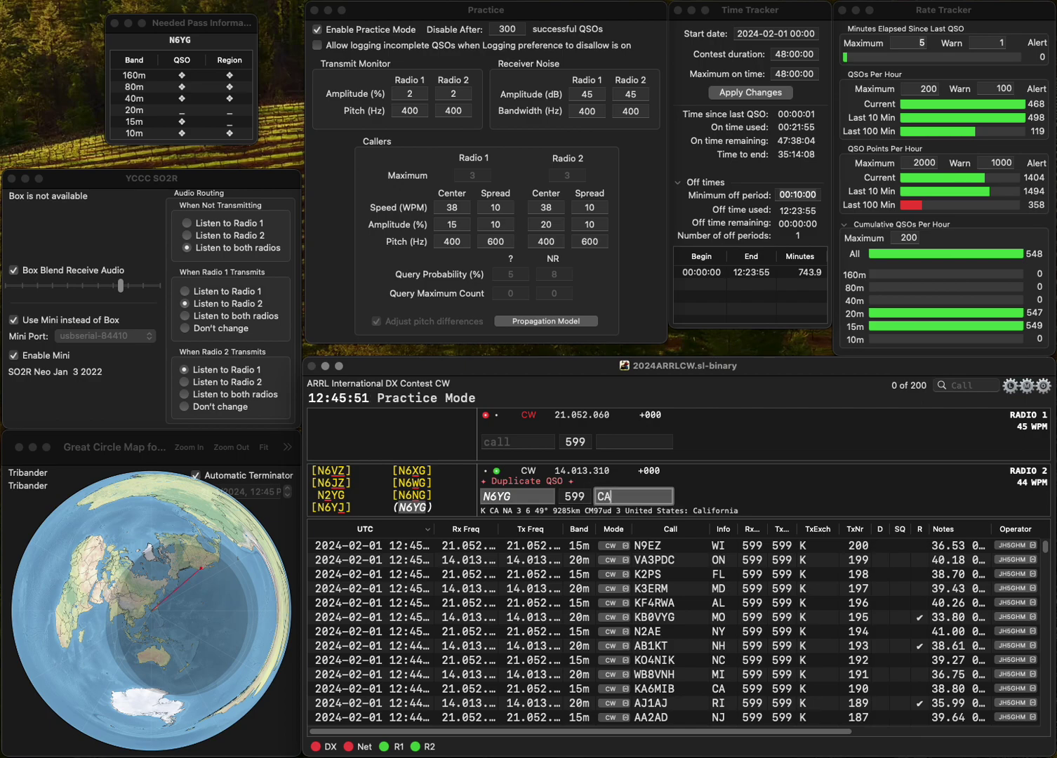
key(Return)
text(KG7CL)
key(Return)
text(W1VKE)
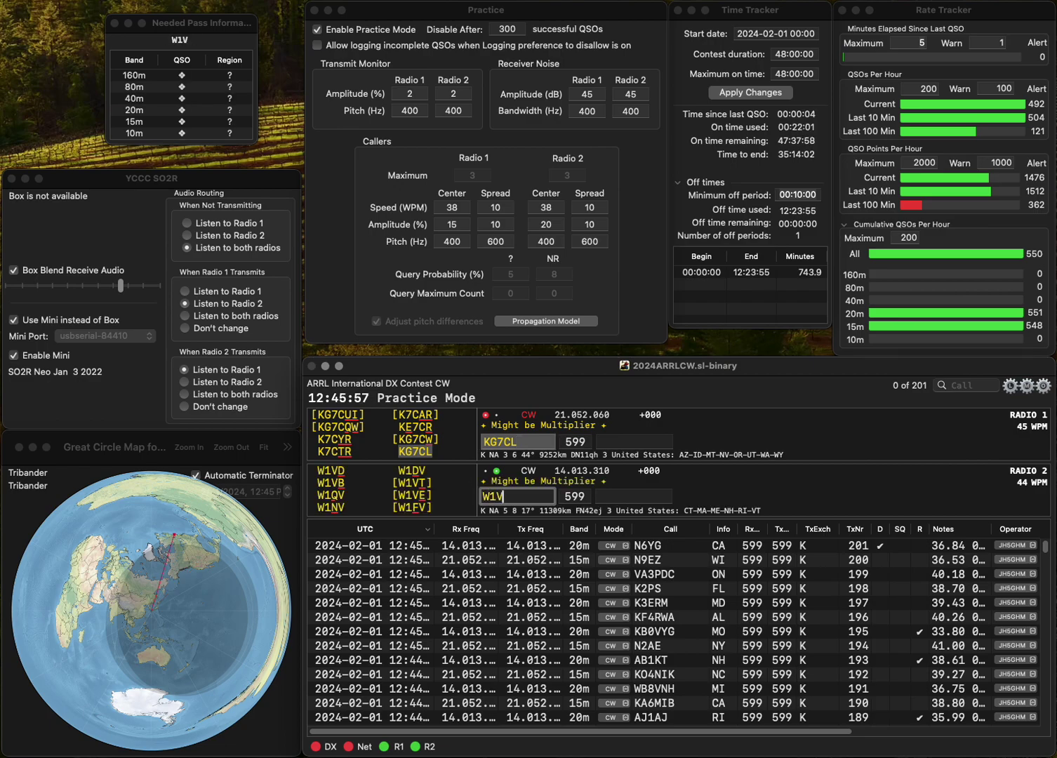
key(Return)
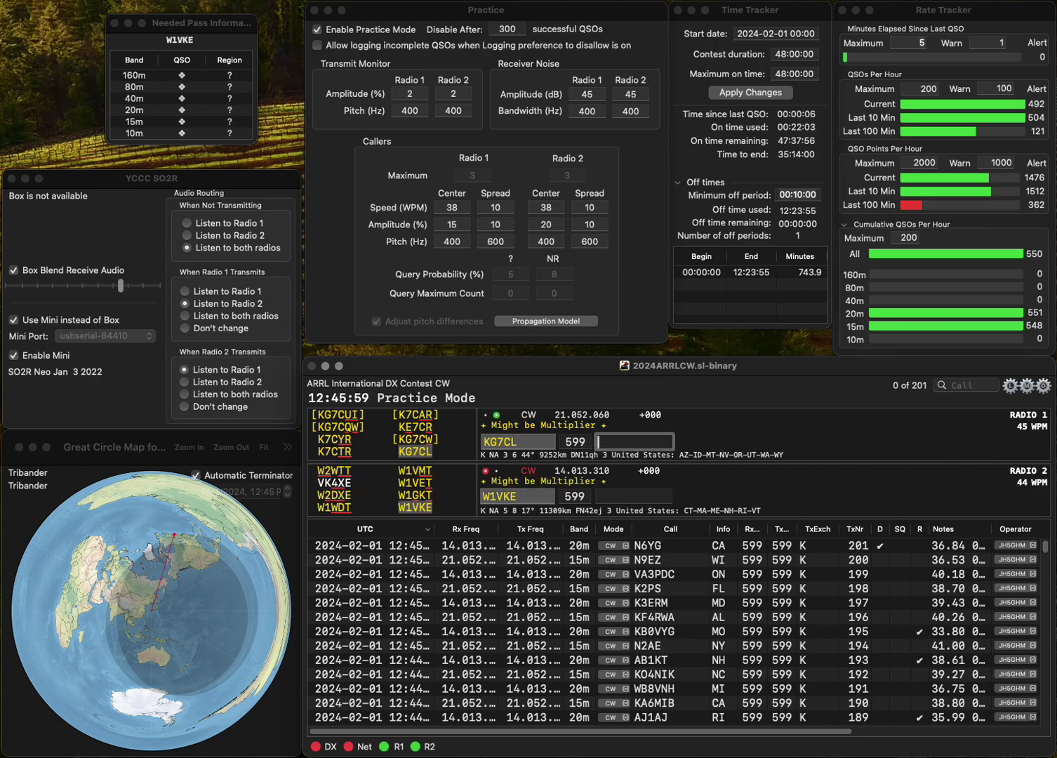
key(Return)
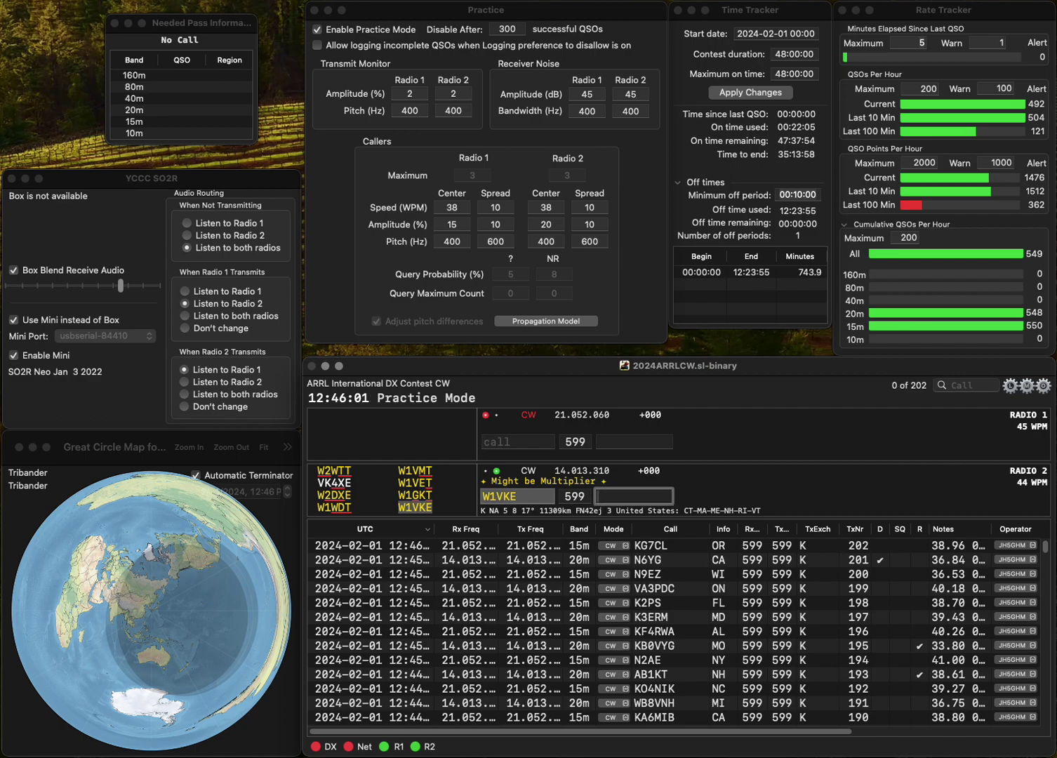
key(Return)
text(WFA40)
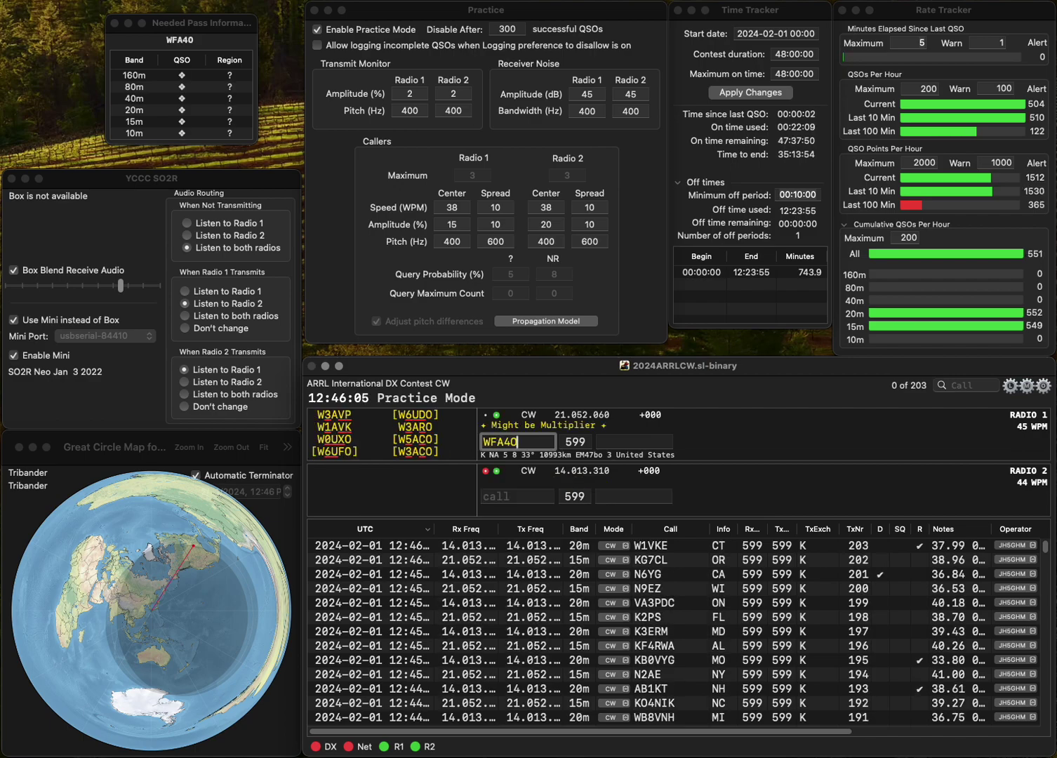
key(Home)
key(Delete)
key(BackSpace)
key(Right)
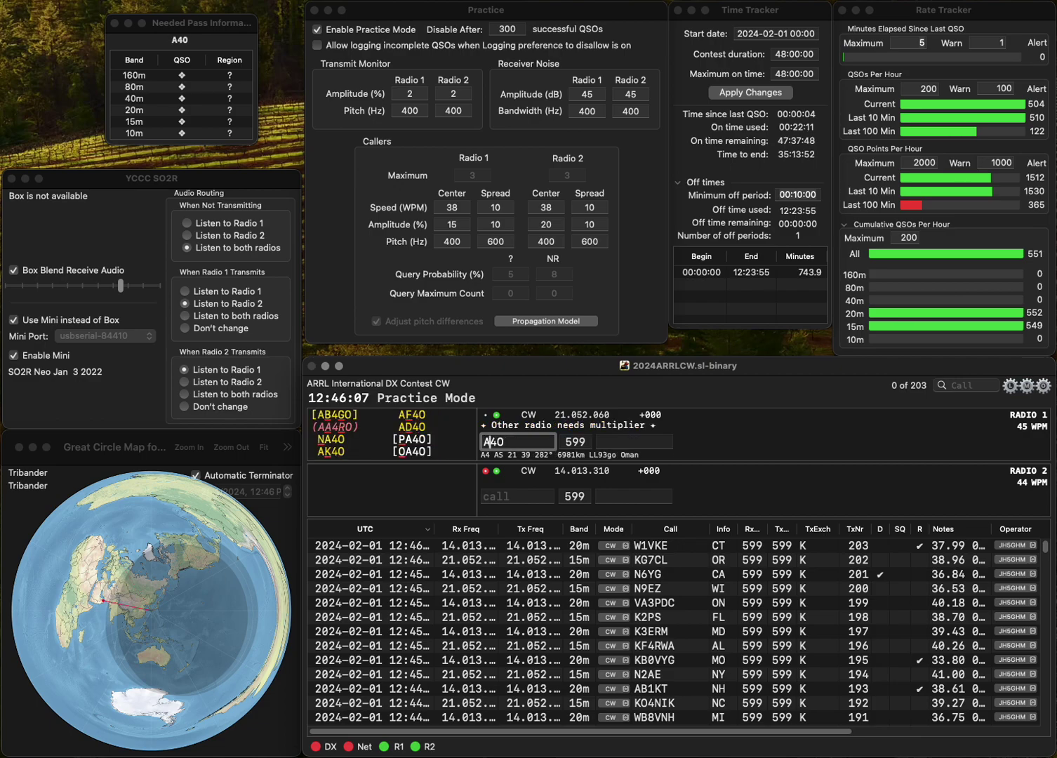
text(F)
key(Return)
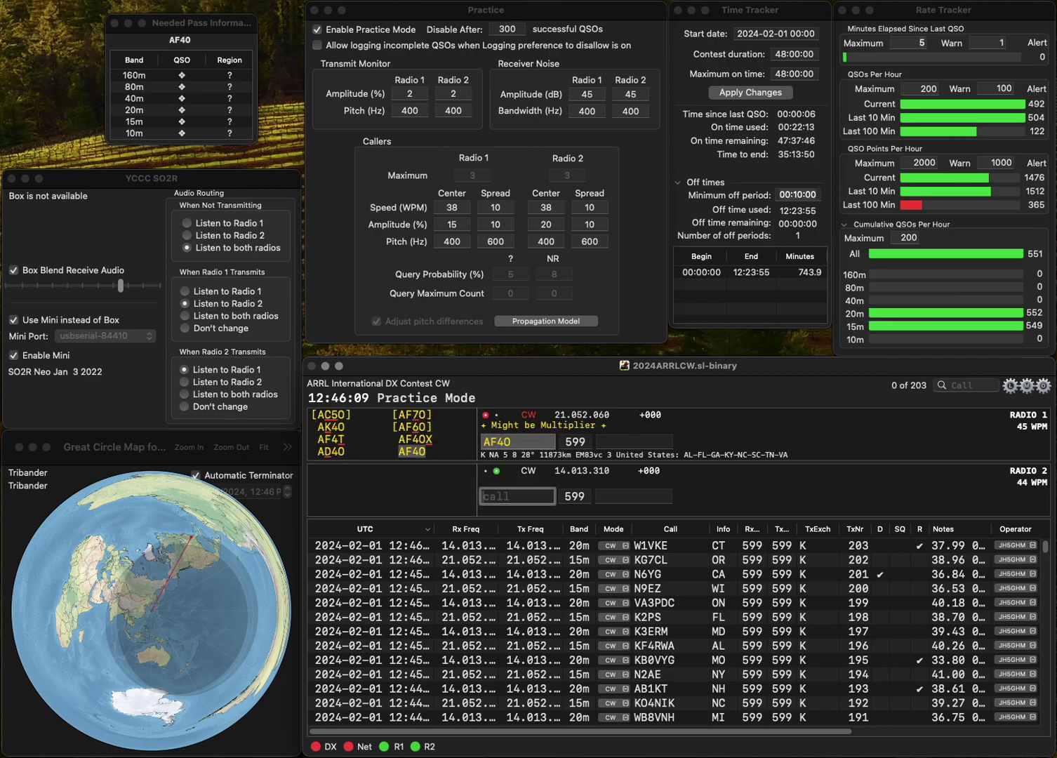
Send WR6K on Radio 2 and log AF4O with NC.
text(WR6K)
key(Return)
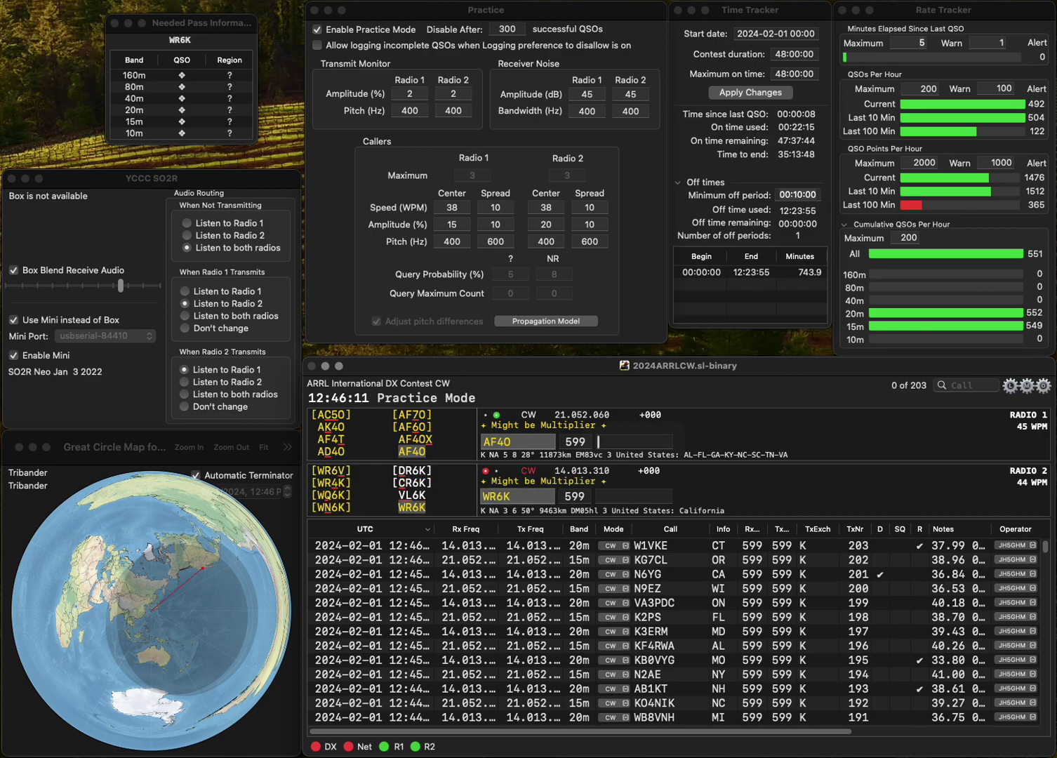
text(Q)
key(BackSpace)
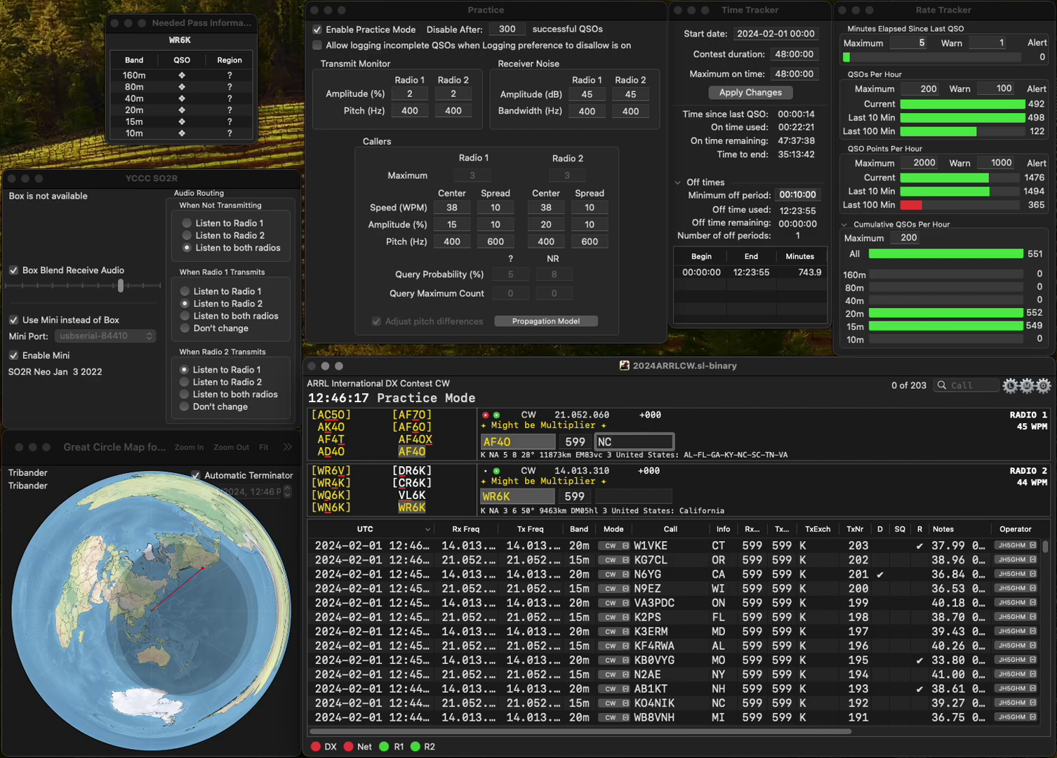
key(grave)
key(Return)
key(grave)
key(Return)
key(grave)
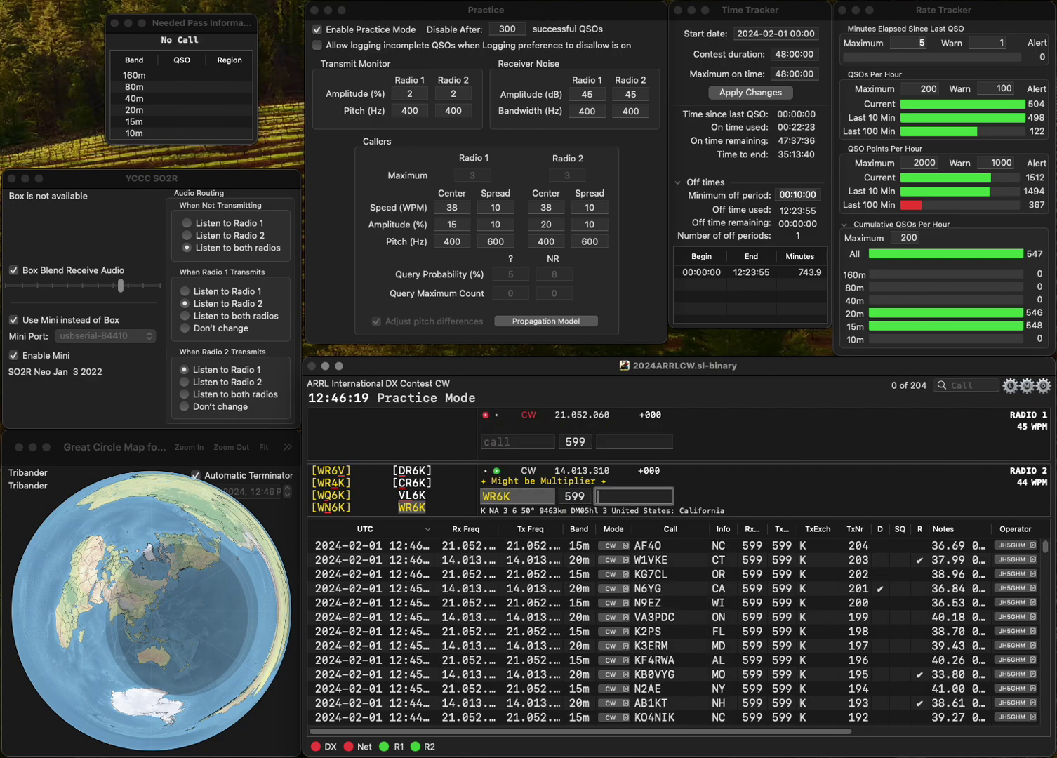
key(Return)
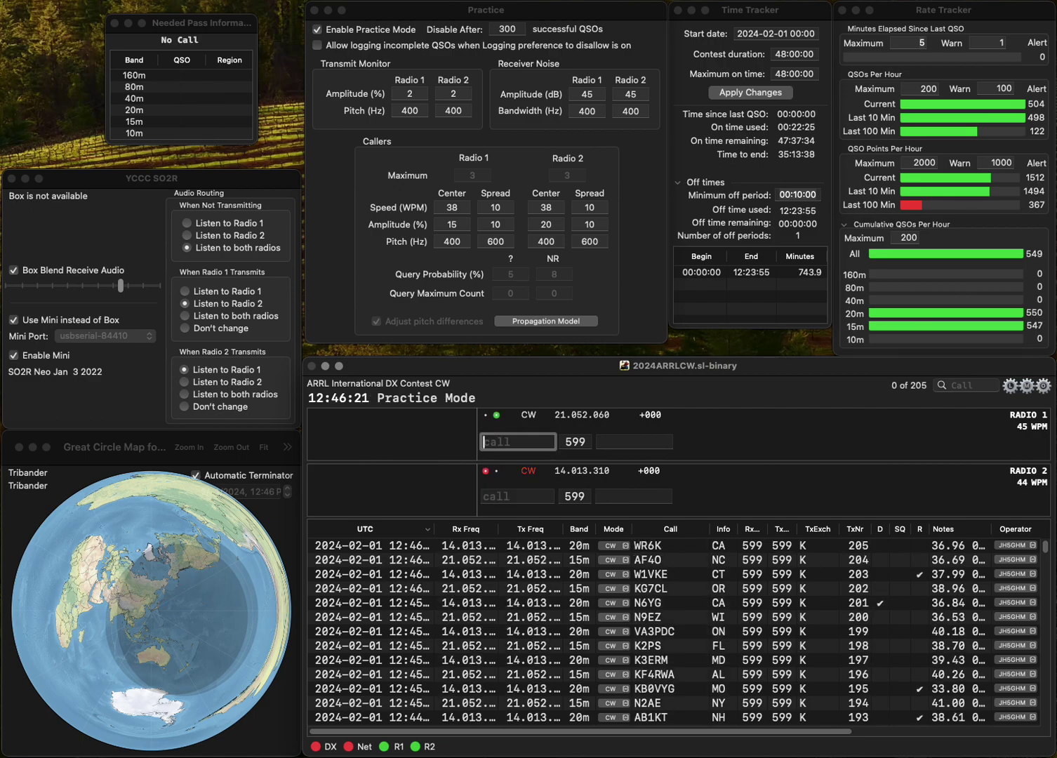
text(W0LL)
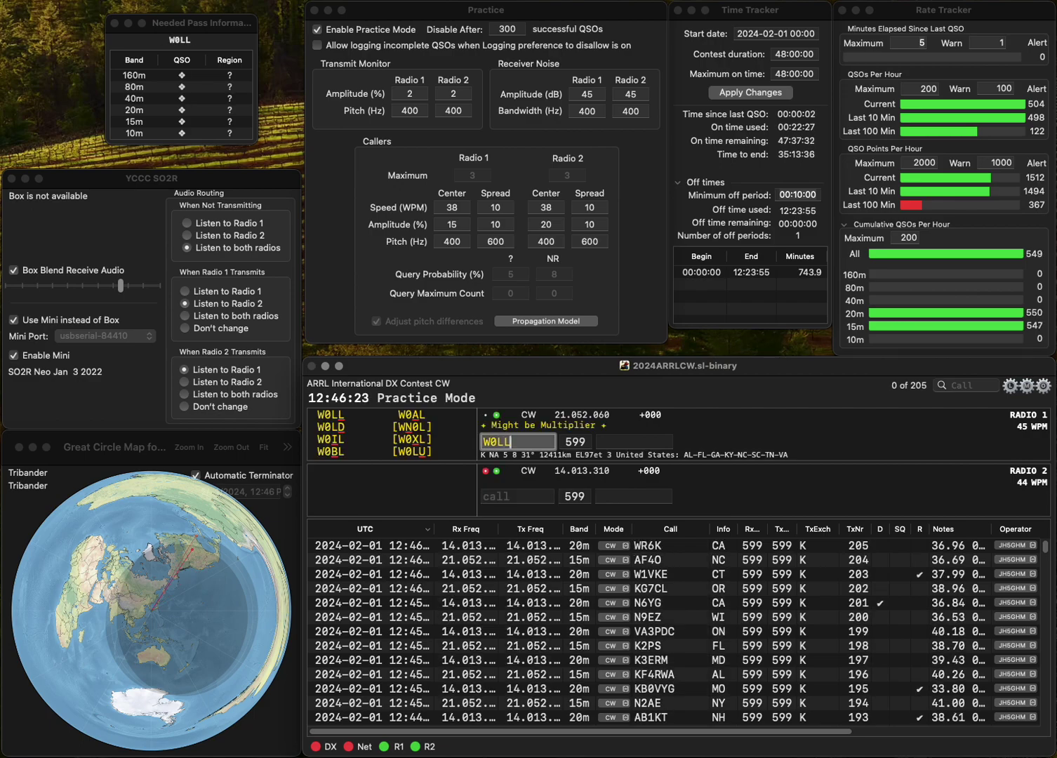
key(Return)
text(W9)
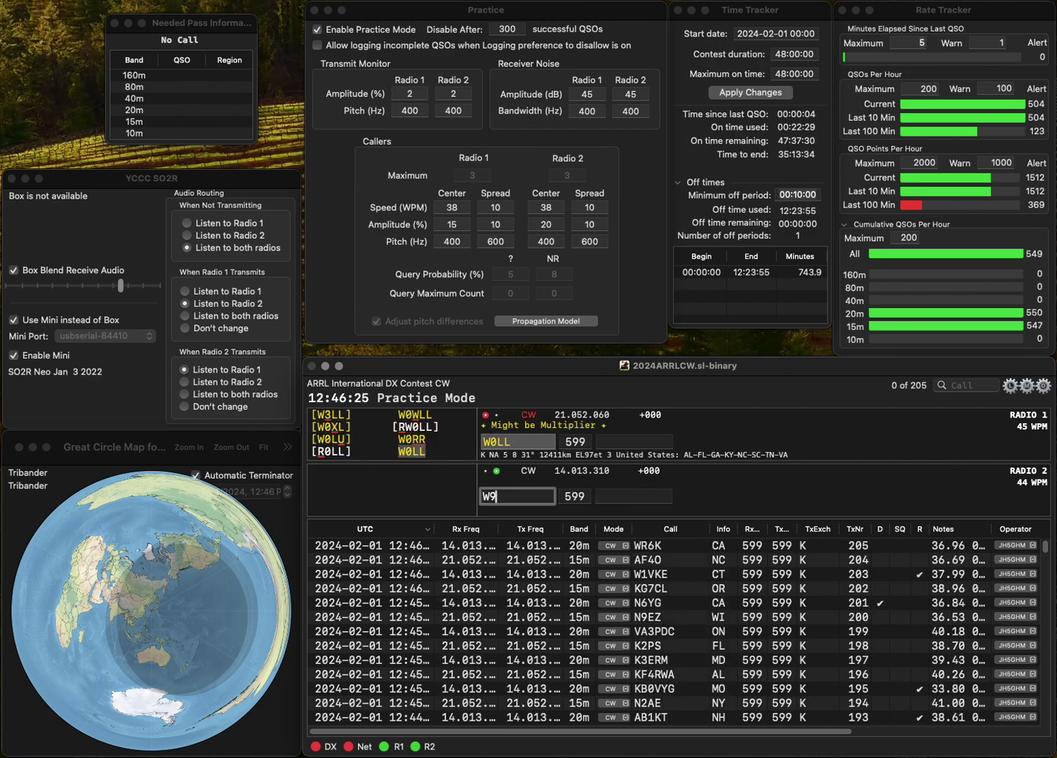
text(XS)
key(Return)
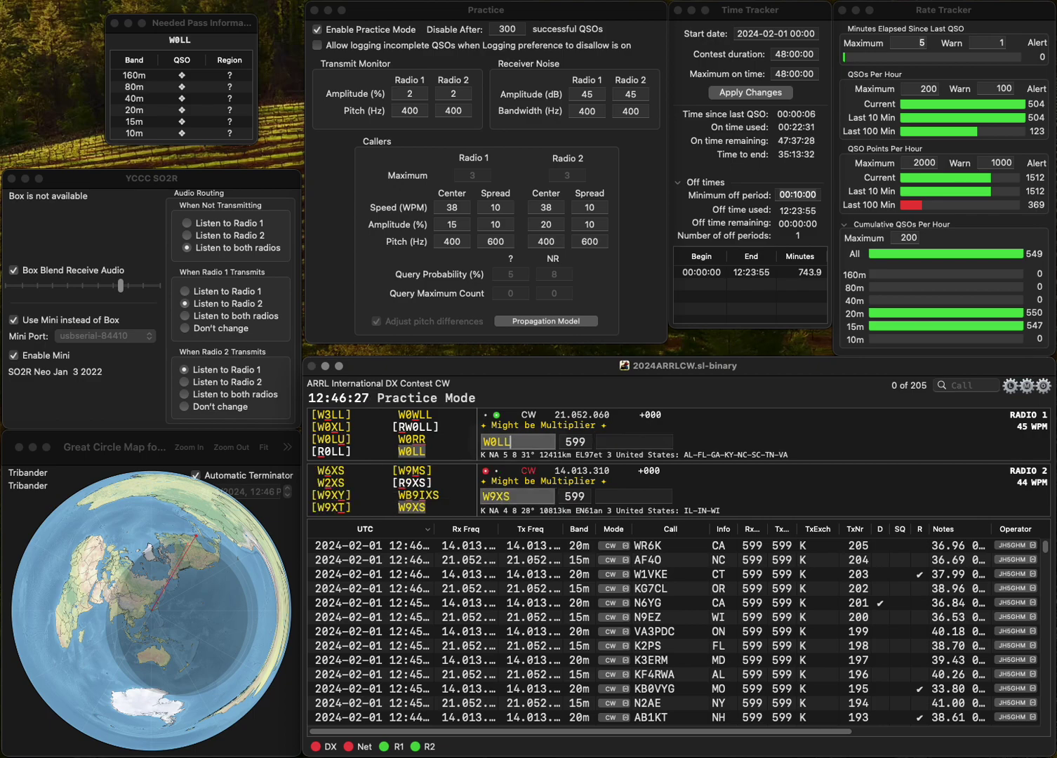
key(Return)
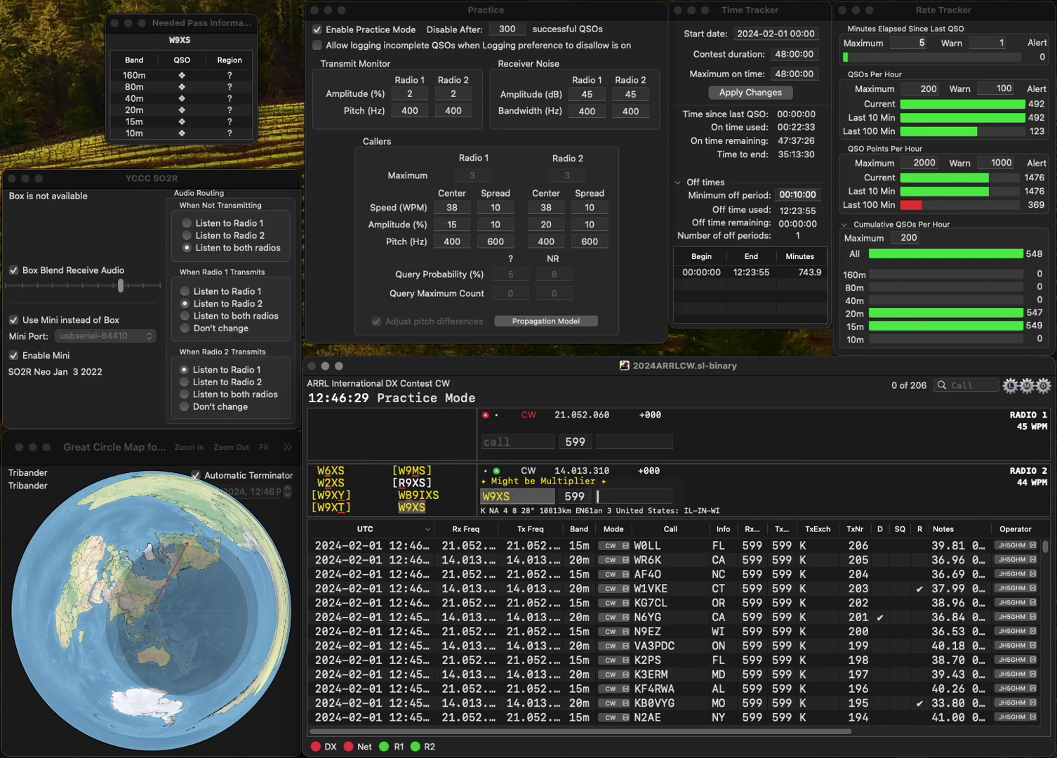
key(Return)
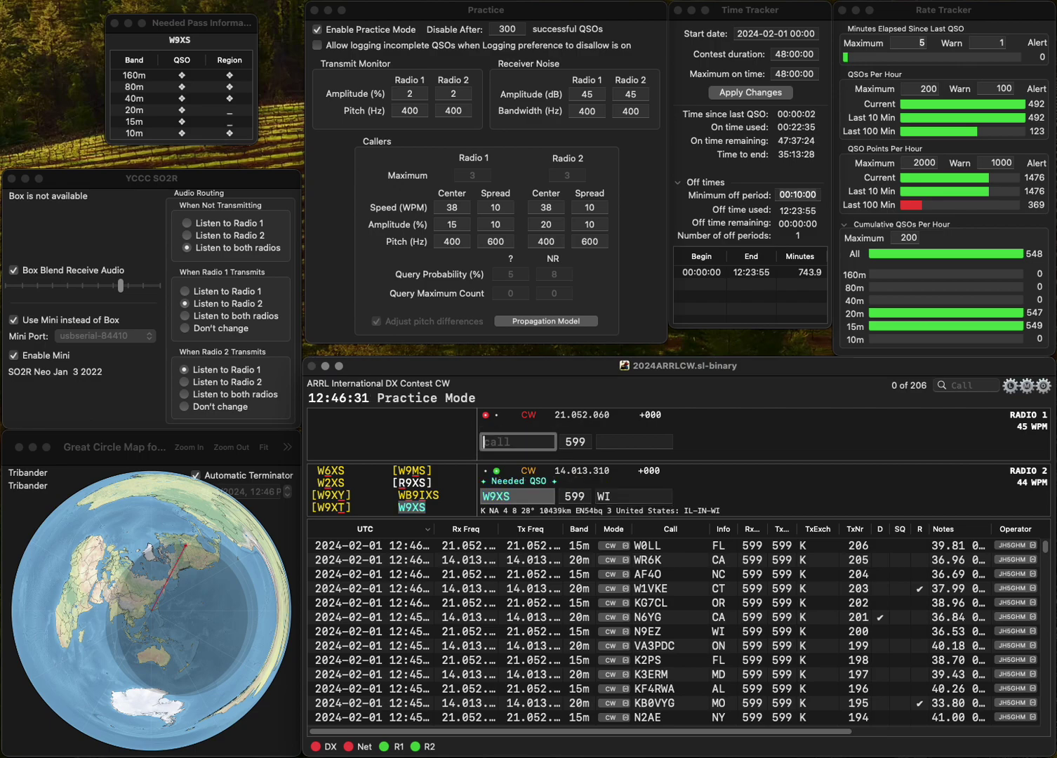
Correct the mistyped WA7PM to AI7PM on radio 1.
text(WA7PM)
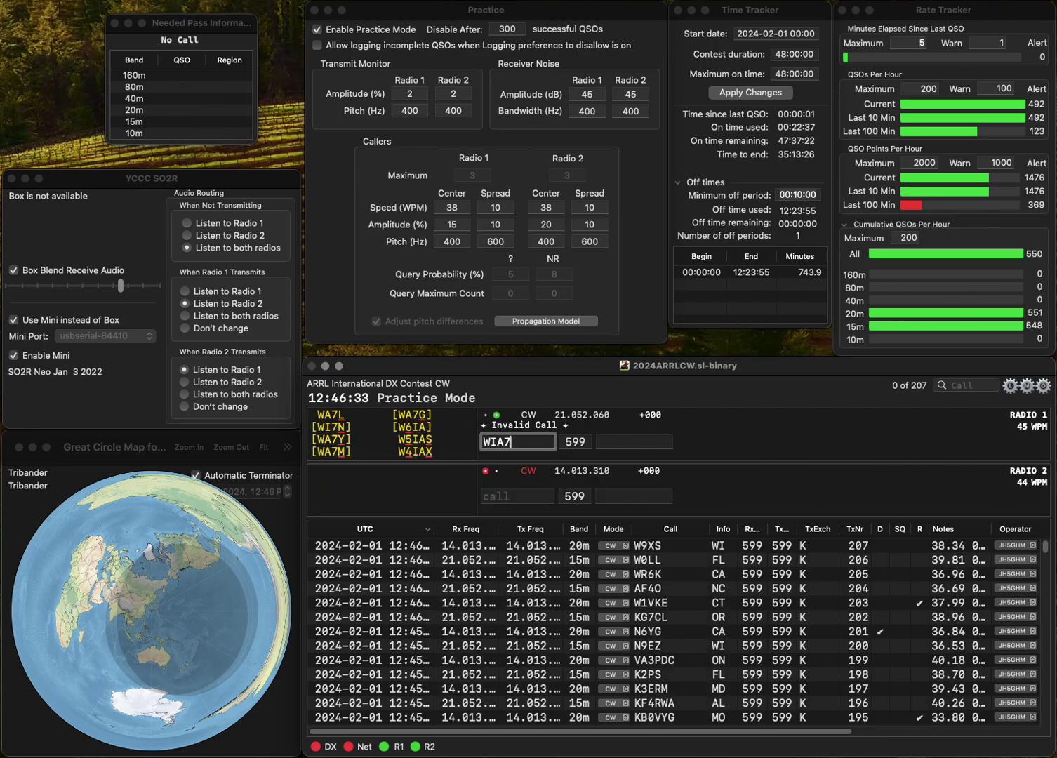
key(BackSpace)
key(Right)
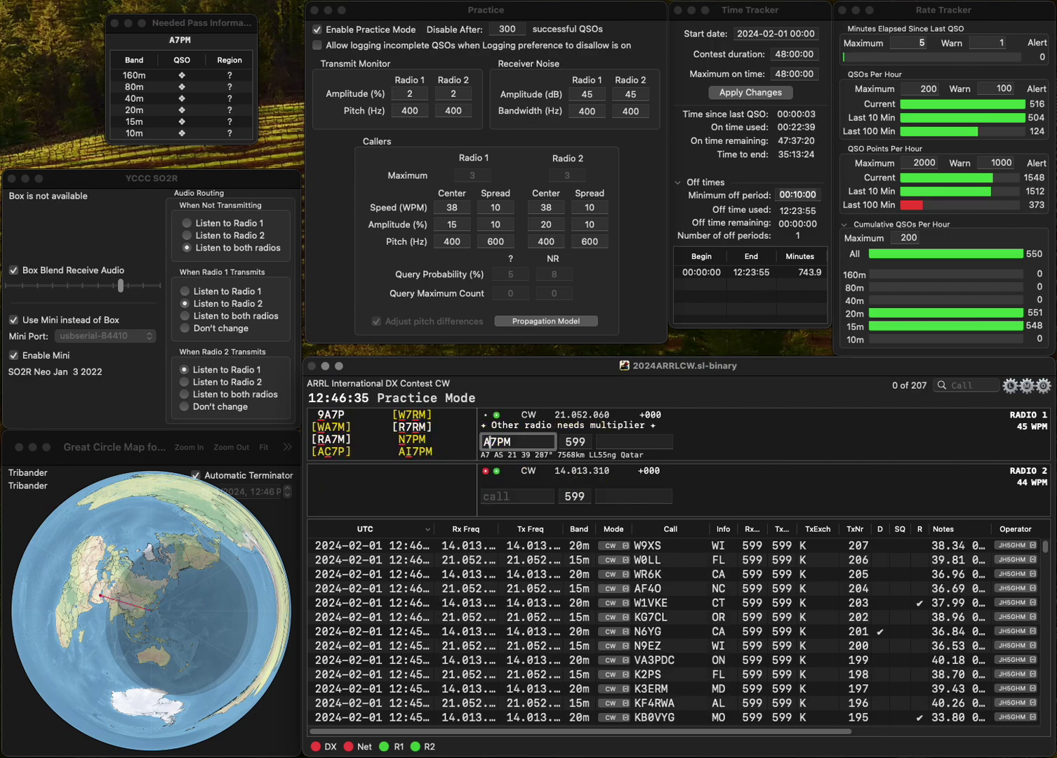
text(I)
key(Return)
text(K)
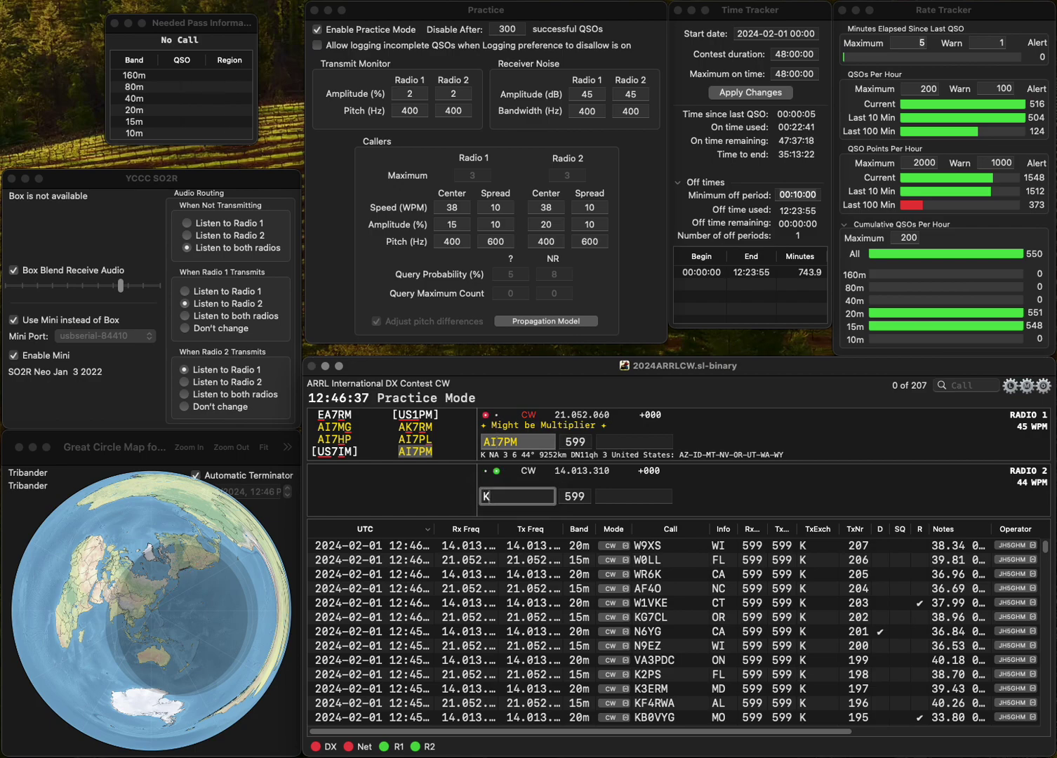
text(5ACO)
key(Return)
key(Tab)
text(WY)
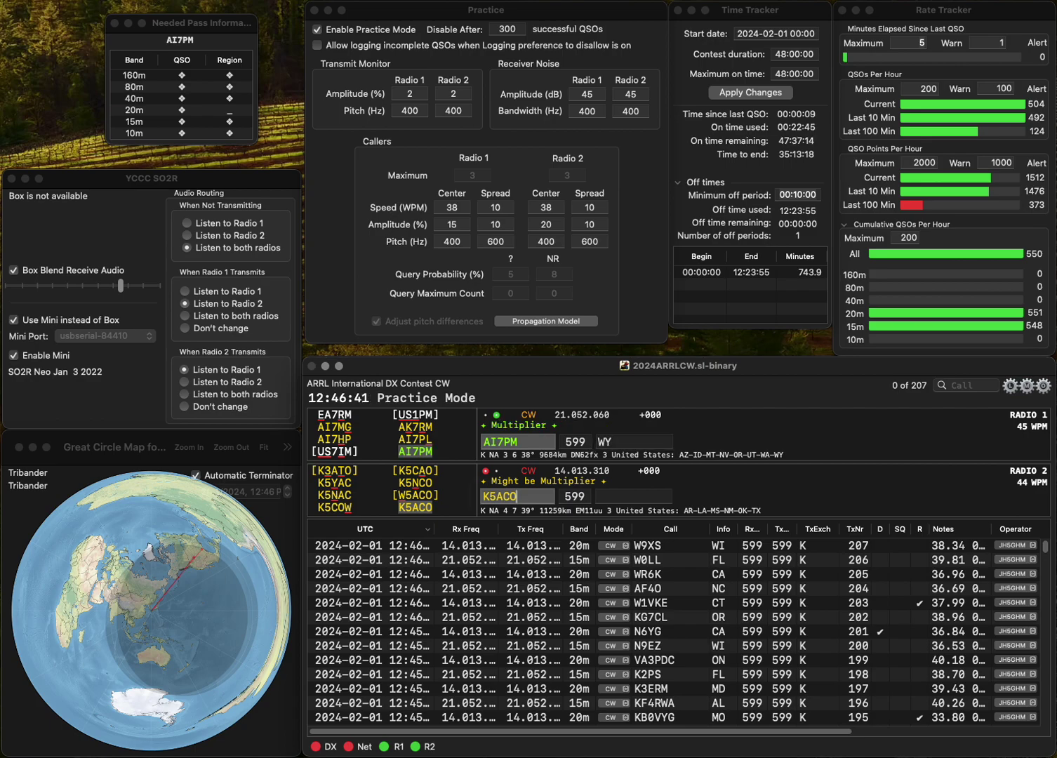
key(Return)
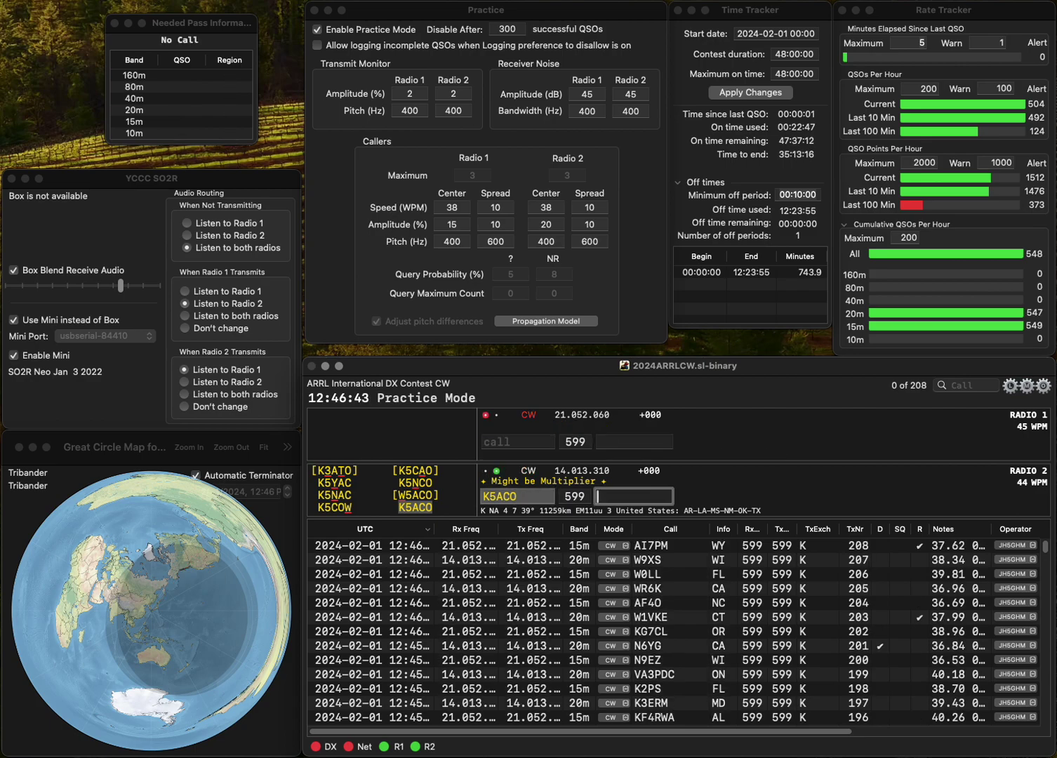
text(MS)
key(Return)
text(W4ZZK)
key(Return)
text(KW4DX)
key(Return)
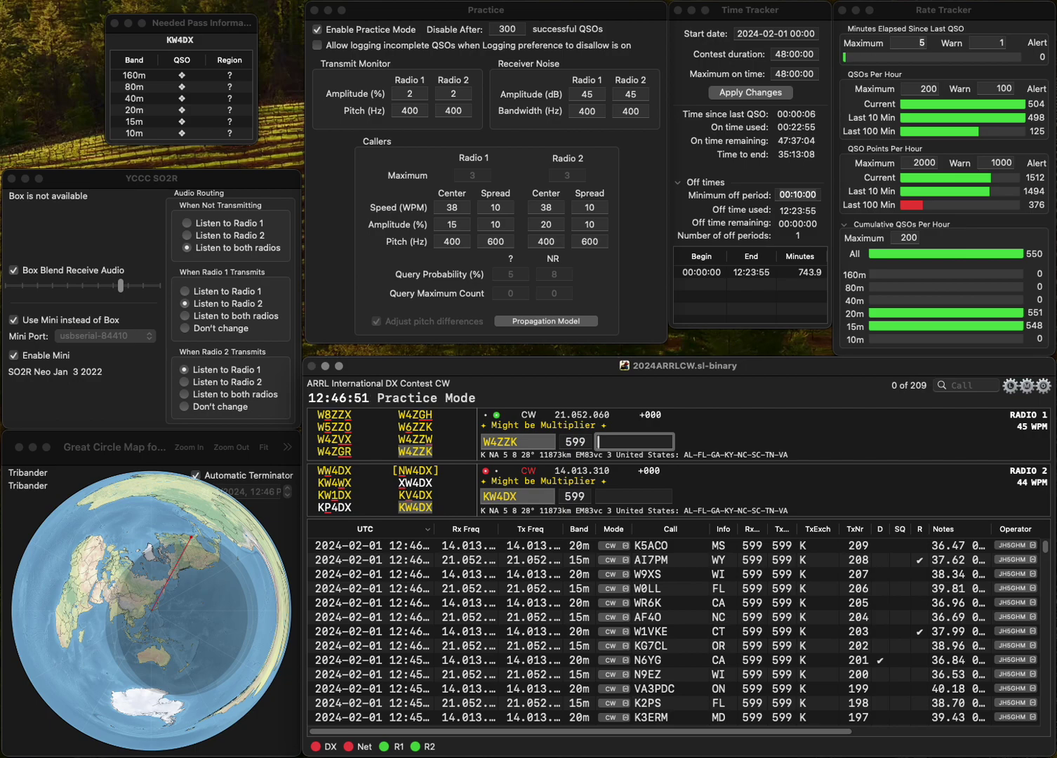
key(Return)
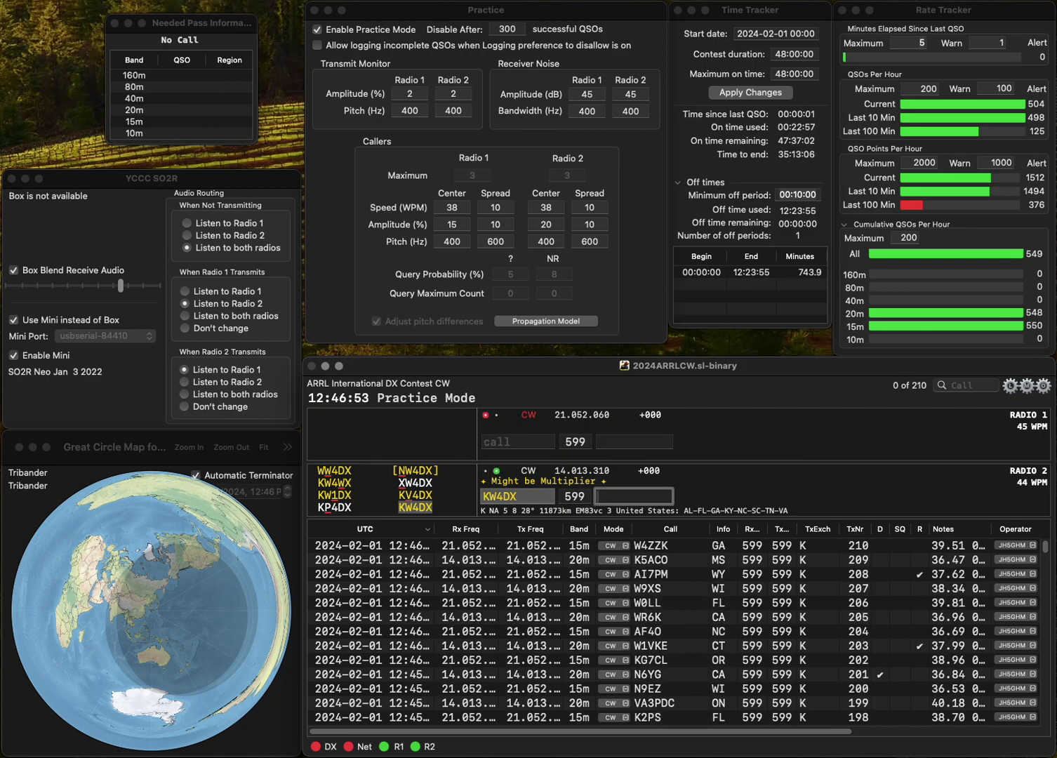
text(GA)
key(Return)
text(VA7VJ)
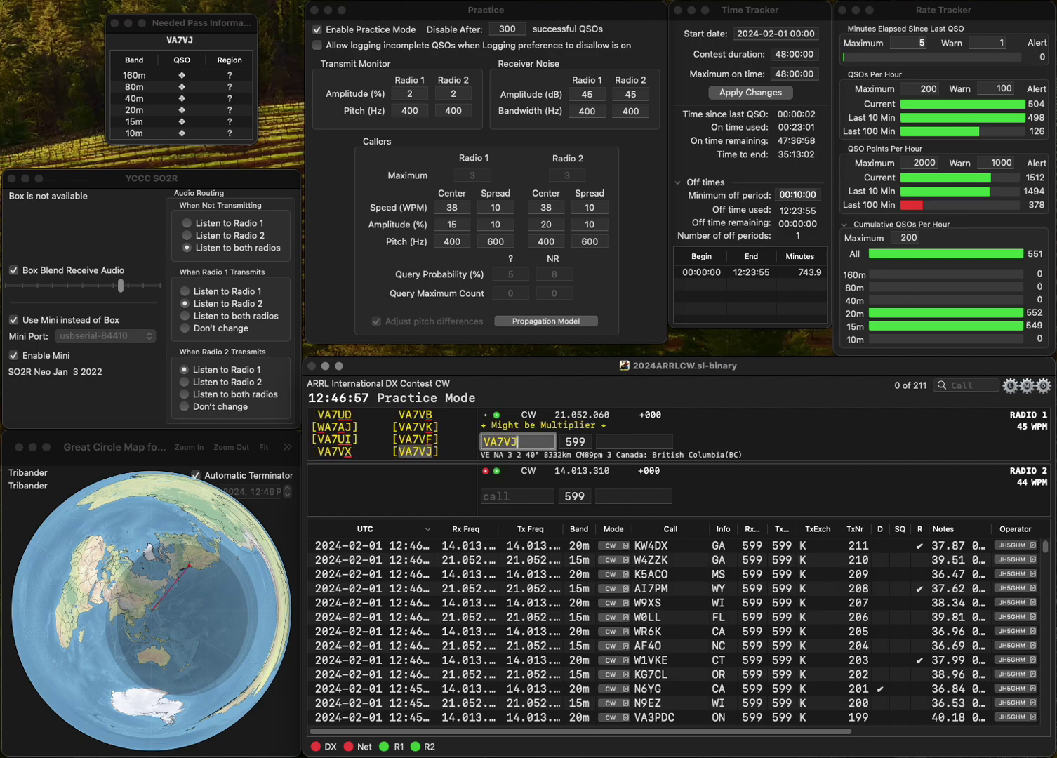
key(Return)
text(NK2PEH)
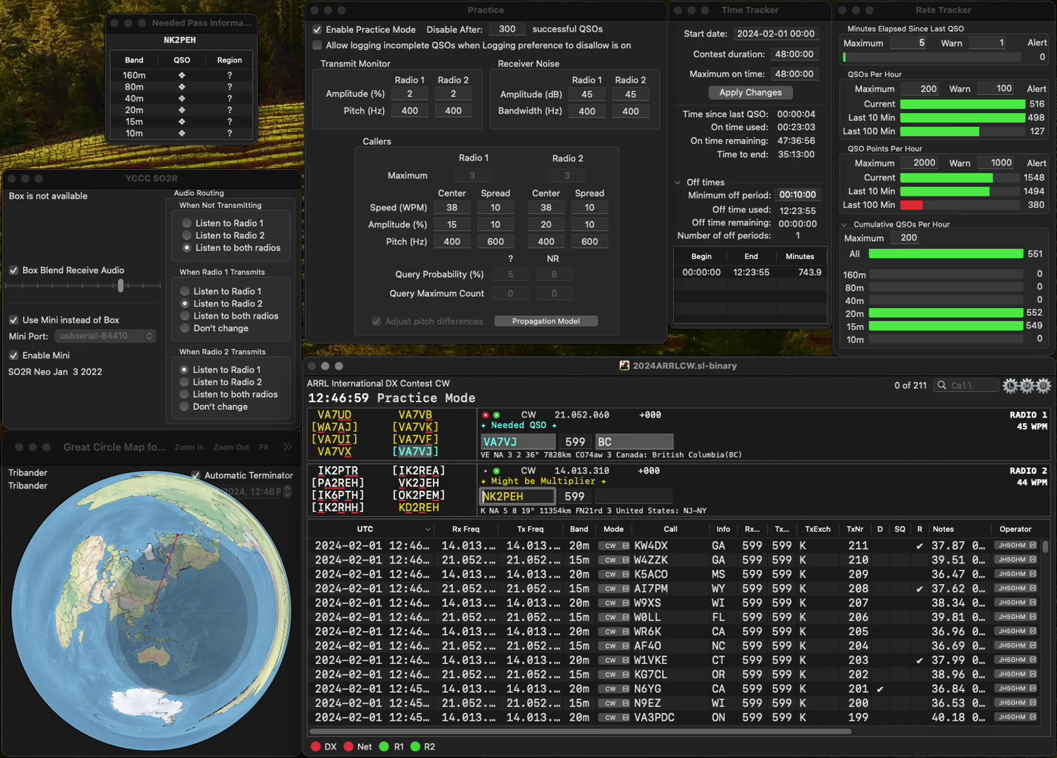
key(Delete)
key(BackSpace)
text(S)
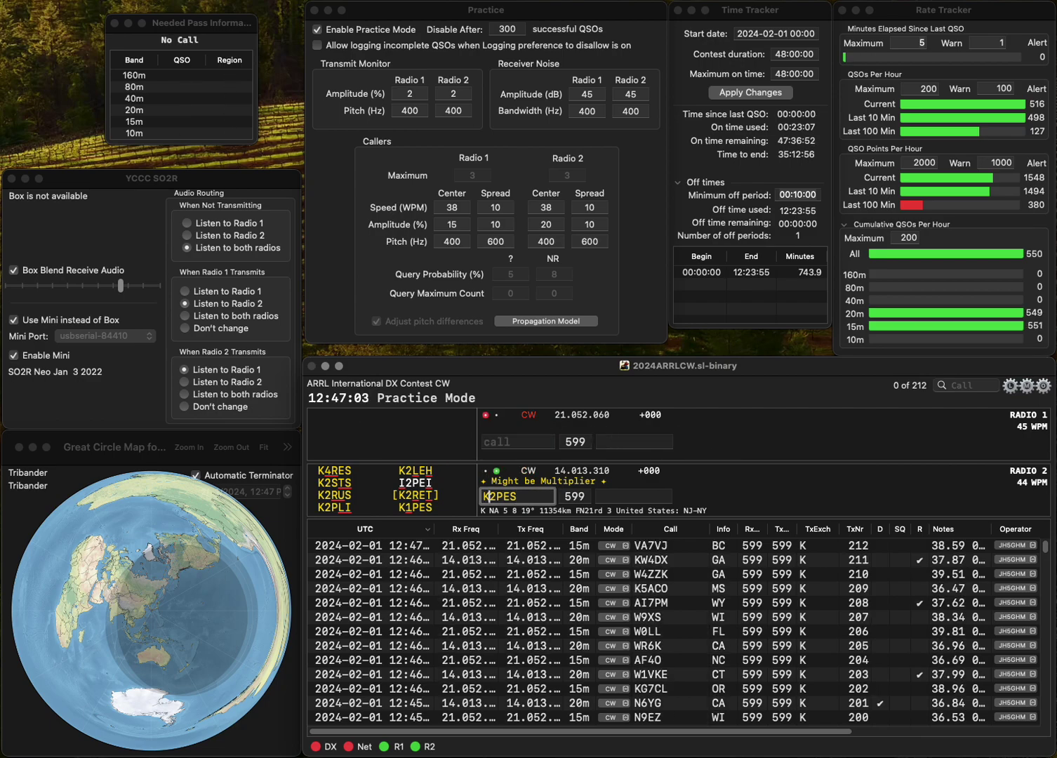
key(Right)
key(Delete)
text(L)
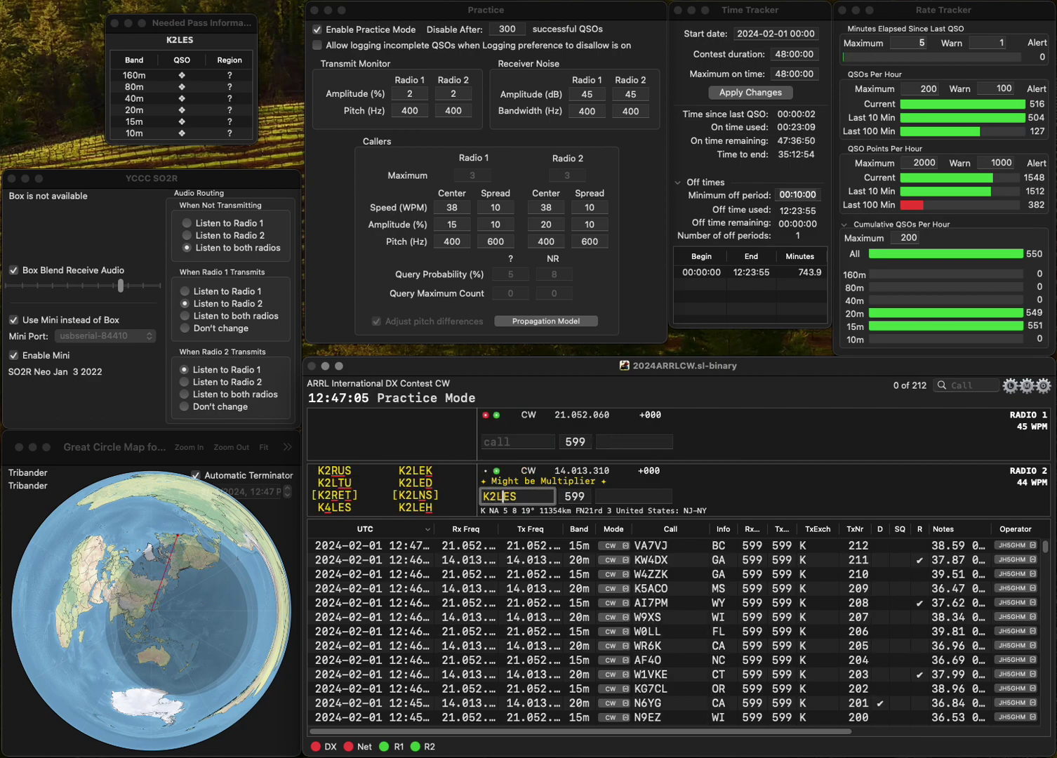
key(Right)
key(Right)
key(BackSpace)
text(H)
key(Return)
text(AE4)
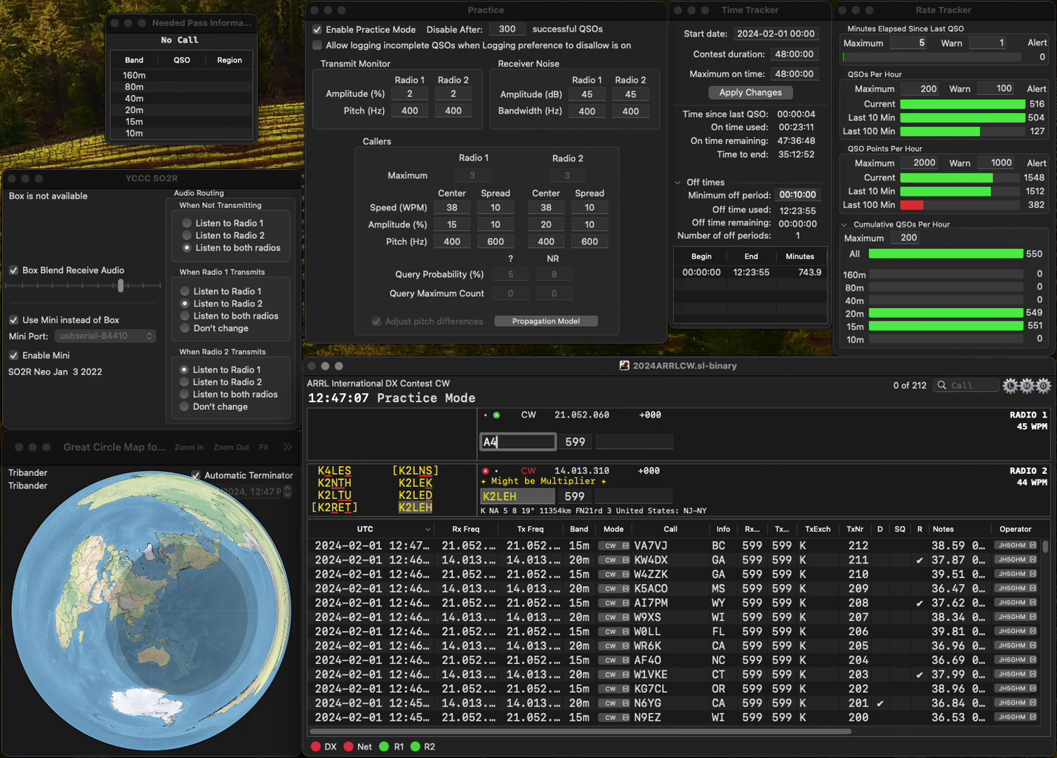
text(NL)
key(Left)
key(Left)
key(Left)
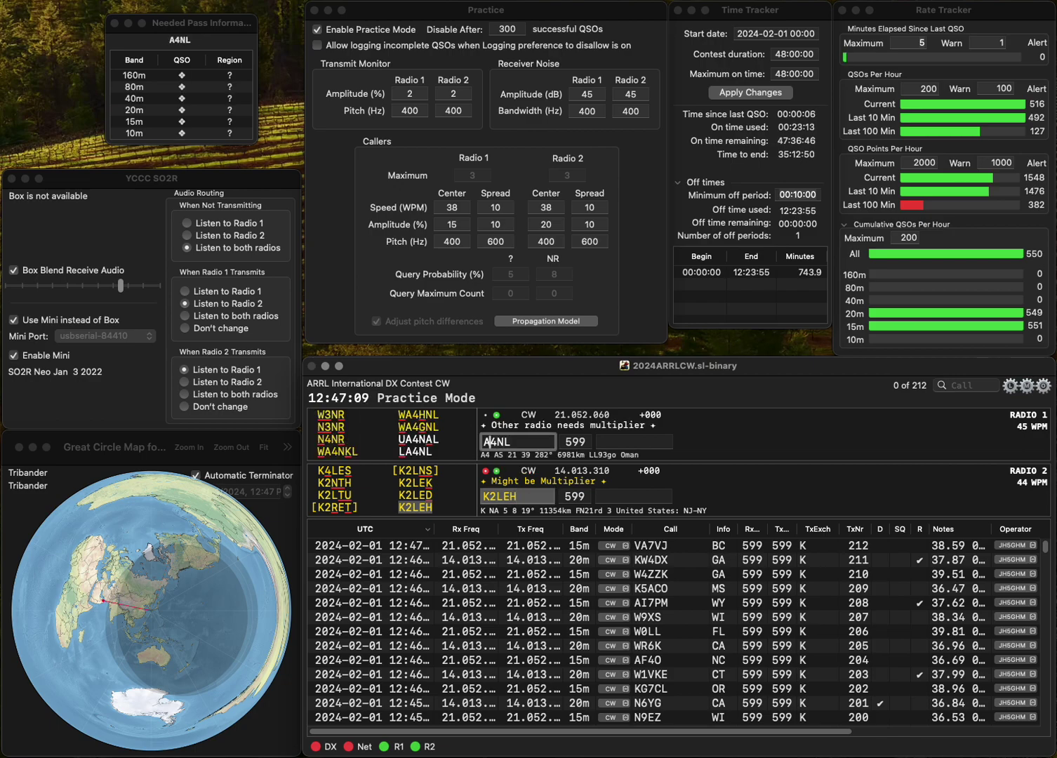
text(E)
key(BackSpace)
text(I)
key(Return)
key(space)
text(NJ)
key(Return)
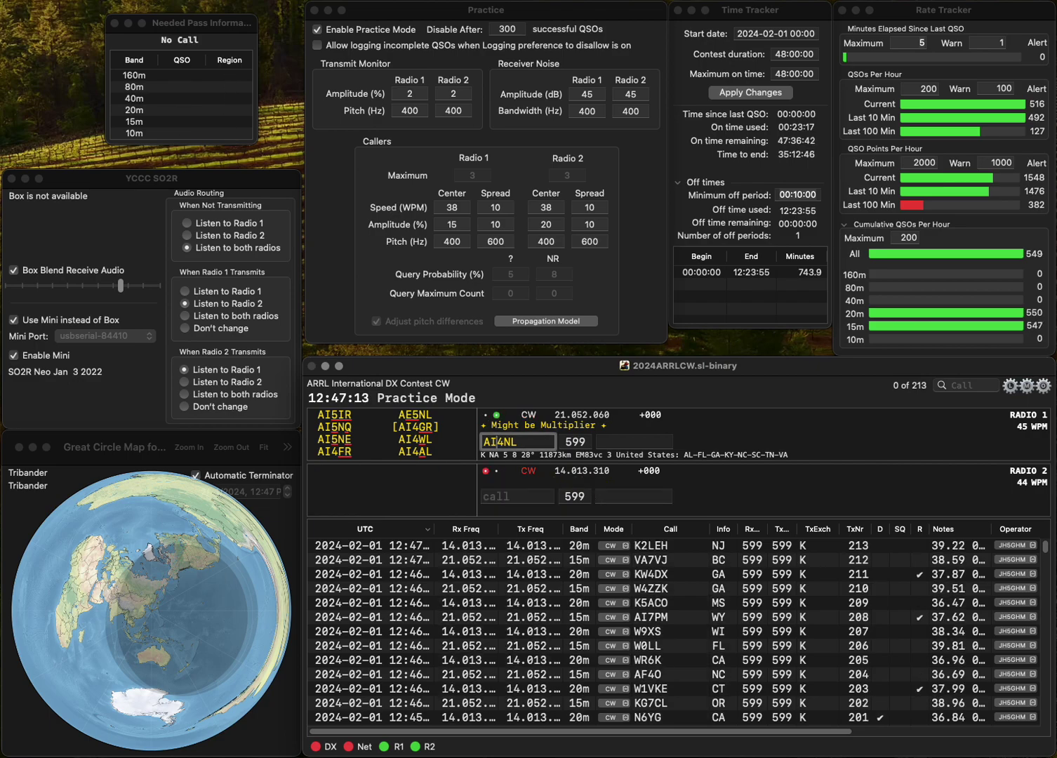
Correct the radio 1 call to AE5NL and send it.
key(Delete)
text(5)
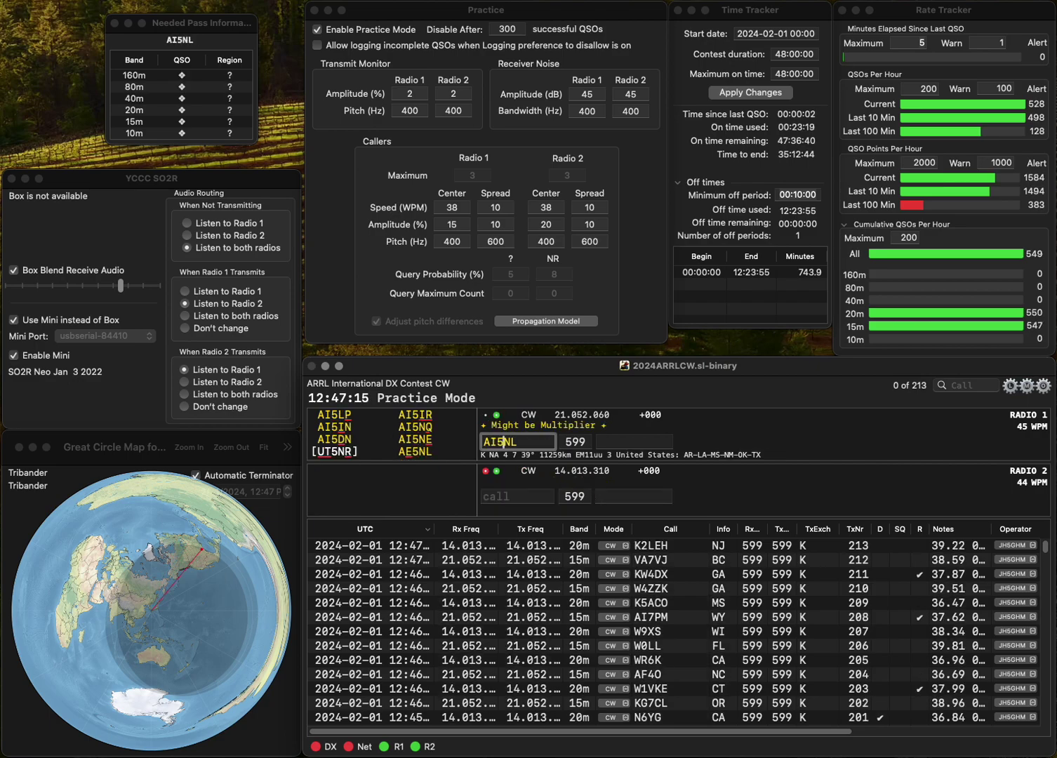
key(Left)
key(BackSpace)
text(E)
key(Return)
text(K)
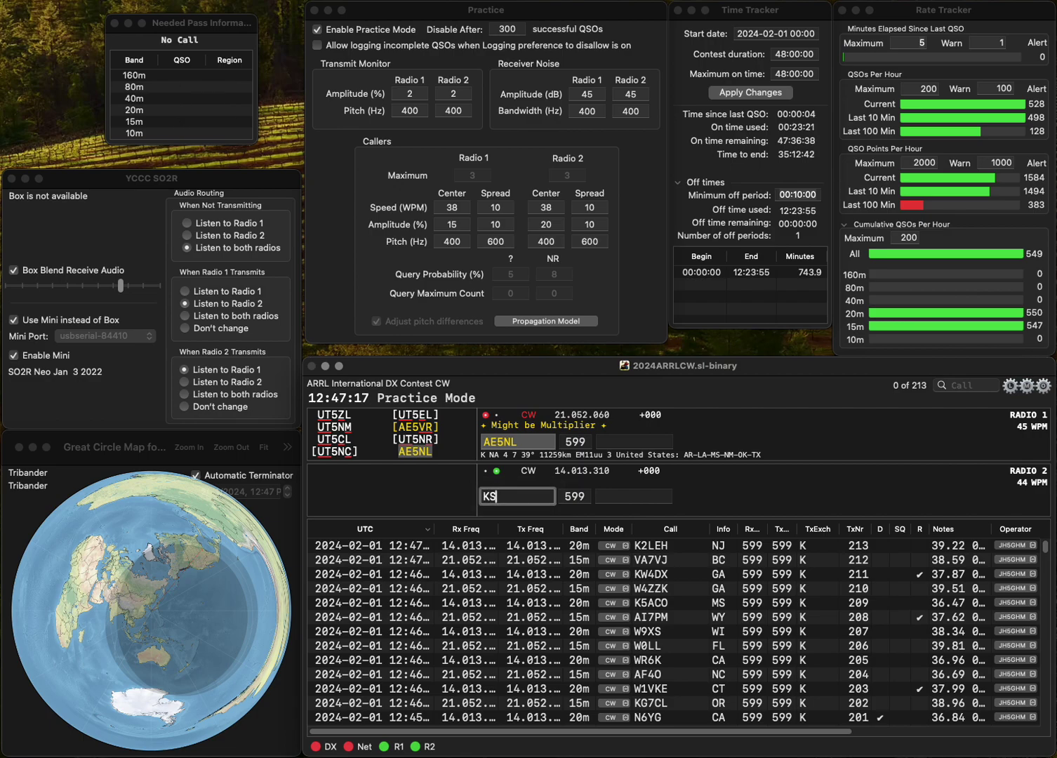
text(W5)
key(Return)
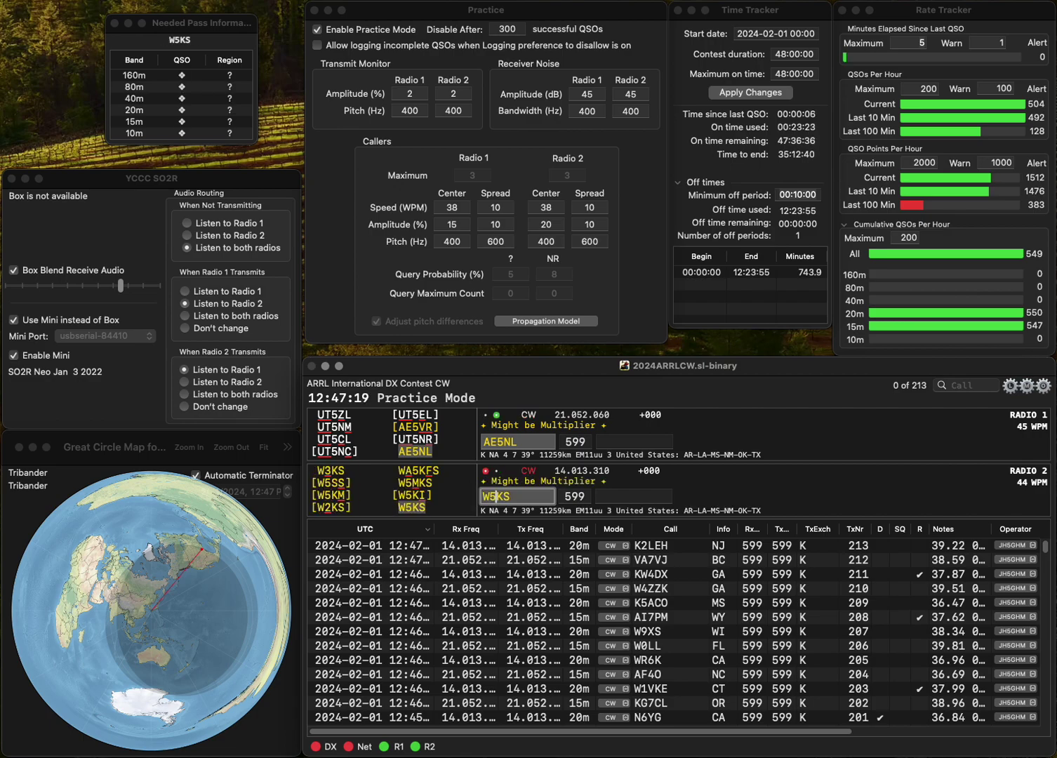
text(OK)
key(Return)
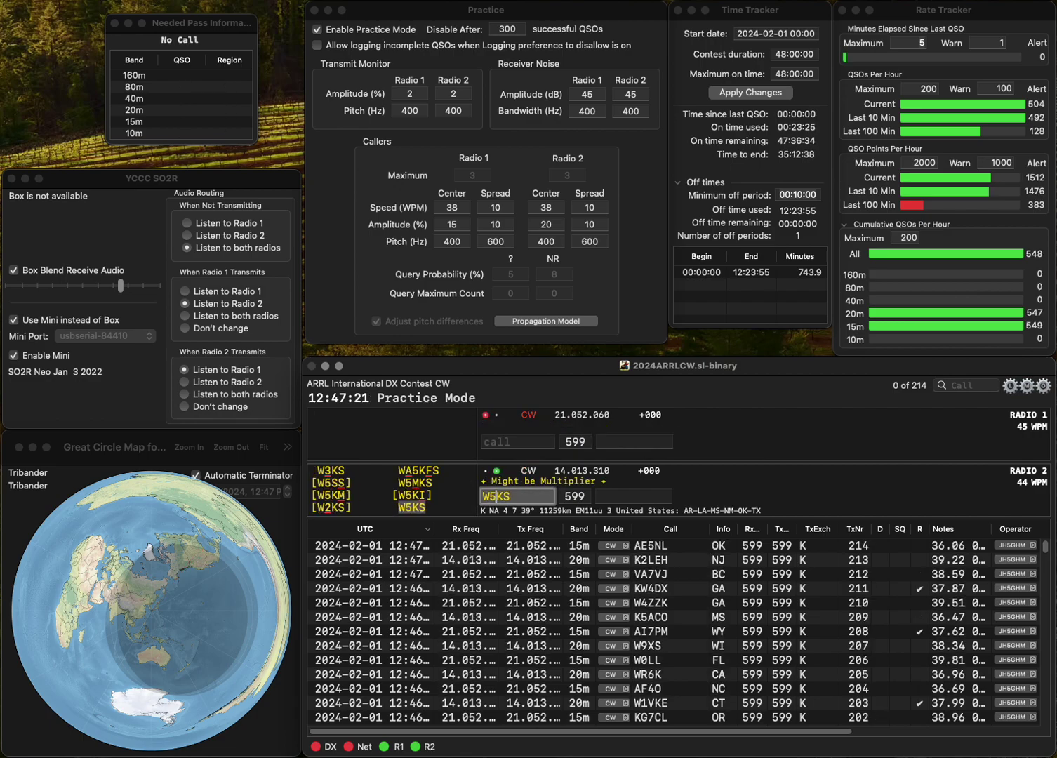
key(space)
text(AR)
key(Return)
text(W1)
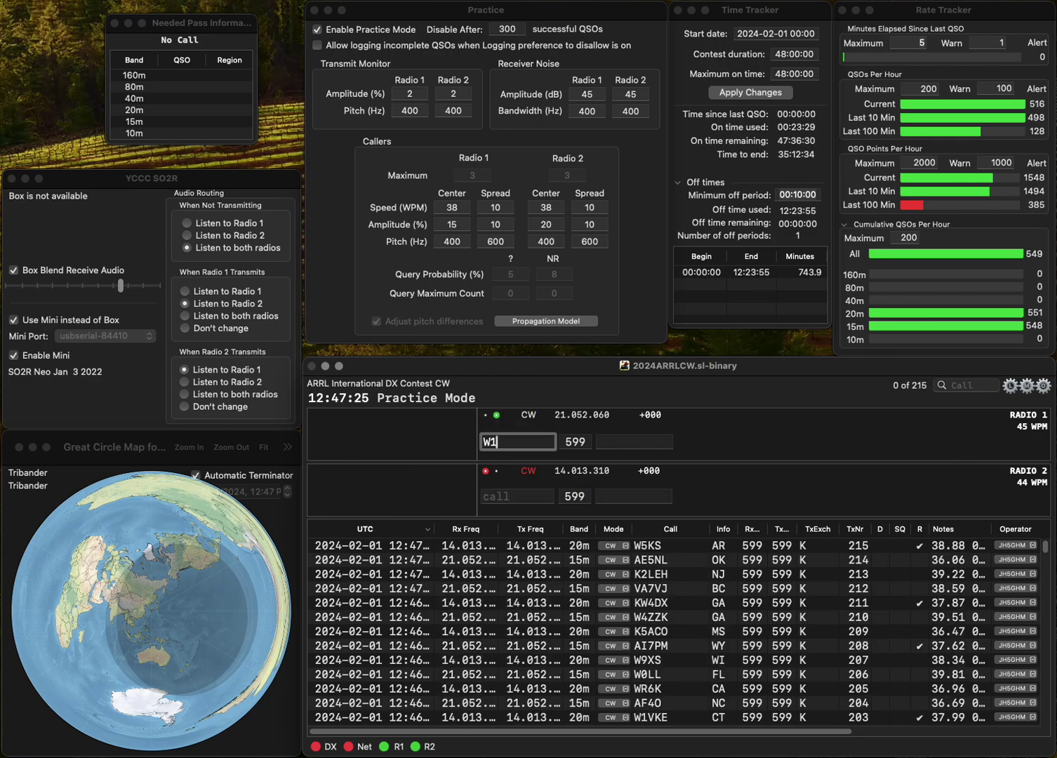
text(MK)
key(Return)
text(N4DWH)
key(Return)
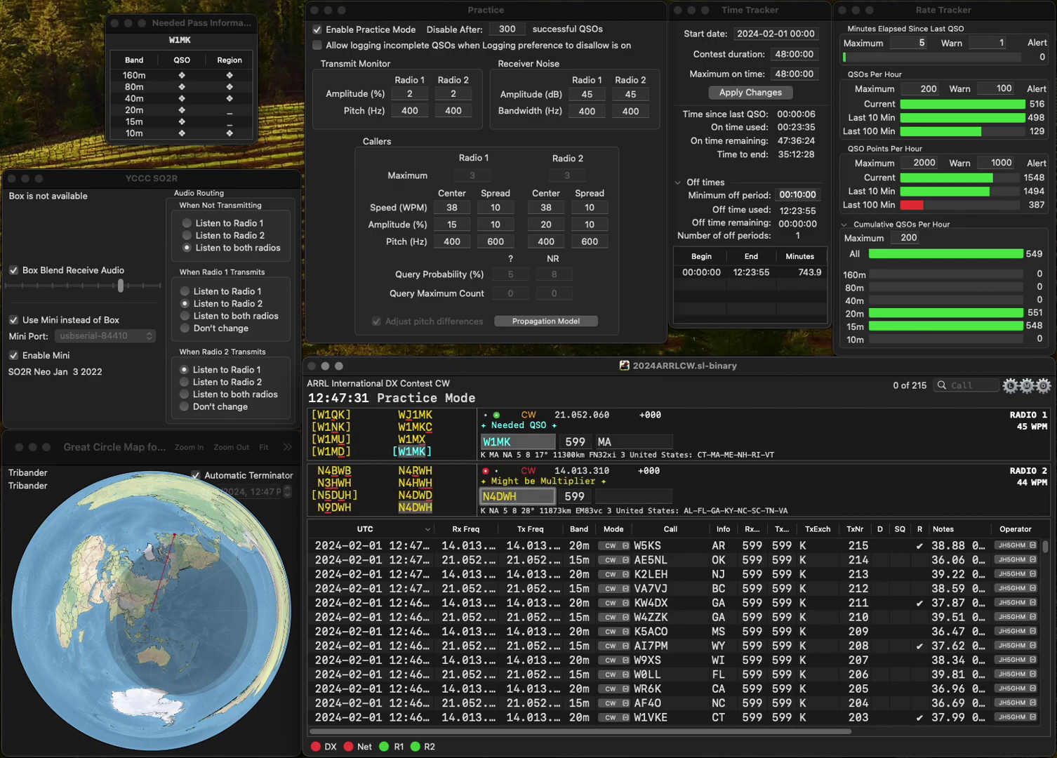
key(Return)
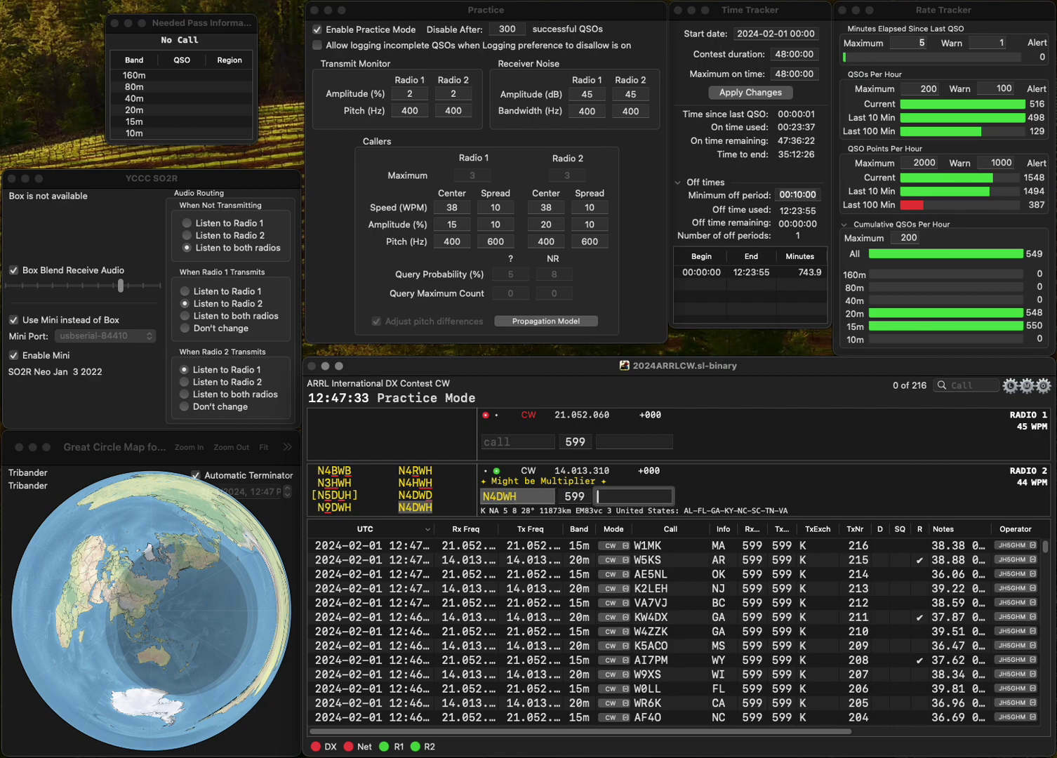
key(Return)
Work K4NRB (FL) on radio 1 and N6DA on radio 2.
text(K4)
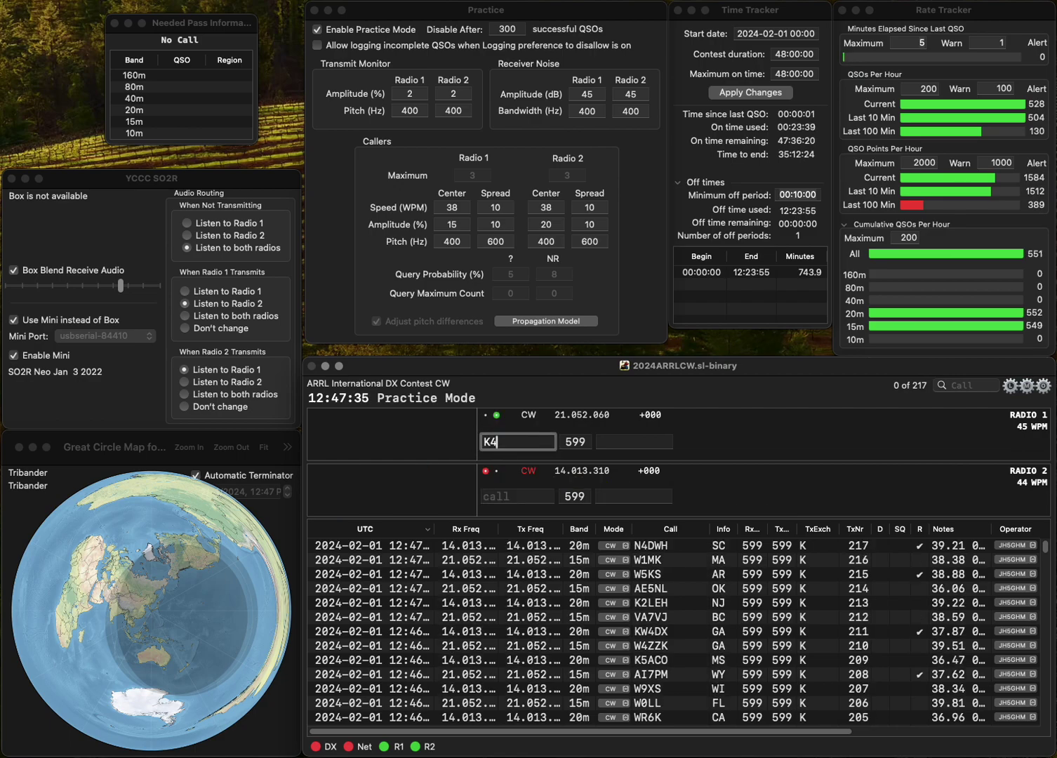
key(Return)
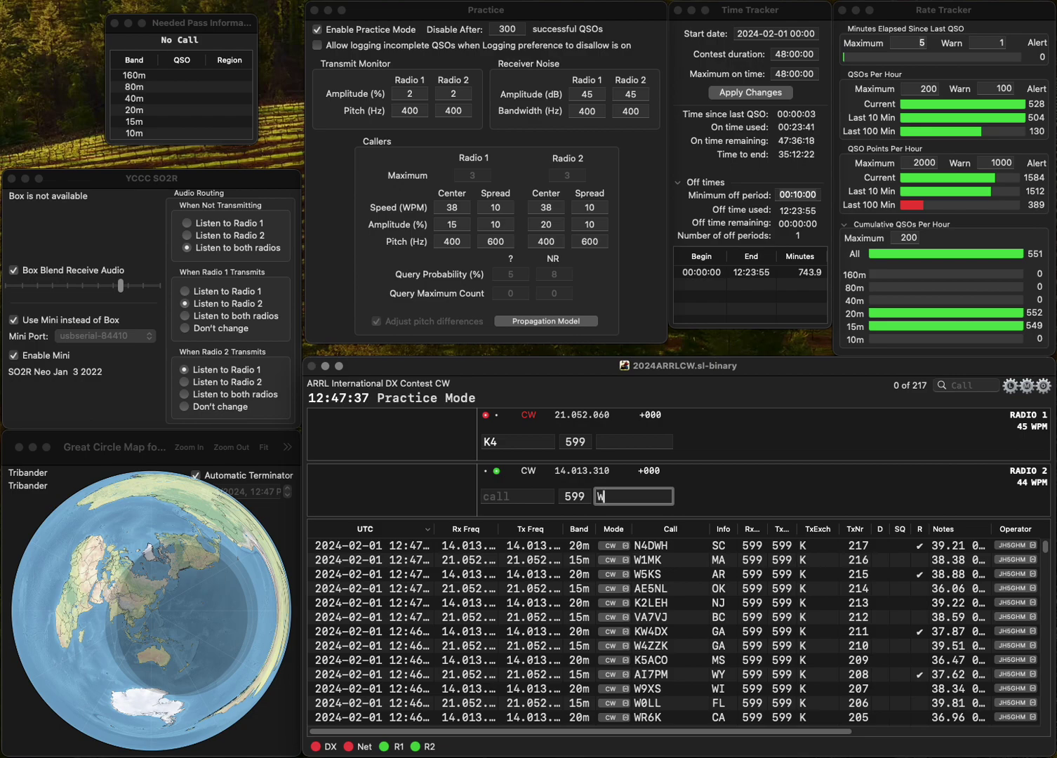
text(N6DA)
key(Return)
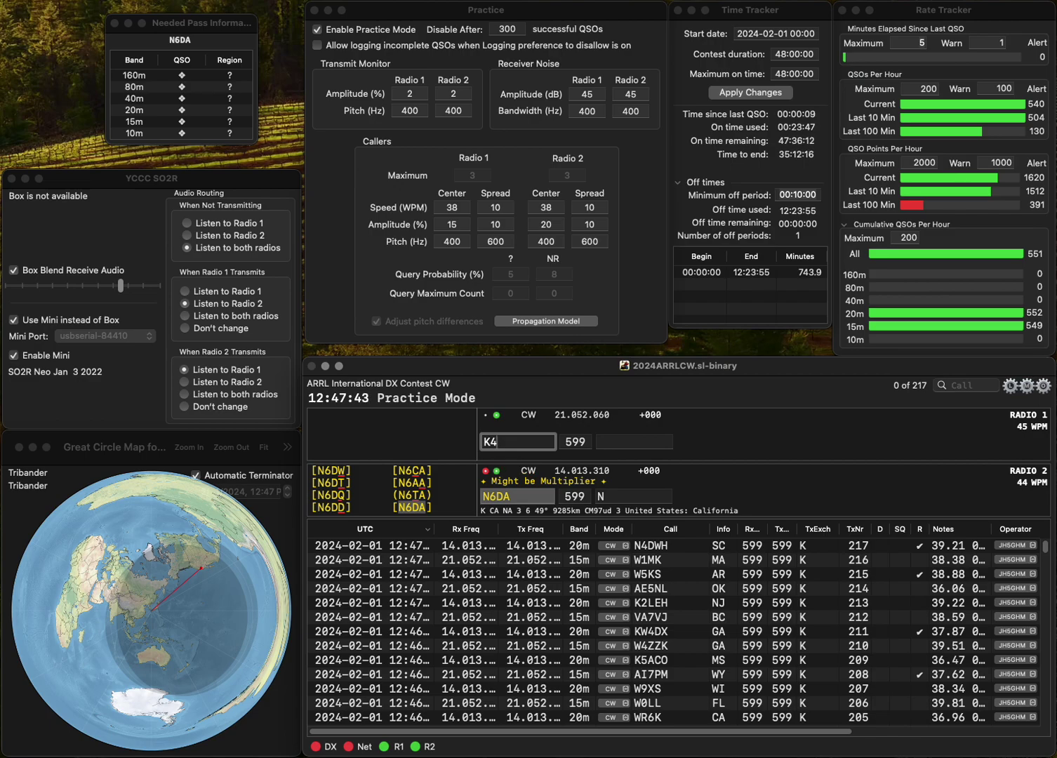
text(NRB)
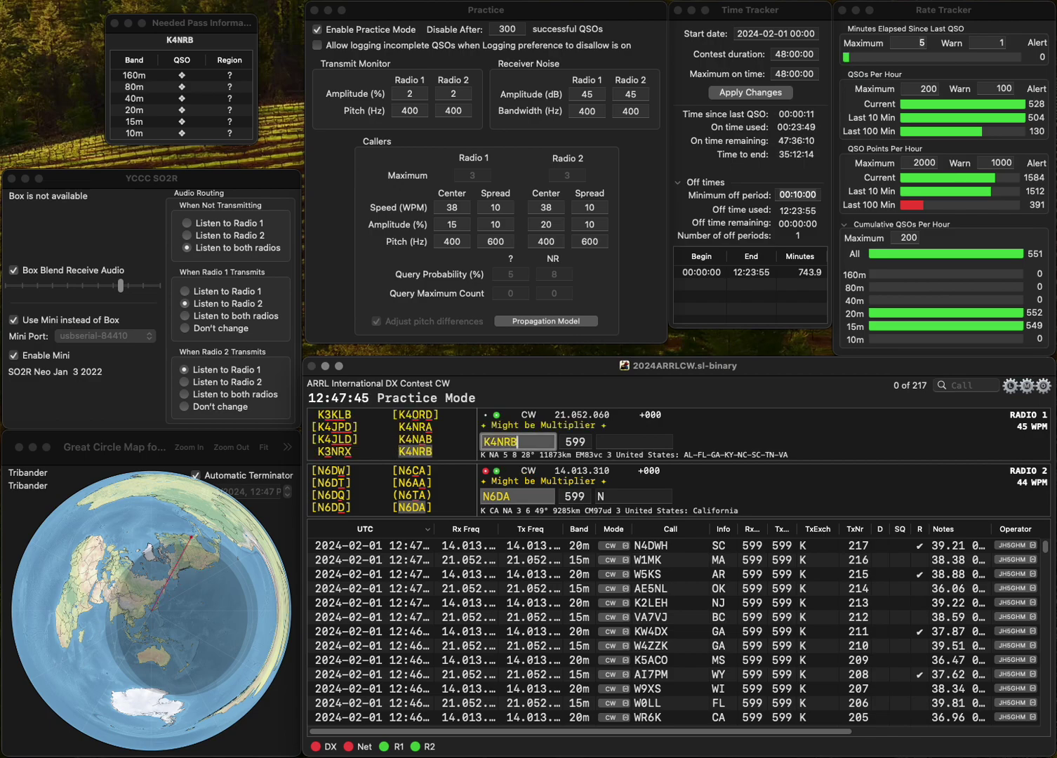
key(Return)
key(Tab)
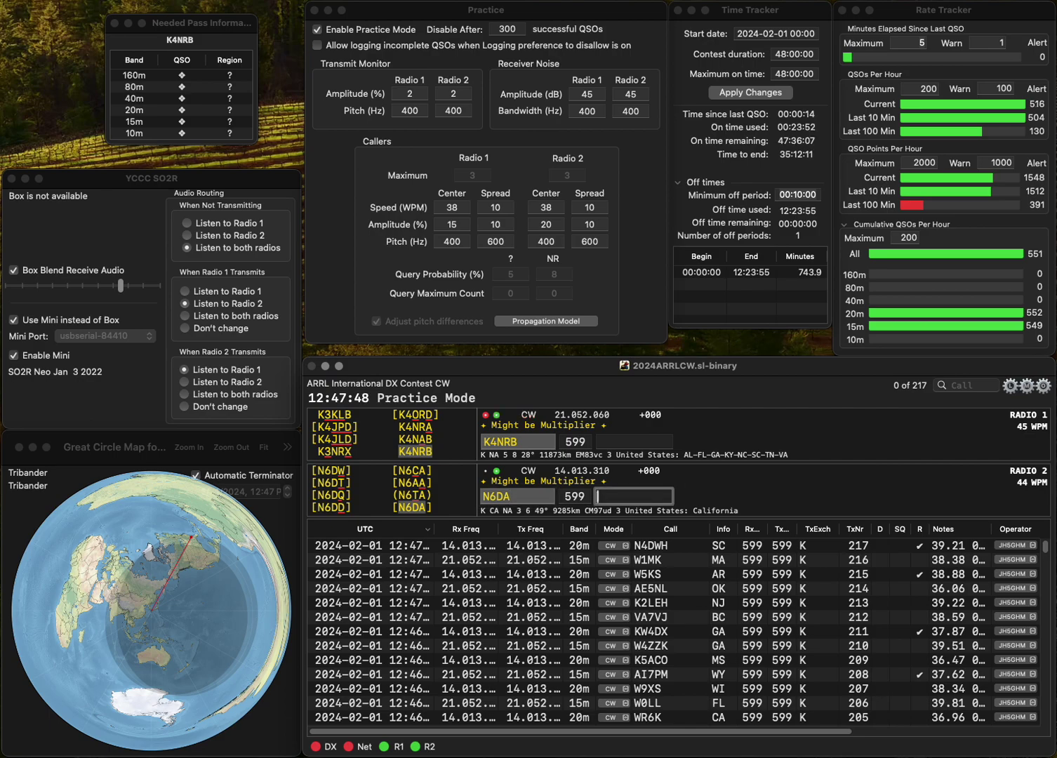
key(Return)
text(FL)
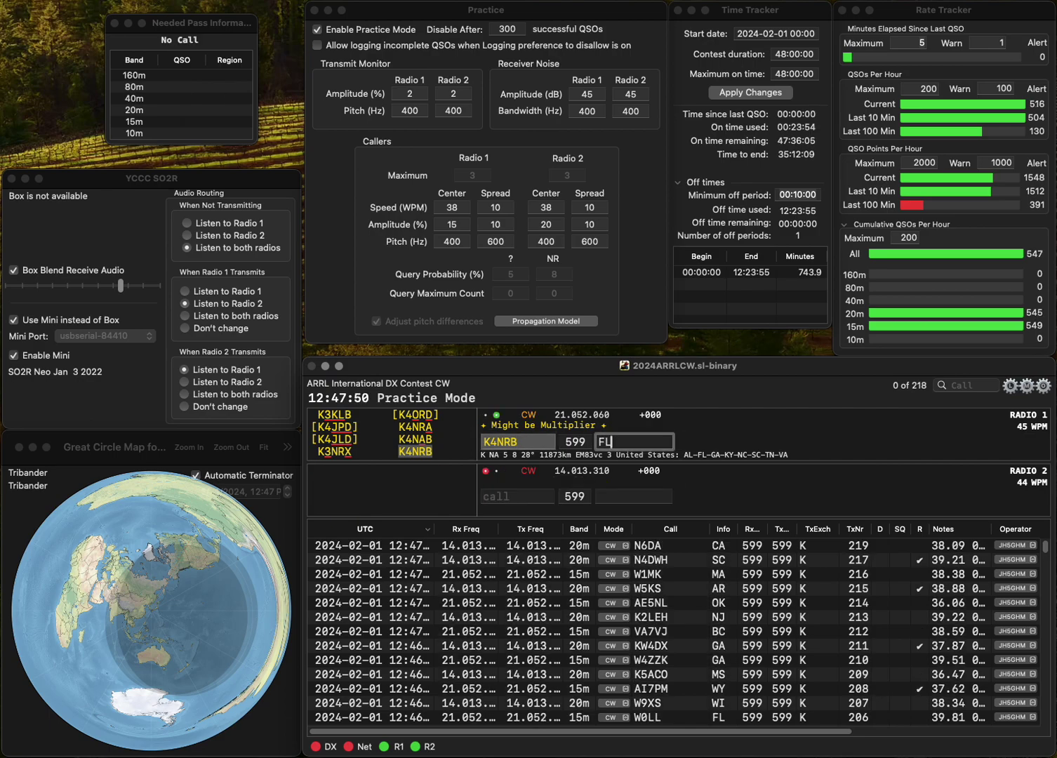
key(Return)
text(W4JM)
key(Return)
text(AA4NP)
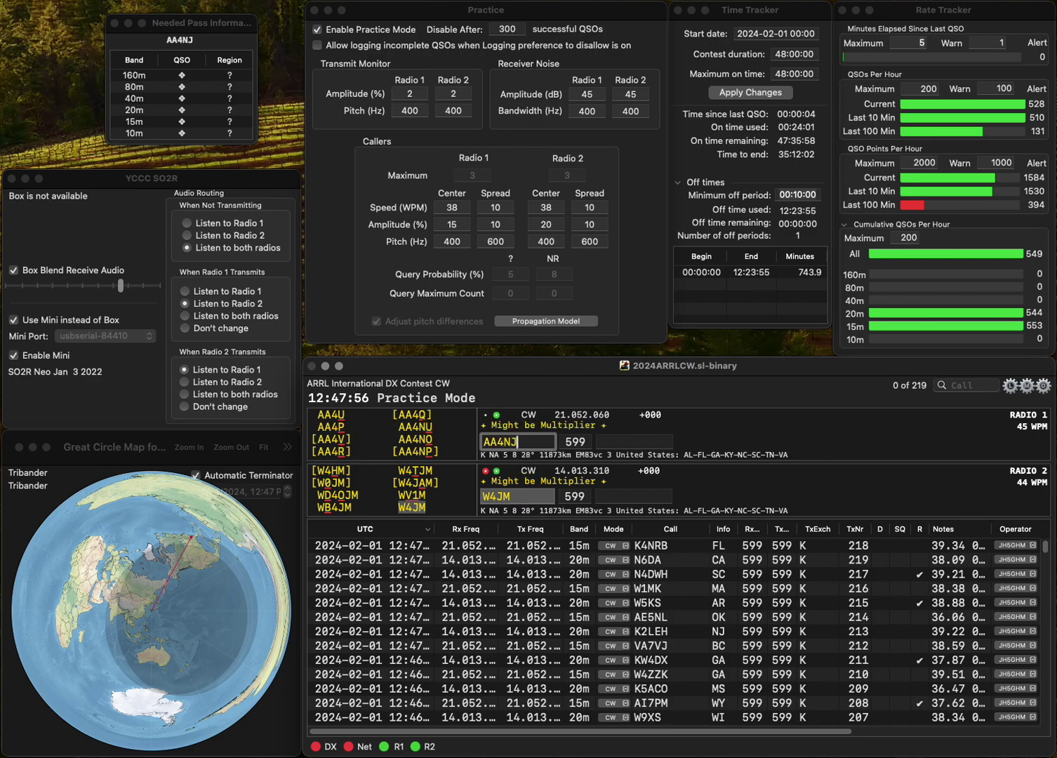
key(Return)
text(TN)
key(Return)
key(space)
key(Return)
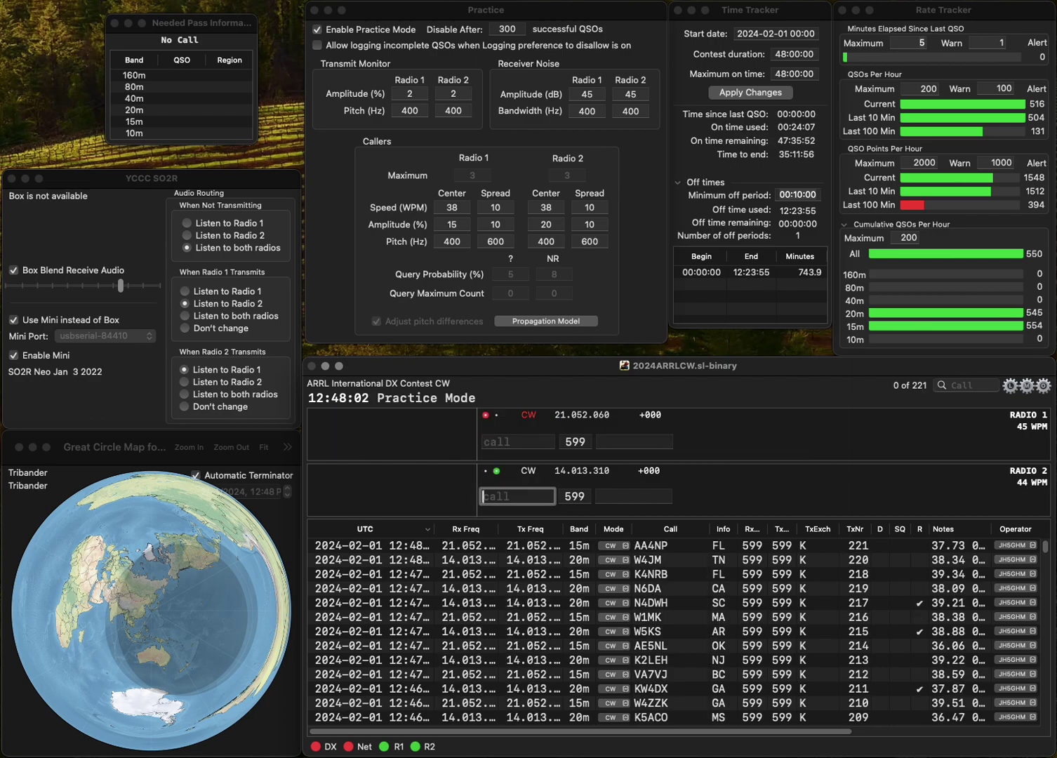
text(VA3CY)
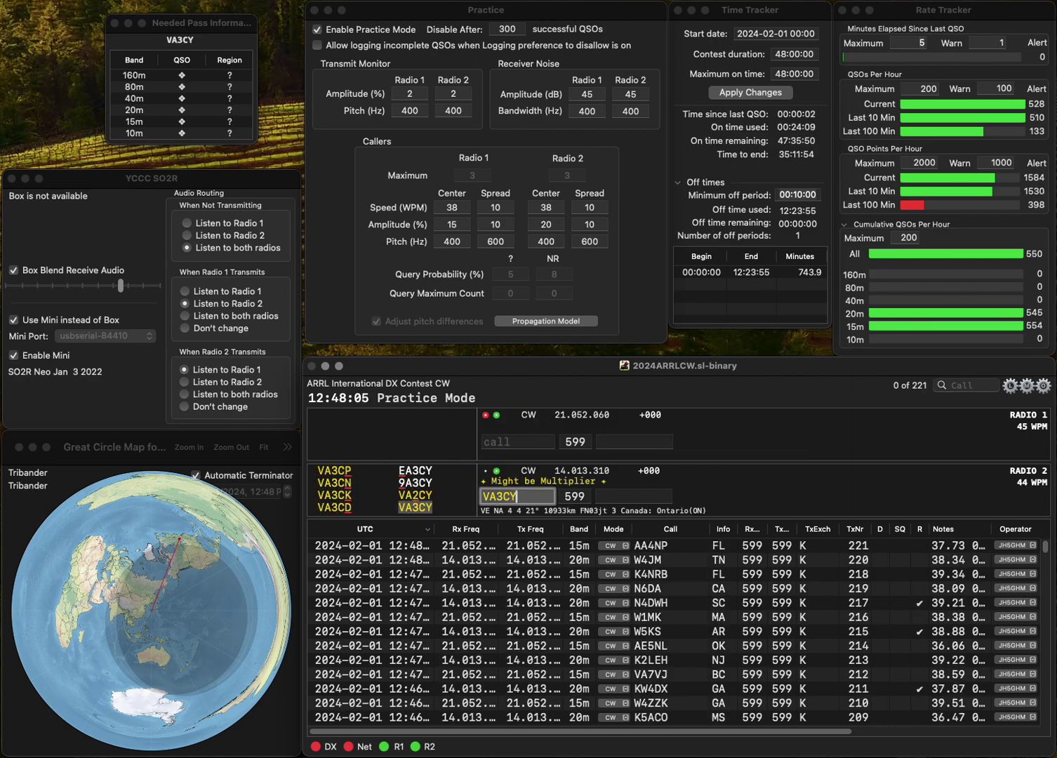
key(Return)
text(WK9VIT)
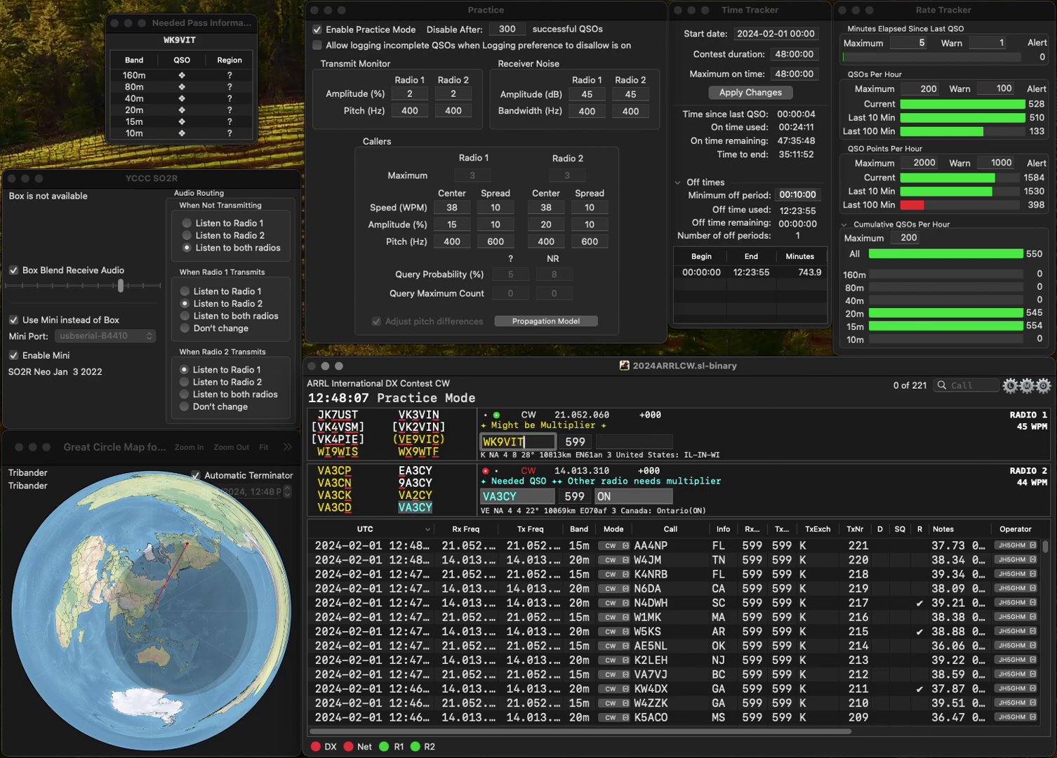
key(Home)
key(Delete)
key(Return)
key(Tab)
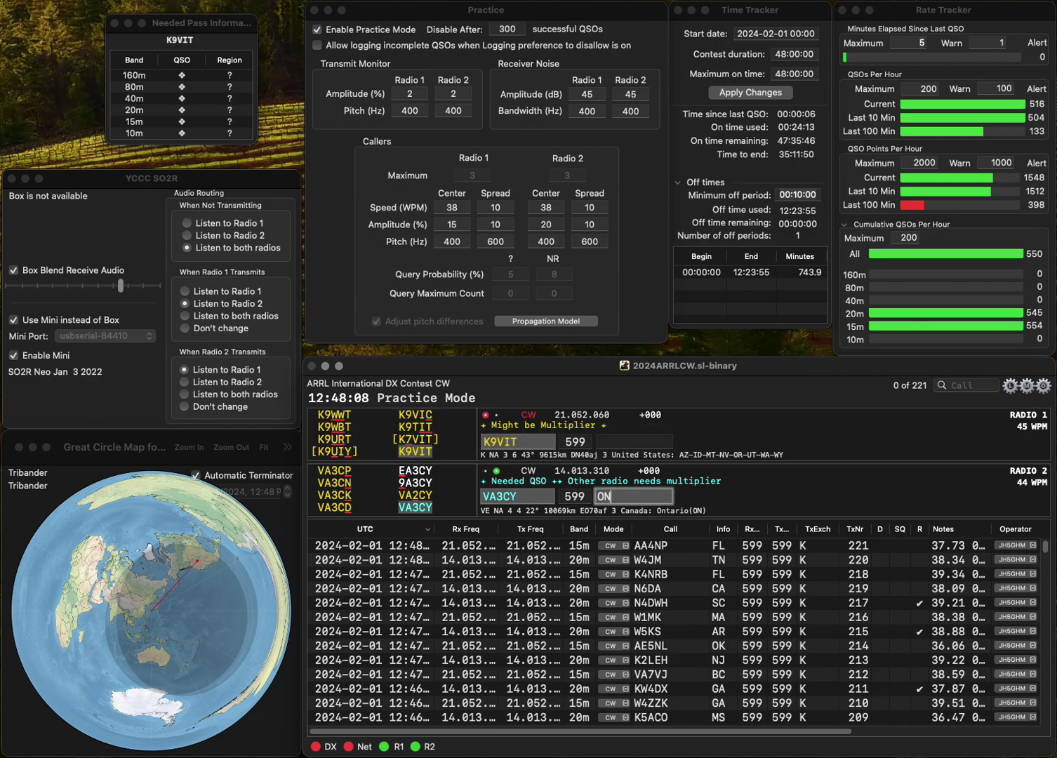
key(Return)
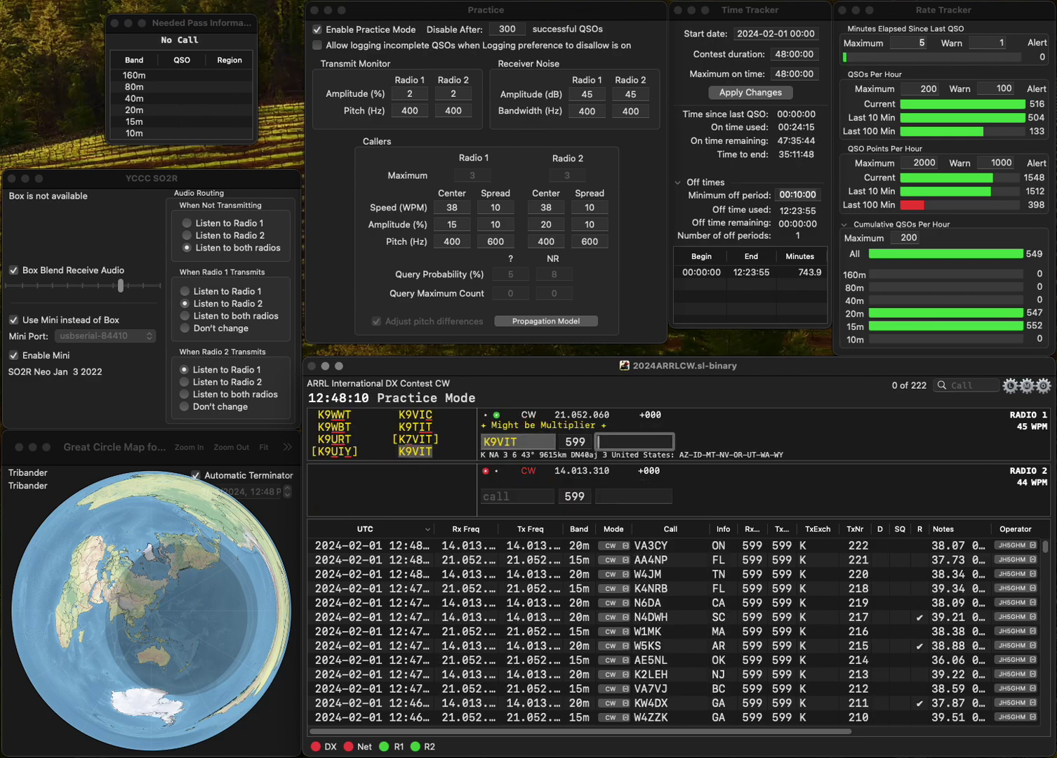
key(Return)
Start the KJ4 call on radio 2 and send W9GQK on radio 1.
text(KJ4LBF)
key(BackSpace)
text(D)
key(Return)
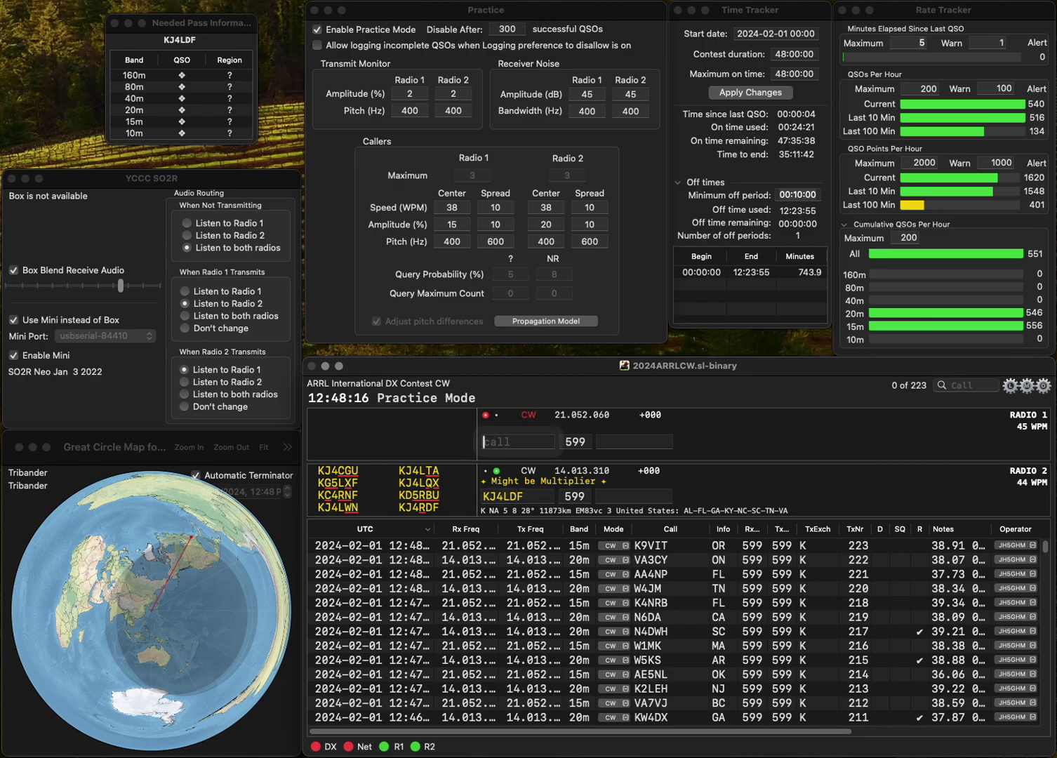
text(W9GQK)
key(Return)
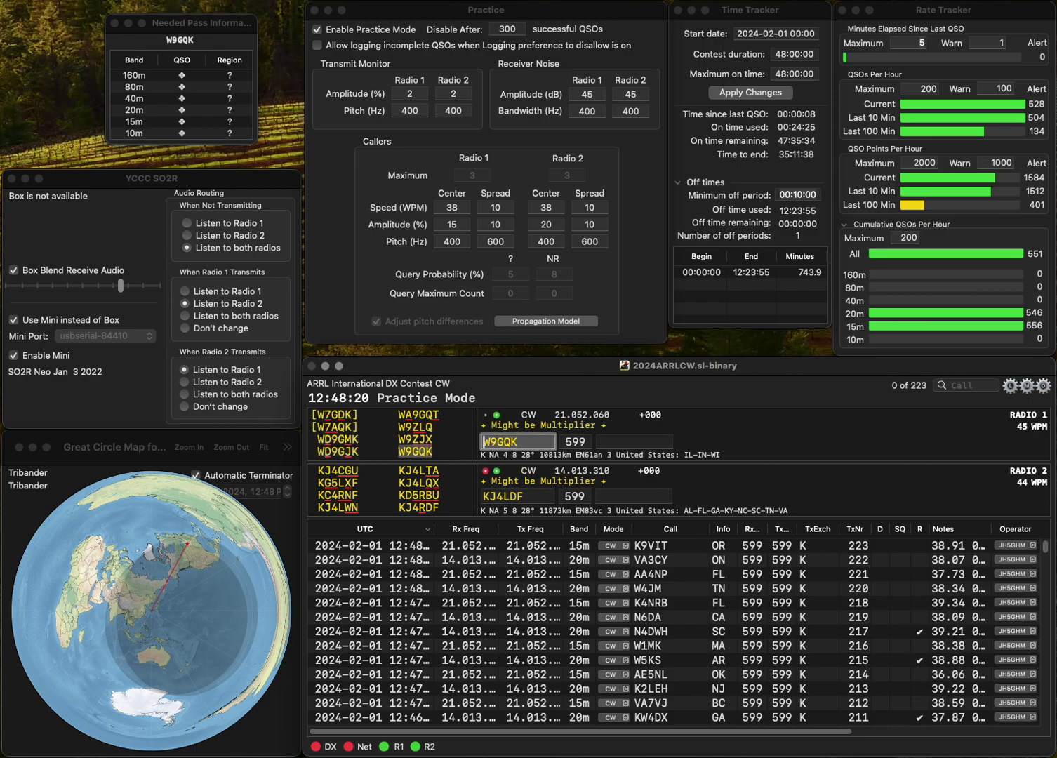
key(Delete)
text(R)
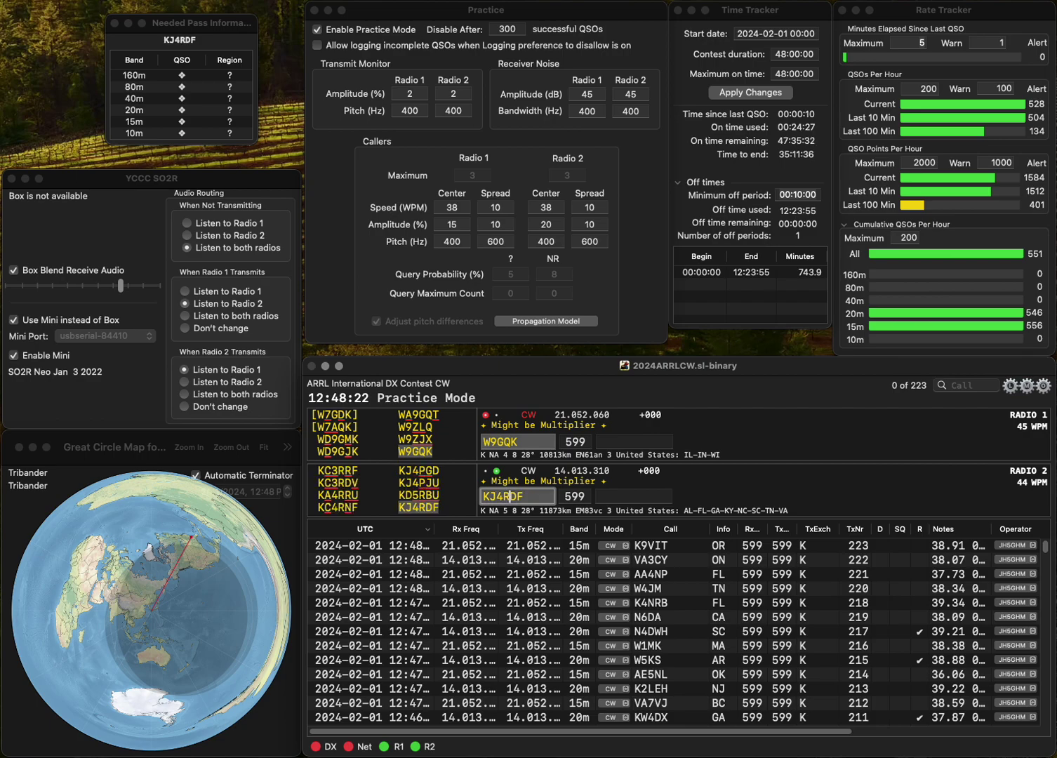
key(Return)
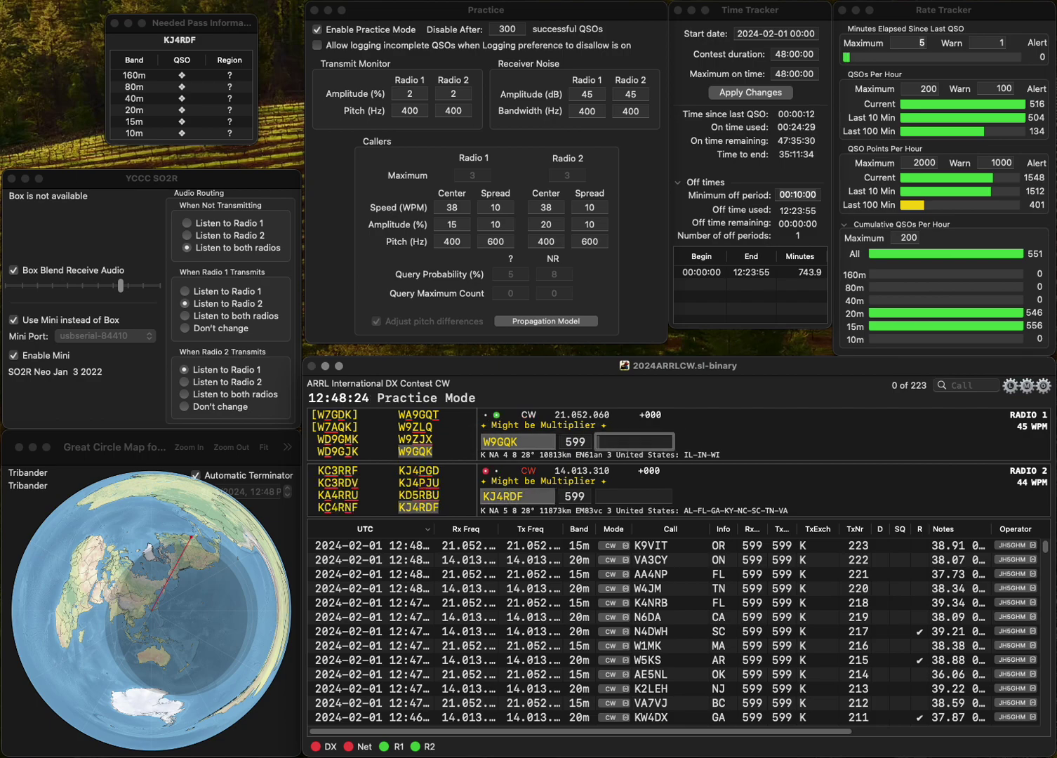
text(IL)
key(Return)
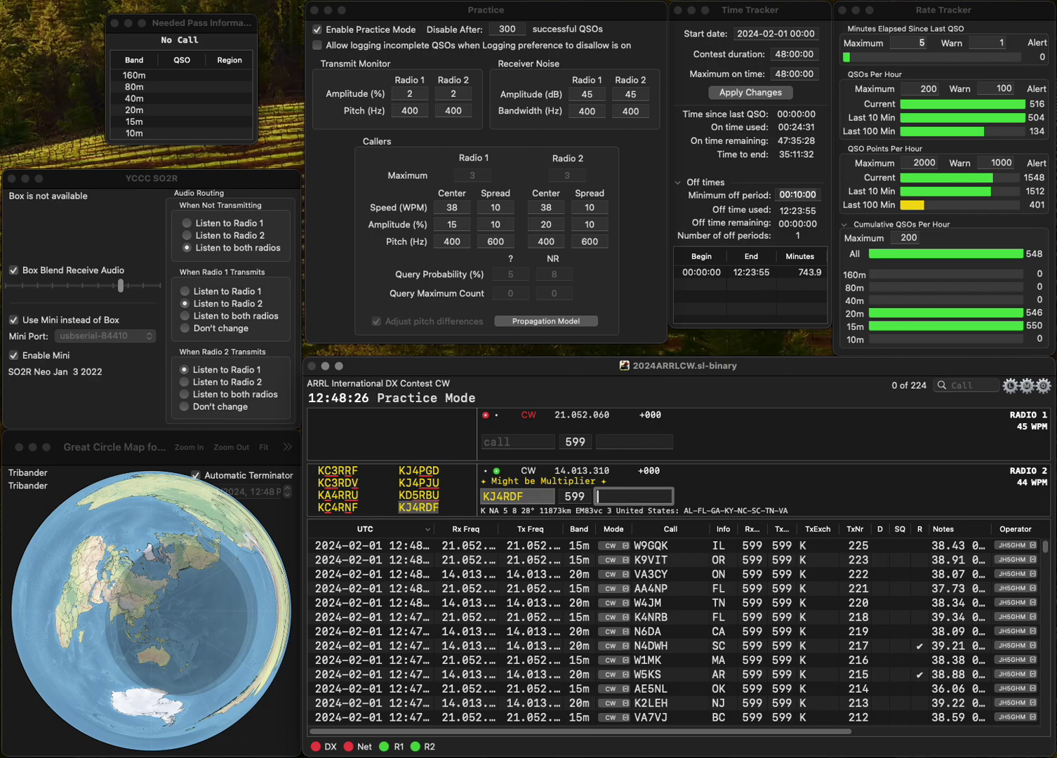
text(AL)
key(Return)
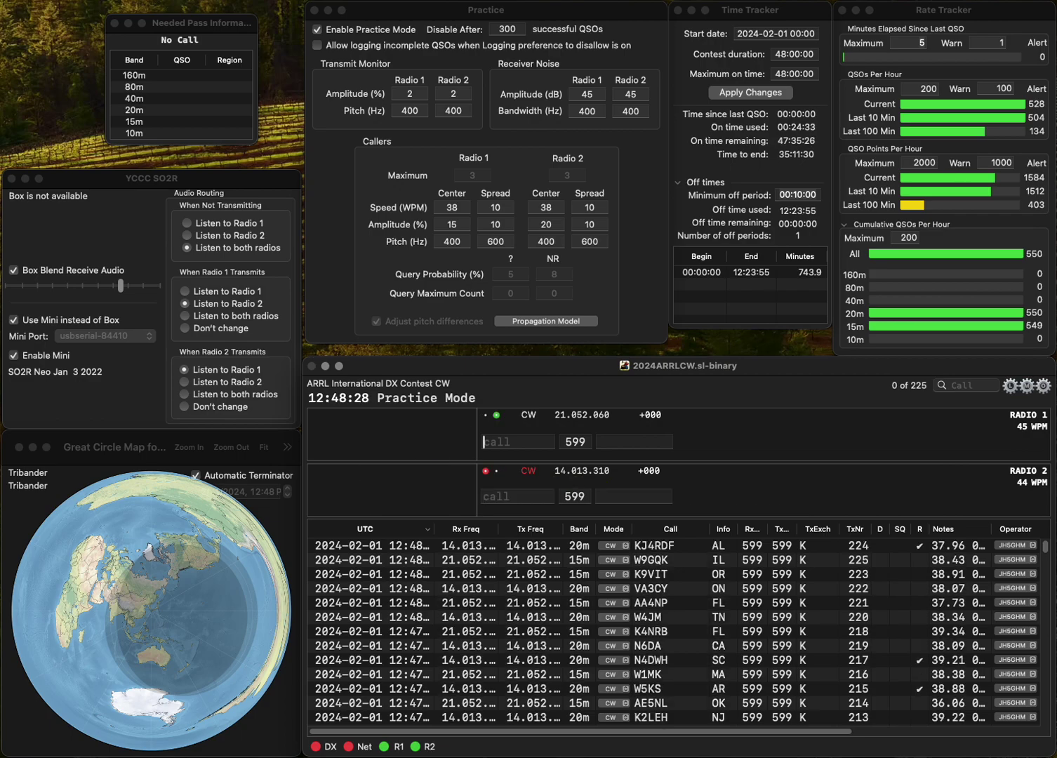
Work WA7L (ID) on radio 1 and VE3FAC (ON) on radio 2.
text(WA)
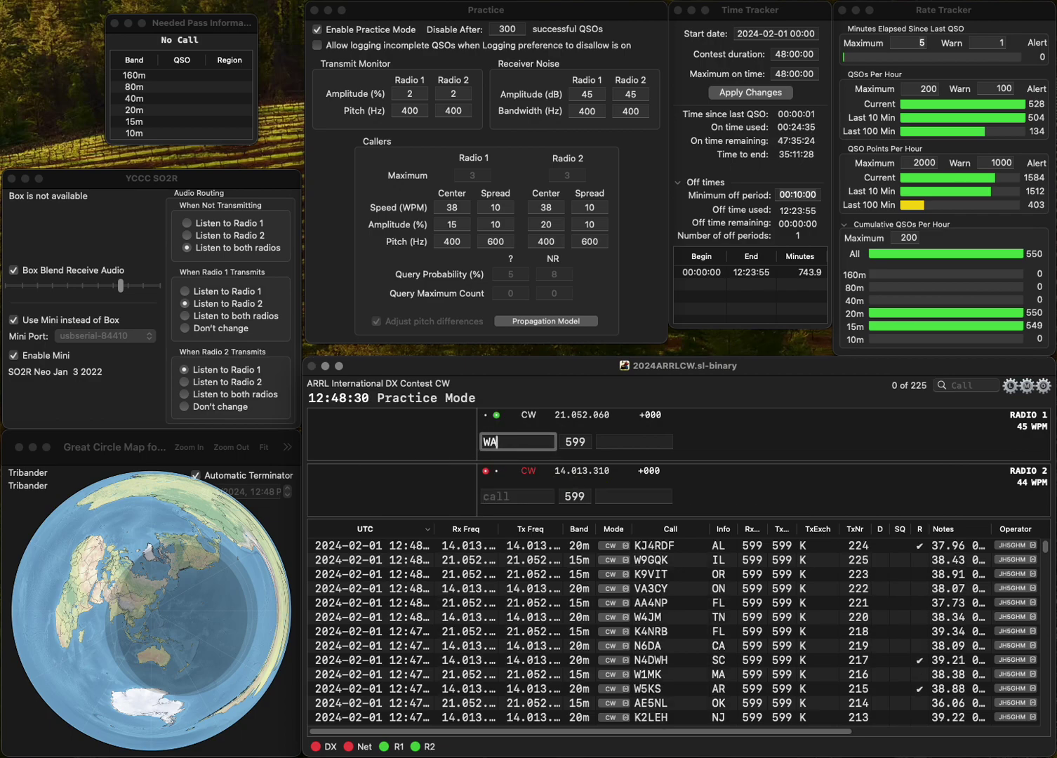
text(7L)
key(Return)
text(VE3)
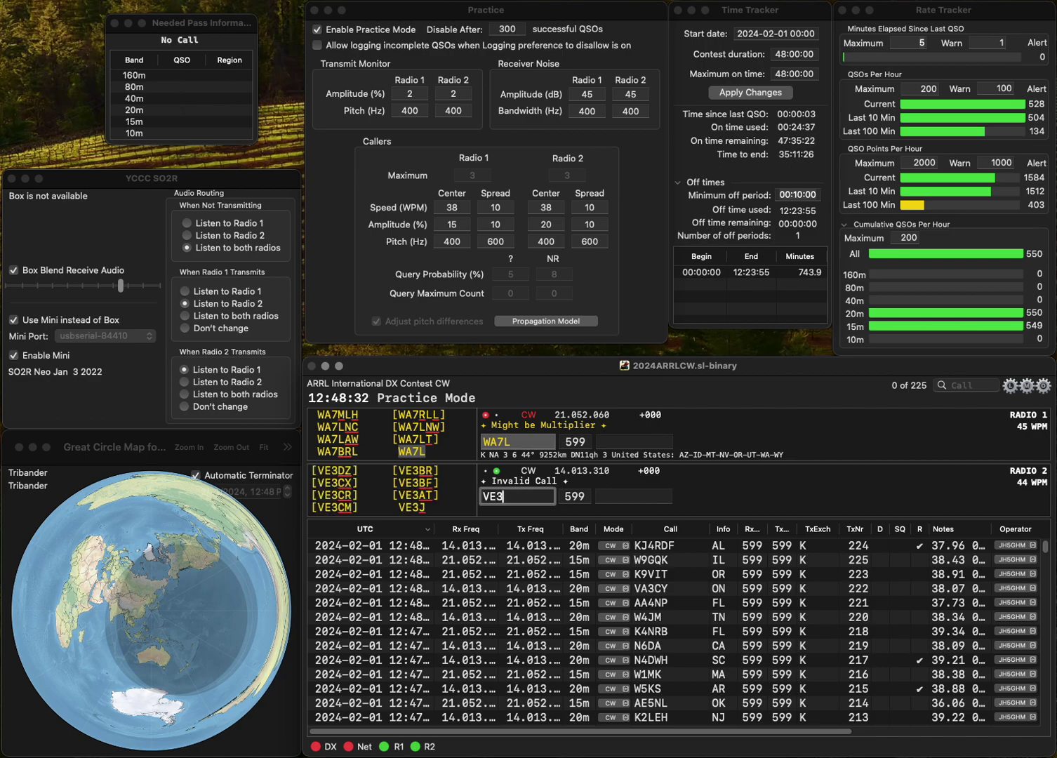
text(FAC)
key(Return)
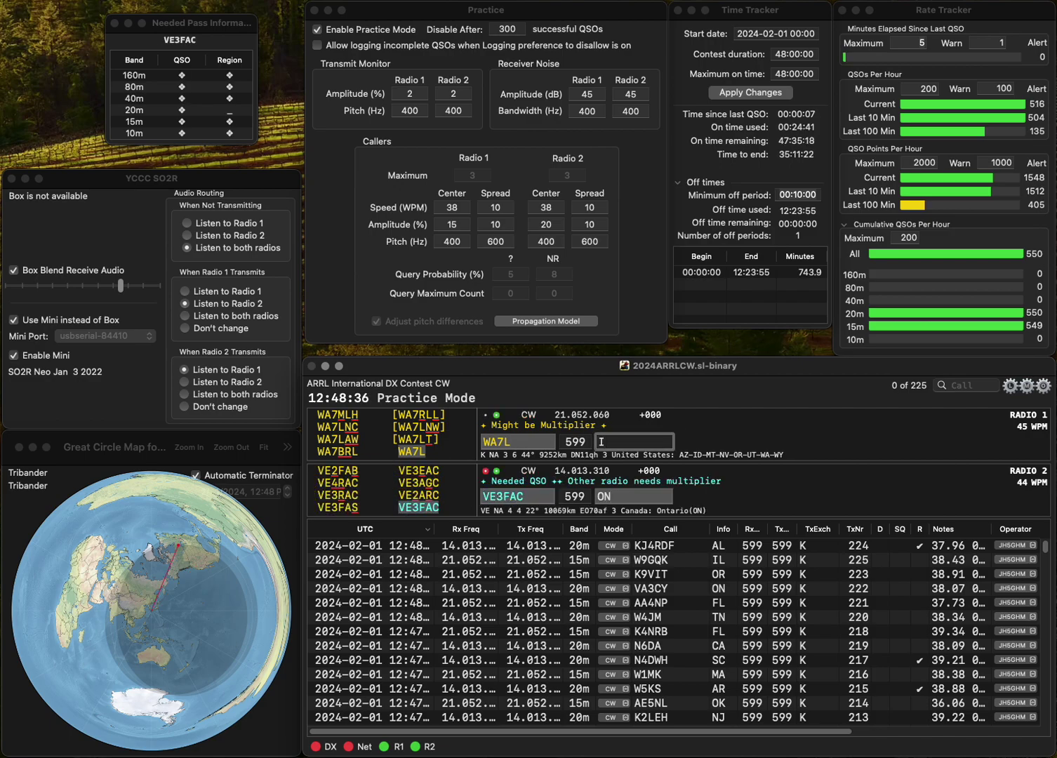
key(Return)
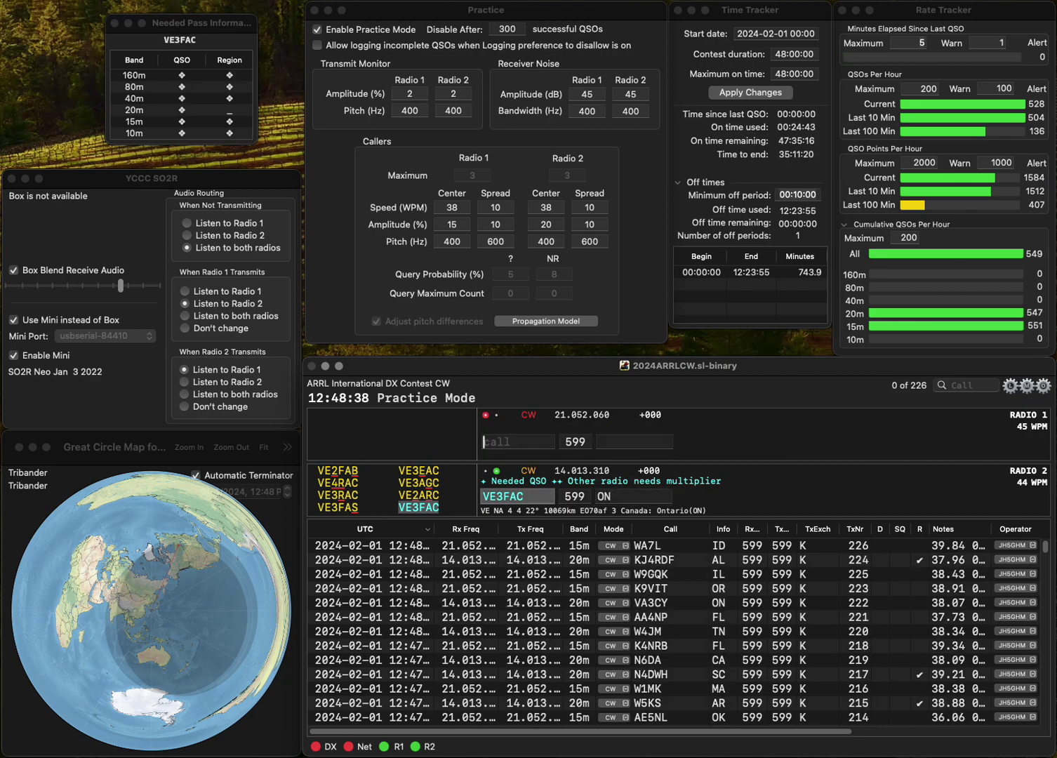
key(Return)
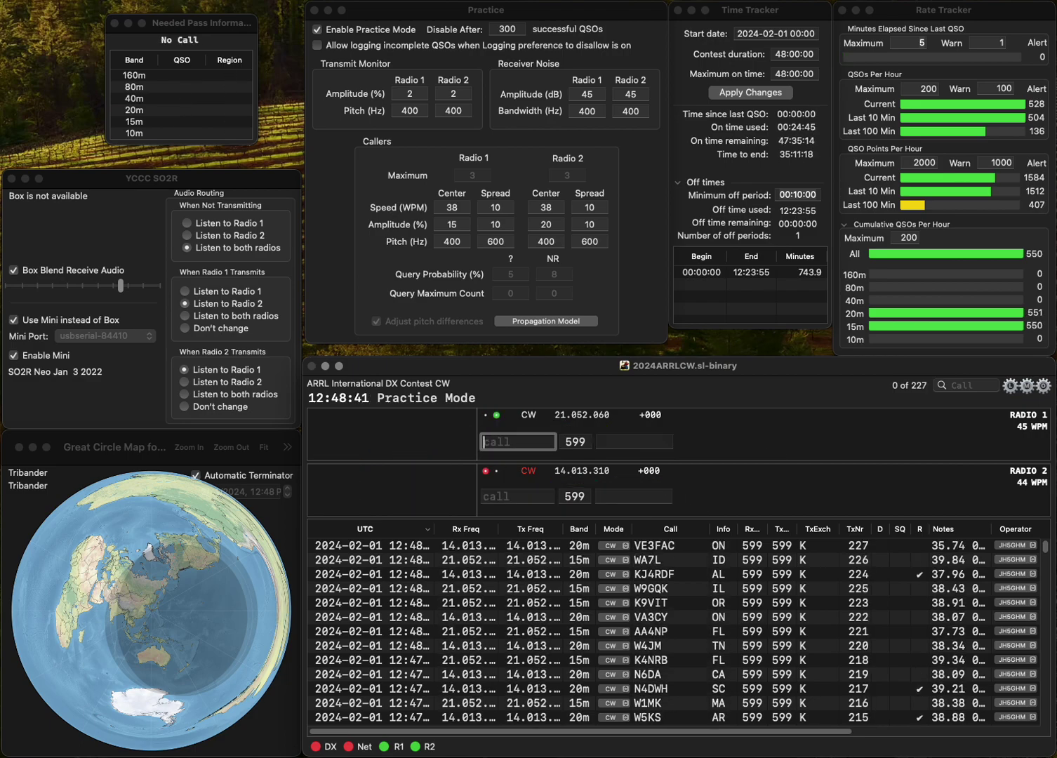
Log AA5H (NM) on 15m and VC6X (AB) on 20m.
text(AA5H)
key(Return)
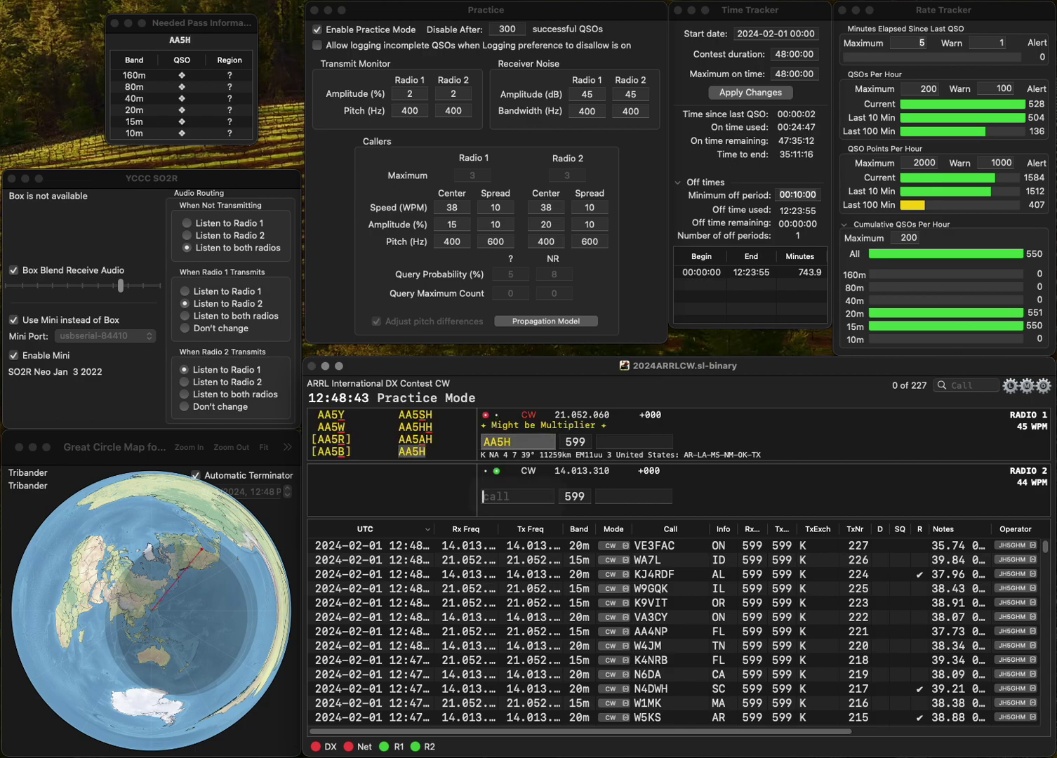
text(VC6X)
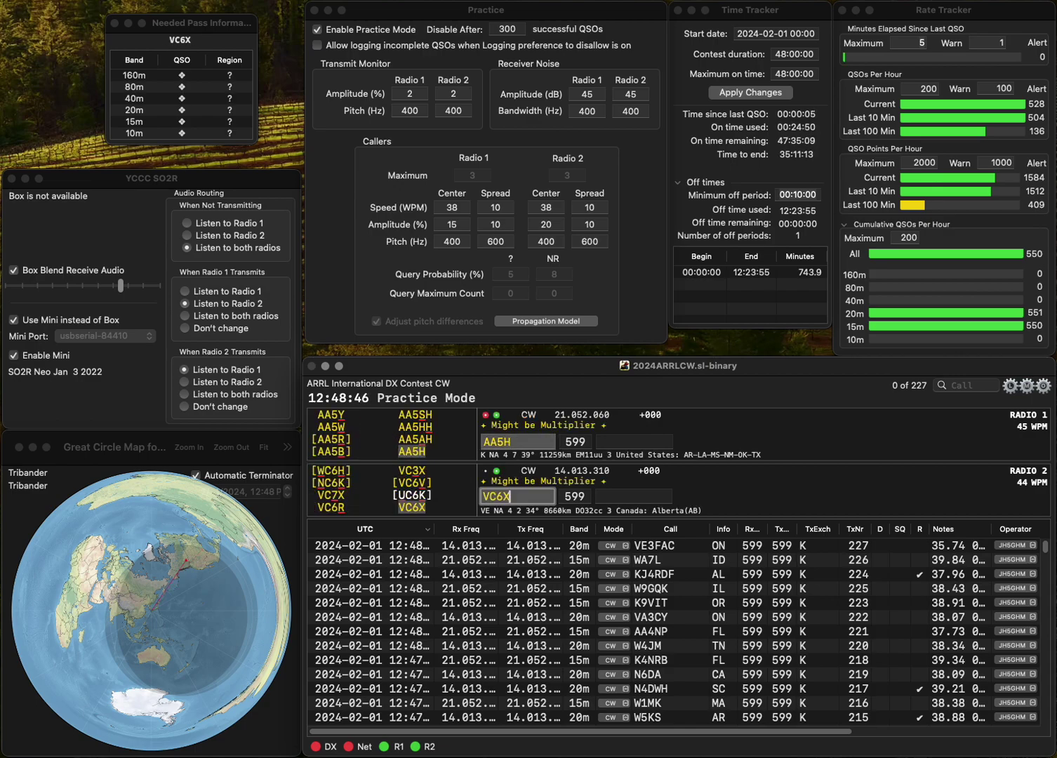
key(Return)
text(NM)
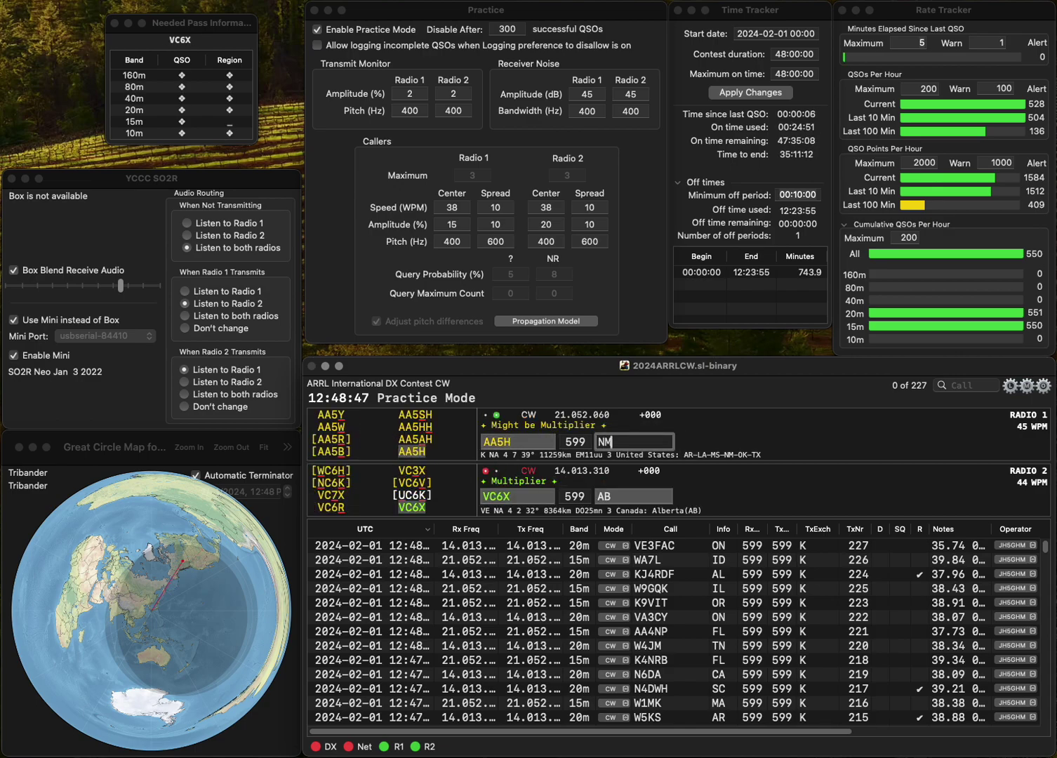
key(Return)
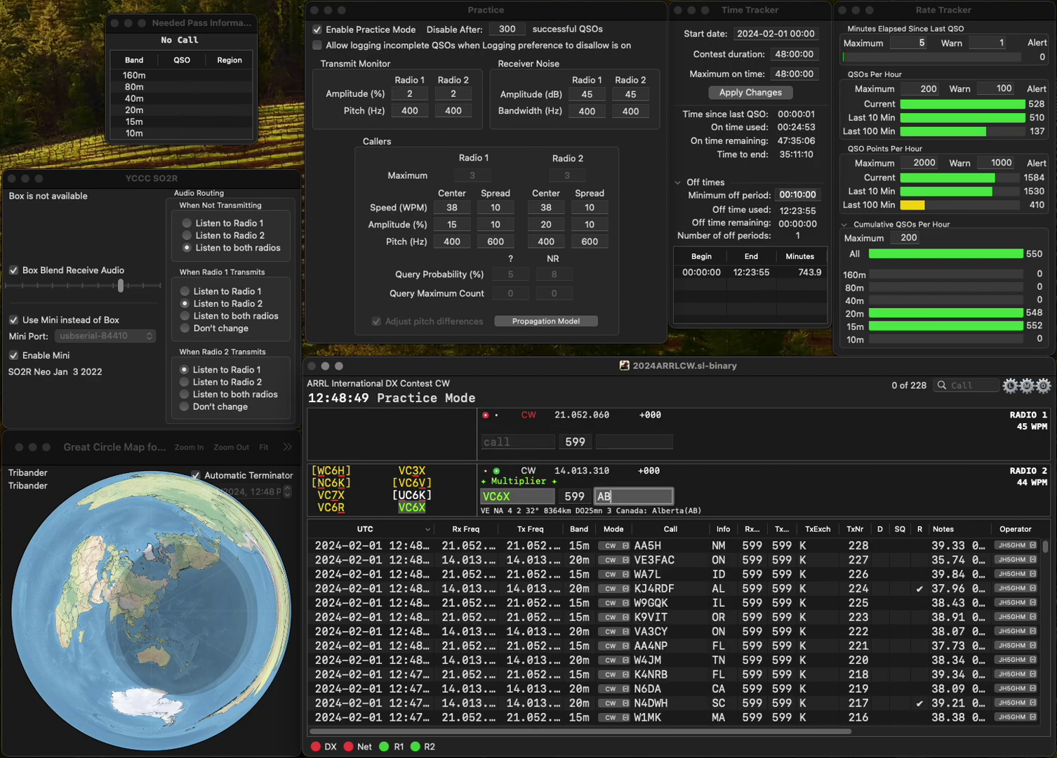
key(Return)
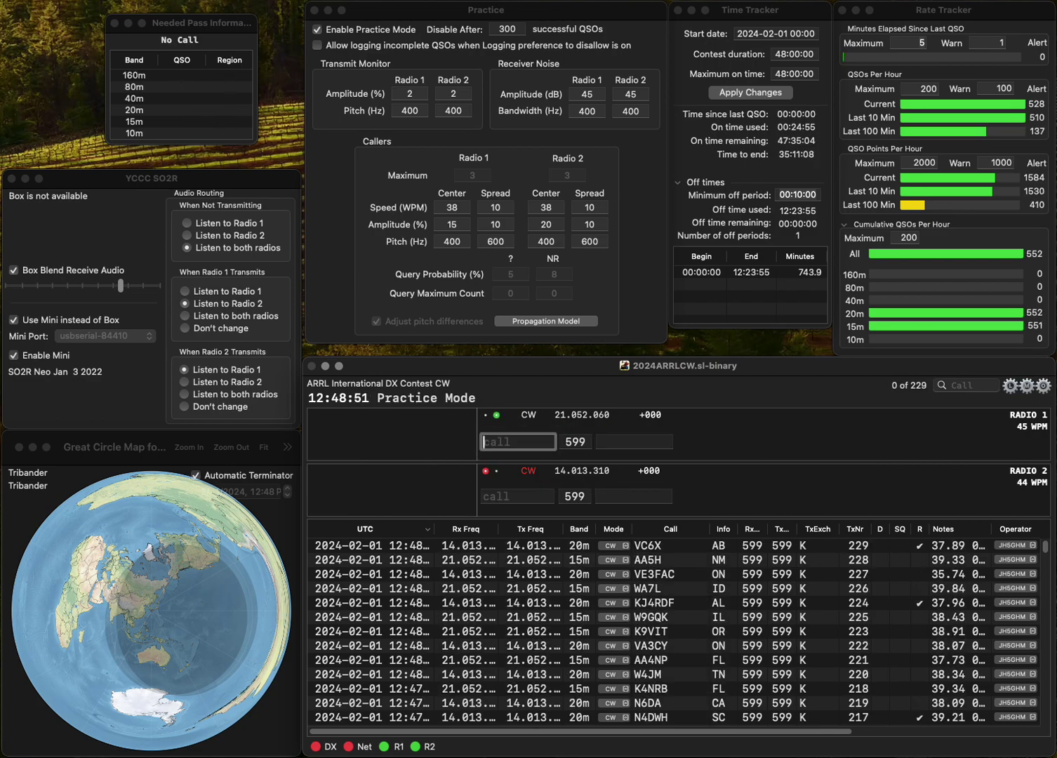
text(3R)
key(Return)
text(KO4)
key(Return)
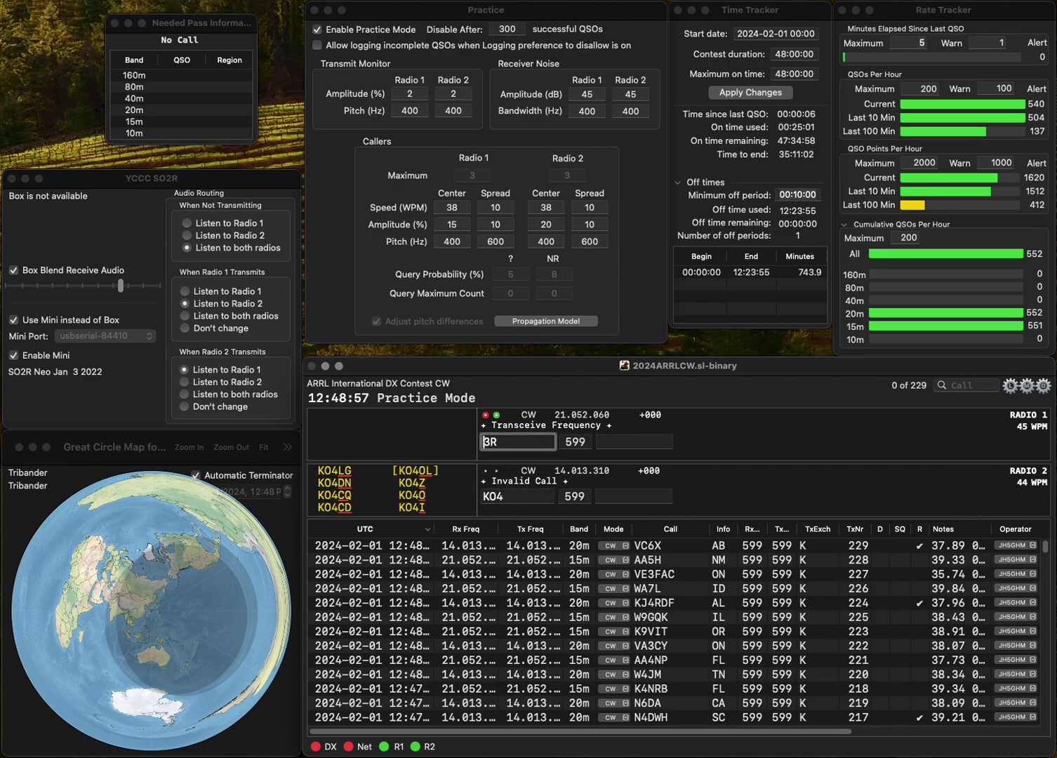
text(NE)
key(Return)
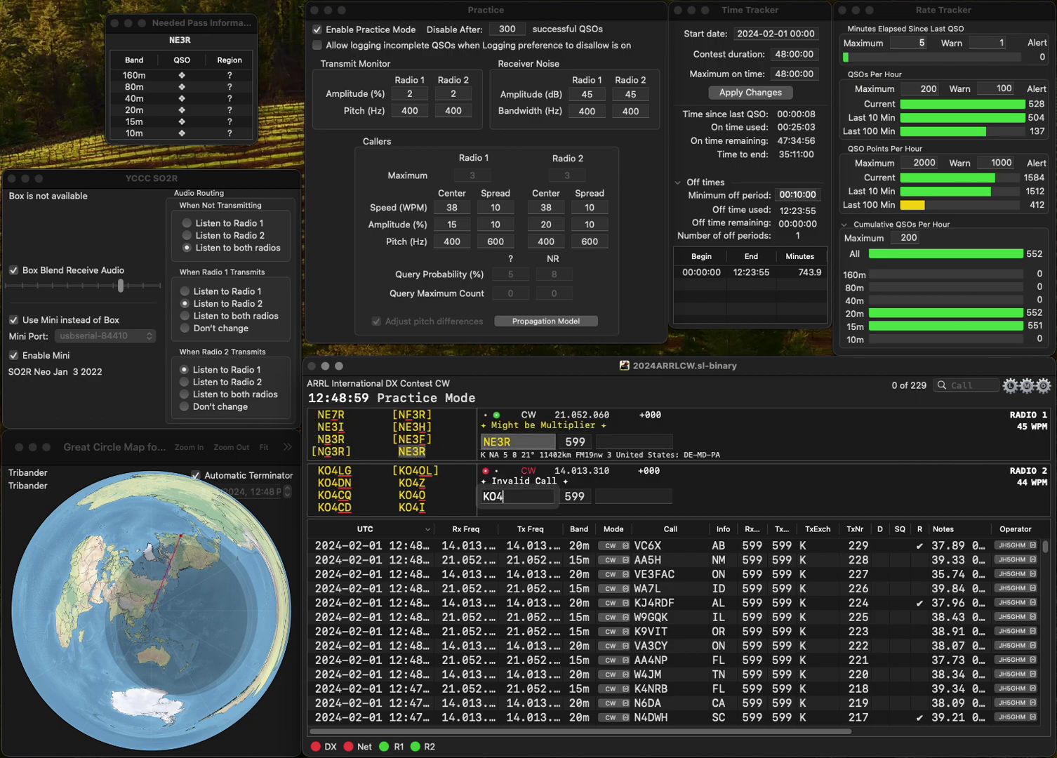
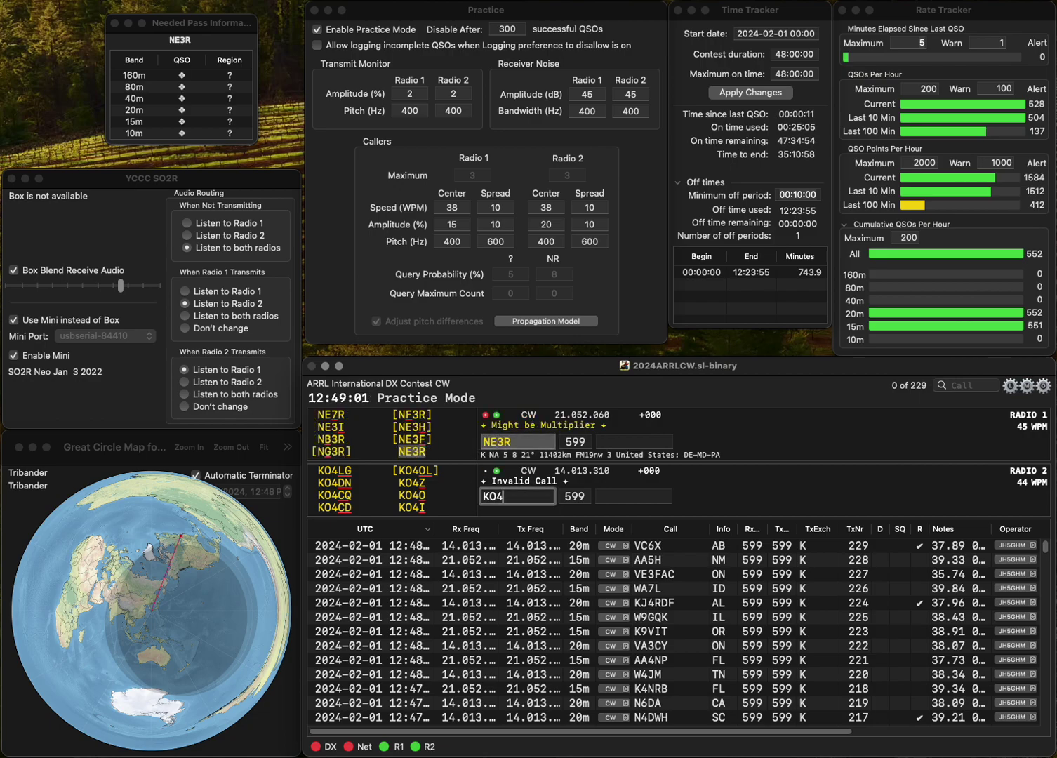
Log NE3R (PA) on radio 1 and KO4YED (TN) on radio 2.
text(KO4YE)
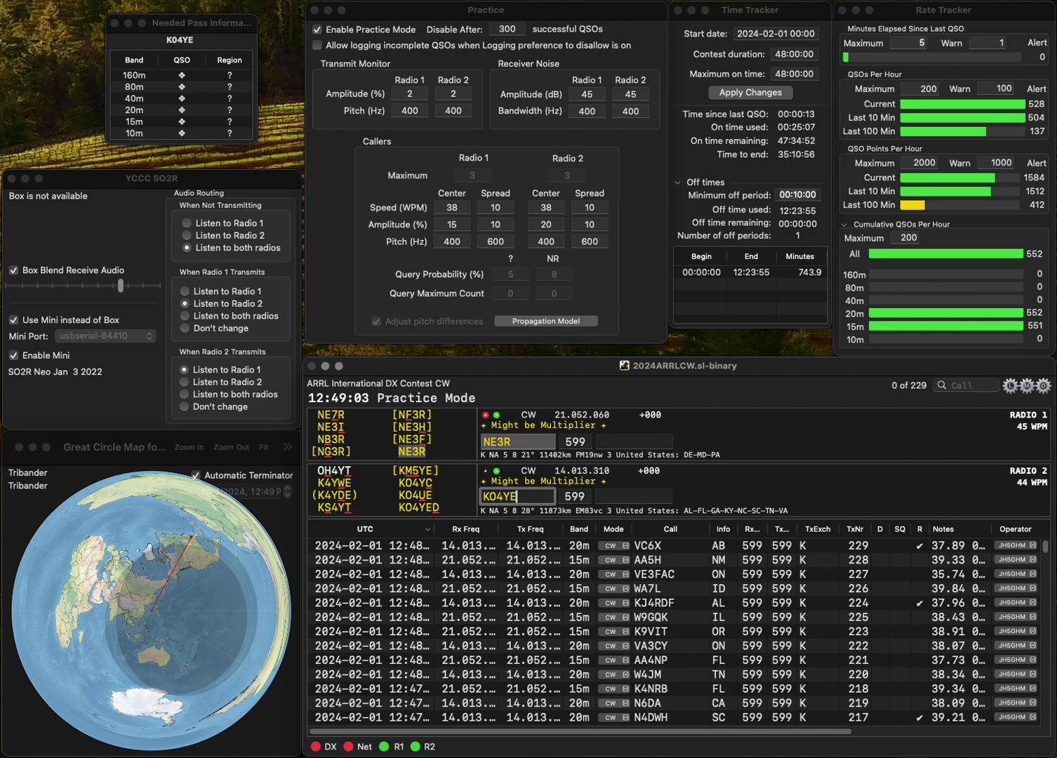
text(D)
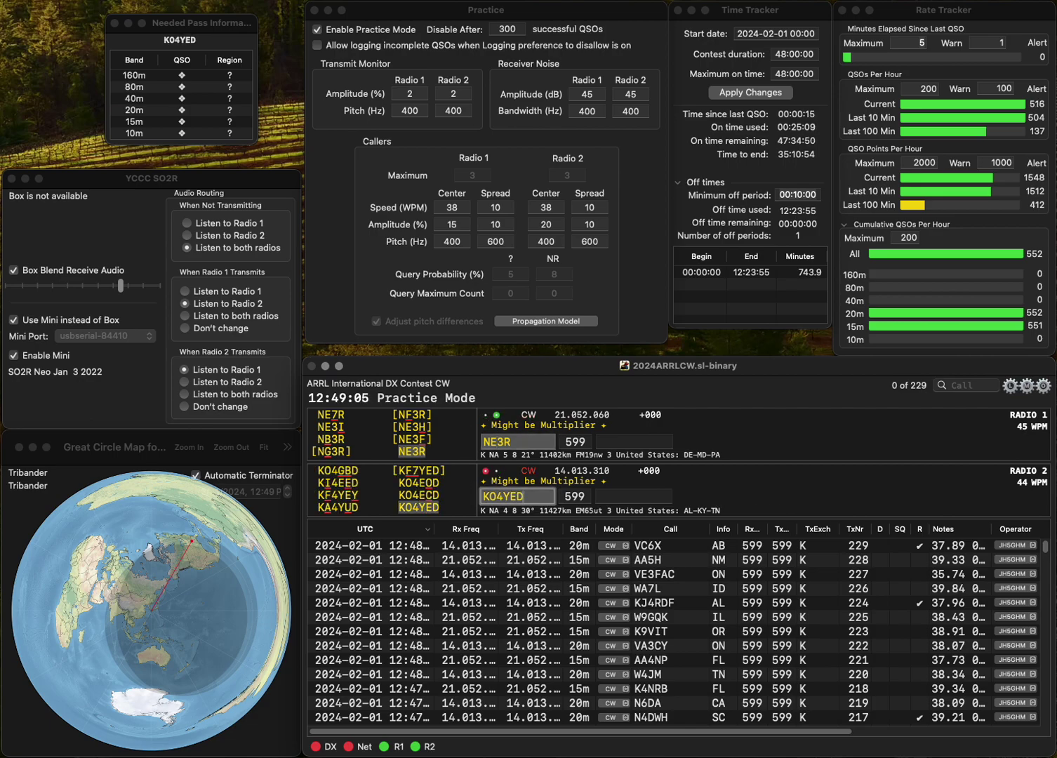
key(Tab)
key(space)
text(PA)
key(Return)
key(Tab)
key(Tab)
text(TN)
key(Return)
text(N)
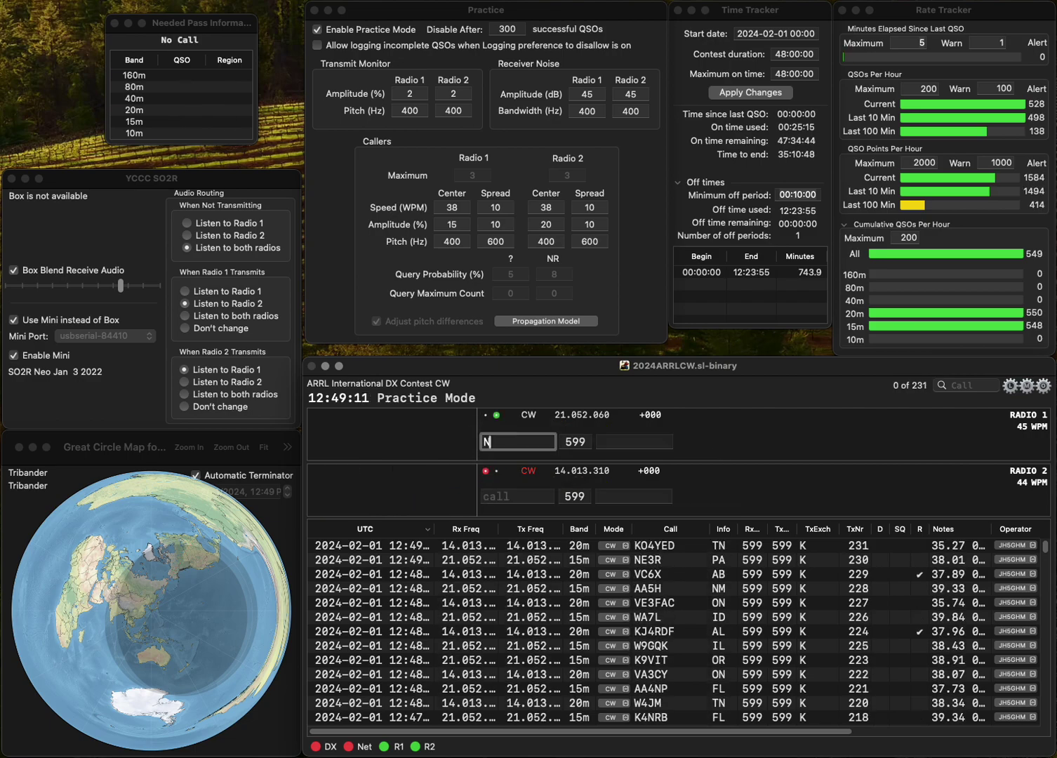
text(5NJB)
key(Return)
text(KI5OMZ)
key(BackSpace)
text(4)
key(Return)
text(M)
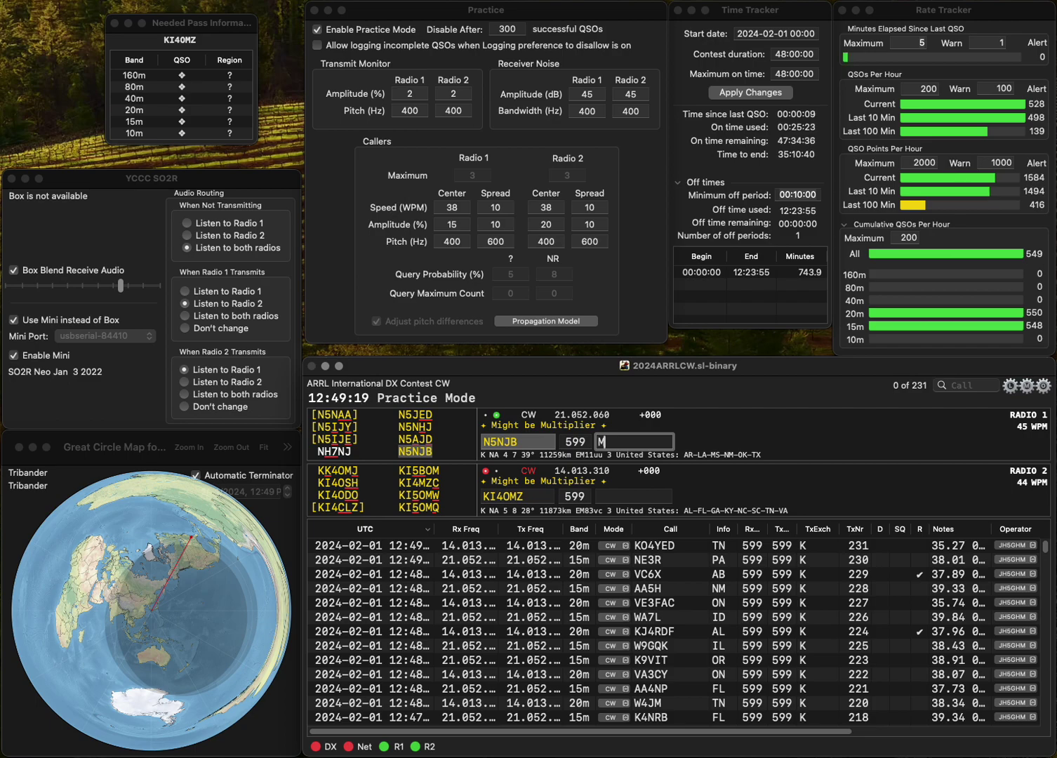
text(S)
key(Return)
key(BackSpace)
text(5)
key(BackSpace)
text(Q)
key(Return)
text(W5NCB)
key(Return)
key(space)
text(NM)
key(Return)
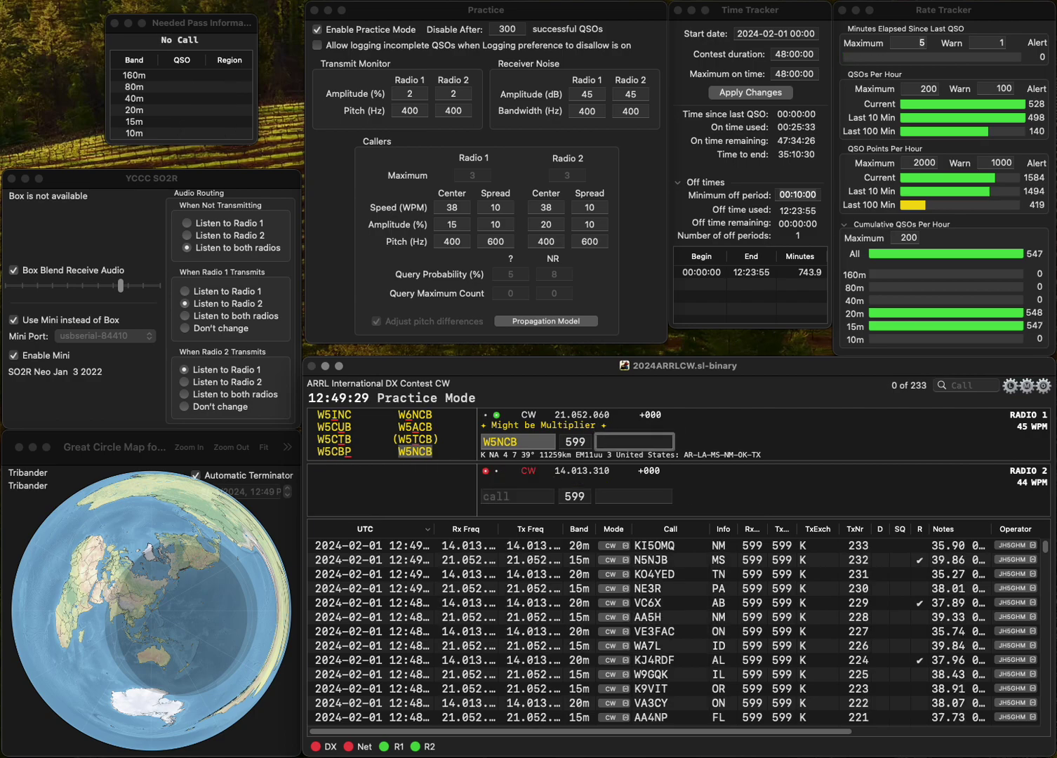
text(NM)
key(Return)
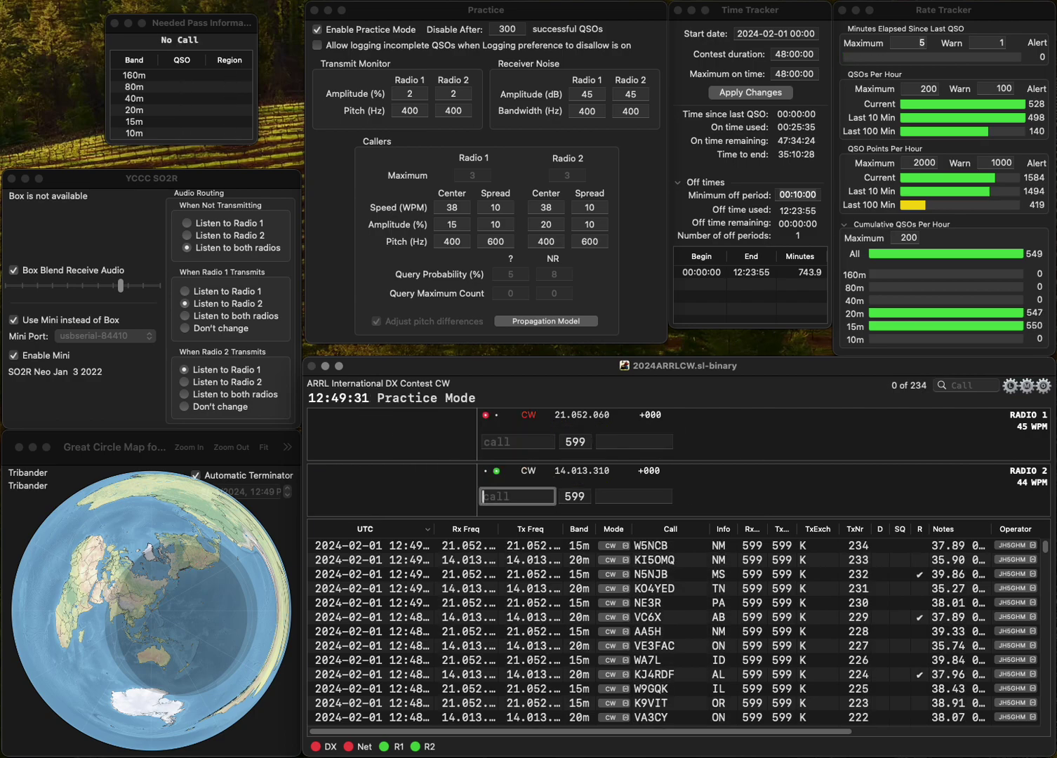
Log KC4MKD (VA) on radio 2 and WA2LOT (NY) on radio 1.
text(KC4M)
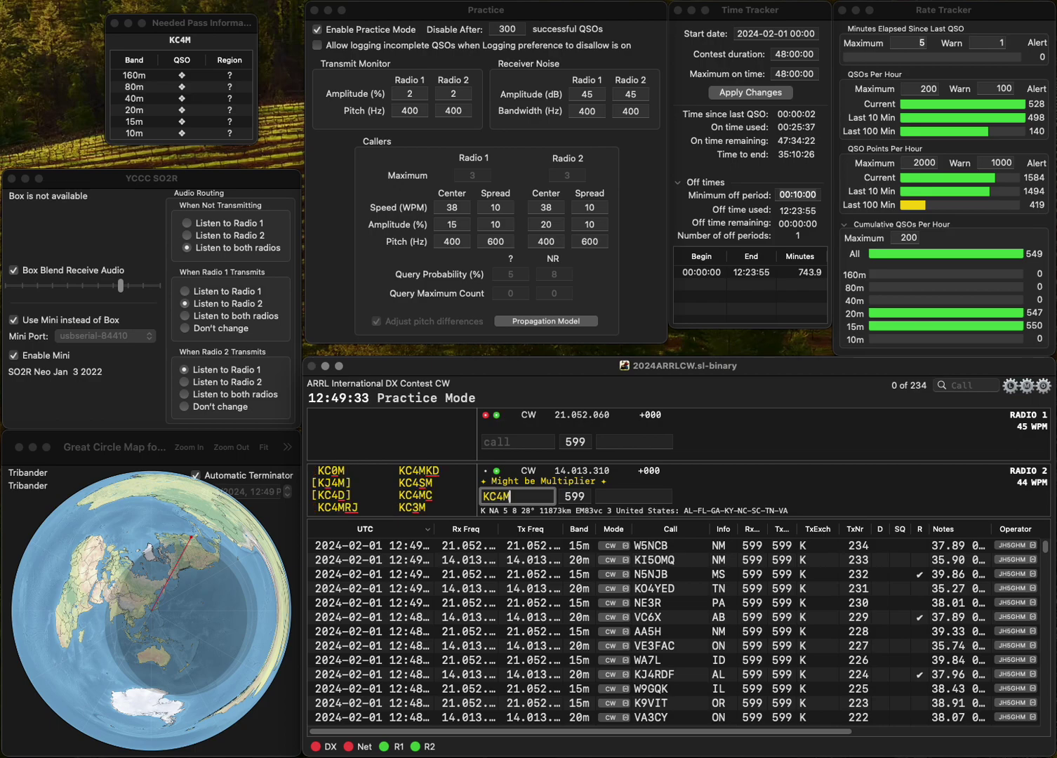
text(KD)
key(Return)
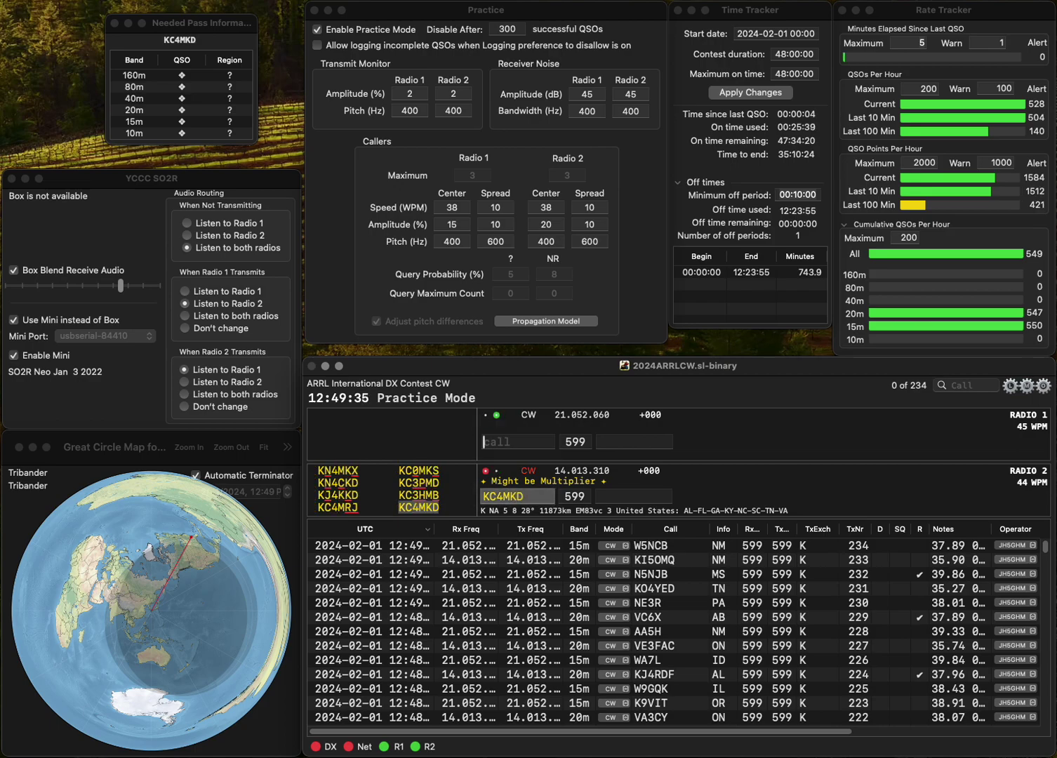
text(WA2LOT)
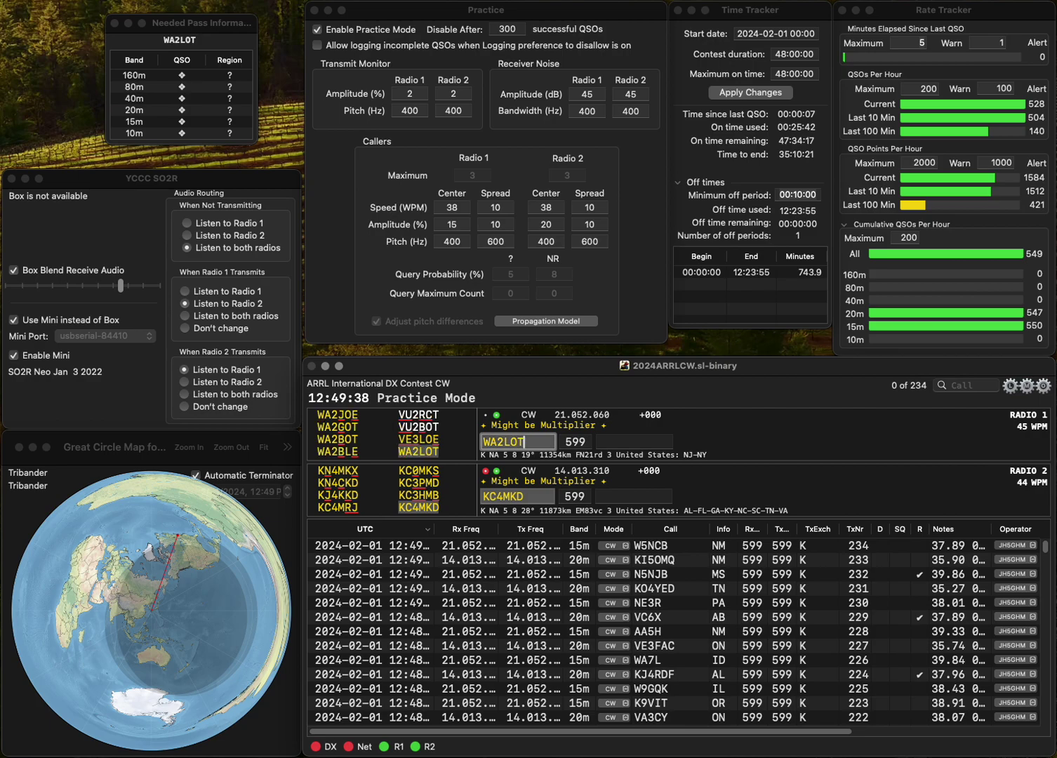
key(Return)
key(space)
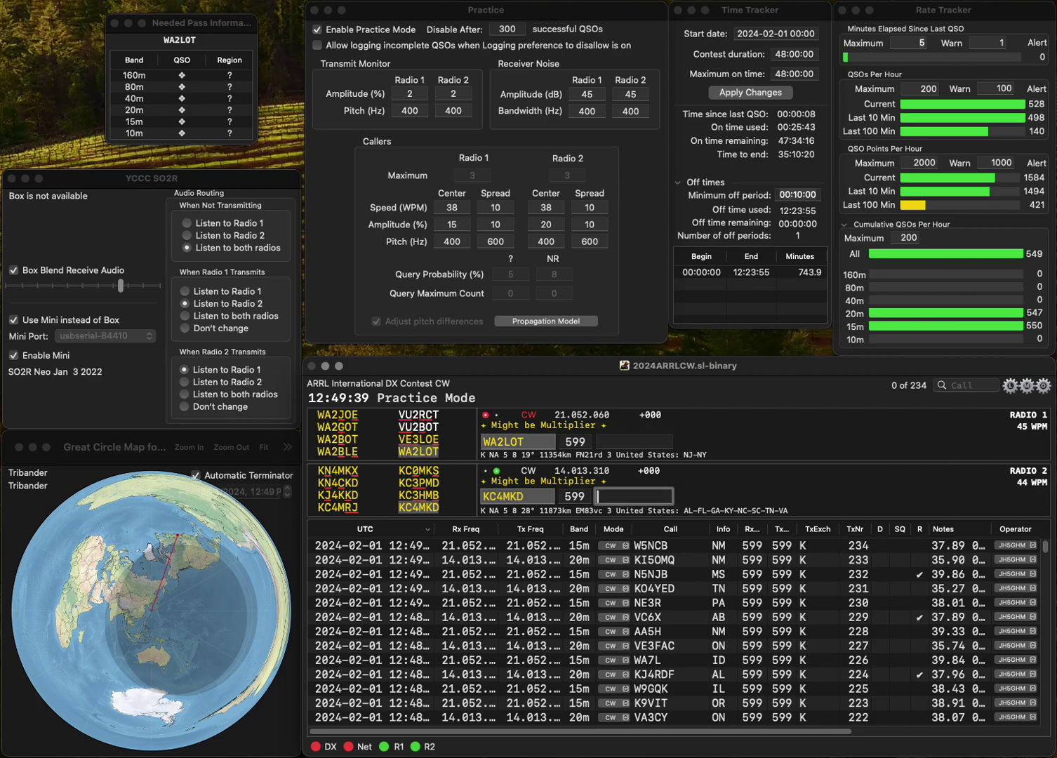
text(VA)
key(Return)
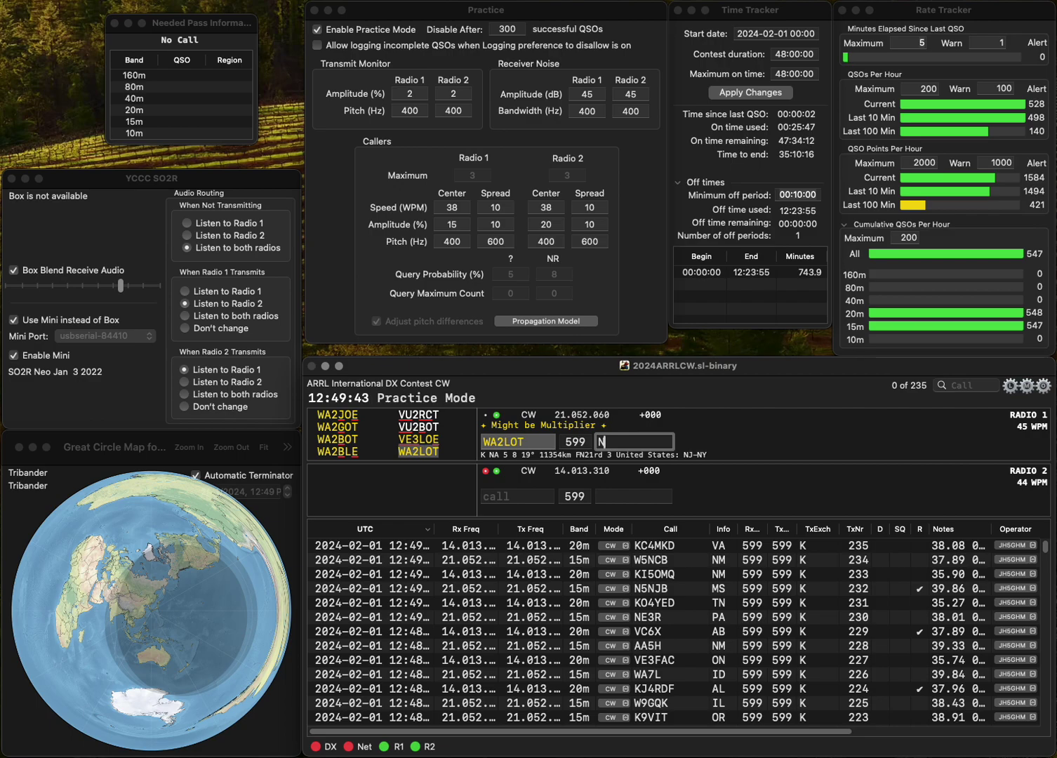
text(NY)
key(Return)
Log N8NA (DE) on radio 2 and NB6U (CA) on radio 1.
text(N8NA)
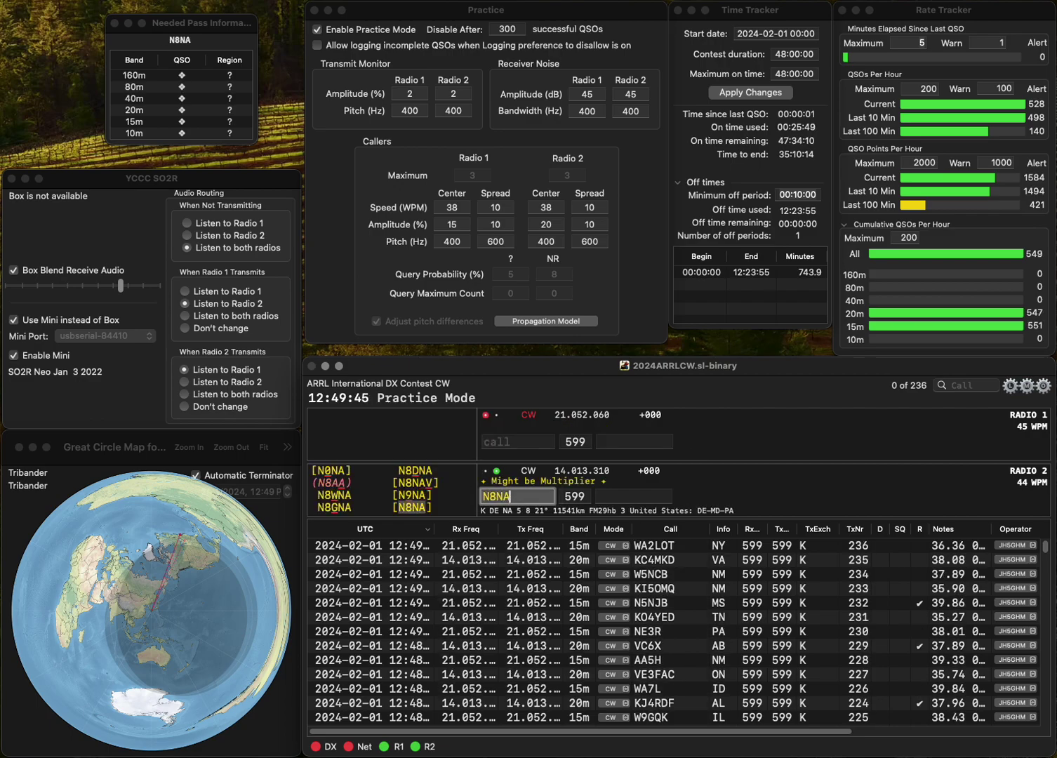
key(Return)
text(N6)
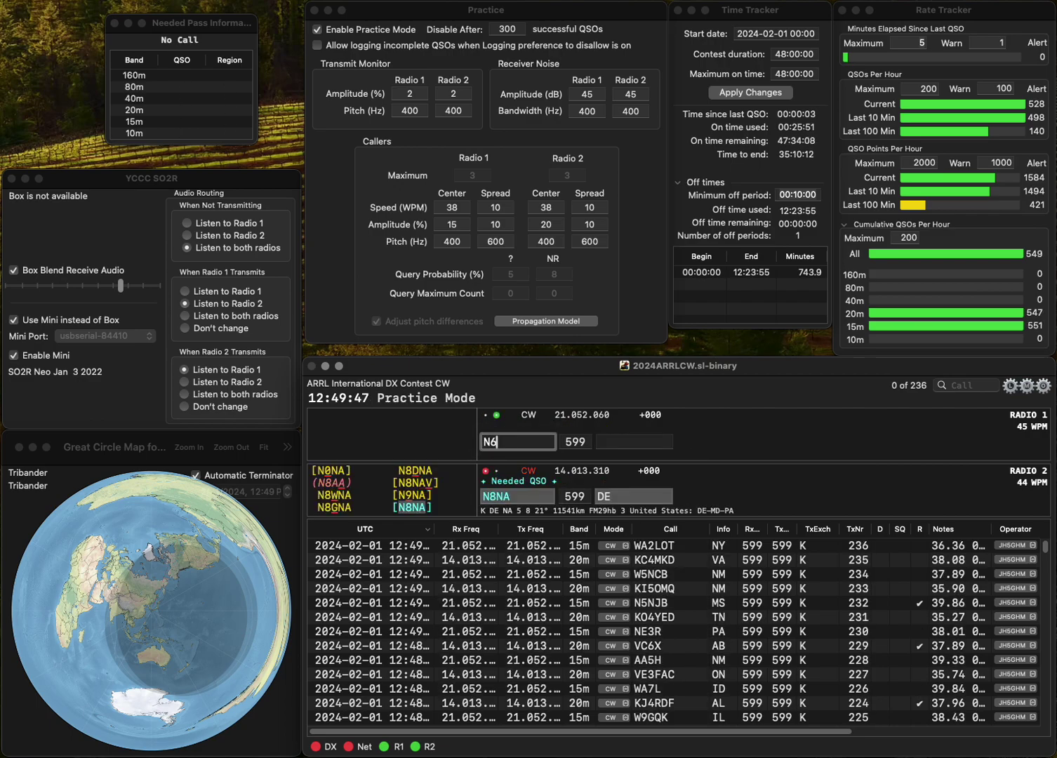
key(BackSpace)
text(B6V)
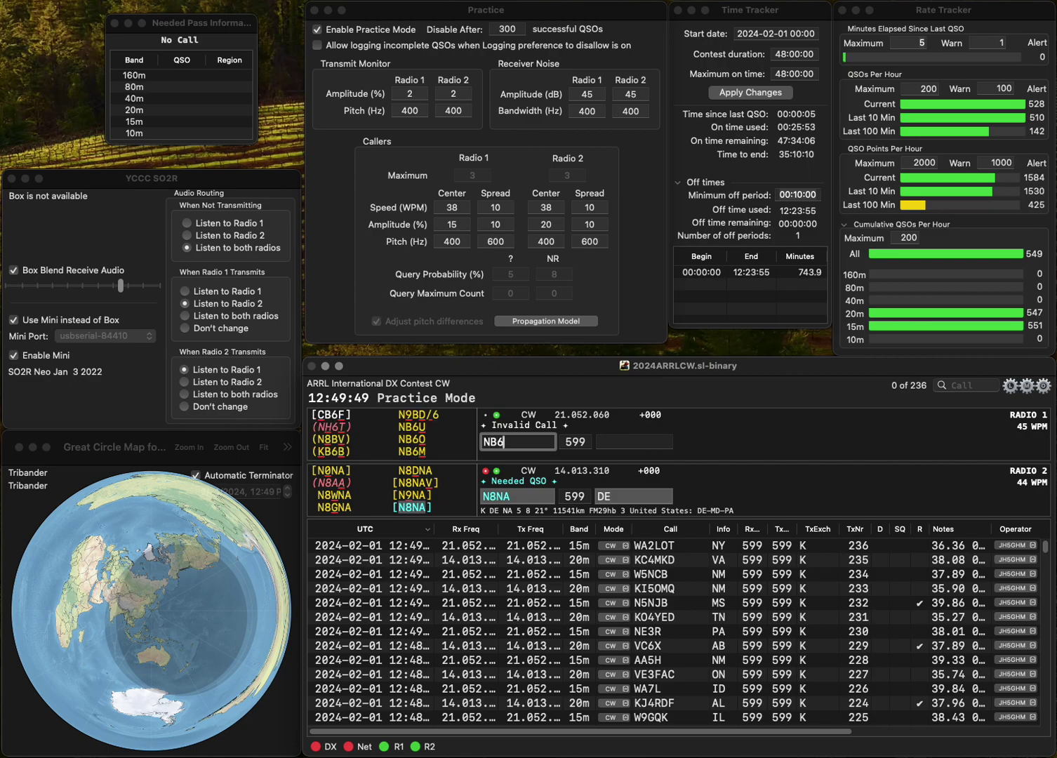
key(BackSpace)
text(U)
key(Return)
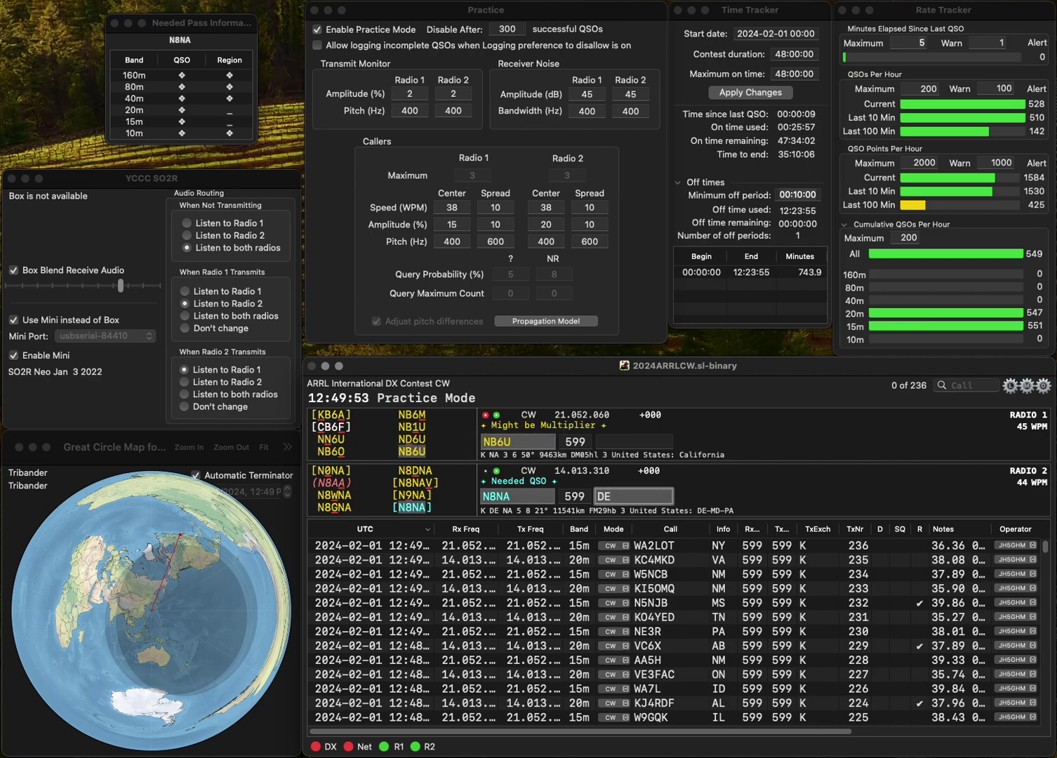
key(Return)
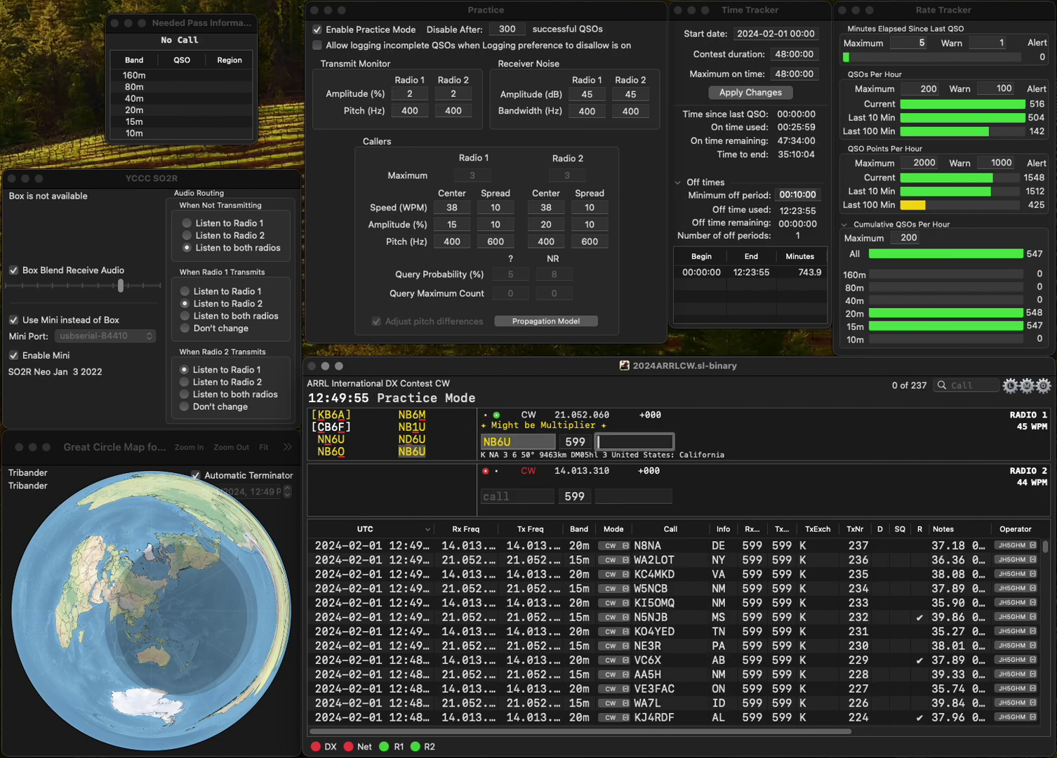
key(Return)
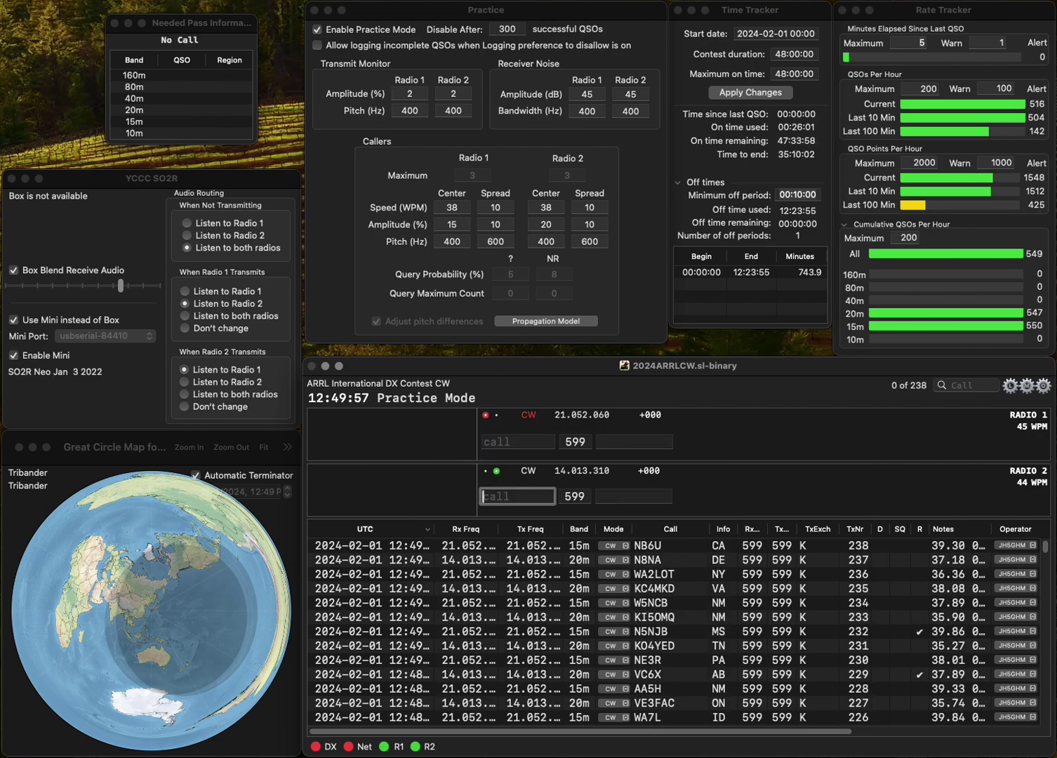
text(WW2P)
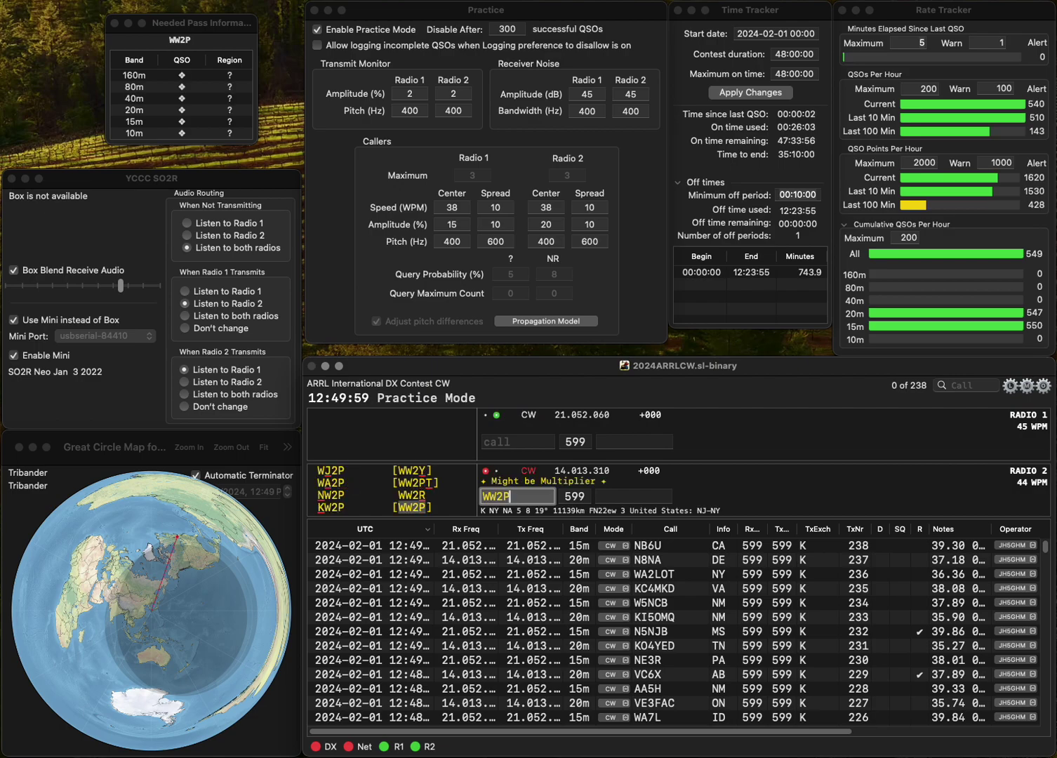
key(Return)
text(K)
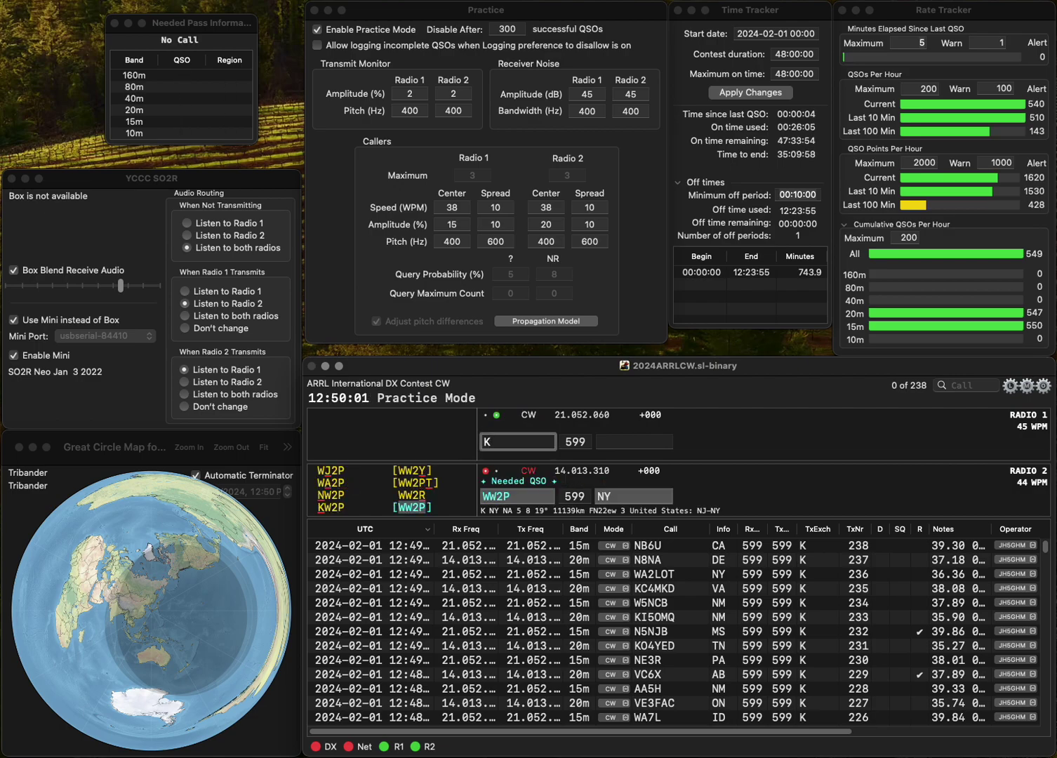
text(1V)
key(BackSpace)
text(1VOI)
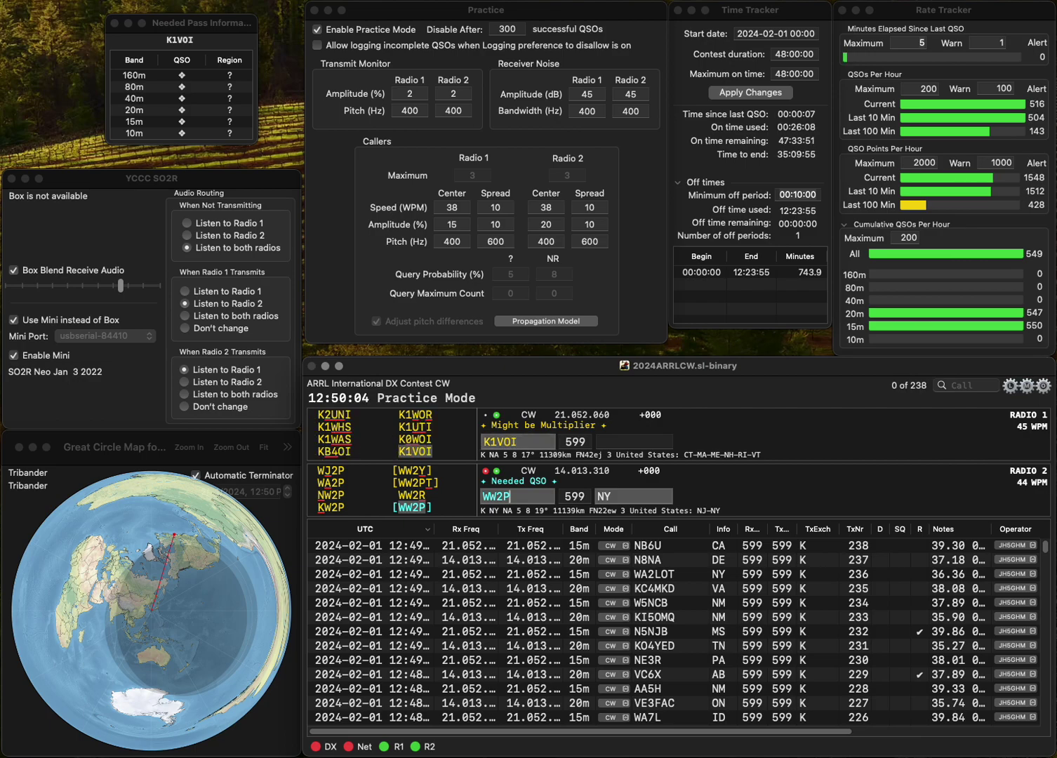
key(Return)
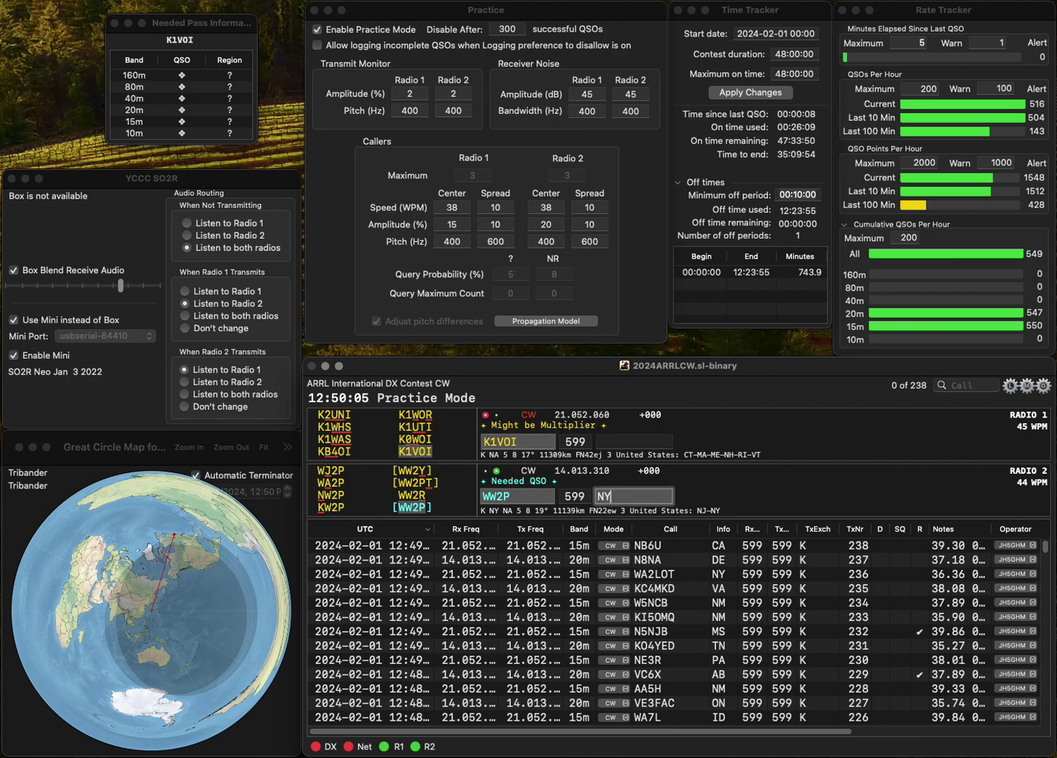
key(Return)
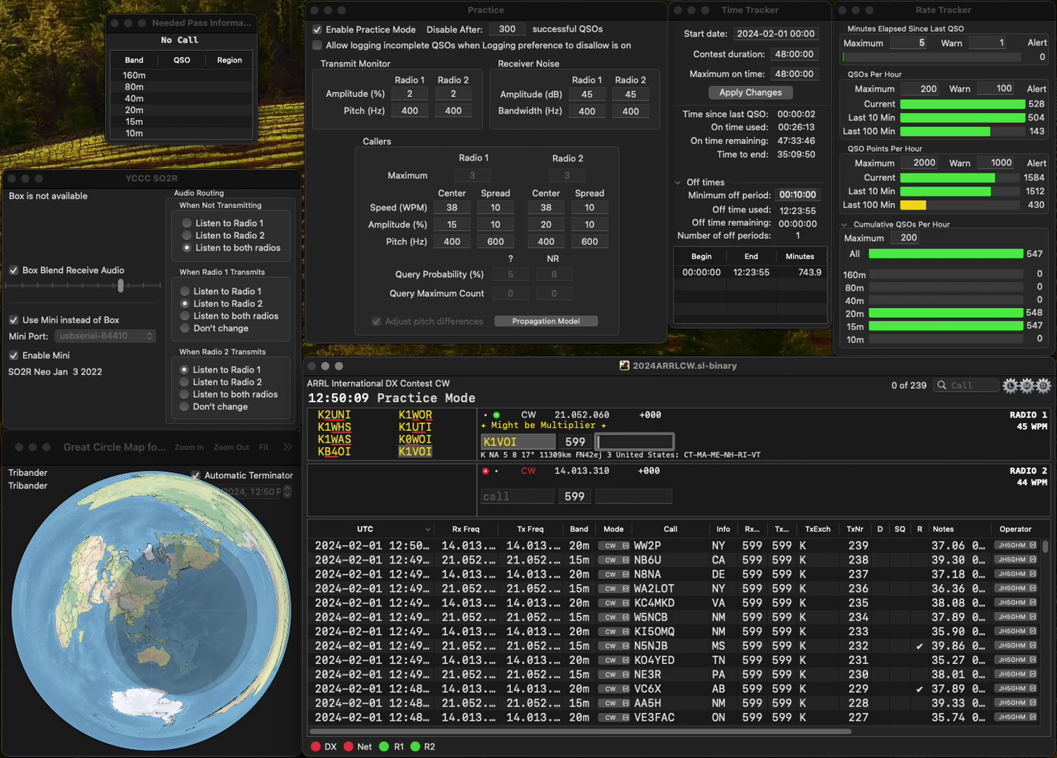
key(Return)
text(W1QG)
key(Return)
text(K)
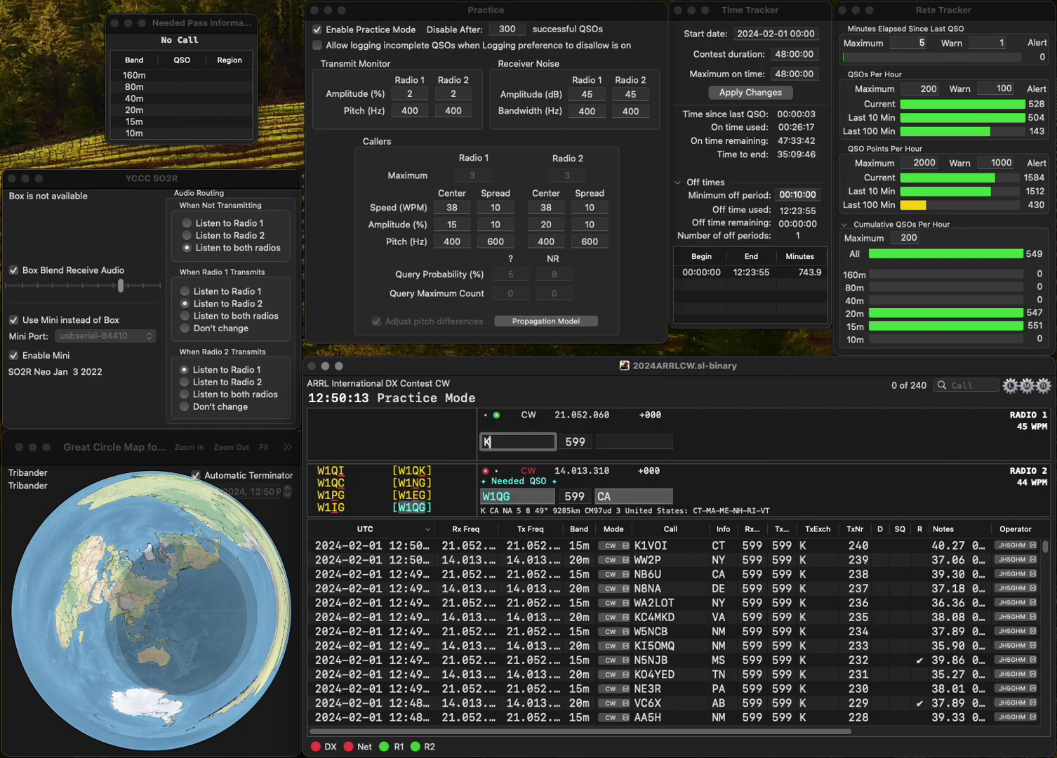
text(5CBL)
key(Return)
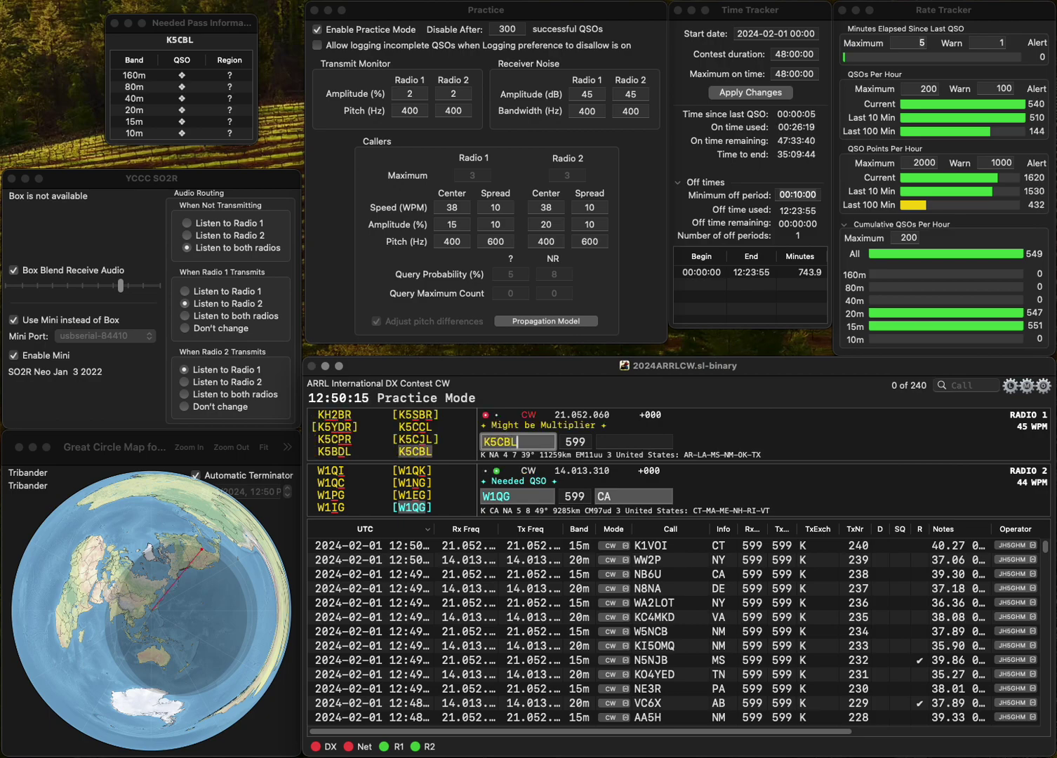
key(Return)
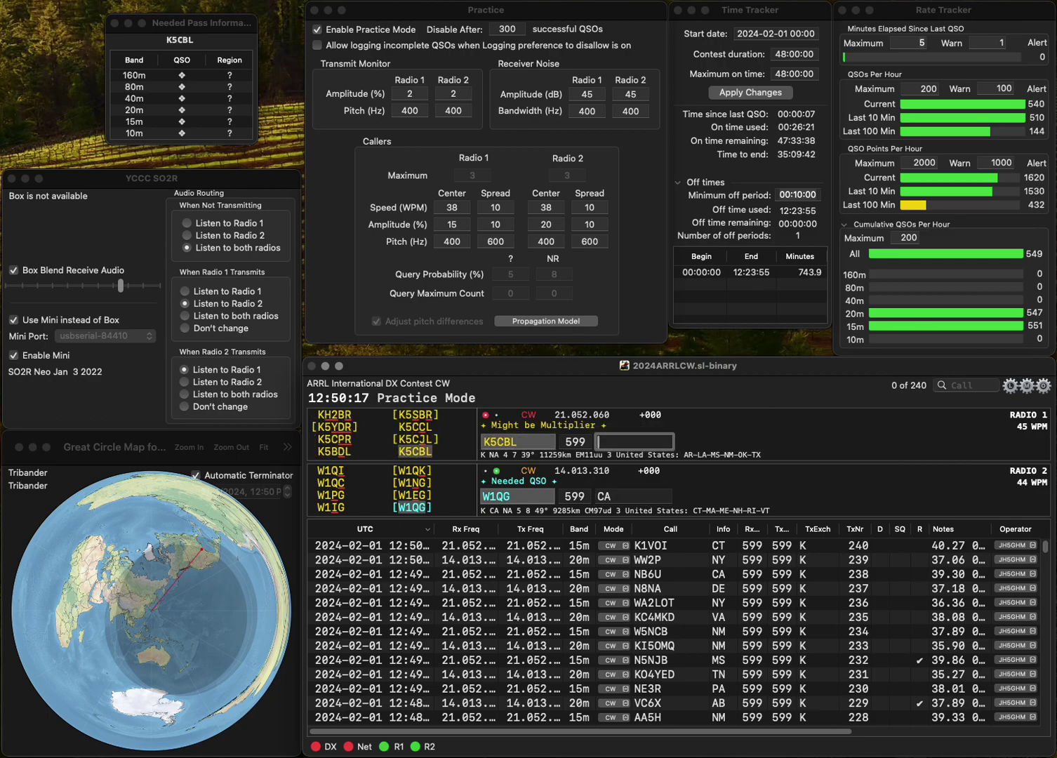
text(TX)
key(Return)
text(VE)
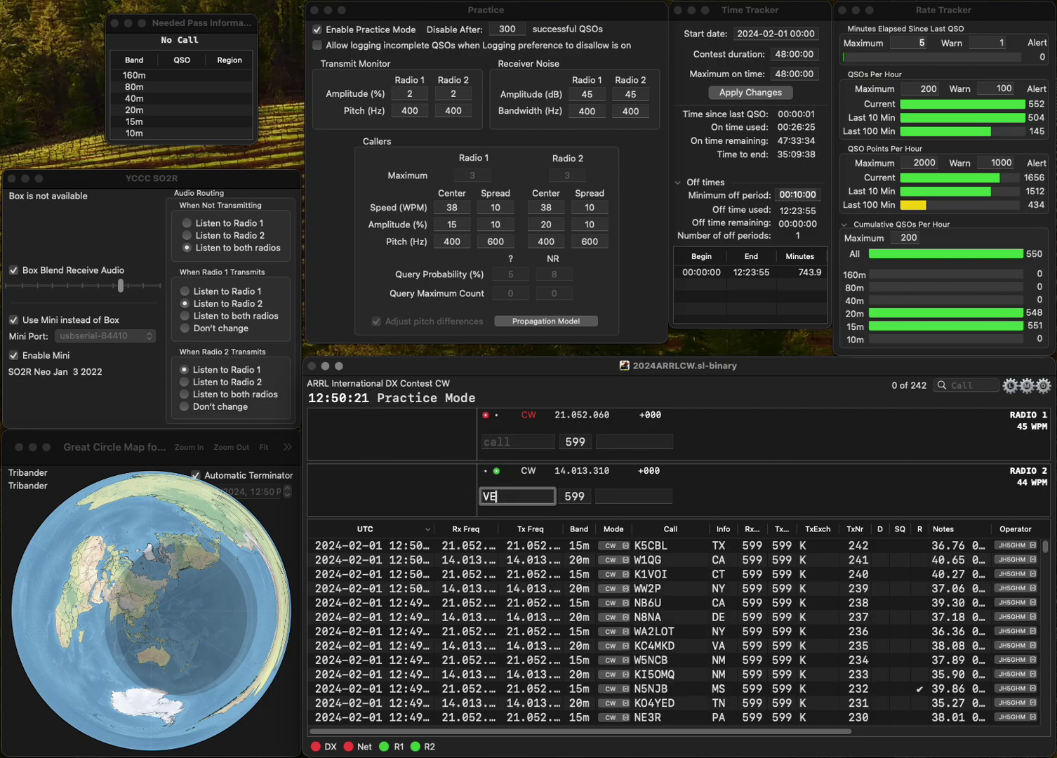
text(3CV)
key(Return)
text(W3ANX)
key(Return)
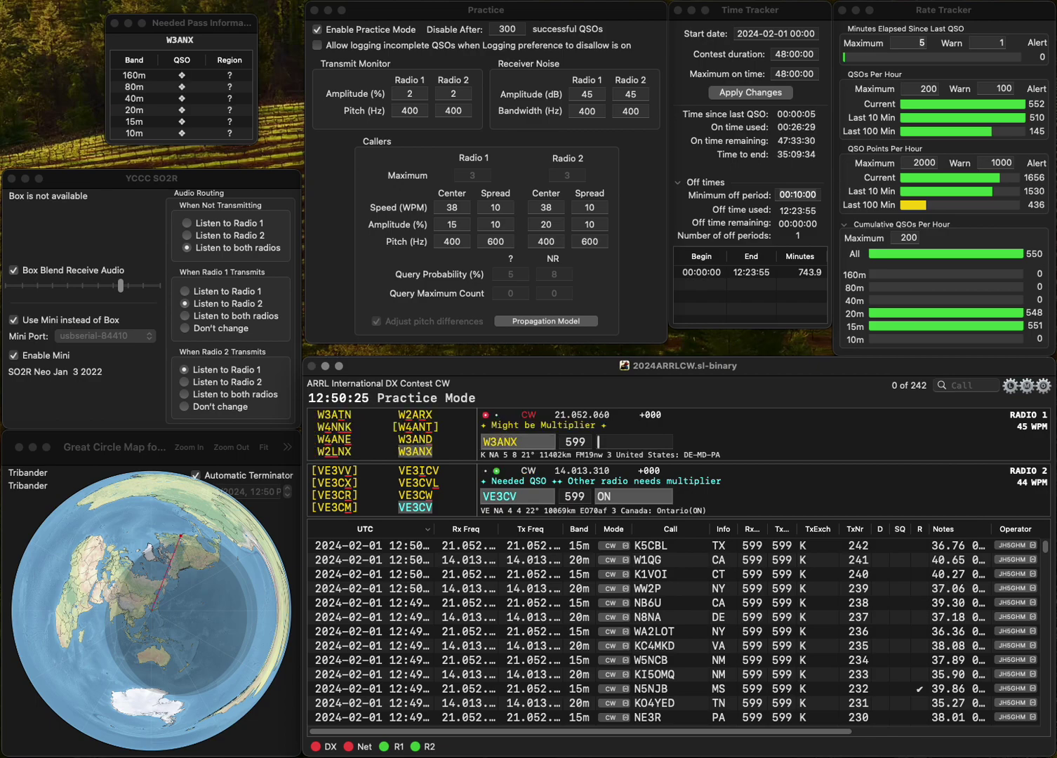
key(Return)
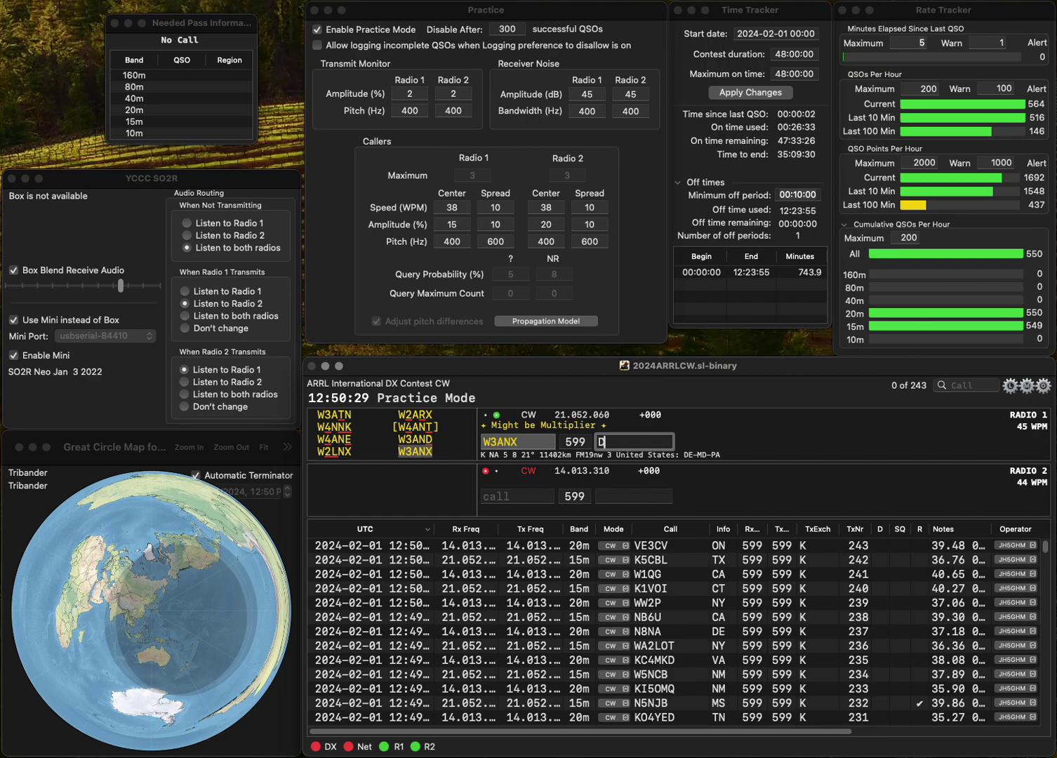
text(DE)
key(Return)
text(KC)
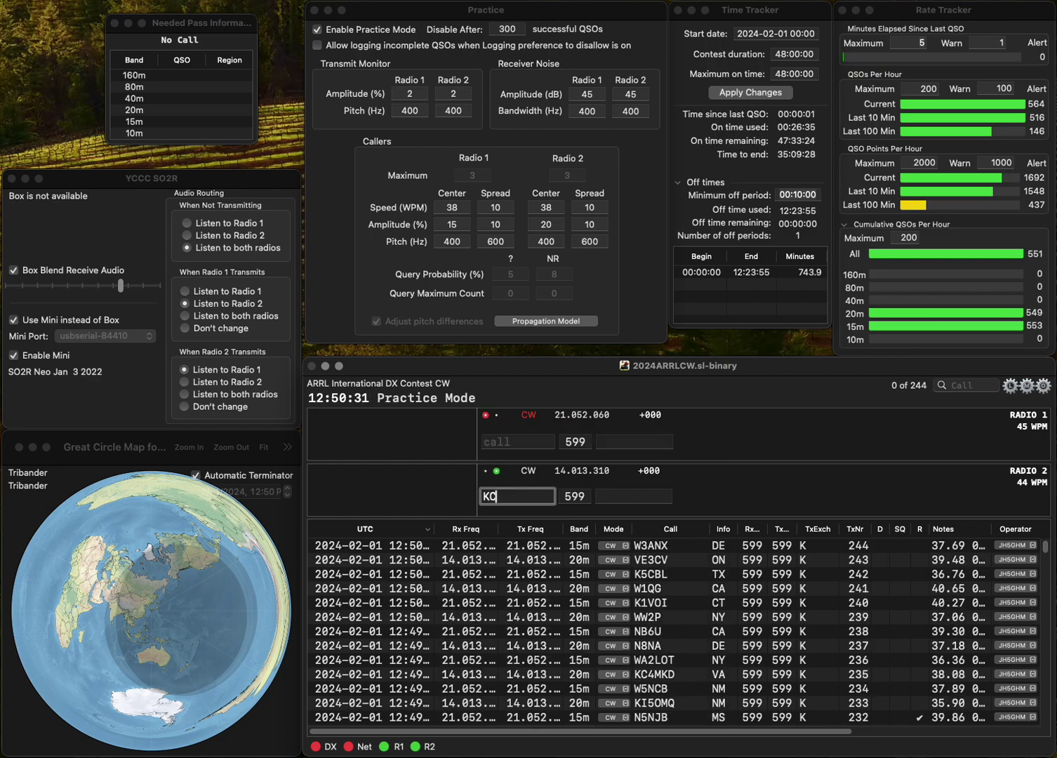
text(3O)
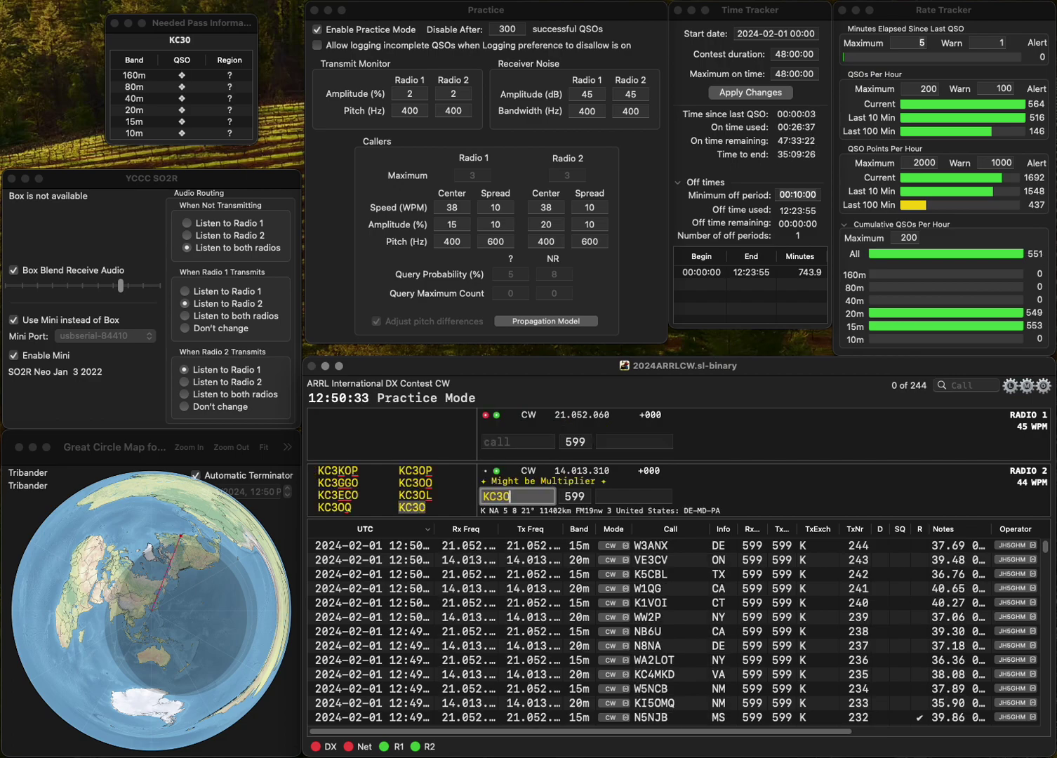
text(B)
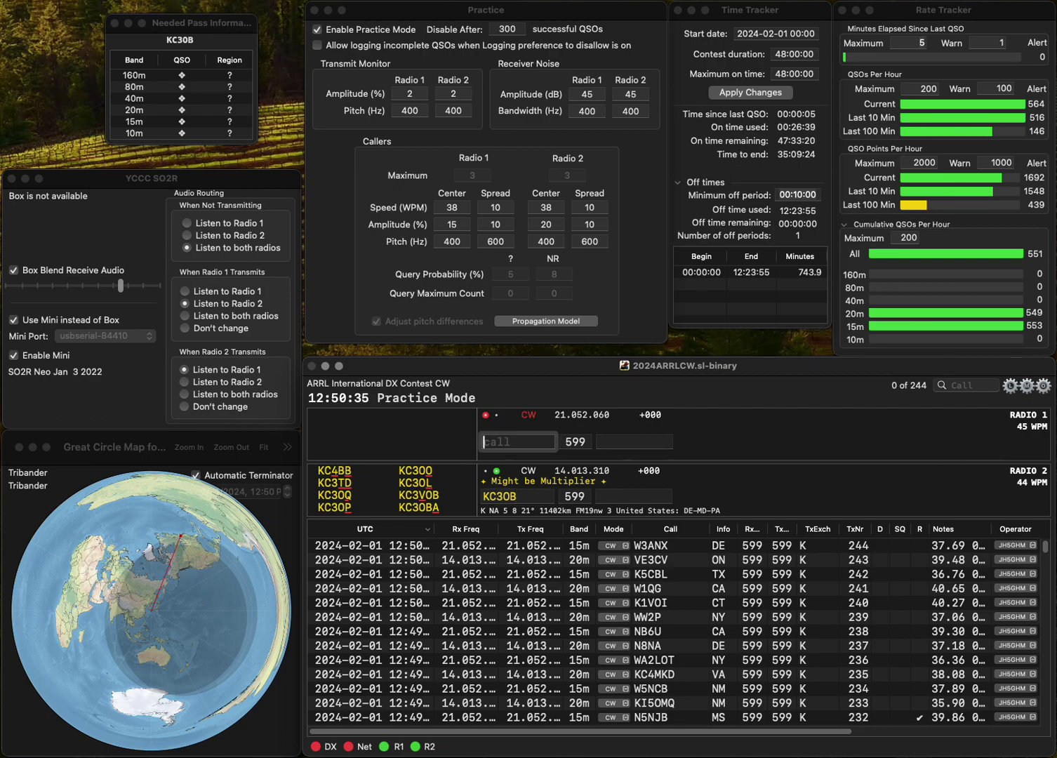
text(V)
key(Return)
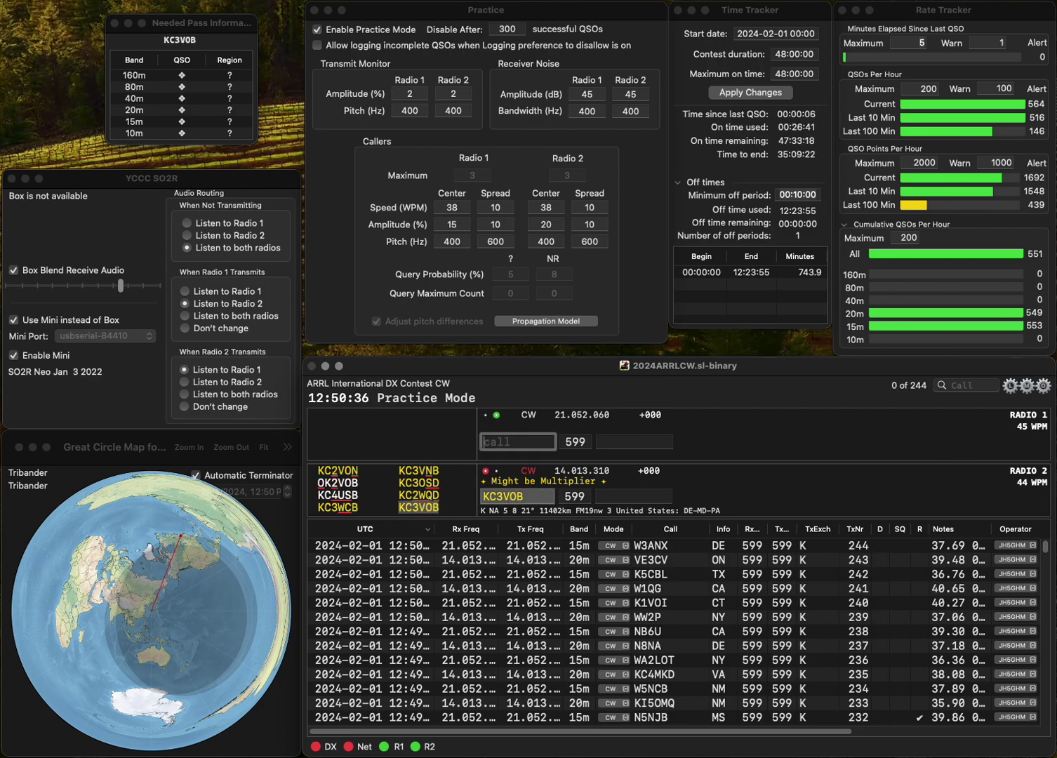
text(9SA)
key(Home)
text(K)
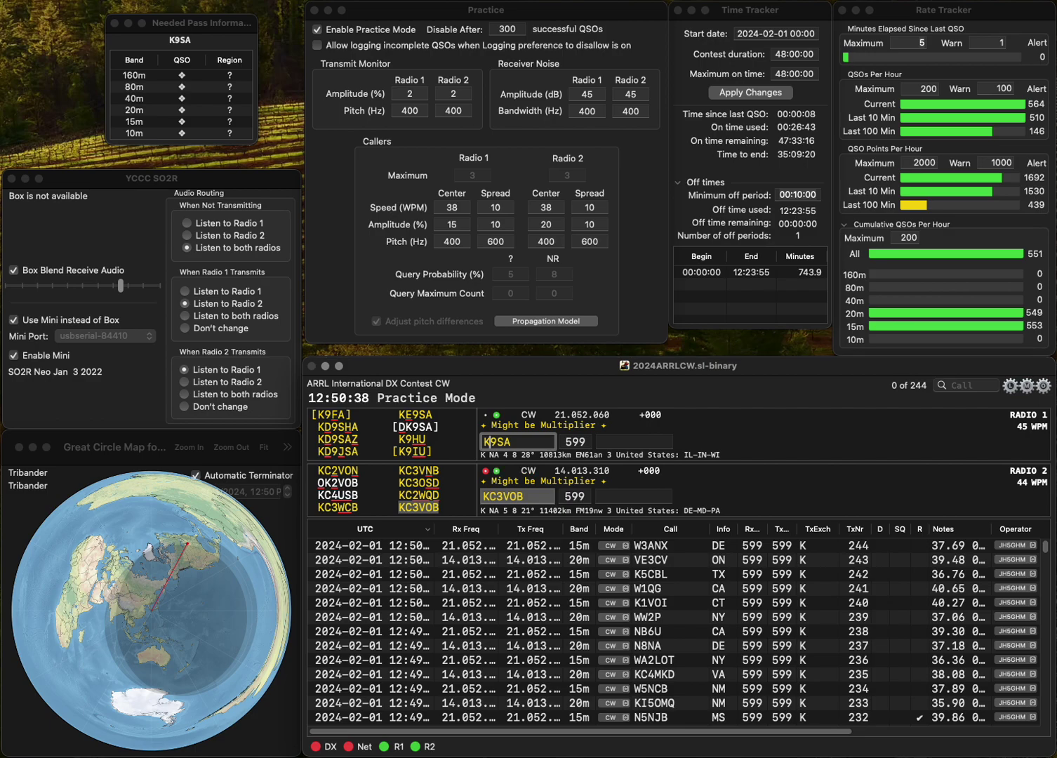
key(Return)
key(Left)
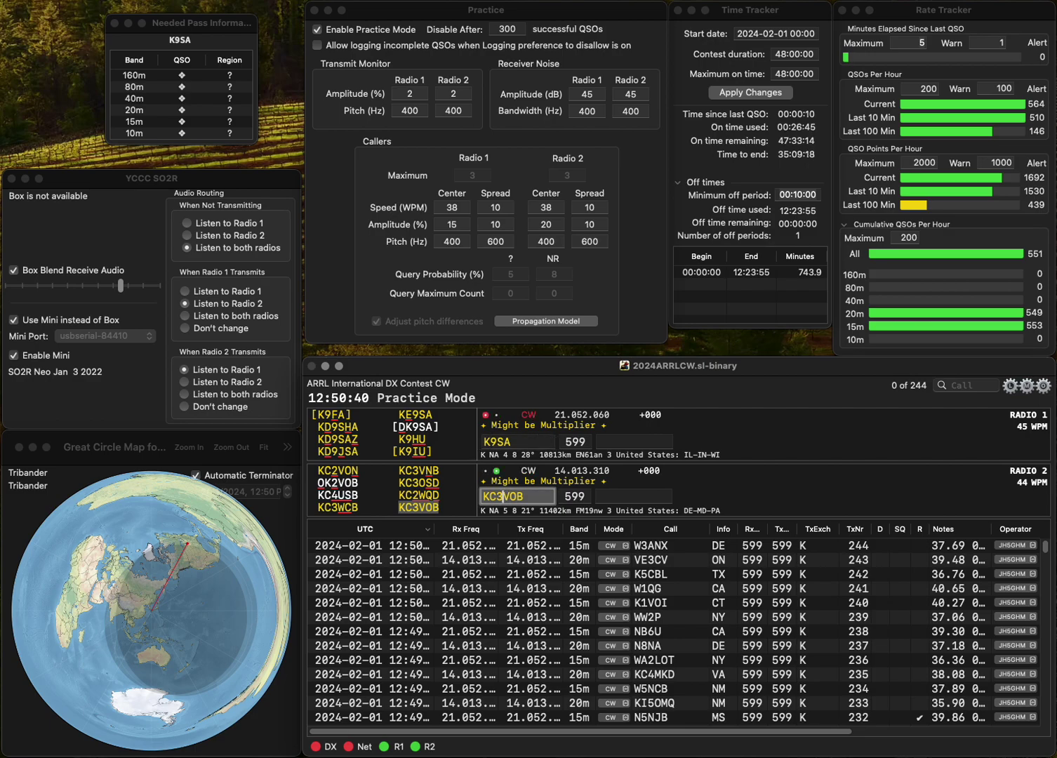
key(BackSpace)
text(2)
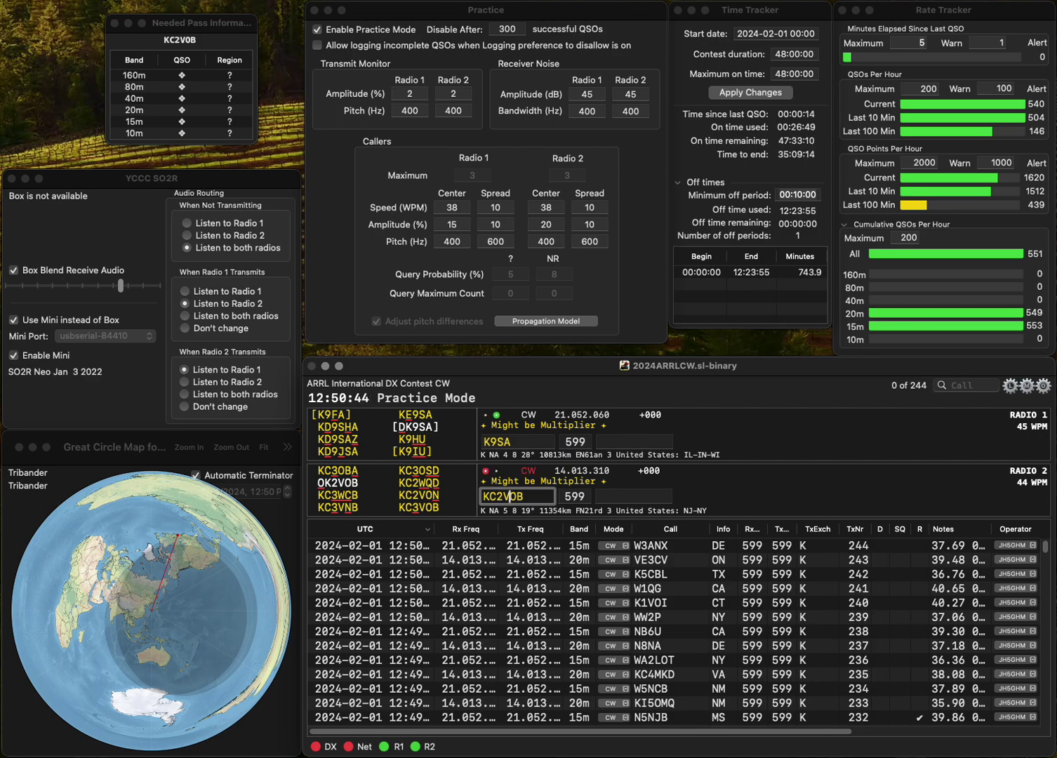
key(Delete)
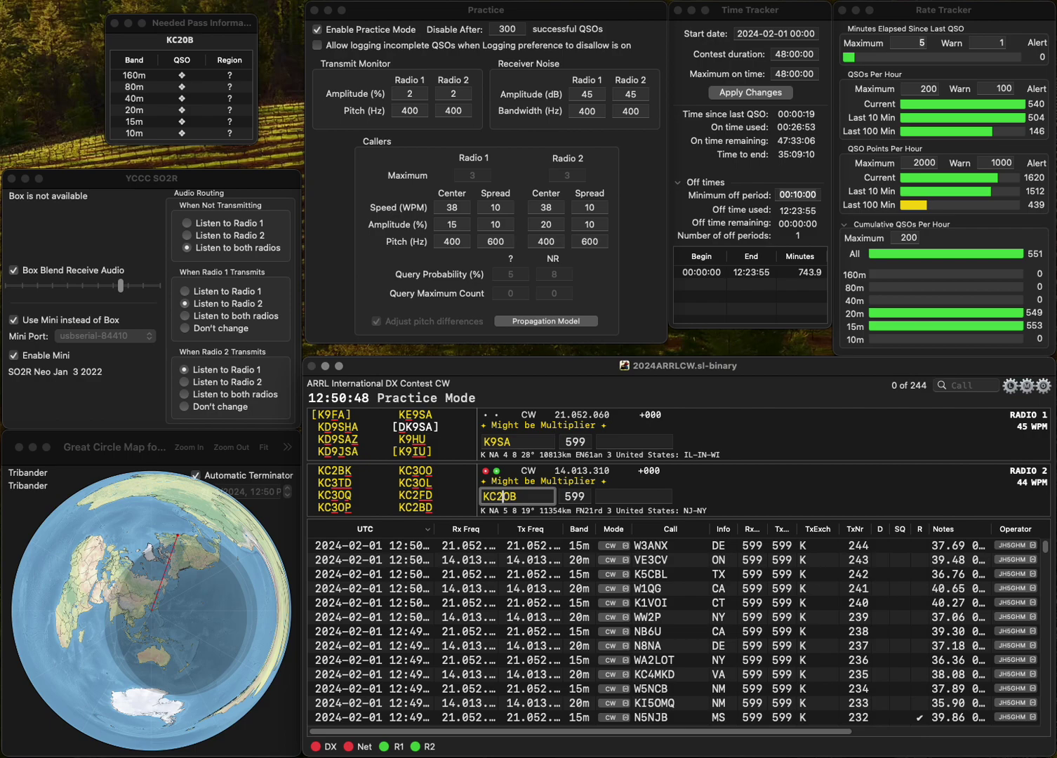
text(M)
key(Delete)
key(Right)
text(V)
key(Up)
key(Return)
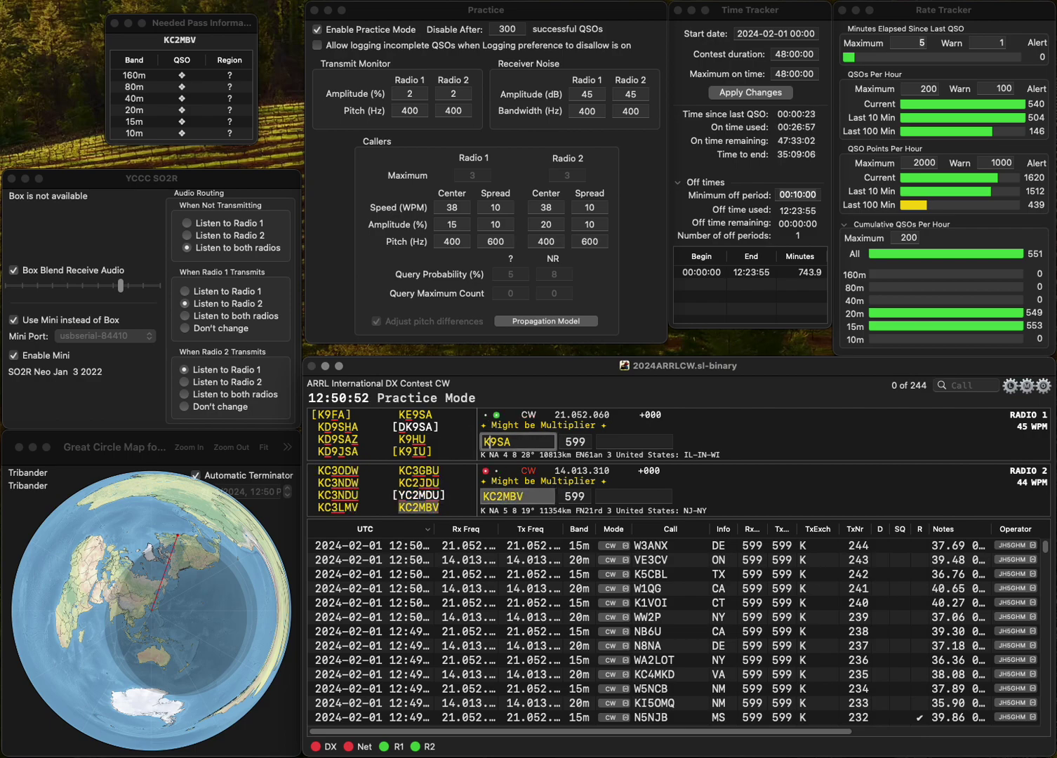
text(E)
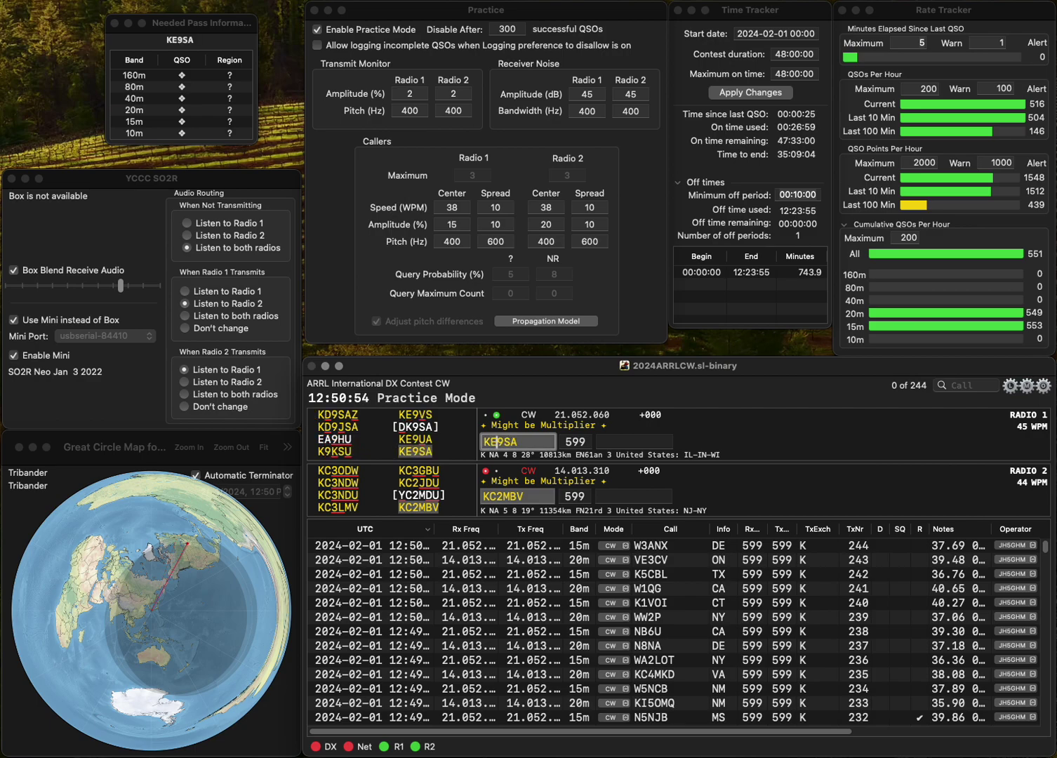
key(Return)
key(Down)
text(N)
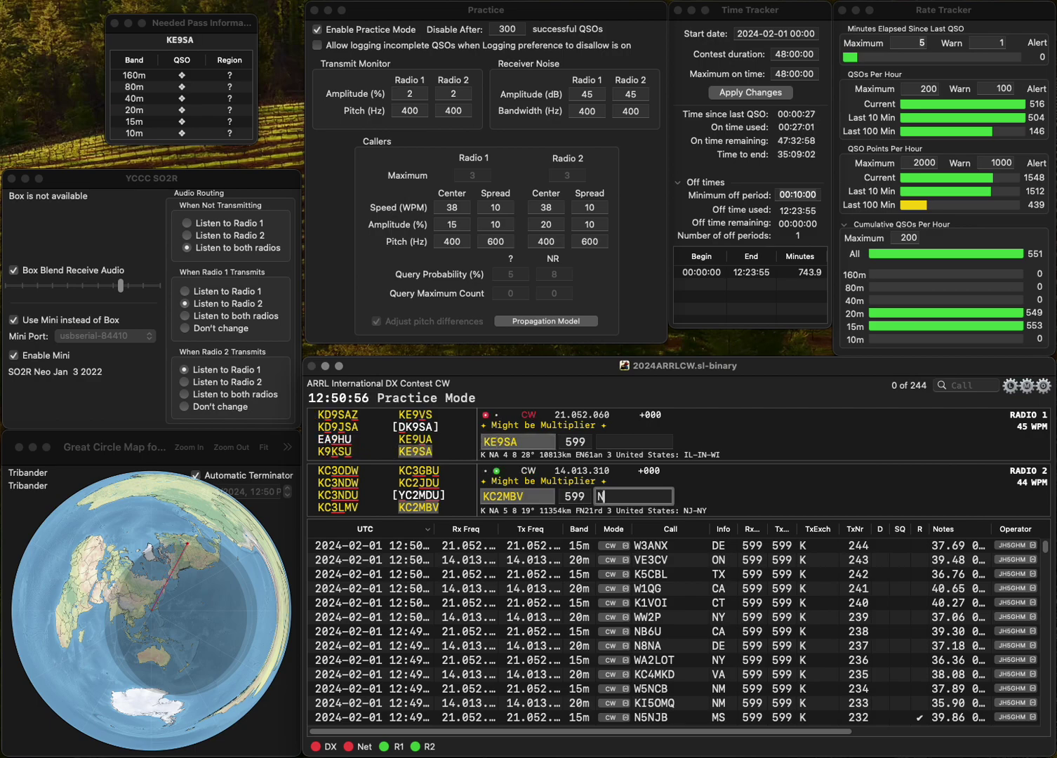
text(Y)
key(Return)
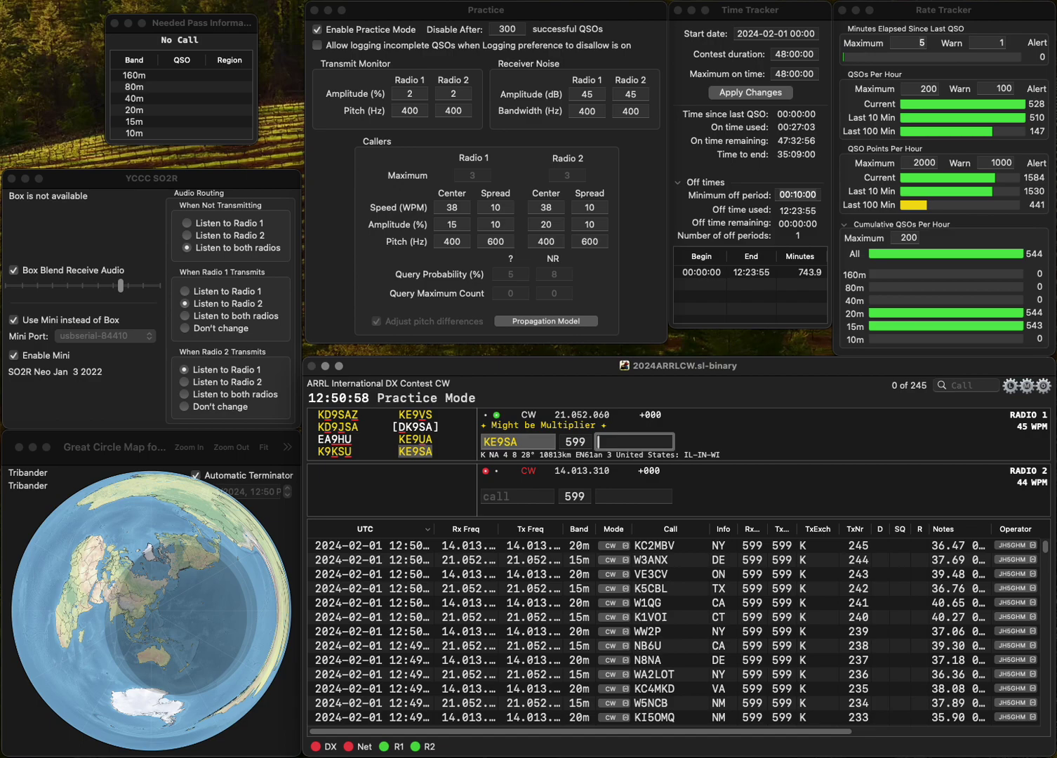
key(BackSpace)
key(Return)
text(7WA)
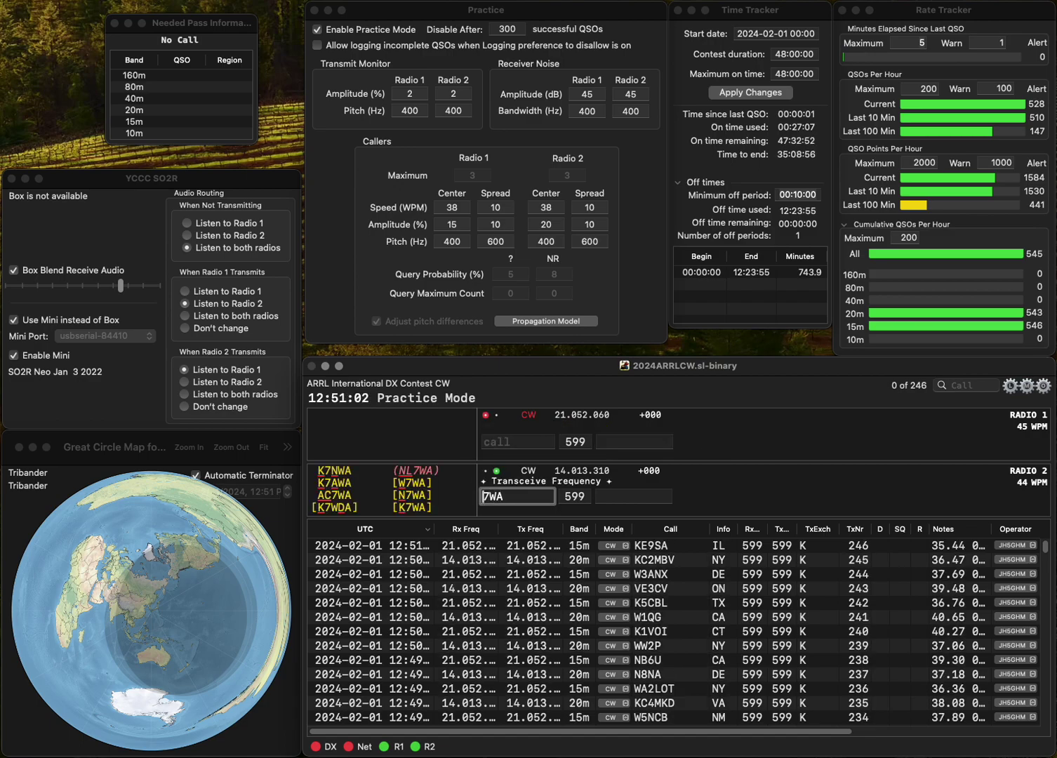
text(K)
key(Return)
text(KB2CM)
key(Return)
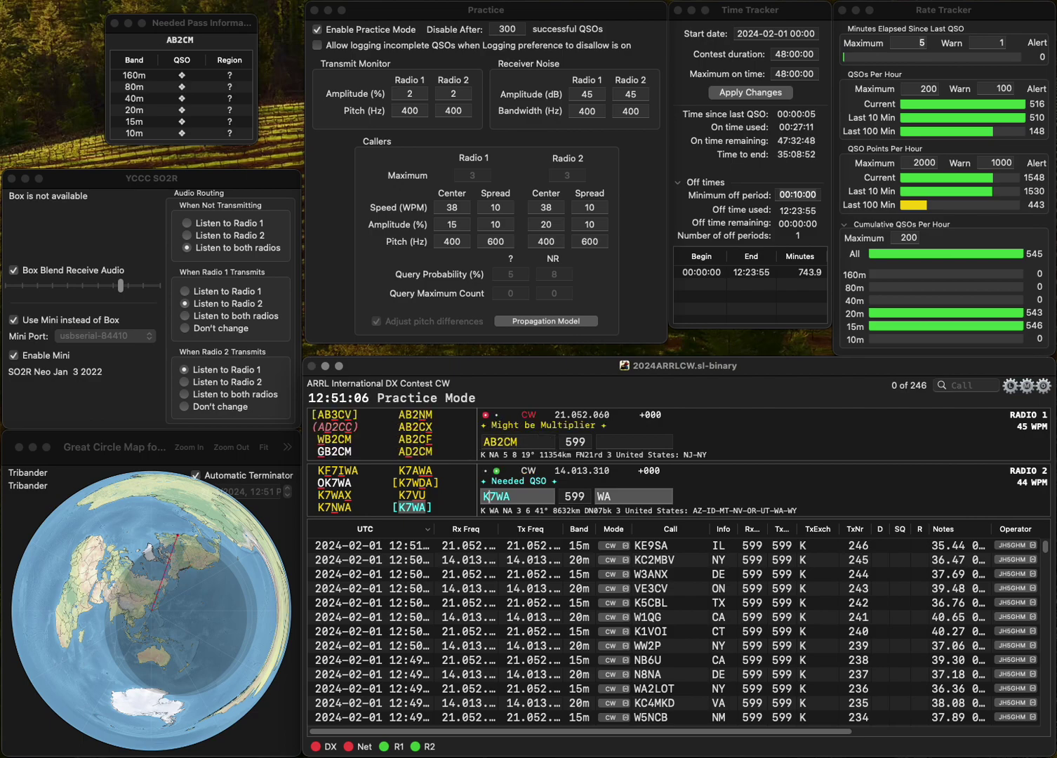
key(Return)
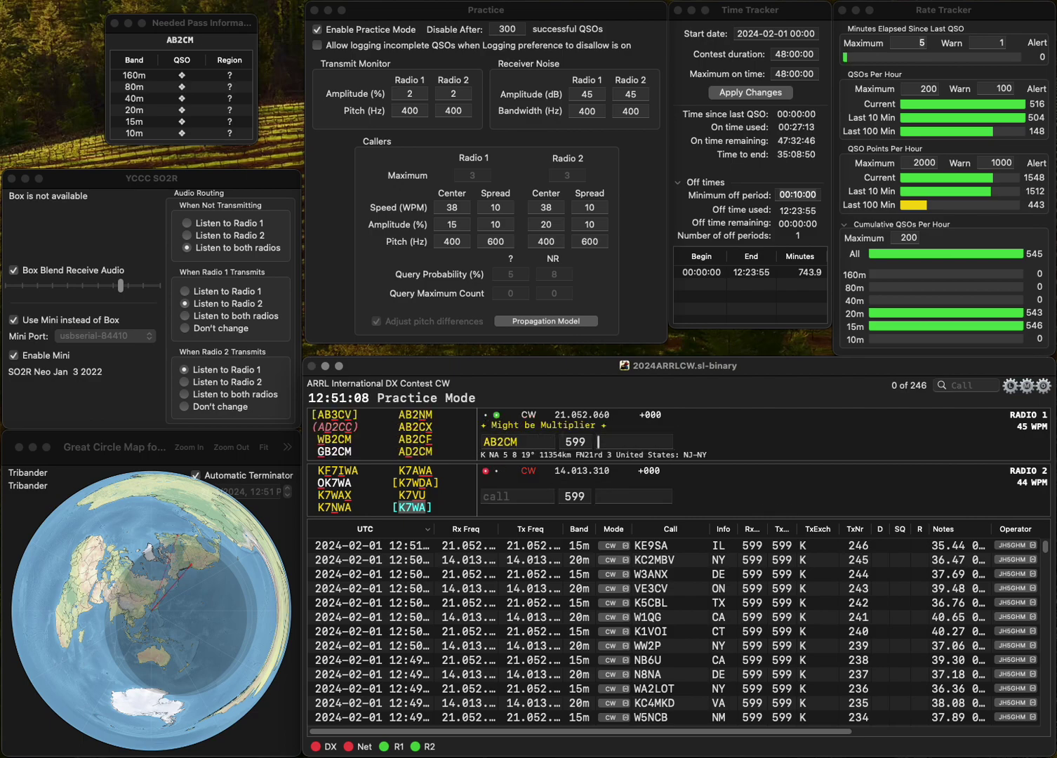
key(Right)
key(Right)
key(BackSpace)
text(D)
key(Return)
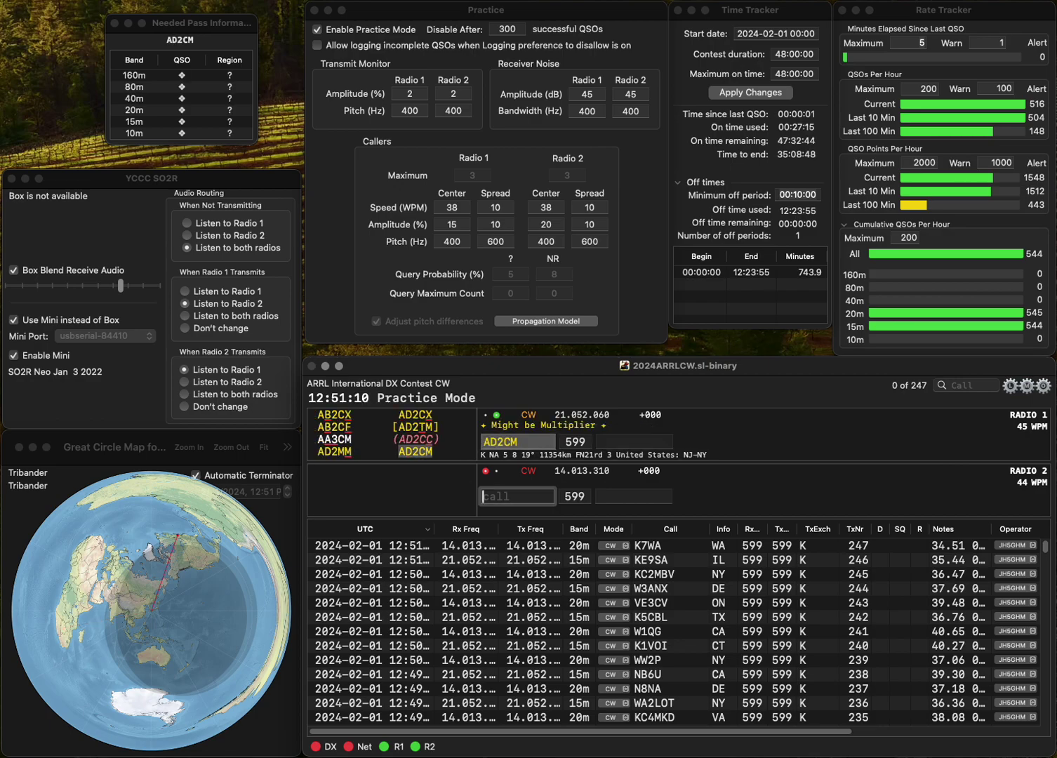
text(KG)
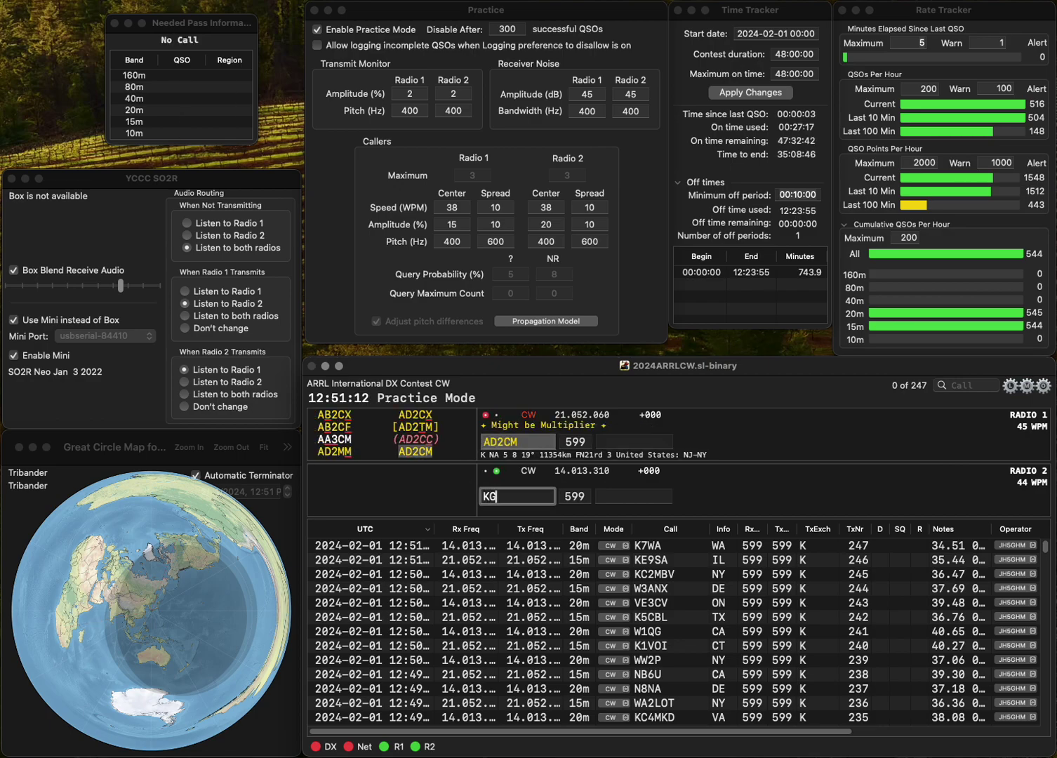
text(7S)
key(Return)
key(Return)
key(BackSpace)
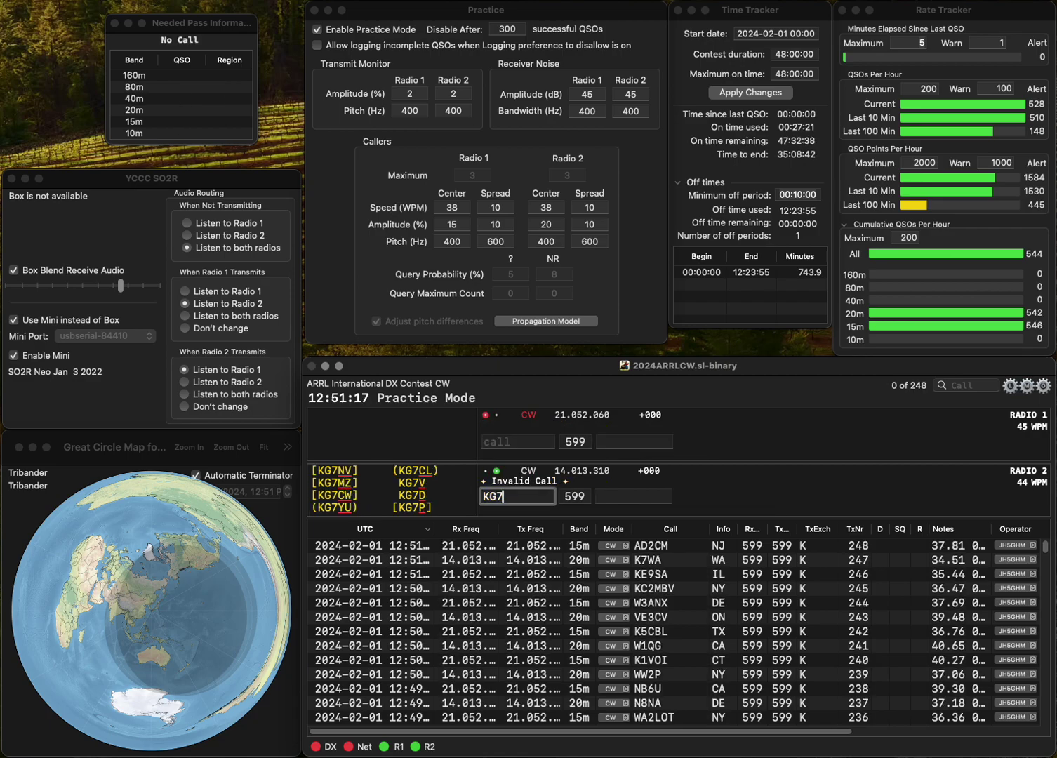
text(SXF)
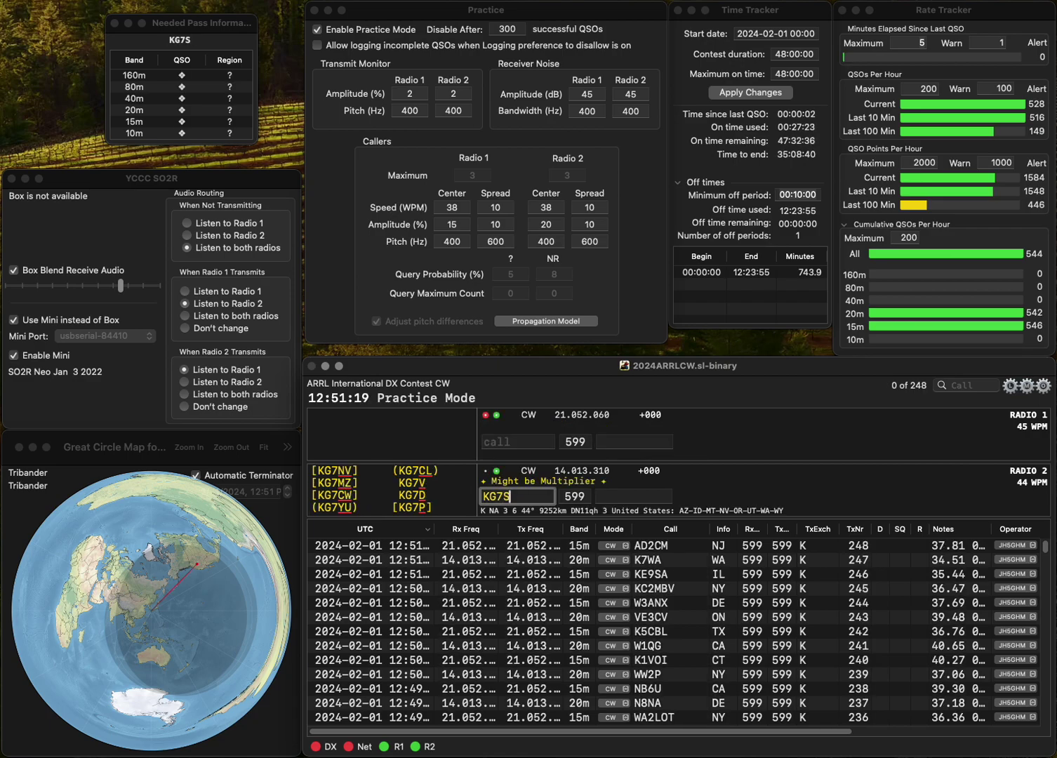
key(Return)
text(KE4QCM)
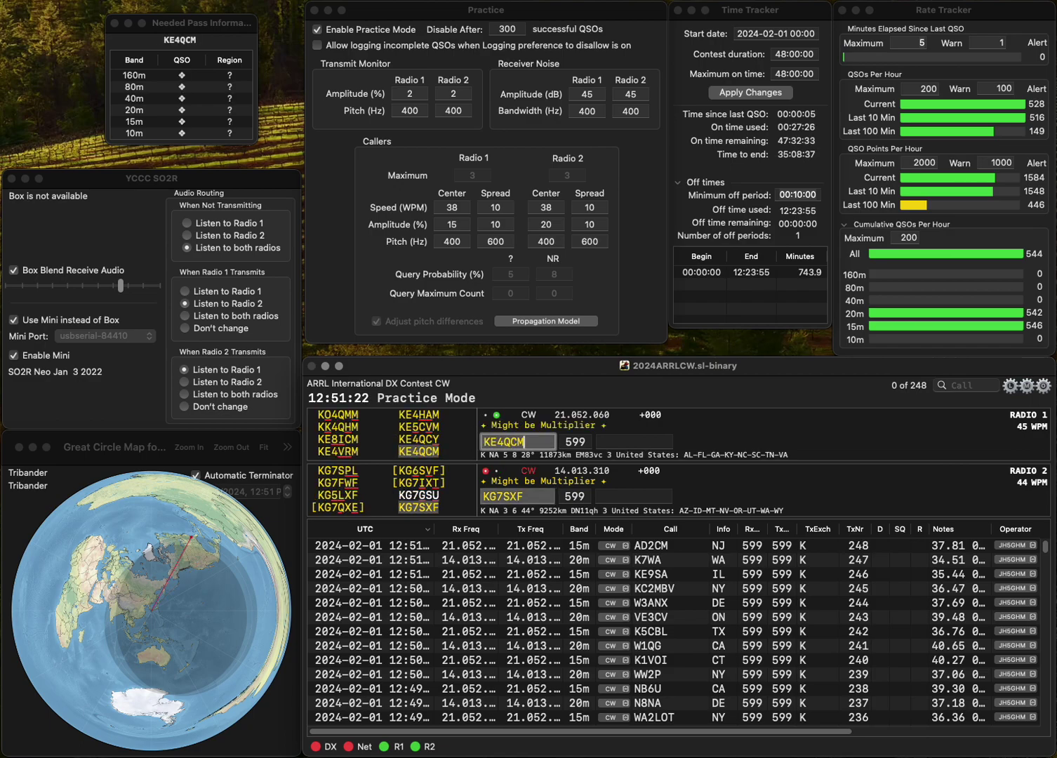
key(Return)
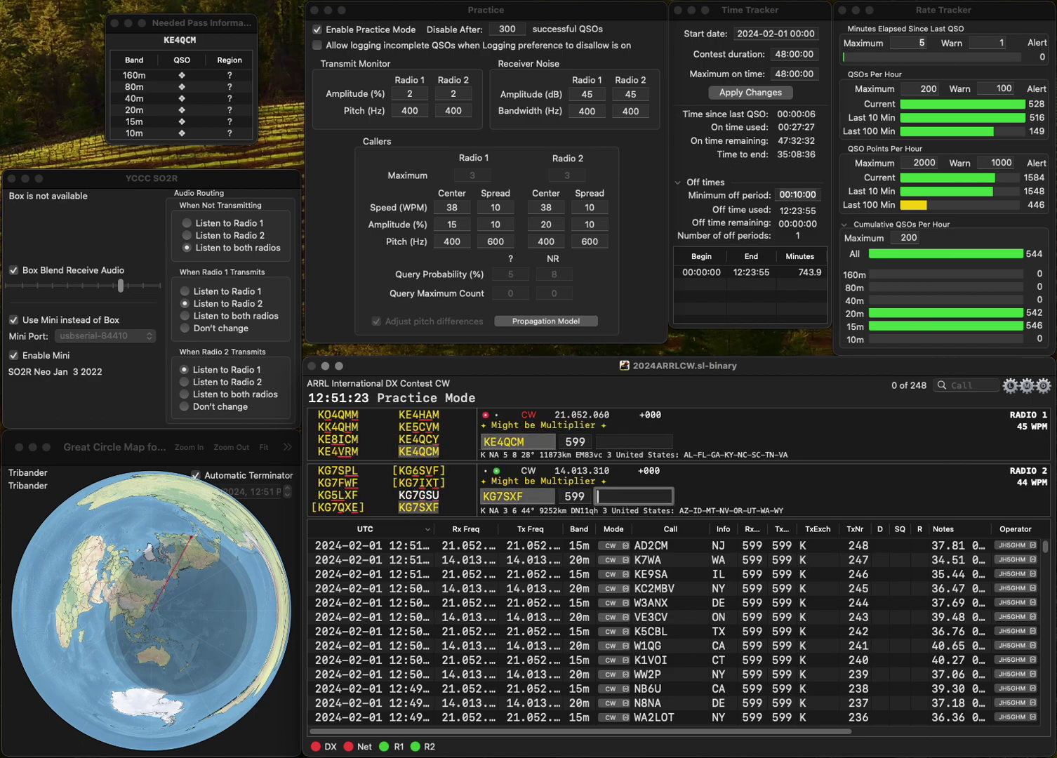
text(OR)
key(Return)
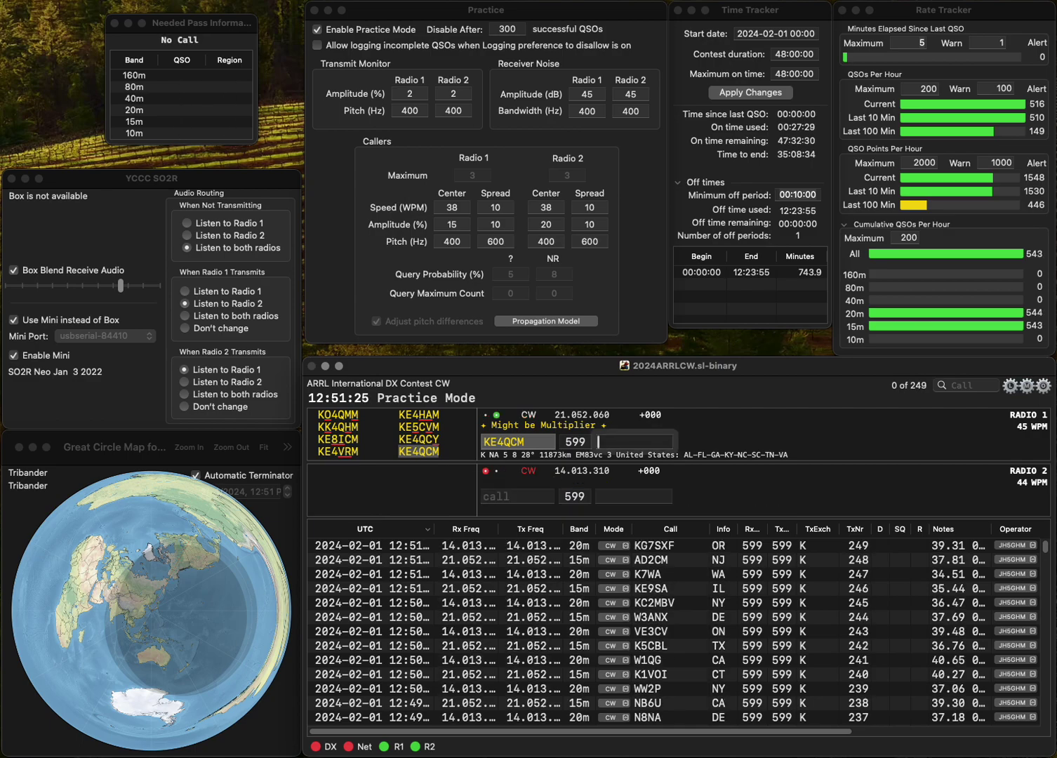
text(VA)
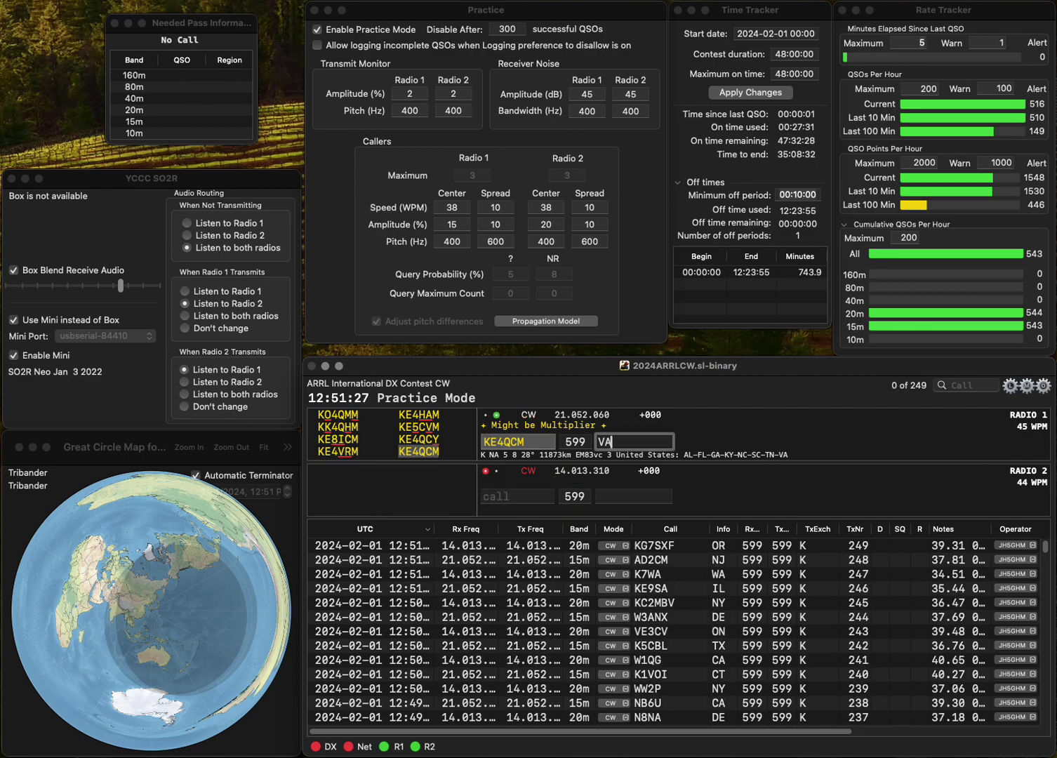
key(Return)
text(KI5)
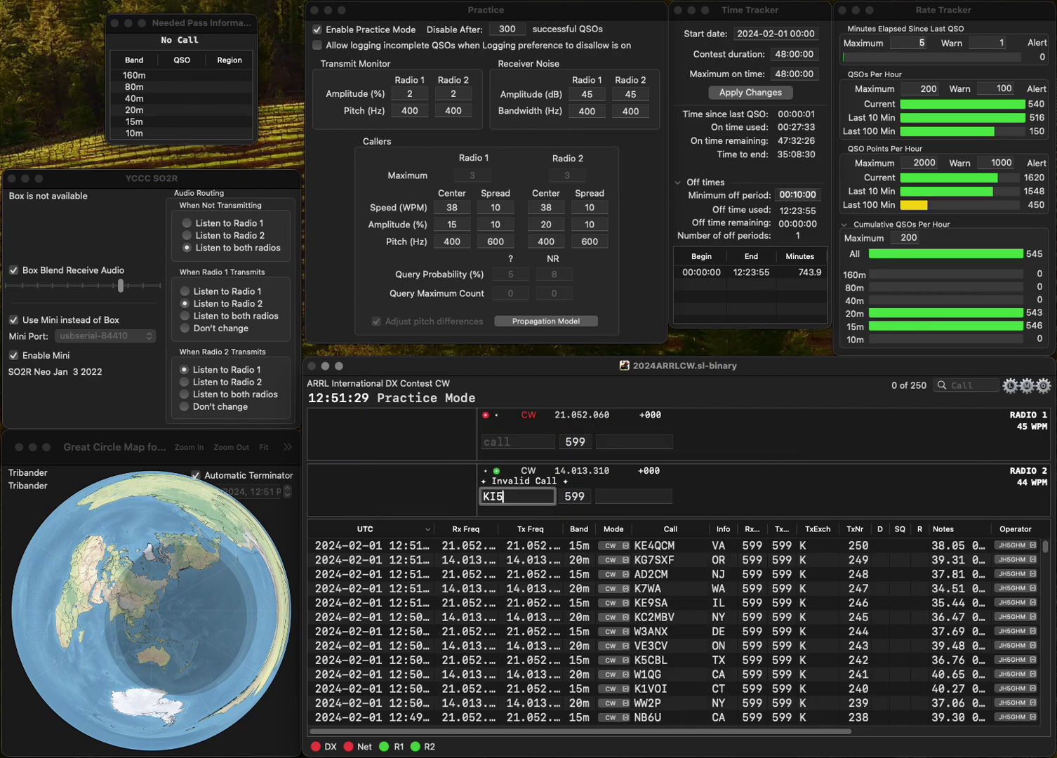
text(RQG)
key(Return)
text(AZ)
key(Left)
key(Left)
text(K)
key(Return)
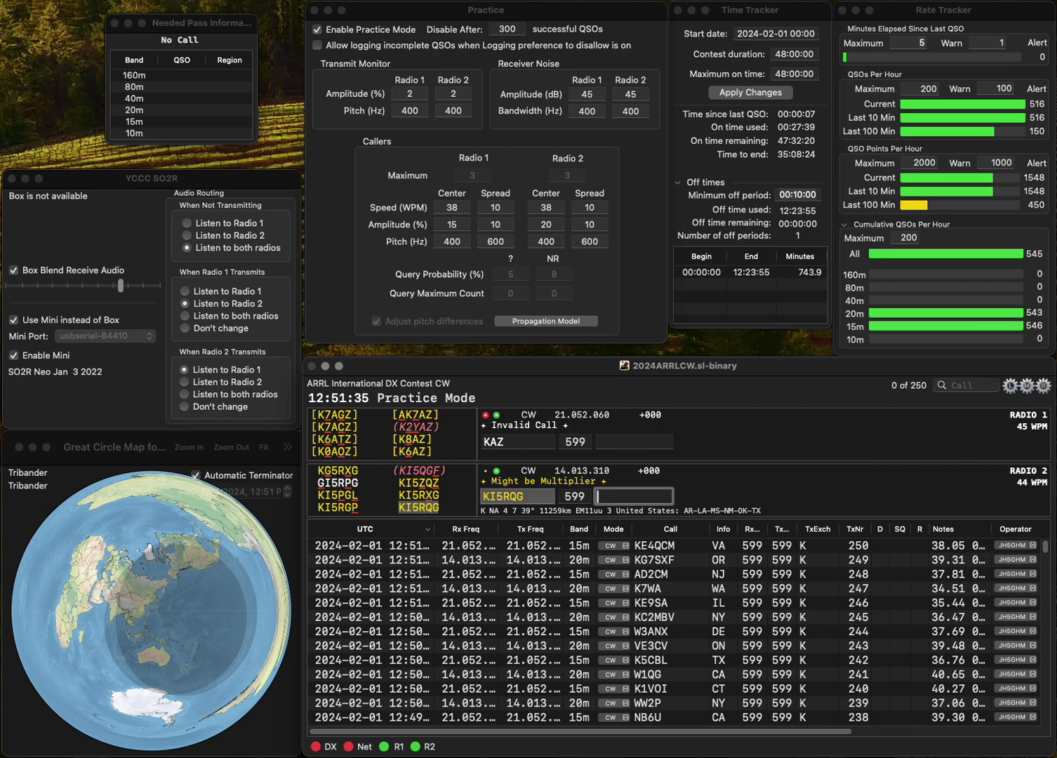
text(OK)
key(Return)
text(7)
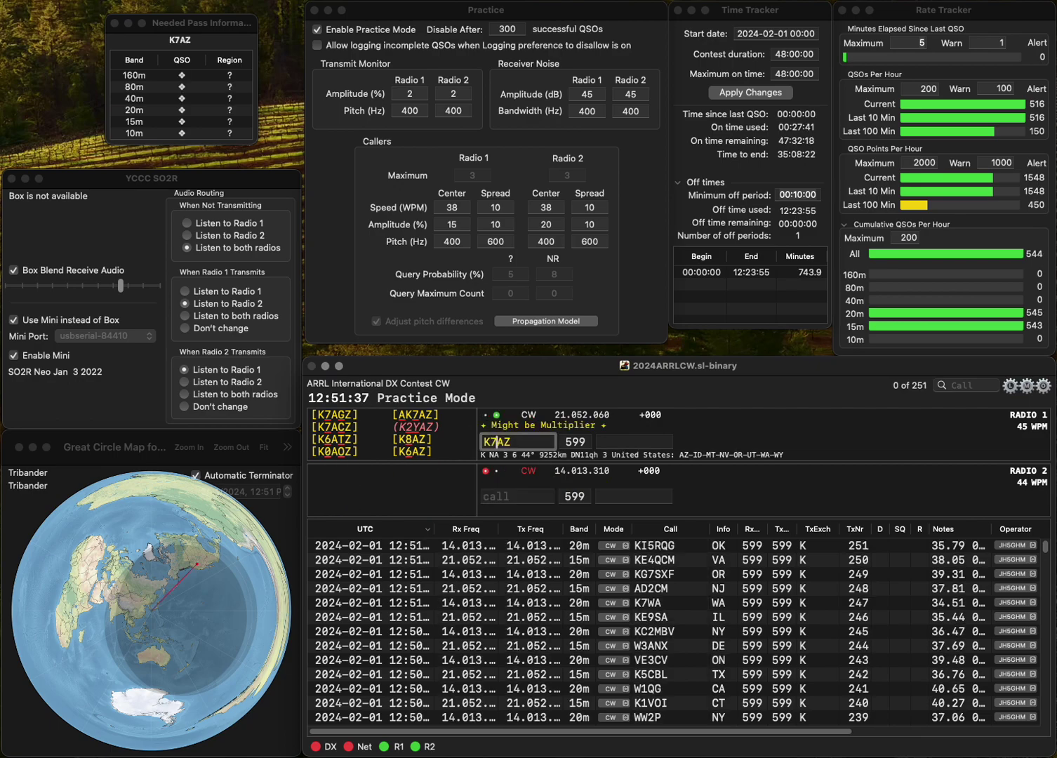
text(A)
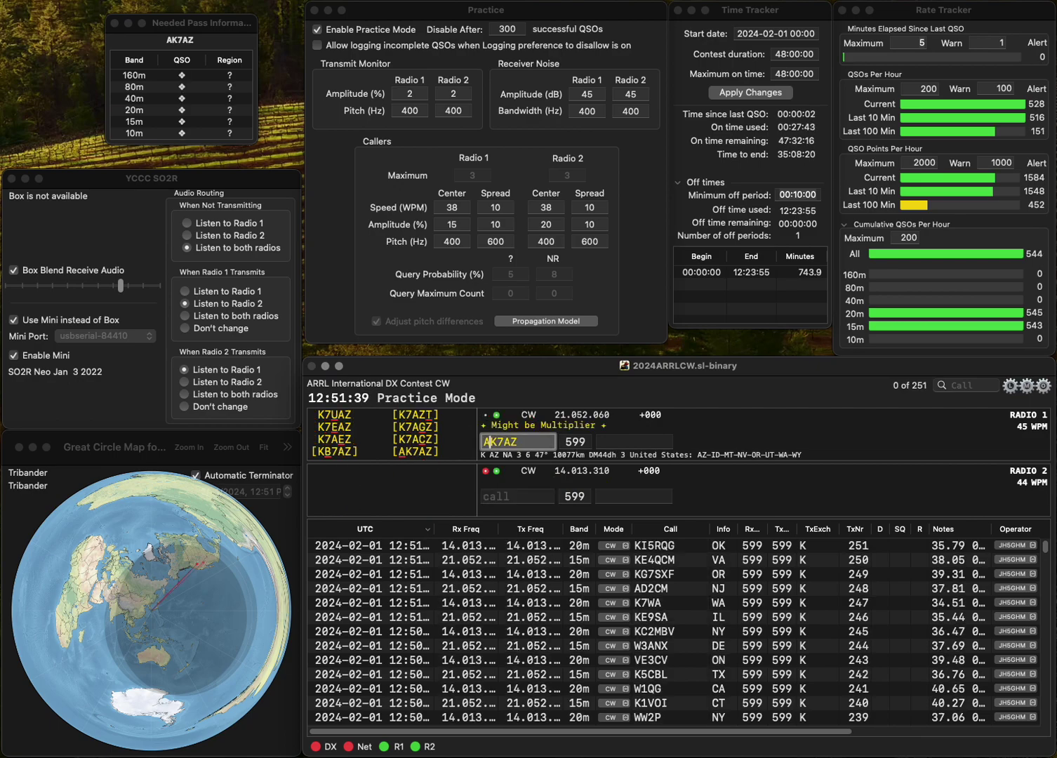
key(Return)
text(KE3X)
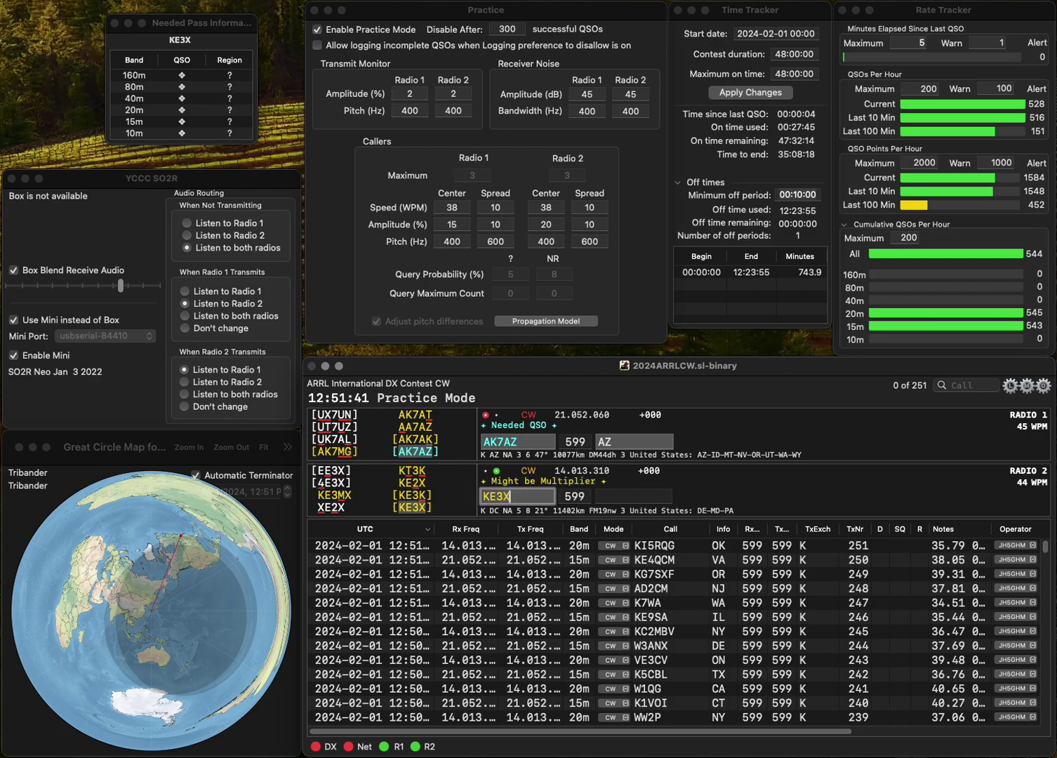
key(Return)
key(BackSpace)
key(Right)
text(T)
key(Return)
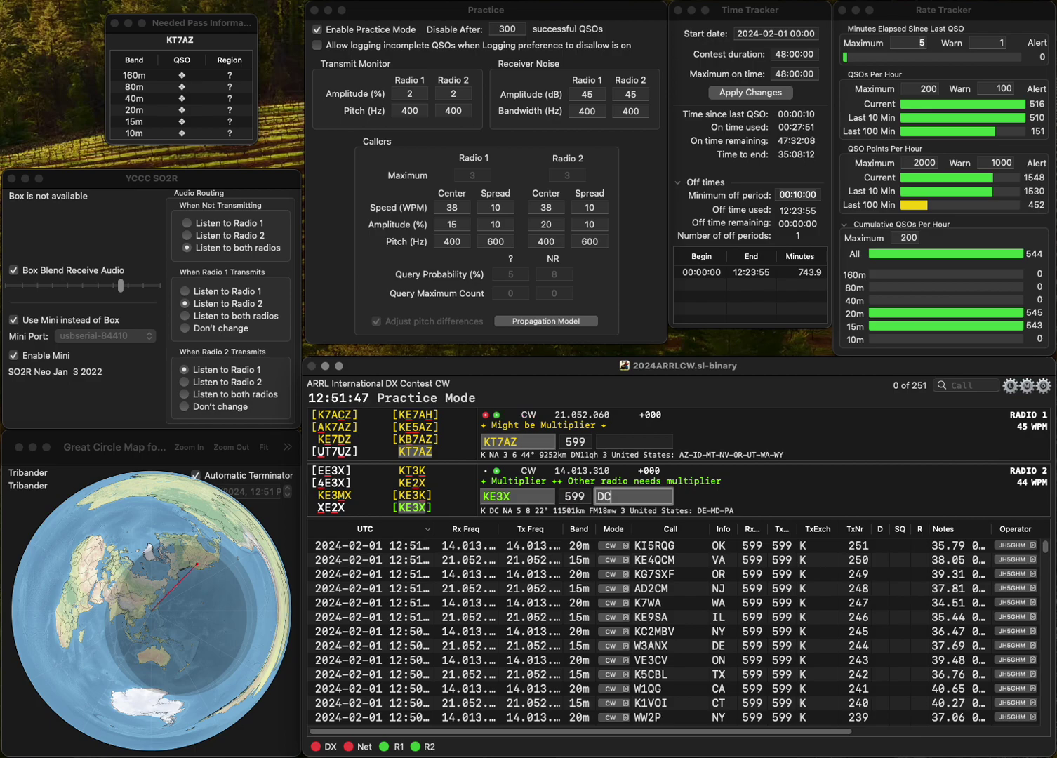
key(Return)
text(WY)
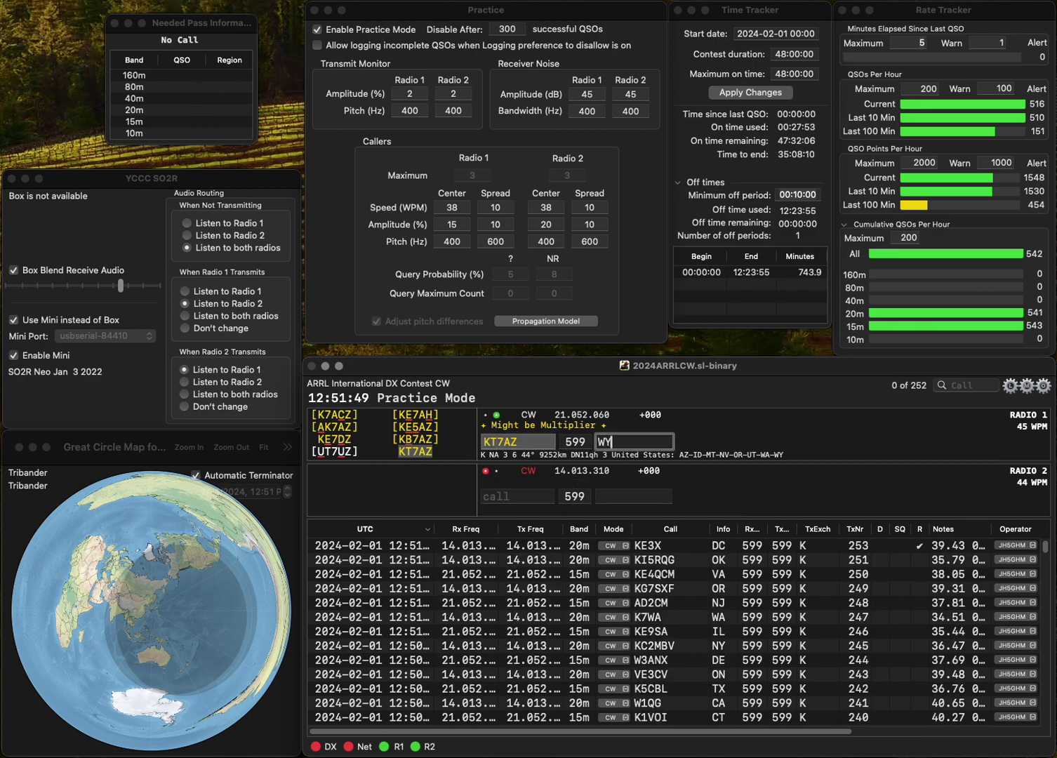
key(Return)
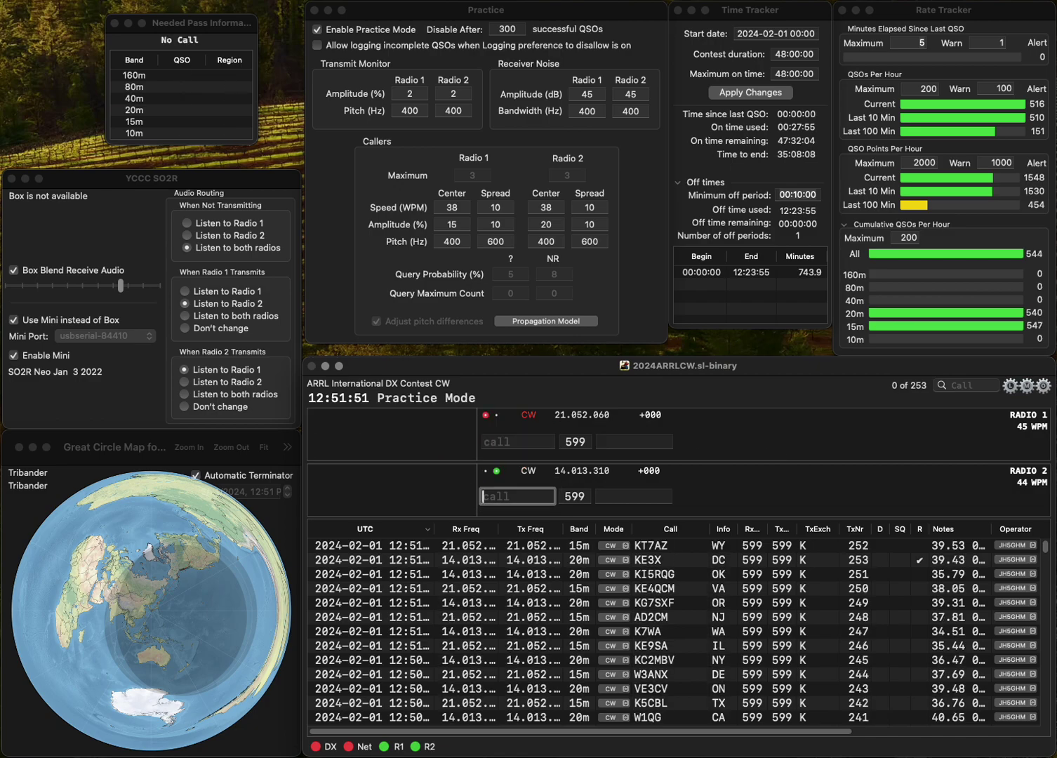
text(KR0U)
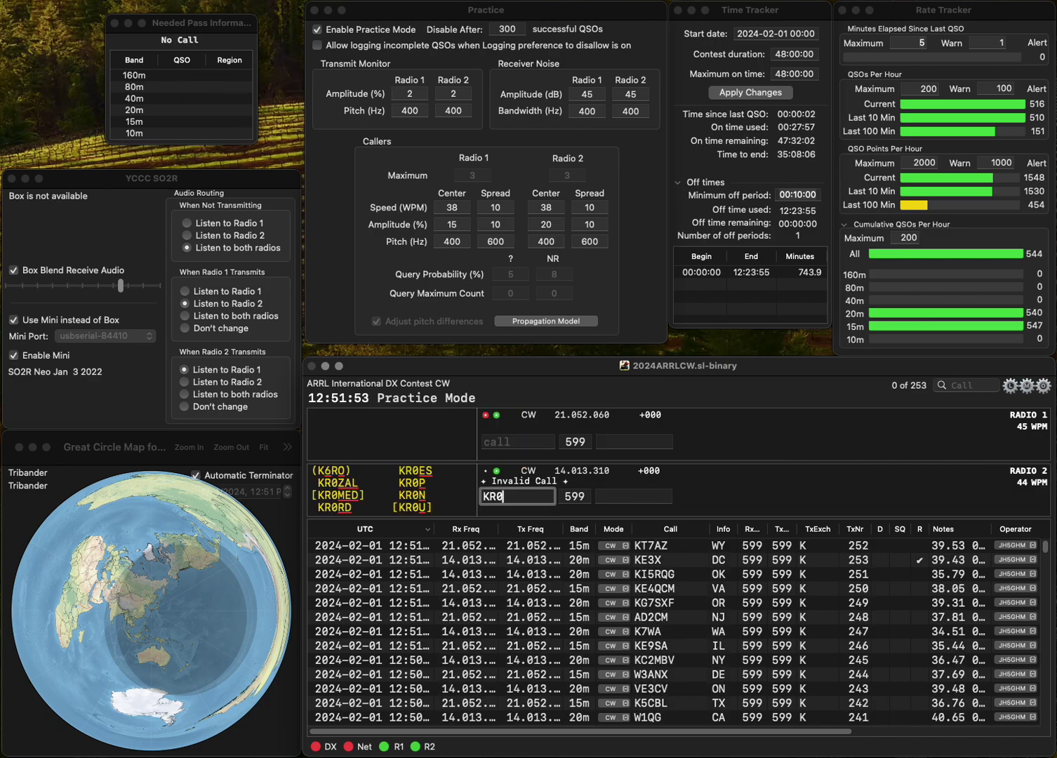
key(Return)
Call K0OZ, log KR0U (CO) and K0OZ (NH), then call KE7X on Radio 2.
text(K0O)
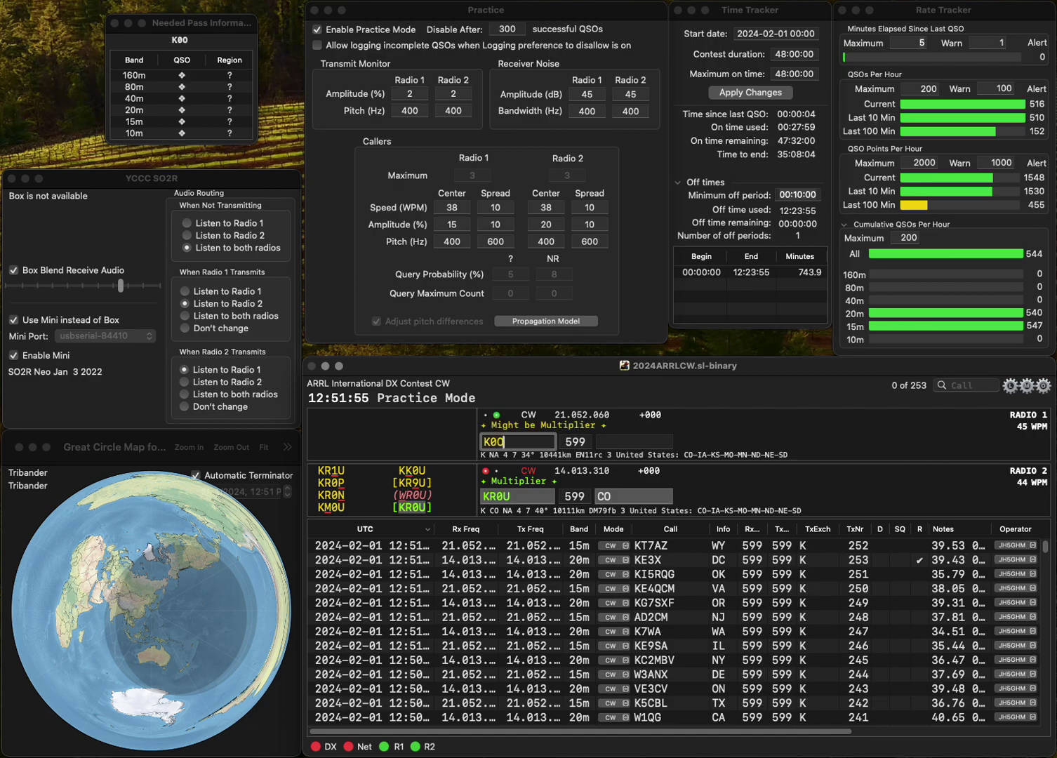
text(Z)
key(Return)
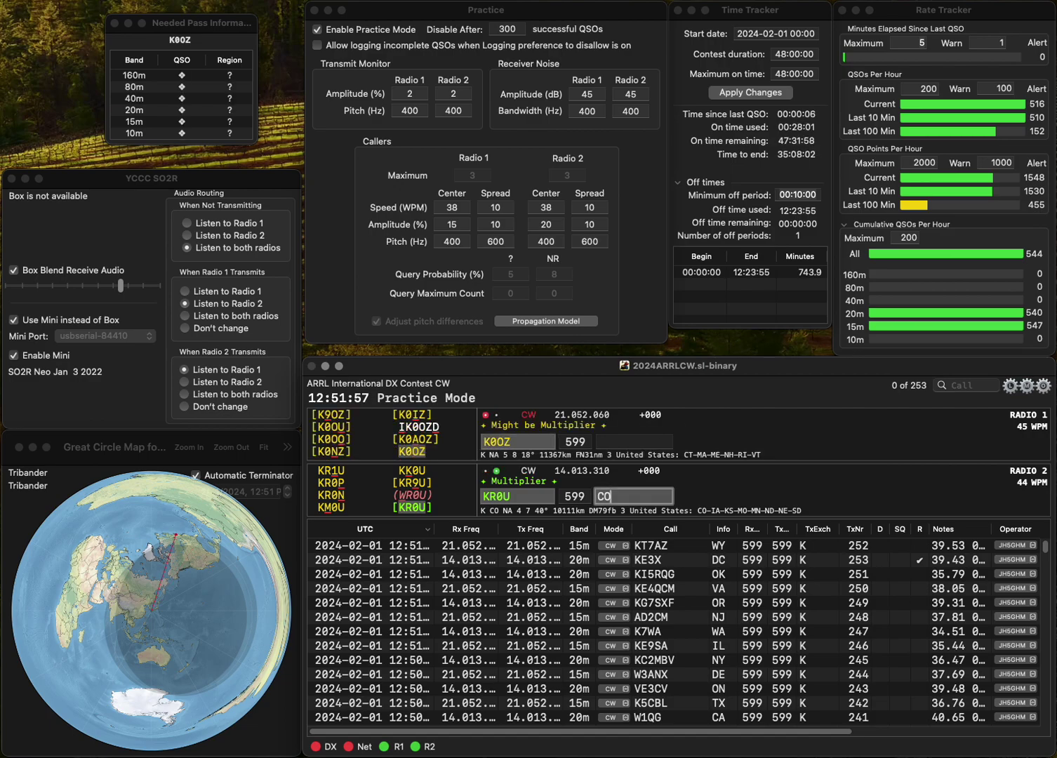
key(Return)
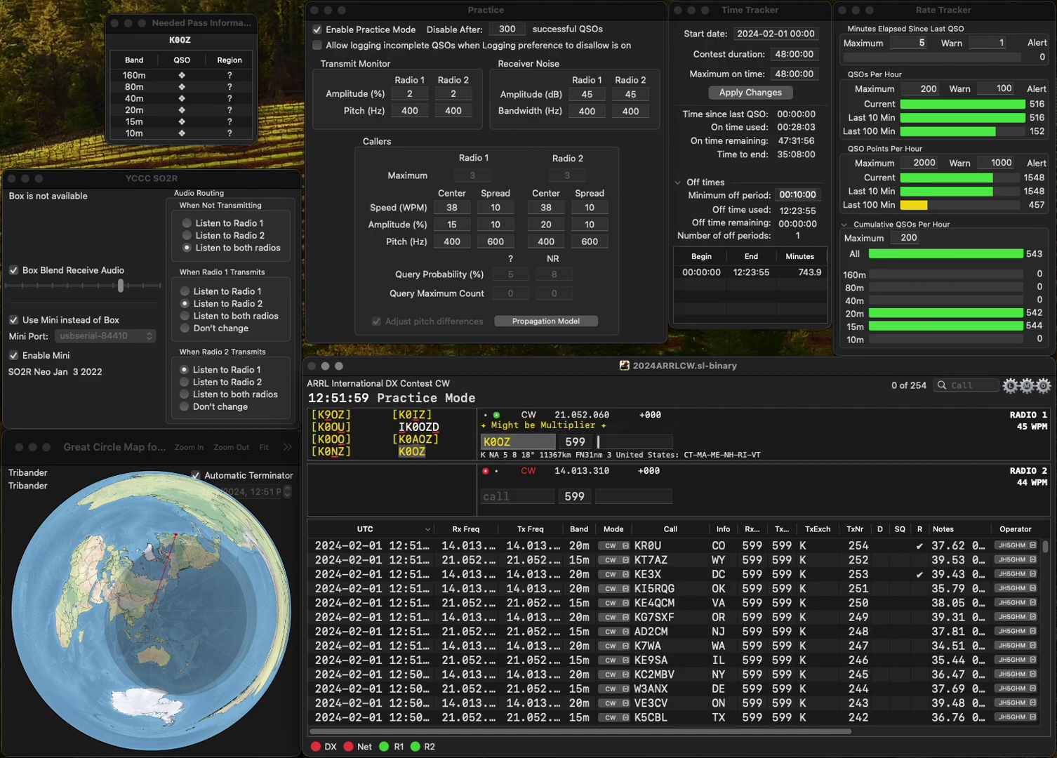
text(NH)
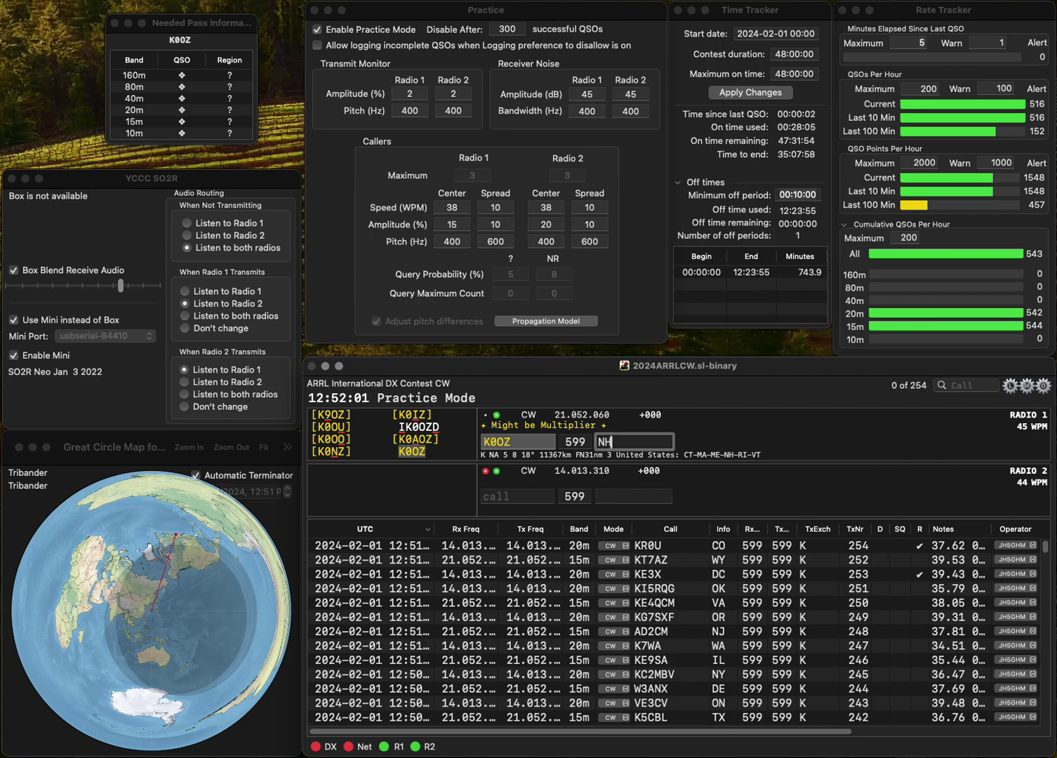
key(Return)
text(KE7X)
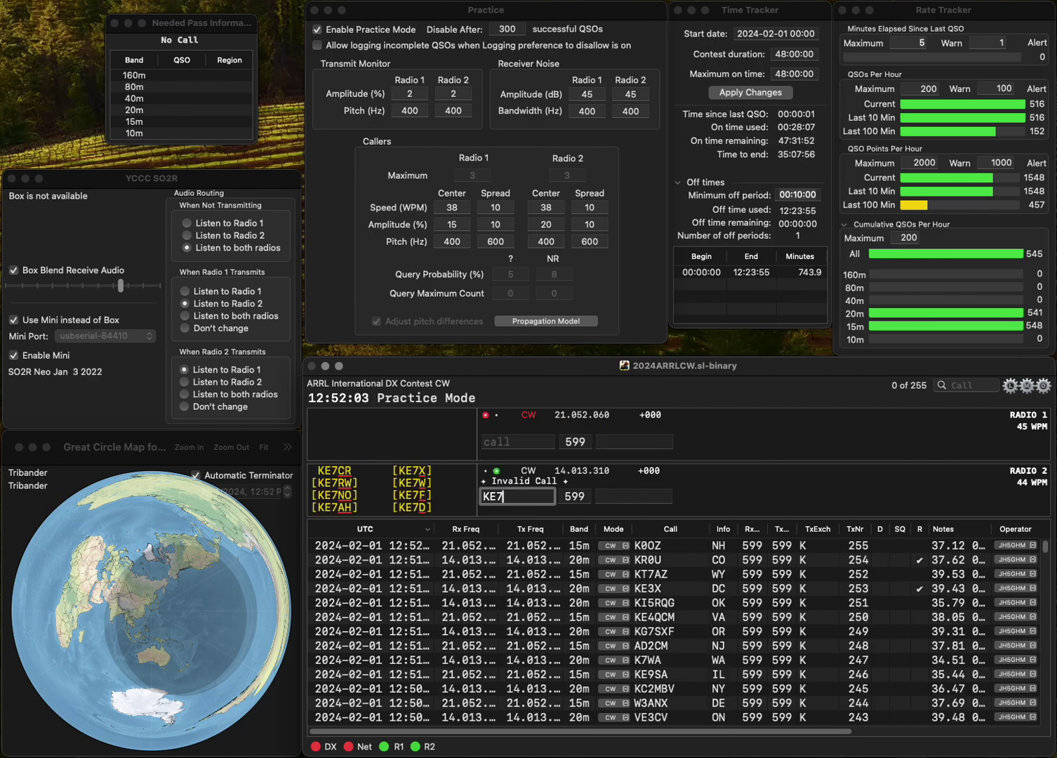
key(Return)
text(W4MLB)
key(Return)
key(Return)
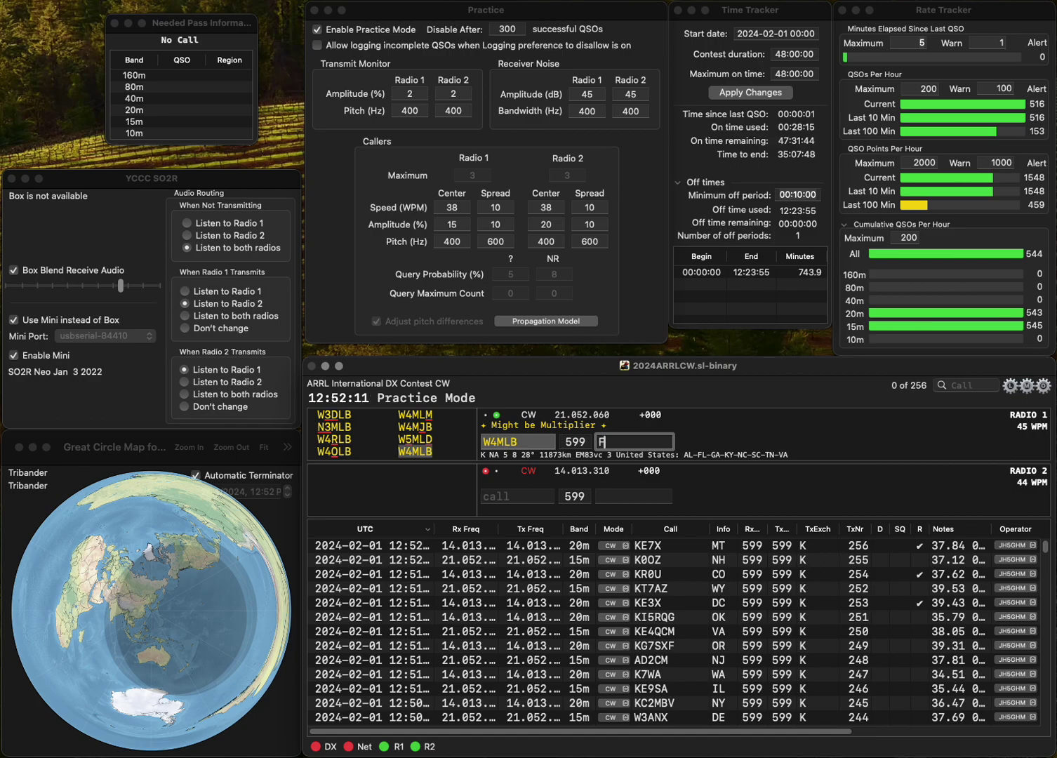
key(Return)
text(VE)
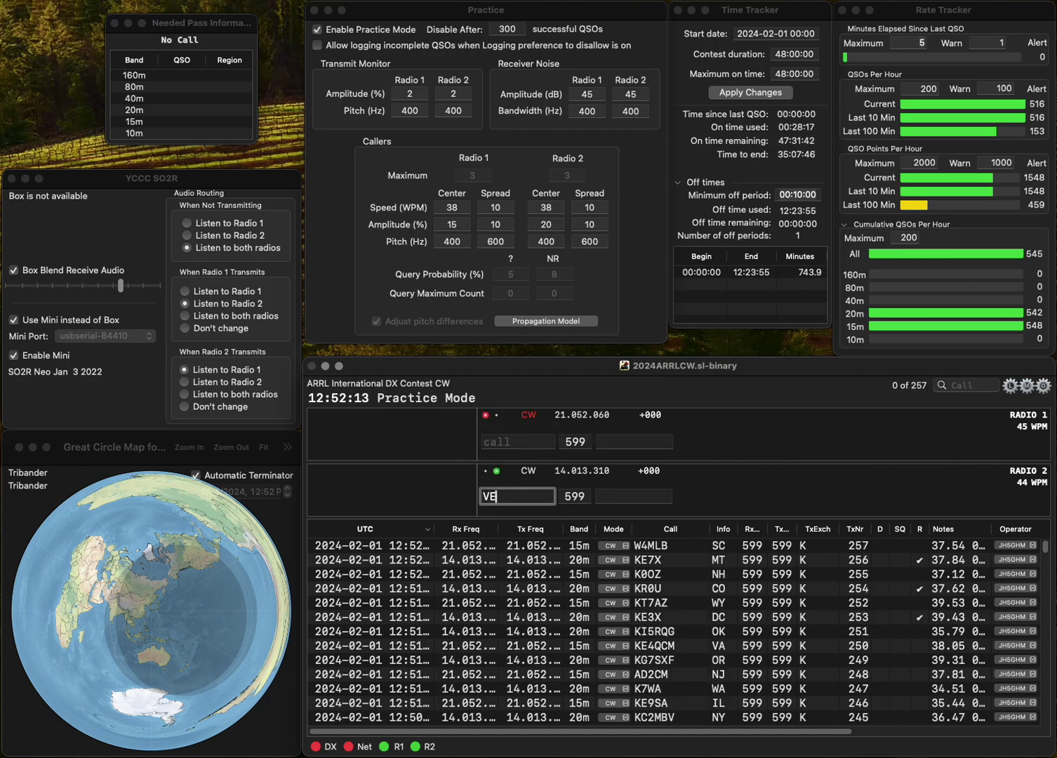
text(3EDE)
key(Return)
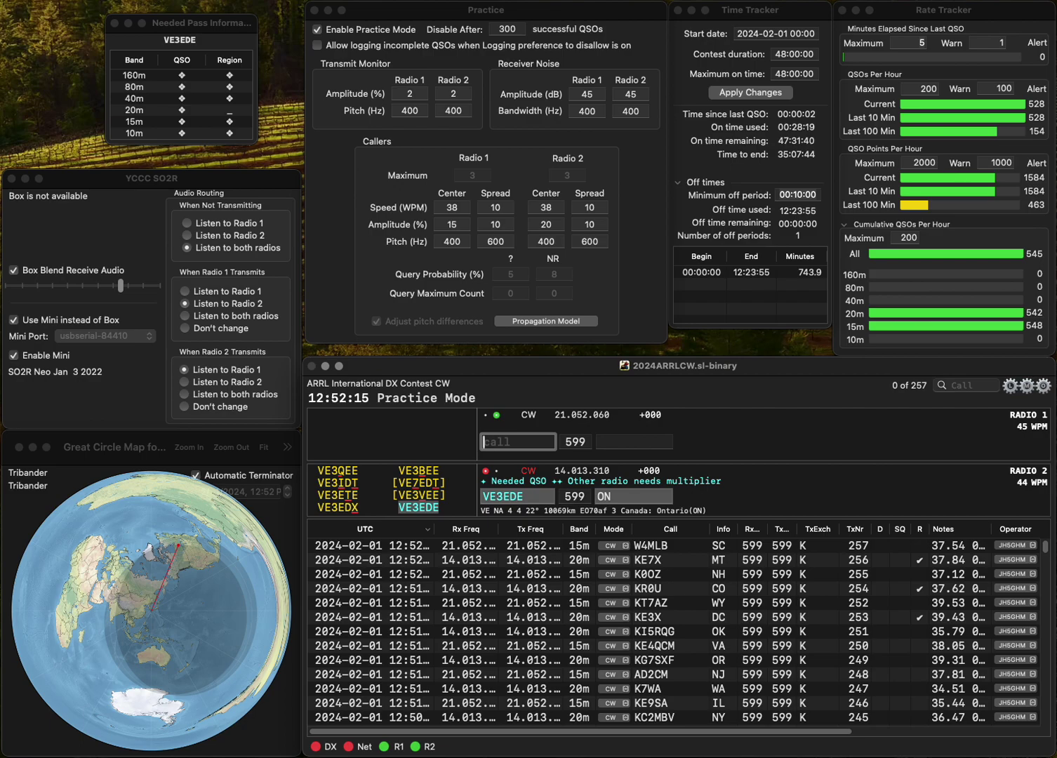
text(K2RCW)
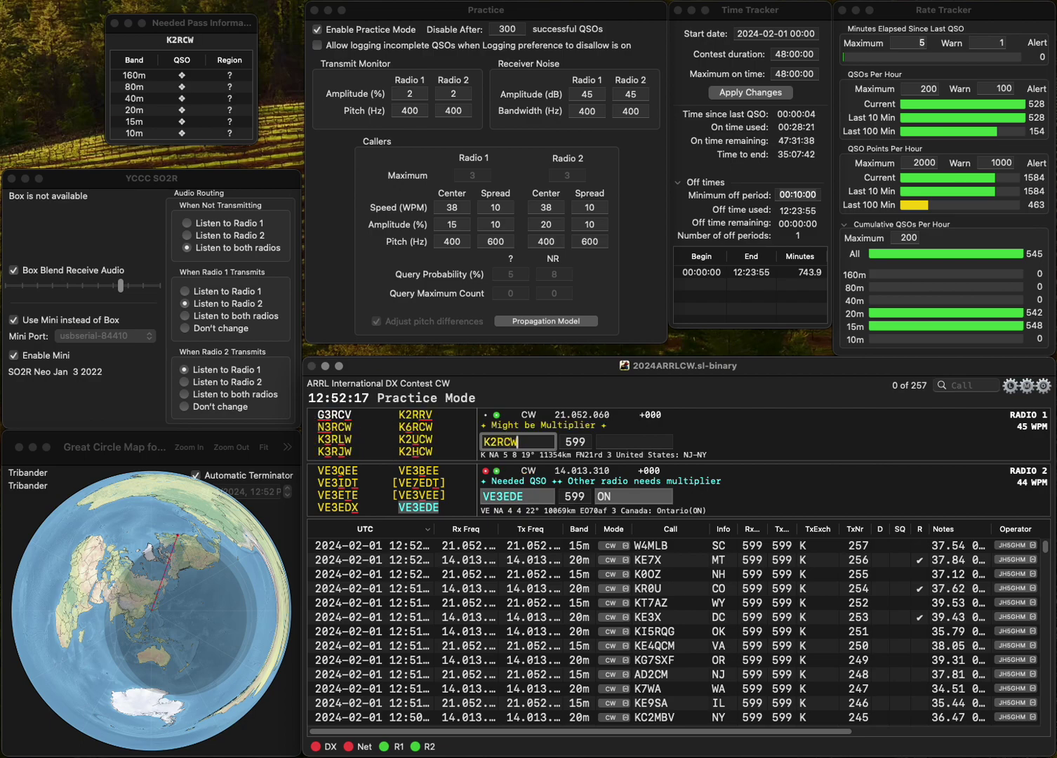
key(Home)
key(Delete)
text(N)
key(Return)
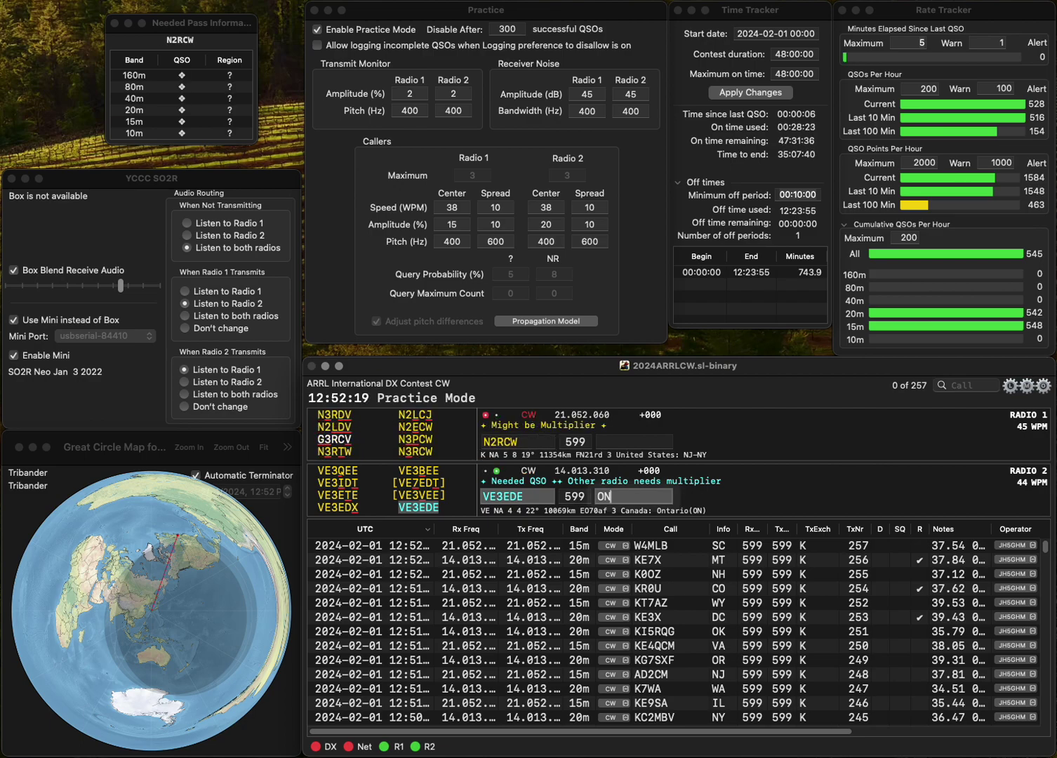
key(Return)
key(Return)
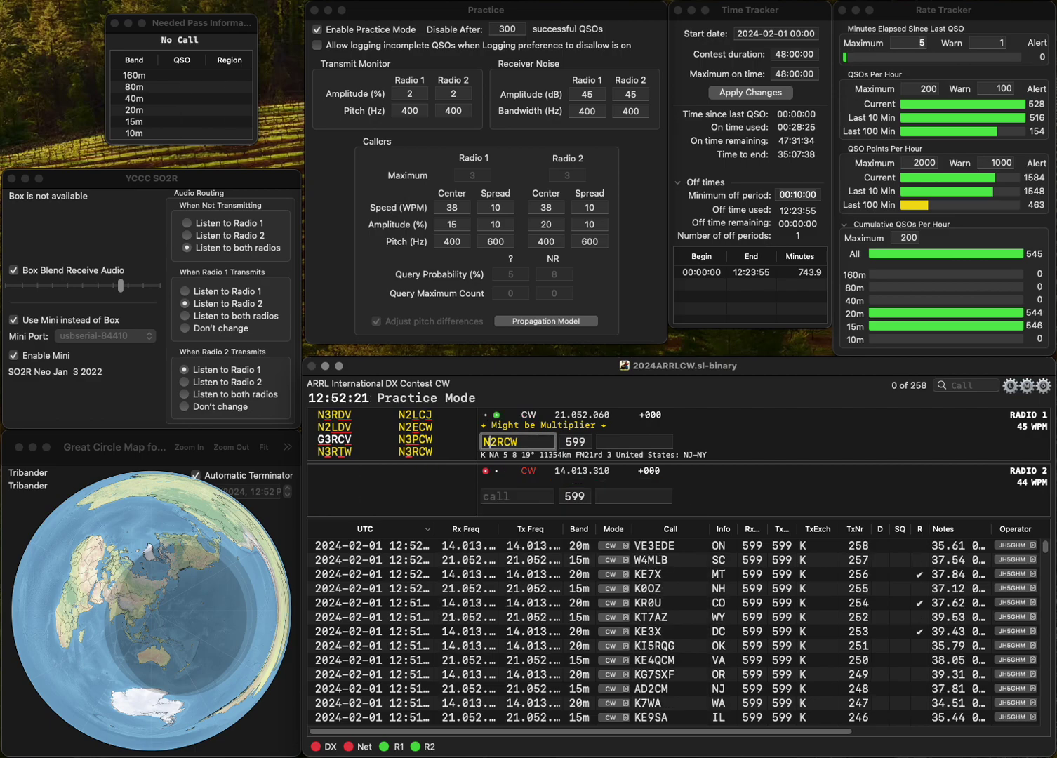
key(Delete)
text(3)
key(Return)
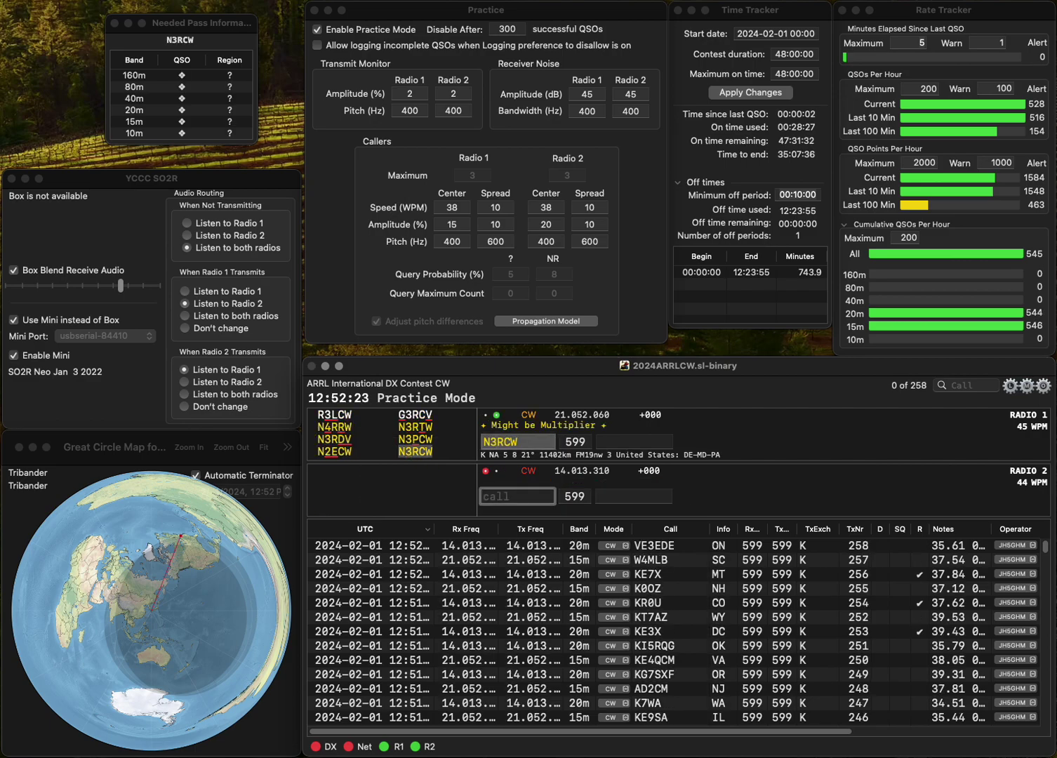
text(KC1LKO)
key(Return)
text(MD)
key(Return)
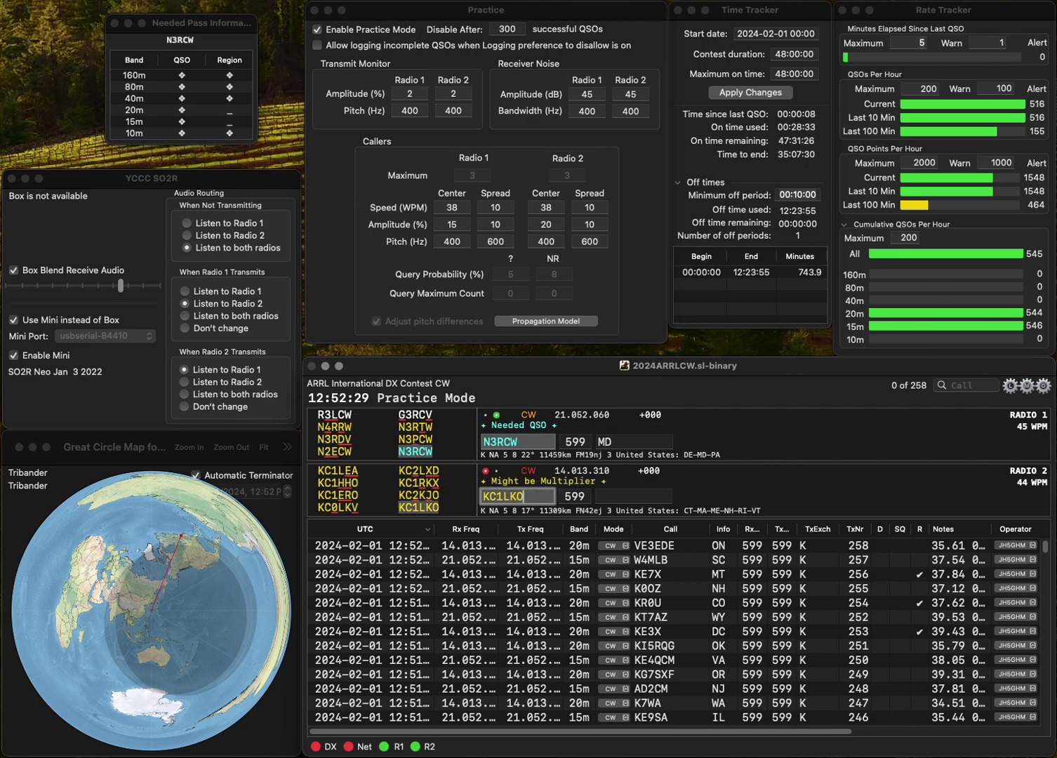
key(Return)
key(space)
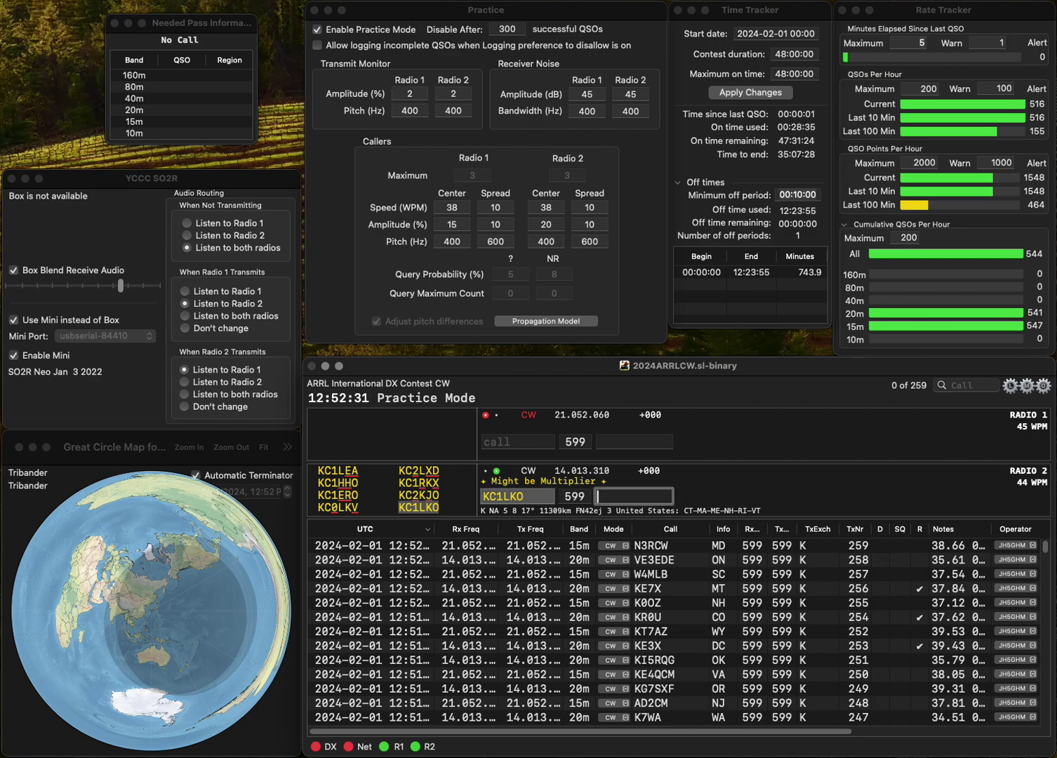
key(Return)
Send K0ETL on Radio 1 and KA1F on Radio 2.
text(K0T)
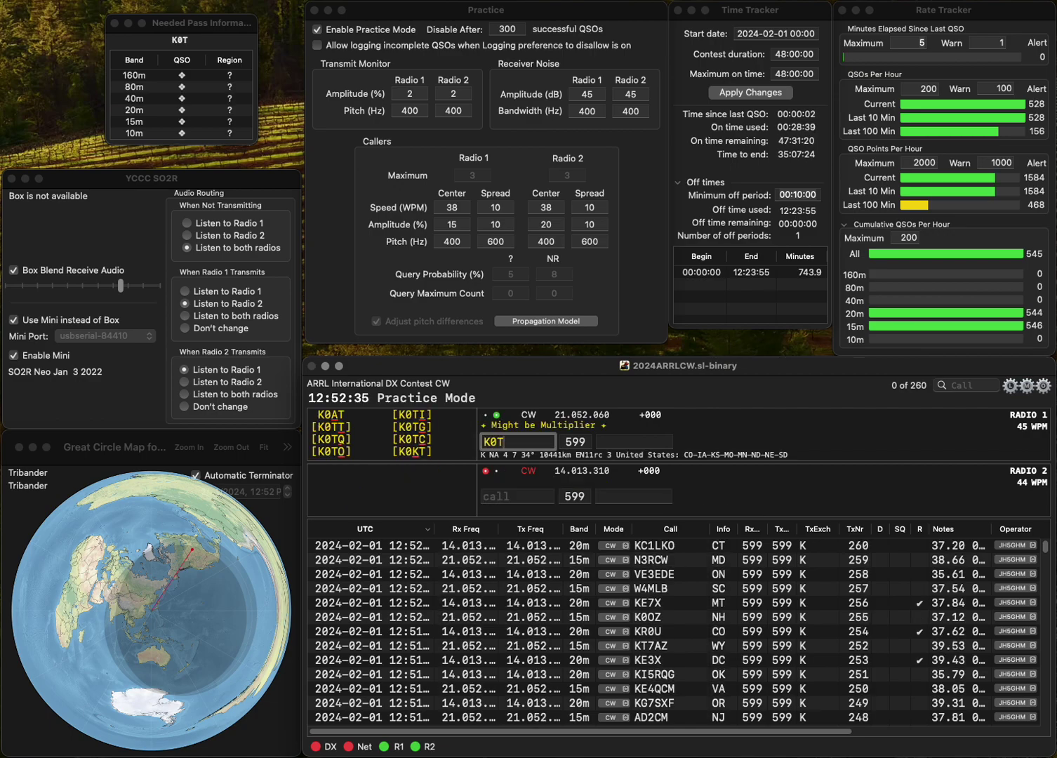
key(BackSpace)
text(ETL)
key(Return)
text(KA1F)
key(Return)
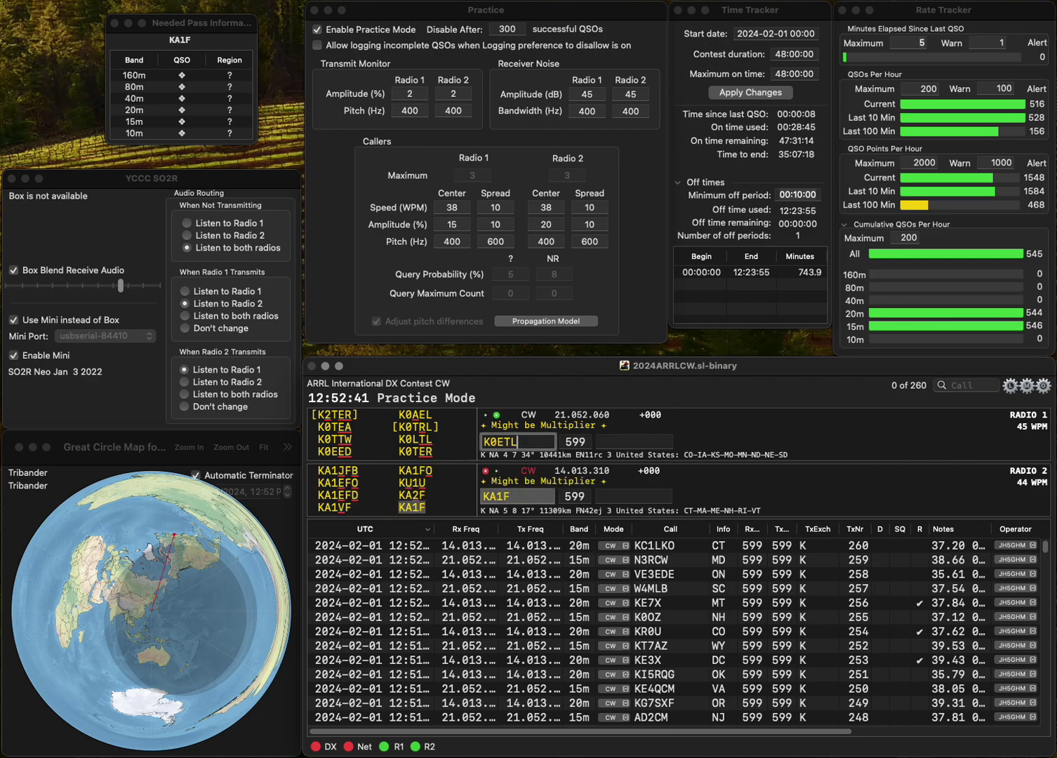
key(Left)
key(Left)
key(BackSpace)
key(Right)
key(Right)
text(W)
key(Return)
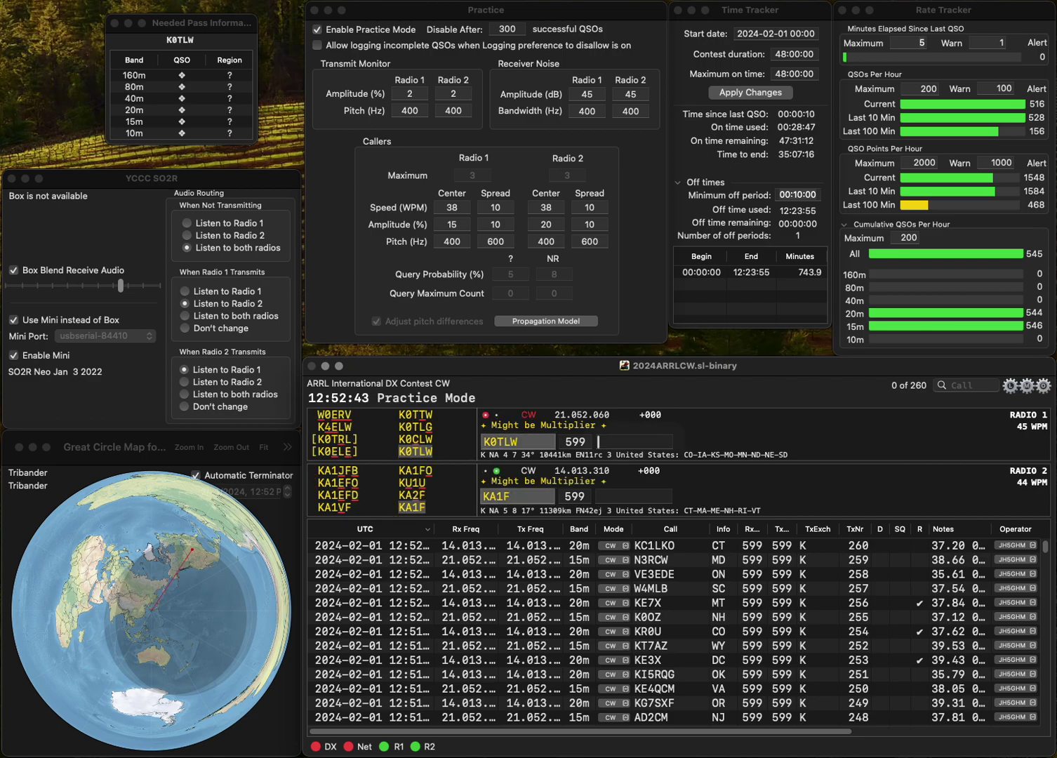
key(Return)
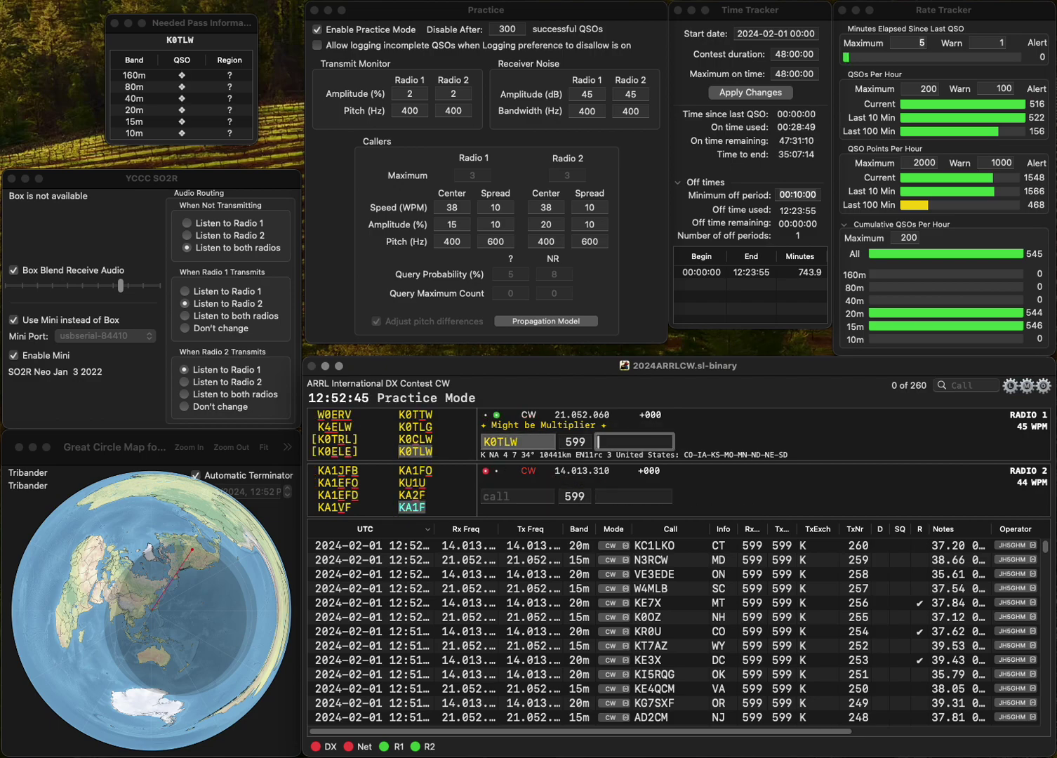
text(IA)
key(Return)
Log KA3JNN with MD and N9TCA with IN.
text(KA3)
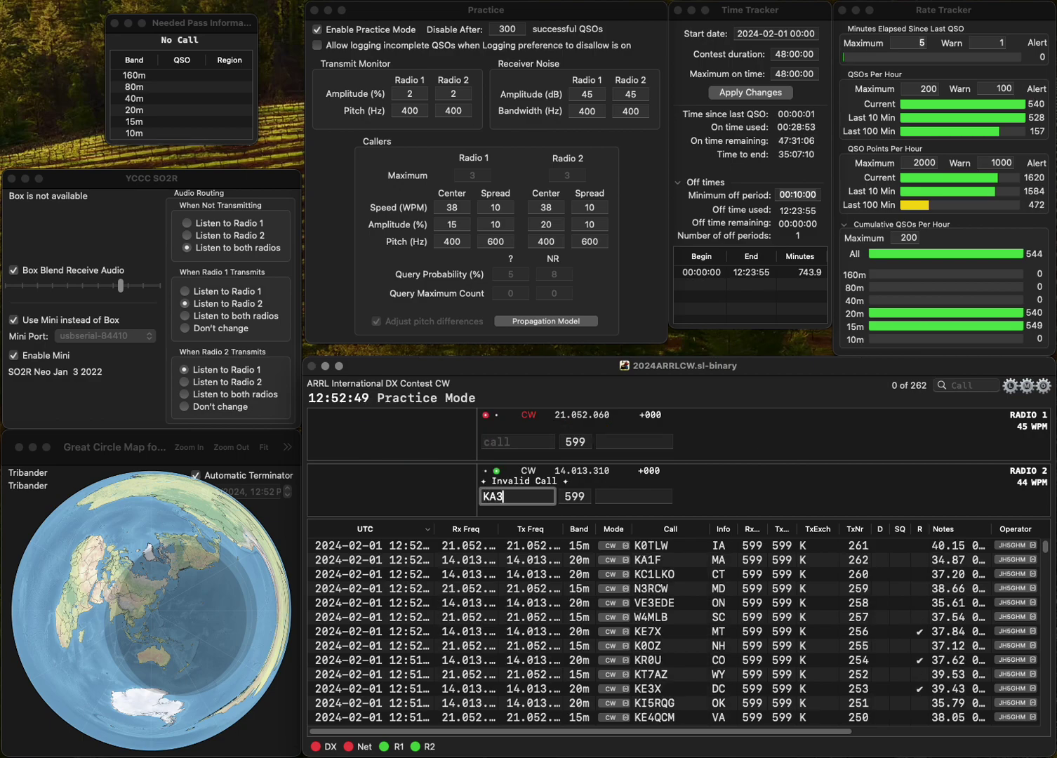
text(JNN)
key(Return)
text(N9TCA)
key(Return)
key(Tab)
text(M)
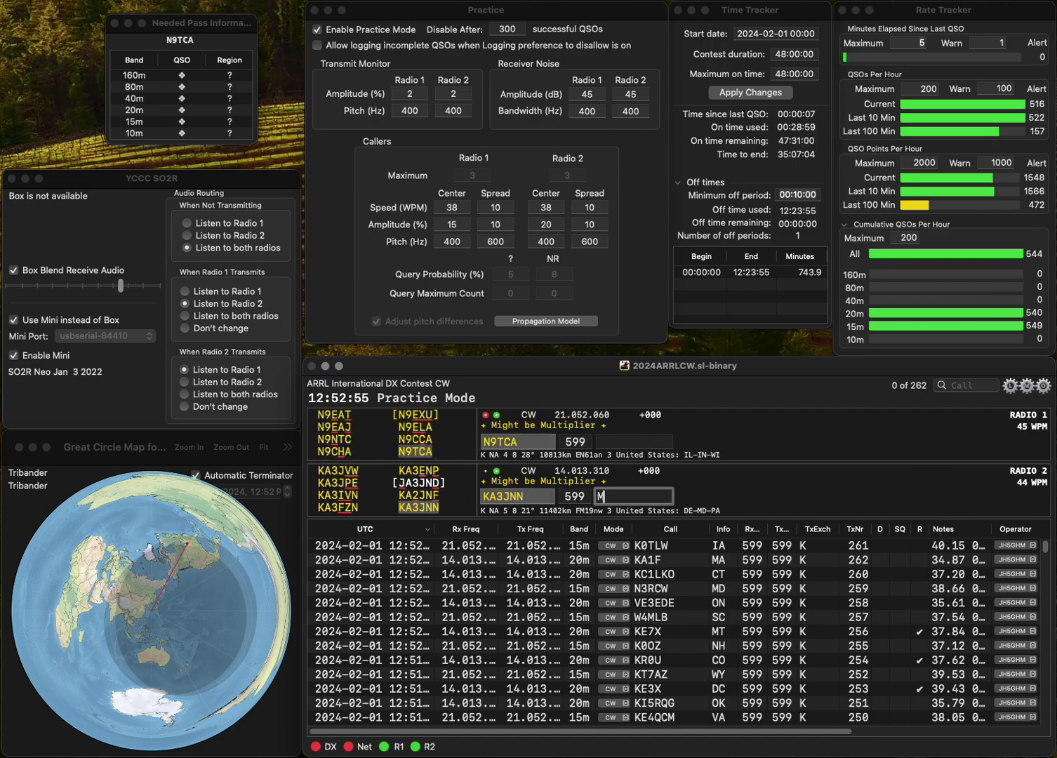
text(D)
key(Return)
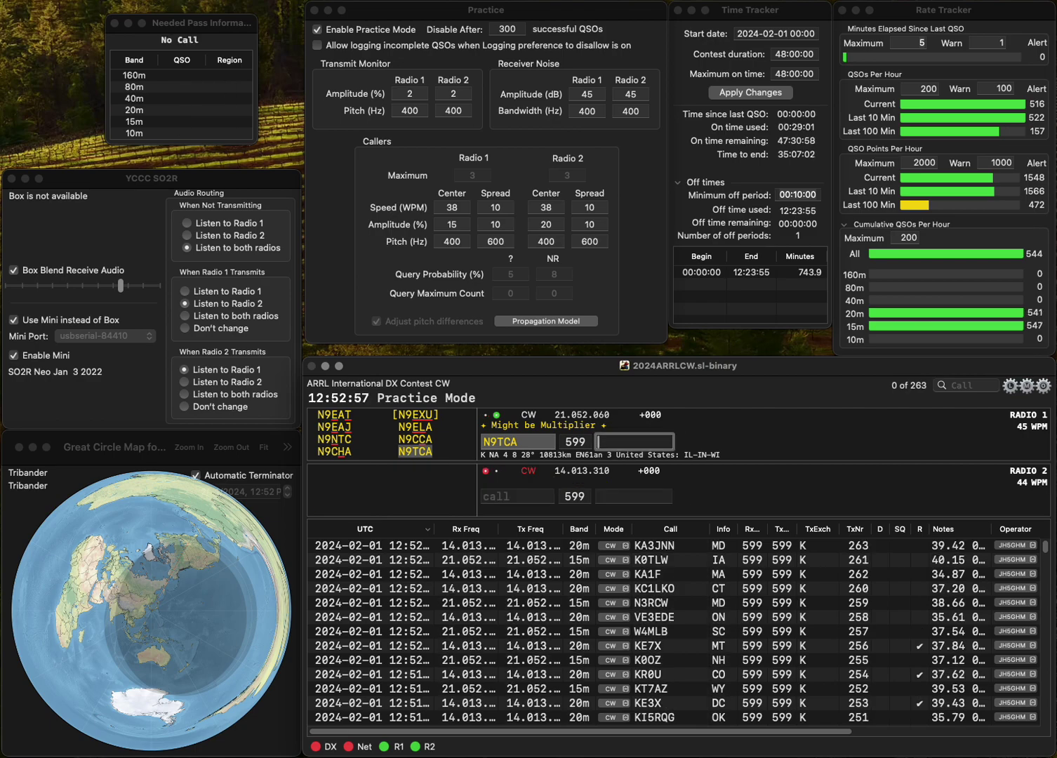
key(Return)
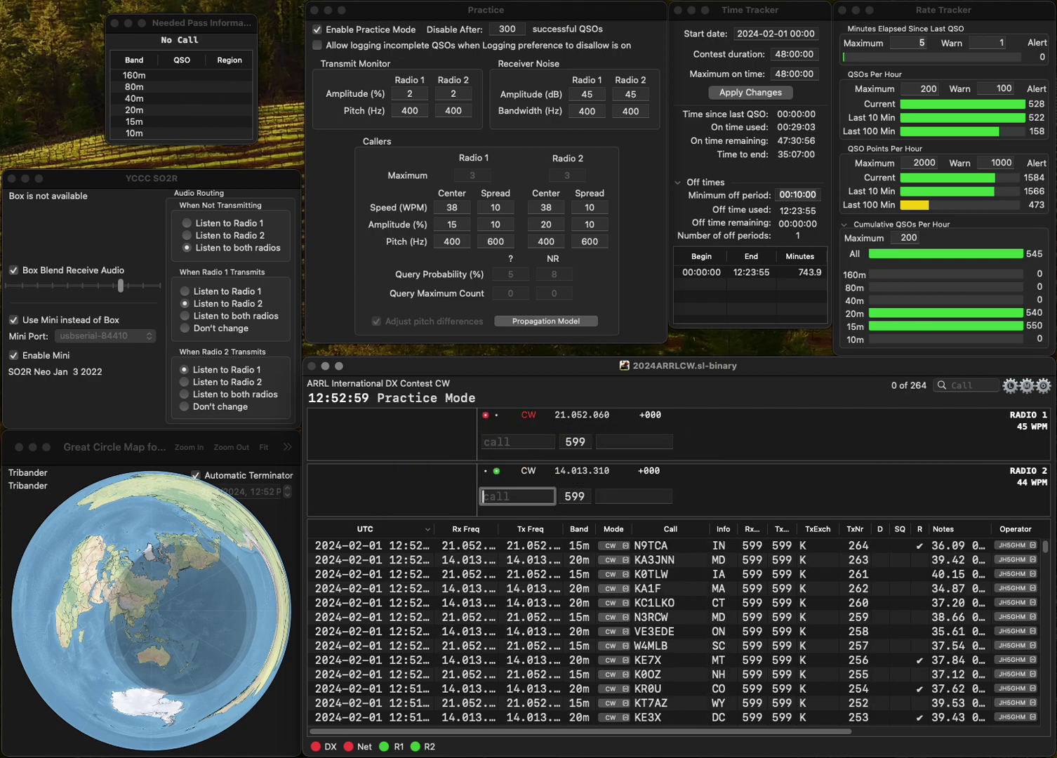
text(K1TA)
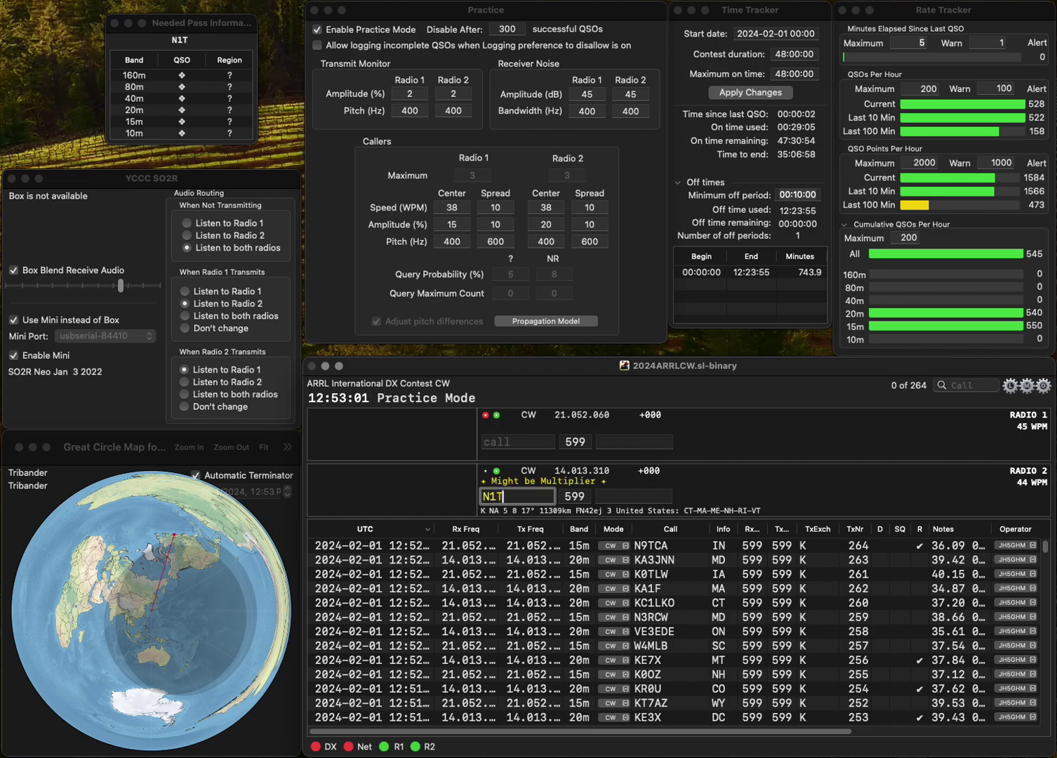
key(Return)
text(AA8CL)
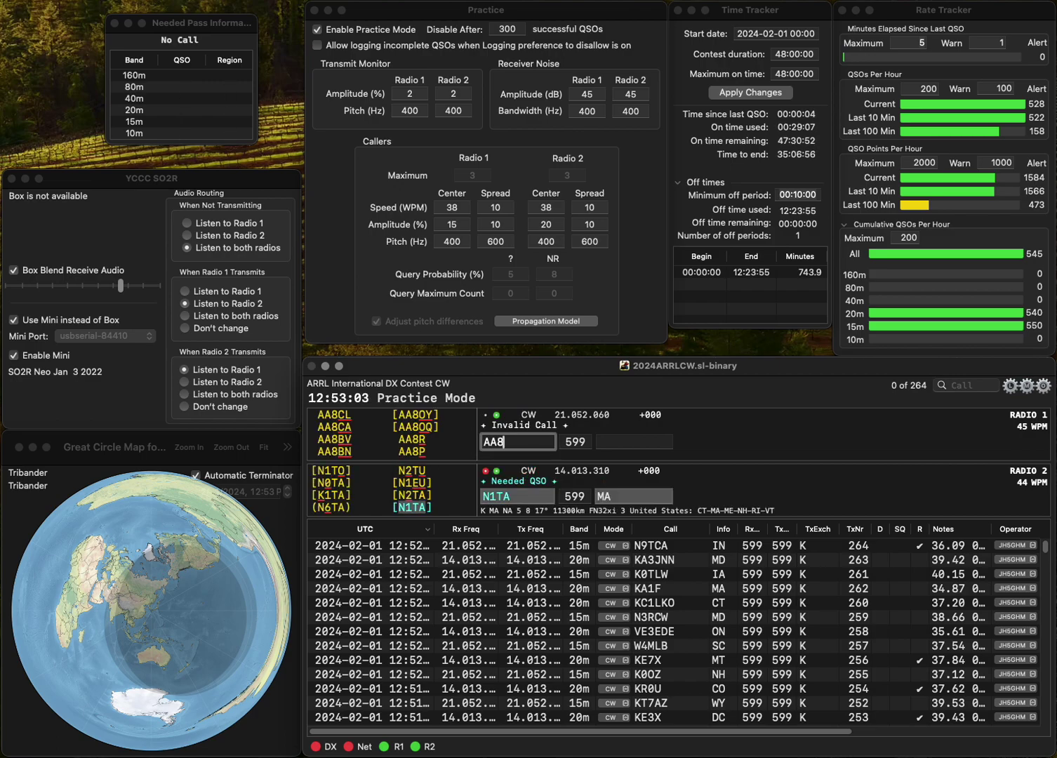
key(Return)
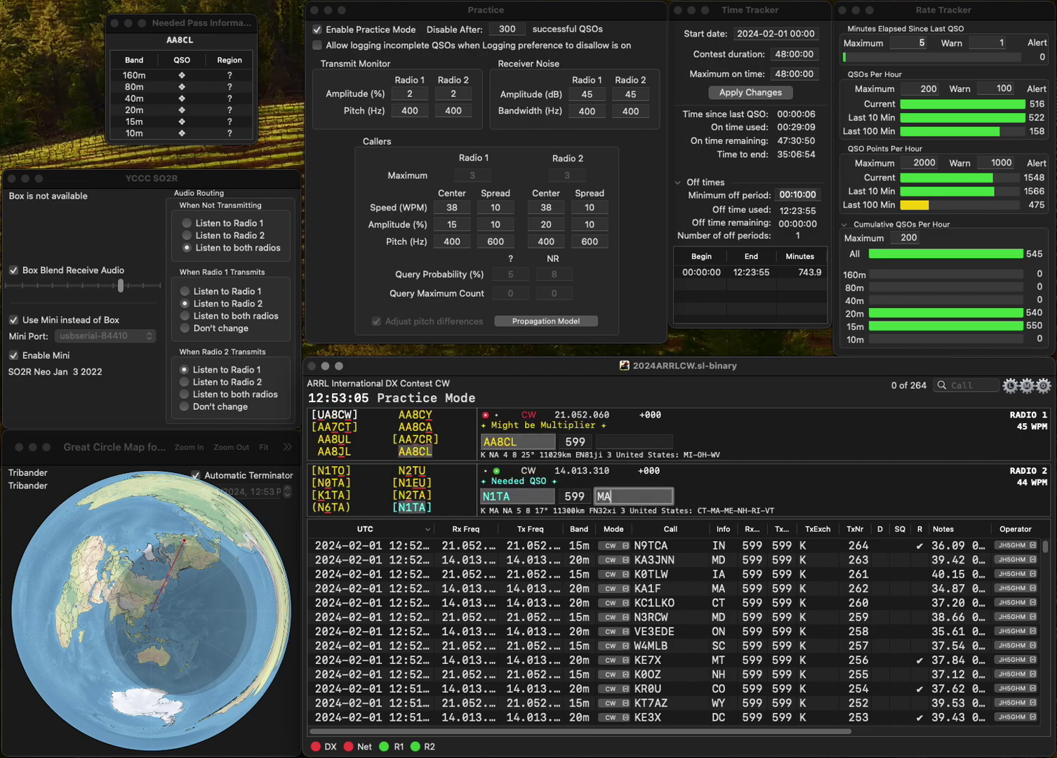
key(Return)
key(space)
text(WV)
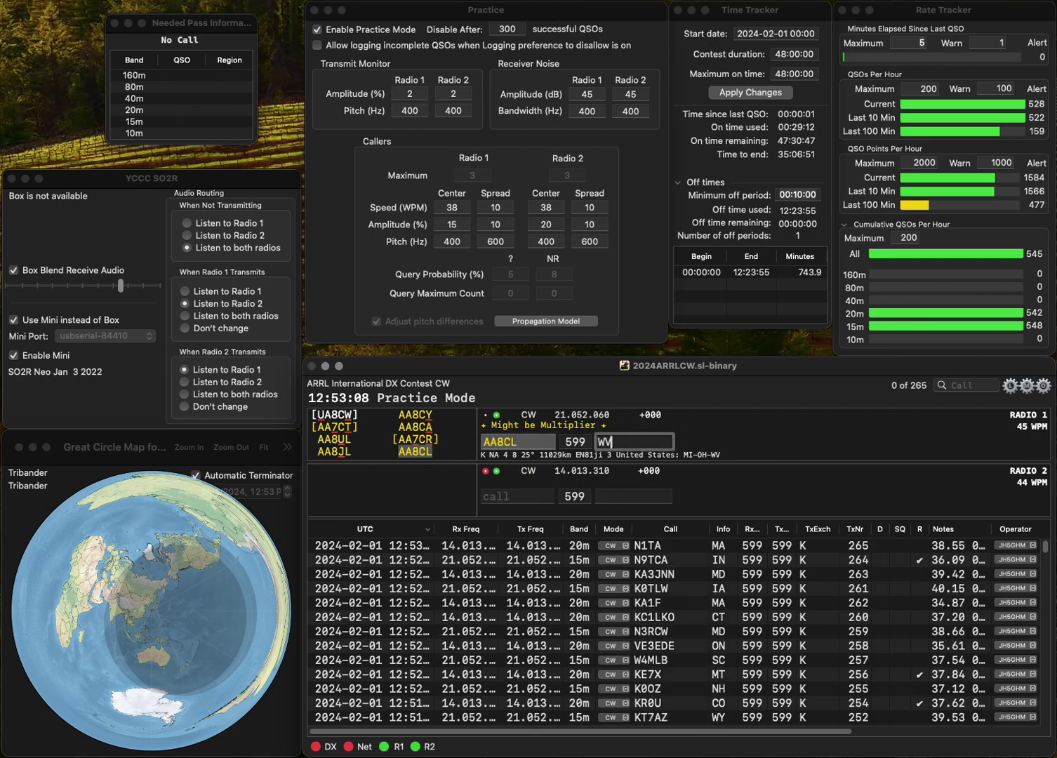
key(Return)
text(K600)
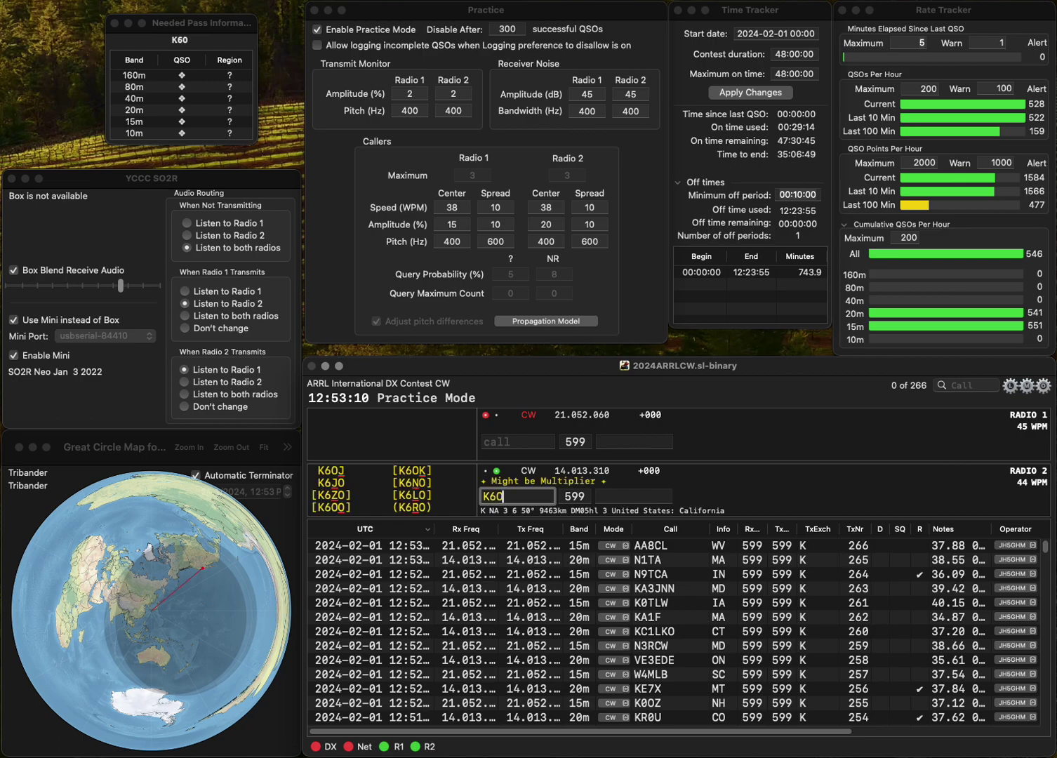
key(Return)
text(KBM)
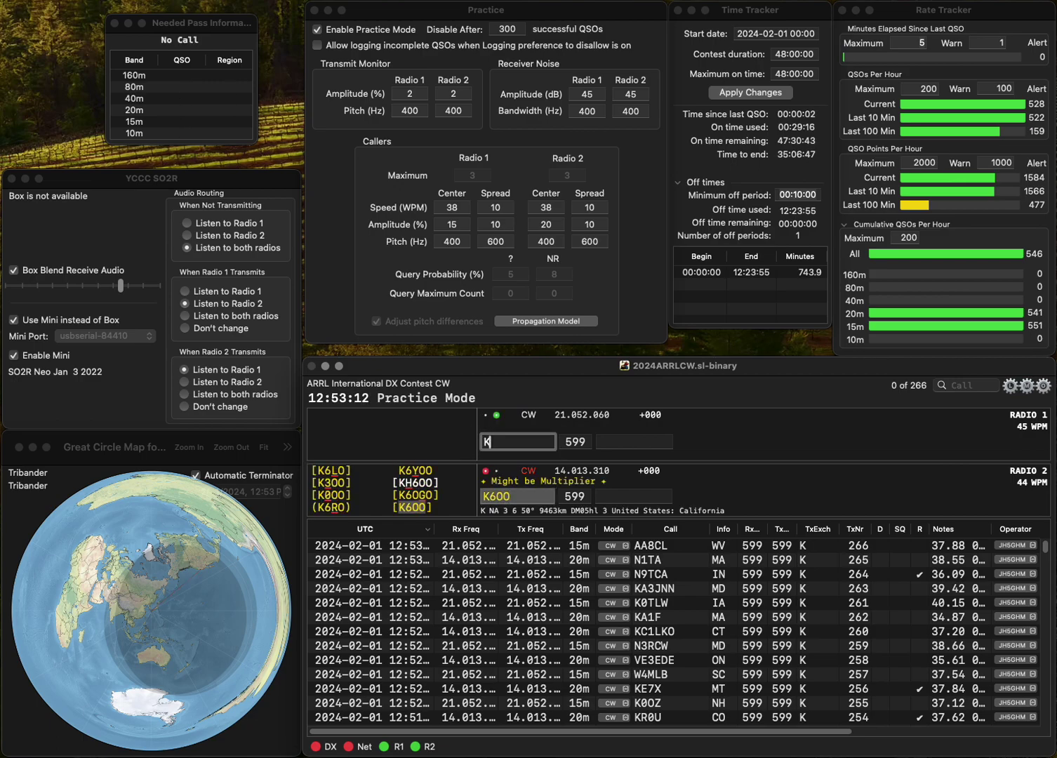
key(BackSpace)
key(BackSpace)
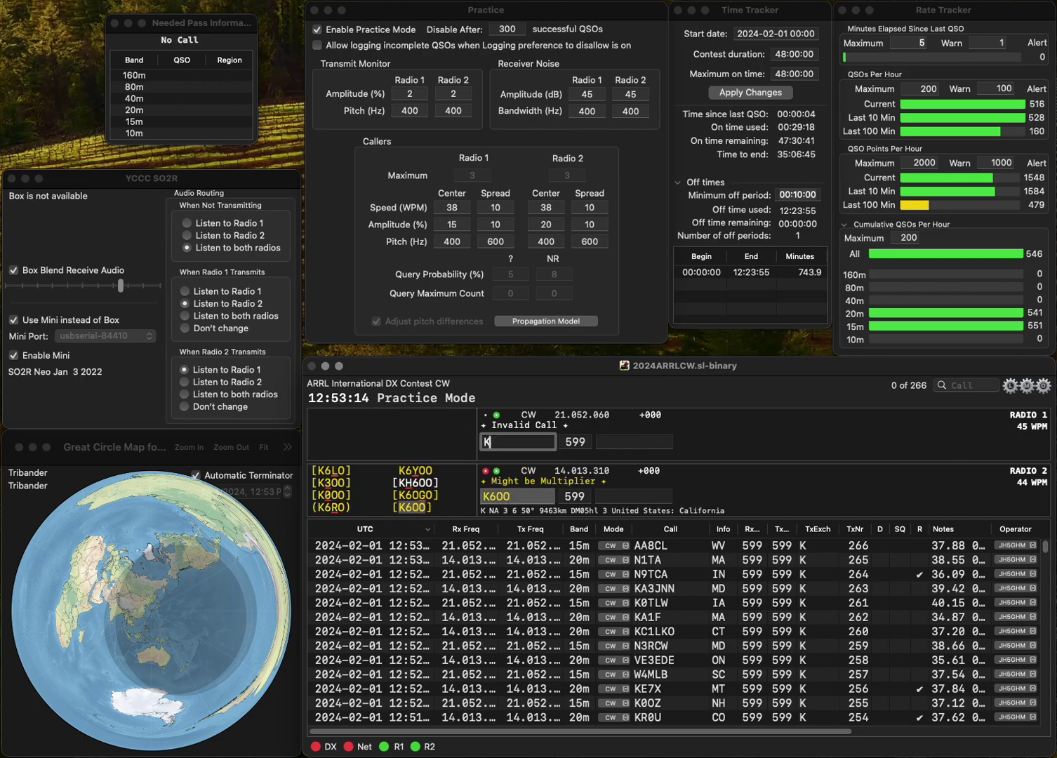
text(3MAW)
key(BackSpace)
text(K)
key(Home)
key(Right)
key(Delete)
text(6)
key(BackSpace)
text(6)
key(Return)
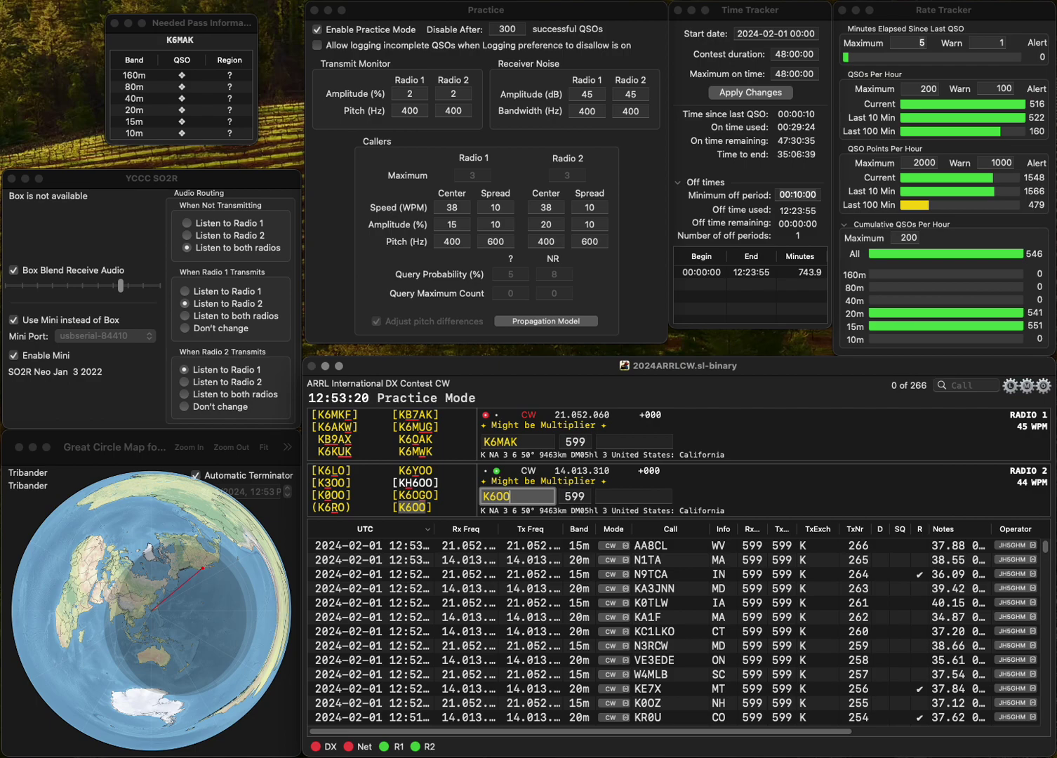
key(space)
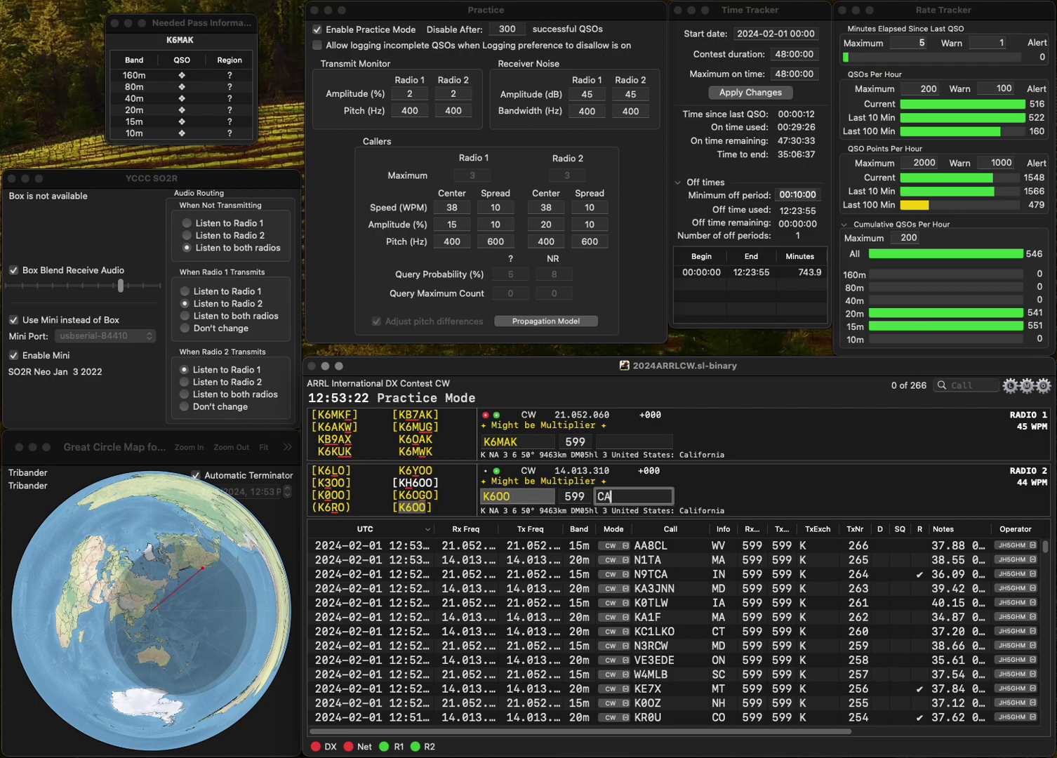
key(Return)
Correct Radio 1's call to K6MWK, then log K6MWK (CA) and K4GSX (VA).
key(BackSpace)
key(BackSpace)
text(WK)
key(Return)
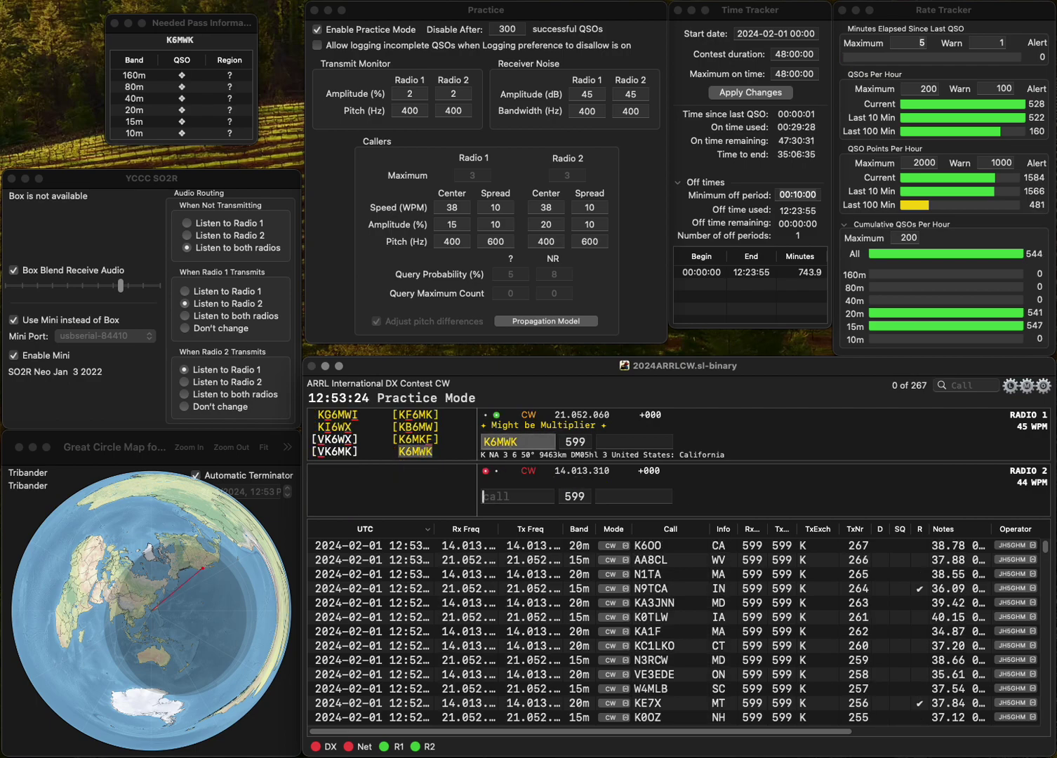
text(K4GSX)
key(Return)
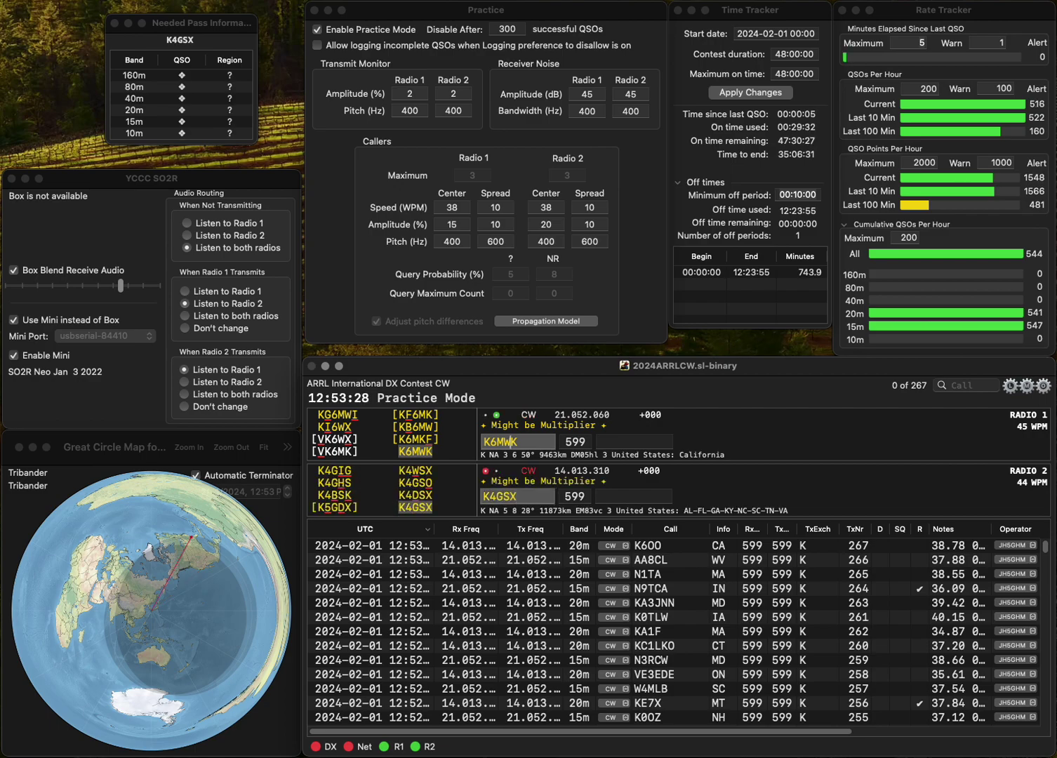
text(CA)
key(Return)
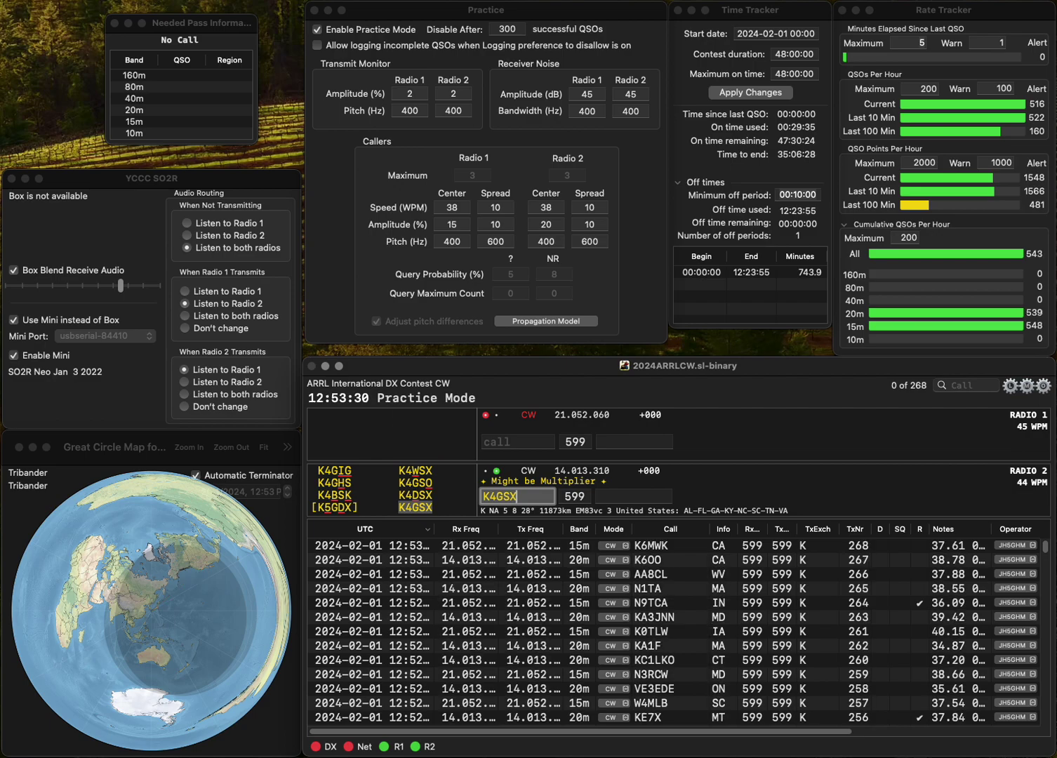
key(space)
text(V)
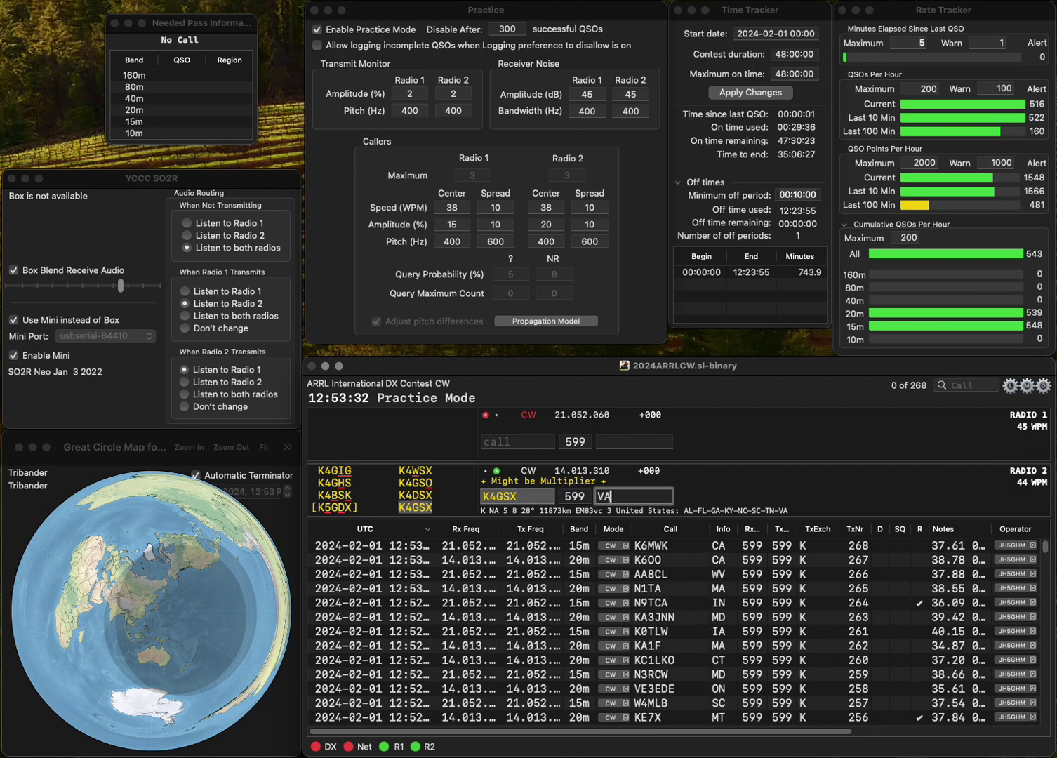
text(A)
key(Return)
Send W1ARY on Radio 1 and W0MB on Radio 2.
text(W1)
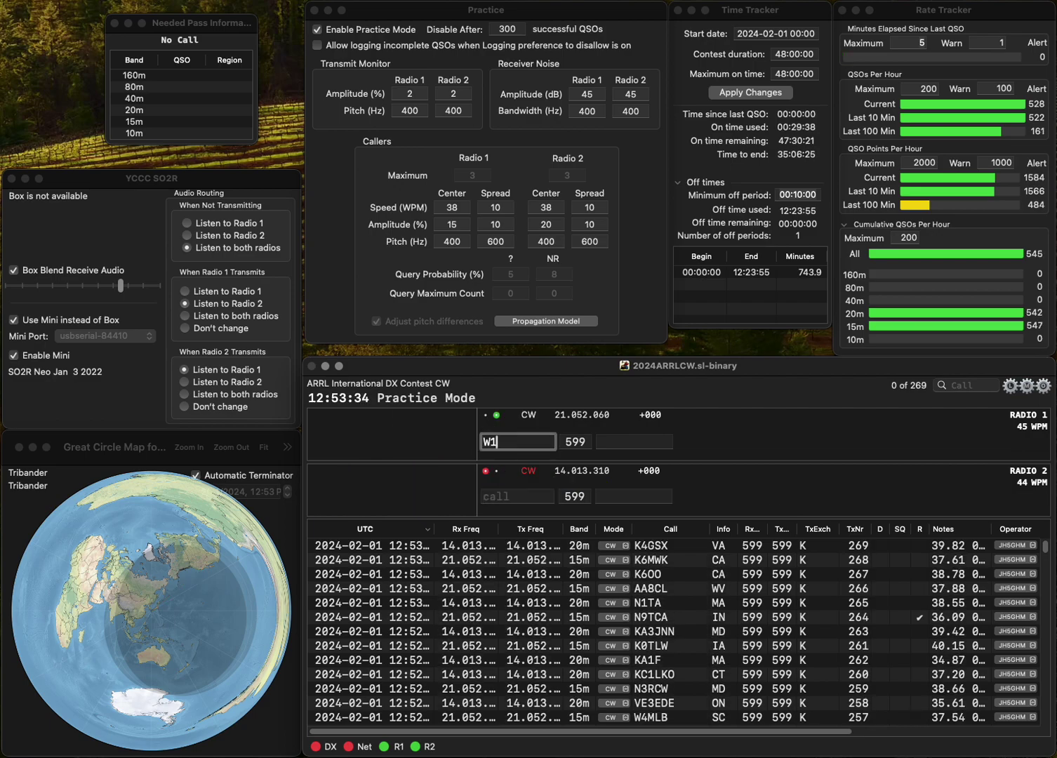
text(ARY)
key(Return)
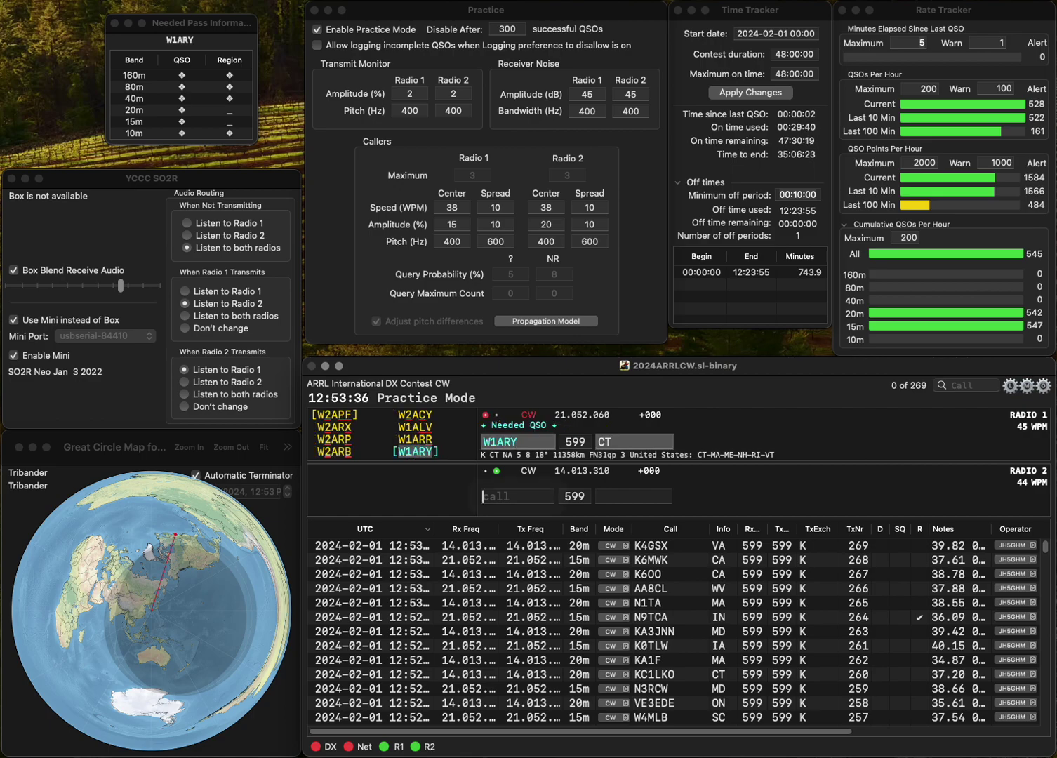
text(0MB)
key(Home)
text(W)
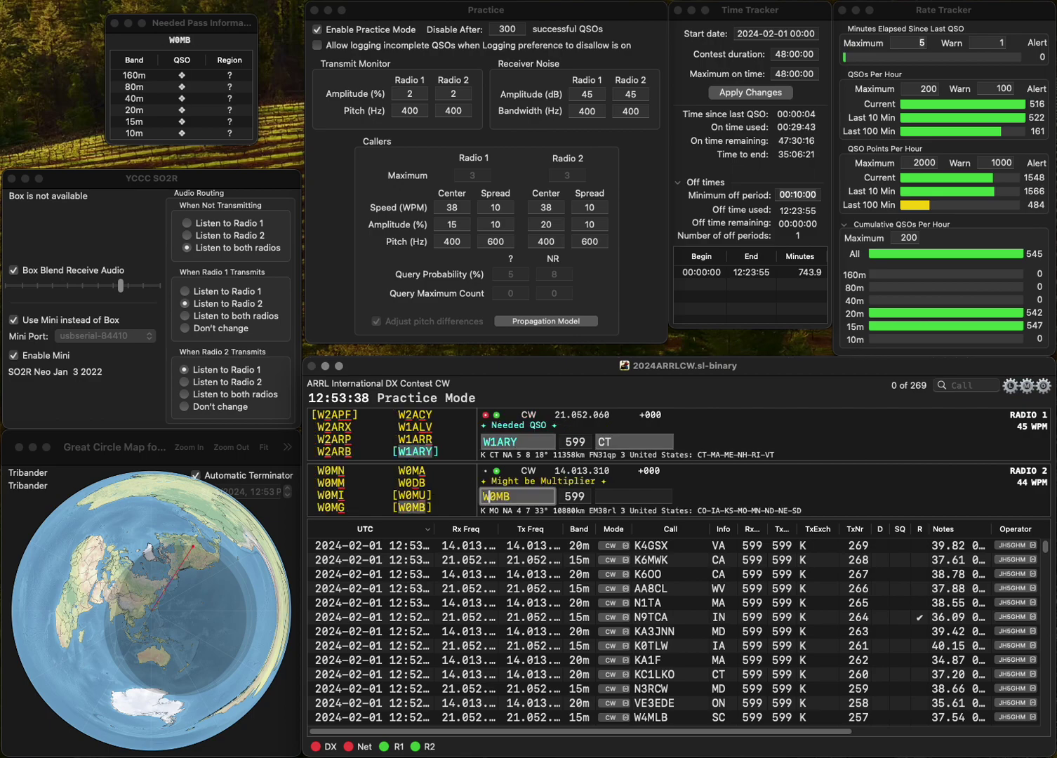
key(Return)
key(Return)
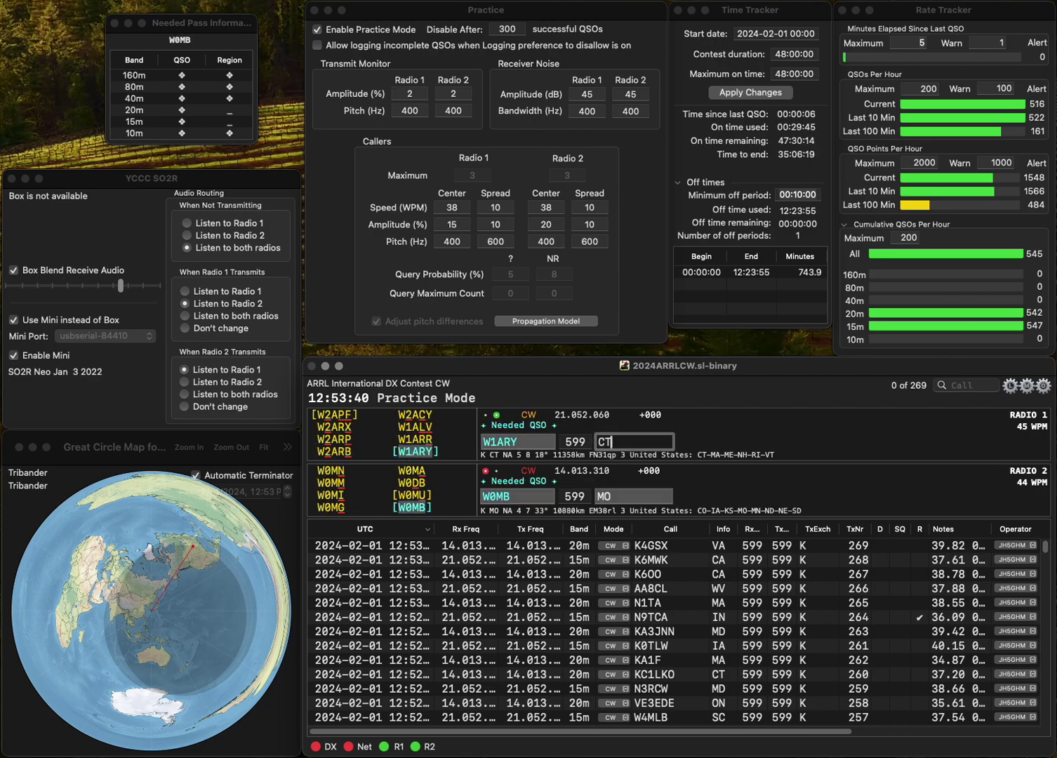
key(Return)
key(Return)
Send KA2MGE on Radio 1 and W5CWT on Radio 2, fixing typos in both.
text(N)
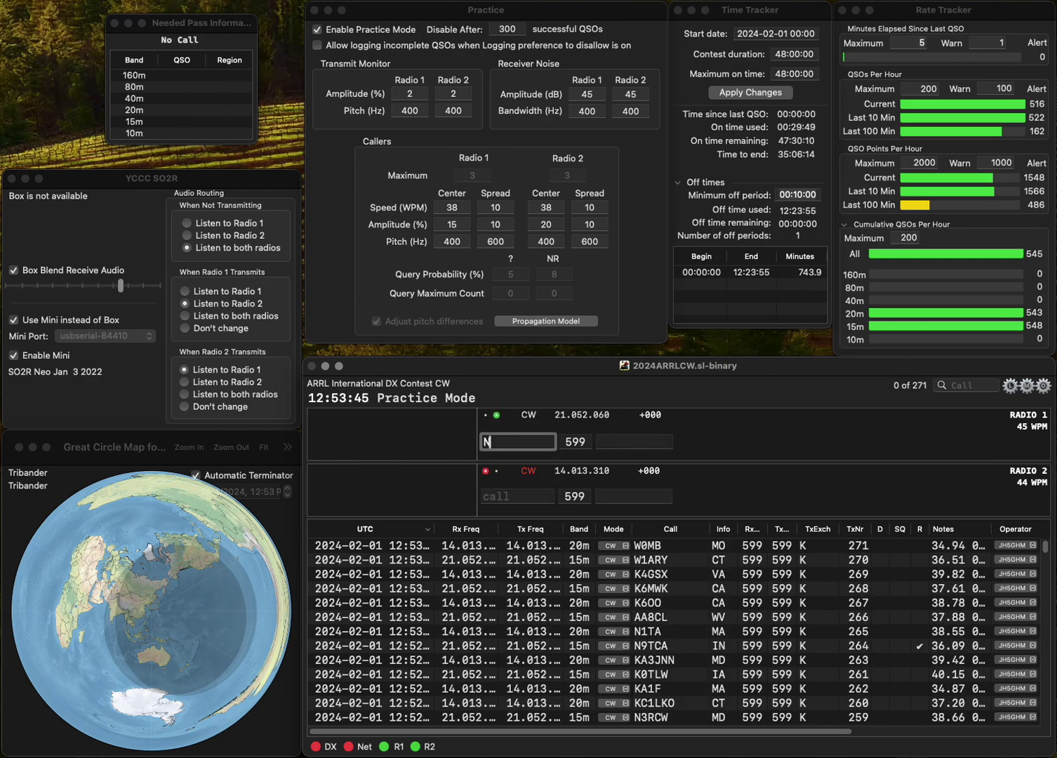
text(KA2MGE)
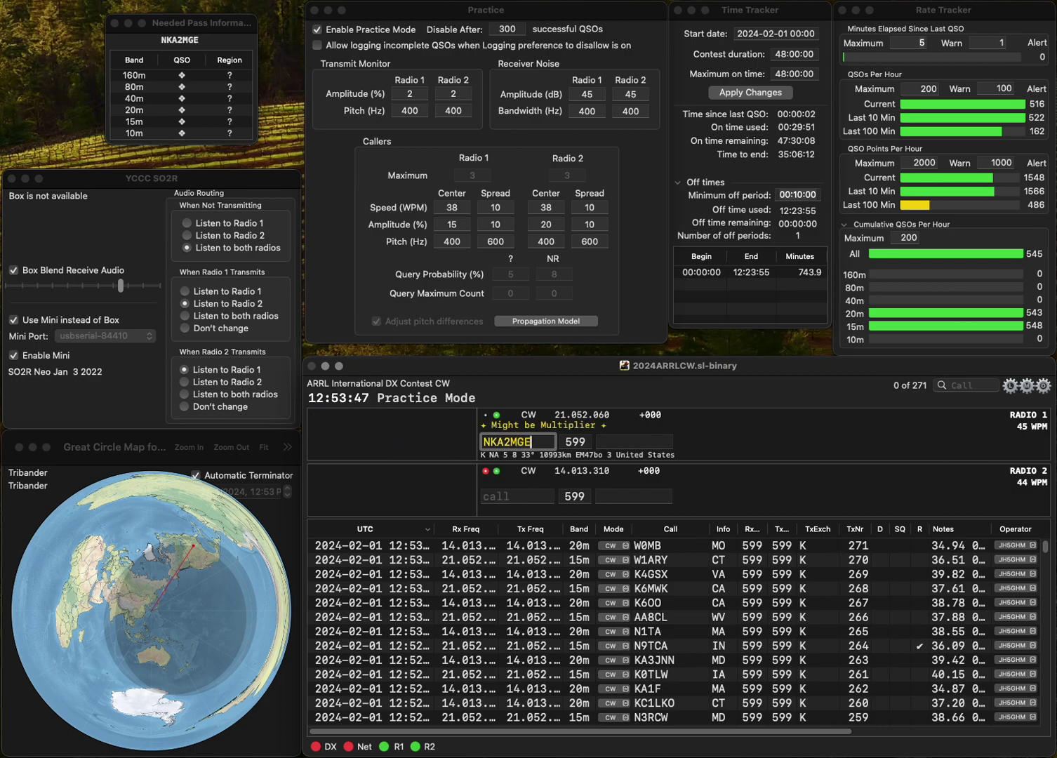
key(Home)
key(Delete)
key(Return)
text(CCW)
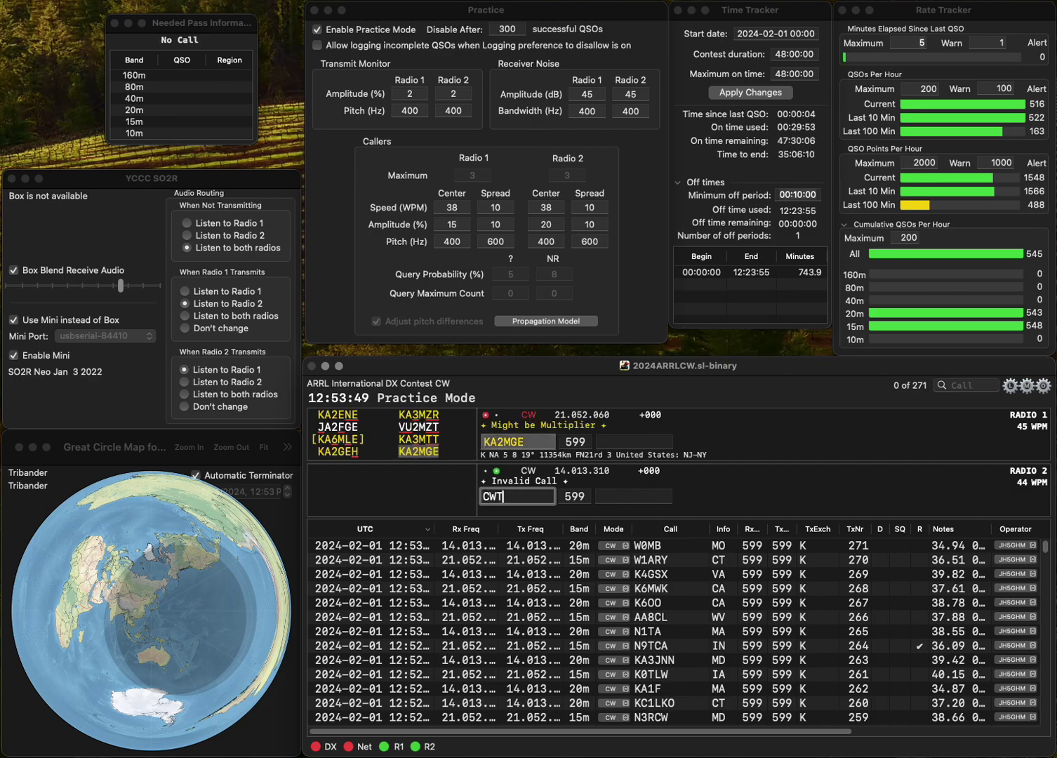
text(T)
key(Home)
text(5CW)
key(Return)
text(N)
key(Return)
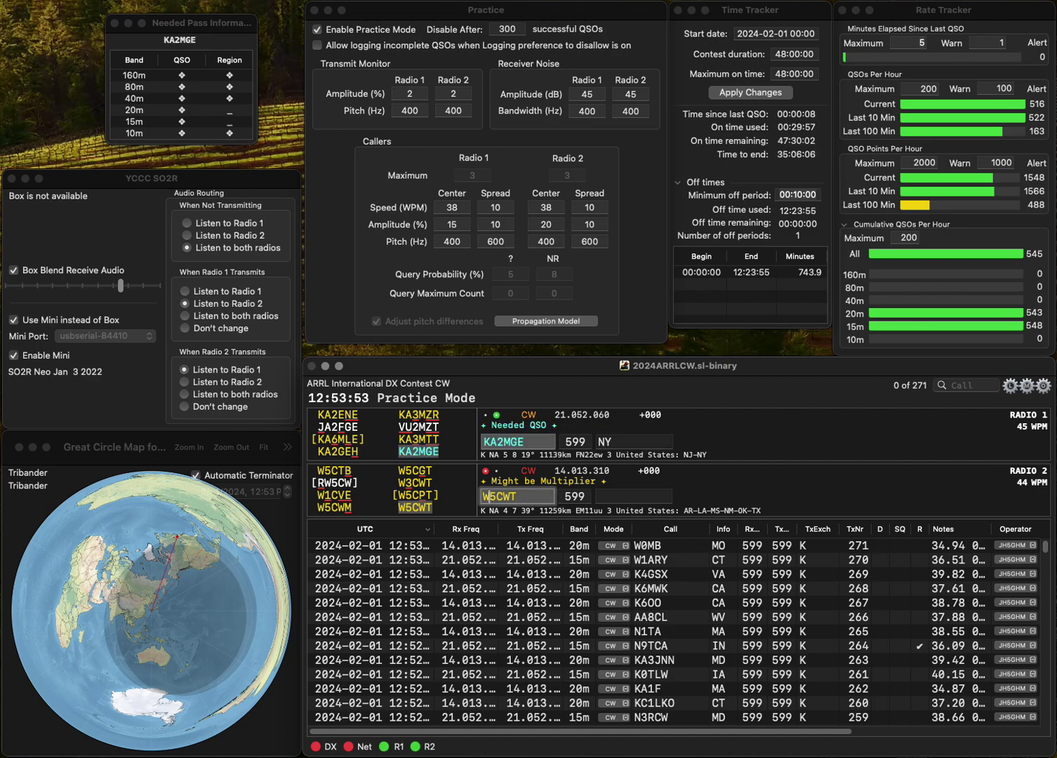
key(Tab)
text(TX)
key(Return)
text(NN6B)
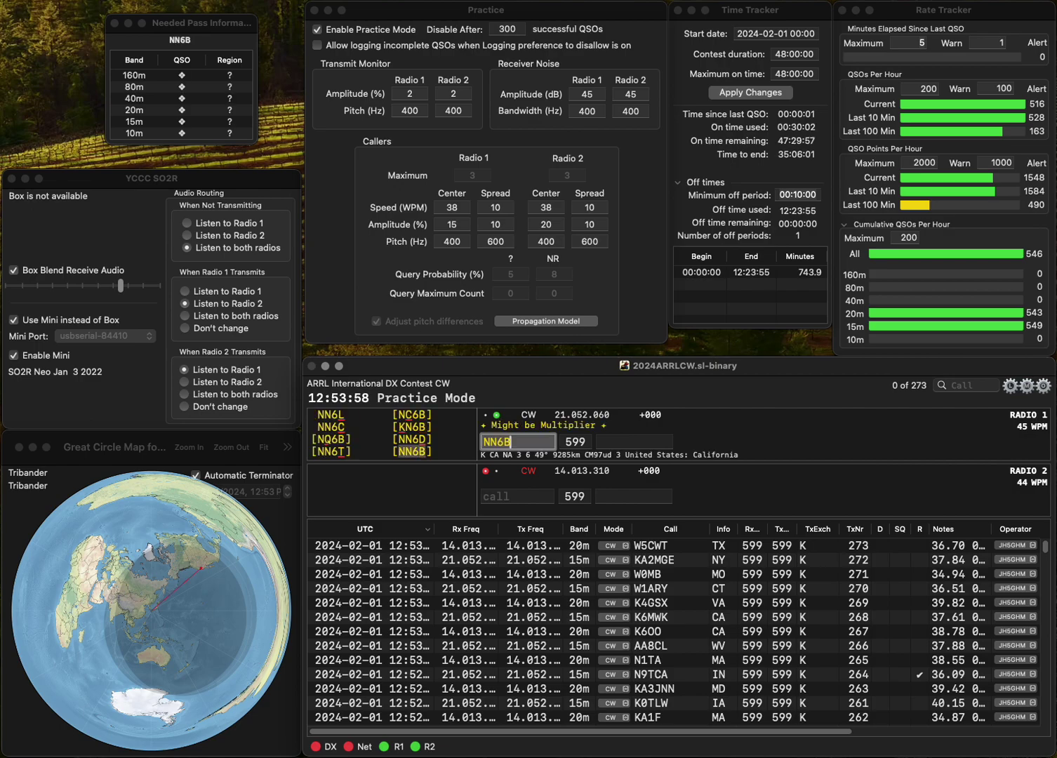
key(Return)
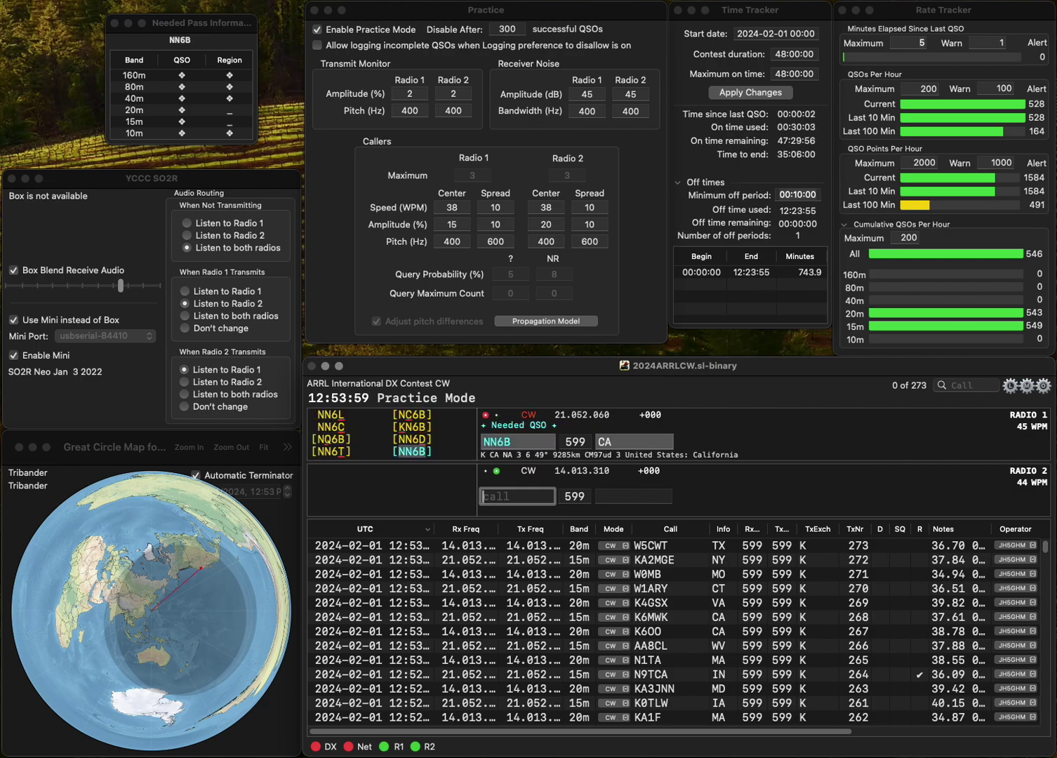
text(NK3V)
key(Return)
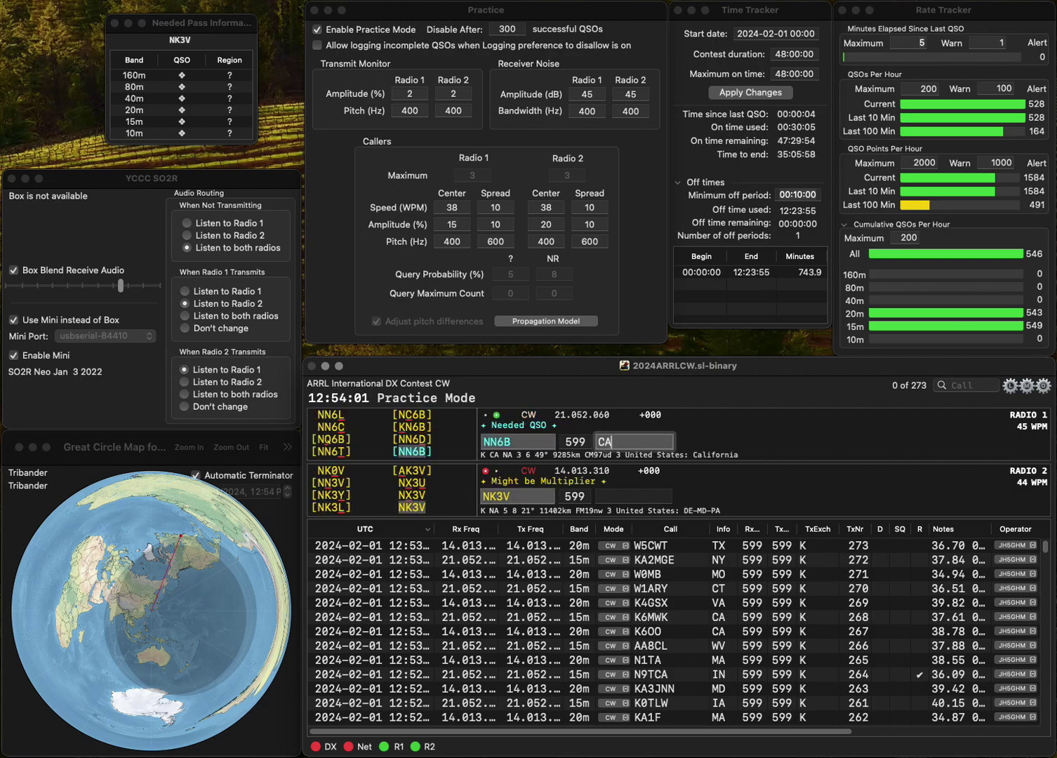
key(Return)
key(space)
text(DE)
key(Return)
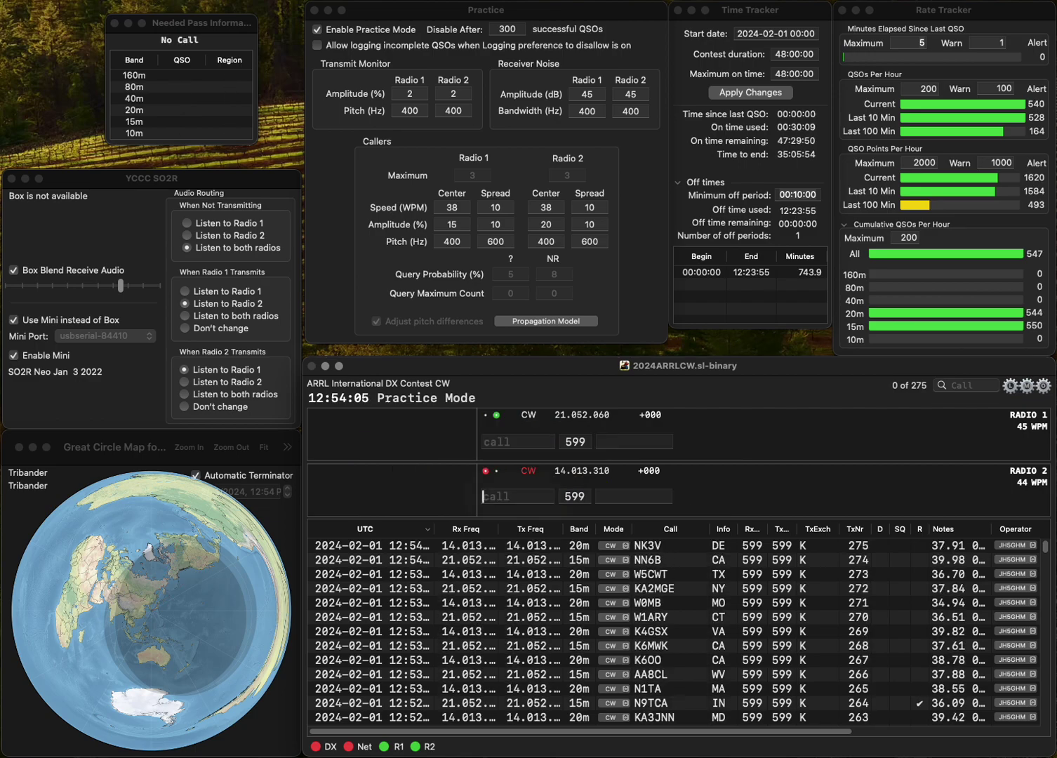
Work W4SEZ and K4PAR, logging them with KY and SC.
text(W4SEZ)
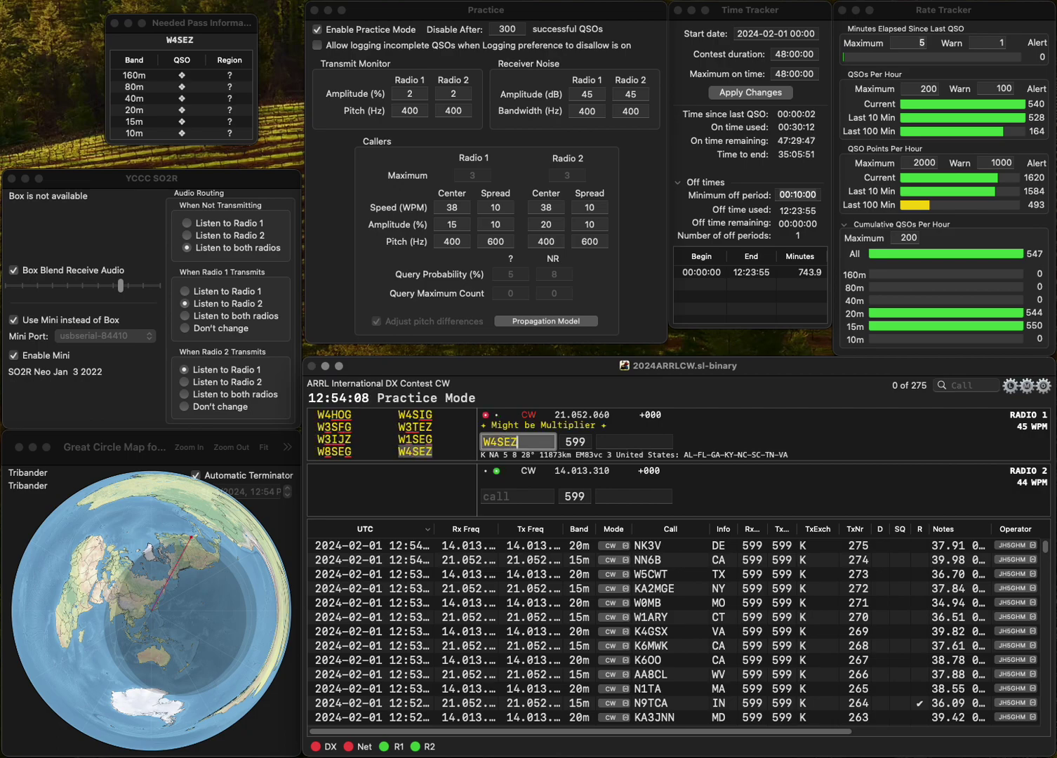
key(Return)
text(K4PAR)
key(Return)
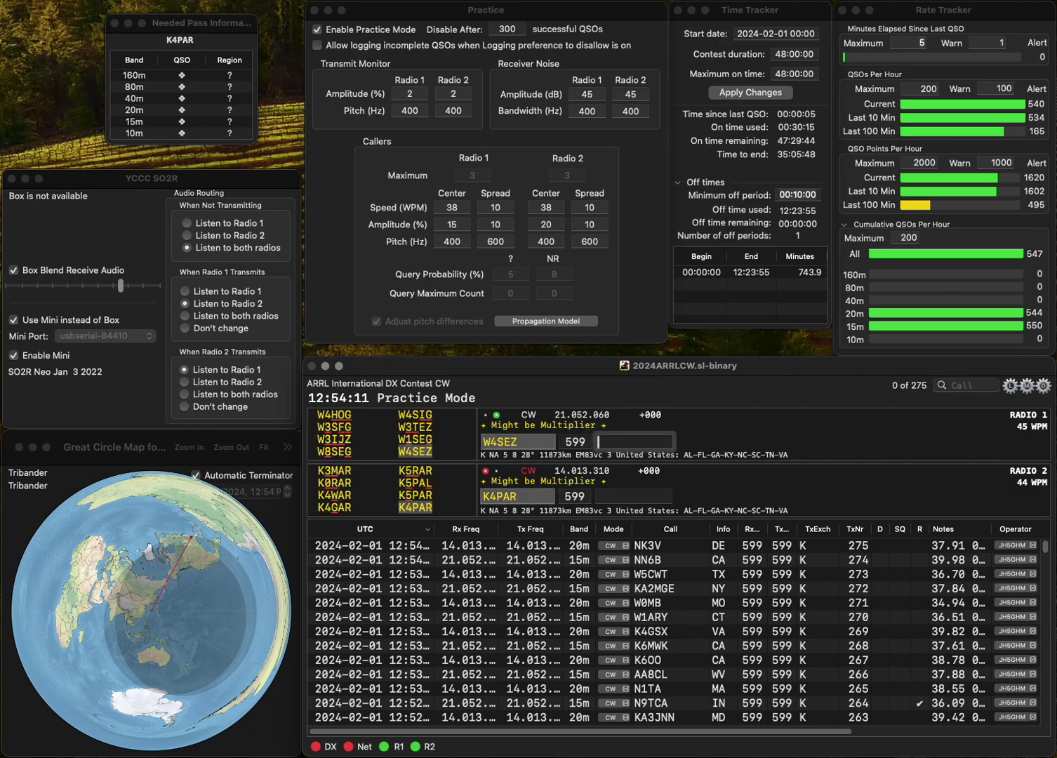
key(Return)
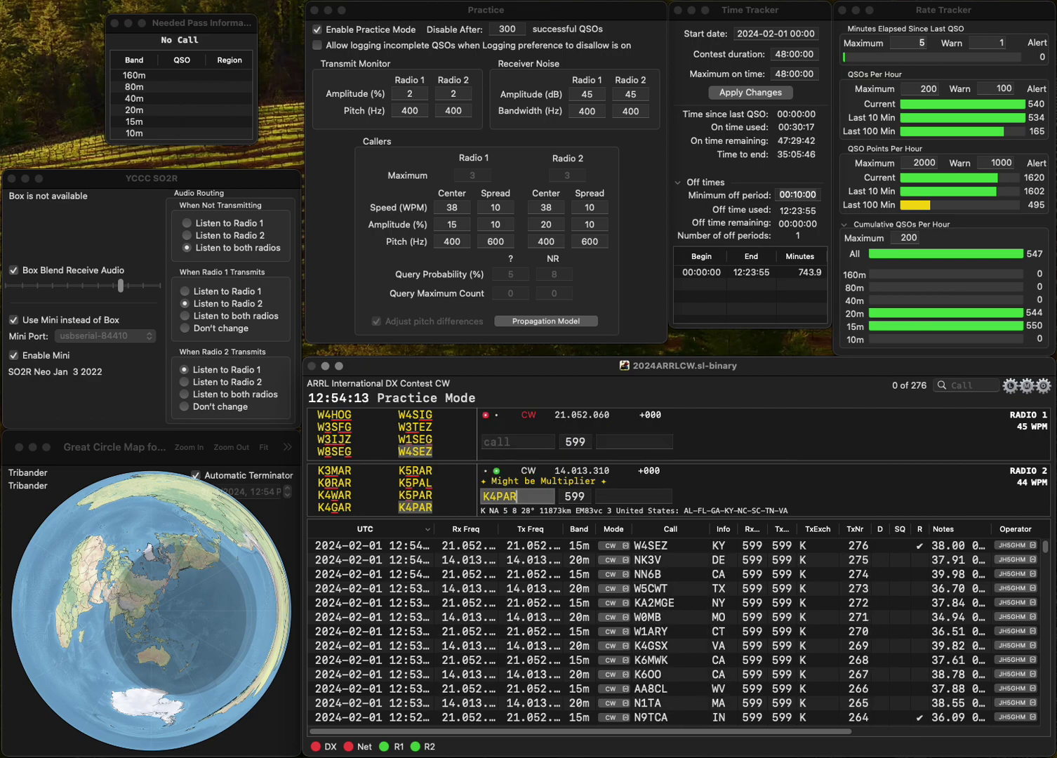
text(S)
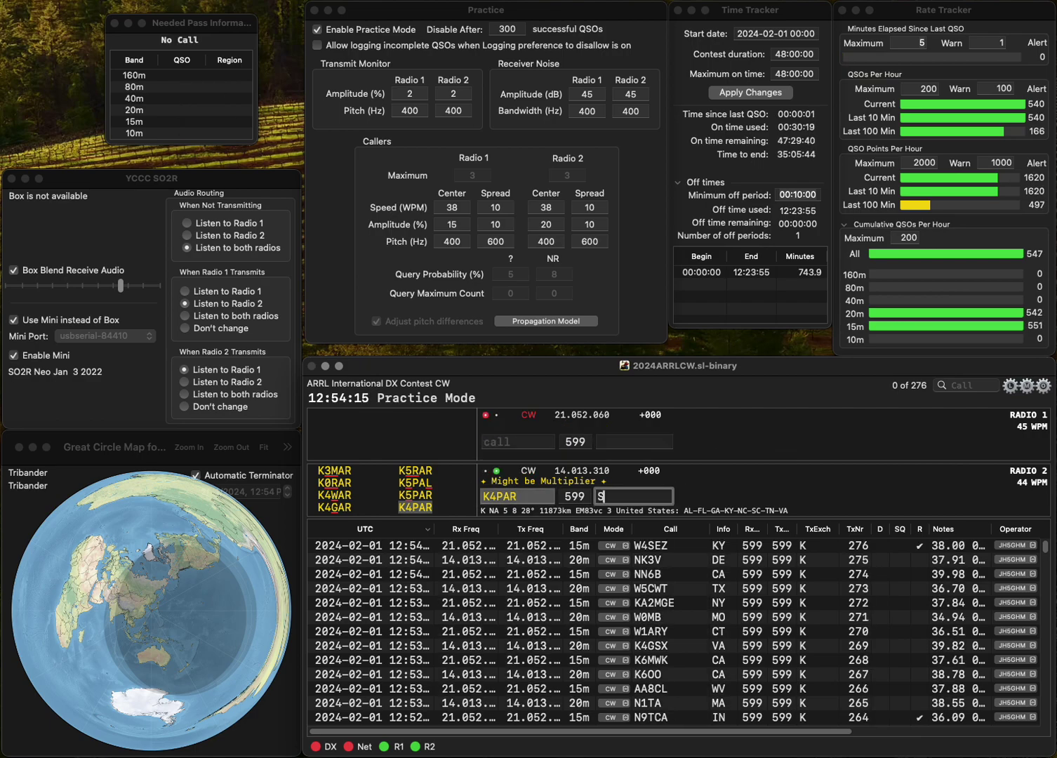
text(C)
key(Return)
text(K4FCG)
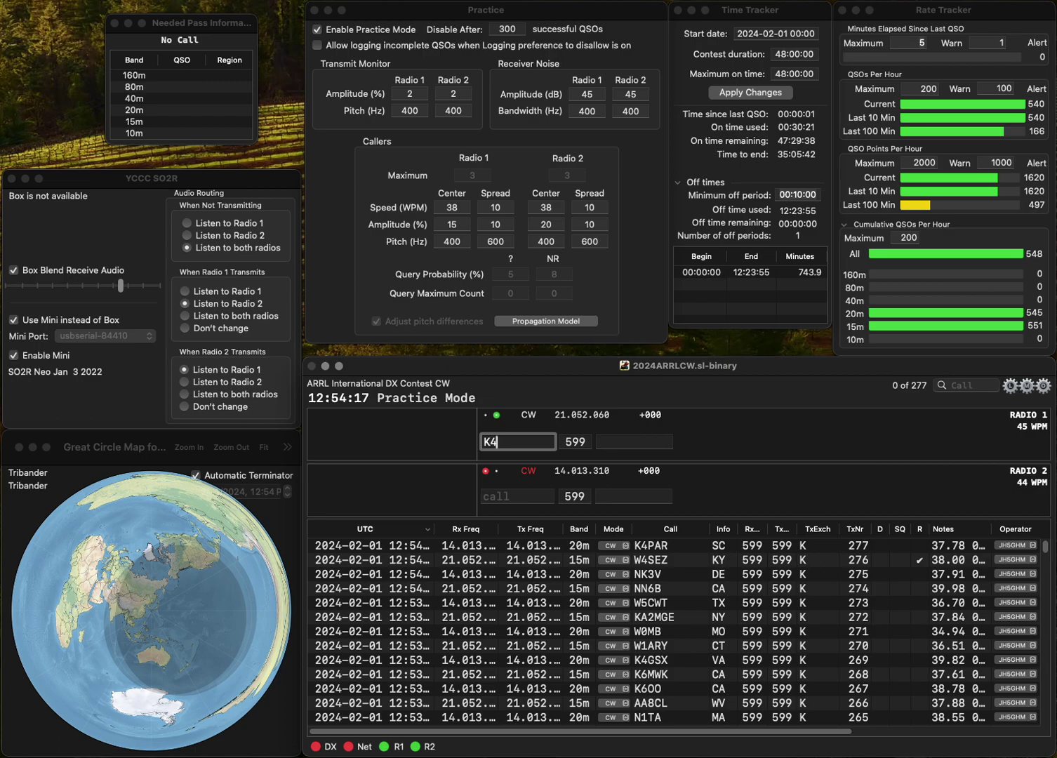
key(Return)
text(WB2AWZ)
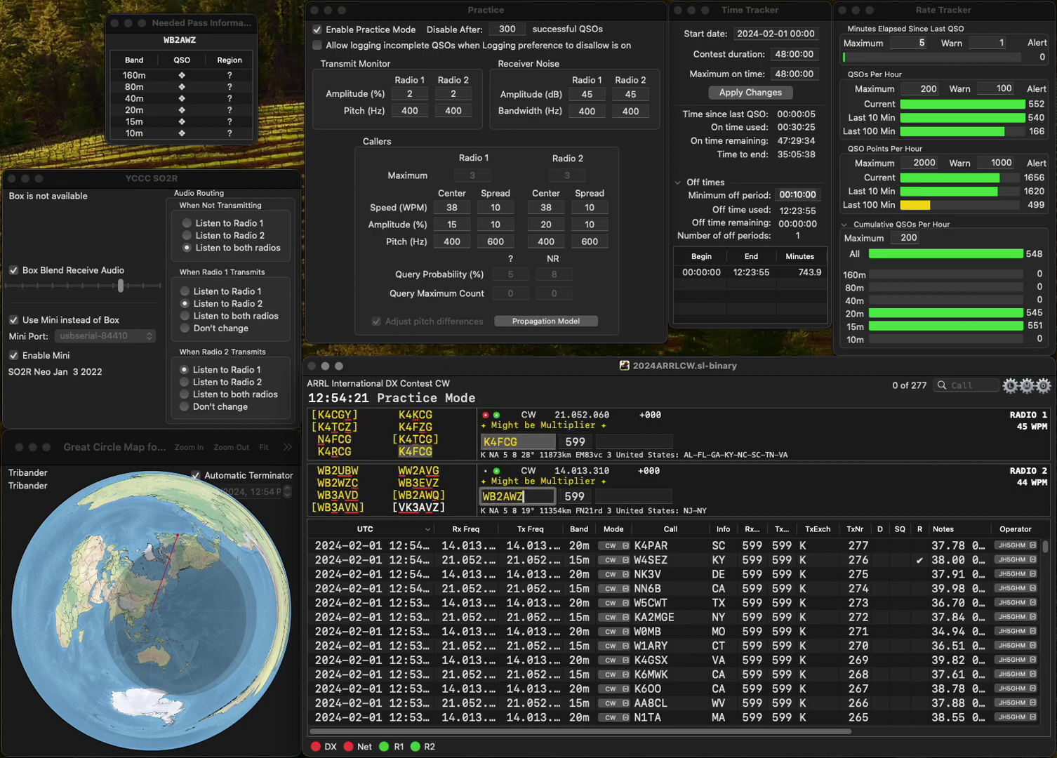
text(Q)
key(Return)
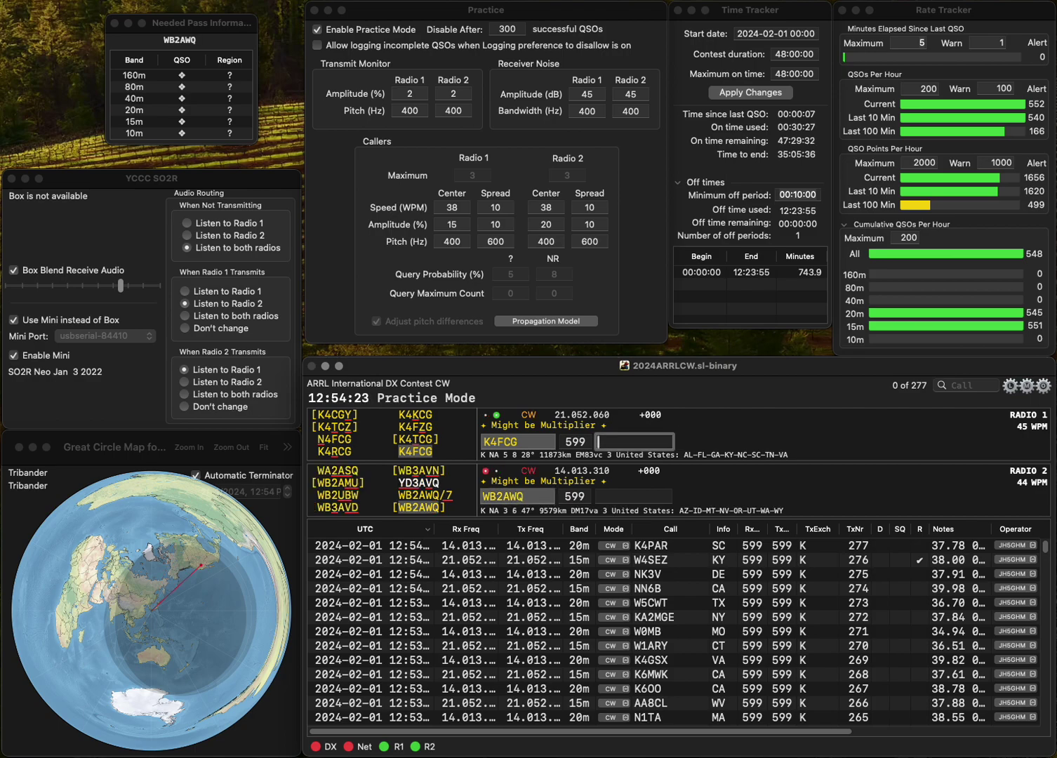
key(Return)
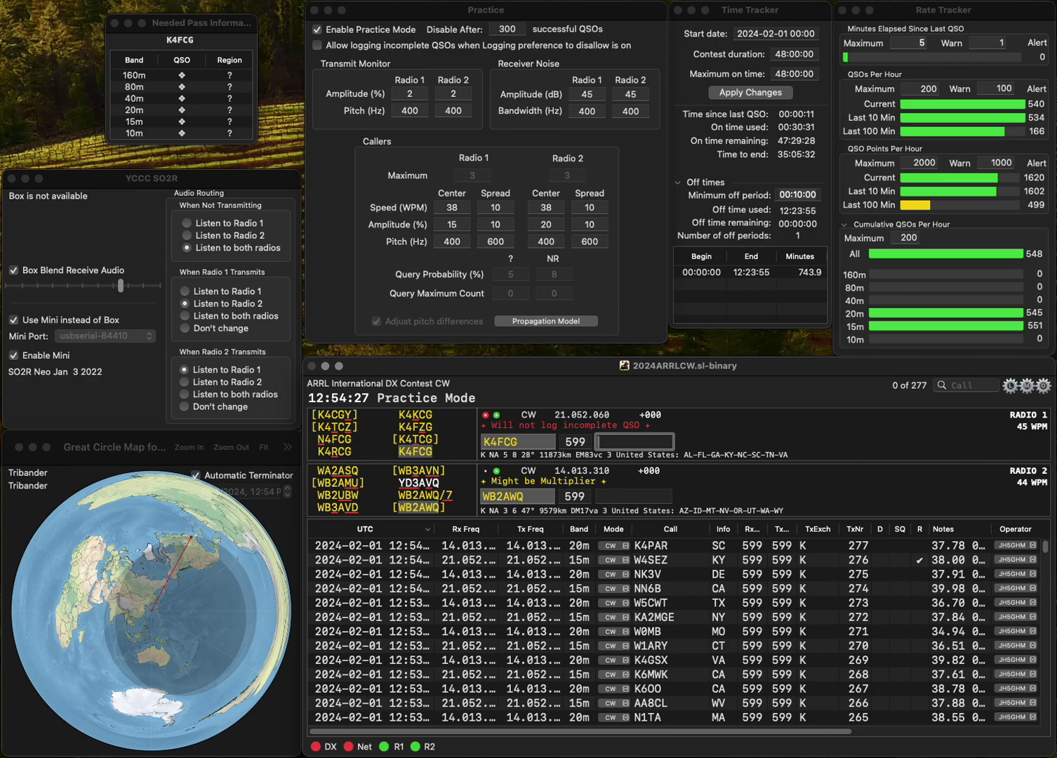
key(Tab)
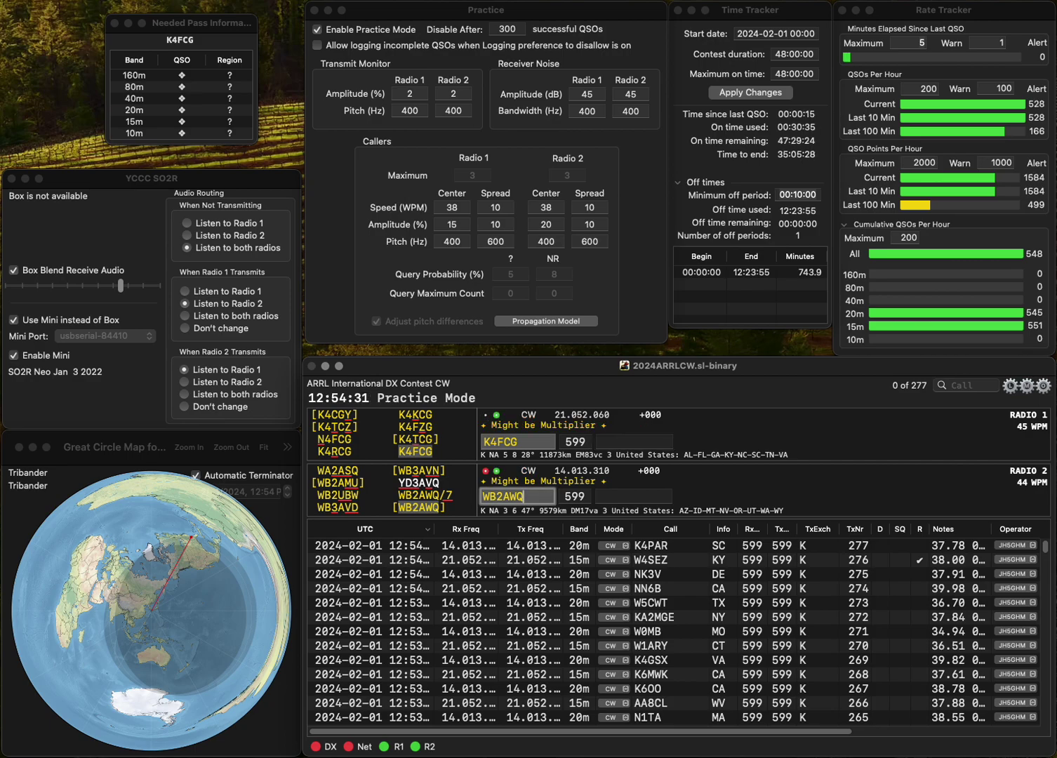
key(backslash)
text(N)
key(BackSpace)
text(KY)
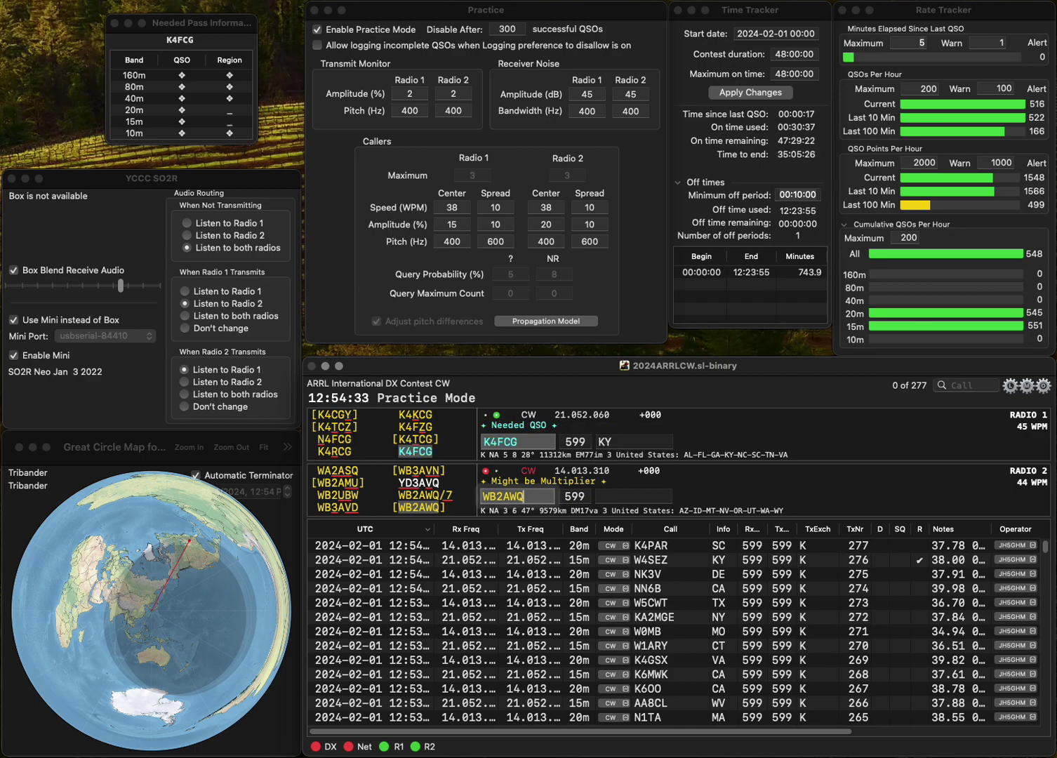
key(Return)
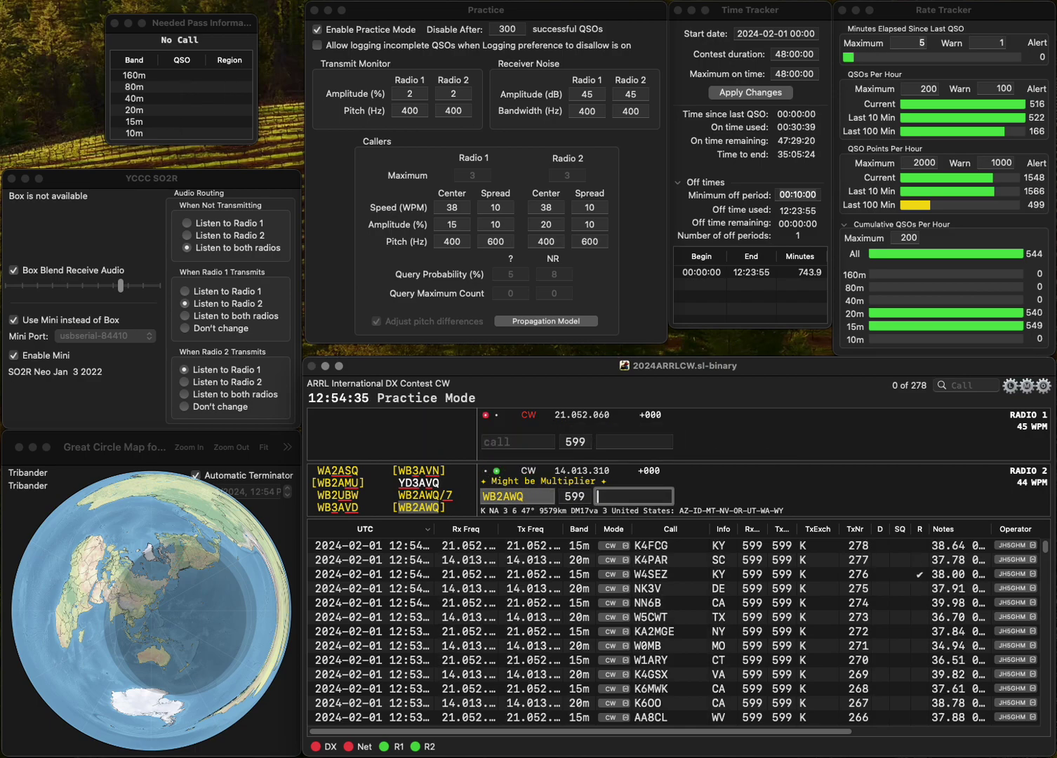
text(NV)
key(Return)
Work VA3GRC and N9SEO, logging them with ON and WI.
text(VA3GRC)
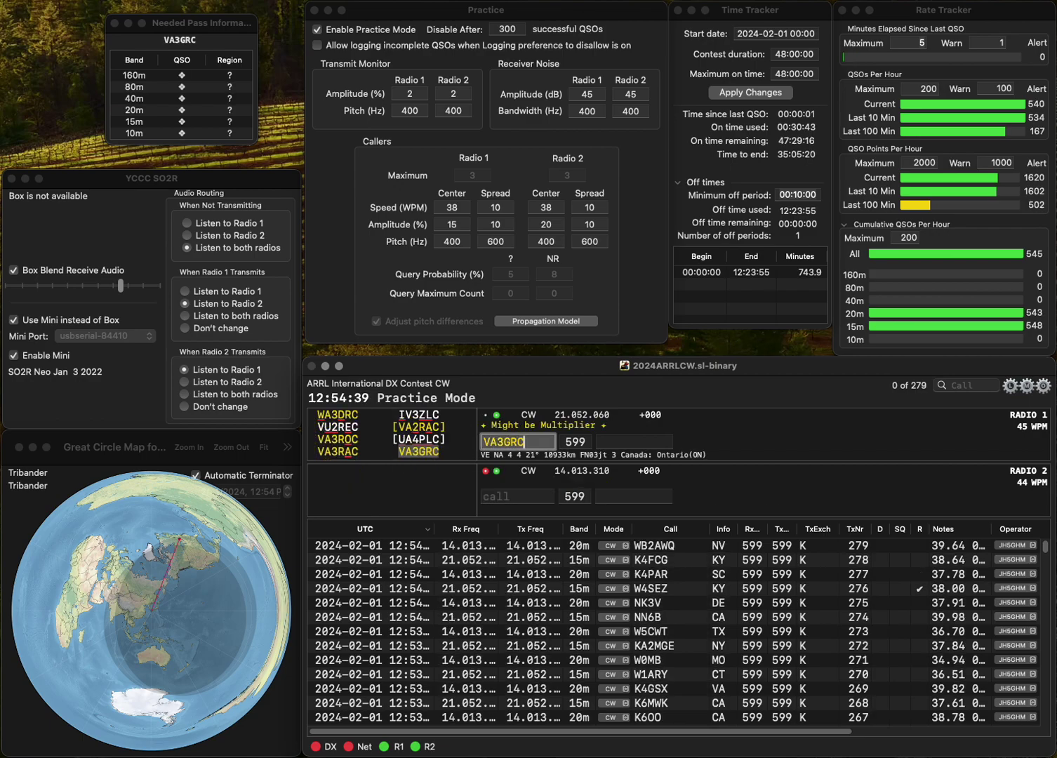
key(Return)
text(N9SEO)
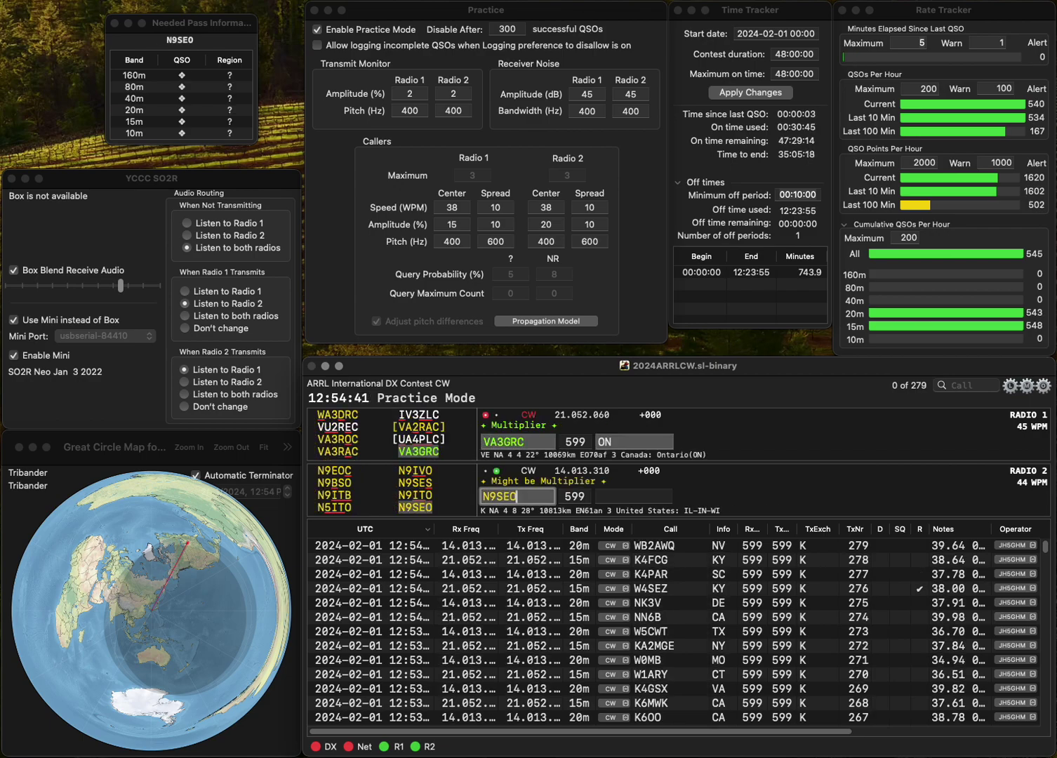
key(Return)
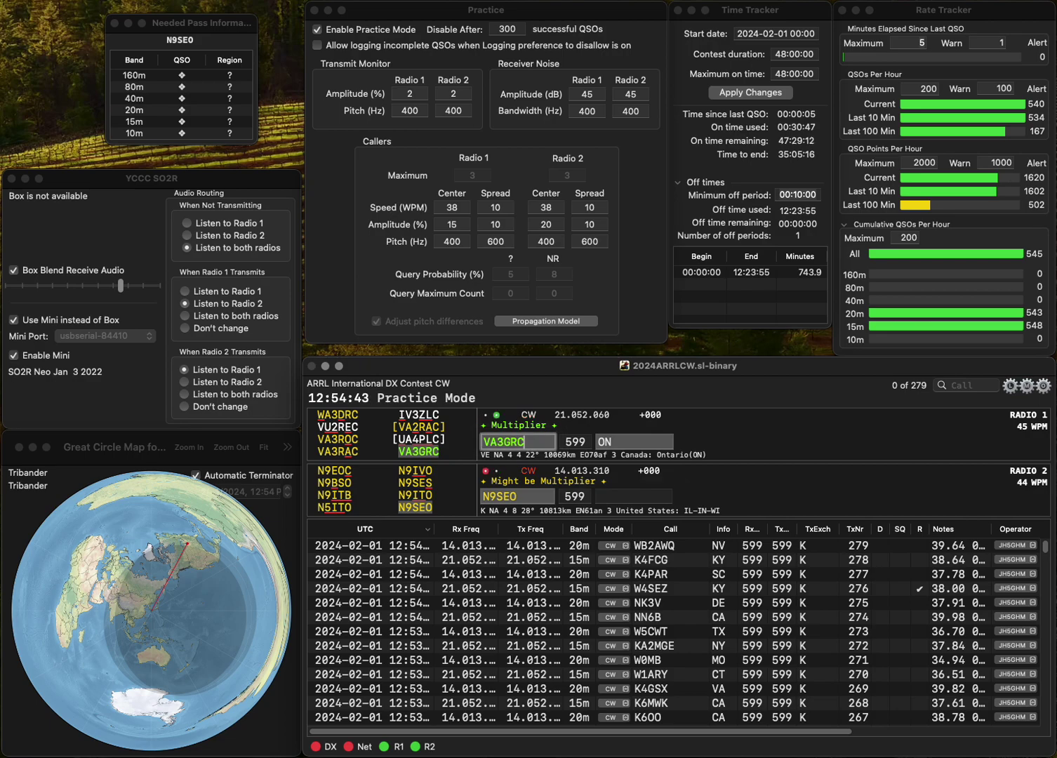
key(Return)
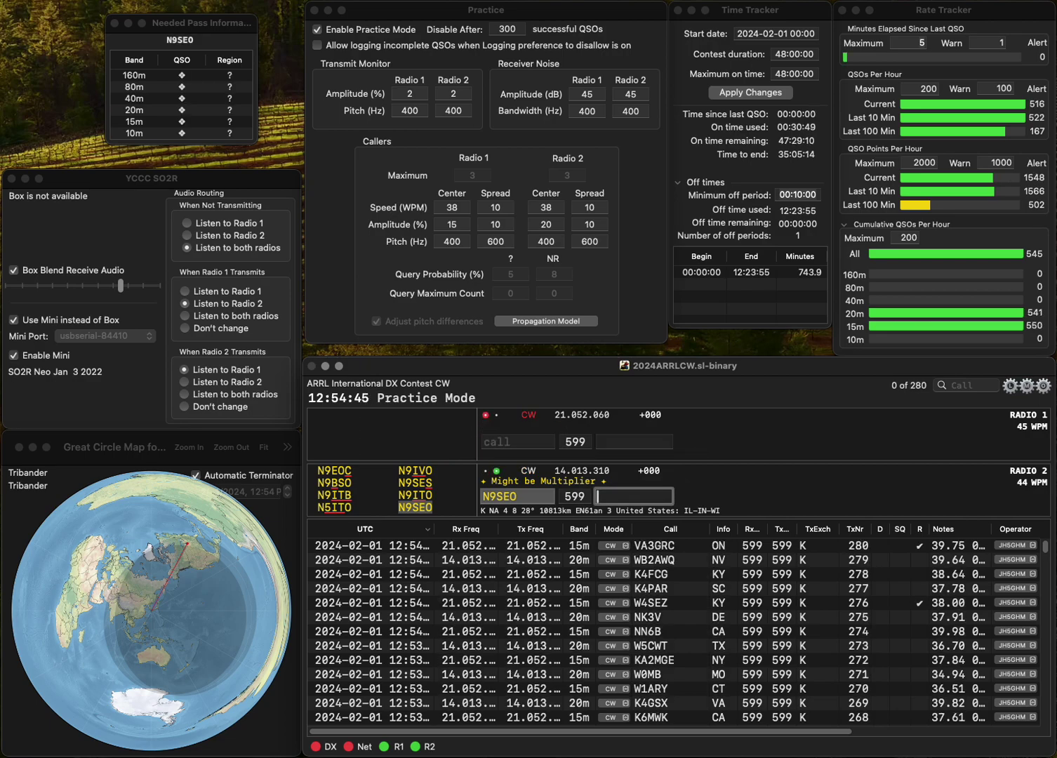
text(WI)
key(Return)
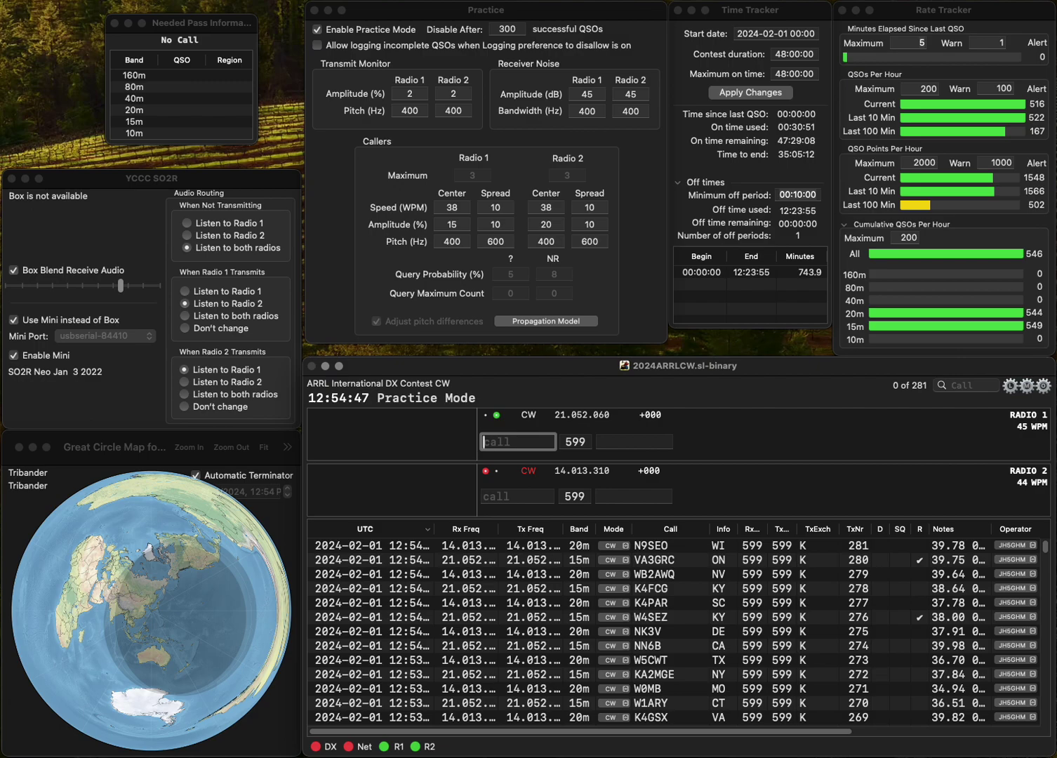
Work K4OV and K4NMR, logging them with SC and FL.
text(K4OV)
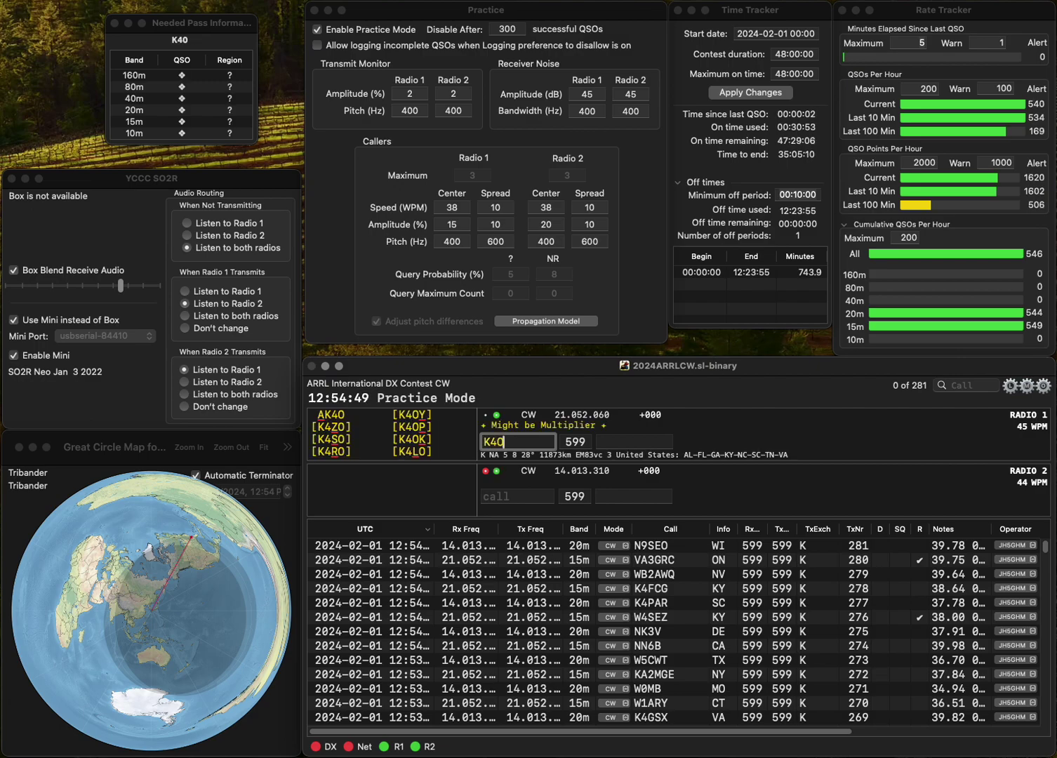
key(Return)
text(K4N)
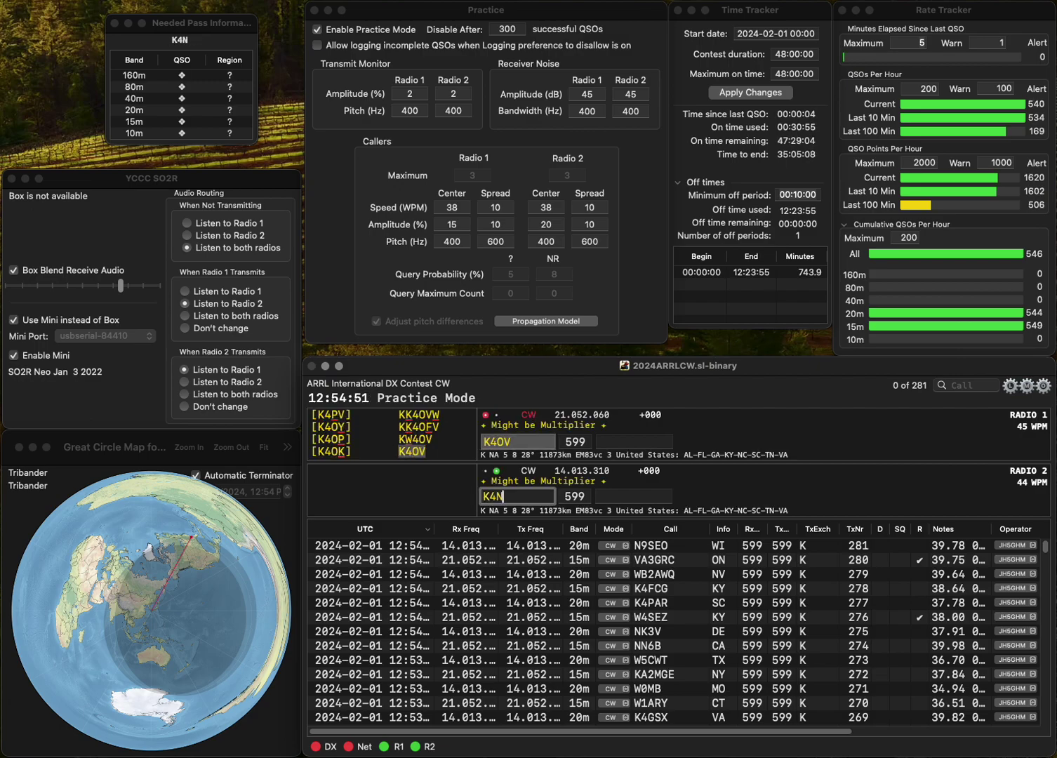
text(MR)
key(Return)
text(SC)
key(Return)
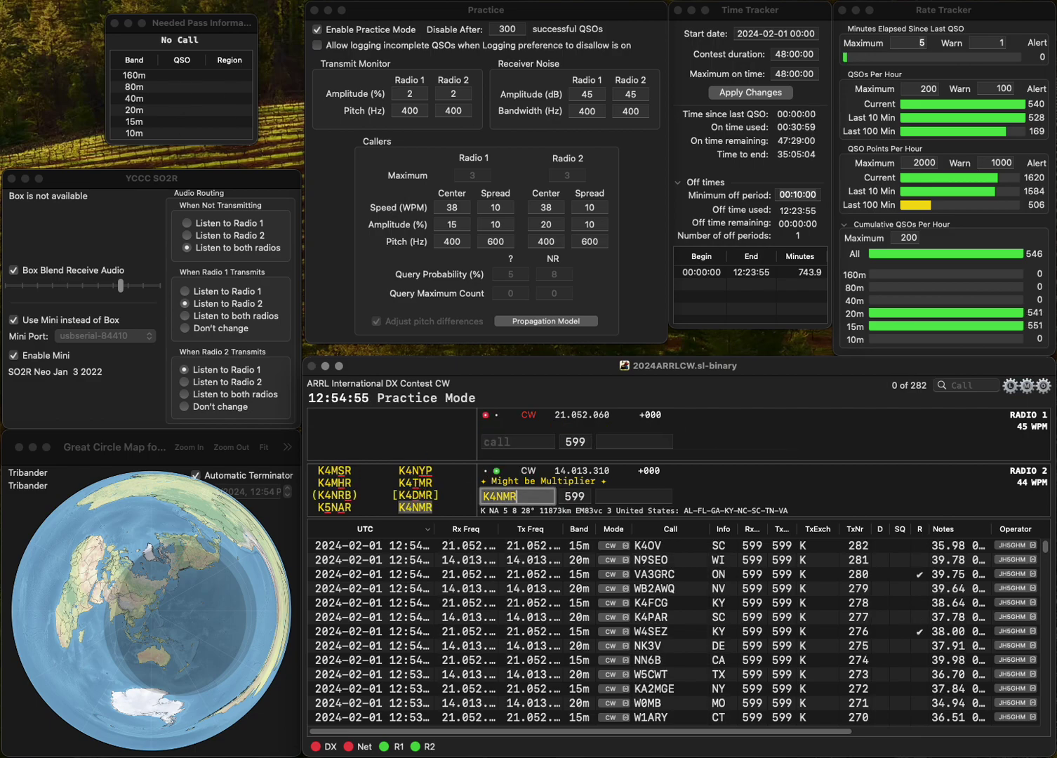
key(Tab)
text(FL)
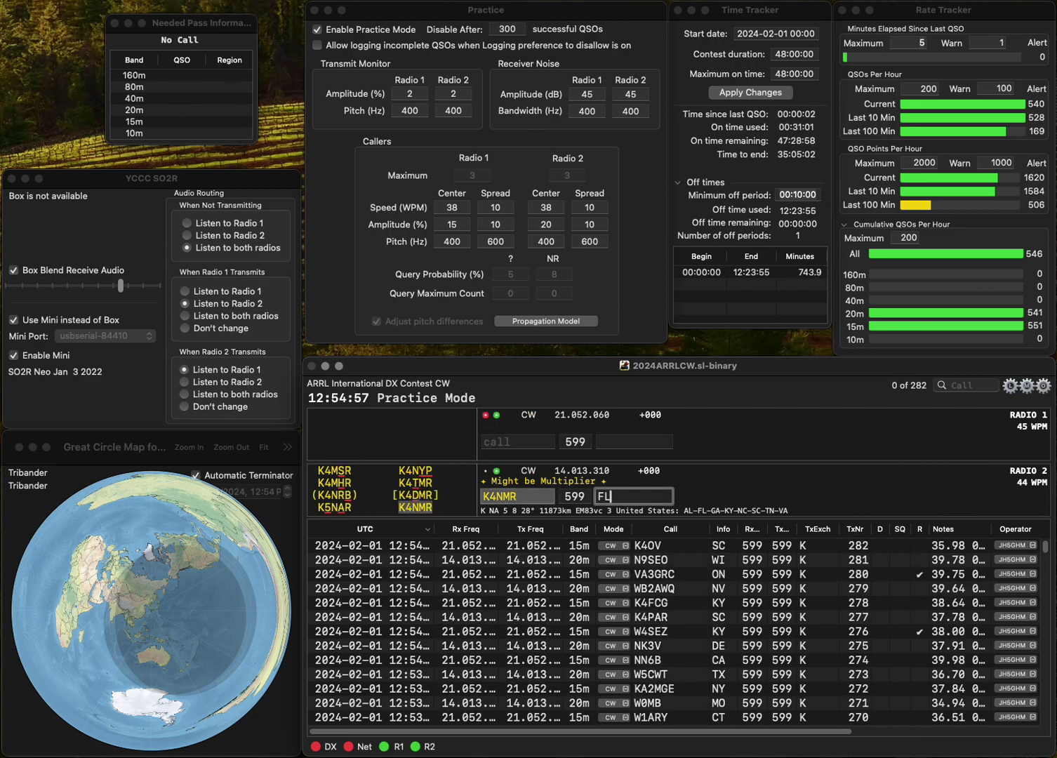
key(Return)
text(N6U)
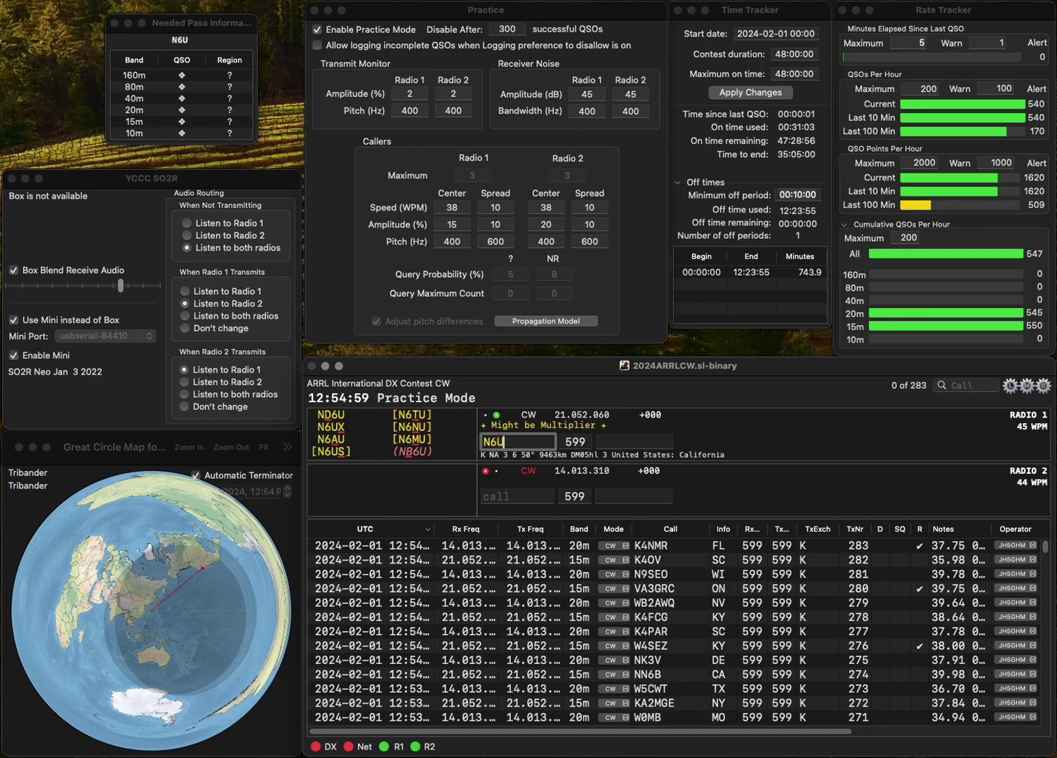
text(WQ)
key(grave)
text(8DD)
key(Return)
key(space)
text(CA)
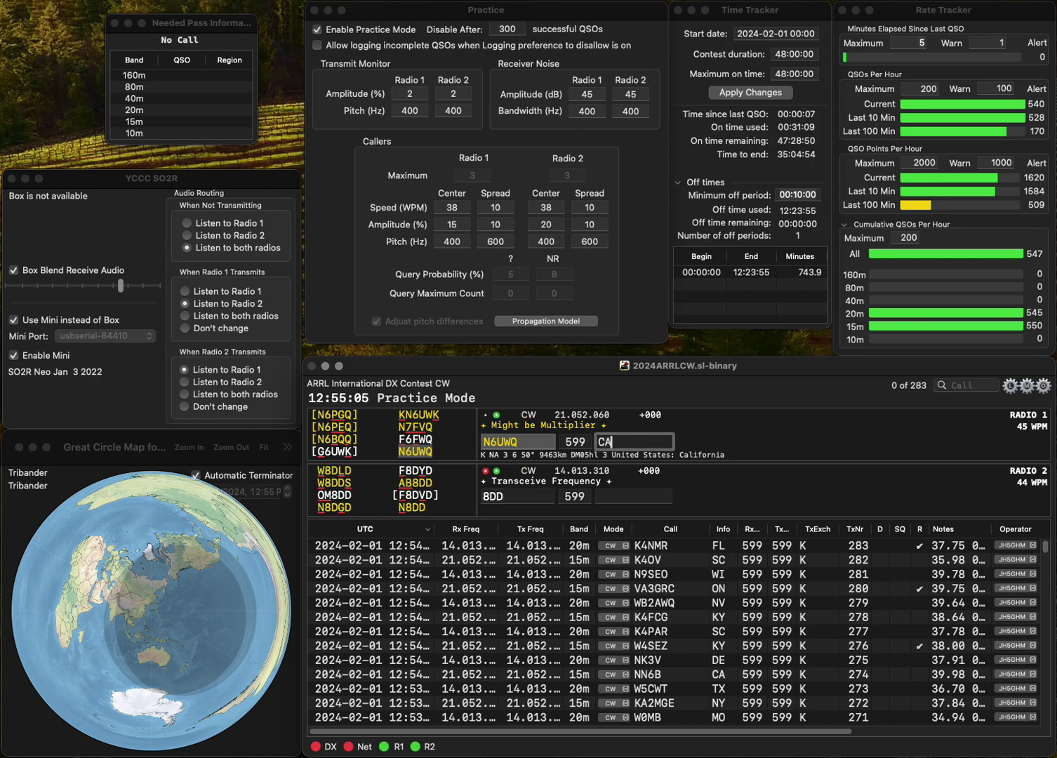
key(Return)
key(grave)
text(AB)
key(Return)
key(grave)
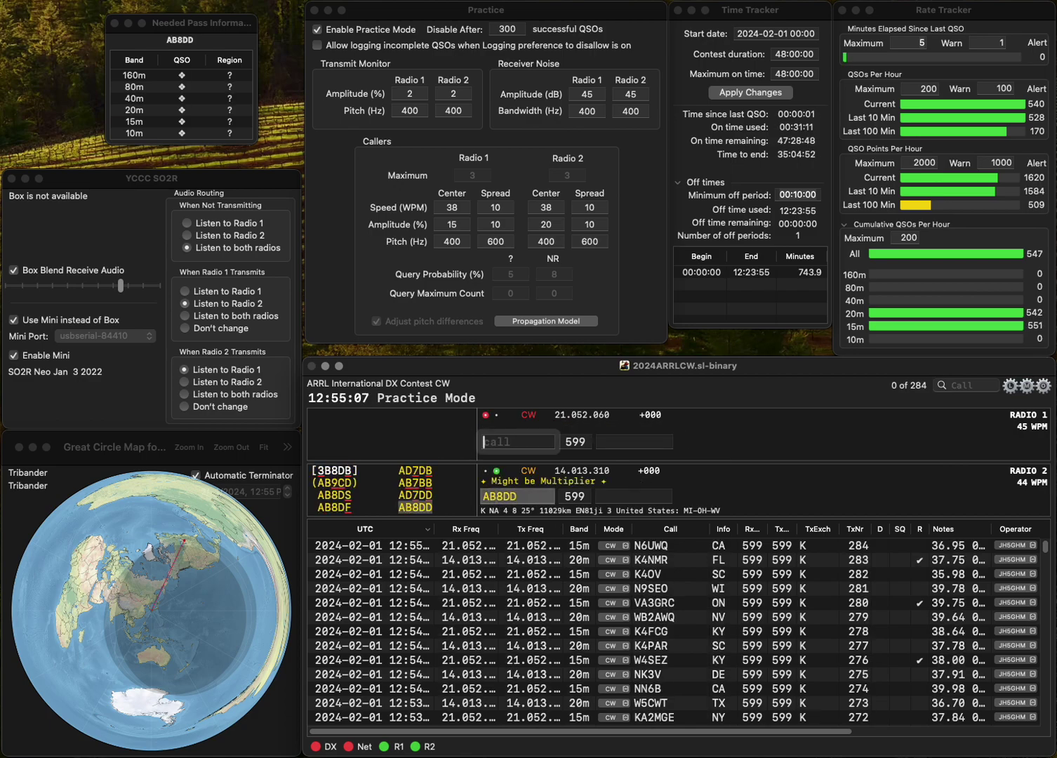
text(WB)
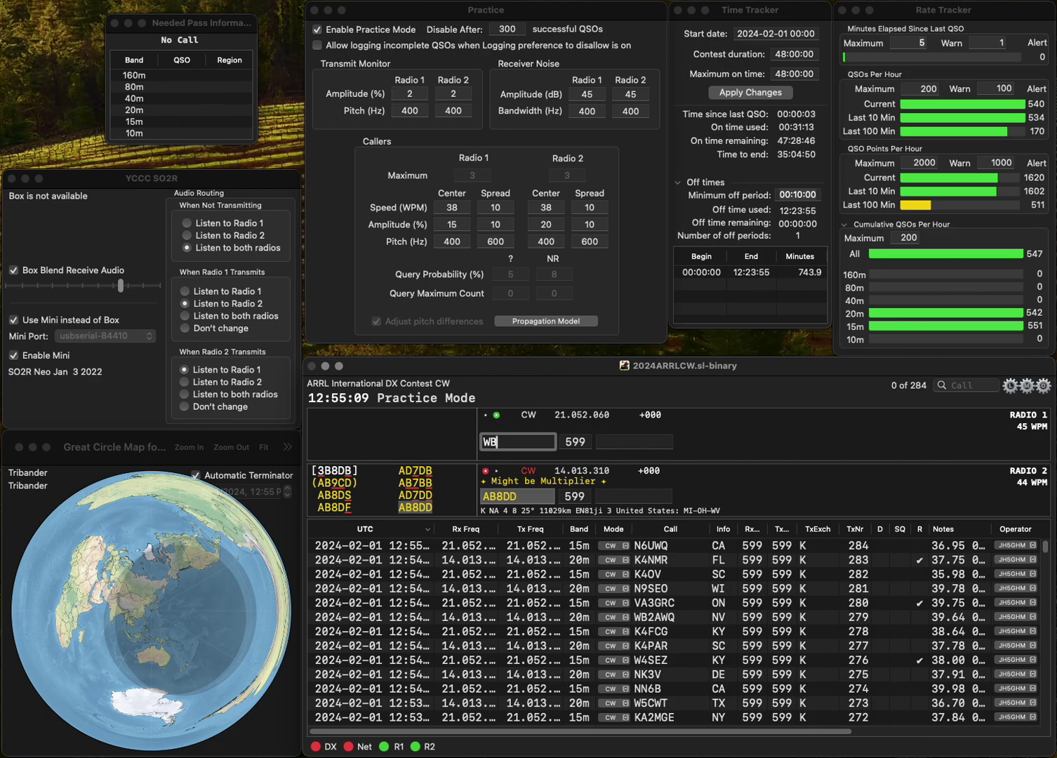
text(9SRP)
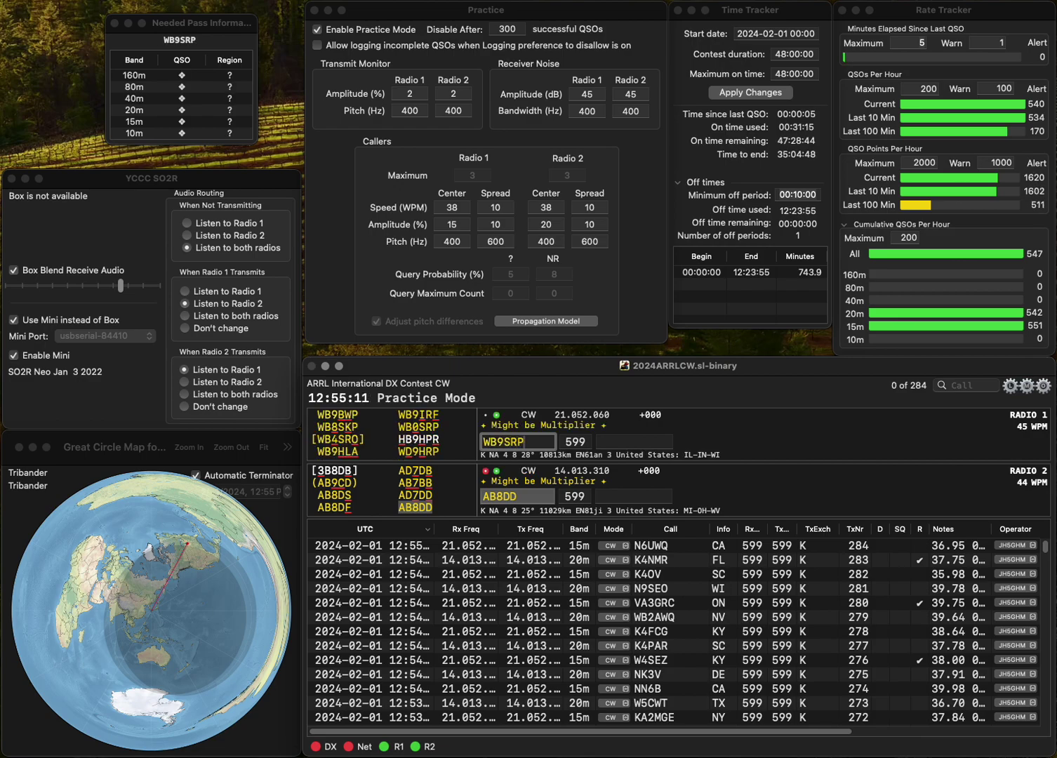
click(497, 441)
key(BackSpace)
text(D)
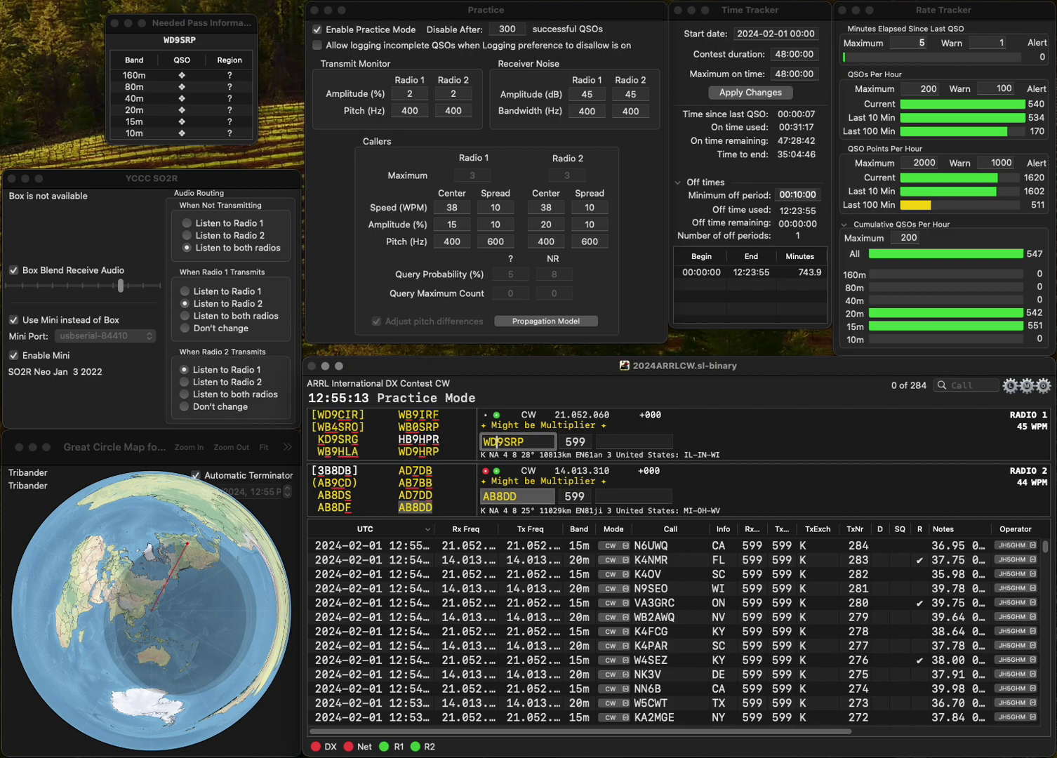
click(505, 442)
key(BackSpace)
text(H)
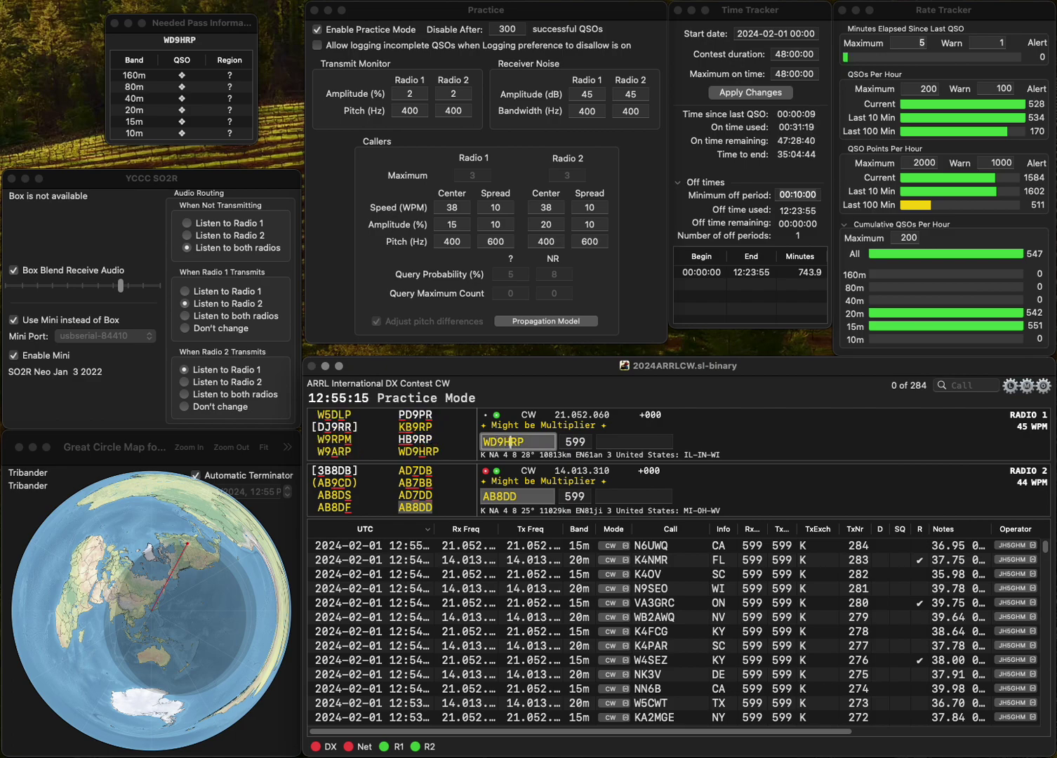
key(Return)
key(Tab)
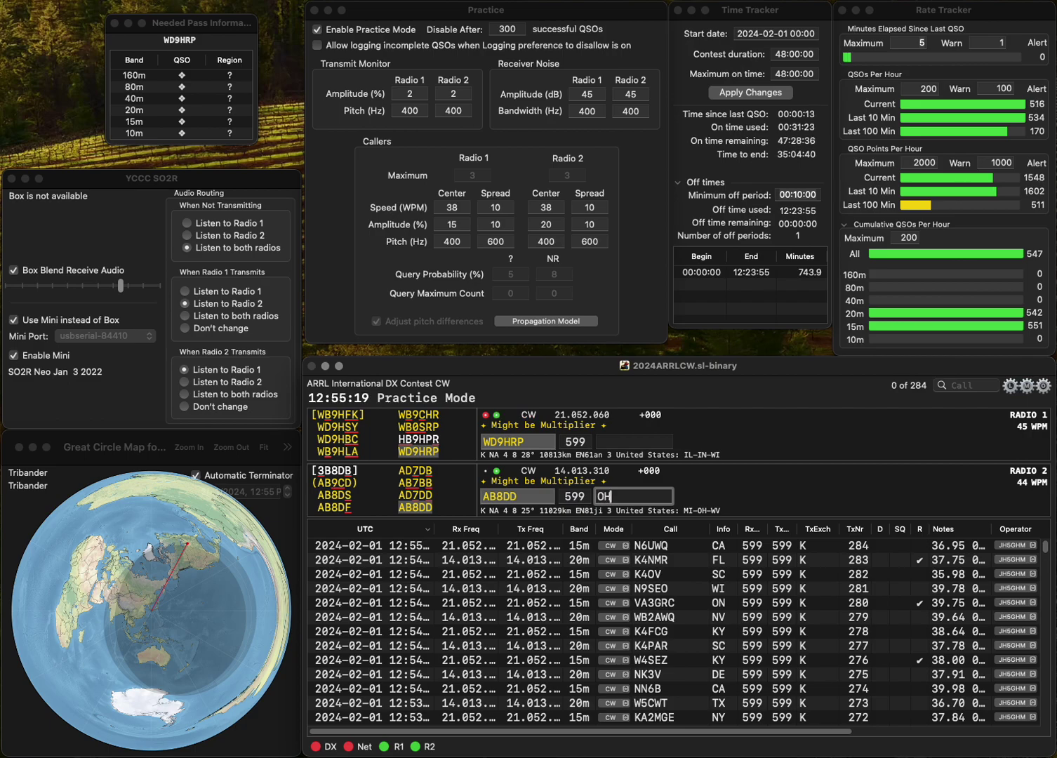
key(Return)
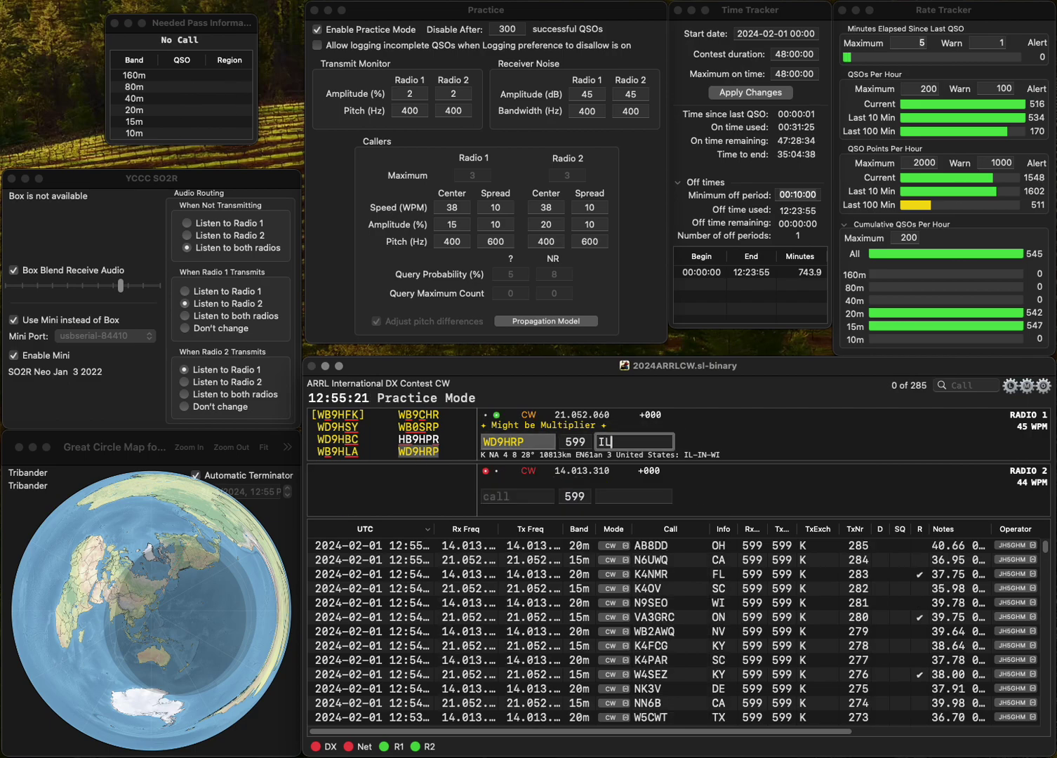
key(Return)
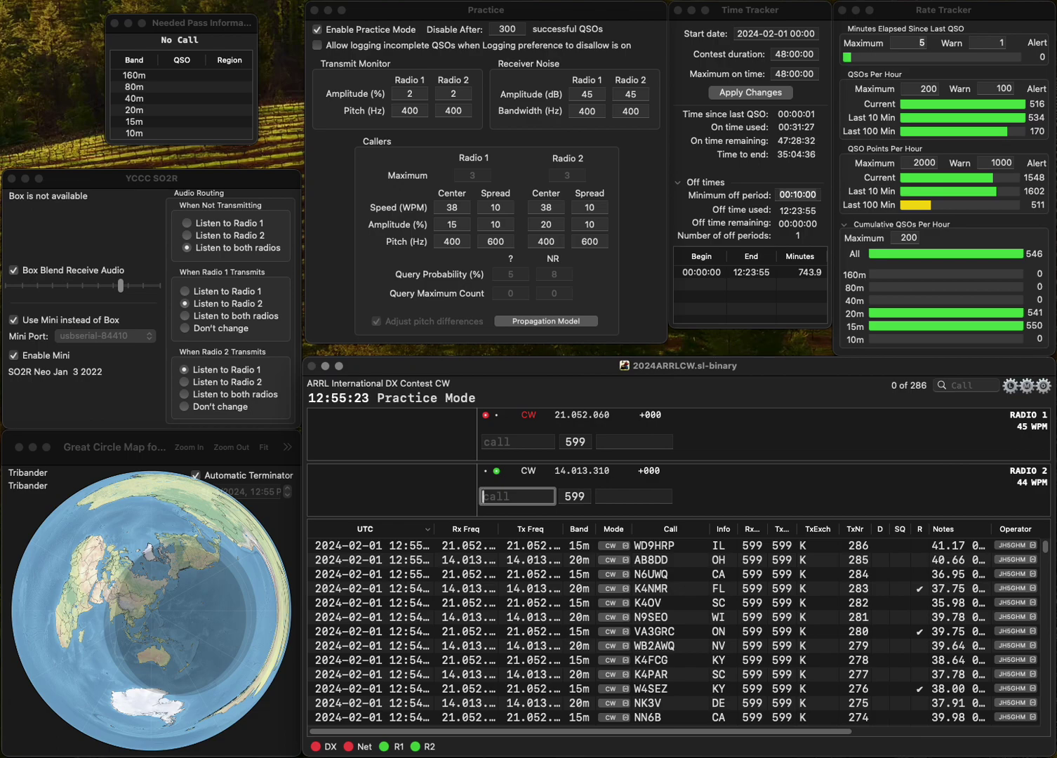
Fix the call to KB8TNU and log it with WV, then log WB9G.
text(KB8TJR)
key(BackSpace)
key(BackSpace)
text(NU)
key(Return)
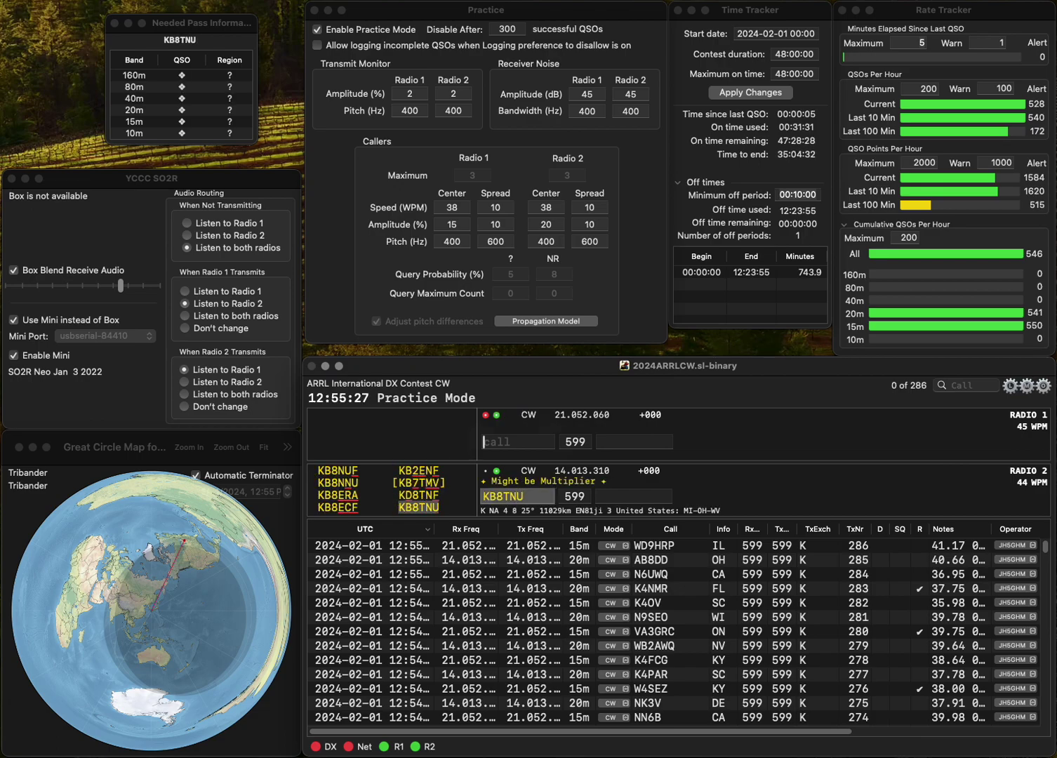
text(WB)
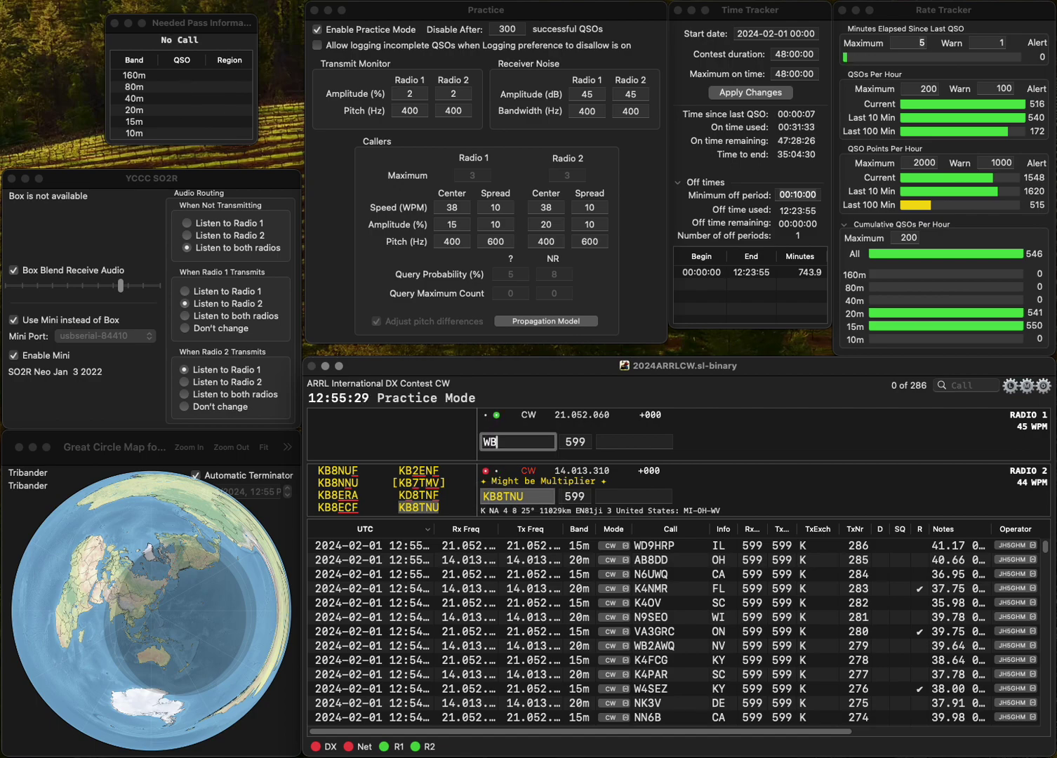
text(9G)
key(Return)
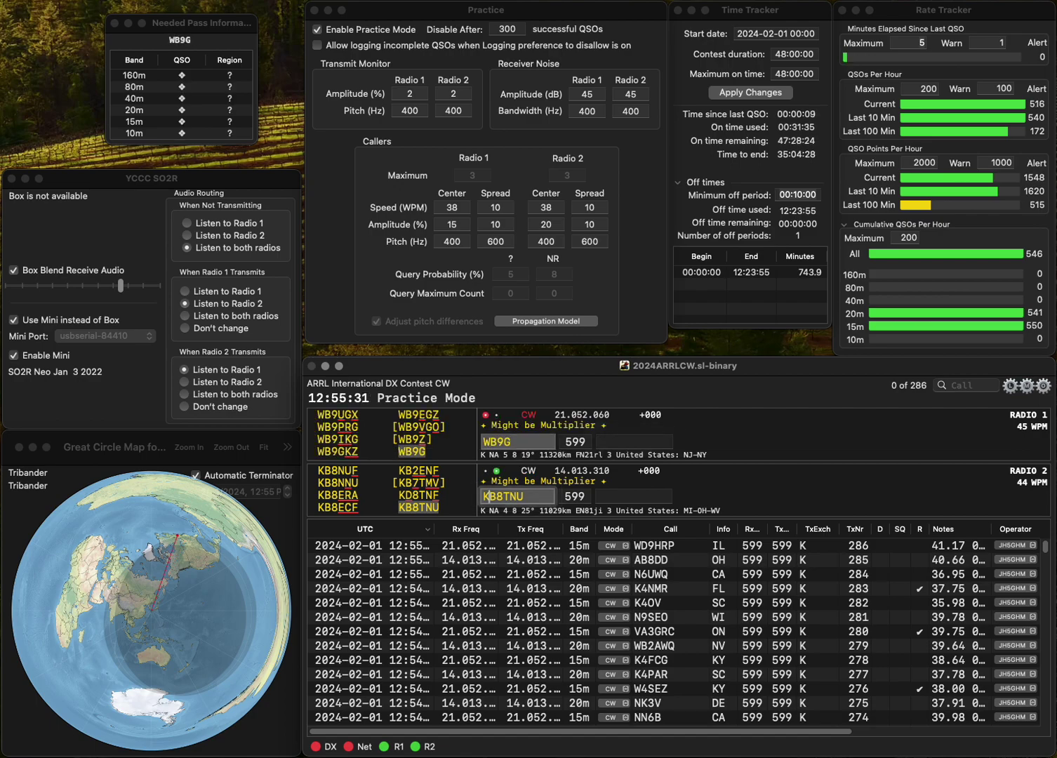
key(space)
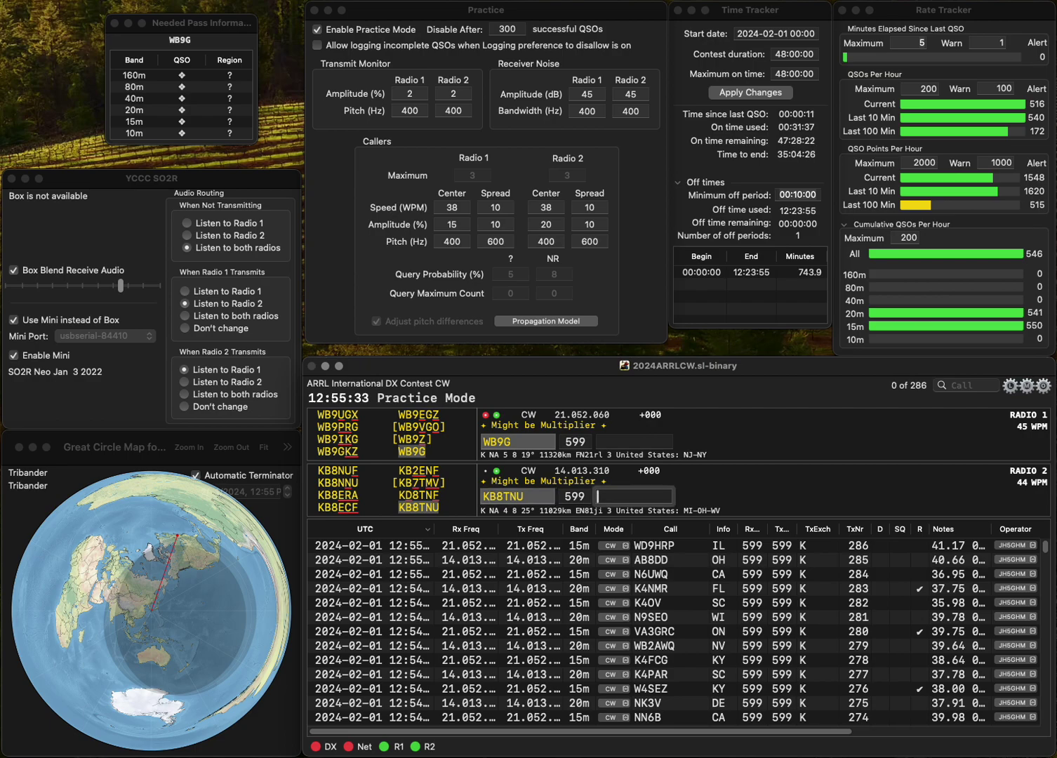
text(WV)
key(Return)
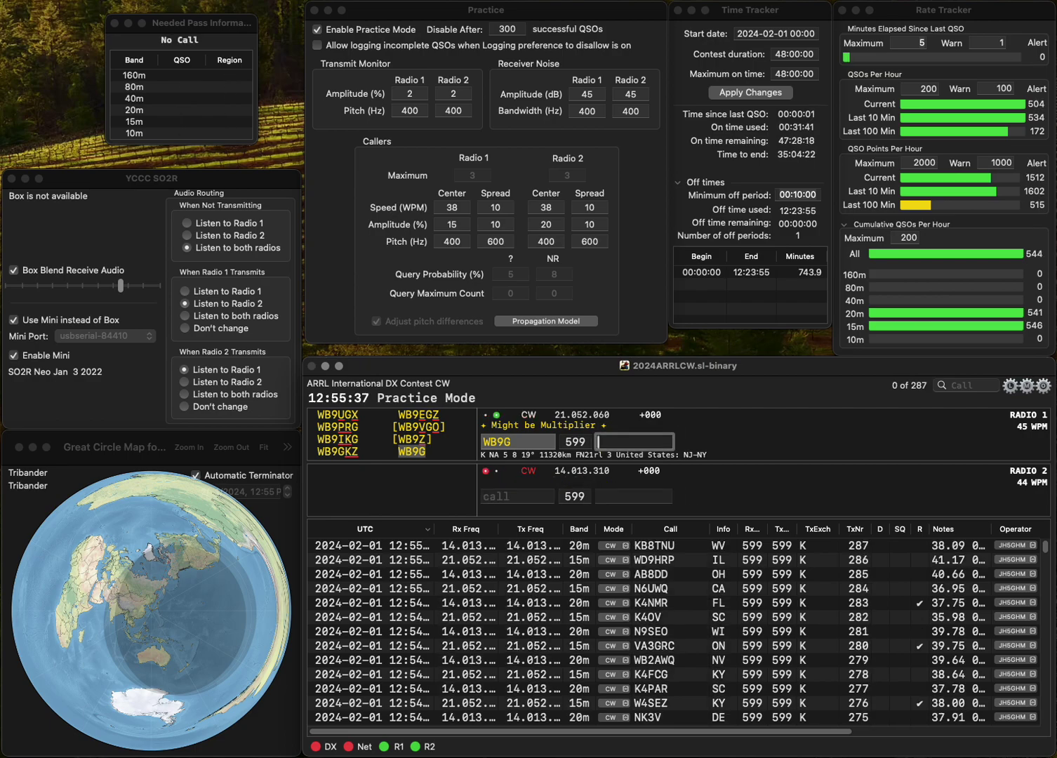
key(Return)
text(K7JNX)
key(Return)
text(N6Q)
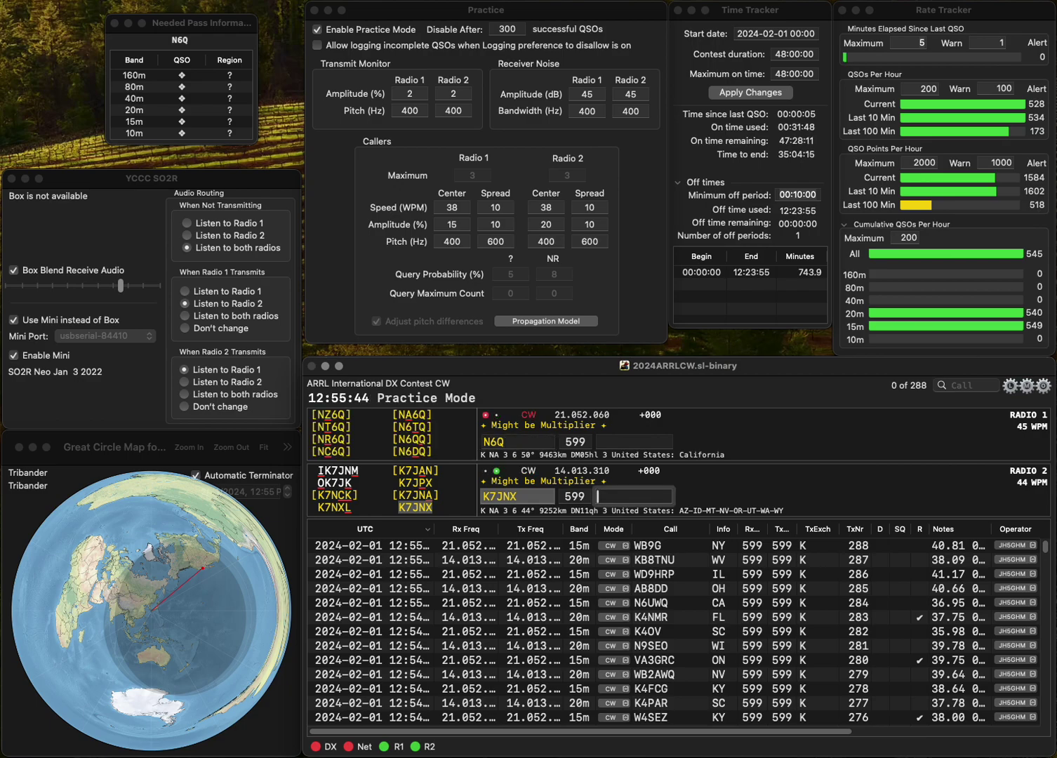
key(BackSpace)
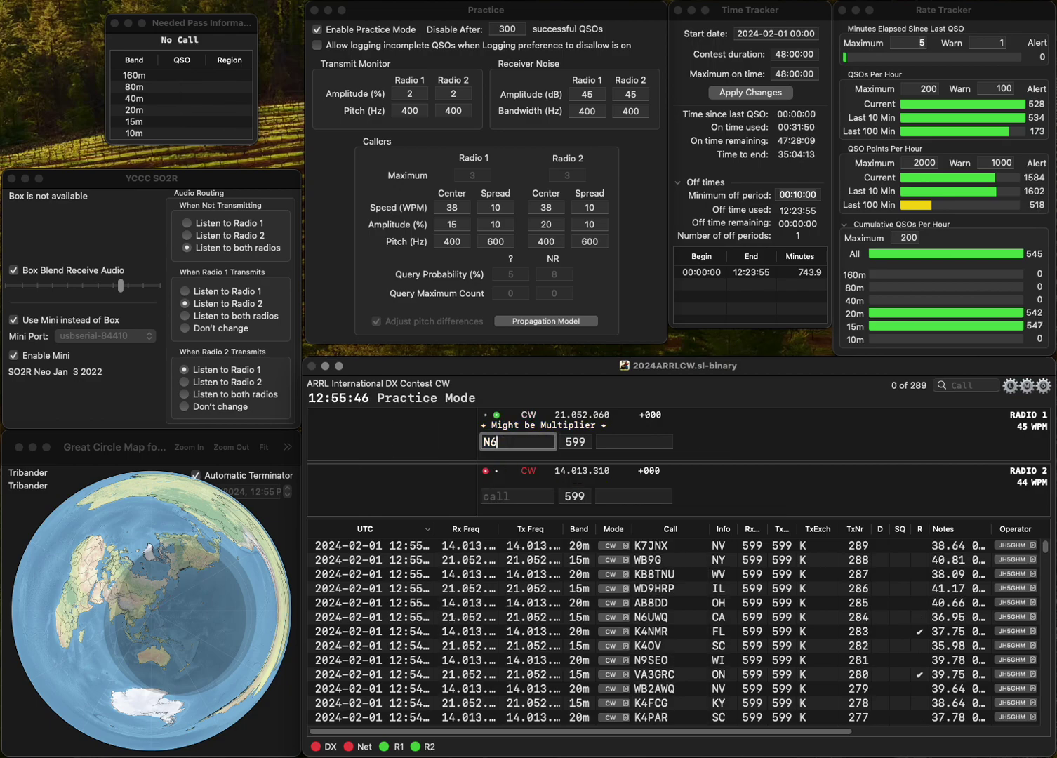
text(QDO)
key(Return)
text(WBJG)
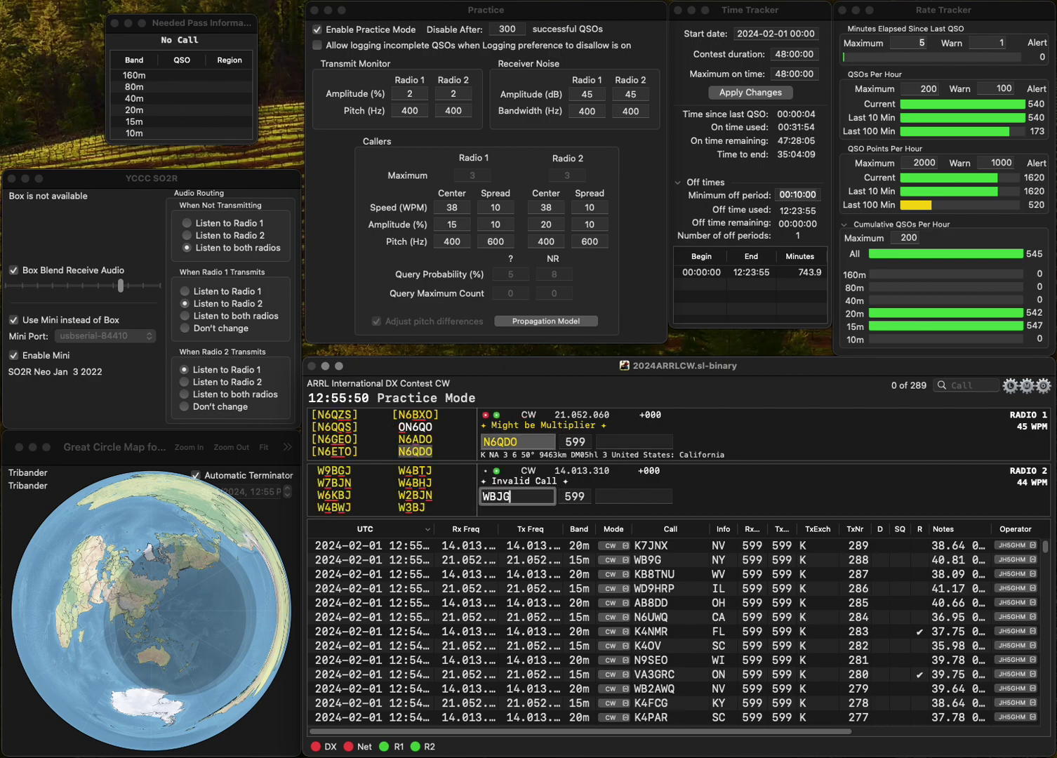
text(R6)
key(Return)
text(ACA)
key(Return)
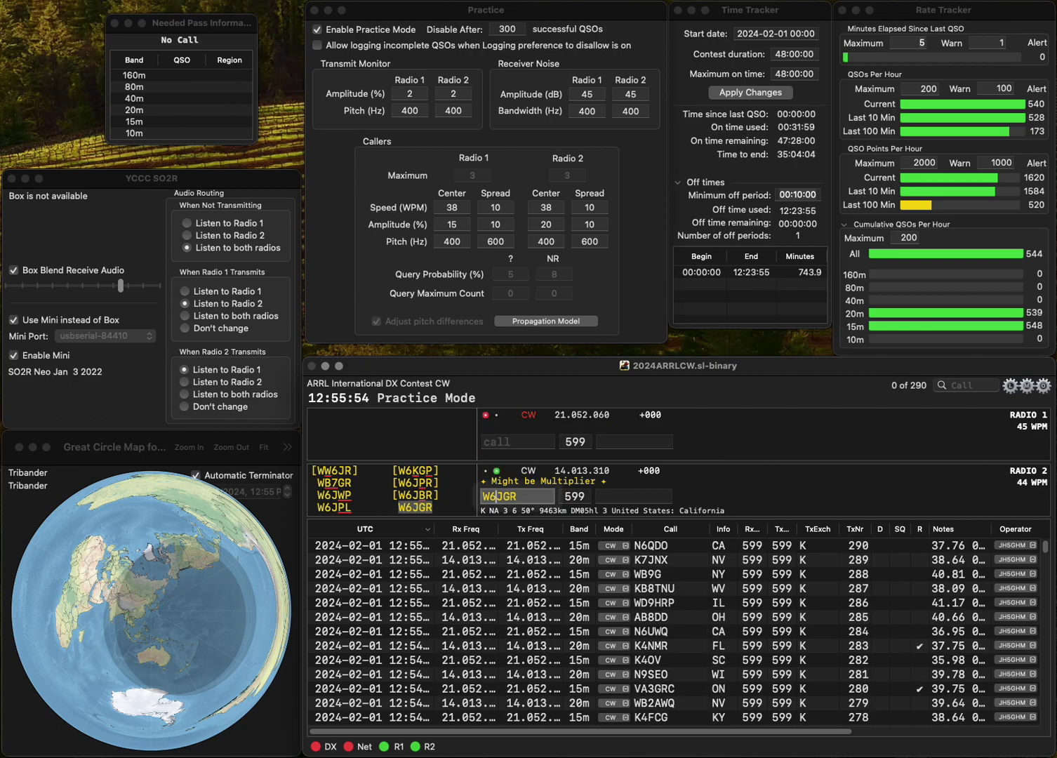
text(CA)
key(Return)
text(WA4)
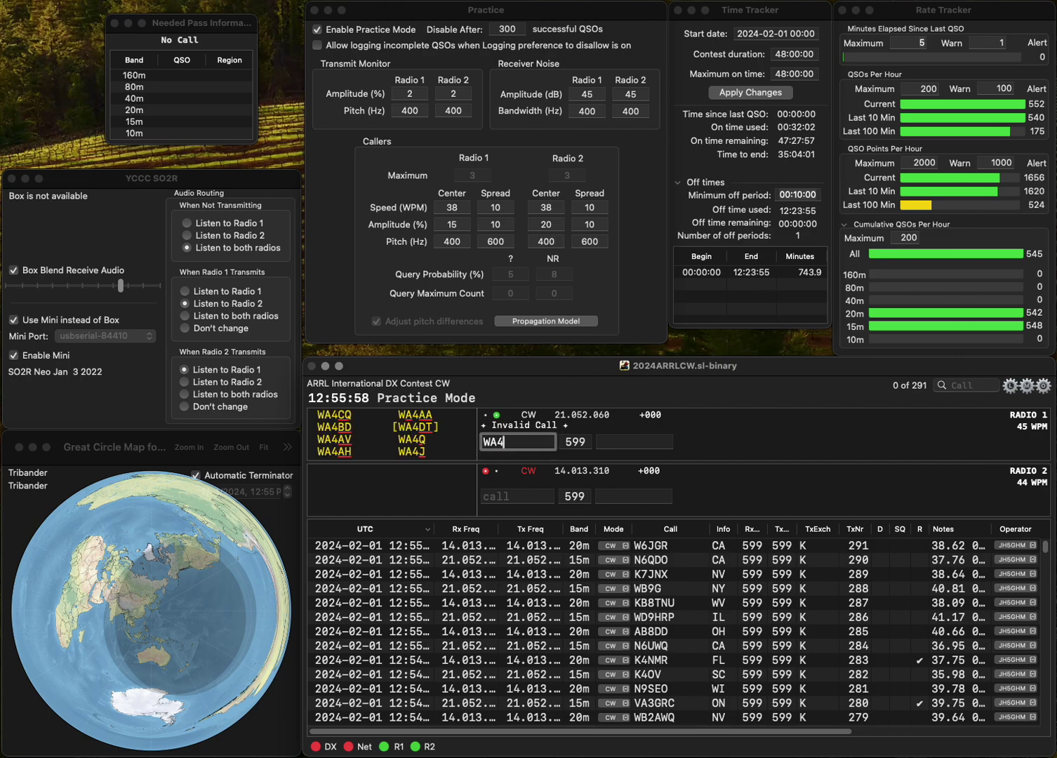
text(TLS)
key(BackSpace)
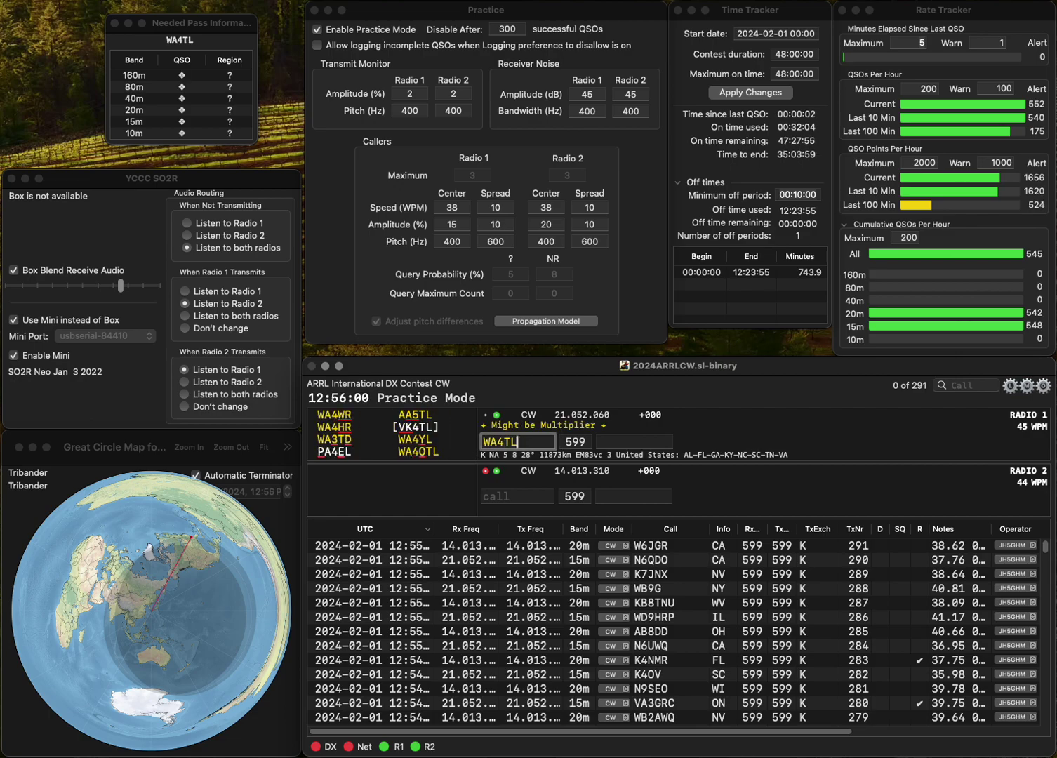
text(RS)
key(Return)
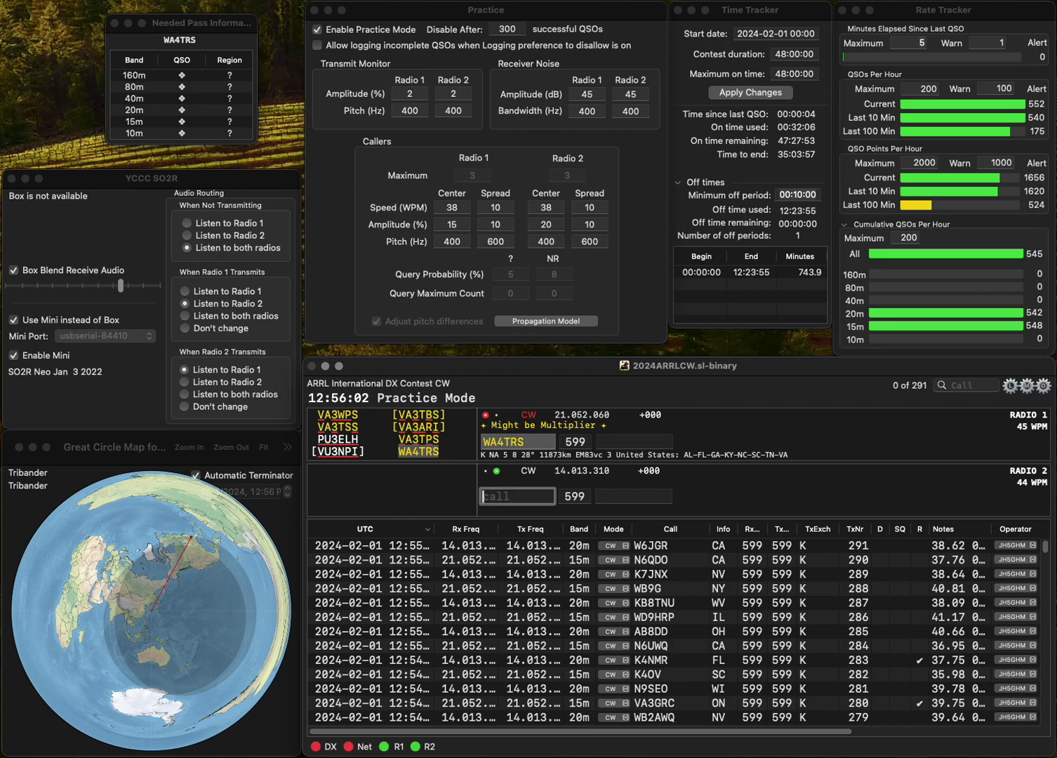
text(KD5J)
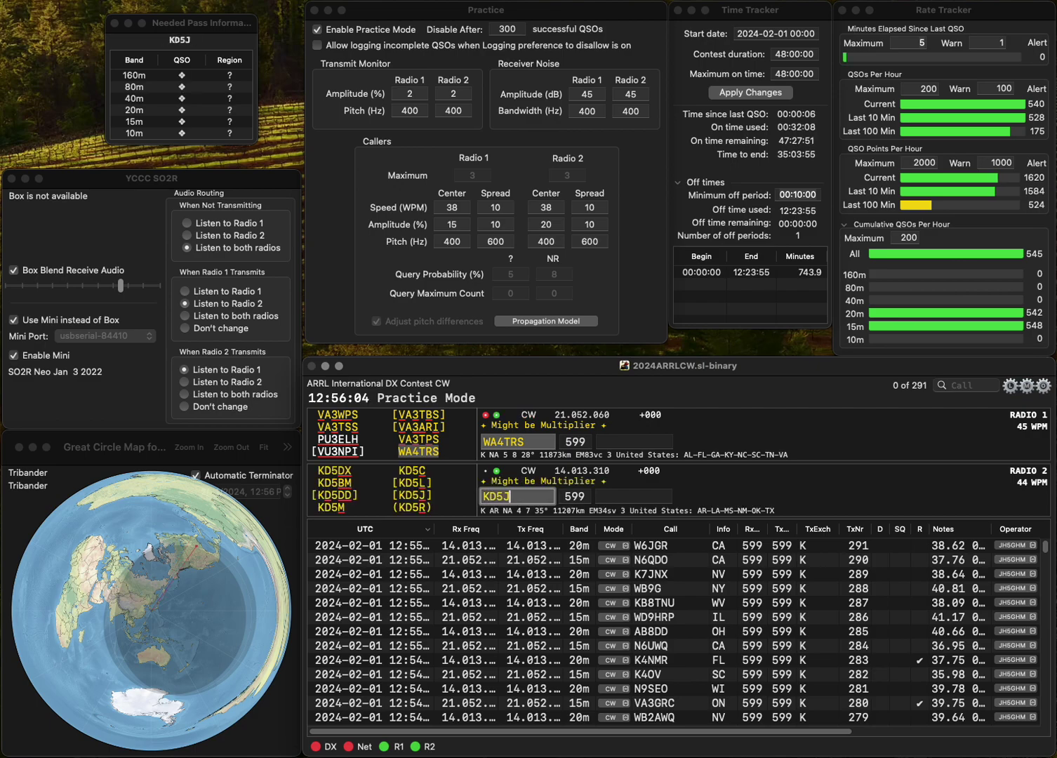
key(Return)
text(SC)
key(Return)
key(Return)
text(KQ9H)
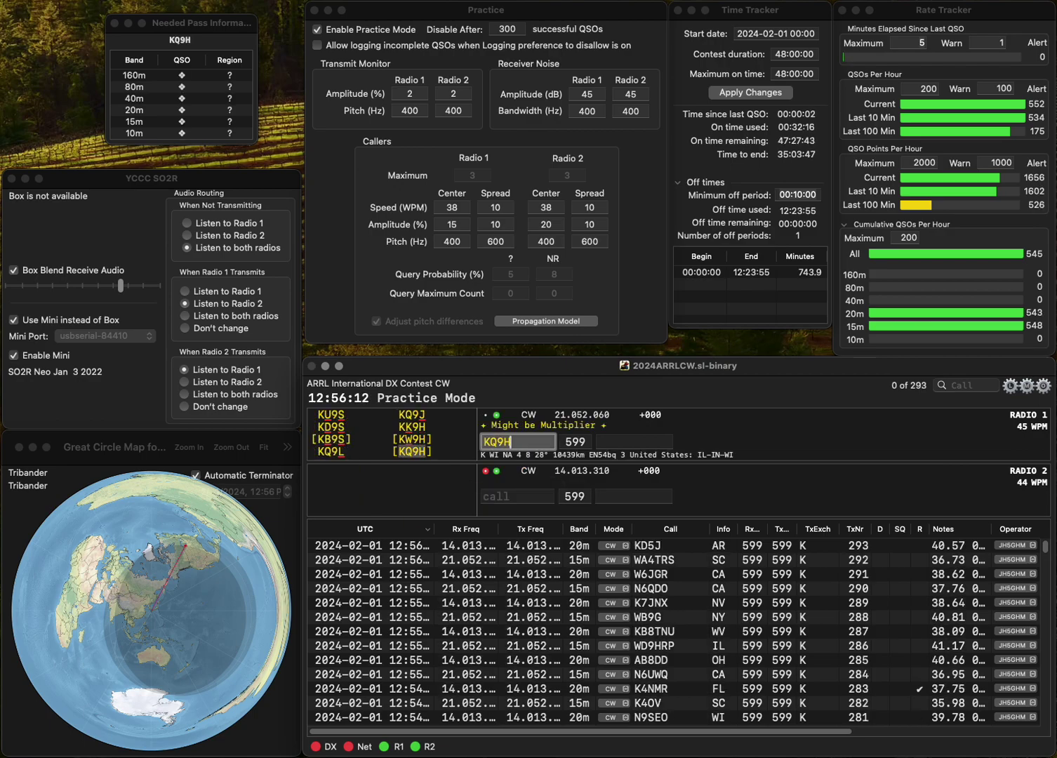
key(Return)
text(N1GNF)
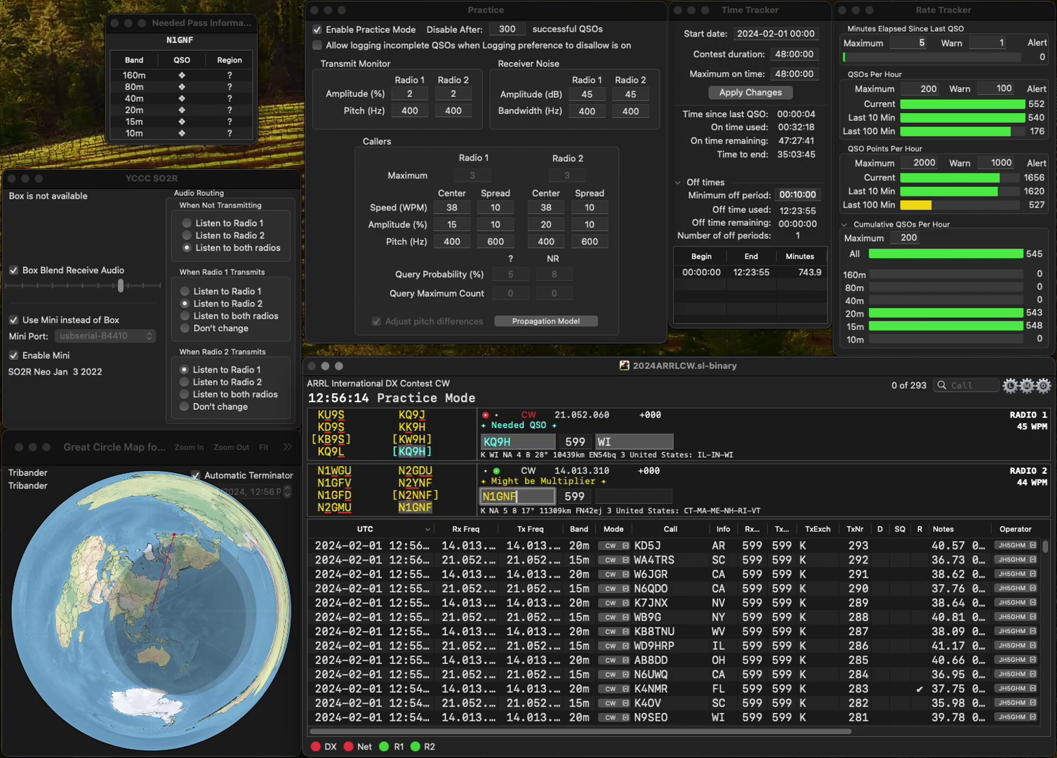
key(Return)
key(space)
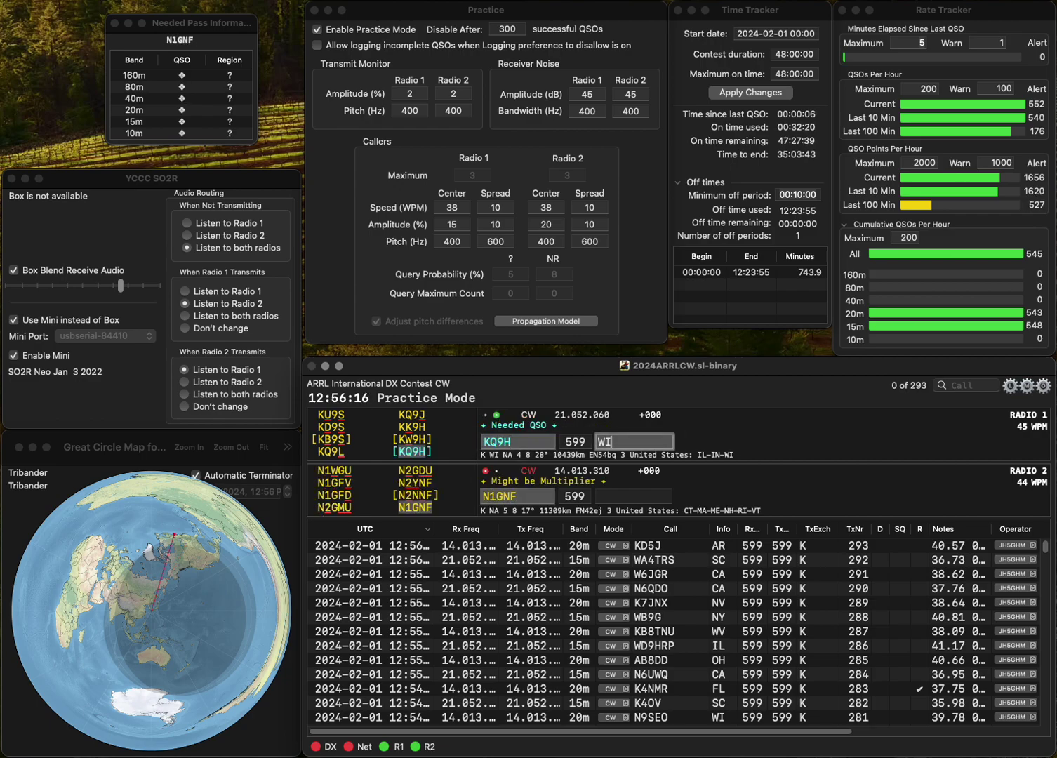
key(Return)
key(Return)
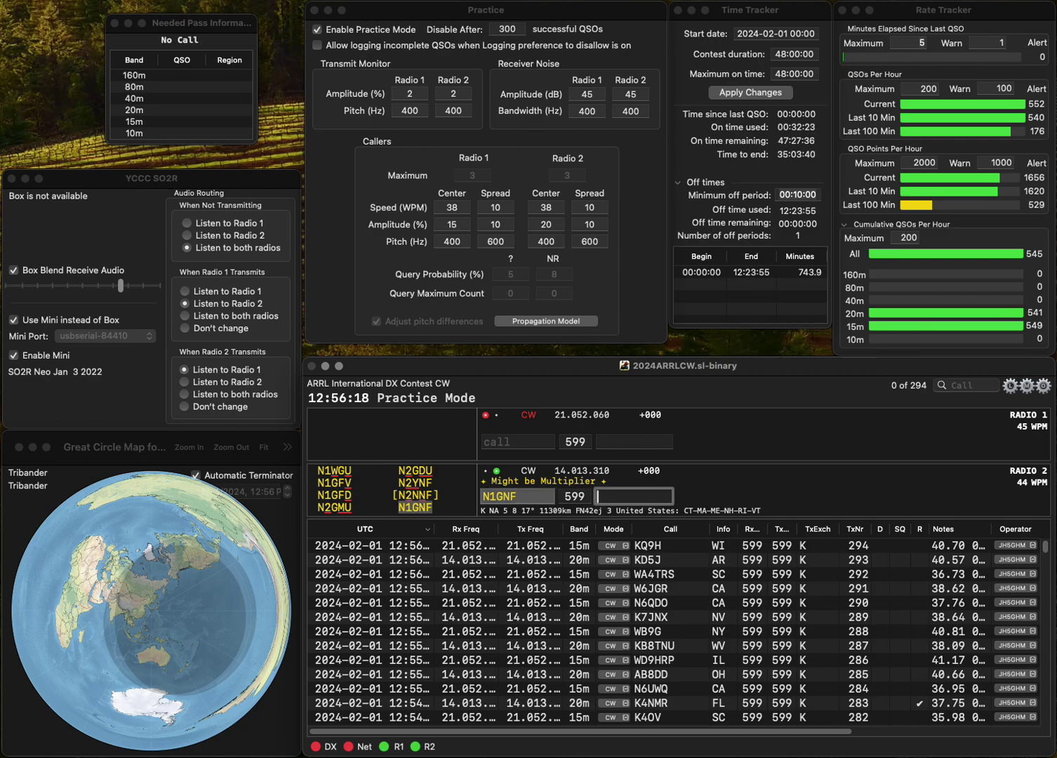
key(Return)
text(WM6T)
key(Return)
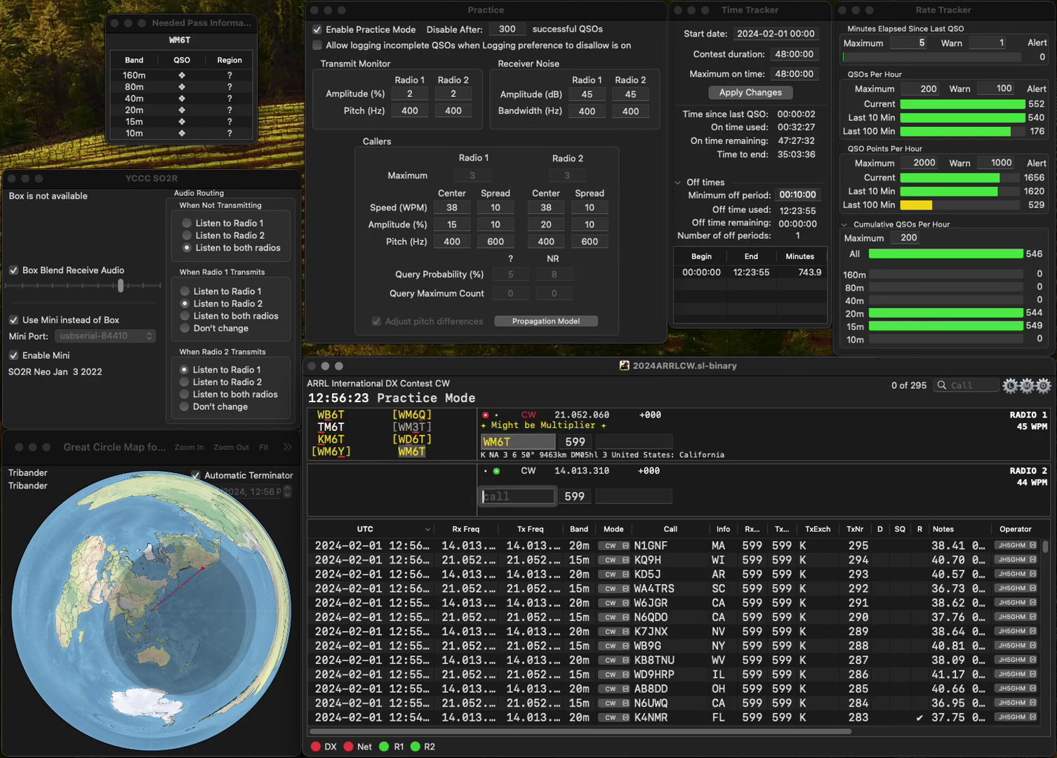
text(GT)
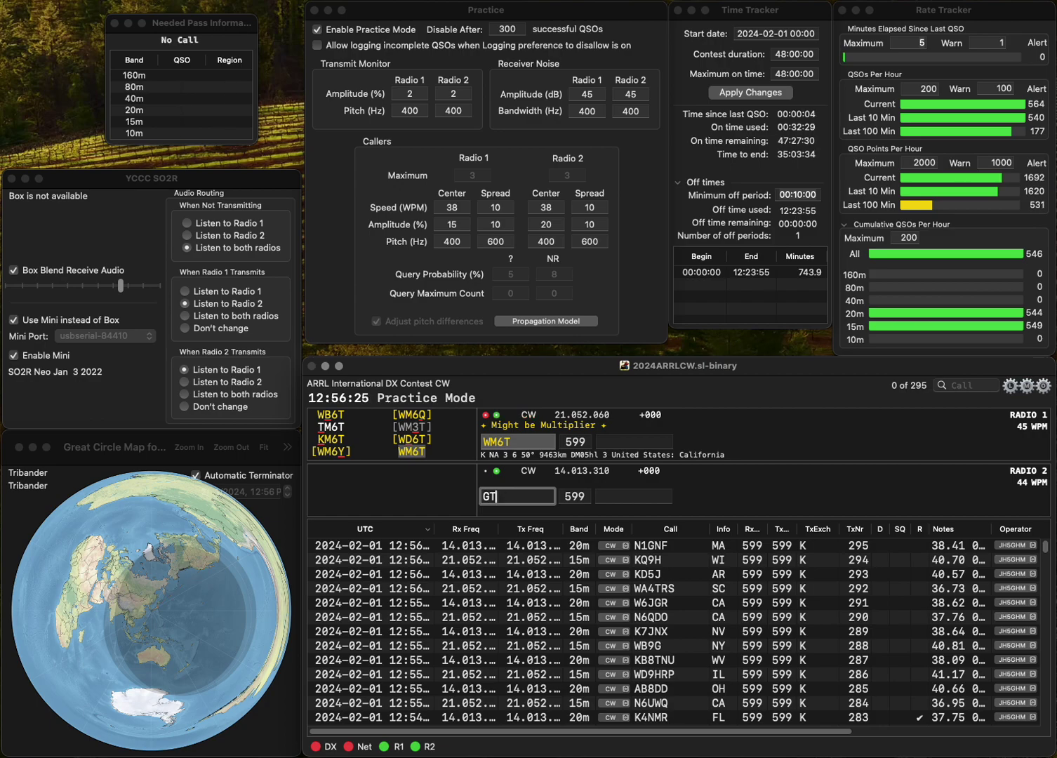
text(JI)
key(Return)
text(CA)
key(Return)
text(WB8TJI)
key(Return)
text(JXQ)
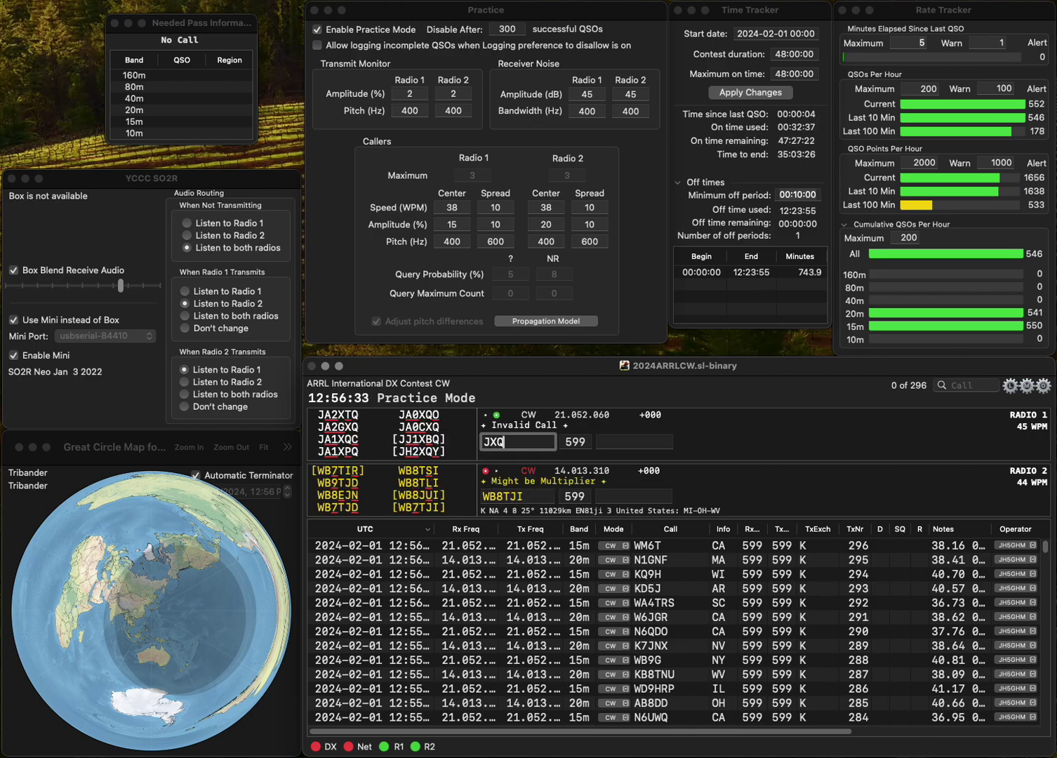
key(Up)
key(Down)
key(Left)
key(BackSpace)
text(7)
key(Return)
key(Up)
text(1D1)
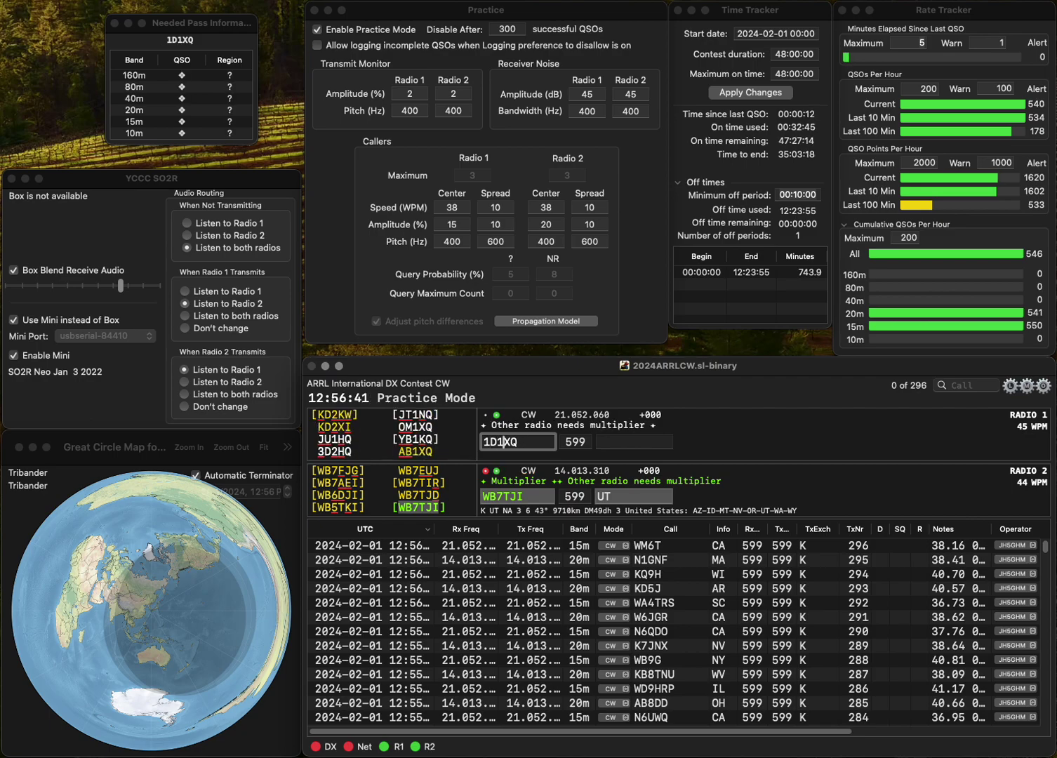
text(A)
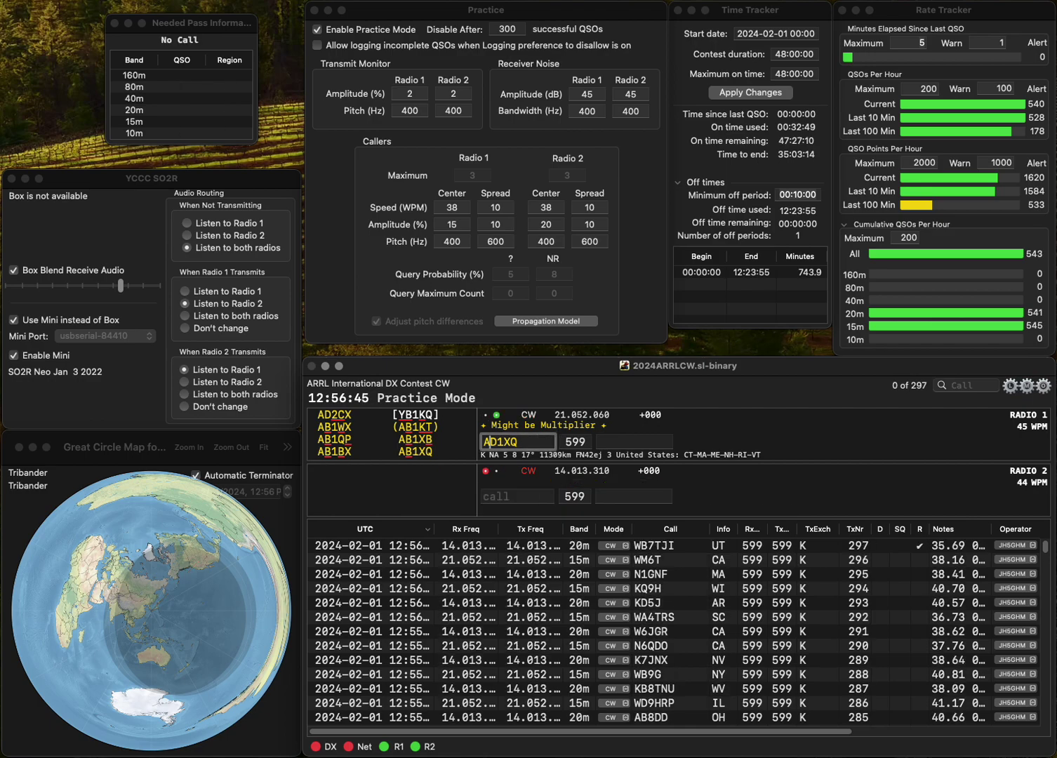
key(Delete)
text(B)
key(Return)
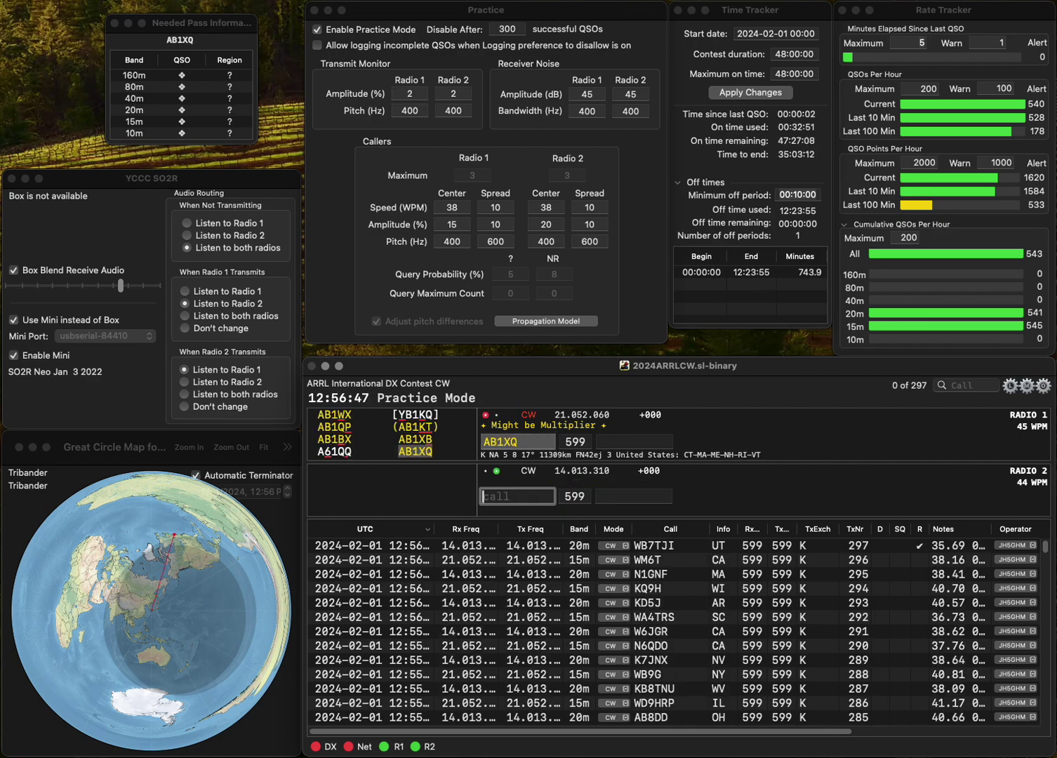
text(K4SSA)
key(BackSpace)
text(H)
key(Return)
key(space)
text(RI)
key(Return)
key(Return)
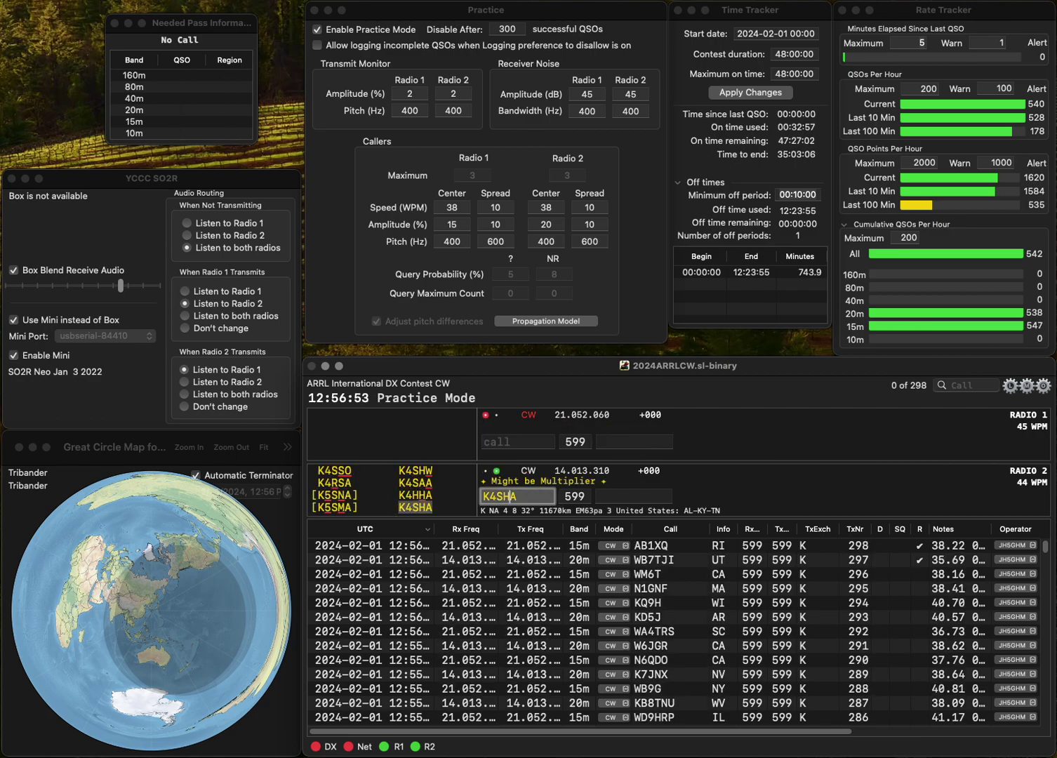
key(Tab)
text(TN)
key(Return)
Call N4ASA and KI2D, then log N4ASA with NC to reach 300 QSOs.
text(N4)
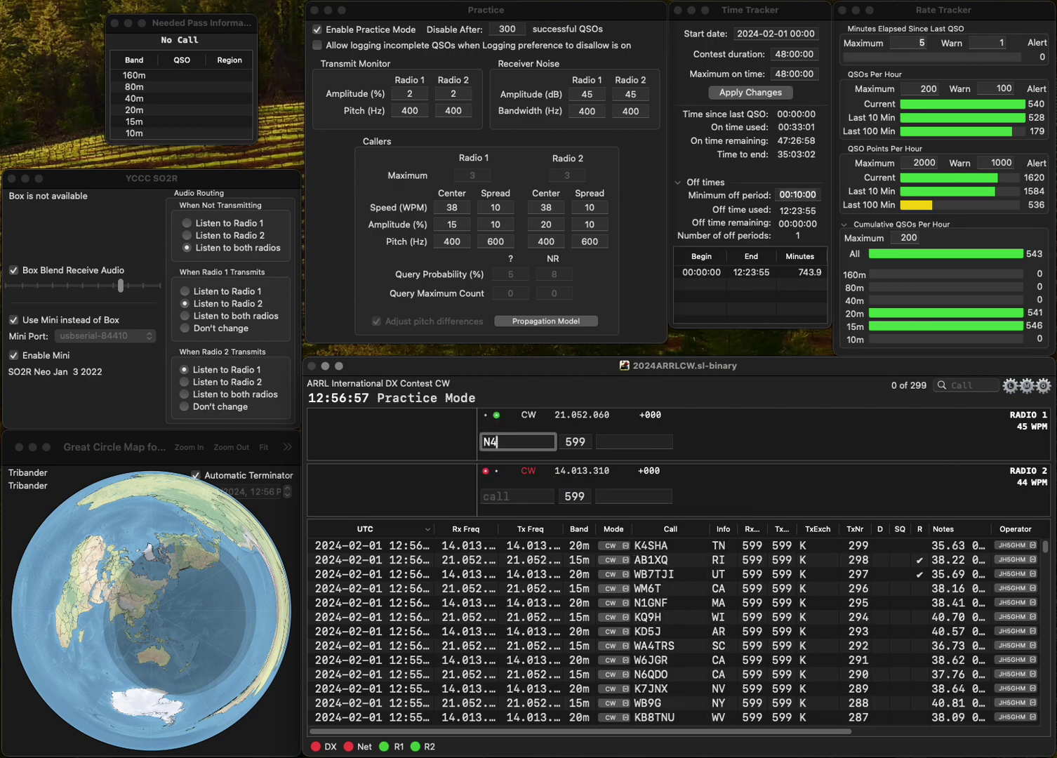
text(ASA)
key(Return)
text(KI2D)
key(Return)
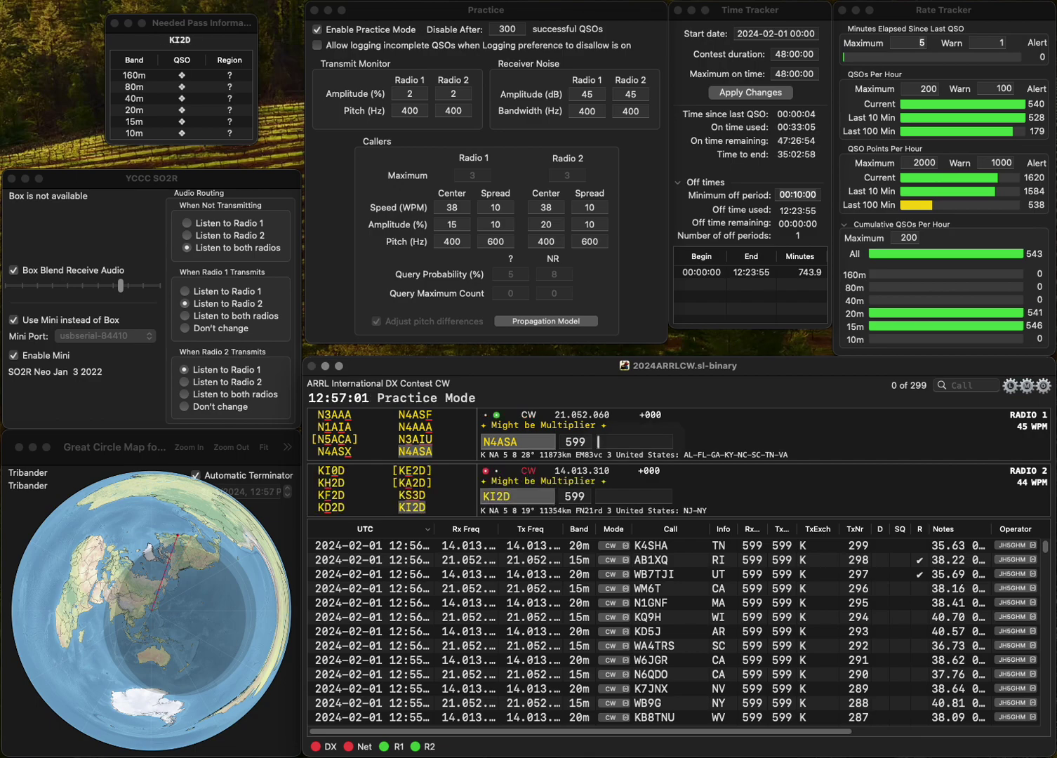
text(NC)
key(Return)
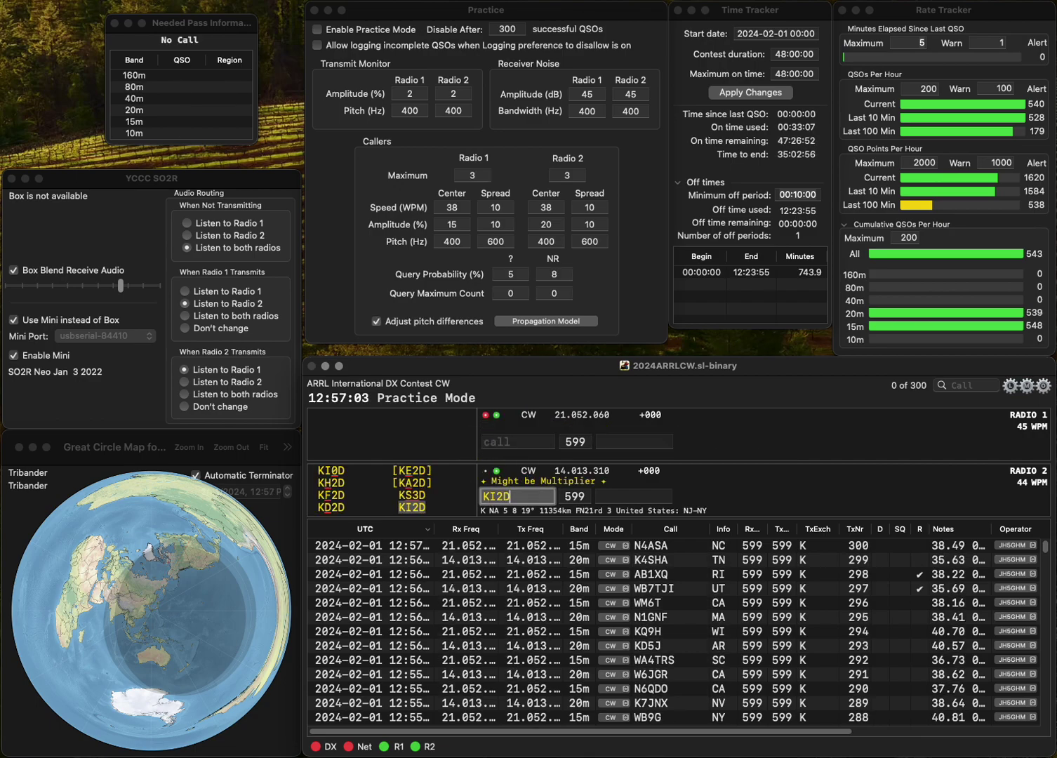